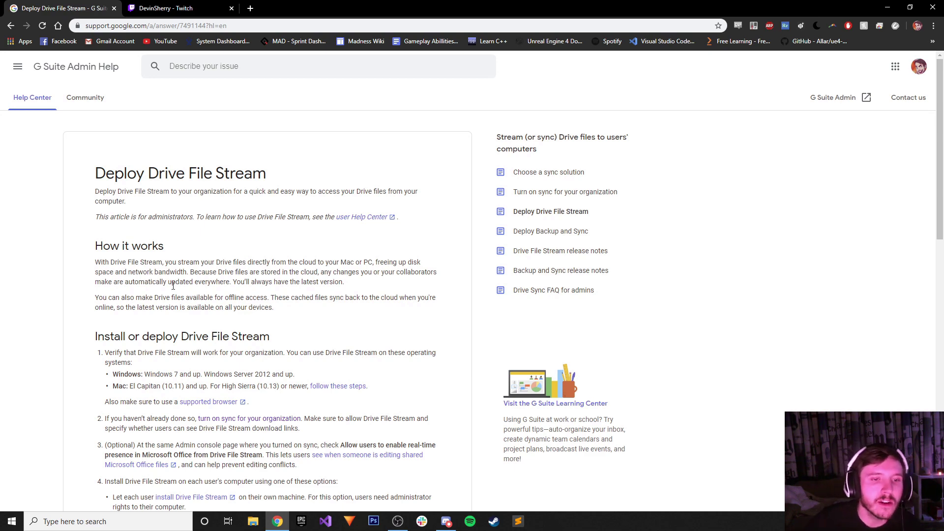
Scroll the Drive File Stream article and highlight its Windows version requirement.
scroll(272, 310, "down", 4)
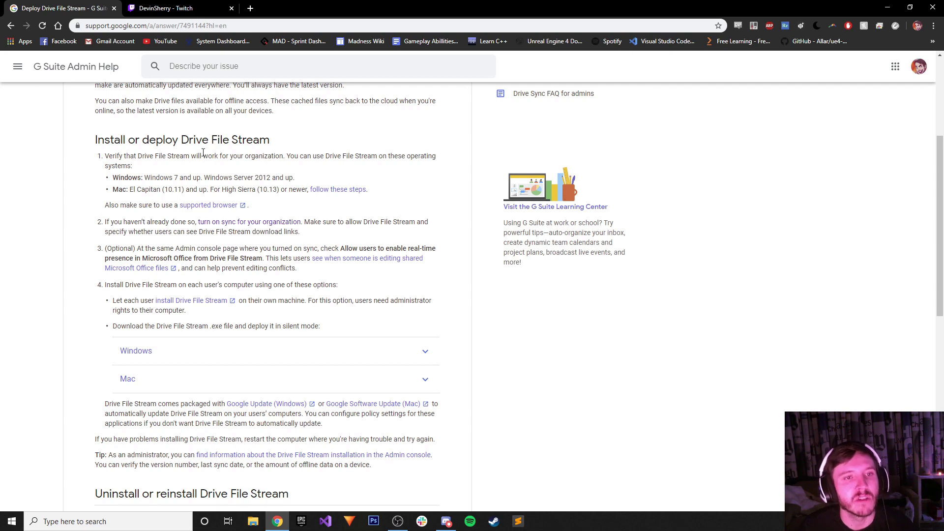
left_click_drag(144, 178, 223, 176)
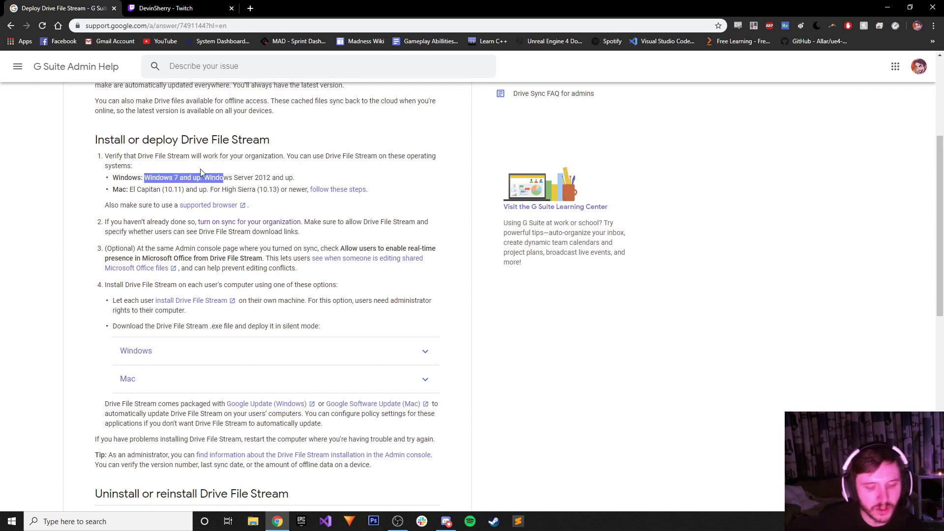
left_click(198, 132)
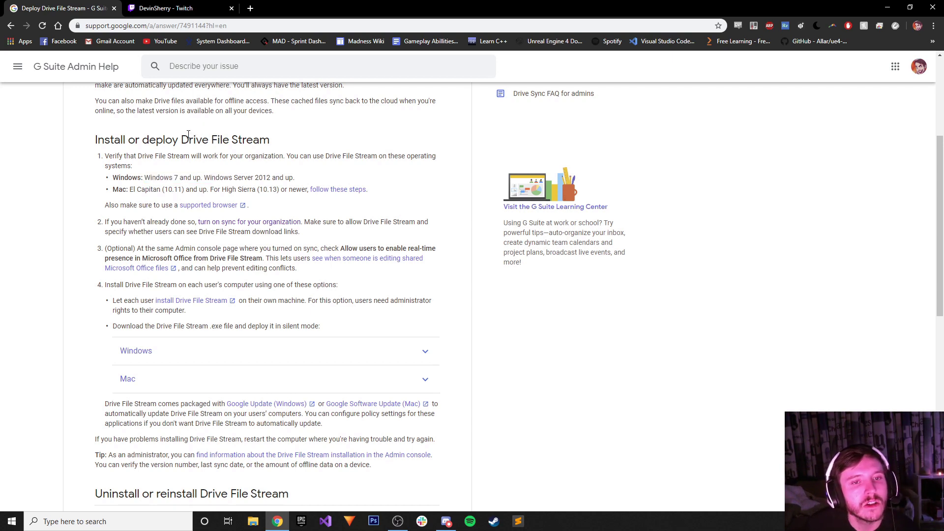
Open the 'Turn on sync for your organization' link in a new tab and view it.
right_click(267, 224)
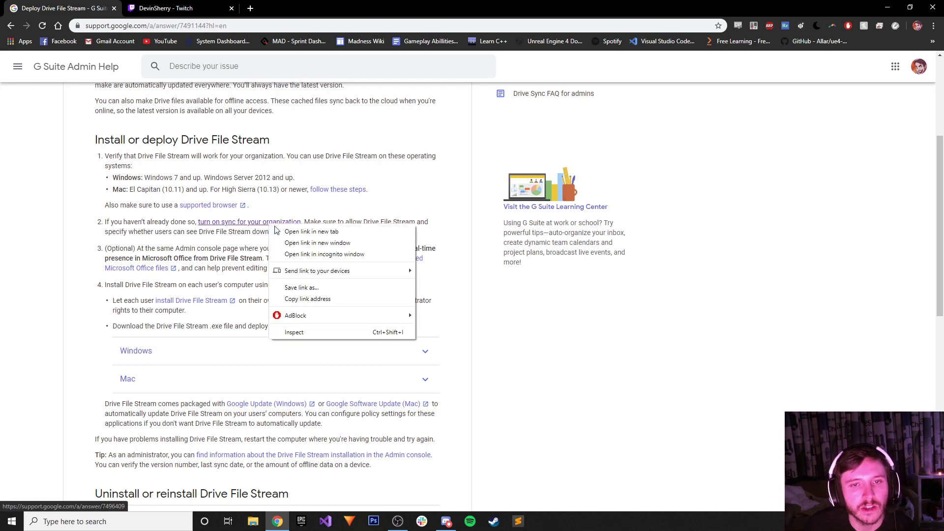
left_click(388, 238)
left_click_drag(177, 8, 295, 8)
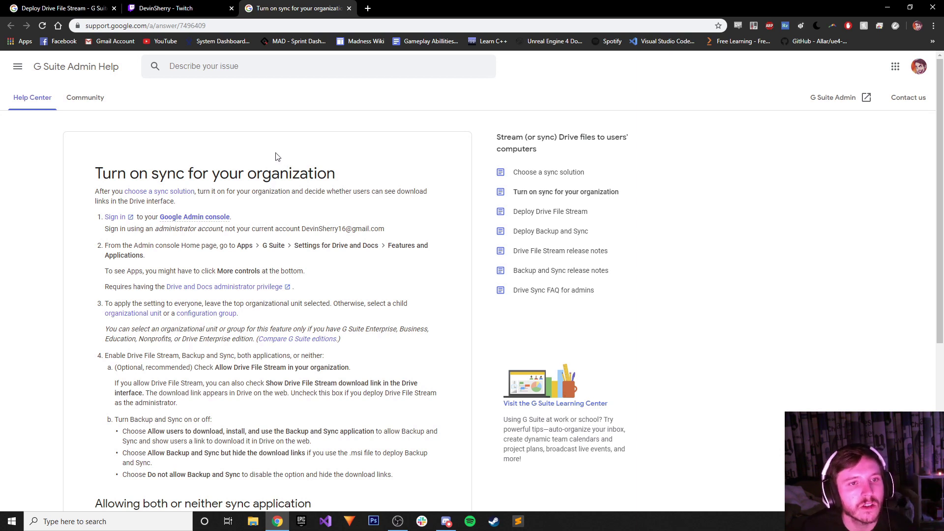
Open the Admin console Sign in link in a new tab and view the admin.google.com page.
scroll(328, 281, "down", 4)
scroll(329, 281, "up", 4)
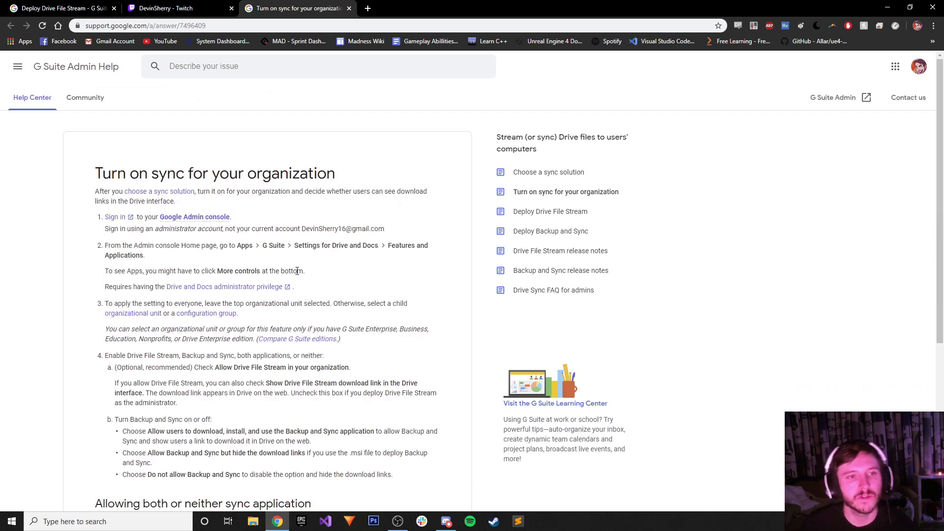
mouse_move(183, 218)
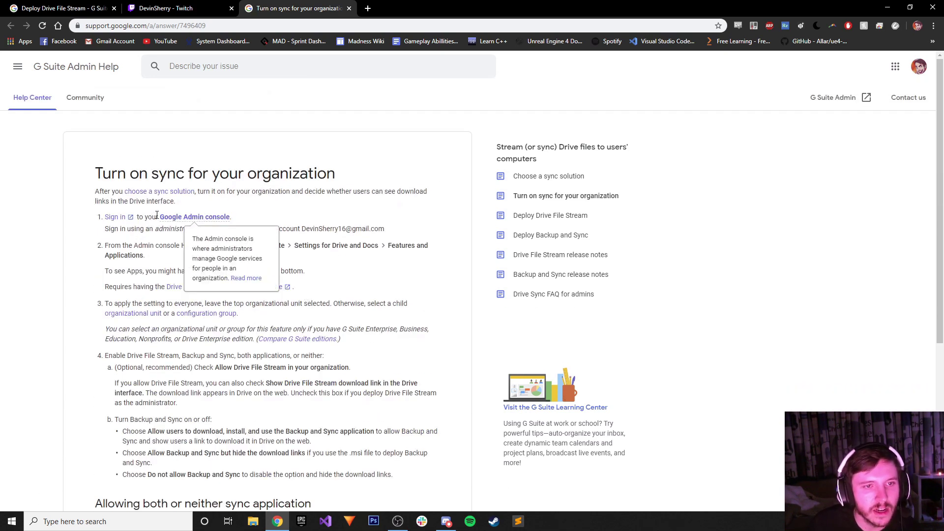
right_click(112, 217)
left_click(132, 221)
left_click(366, 8)
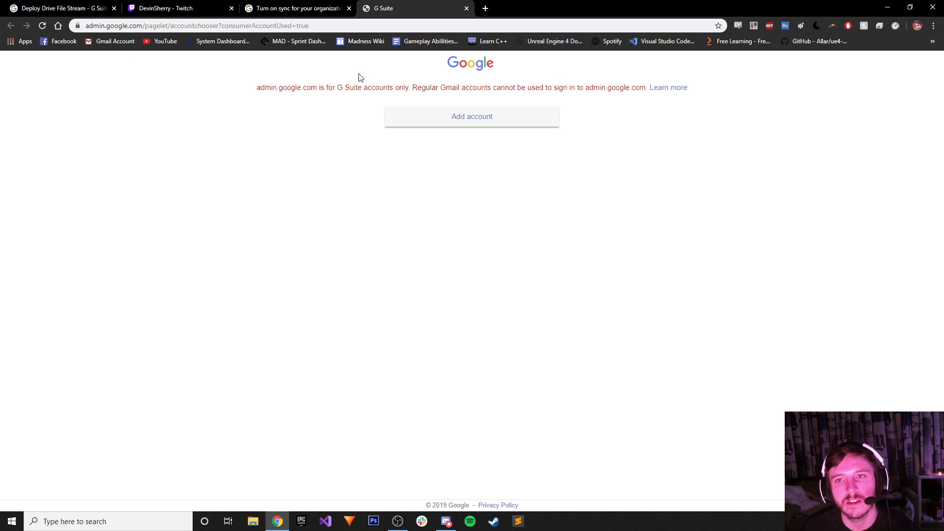
Read the 'Sign in to the Google Admin console' help in a new tab, then return to the account chooser.
right_click(661, 87)
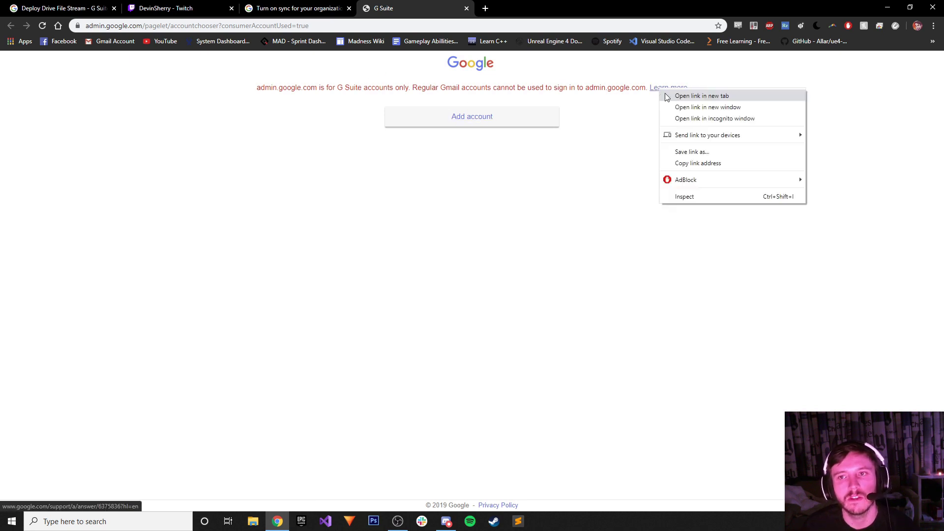
left_click(688, 95)
left_click(528, 8)
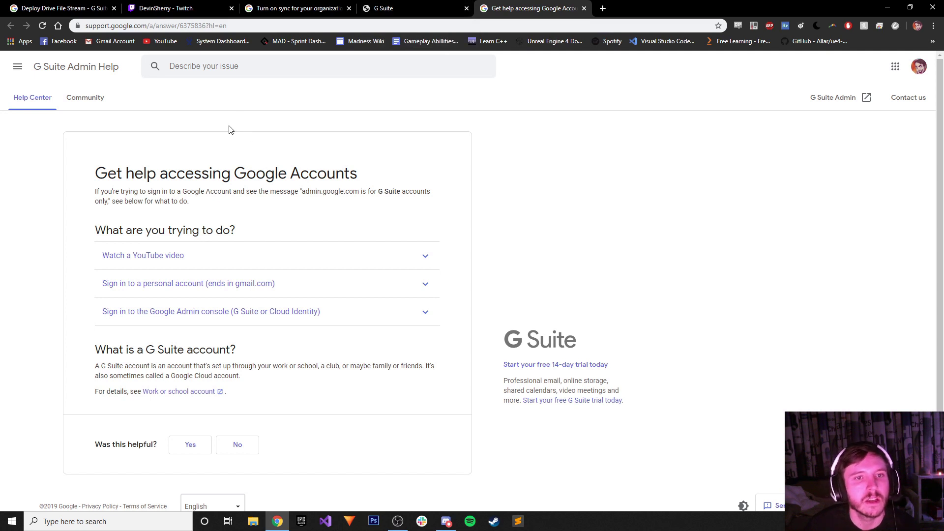
left_click(170, 314)
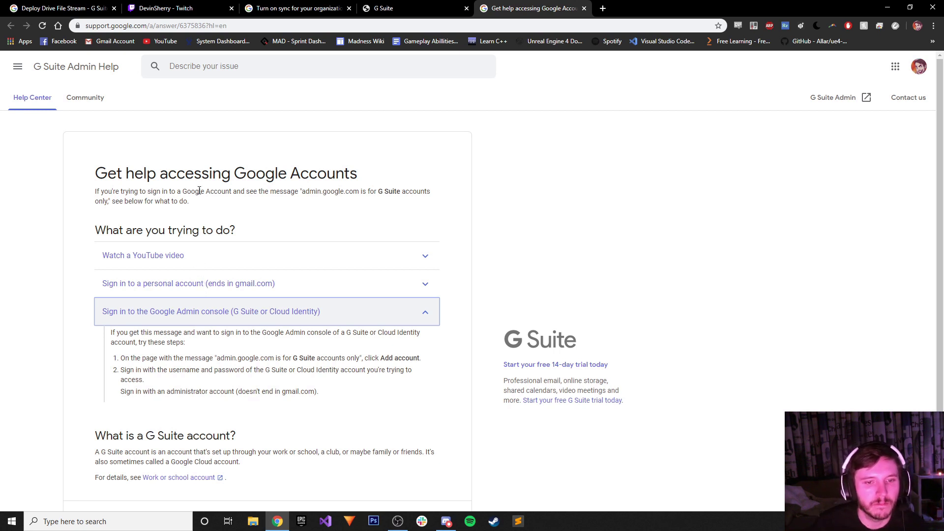
left_click(368, 7)
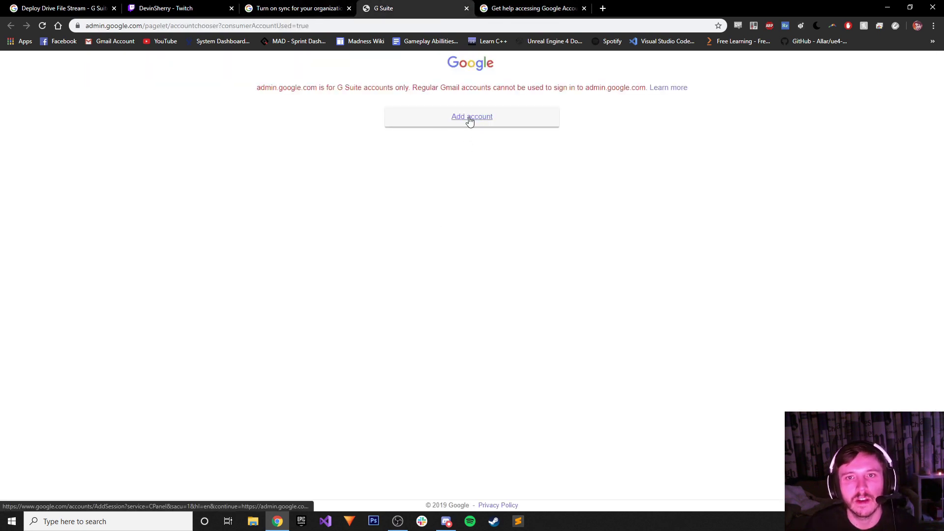
Attempt the Admin console sign-in with the Gmail account and password, then choose Add account and Create account.
left_click(467, 117)
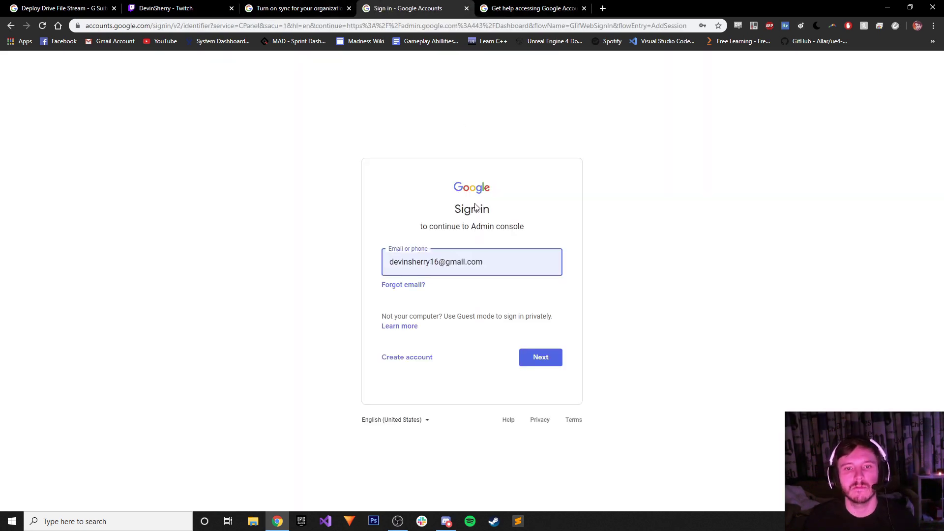
left_click(549, 358)
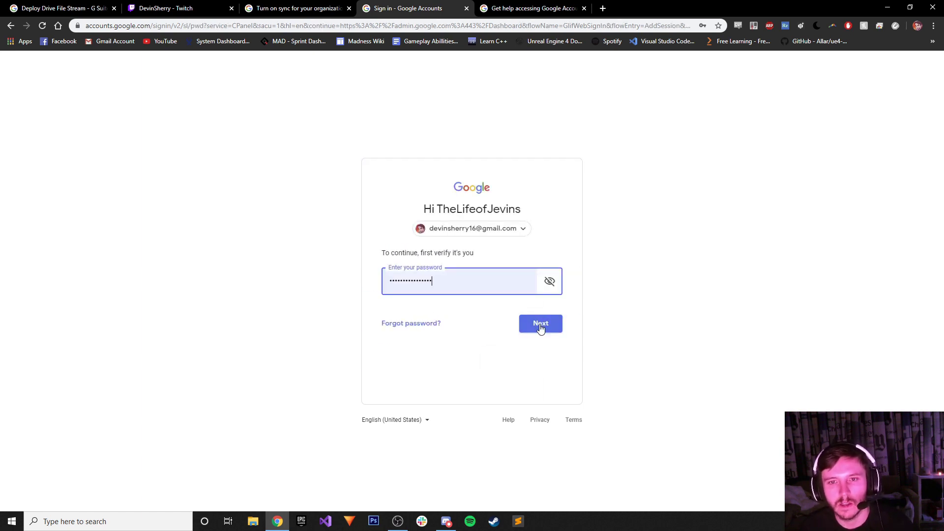
left_click(540, 328)
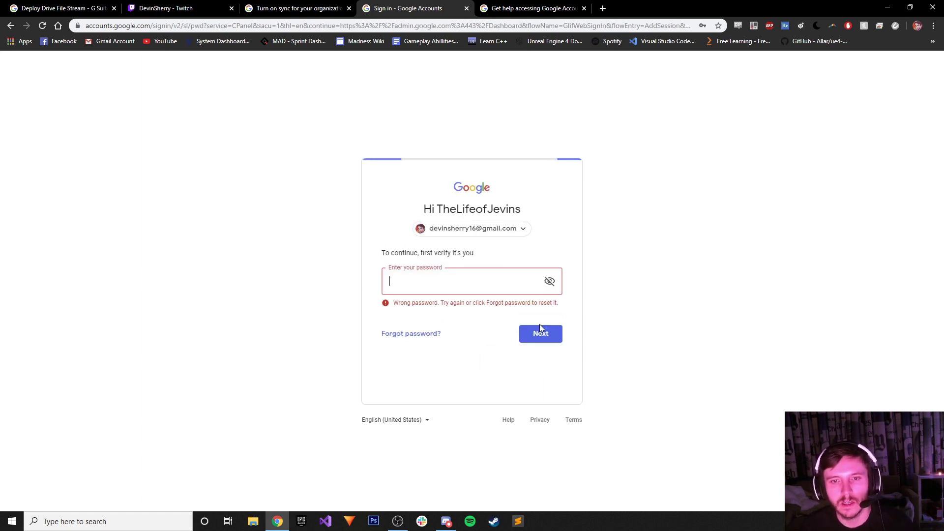
left_click(452, 279)
type("•••••••••••••••")
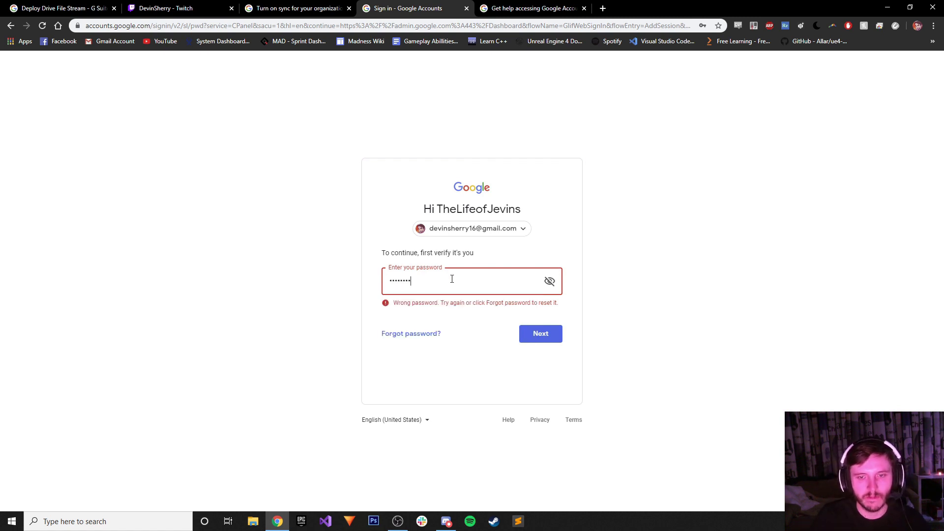
type("•")
key("Return")
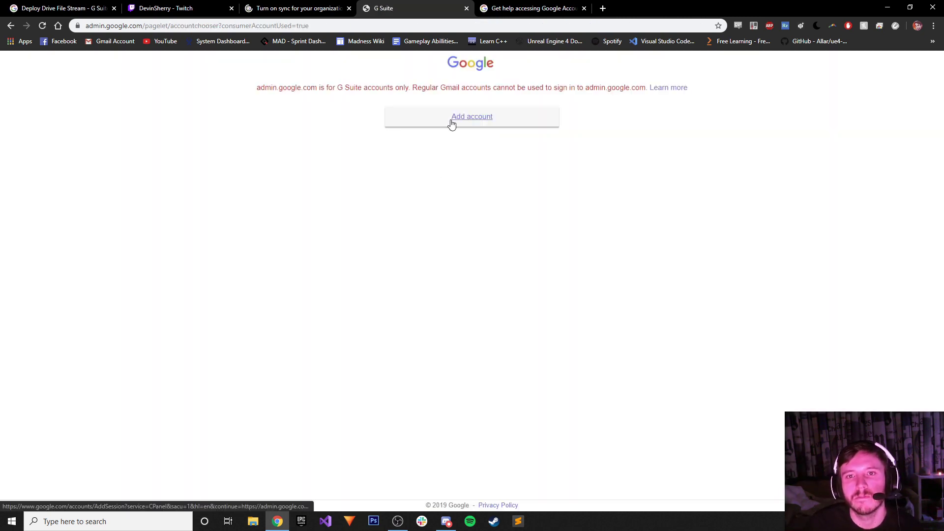
left_click(556, 116)
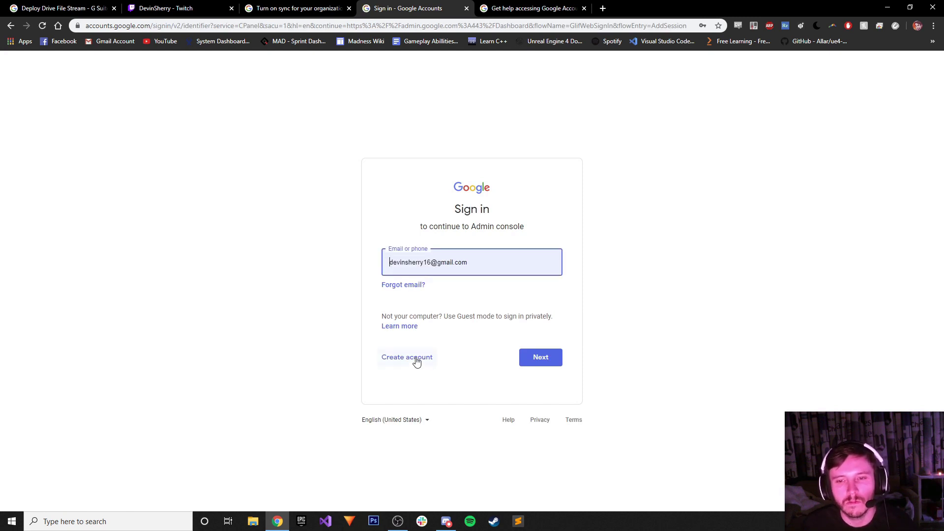
key("Return")
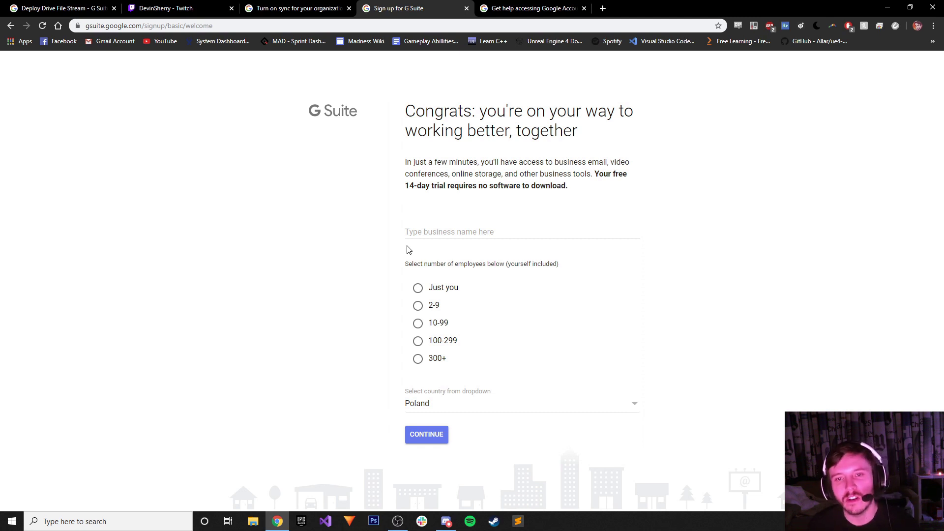
Enter business name 'Indie Game Development' with 2-9 employees and continue.
left_click(449, 228)
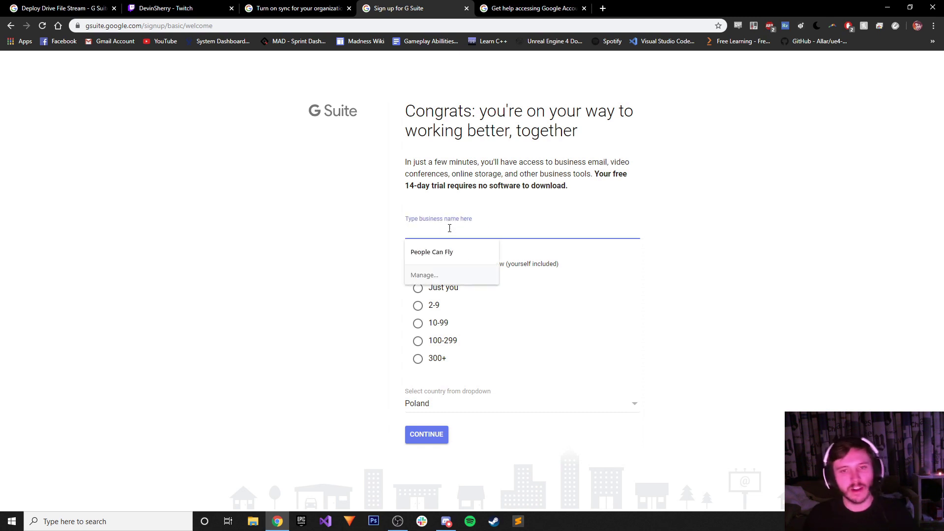
left_click(464, 316)
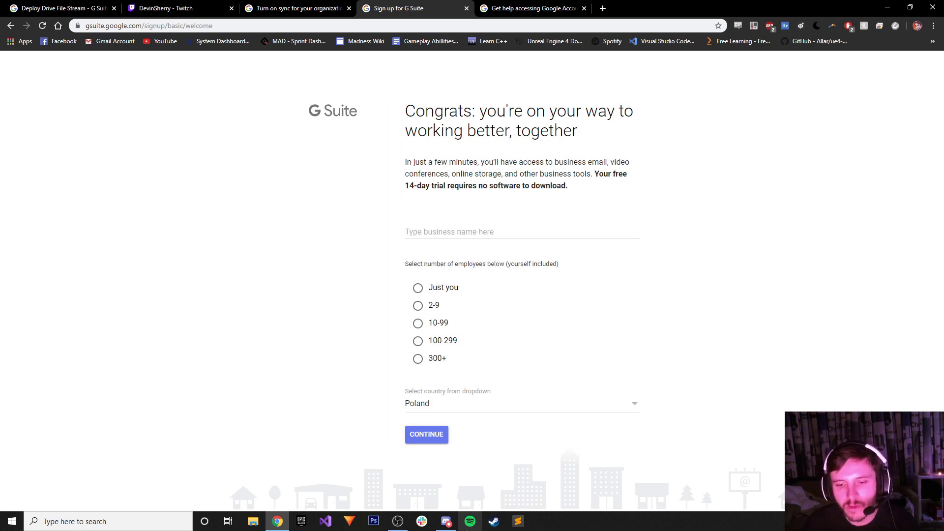
left_click(446, 521)
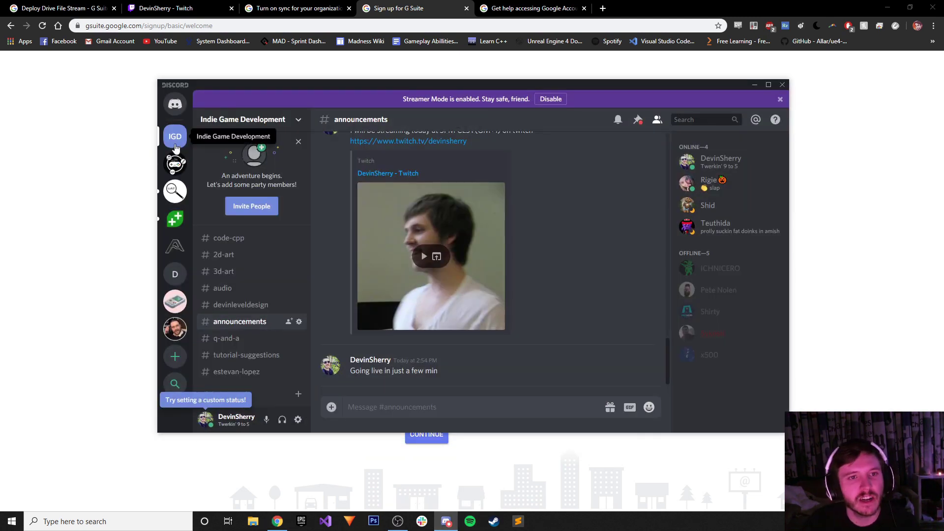
key("alt+Tab")
left_click(425, 229)
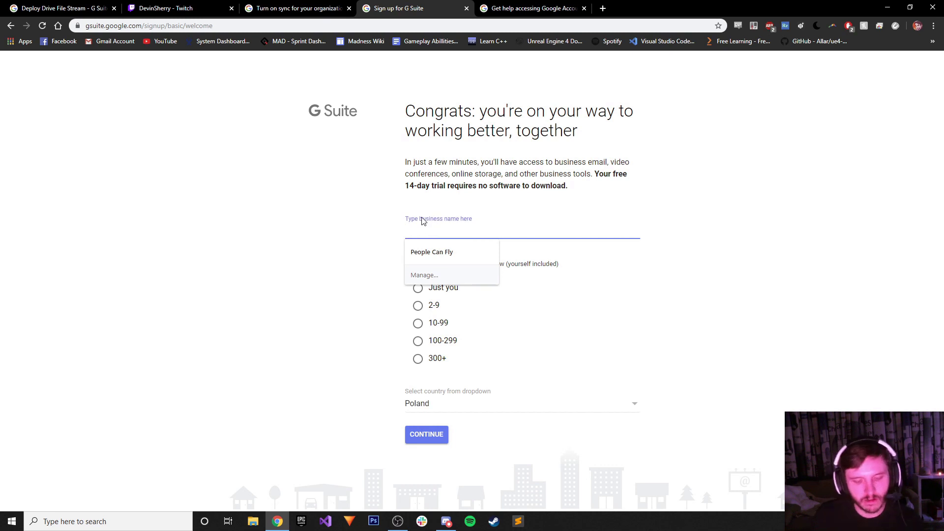
type("Indie Game Development")
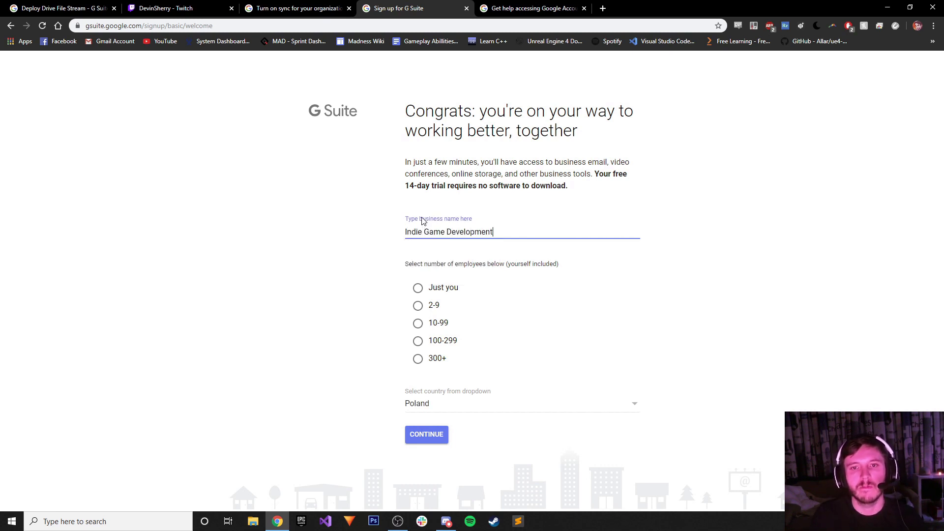
left_click(417, 306)
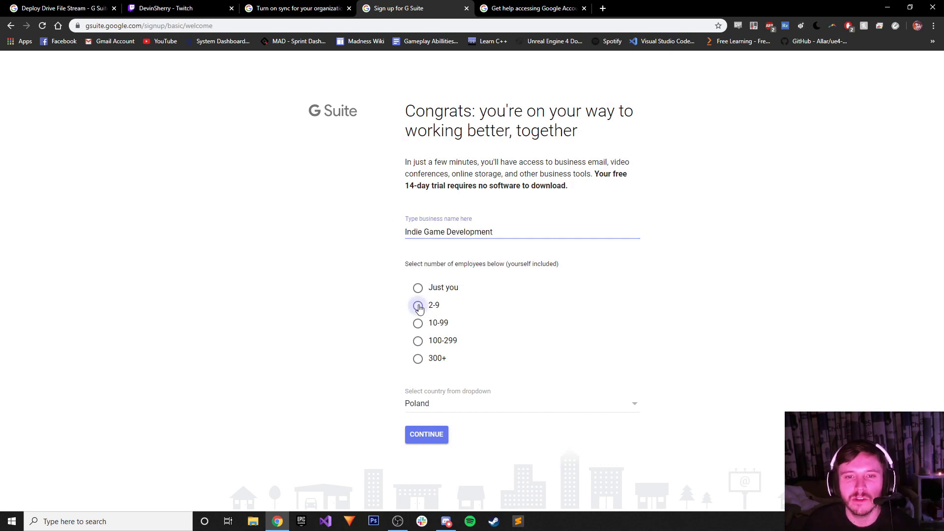
left_click(431, 435)
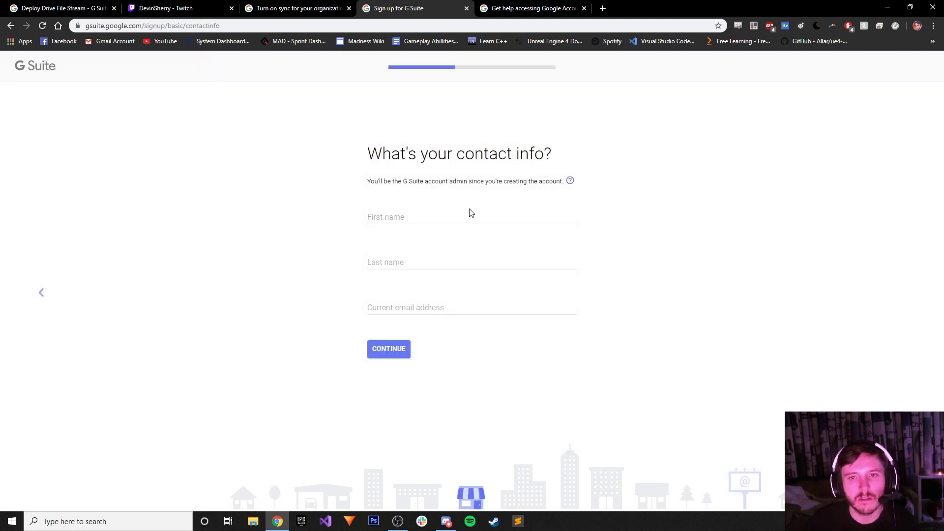
Fill in the admin's first name, last name and current e-mail address, then continue.
left_click(433, 214)
type("Devin")
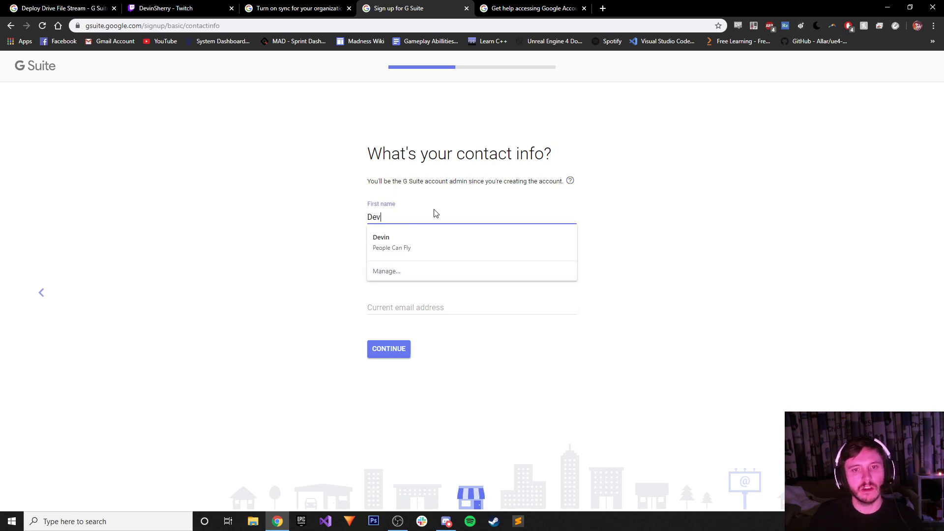
key("Tab")
type("Sherry")
key("Tab")
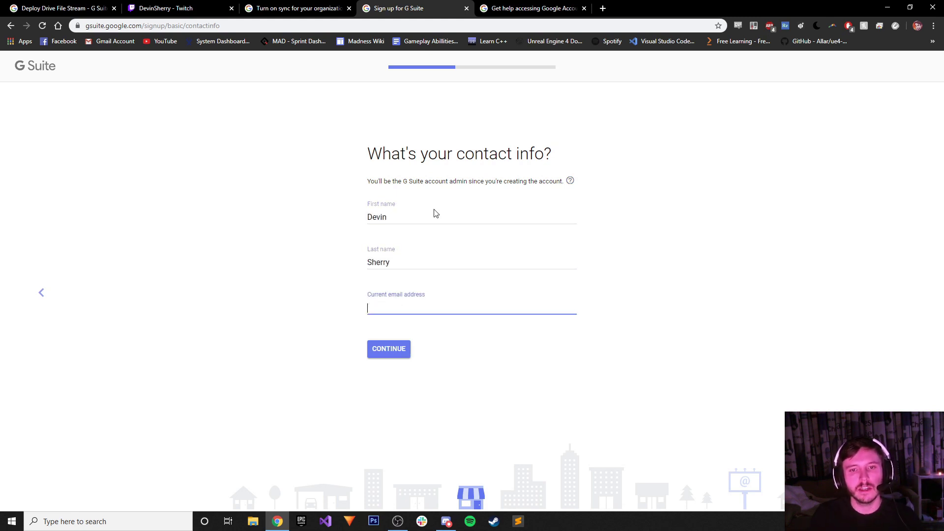
type("devin")
key("Down")
key("Return")
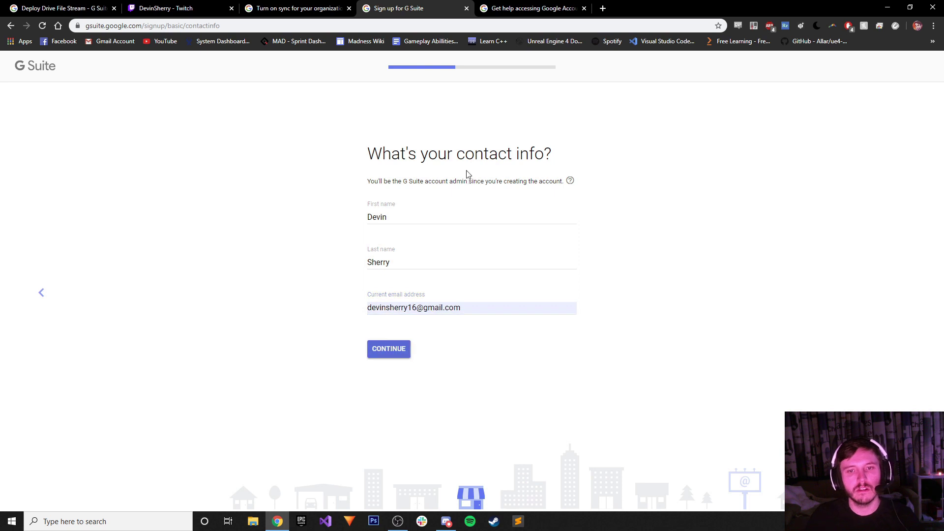
left_click(397, 353)
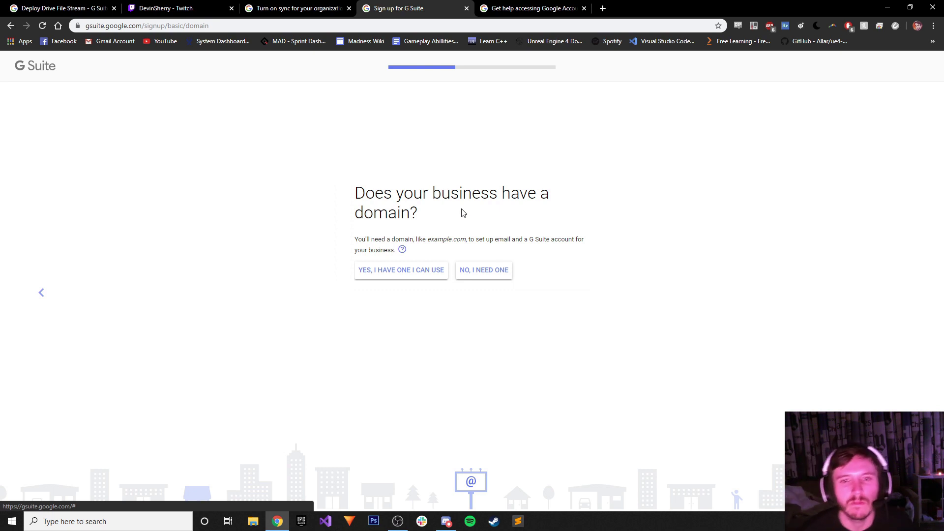
Say the business needs a domain, then search a game-development .com name and confirm €12.00/year availability.
left_click(499, 270)
left_click(436, 279)
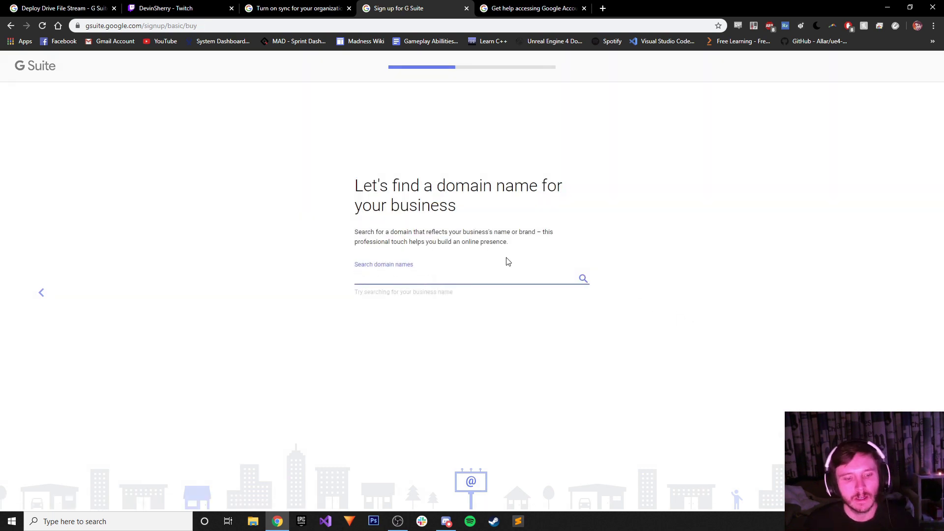
type("indiegamedevelop")
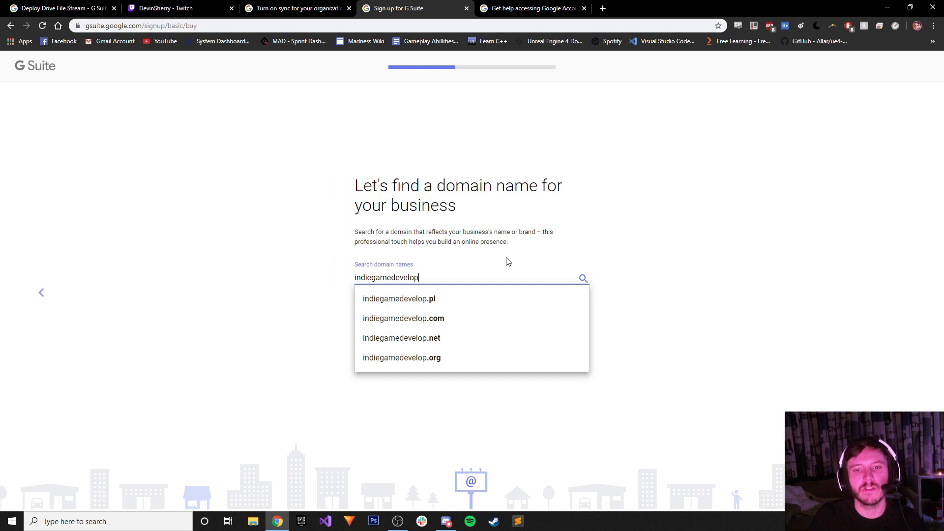
key("ctrl+a")
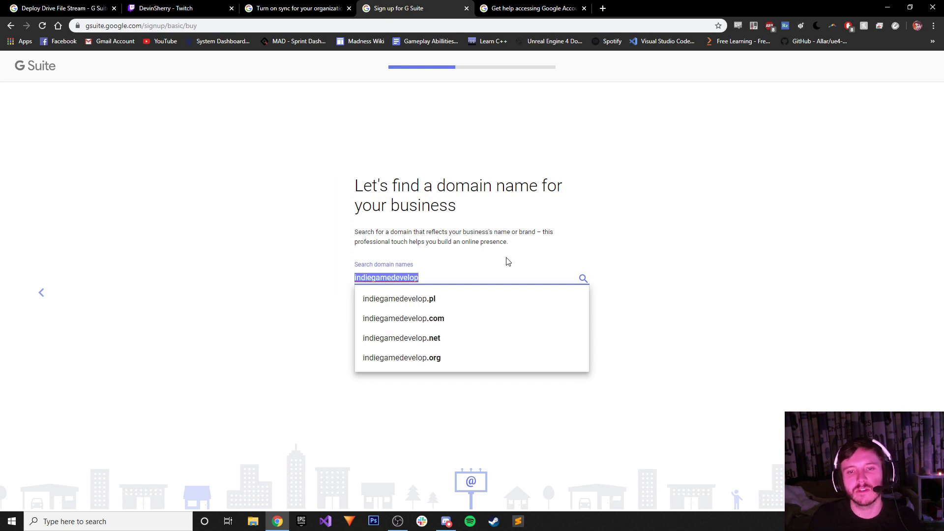
key("BackSpace")
left_click(448, 520)
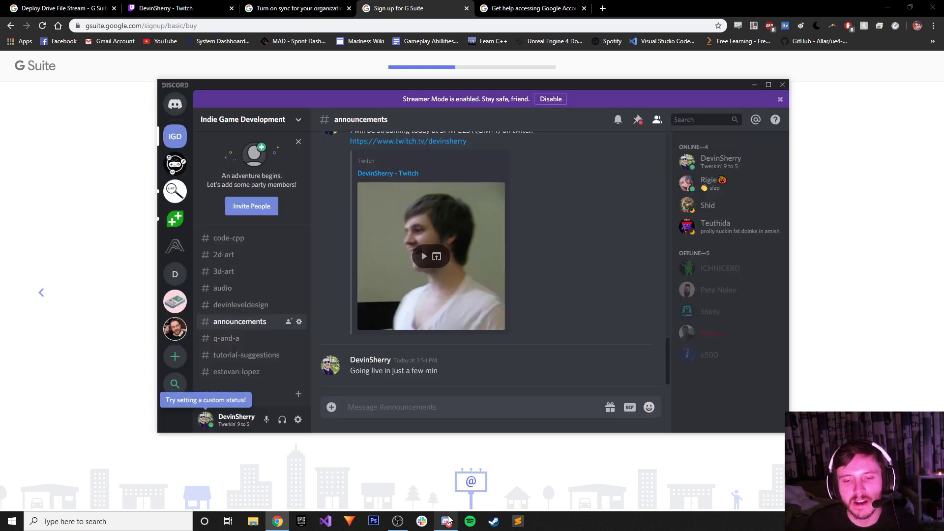
left_click(448, 520)
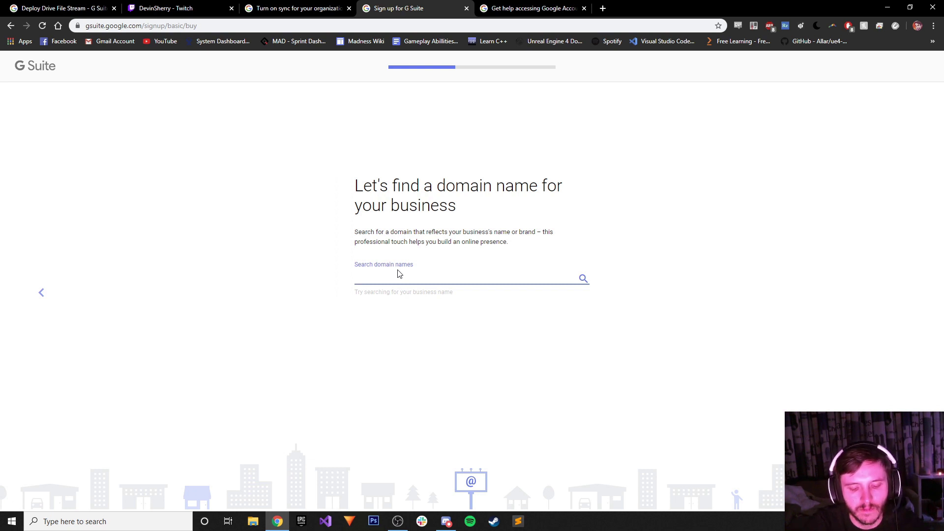
type("devingamede")
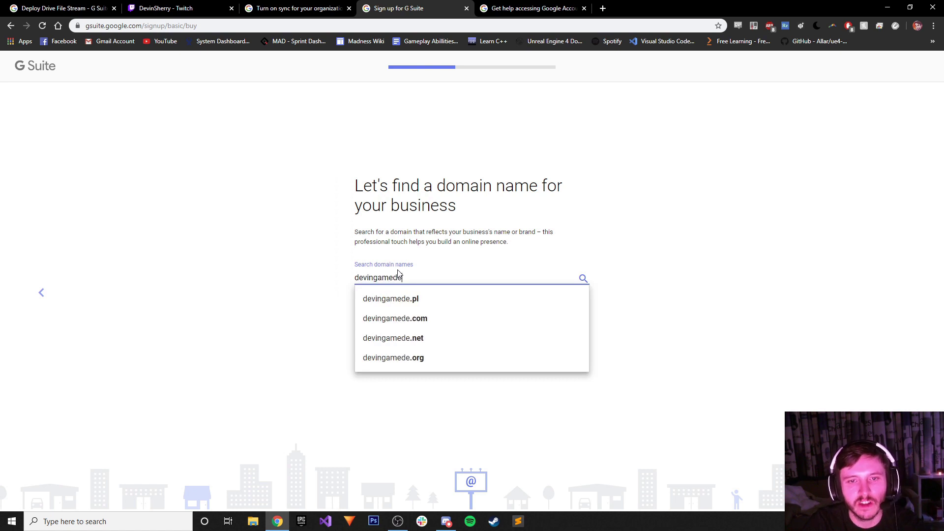
type("velopment.comn")
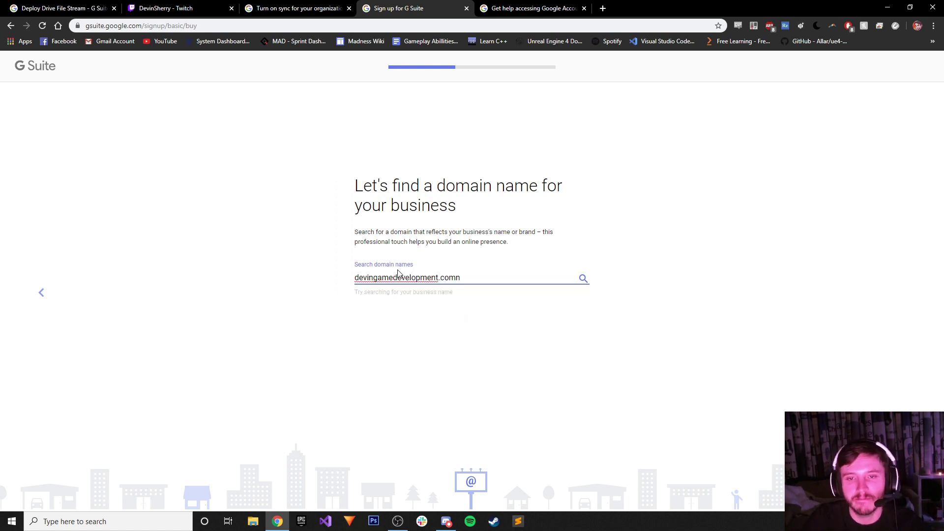
key("BackSpace")
left_click(649, 275)
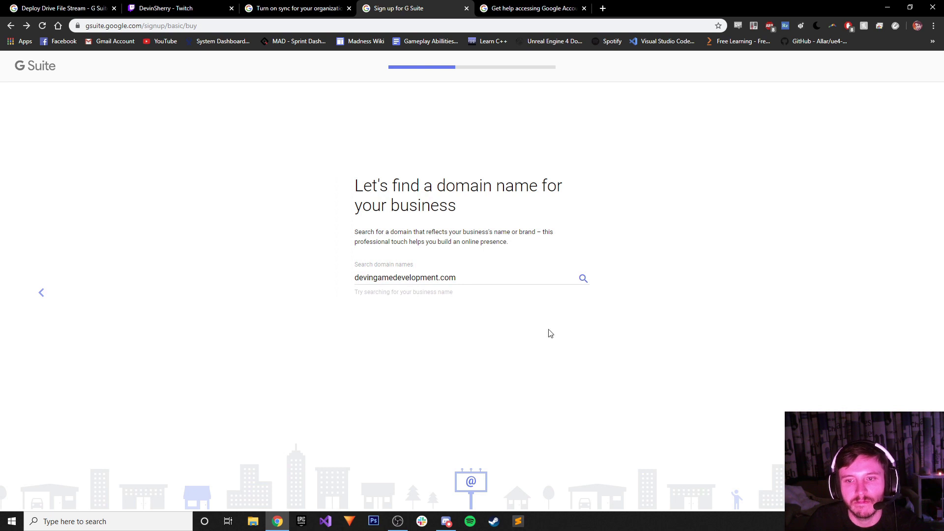
left_click(579, 281)
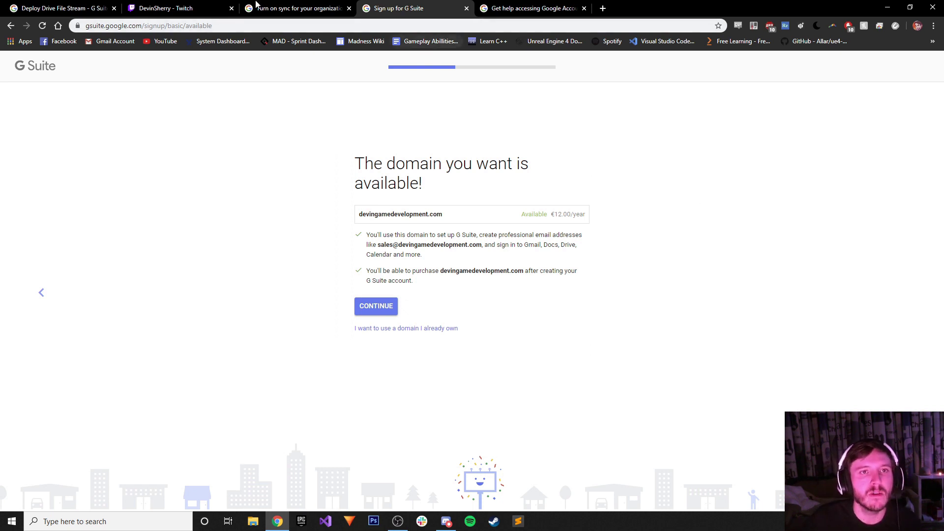
Check the Twitch stream and OBS window, then continue with the available domain.
left_click(175, 7)
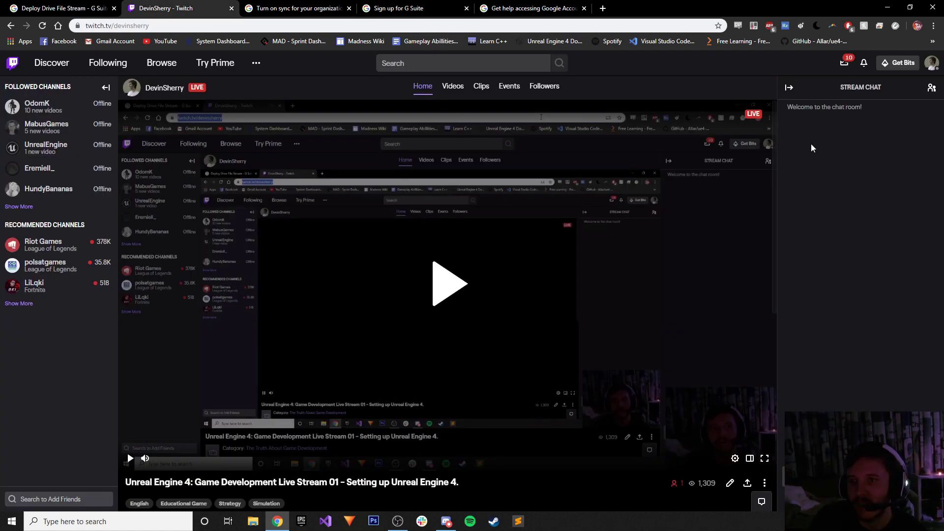
left_click(888, 7)
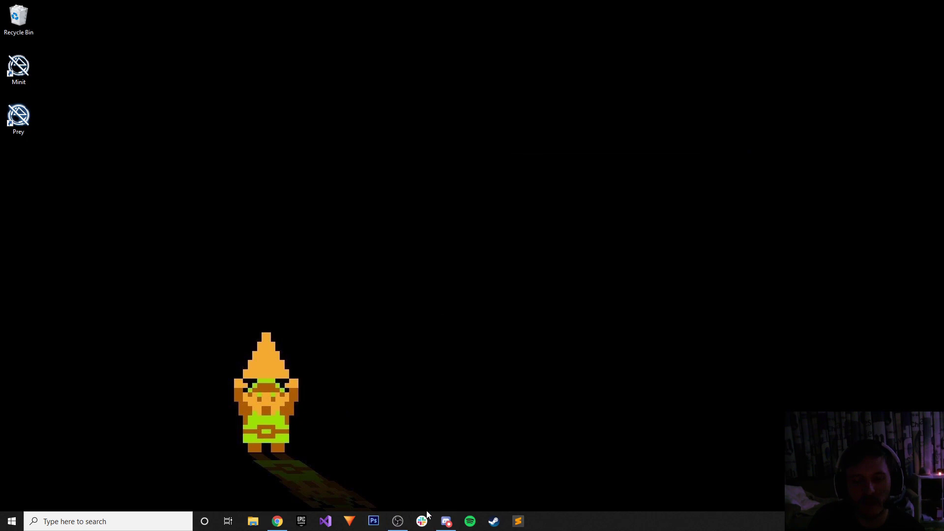
mouse_move(398, 519)
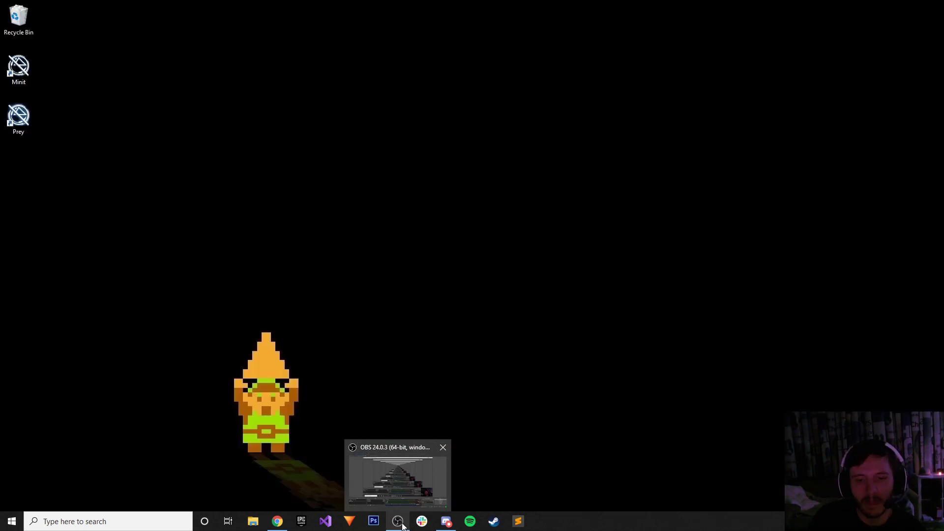
left_click(398, 522)
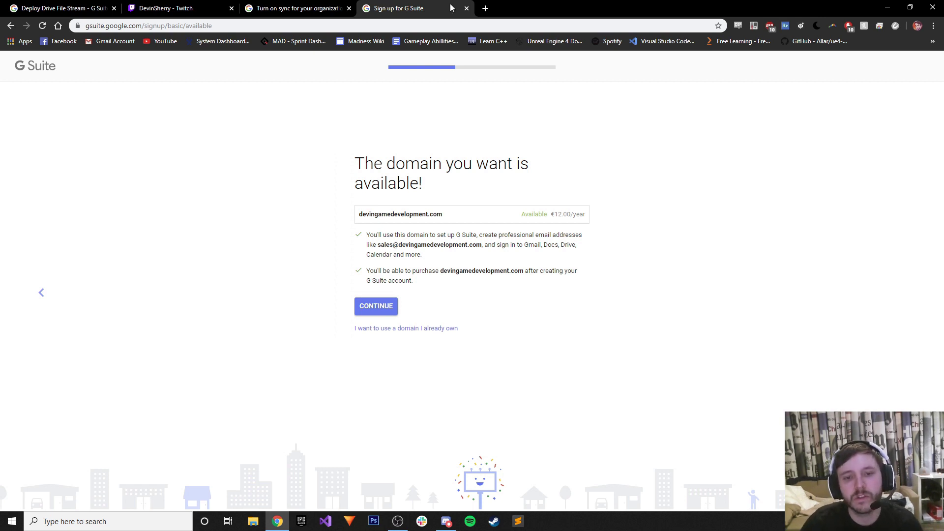
left_click(382, 307)
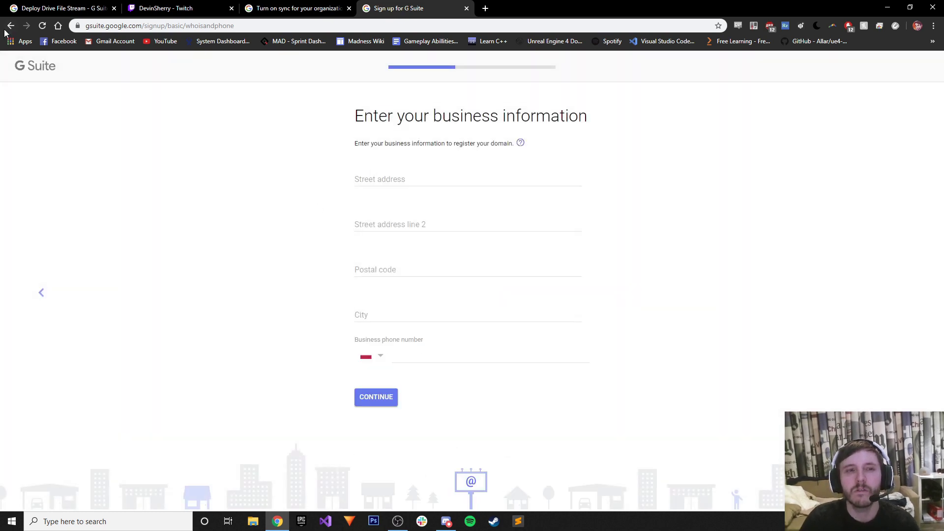
Go back, choose 'I want to use a domain I already own', and enter a guessed .com domain.
left_click(11, 26)
left_click(422, 329)
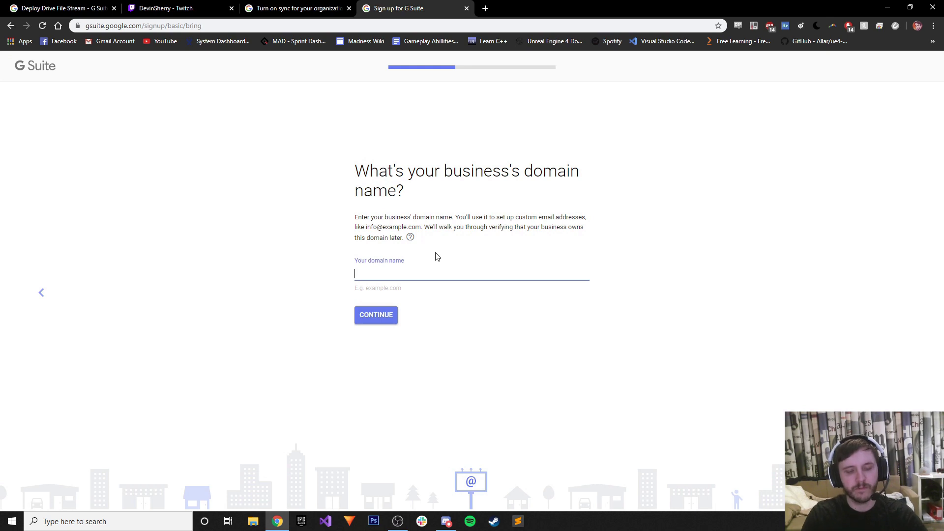
type("devinleveldesign")
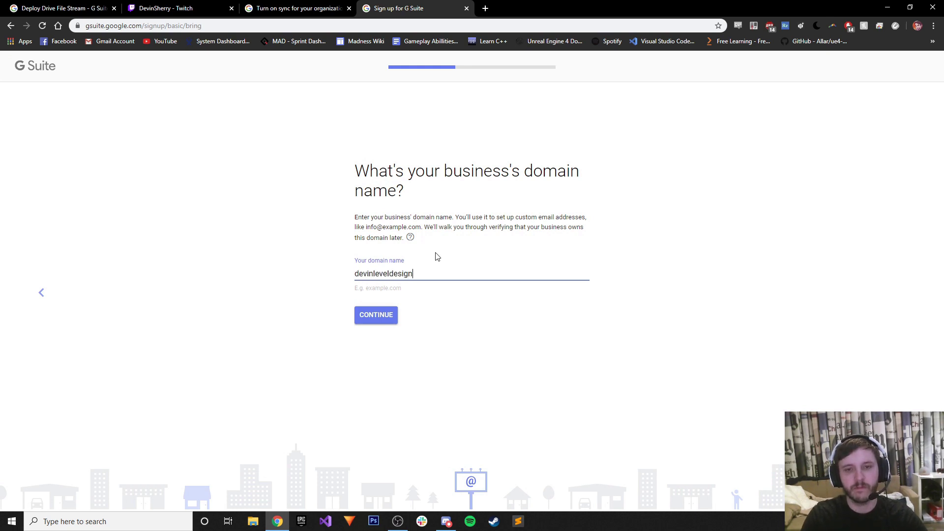
type(",")
key("BackSpace")
type(".com")
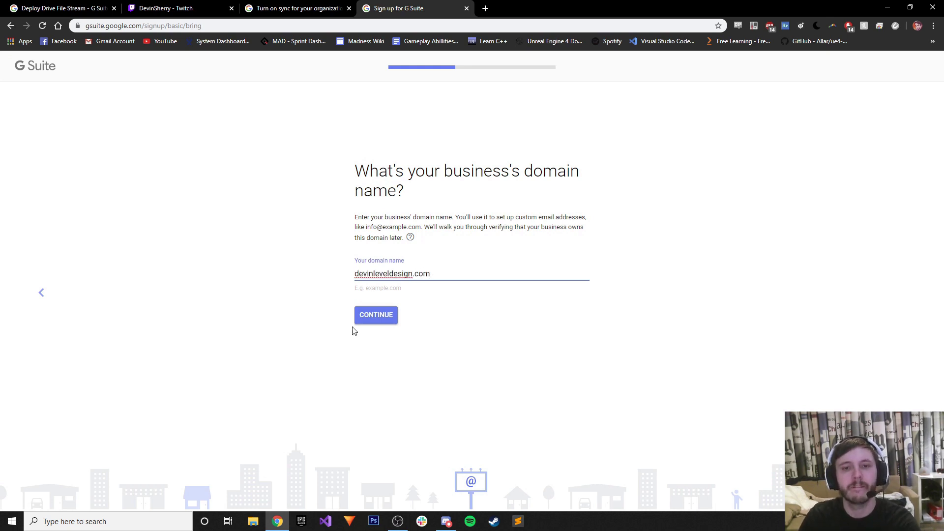
Test three candidate portfolio URLs in a new tab and copy the one that loads.
left_click(485, 8)
type("devi")
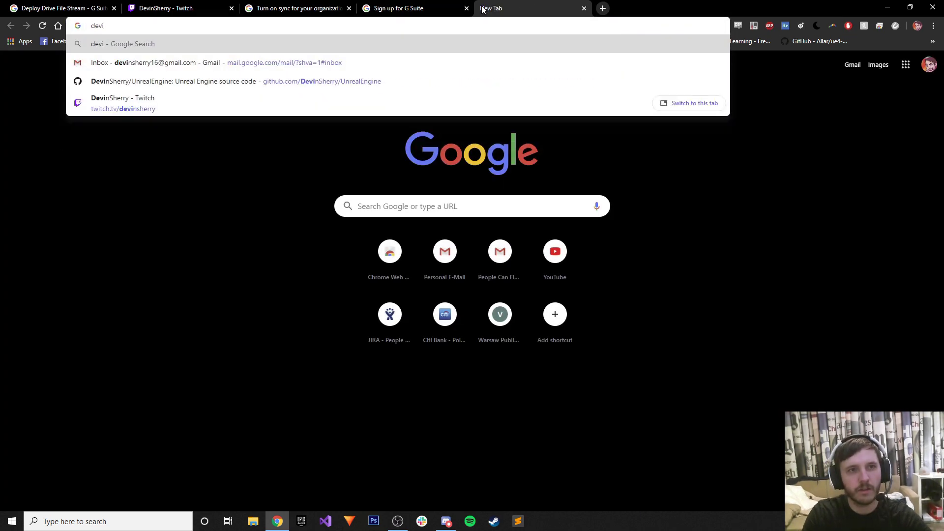
type("nleveldesign.com")
key("Return")
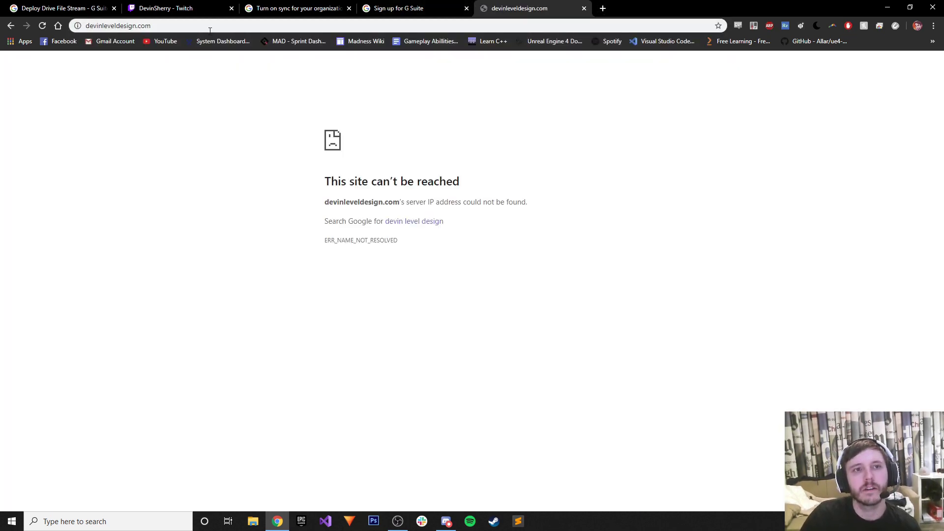
left_click(192, 25)
type("de")
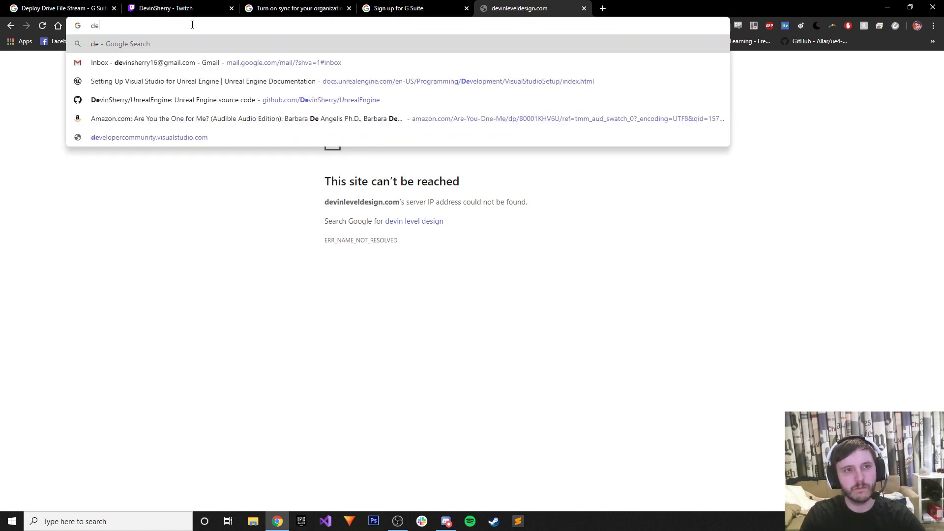
type("vinsherry.com")
key("Return")
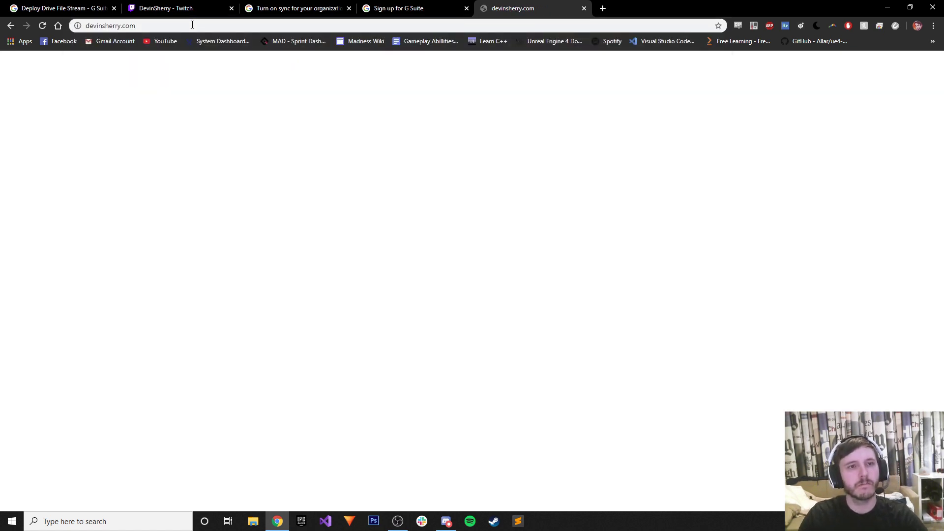
left_click(194, 23)
type("devin")
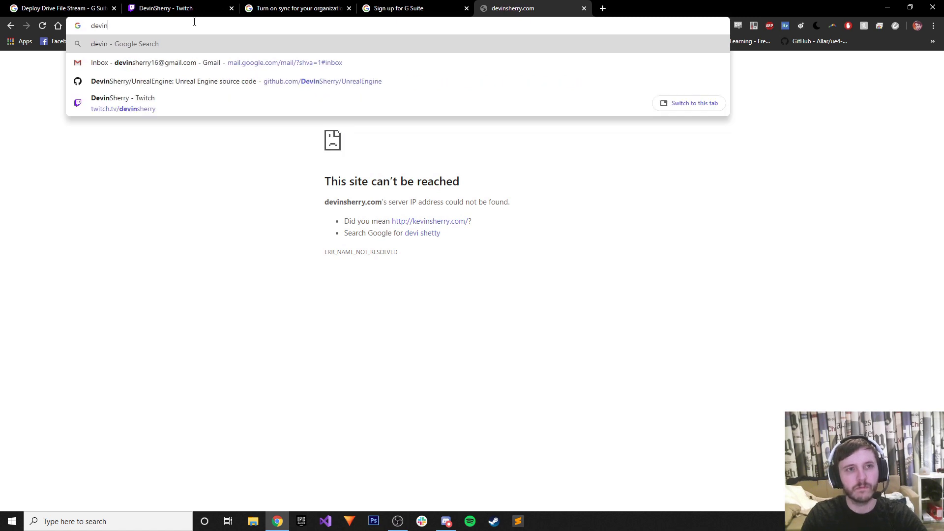
type("sherryleveldesign.com")
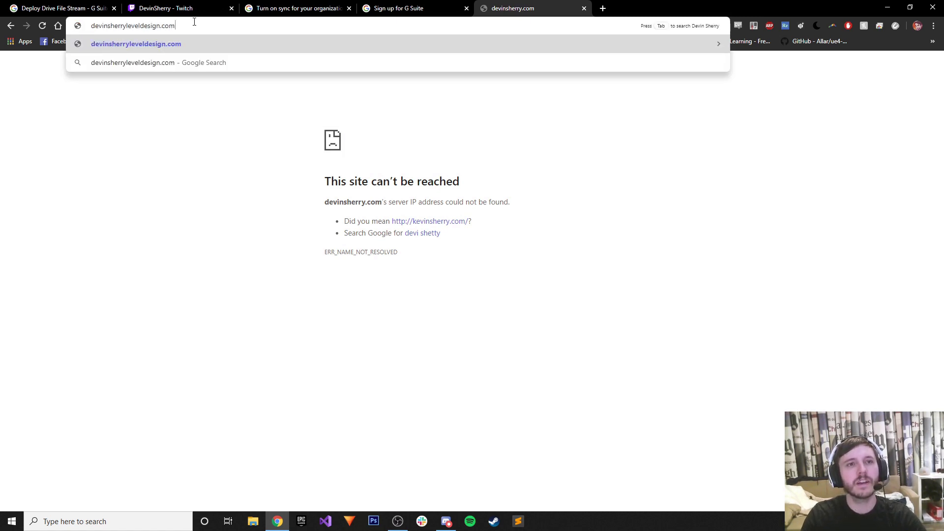
key("Return")
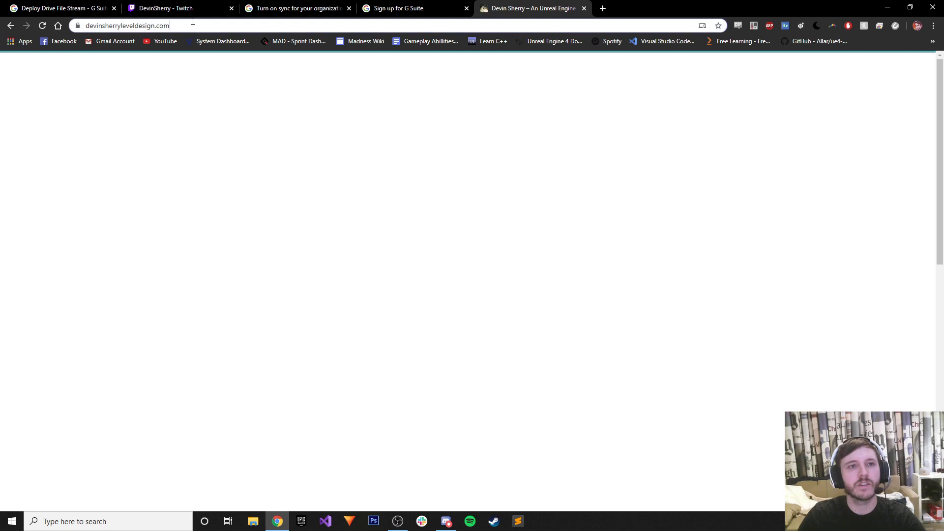
left_click(235, 22)
key("ctrl+c")
left_click(398, 8)
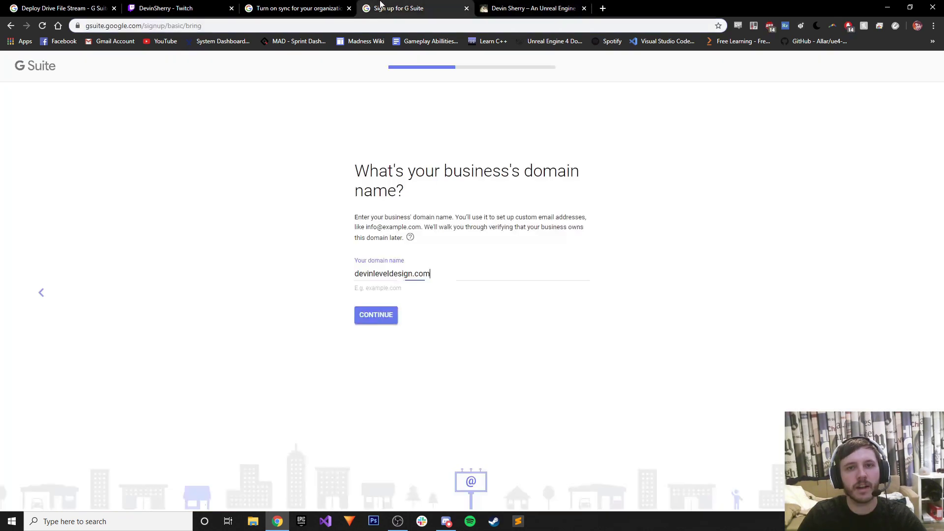
Paste the portfolio domain, confirm it for the account, and decline Google's tips e-mails.
left_click(428, 274)
key("ctrl+a")
key("ctrl+v")
left_click(394, 322)
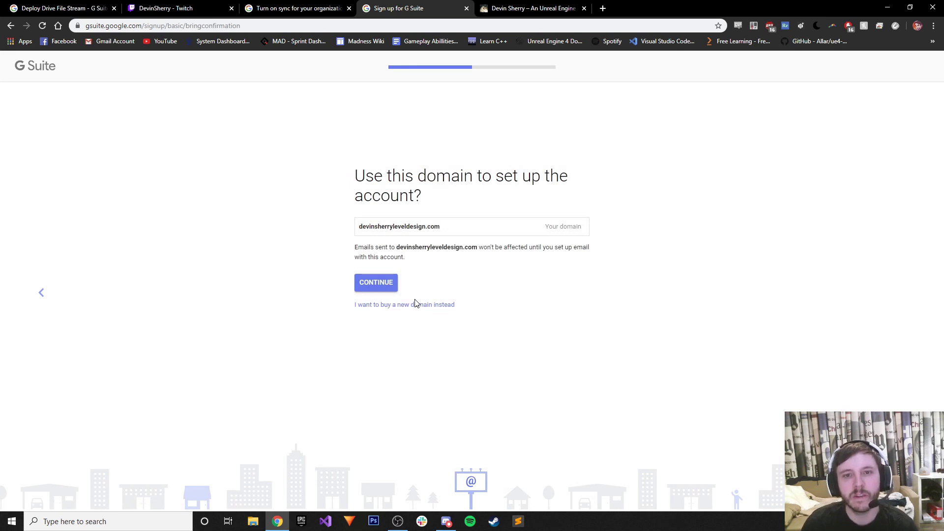
left_click(381, 281)
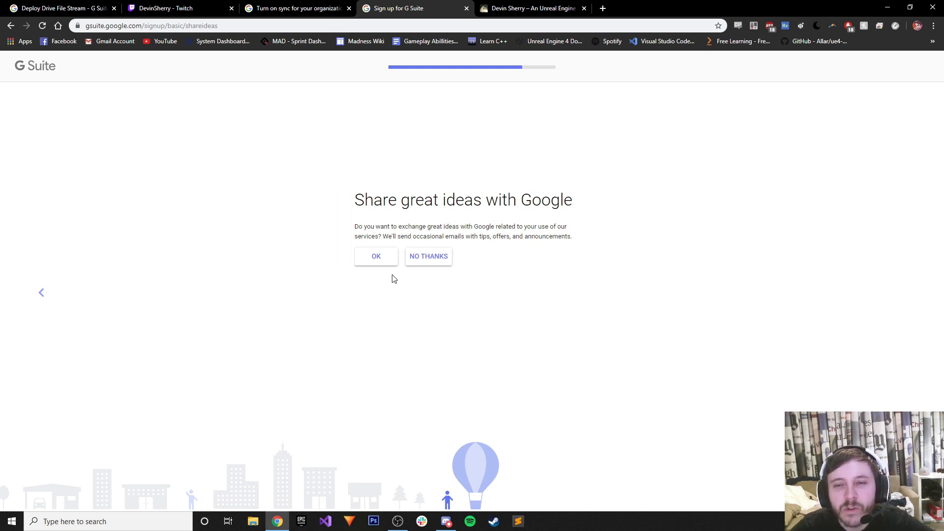
left_click(429, 256)
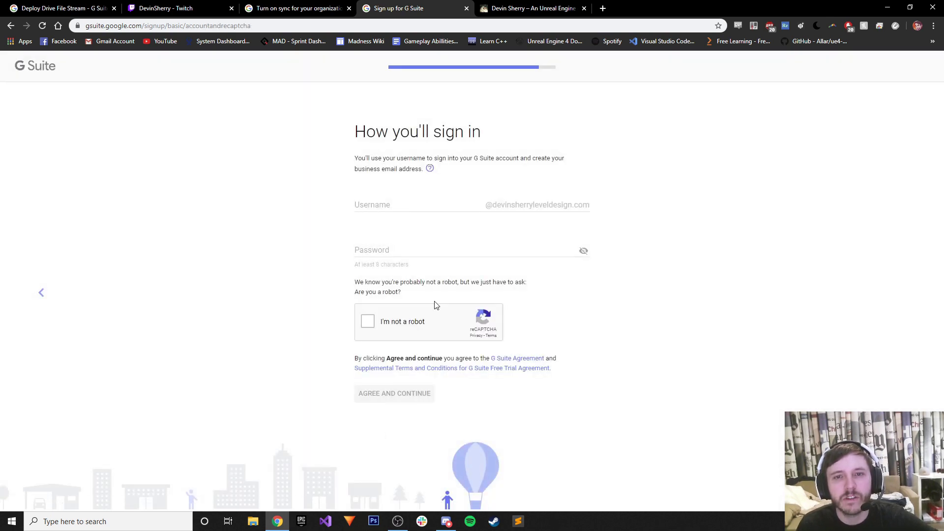
Enter the account username on the sign-in setup form.
left_click(457, 203)
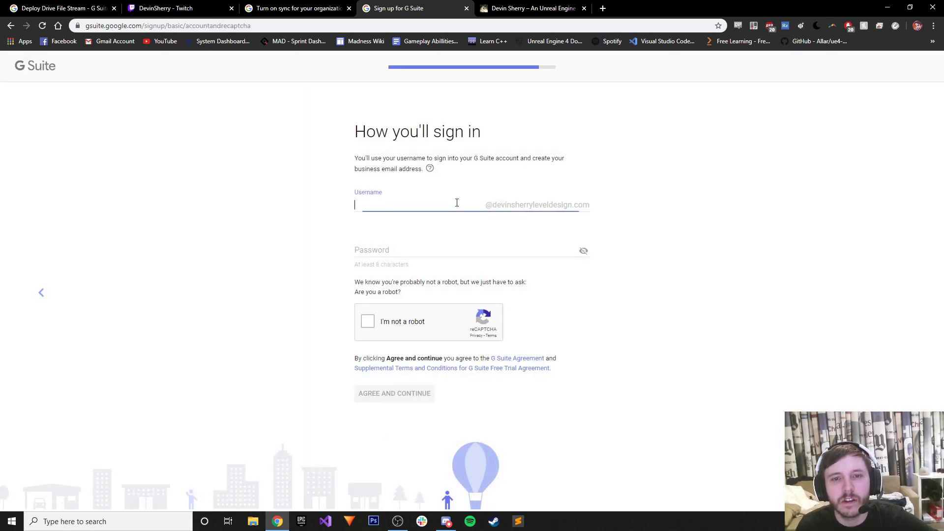
left_click(574, 8)
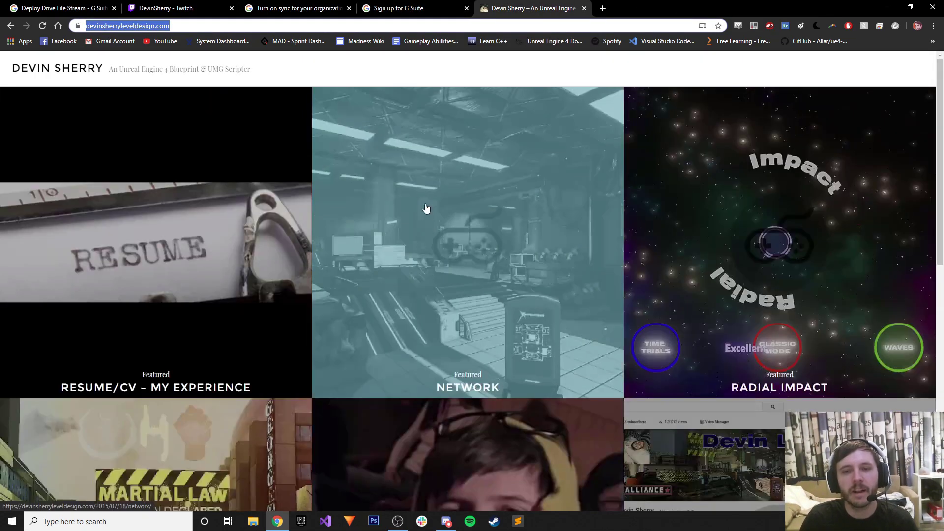
left_click(412, 5)
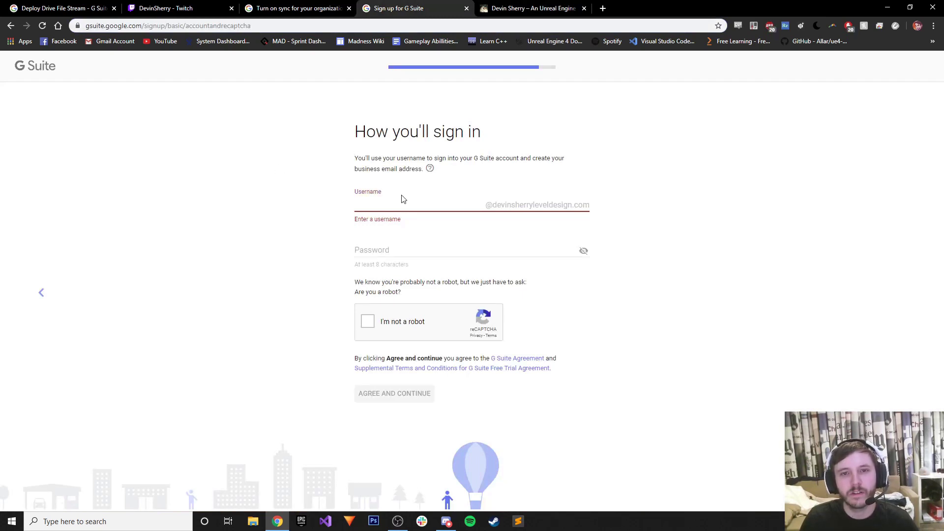
type("d")
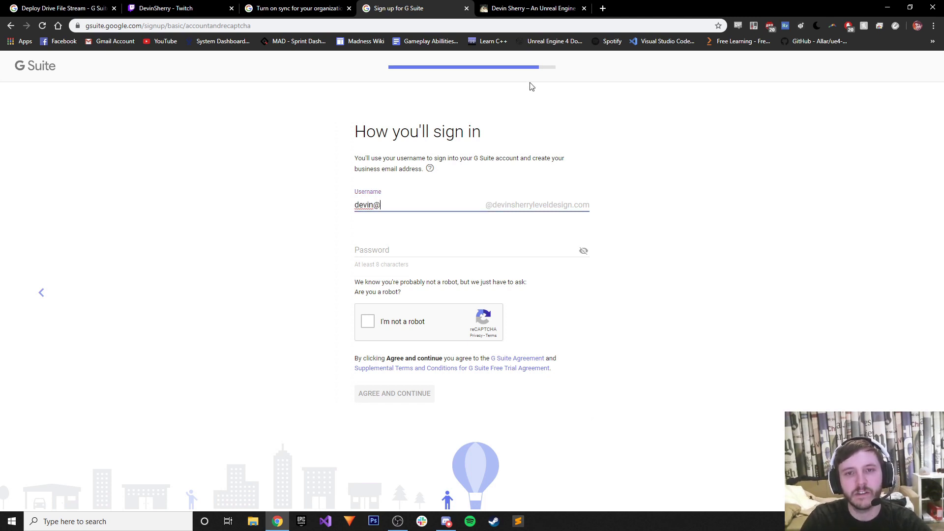
type("evinsheryry")
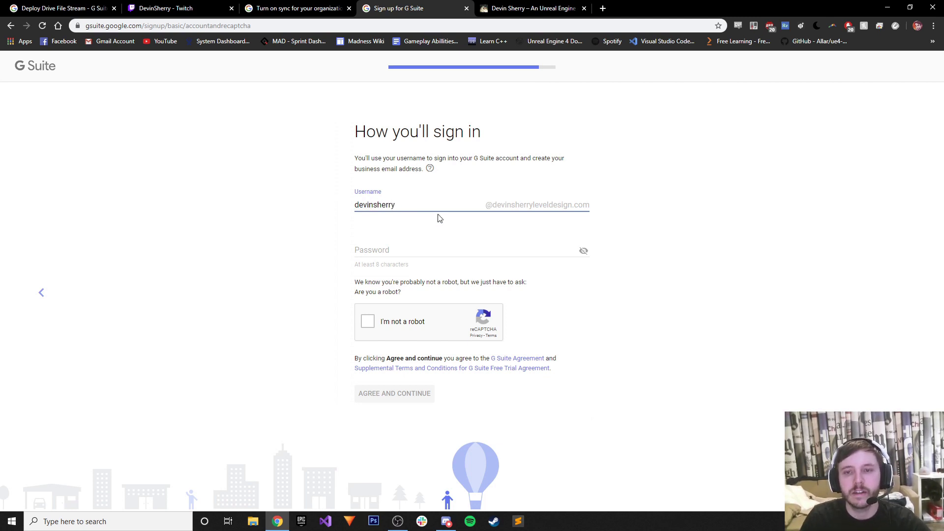
left_click(439, 244)
Set the account password, pass the 'I'm not a robot' check, and agree to the terms.
left_click(583, 252)
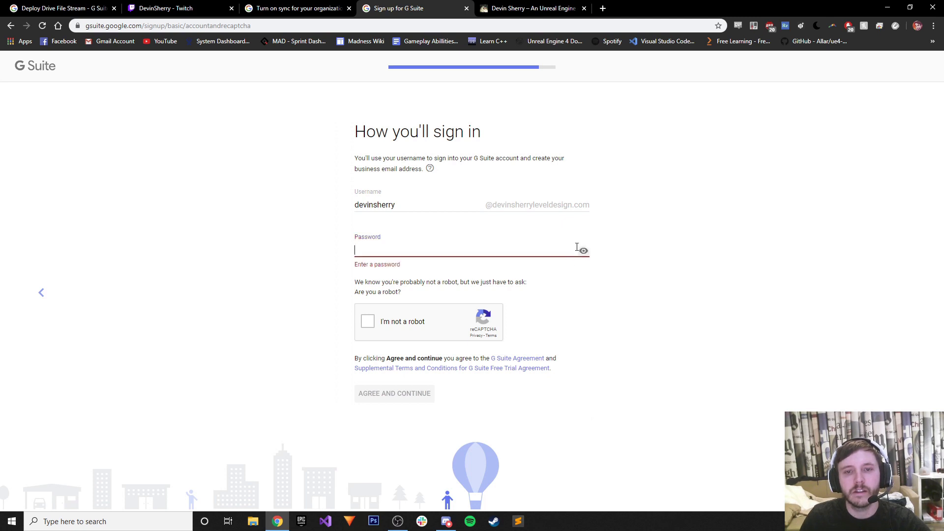
left_click(451, 251)
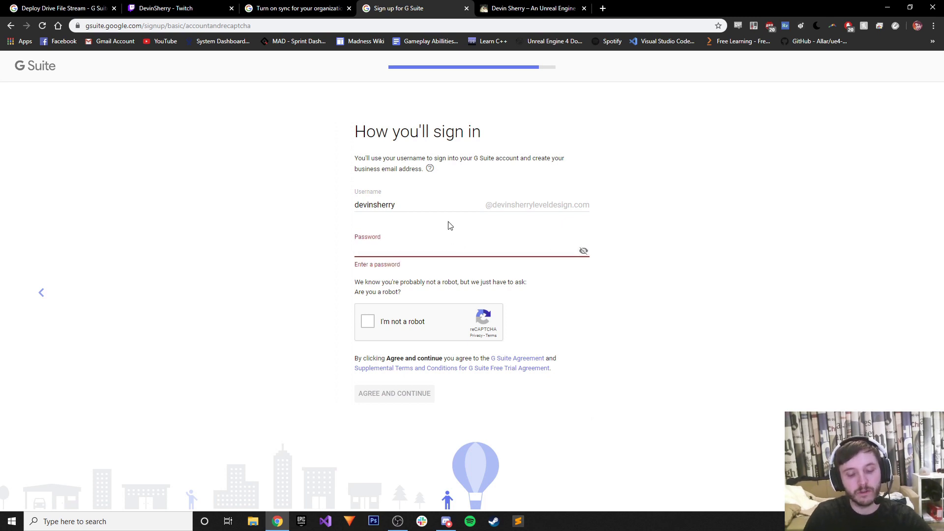
type("••")
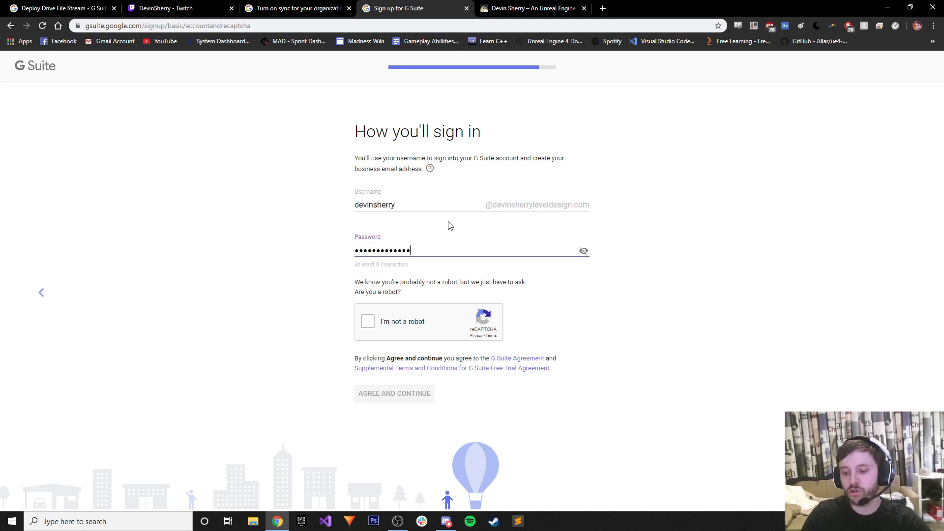
left_click(371, 325)
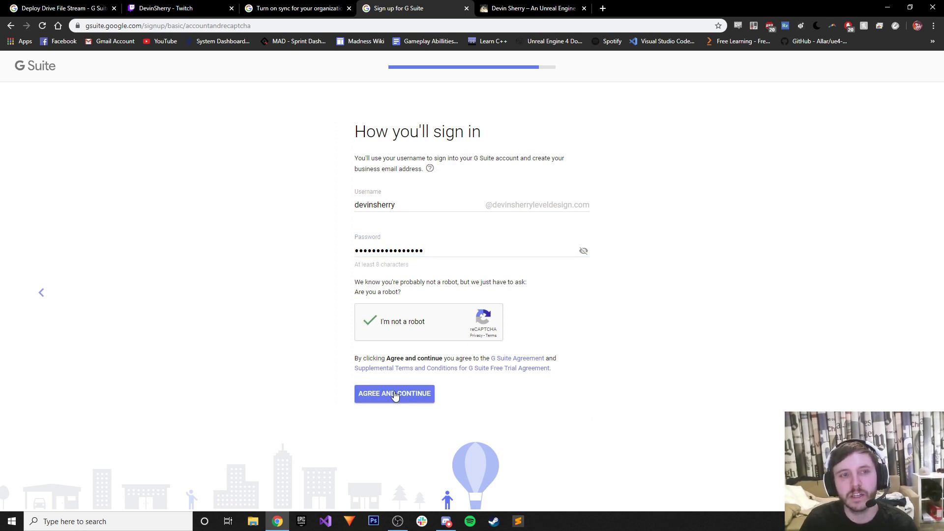
left_click(395, 395)
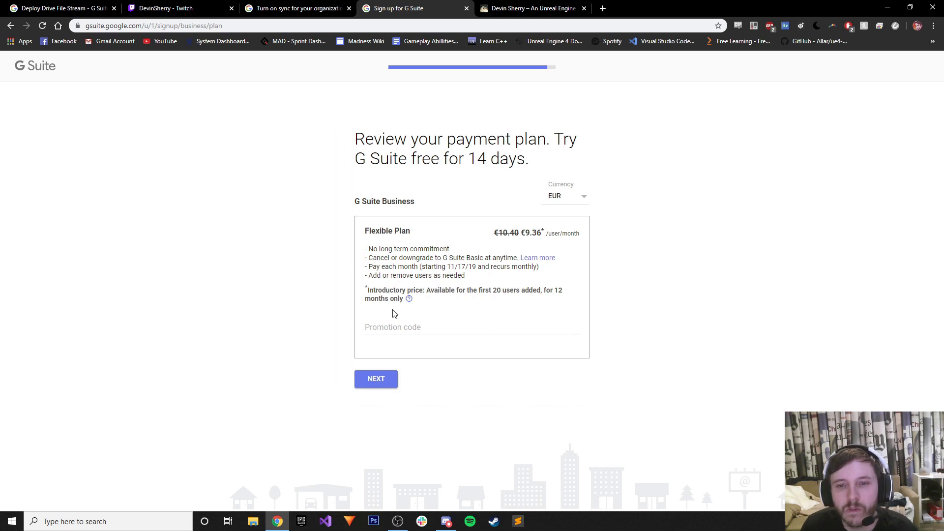
Accept the G Suite Flexible Plan and proceed to the review and checkout page.
left_click(395, 327)
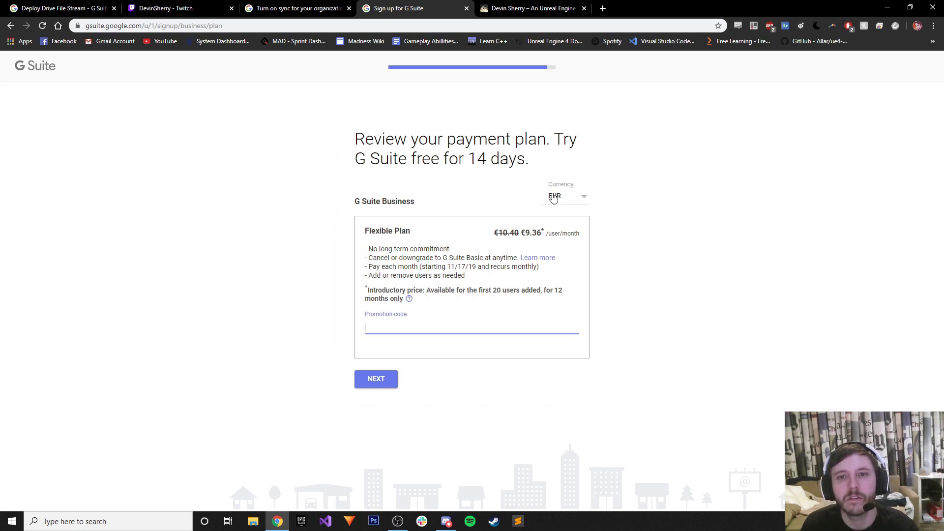
left_click(379, 379)
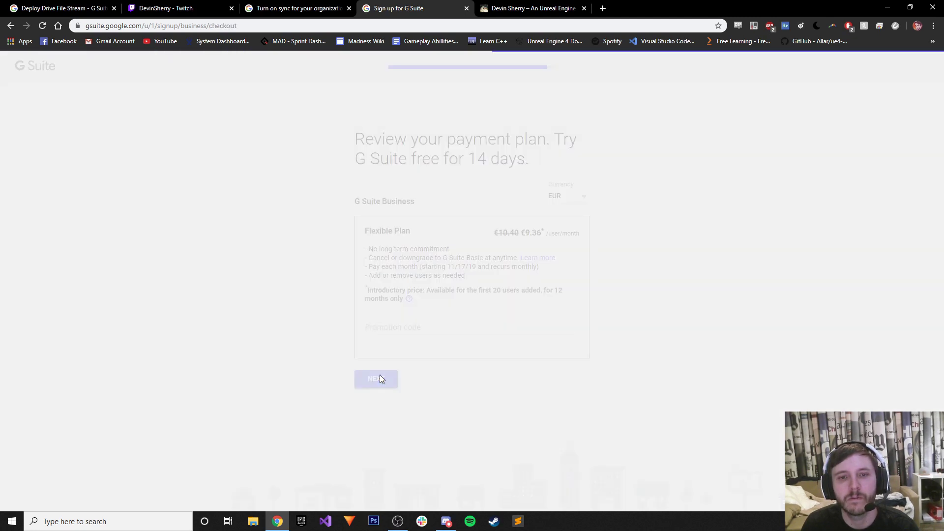
left_click(402, 246)
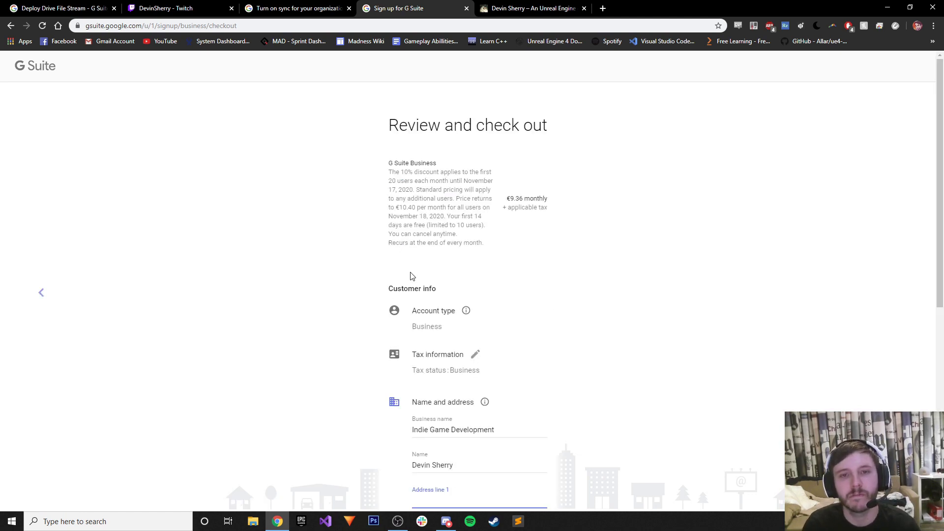
scroll(422, 254, "down", 7)
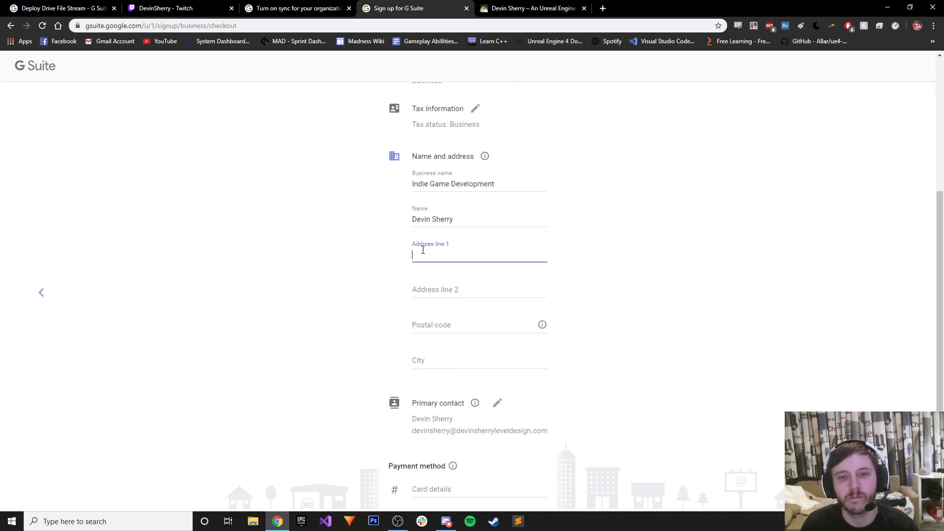
scroll(448, 255, "up", 7)
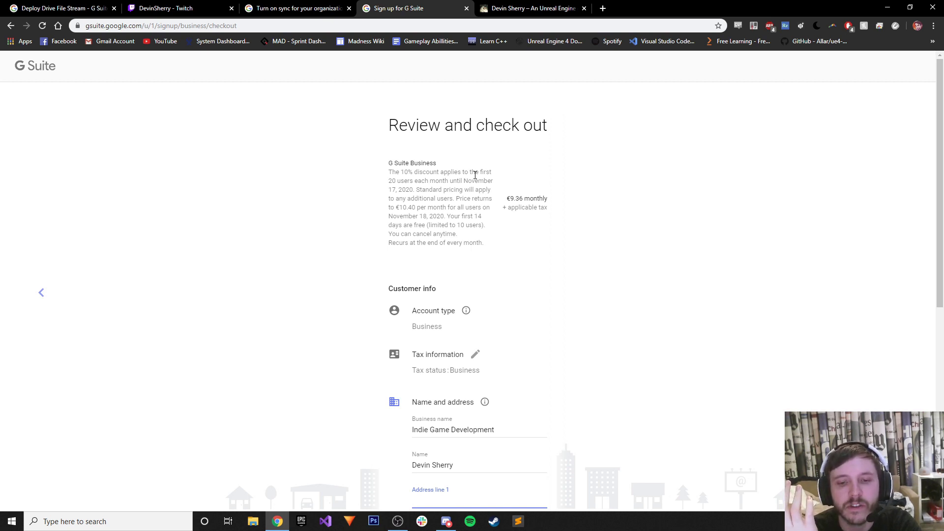
Look over the checkout page again, then return to the 'Turn on sync' help article.
scroll(472, 165, "down", 7)
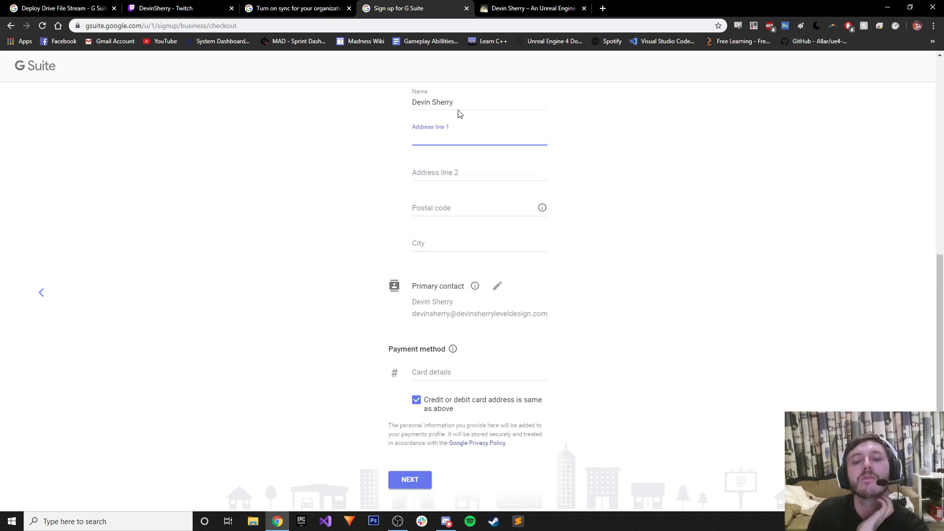
scroll(543, 317, "up", 7)
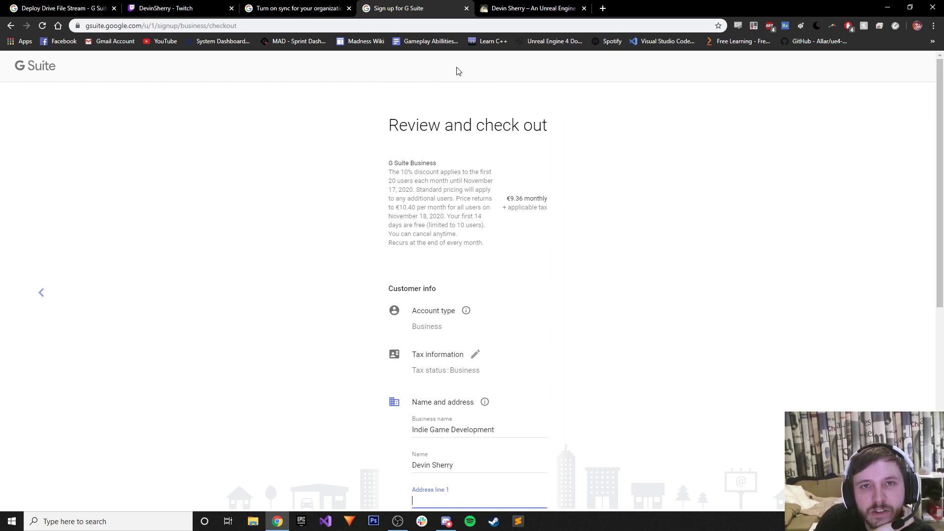
left_click(343, 11)
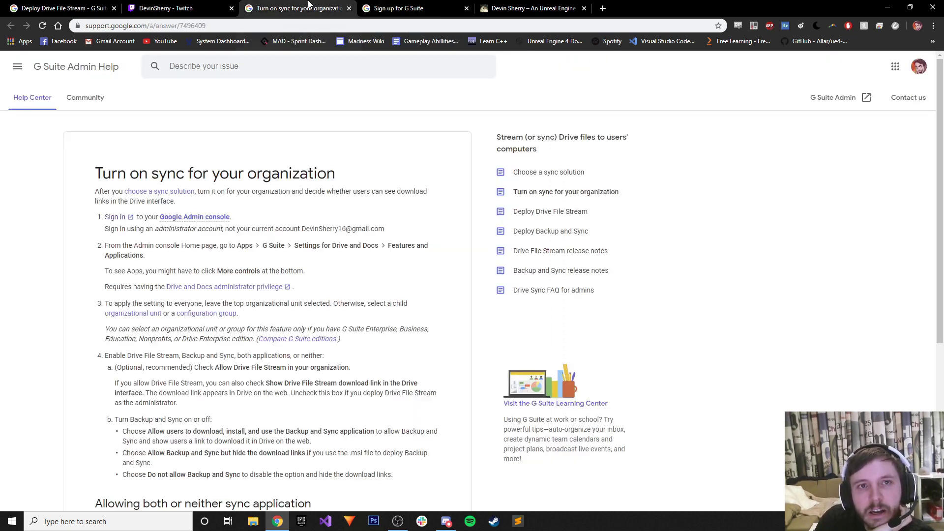
Close the Turn on sync, G Suite signup and portfolio tabs.
left_click(350, 9)
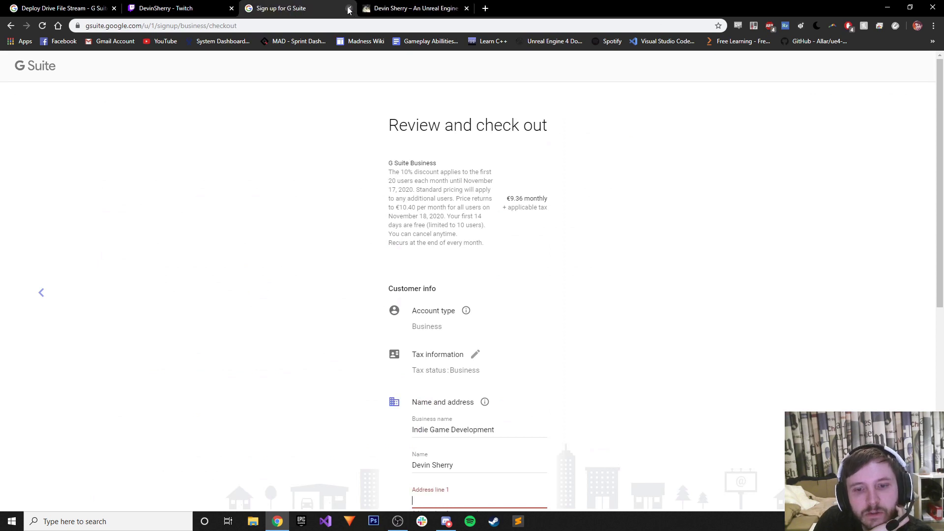
left_click(348, 9)
left_click(349, 9)
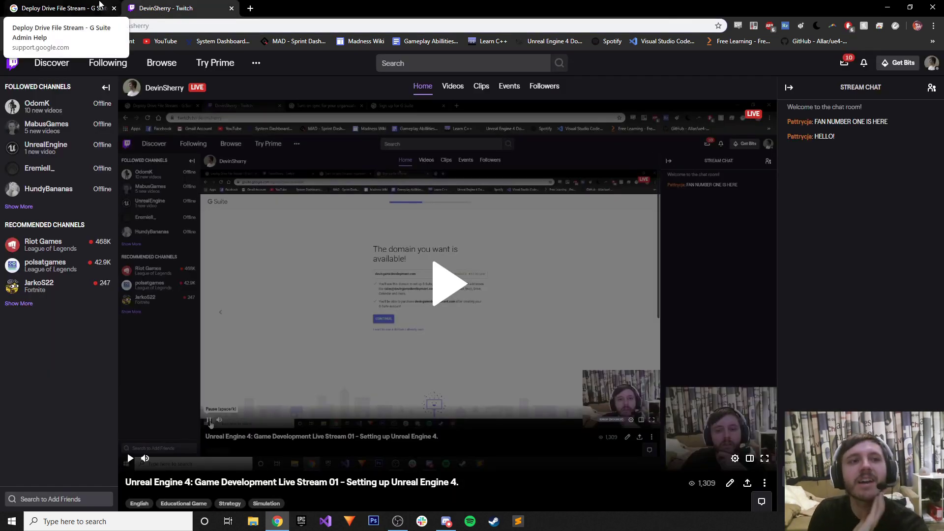
Read through the Deploy Drive File Stream article, then minimize Chrome and OBS to show the desktop.
left_click(97, 5)
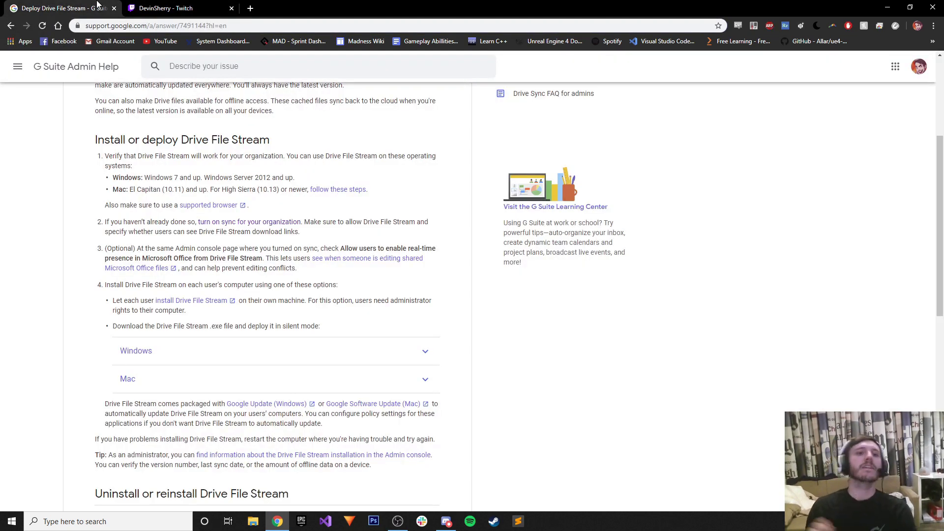
scroll(147, 302, "down", 5)
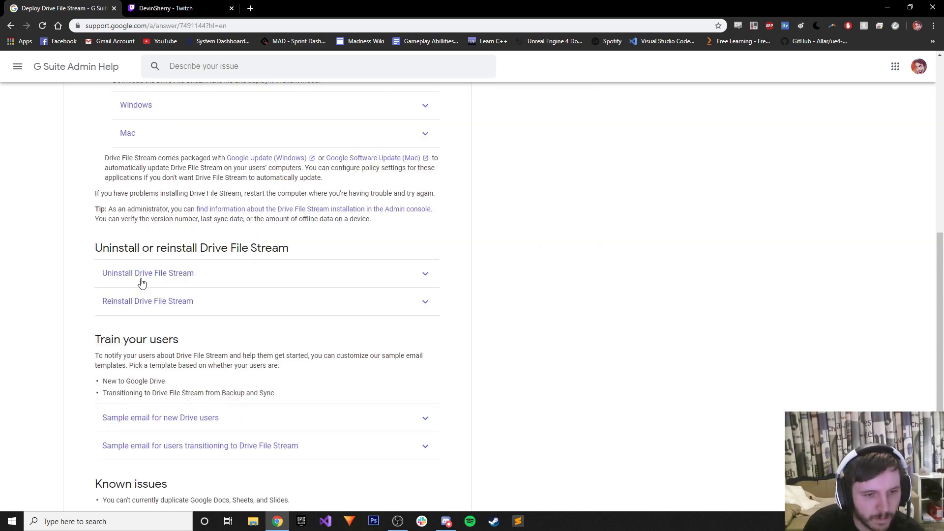
scroll(141, 282, "down", 4)
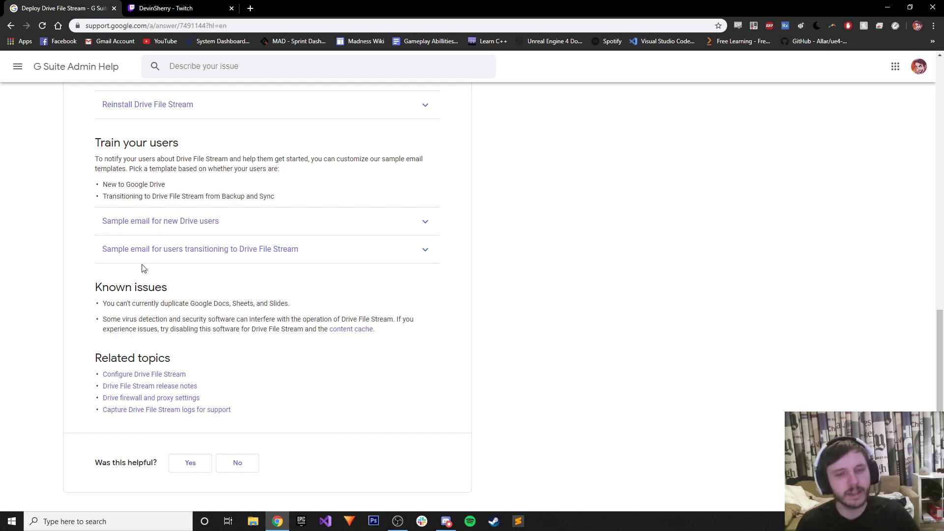
left_click(888, 7)
left_click(887, 5)
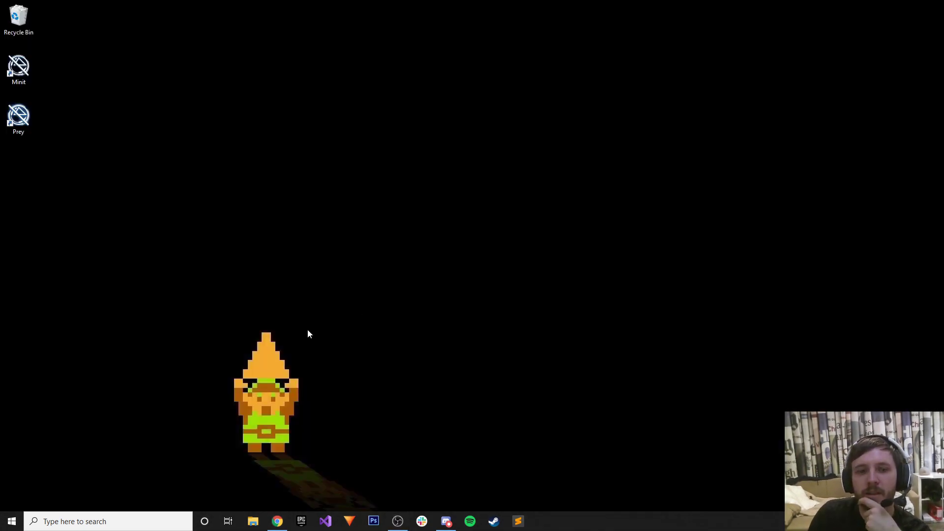
Open File Explorer and look through Local Disk (C:) before settling on New Volume (E:).
left_click(253, 519)
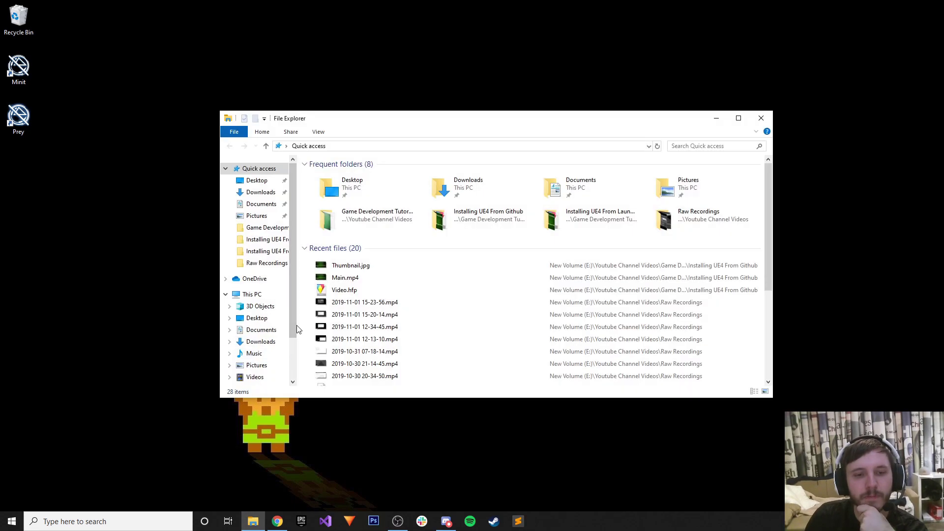
scroll(276, 344, "down", 1)
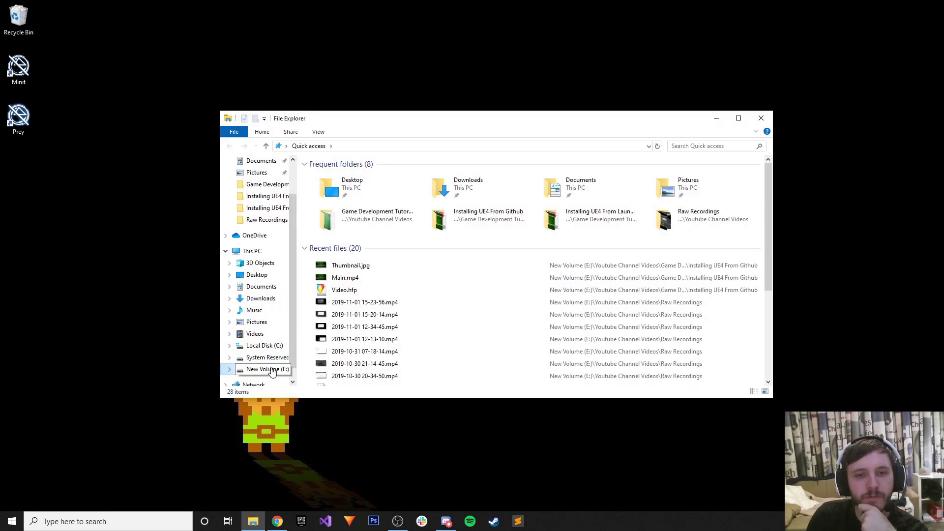
left_click(268, 369)
left_click(265, 345)
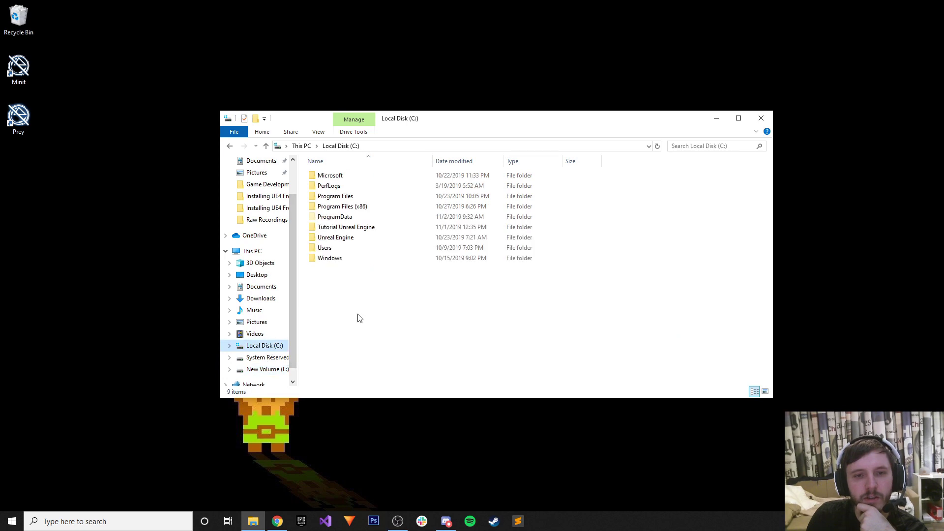
double_click(346, 237)
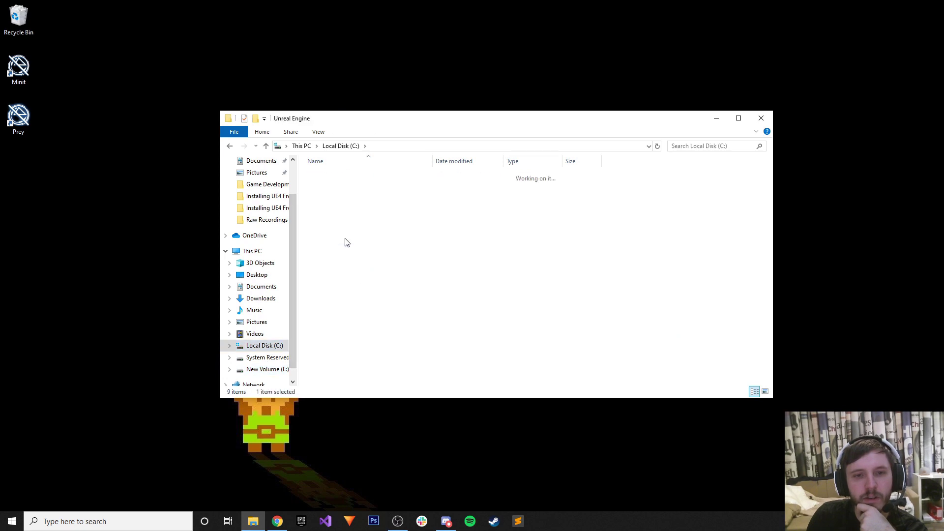
left_click(260, 370)
Launch Hero.uproject from E:\Game Development\Unreal Engine\CollaborativeProject\Hero, then return to the browser.
double_click(343, 176)
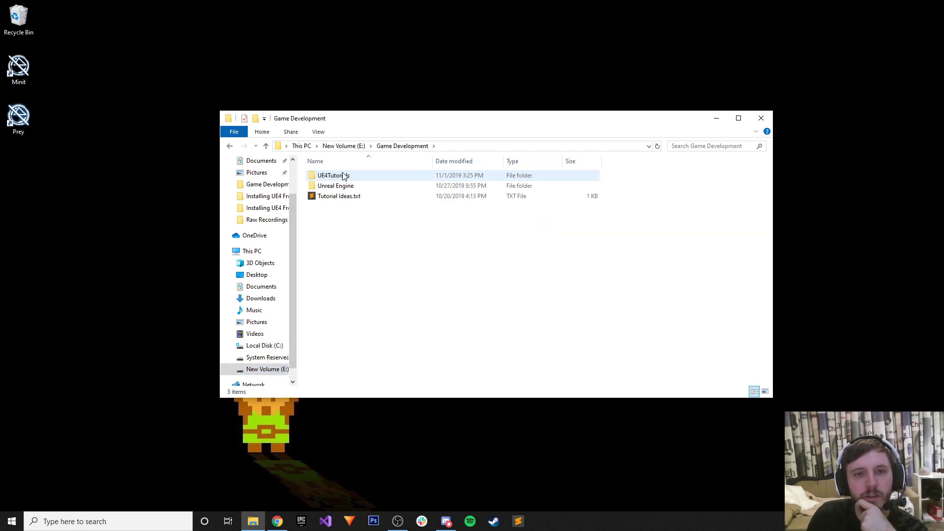
double_click(344, 186)
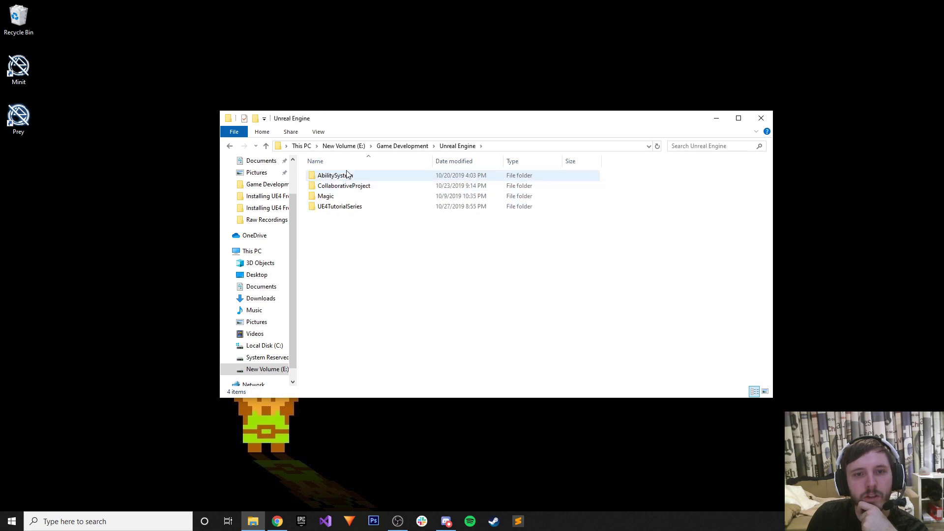
double_click(344, 186)
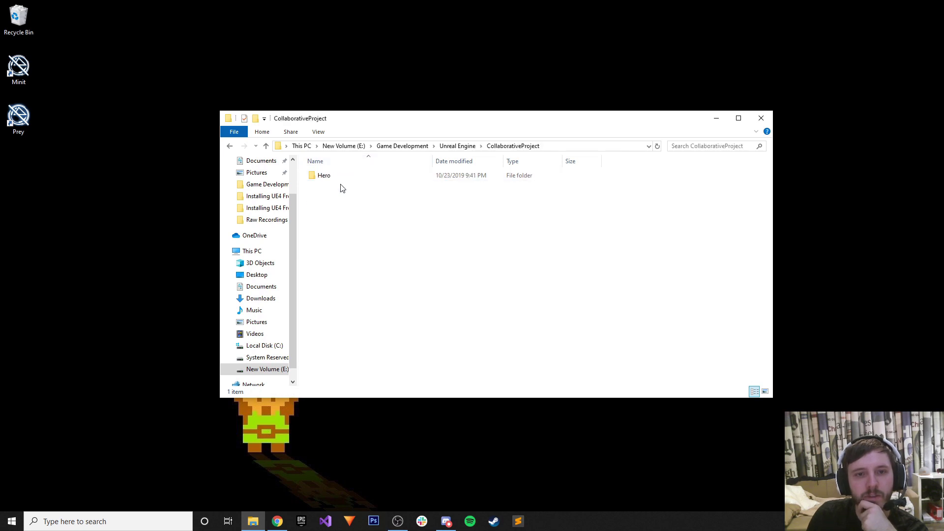
double_click(329, 175)
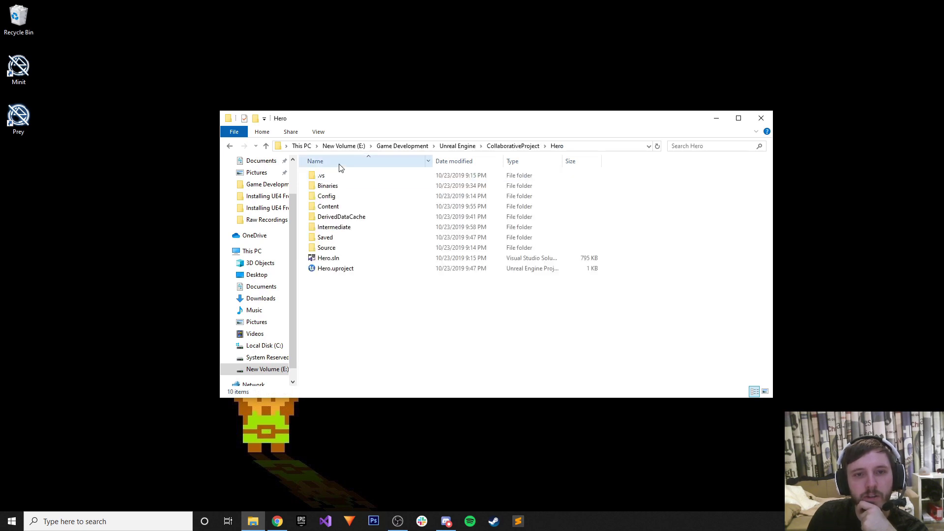
double_click(344, 270)
left_click(718, 118)
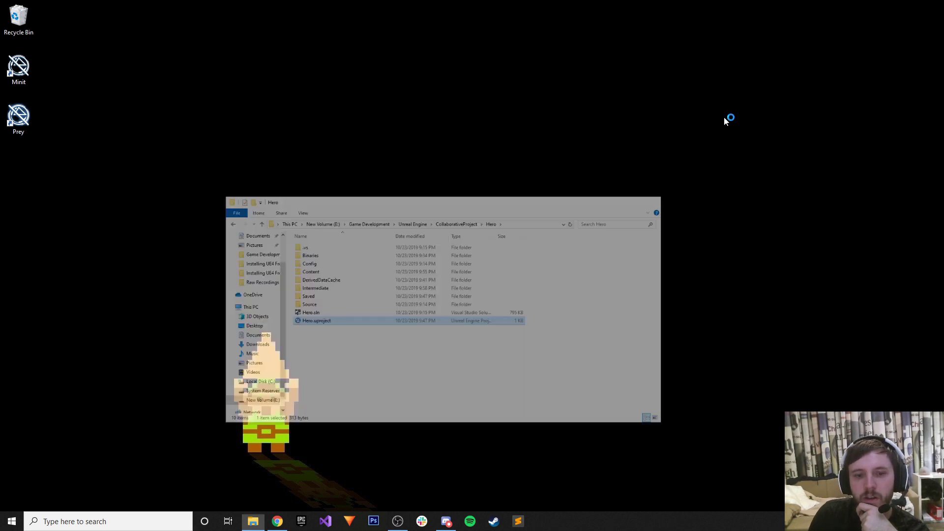
left_click(277, 521)
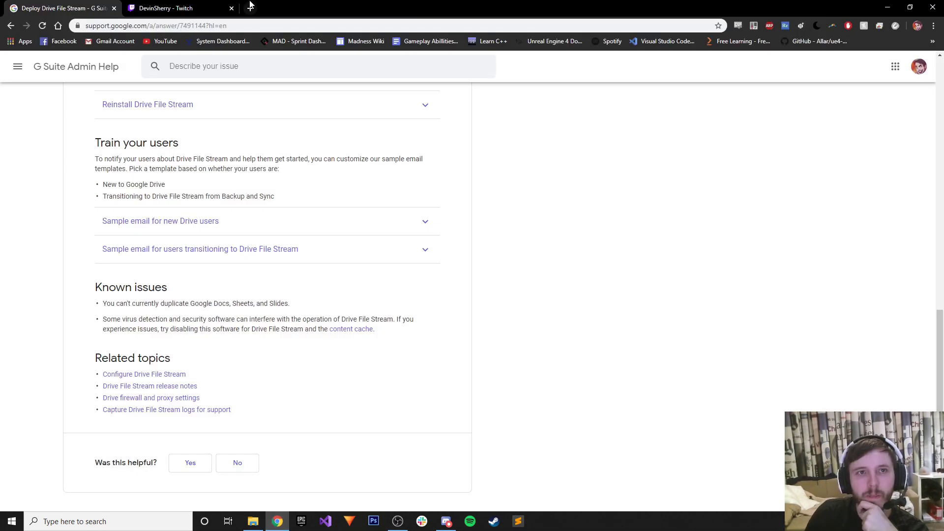
Search 'google drive' in a new tab and start signing in with another account.
left_click(249, 4)
type("google drive")
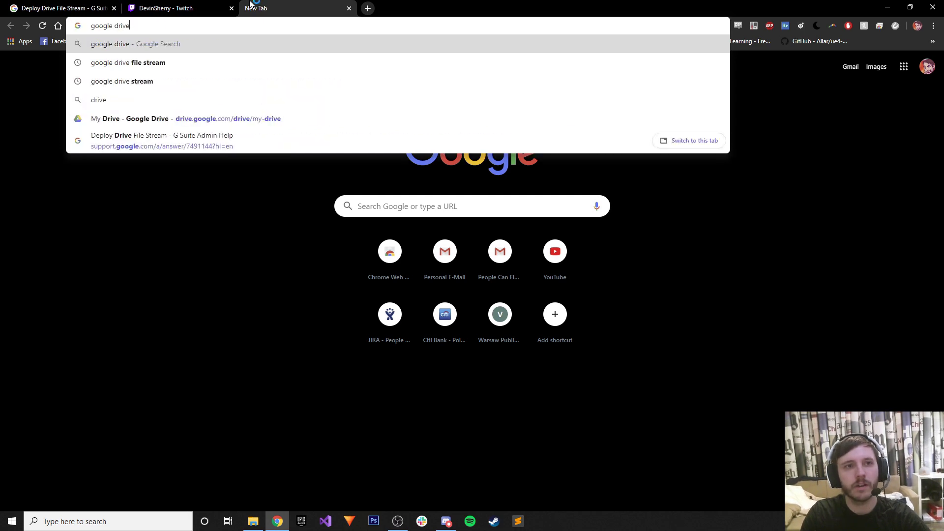
key("Return")
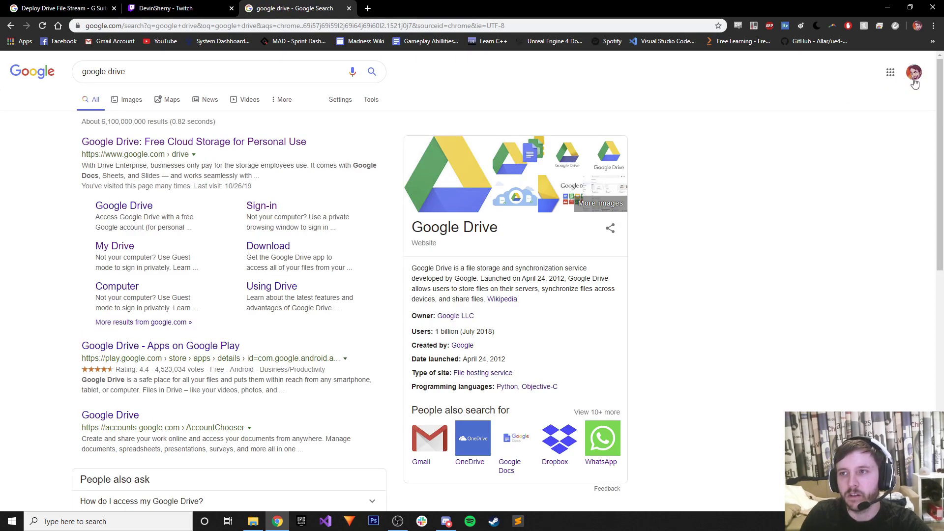
left_click(915, 74)
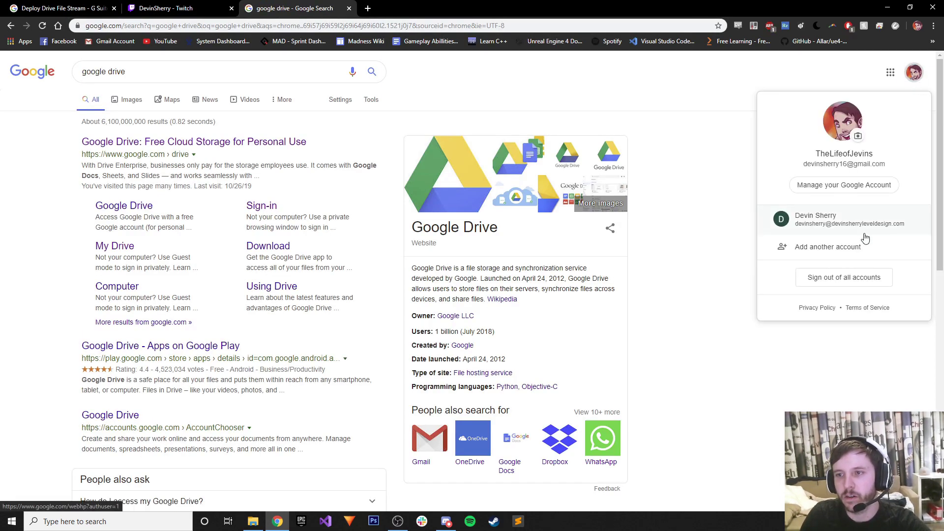
left_click(855, 258)
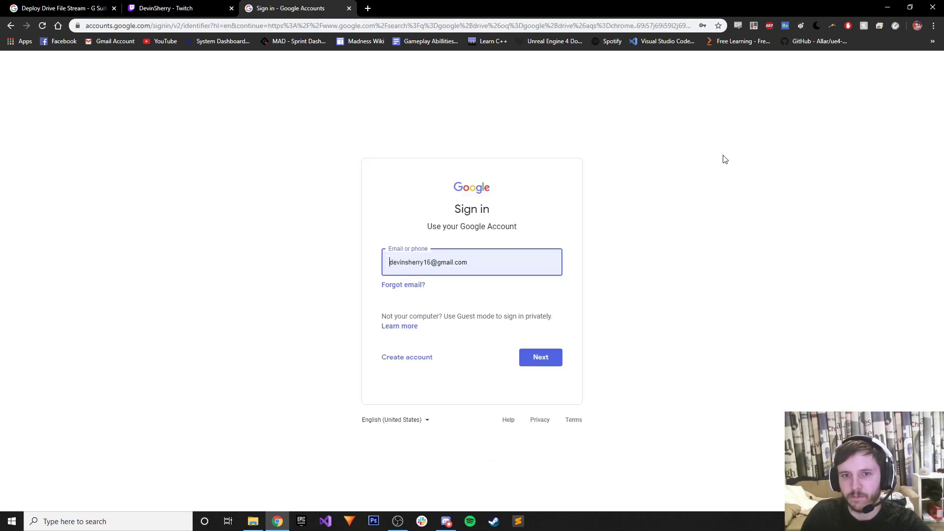
Return to the search results and open My Drive through the Google Drive result.
left_click(12, 25)
left_click(914, 73)
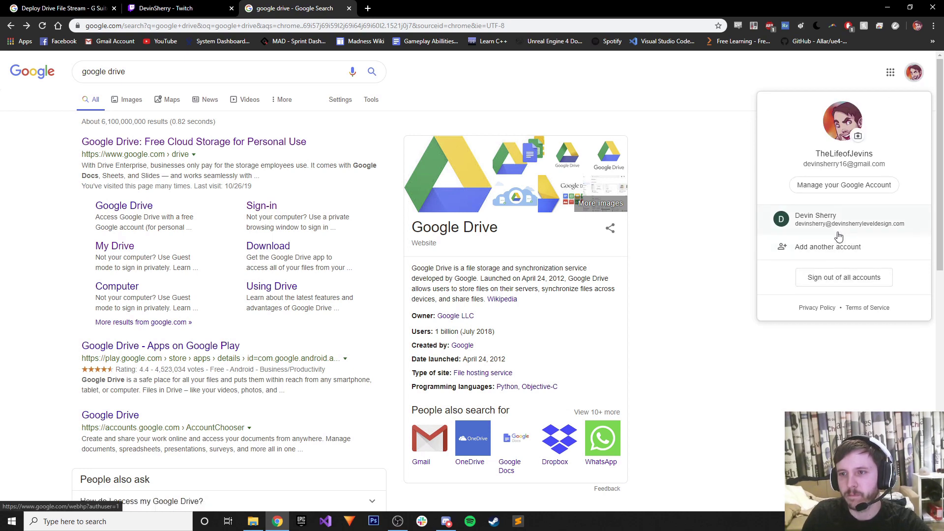
scroll(838, 238, "down", 4)
scroll(851, 215, "up", 4)
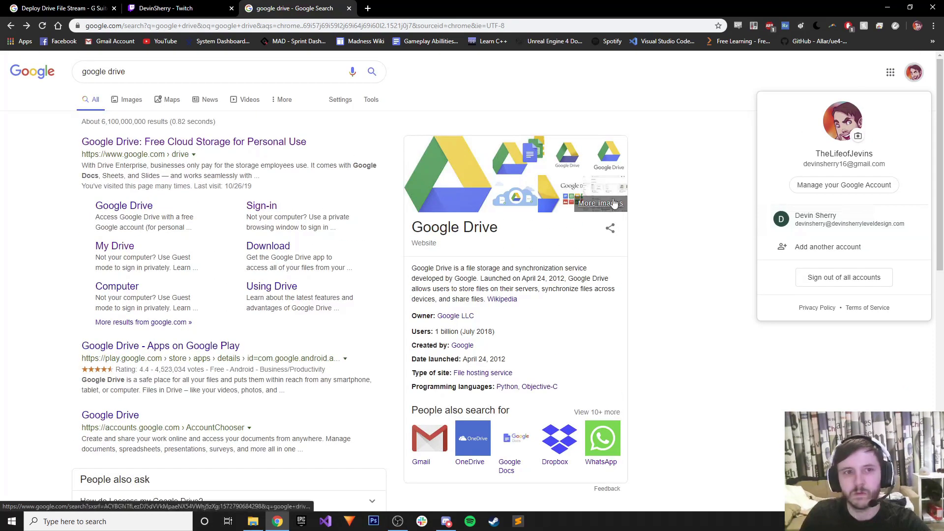
left_click(216, 142)
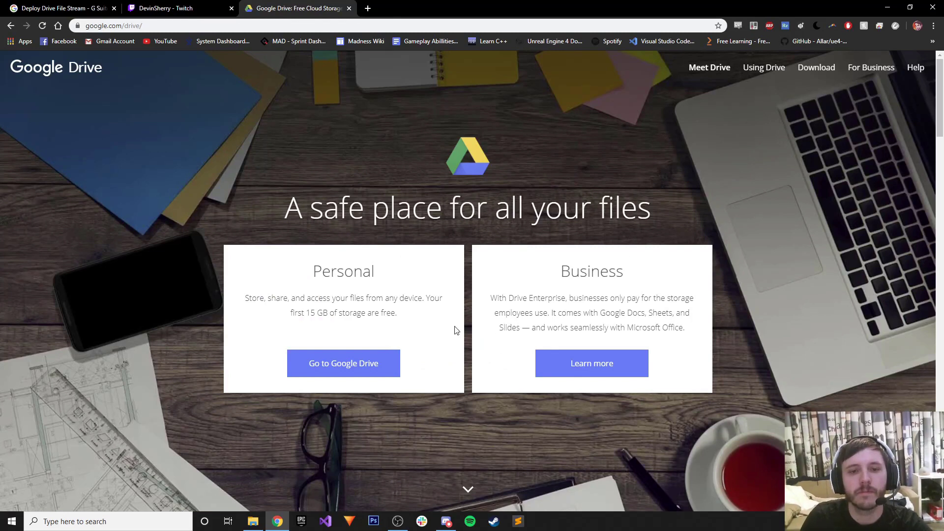
left_click(366, 364)
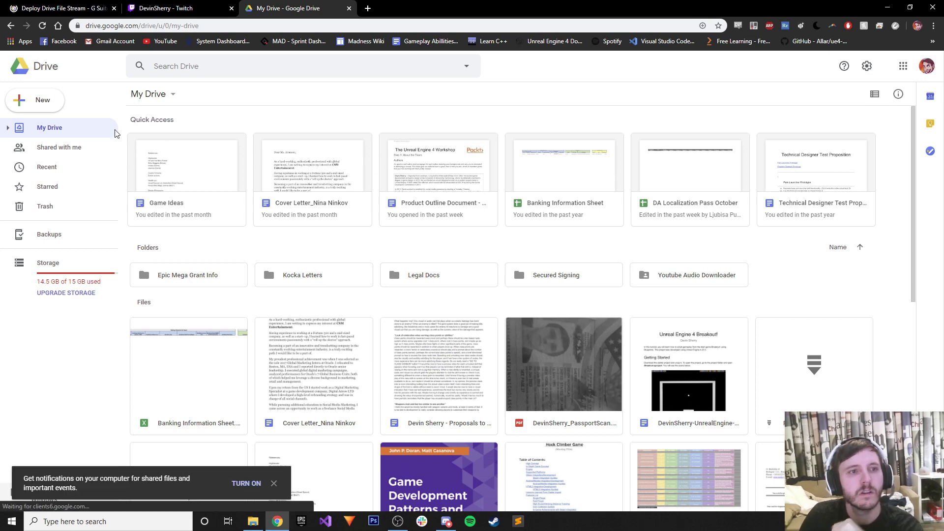
Show Drive's Shared with me files, choose Add another account, and start a new tab.
left_click(43, 148)
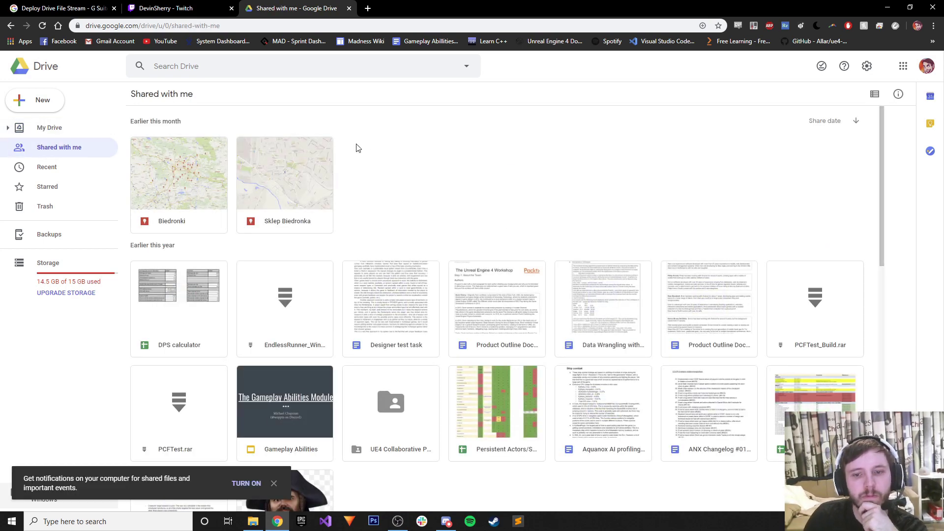
left_click(926, 65)
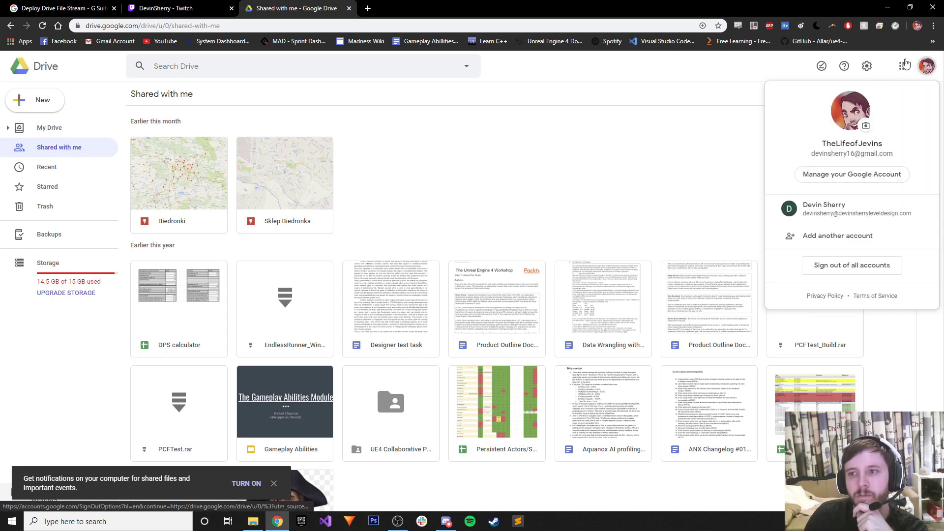
left_click(841, 236)
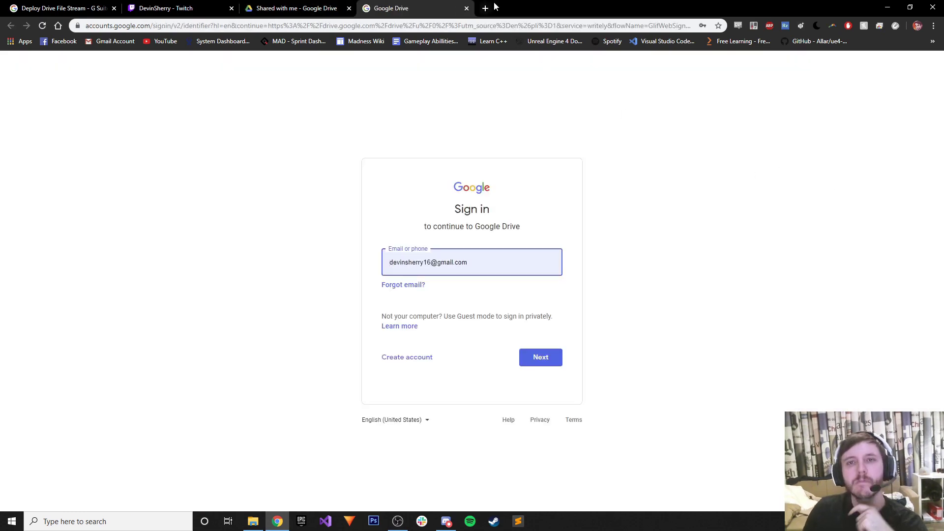
left_click(483, 8)
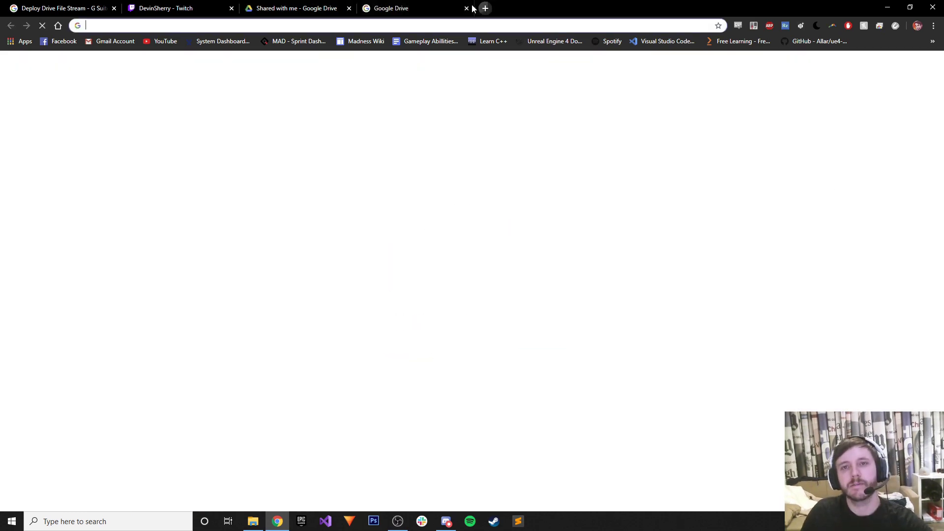
Load trello.com via 'tre' to check the UE4 Collaborative Game Project board.
type("tre")
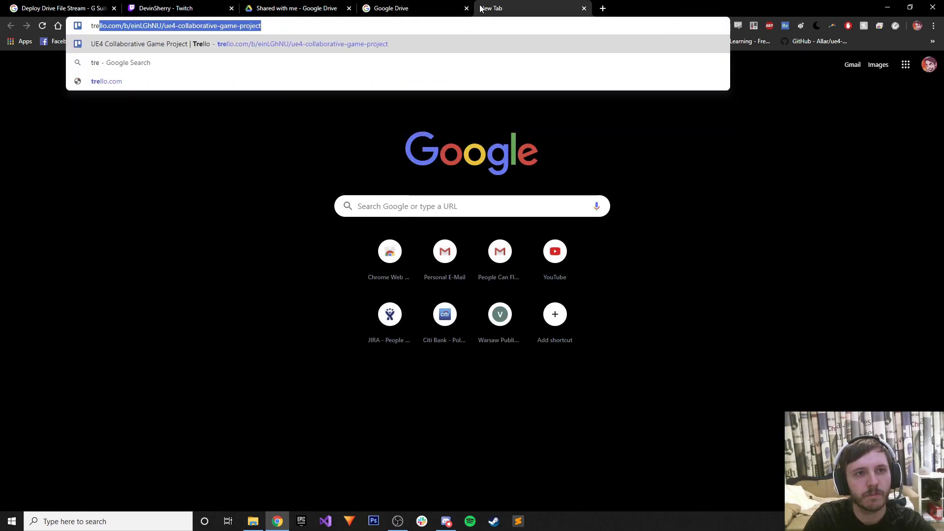
key("Return")
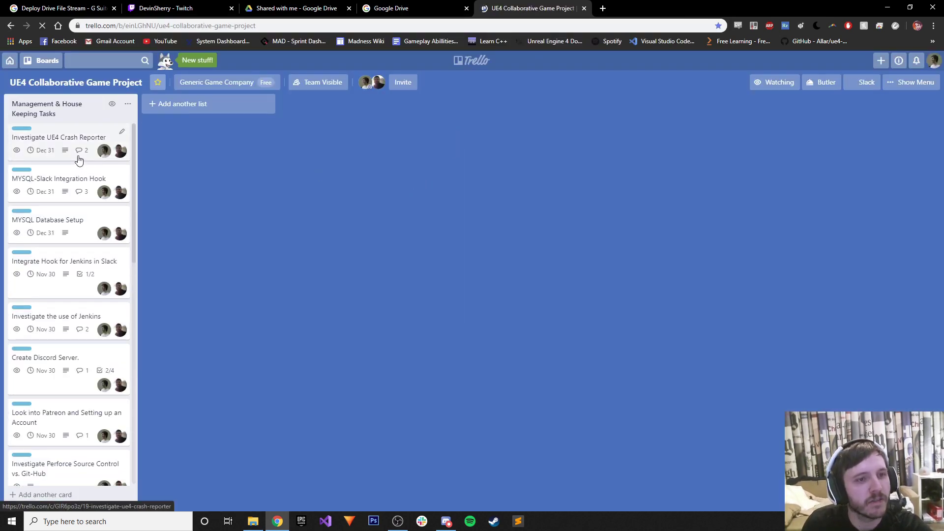
key("ctrl+shift+Tab")
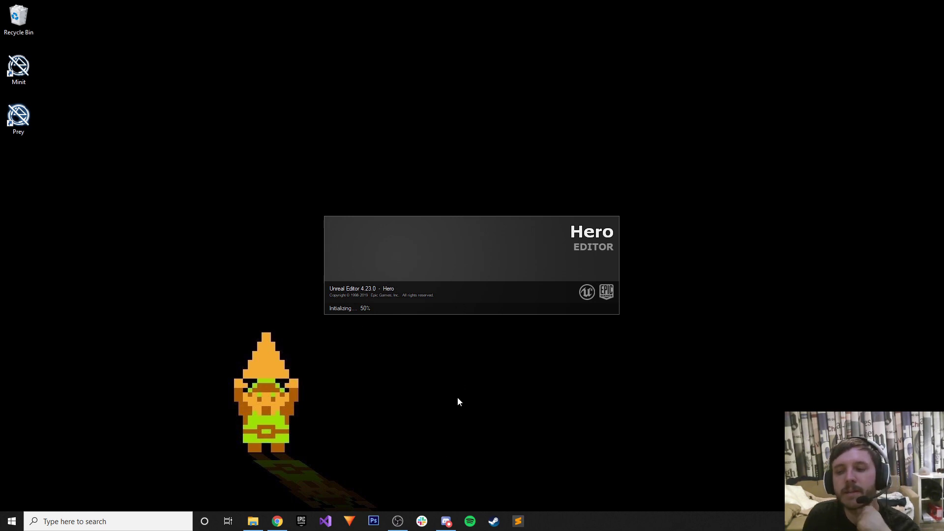
Back in My Drive, create a new blank Google Sheets spreadsheet from the right-click menu.
left_click(445, 521)
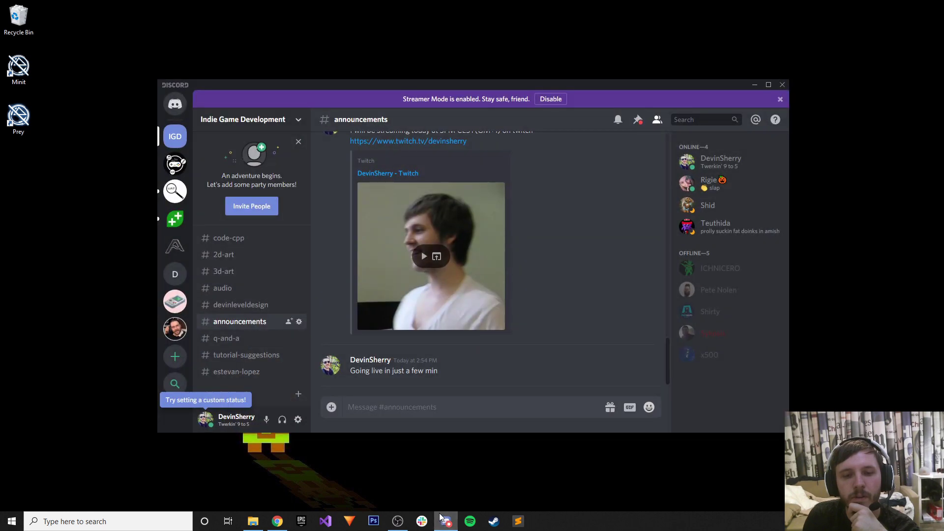
left_click(441, 518)
left_click(277, 521)
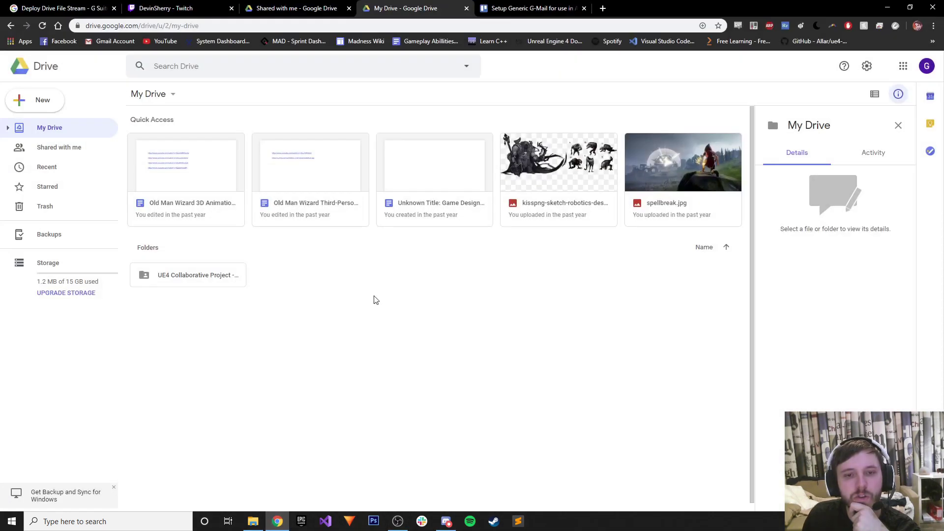
right_click(290, 251)
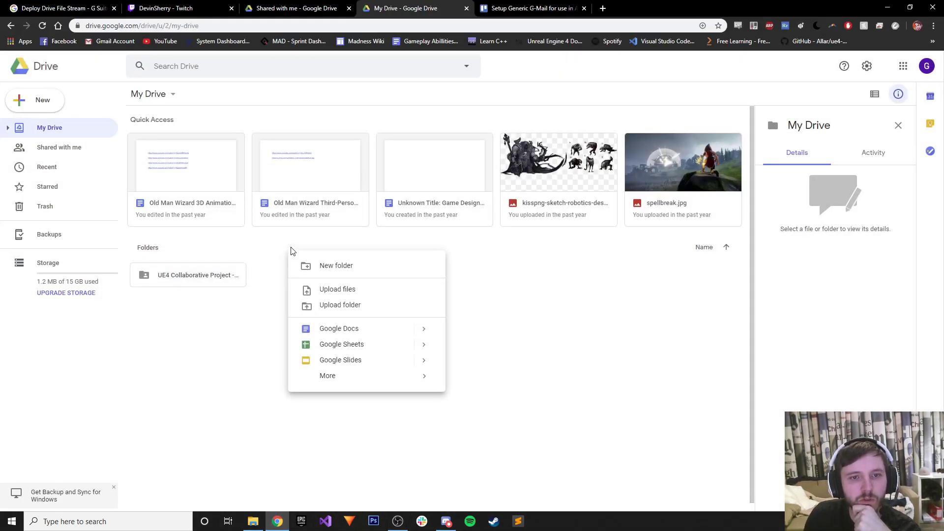
left_click(361, 343)
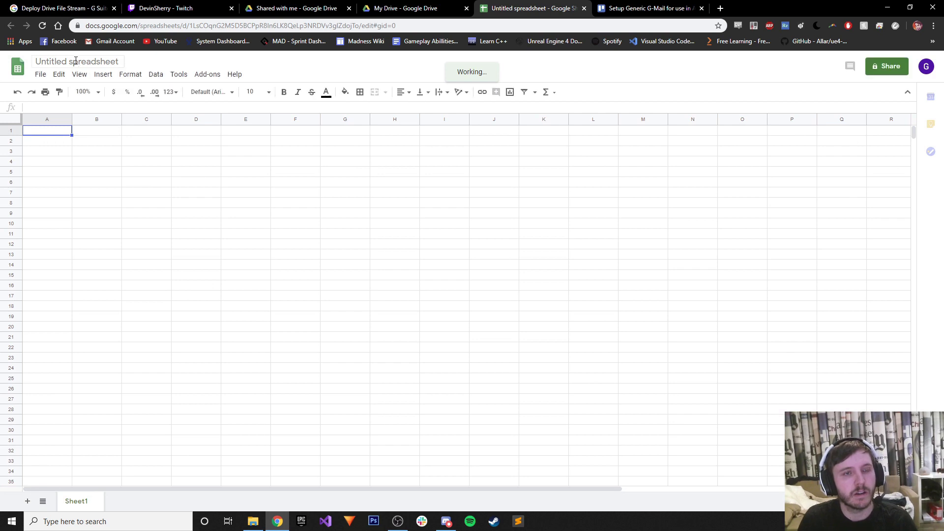
Rename the untitled spreadsheet to 'Test Sheet'.
left_click(76, 61)
type("Test")
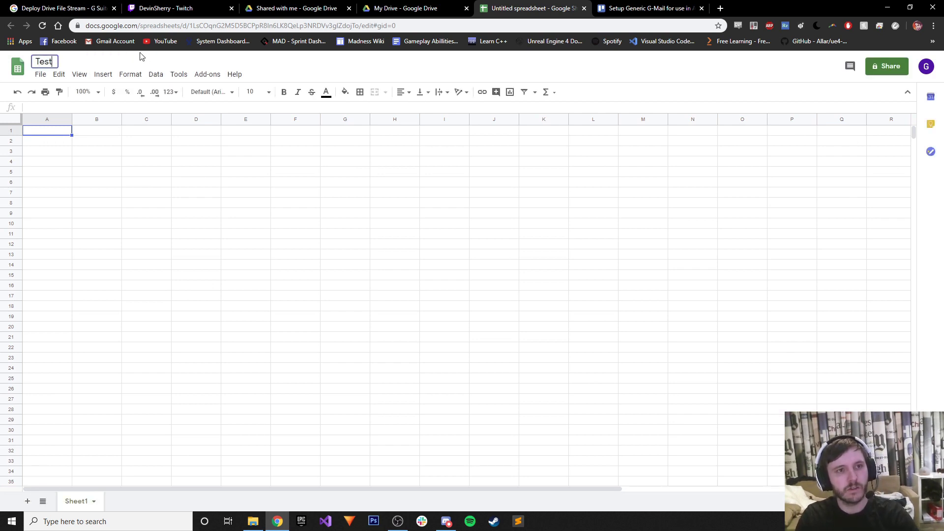
type(" Sheet")
key("Return")
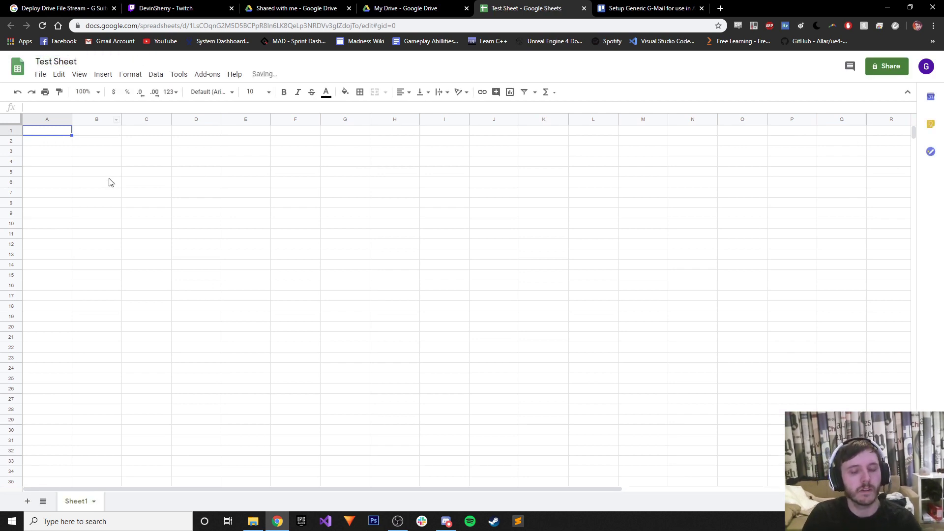
Fill row 2 with Jump in A2 and the values 1, 2, 3, 4, 5 in B2–F2.
left_click(55, 142)
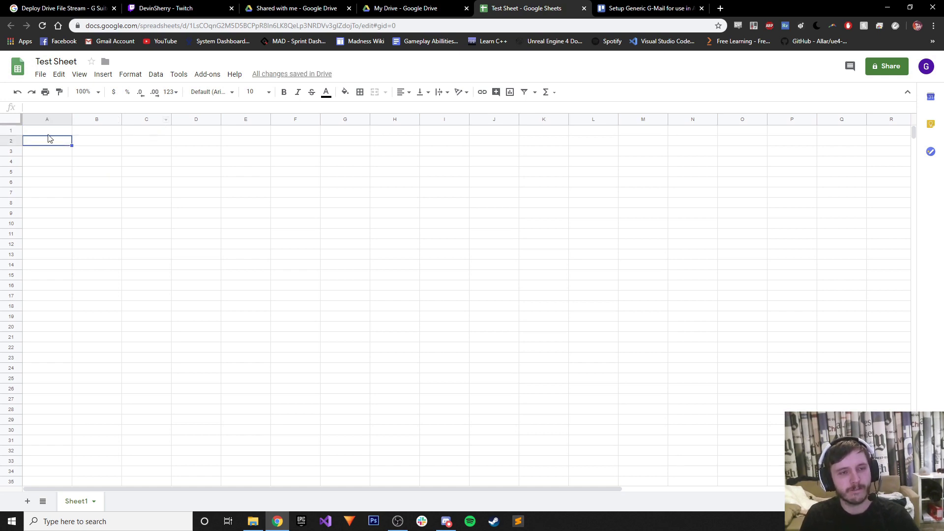
left_click(54, 131)
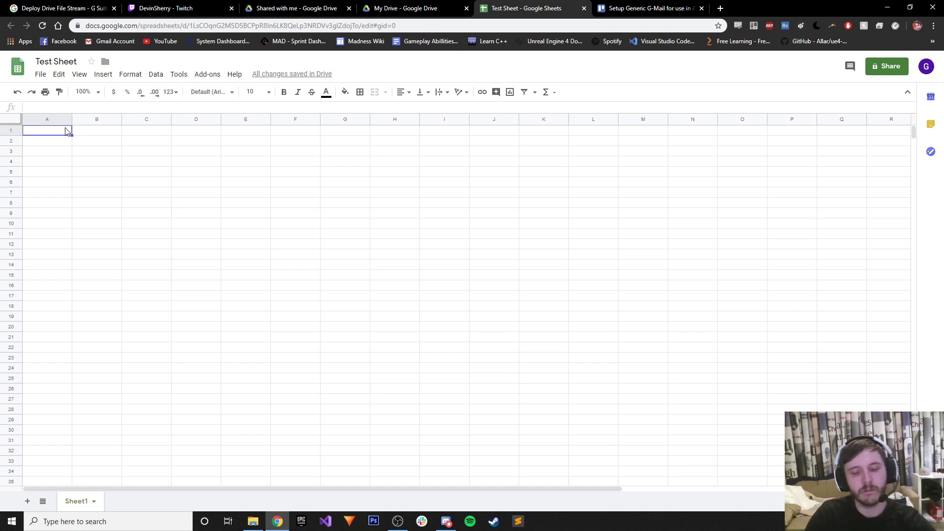
left_click(62, 143)
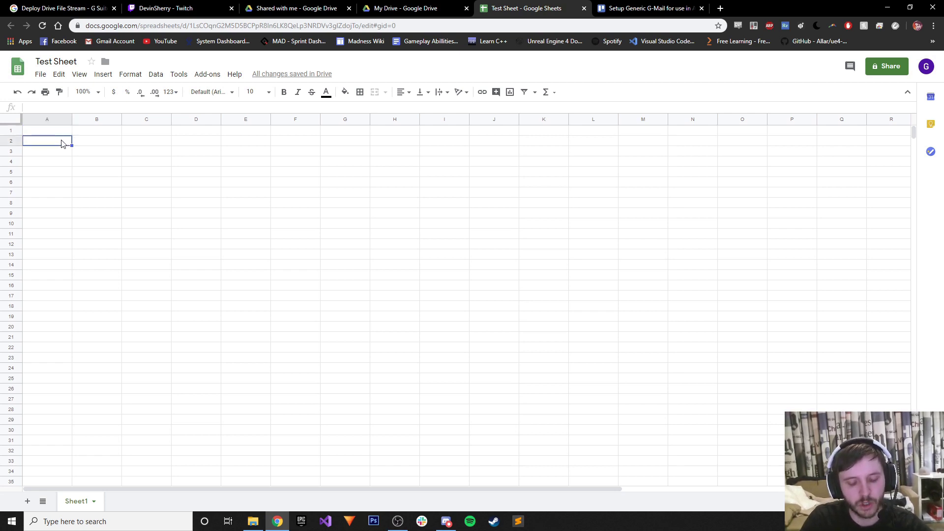
type("Jump")
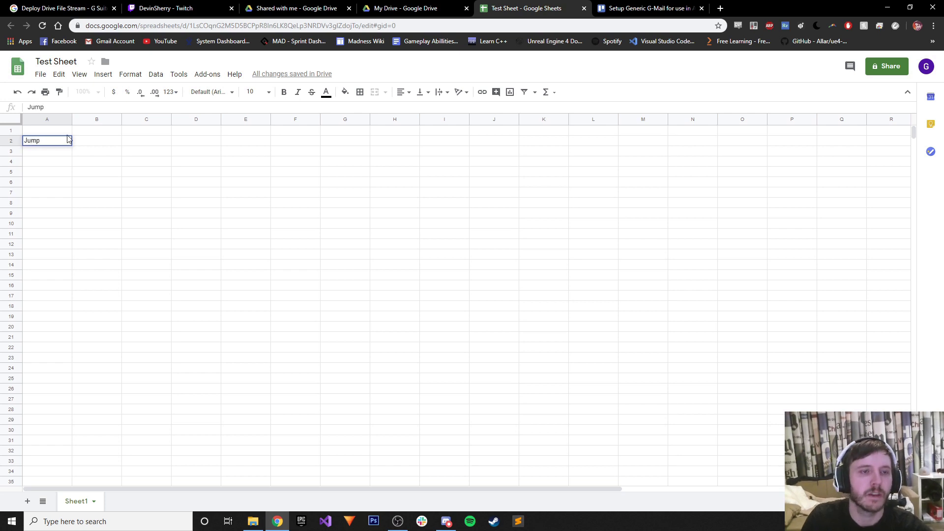
key("Tab")
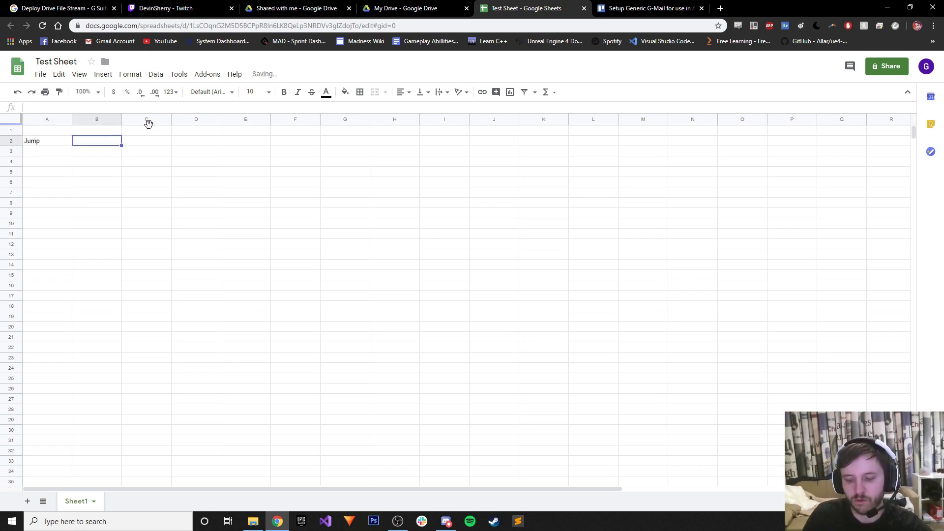
type("1")
key("Tab")
type("2")
key("Tab")
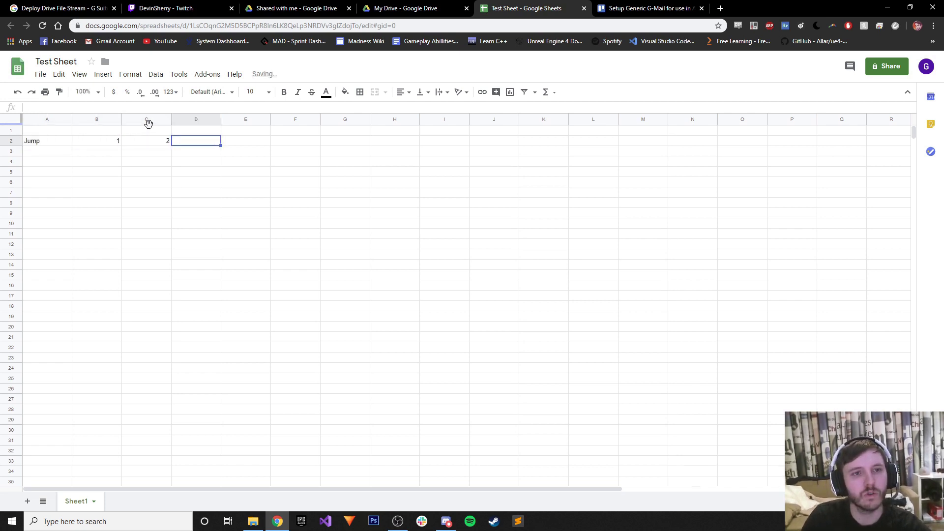
type("3")
key("Tab")
type("4")
key("Tab")
type("5")
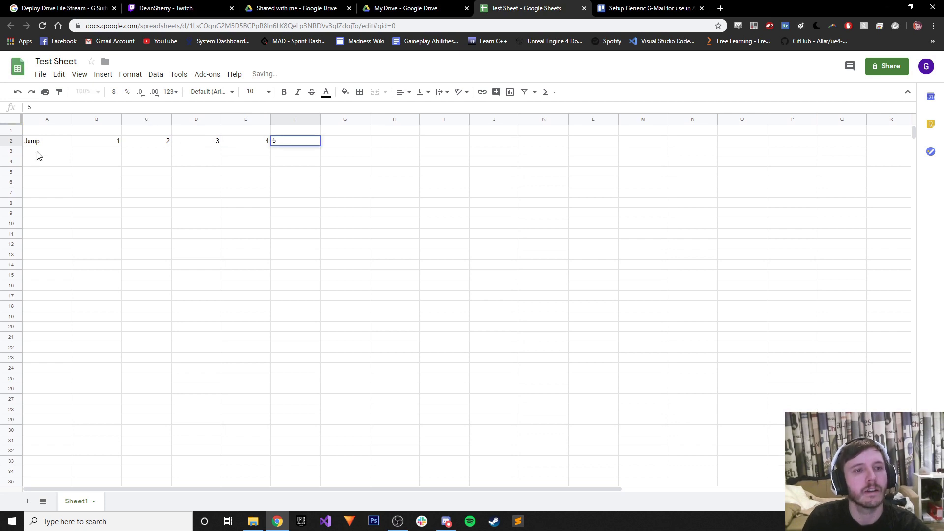
key("Return")
Fill row 3 with Attack in A3 and the values 6, 7, 8, 9, 10 in B3–F3.
type("At")
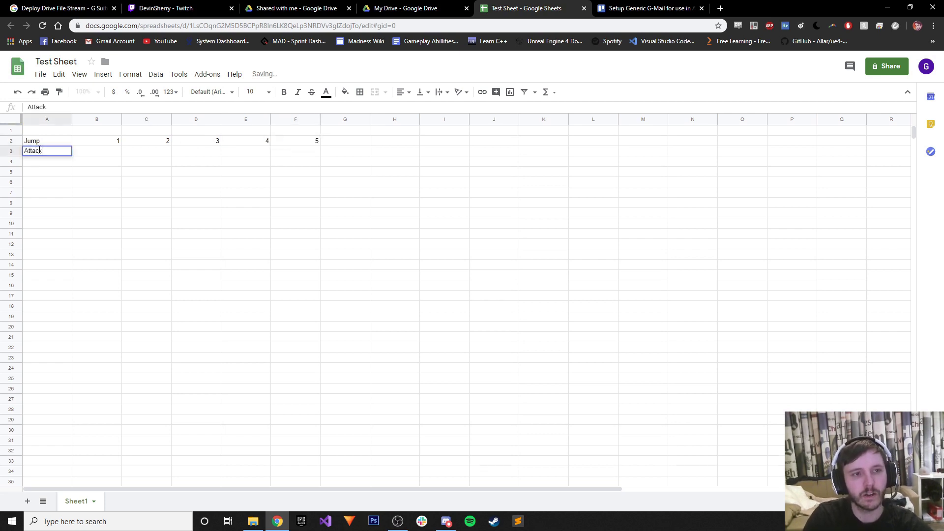
type("tack")
key("Tab")
type("6")
key("Tab")
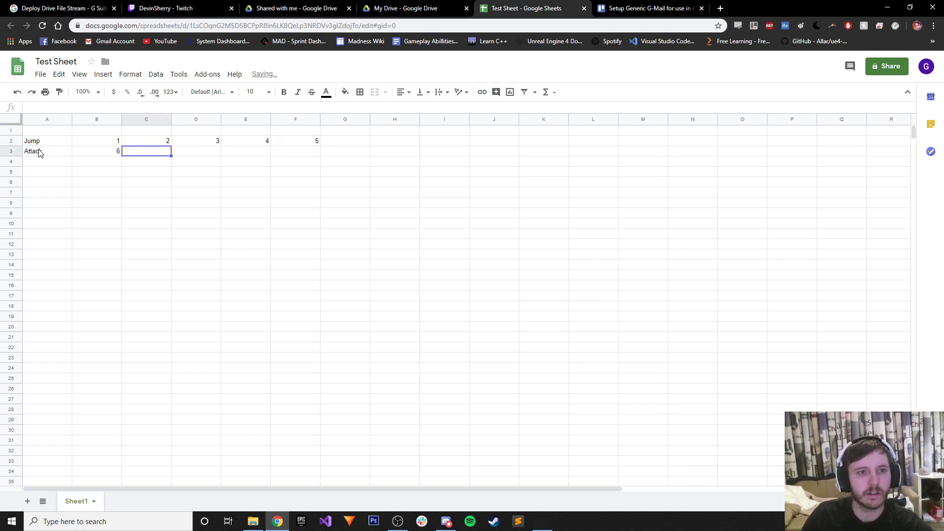
type("7")
key("Tab")
type("8")
key("Tab")
type("9")
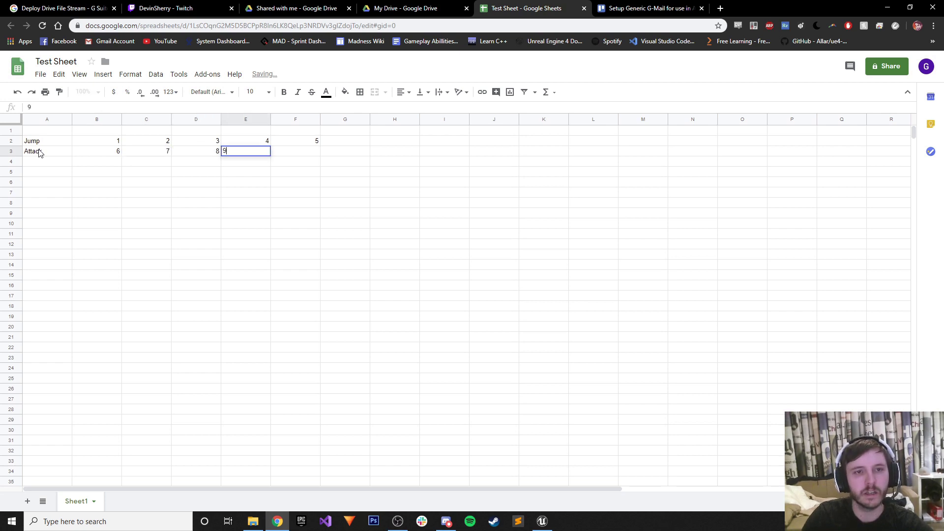
key("Tab")
type("10")
key("Return")
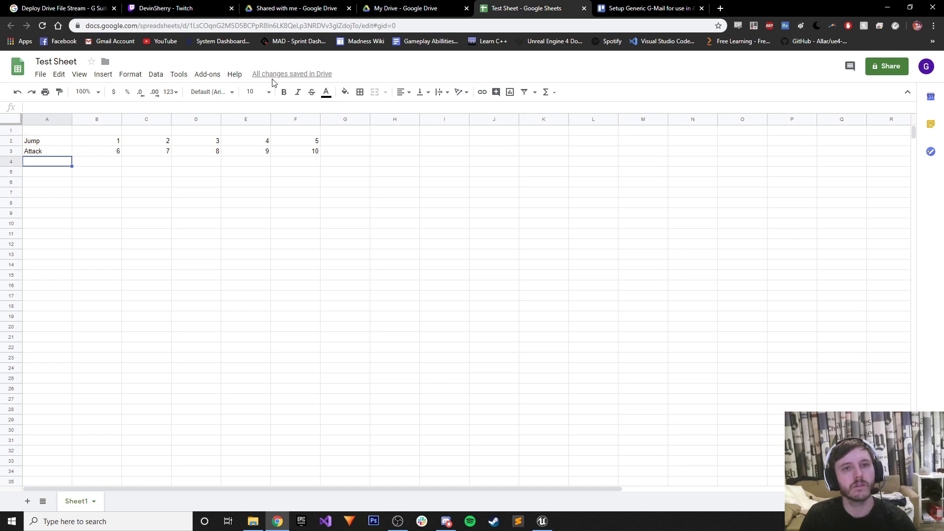
Browse the Add-ons and Tools menus of the spreadsheet.
left_click(199, 77)
left_click(206, 77)
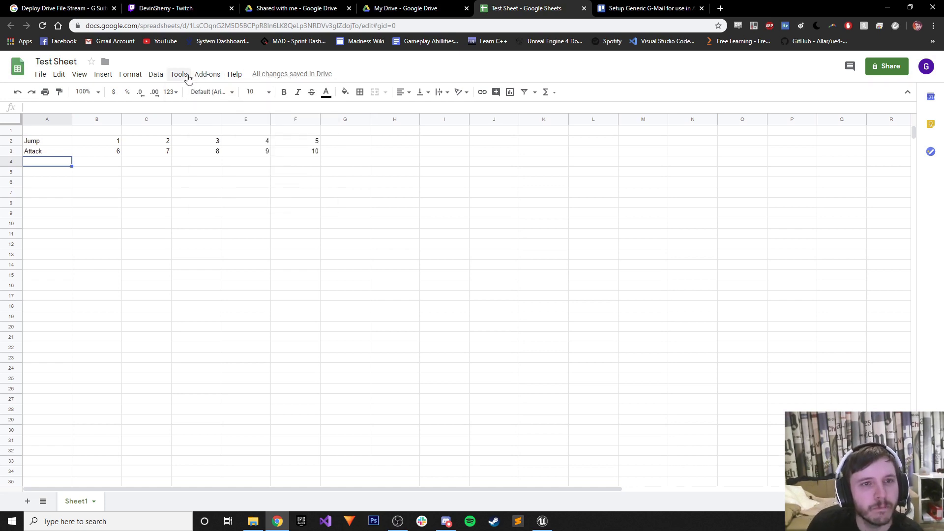
left_click(188, 79)
Download Test Sheet as Comma-separated values, saving it on the Desktop as Test.csv.
left_click(187, 79)
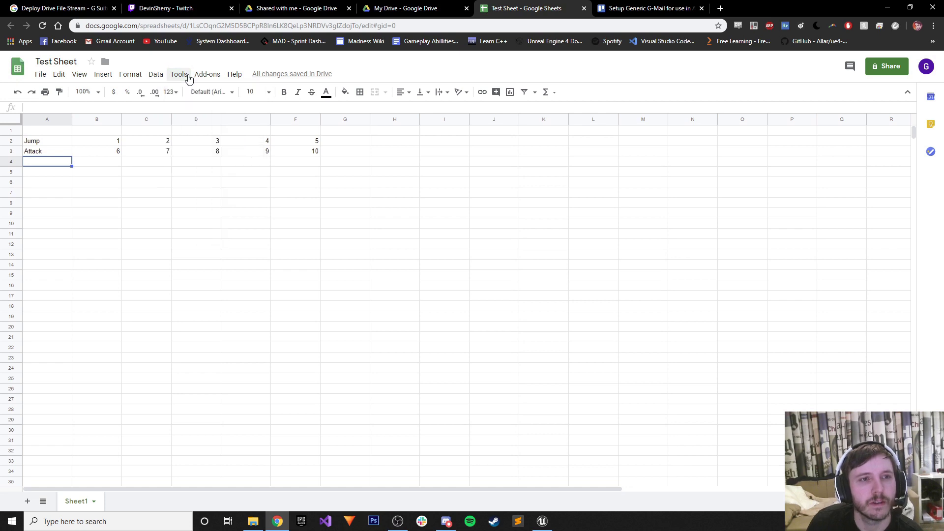
left_click(42, 76)
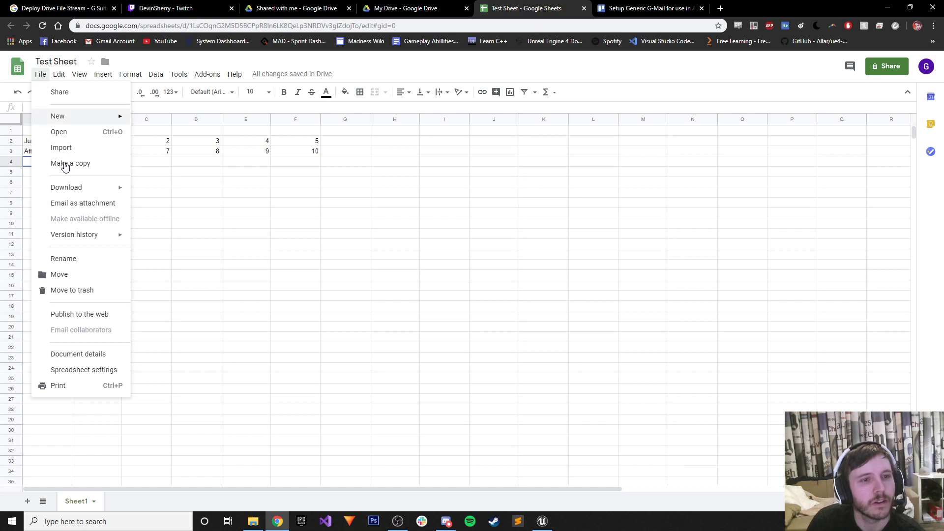
mouse_move(70, 196)
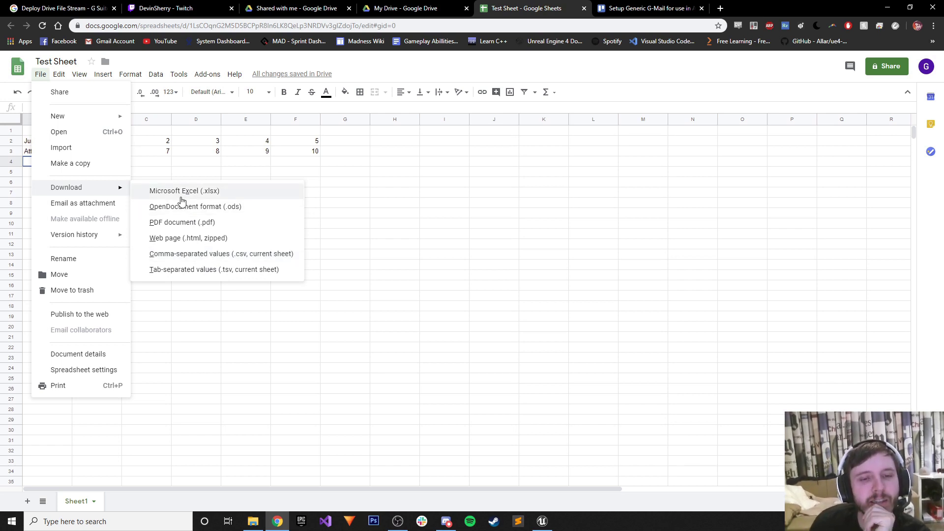
left_click(220, 253)
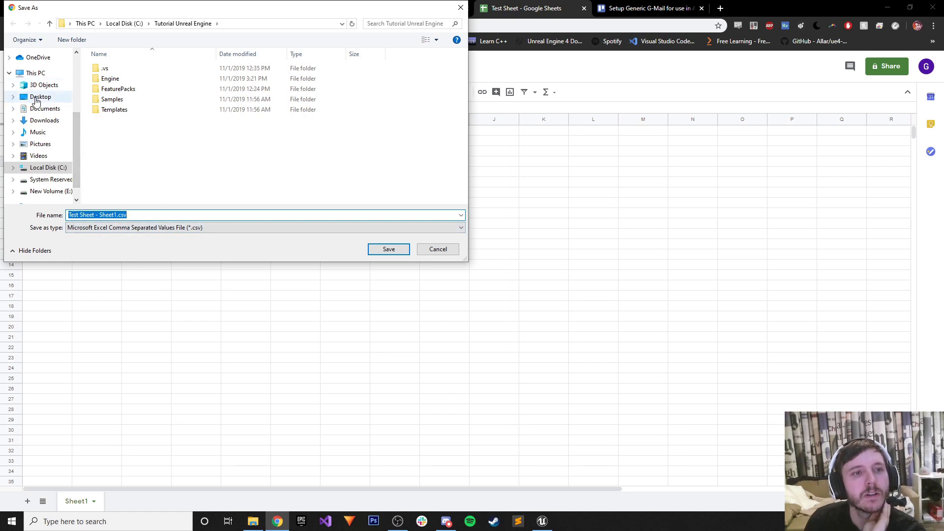
left_click(35, 97)
left_click(108, 217)
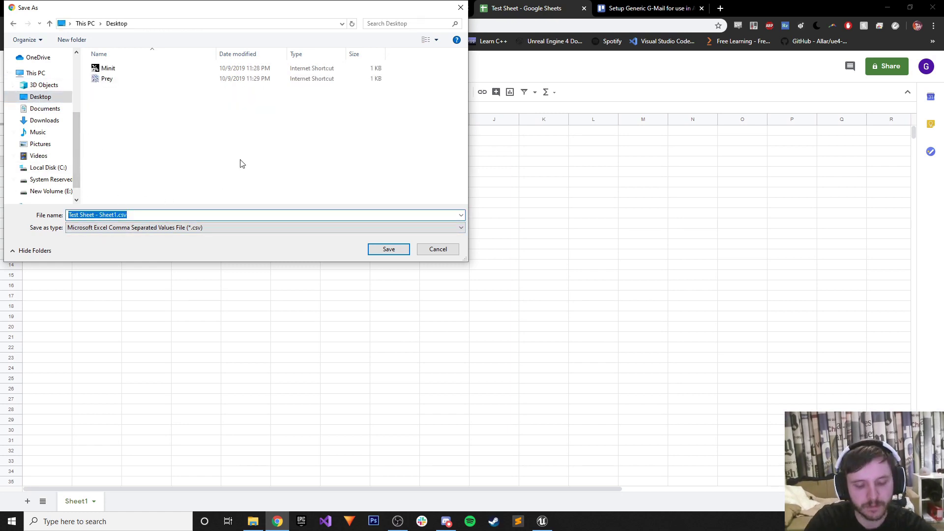
type("Test")
key("Return")
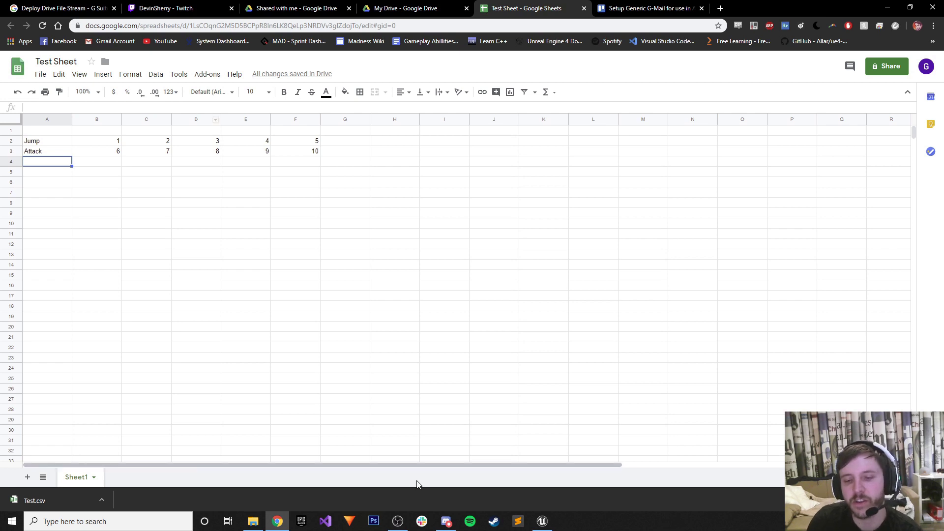
left_click(541, 521)
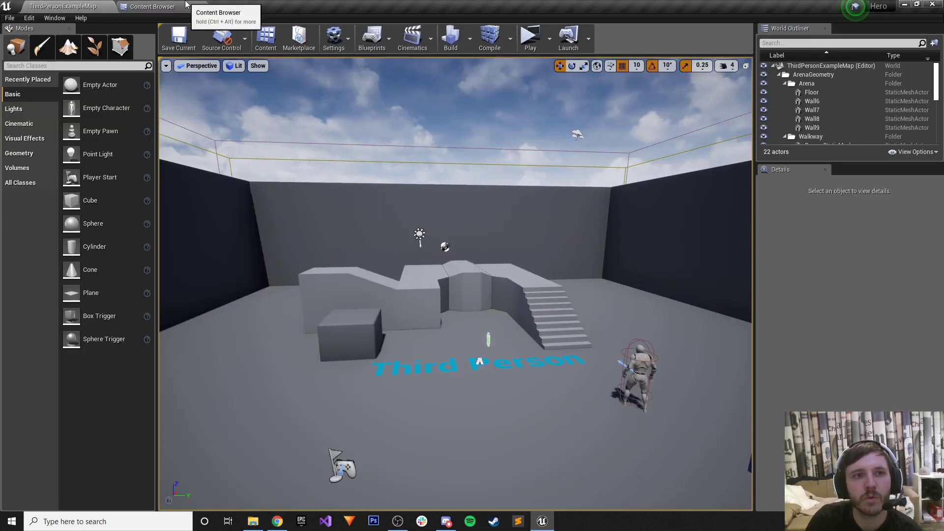
Create a new folder named Datatables under Content in the Content Browser.
left_click(186, 4)
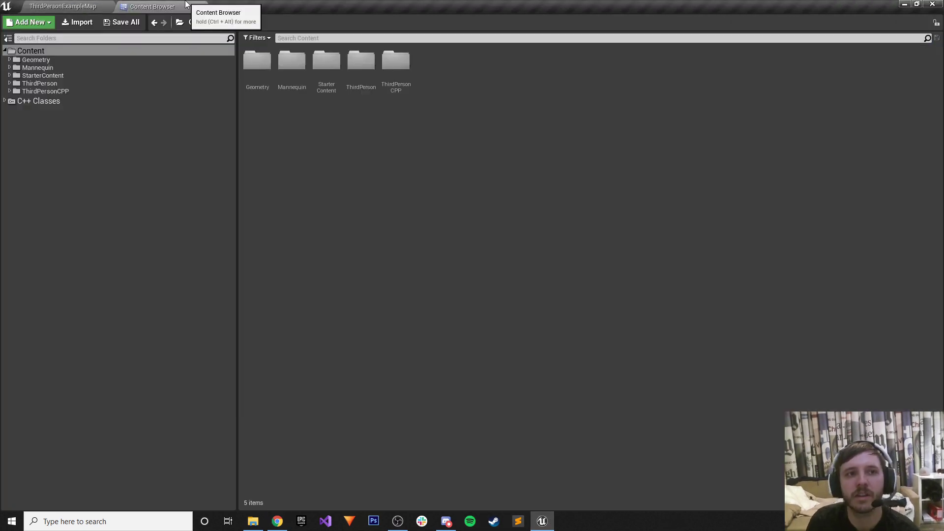
left_click(6, 92)
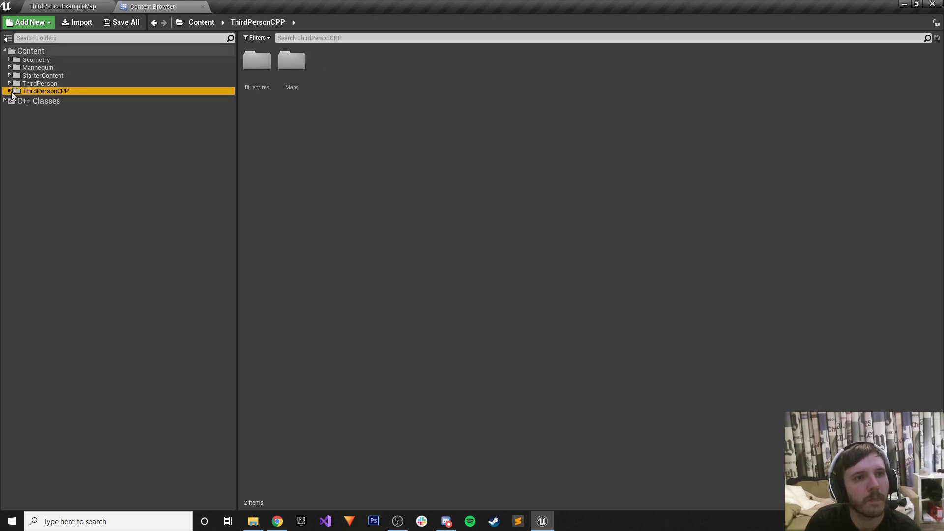
left_click(9, 91)
left_click(9, 92)
right_click(38, 51)
left_click(59, 53)
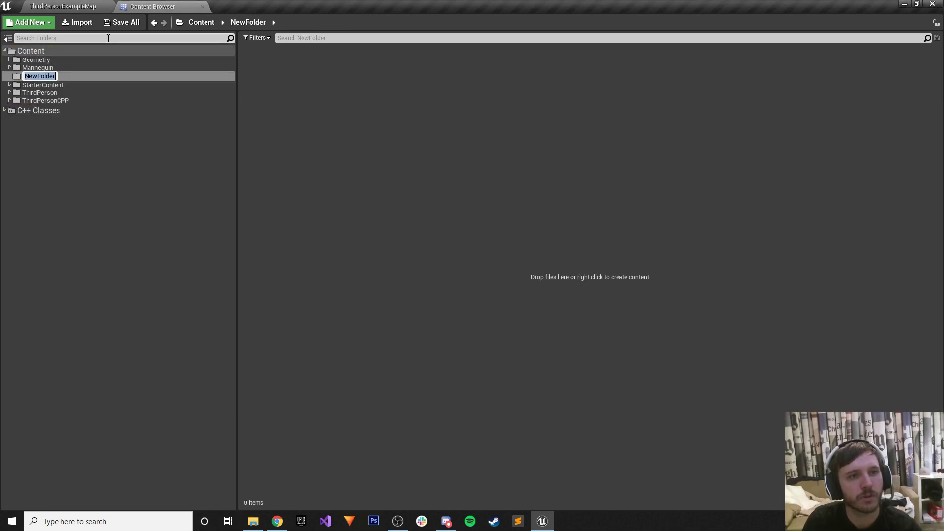
type("Datat")
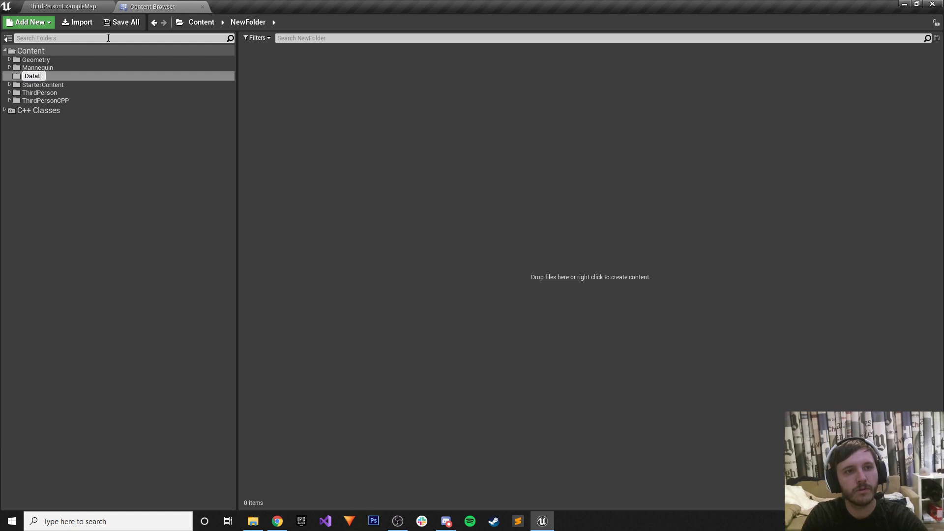
type("ables")
key("Return")
Import Desktop's Test.csv into Datatables as a DataTable with a chosen row structure, dismissing the missing-column error.
right_click(296, 85)
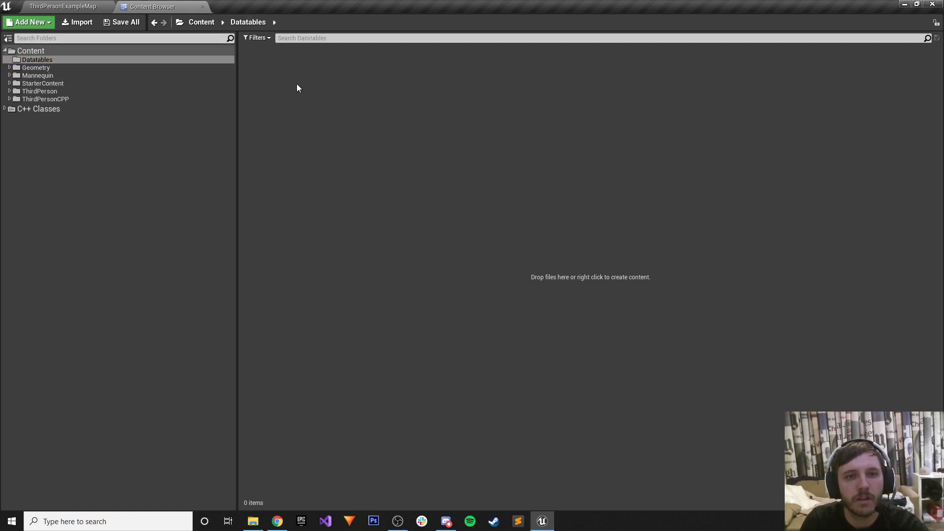
left_click(336, 145)
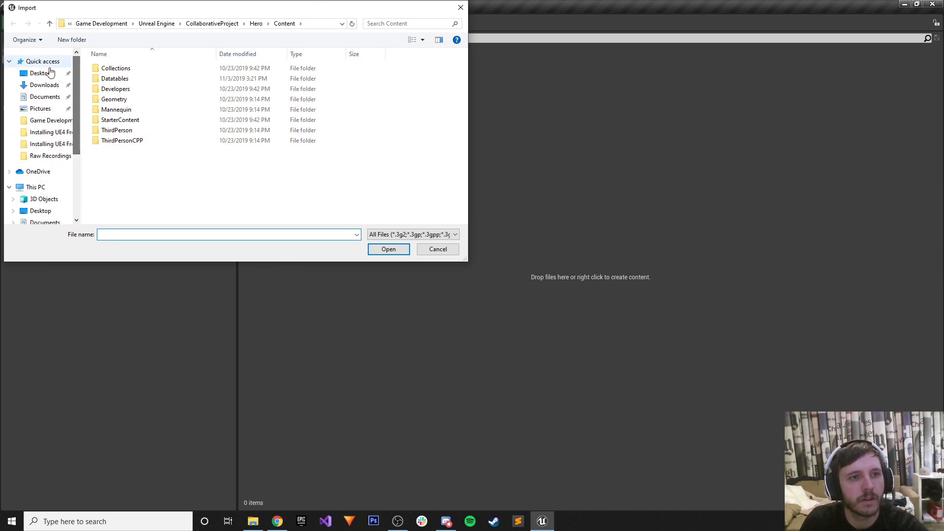
left_click(37, 72)
left_click(111, 89)
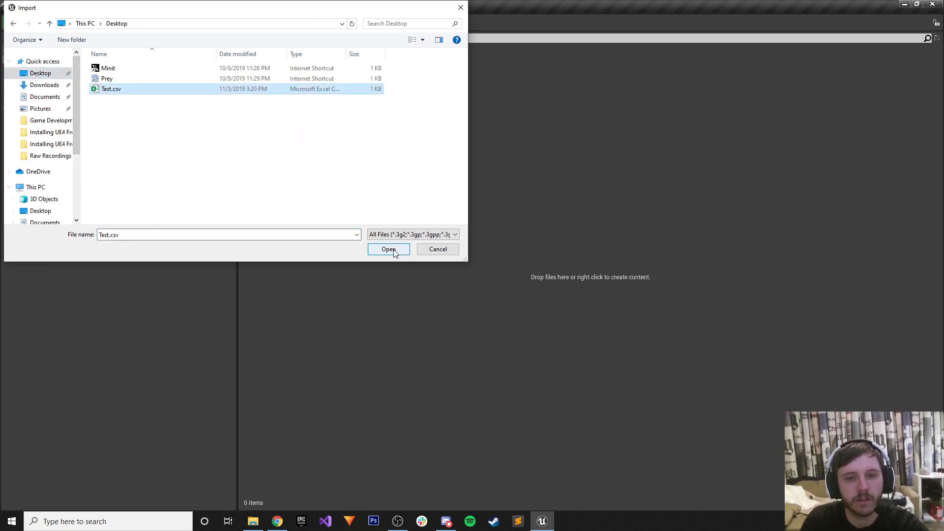
left_click(393, 249)
left_click(407, 256)
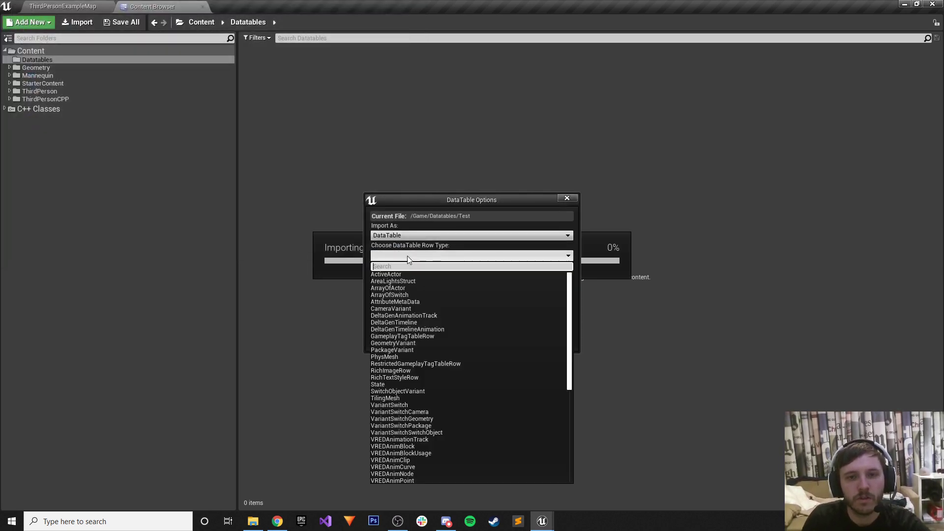
scroll(457, 319, "down", 6)
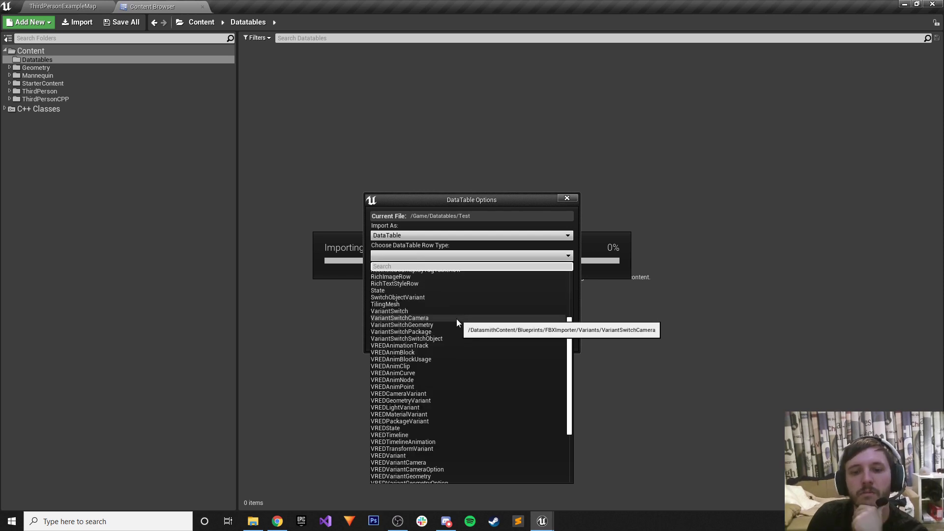
scroll(455, 321, "up", 6)
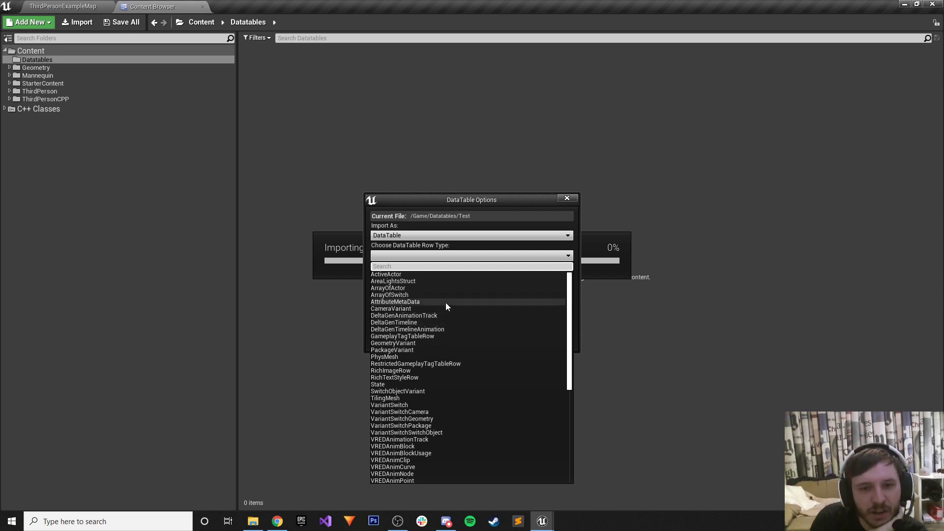
left_click(409, 301)
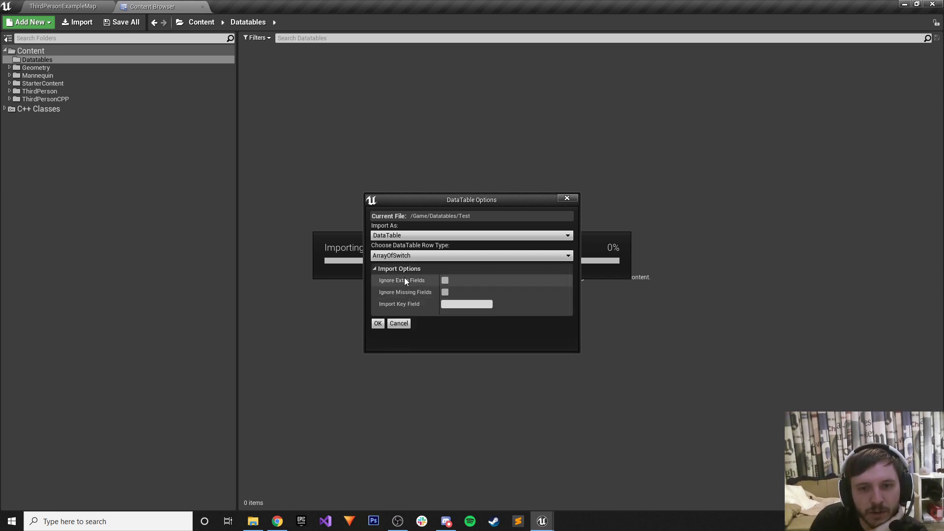
left_click(378, 326)
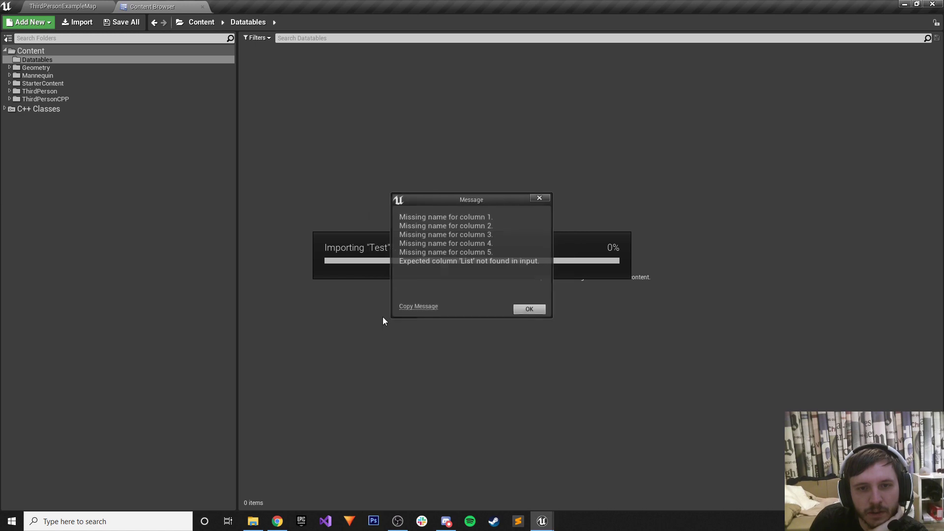
left_click(527, 308)
Open the imported Test data table, then delete the Test asset and confirm.
double_click(260, 69)
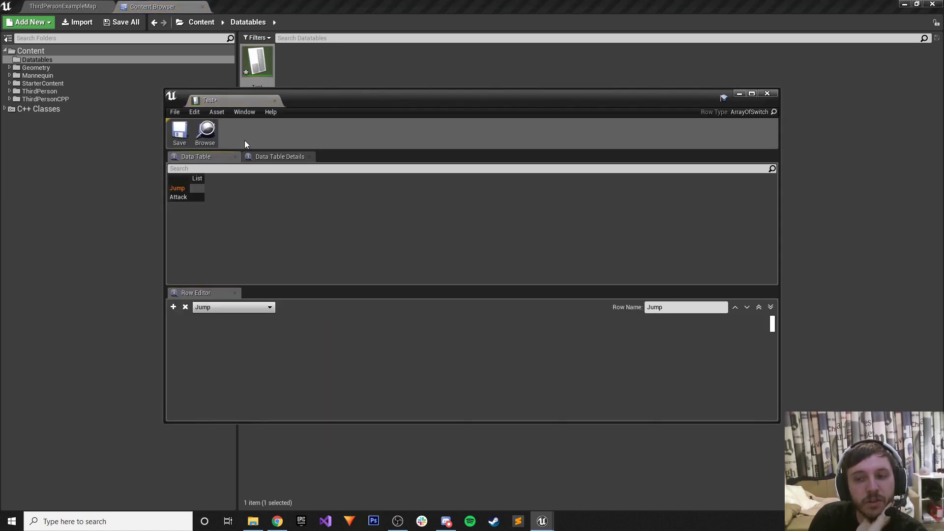
left_click(269, 90)
right_click(264, 63)
key("Escape")
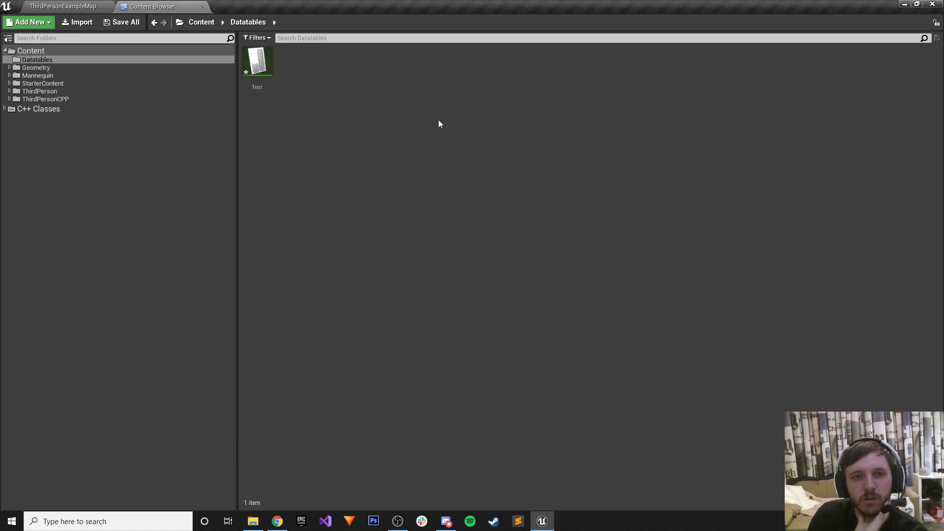
key("Delete")
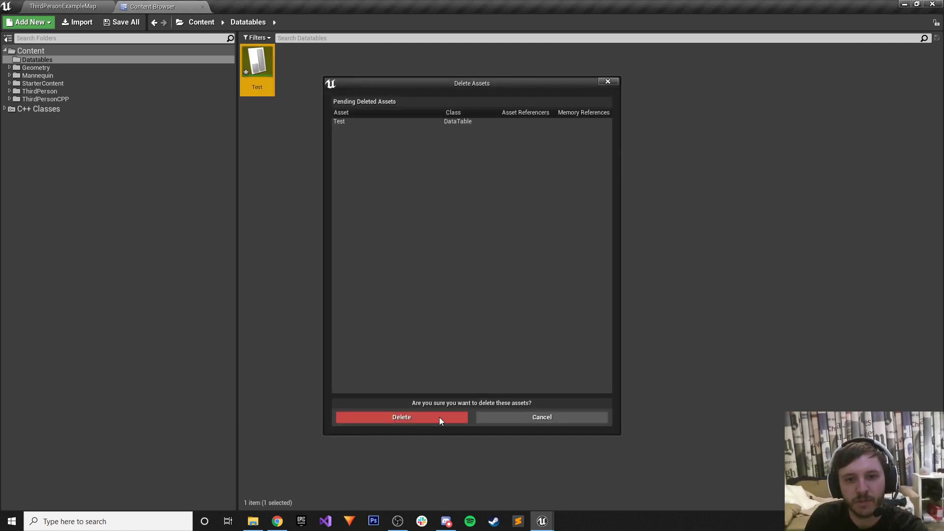
left_click(435, 416)
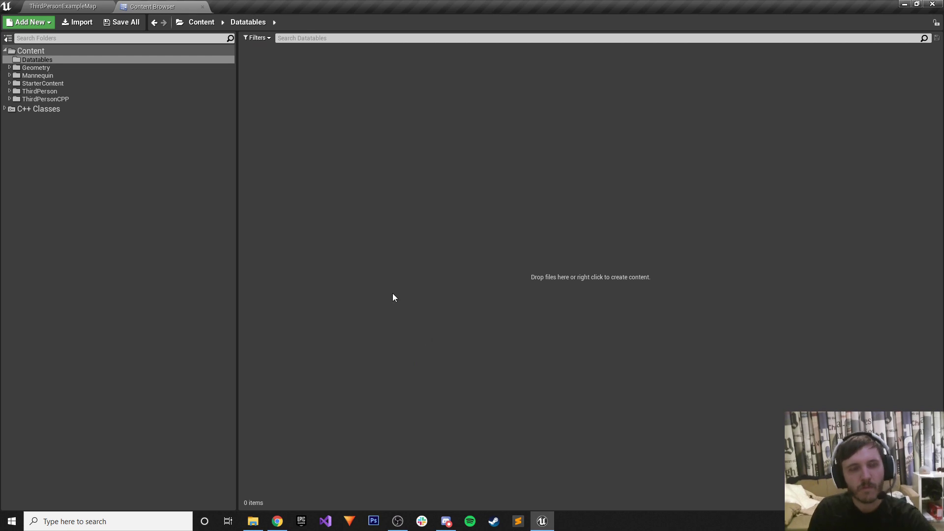
Open Hero.sln from the Hero project folder in Visual Studio, then return to Test Sheet.
left_click(277, 521)
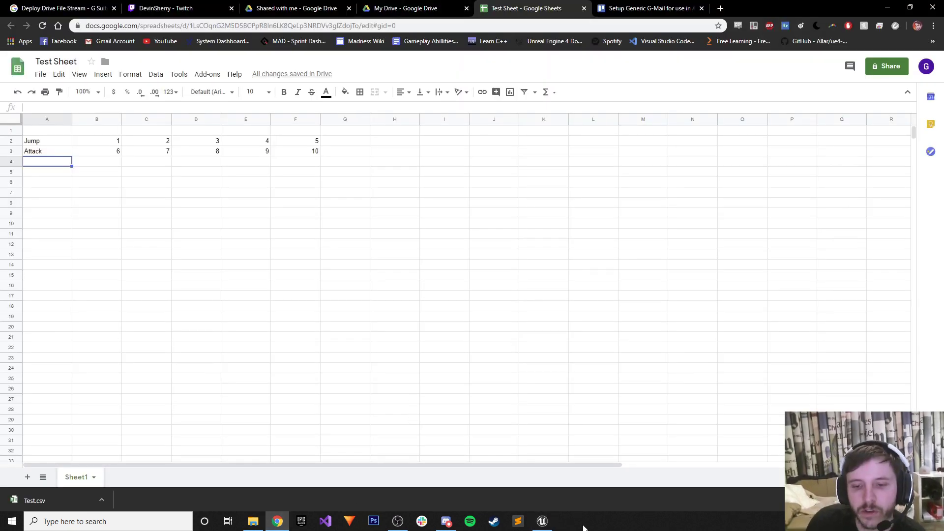
left_click(253, 521)
left_click(338, 262)
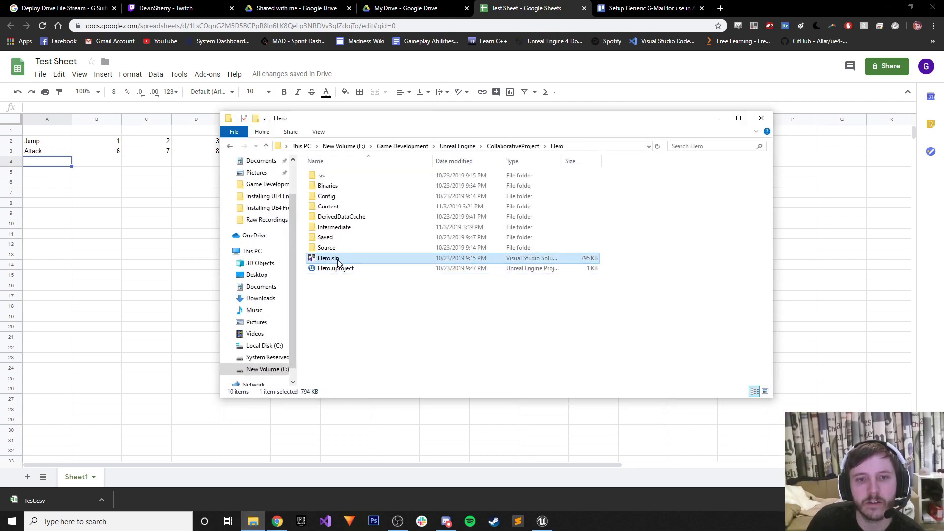
double_click(338, 260)
left_click(717, 118)
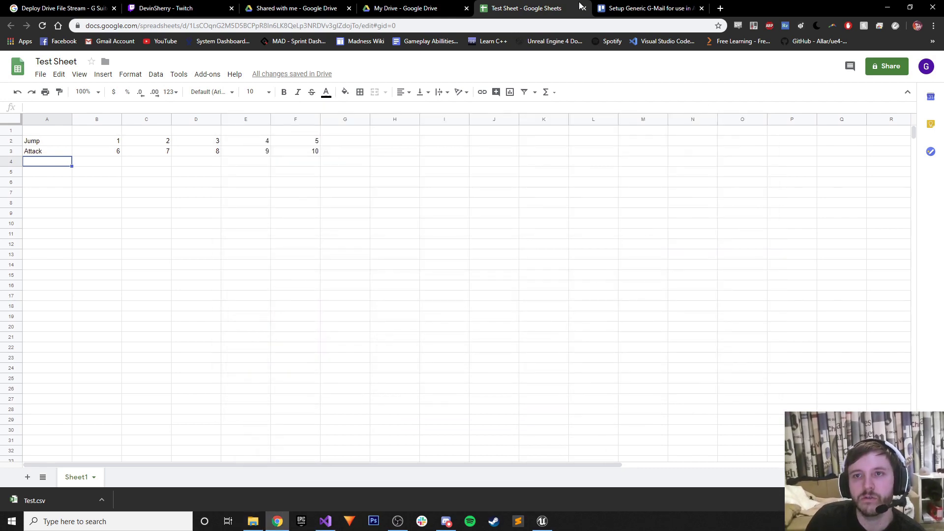
Close the Trello card tab in Chrome and open a new blank tab.
left_click(649, 8)
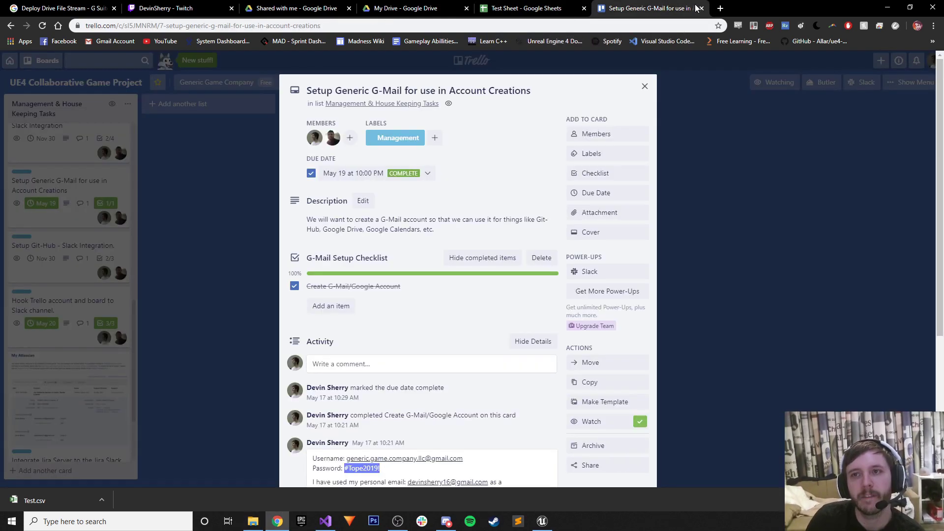
left_click(701, 9)
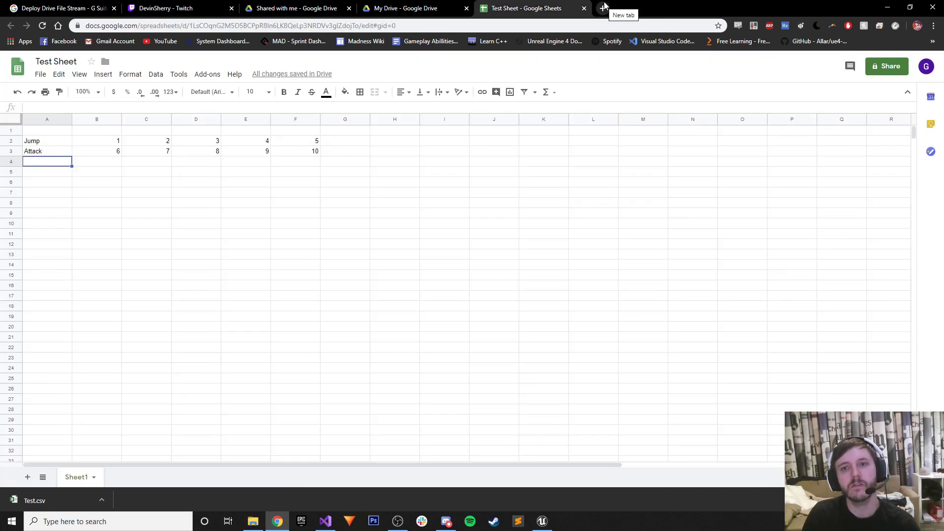
left_click(603, 7)
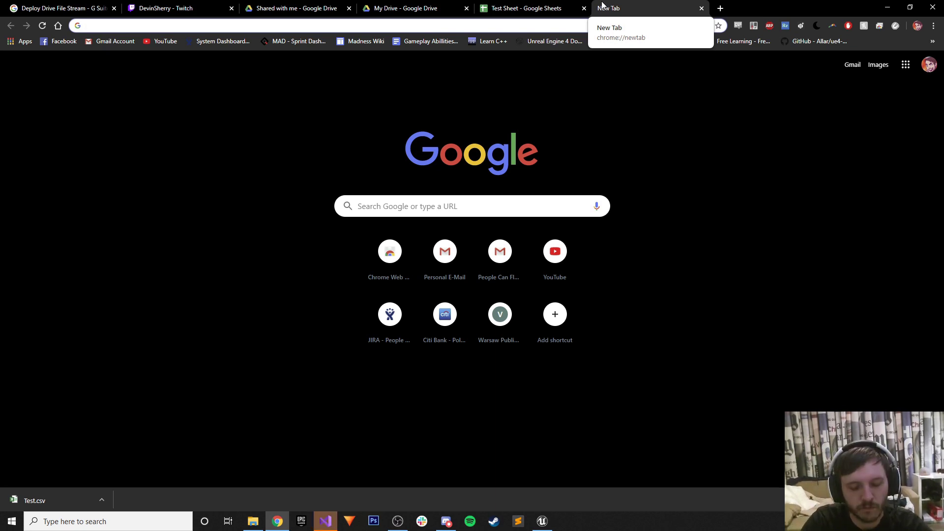
Search 'how to create new data table in Unreal Engine4', accept the datatable correction, and open two results.
type("how to create ")
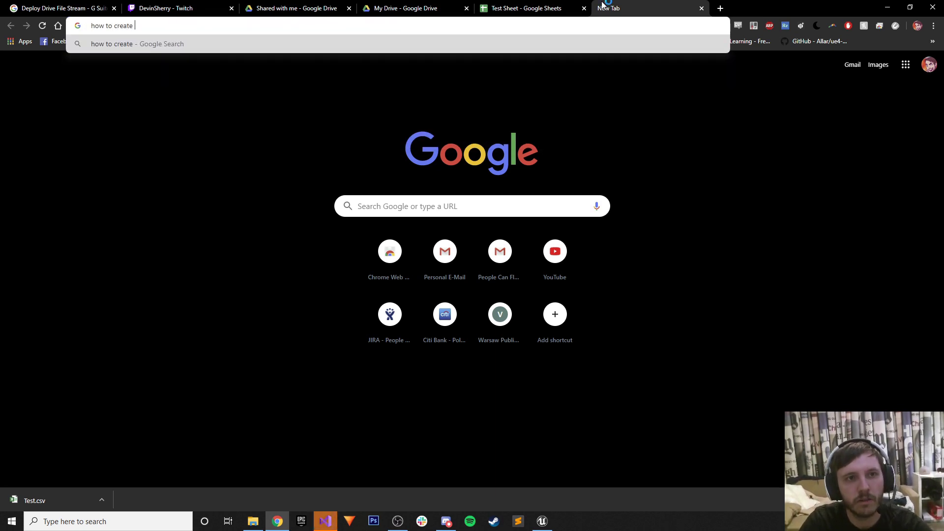
type("new data t")
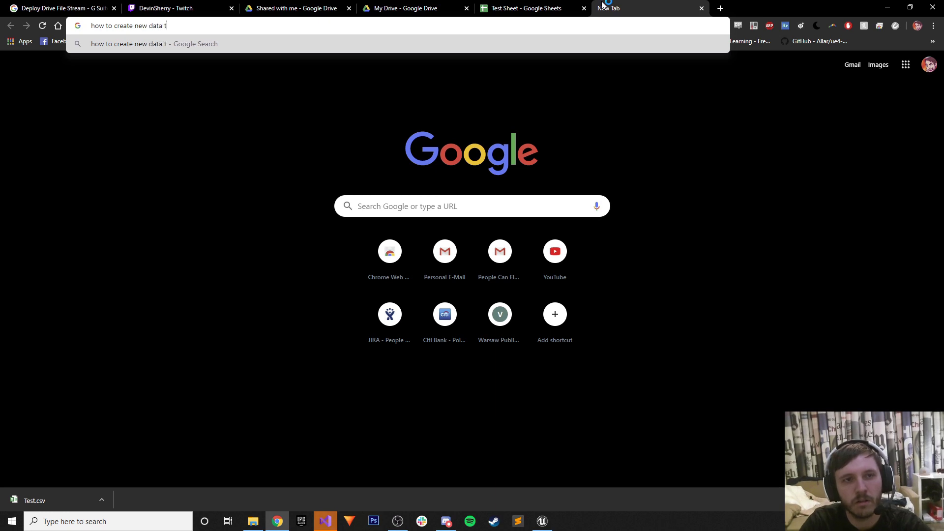
type("abl")
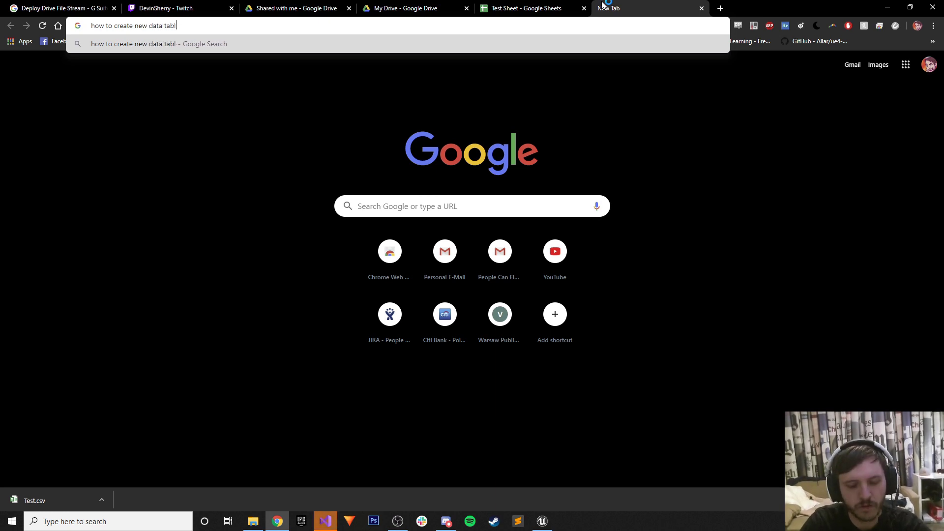
type("e in Unreal Engine4")
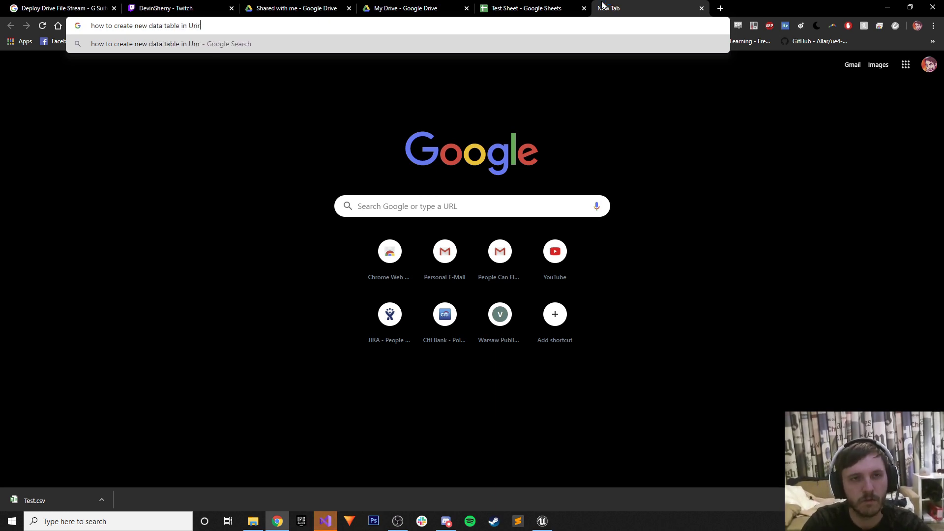
key("Return")
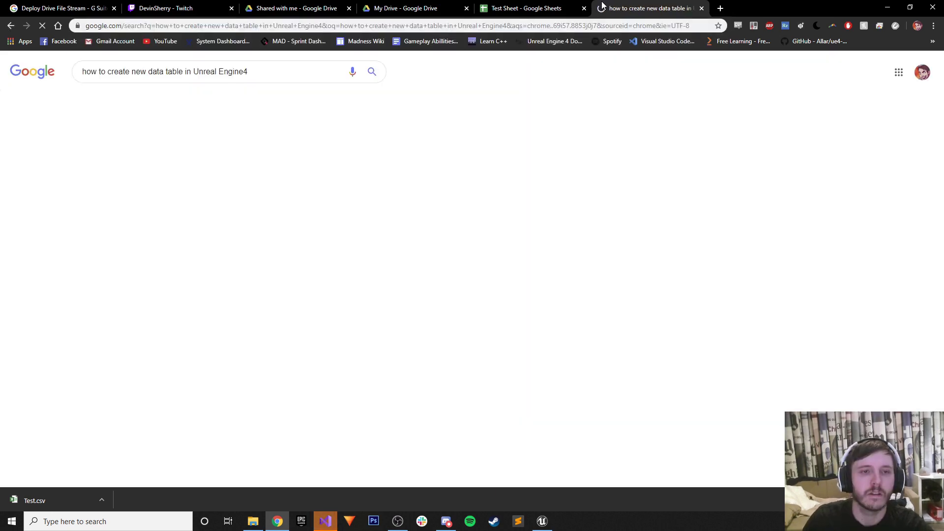
left_click(290, 140)
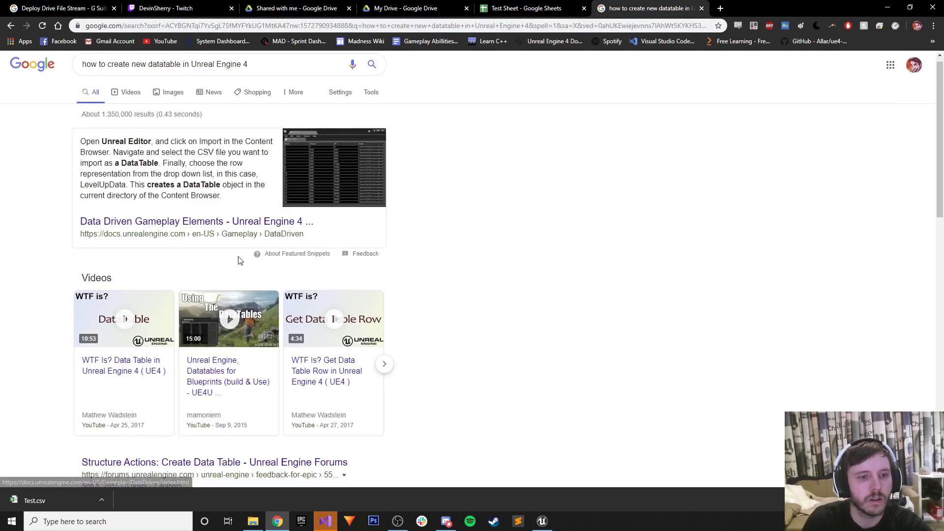
scroll(221, 263, "down", 4)
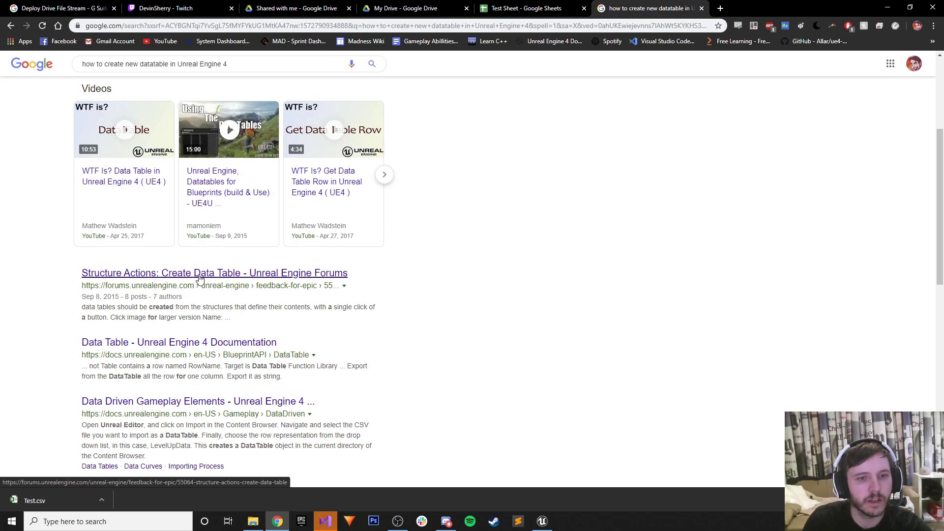
middle_click(199, 278)
middle_click(322, 328)
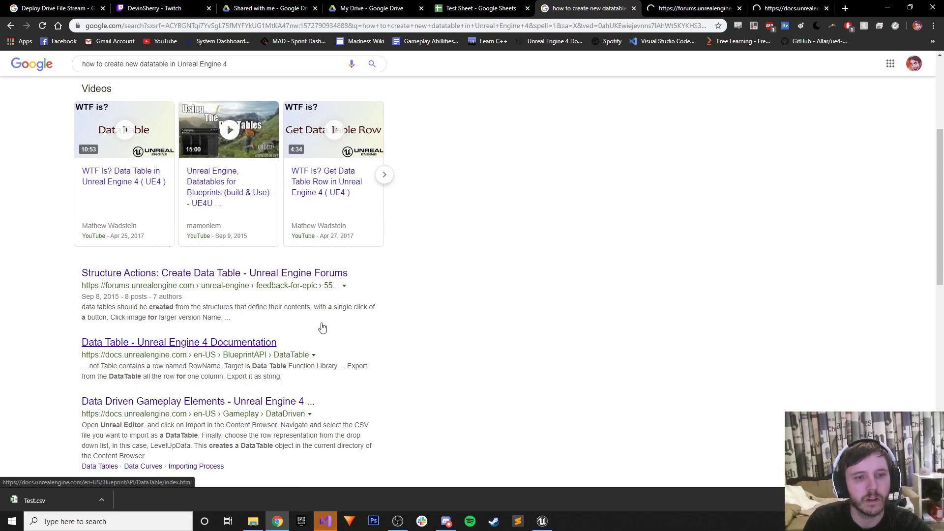
Skim the Data Table documentation and the 'Structure Actions: Create Data Table' forum thread.
key("ctrl+Tab")
key("ctrl+Tab")
scroll(293, 349, "down", 3)
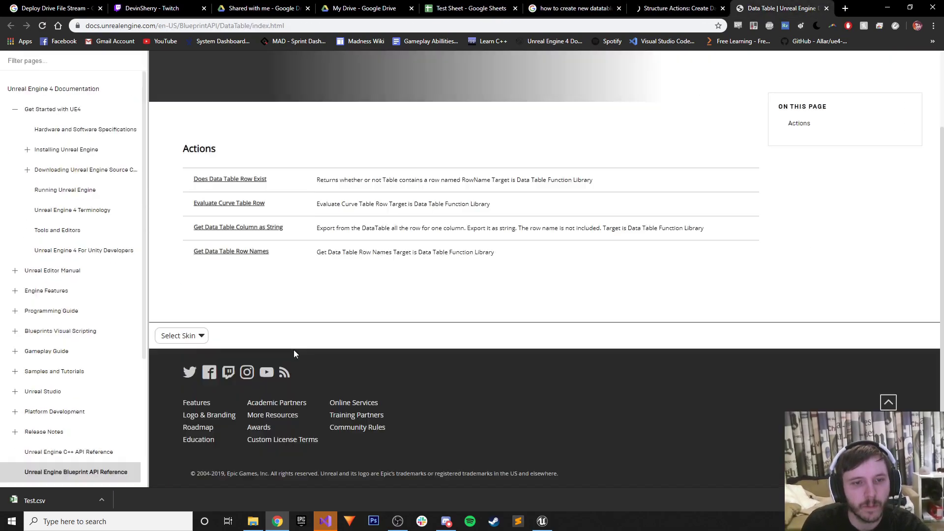
scroll(295, 352, "up", 5)
left_click(661, 8)
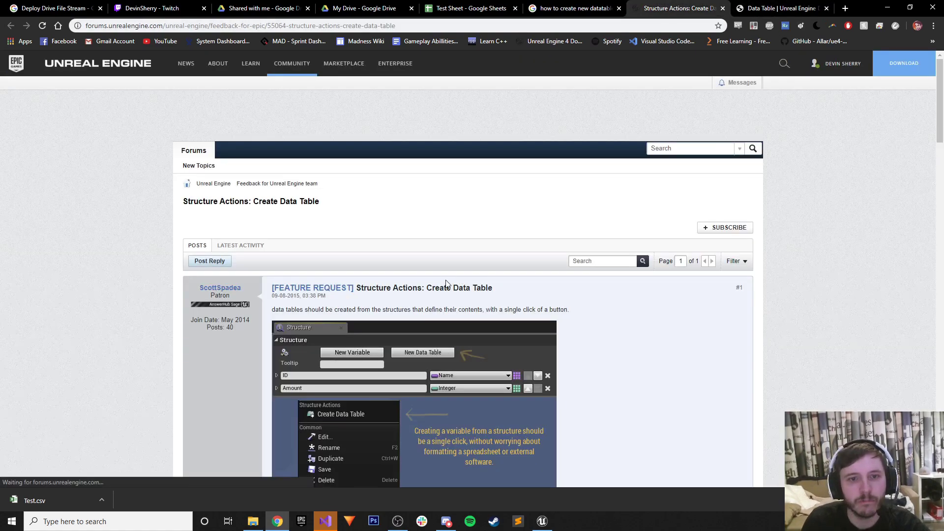
scroll(446, 283, "down", 10)
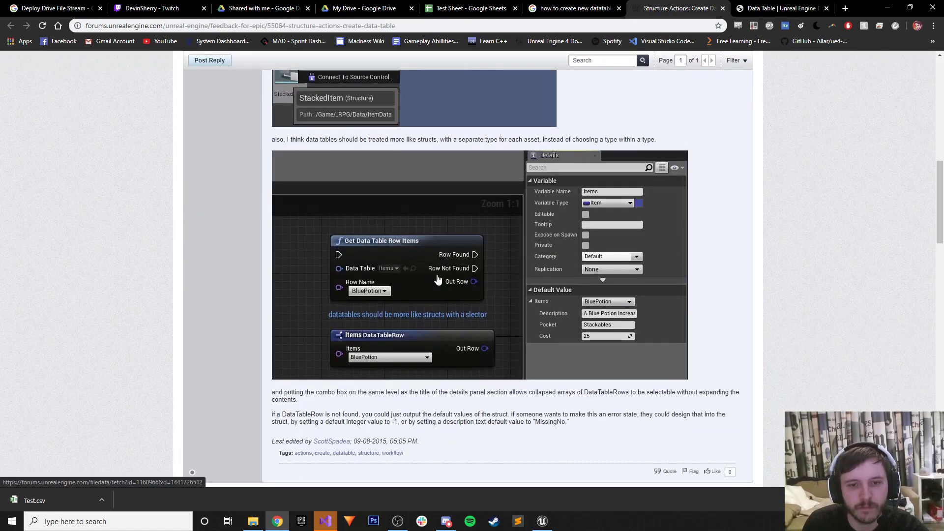
scroll(438, 279, "down", 15)
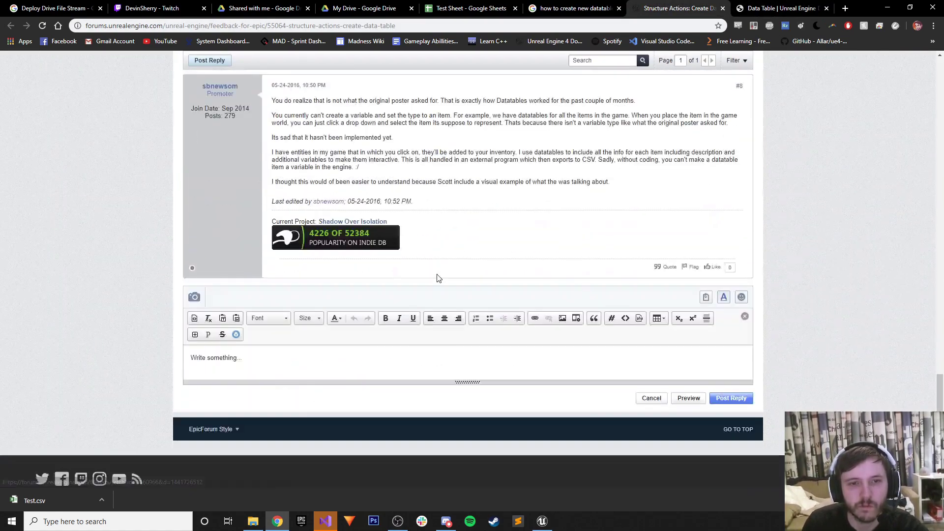
scroll(439, 278, "up", 6)
scroll(417, 256, "up", 20)
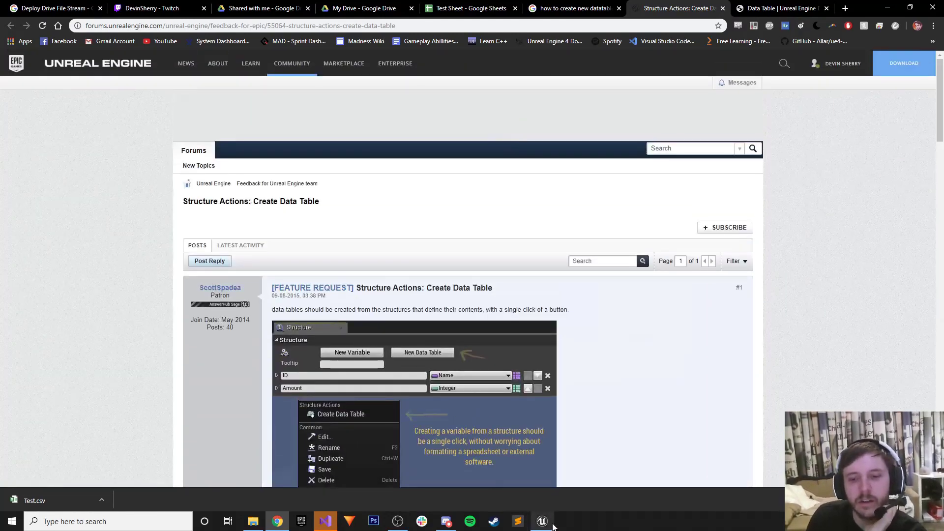
left_click(543, 521)
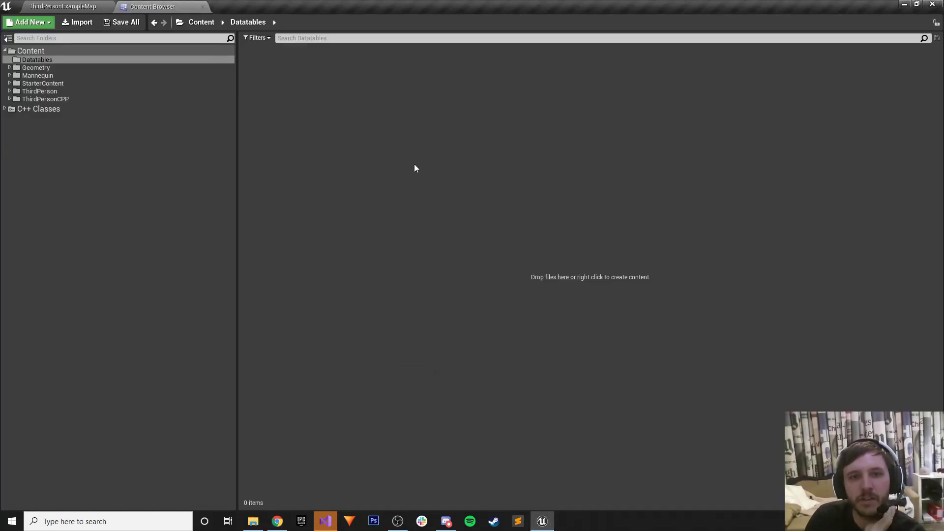
right_click(406, 162)
left_click(452, 216)
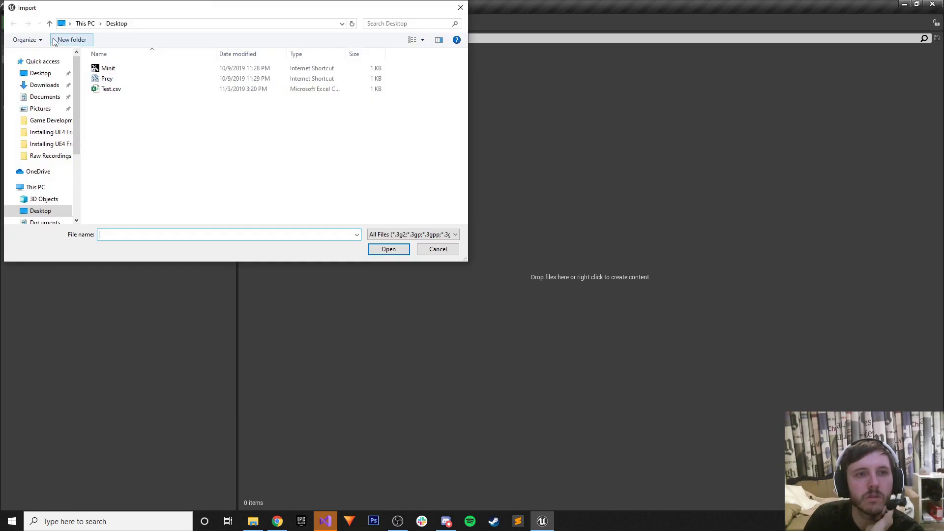
left_click(386, 251)
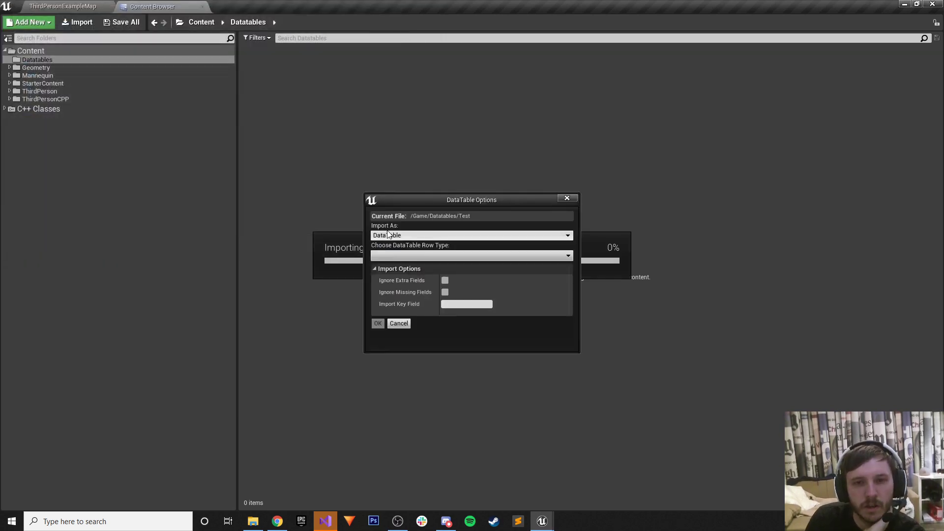
left_click(395, 237)
left_click(398, 245)
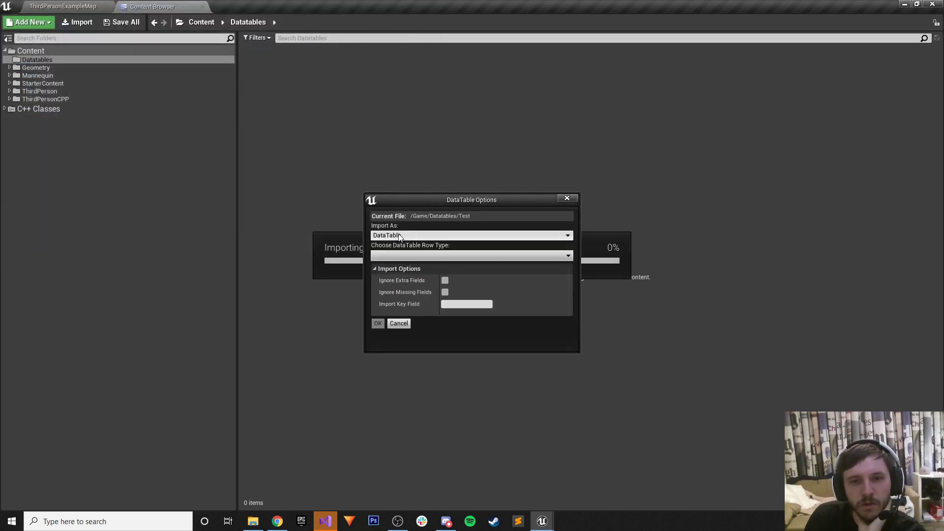
left_click(401, 256)
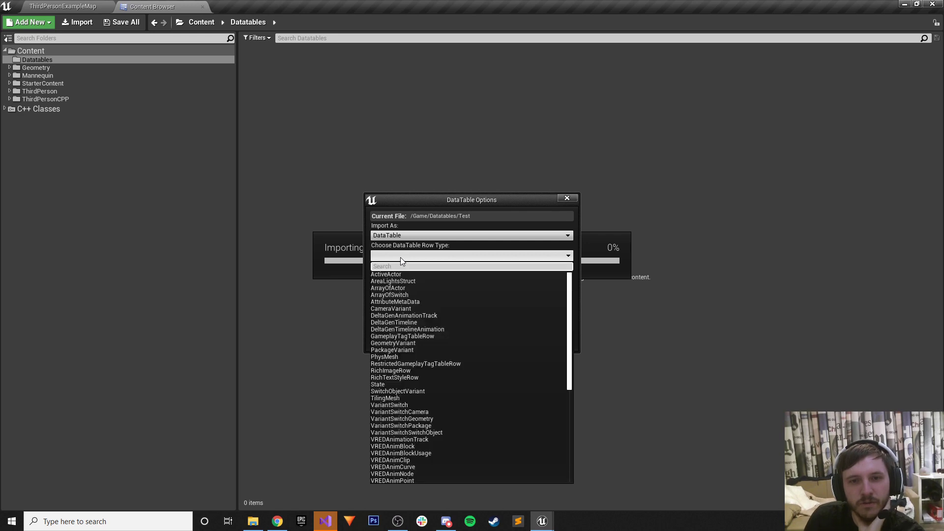
scroll(435, 368, "down", 15)
scroll(425, 370, "up", 10)
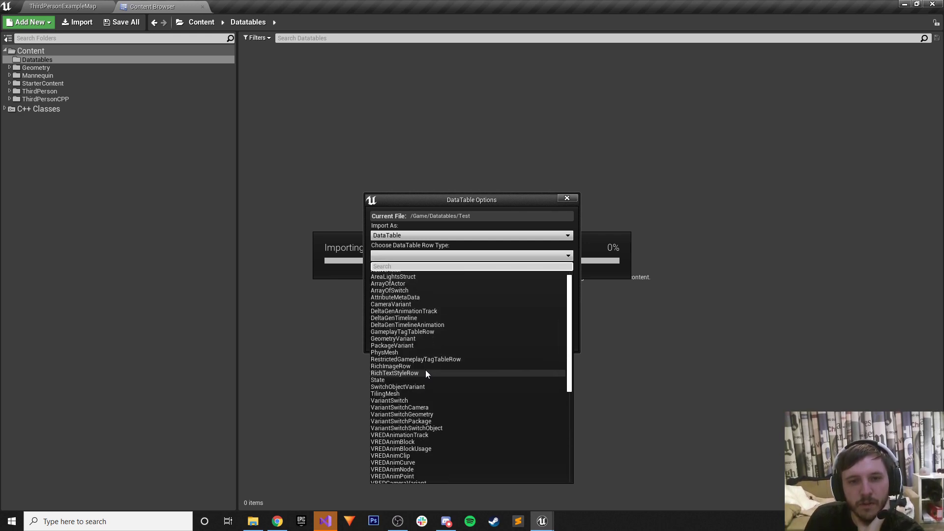
left_click(456, 217)
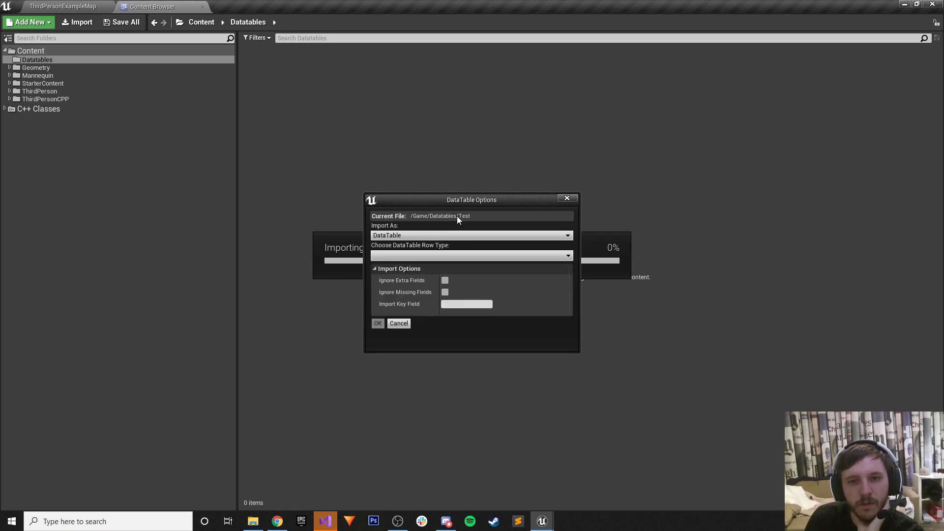
left_click(399, 323)
left_click(325, 521)
left_click(324, 521)
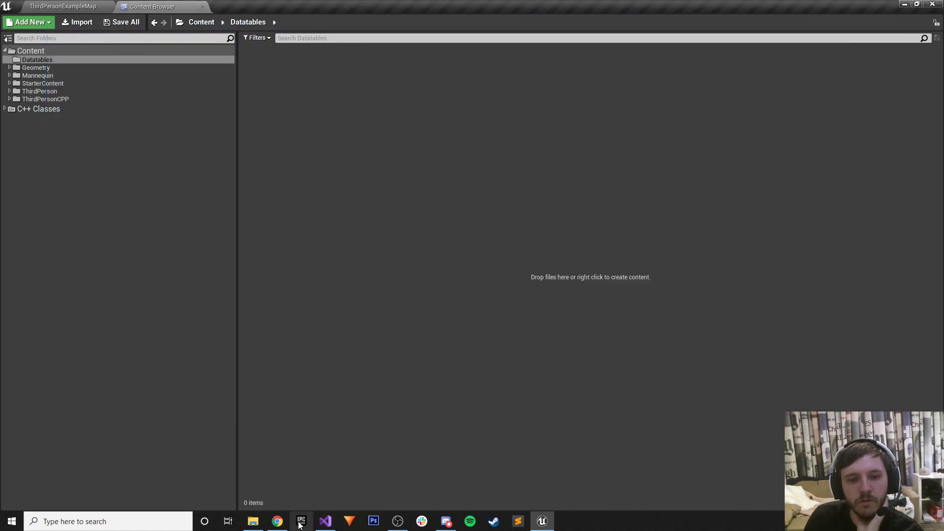
Check the Visual Studio window, then minimize it and return to the Google results.
left_click(325, 521)
left_click(863, 34)
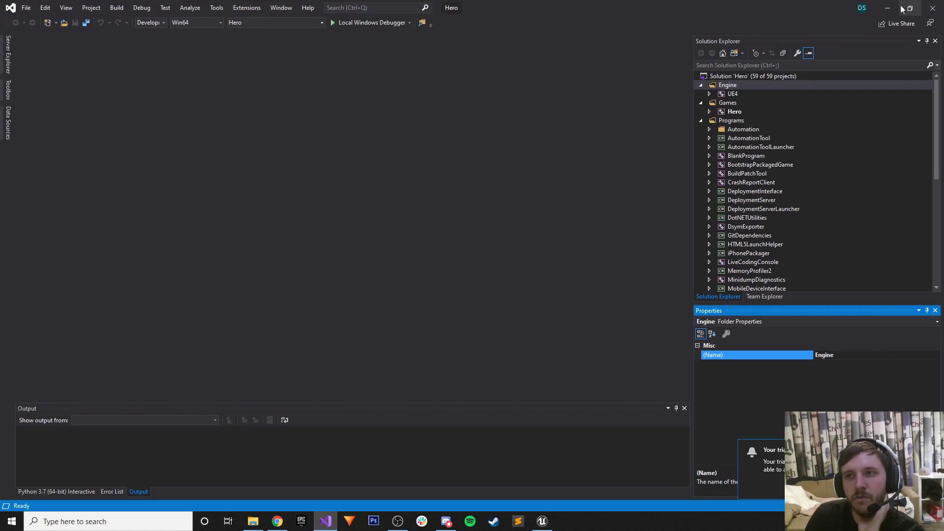
left_click(887, 6)
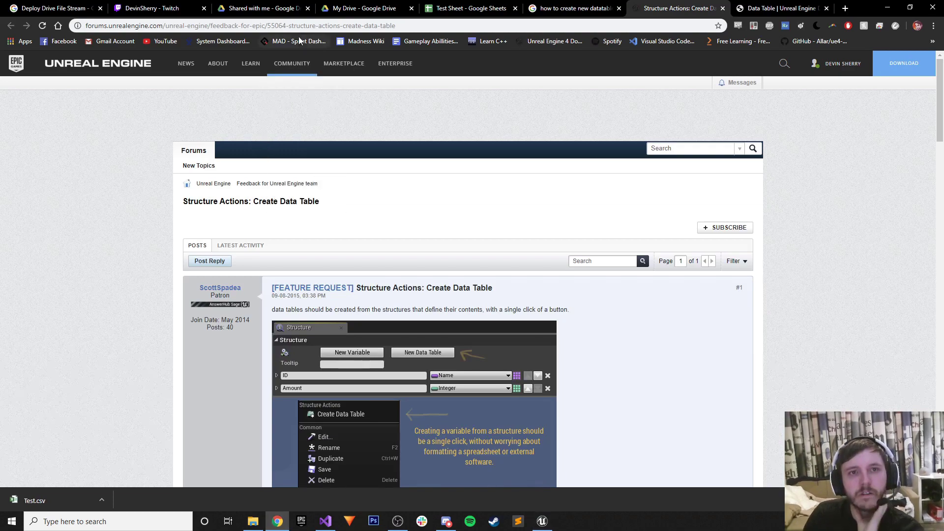
left_click(571, 8)
Change the query to end in 'table row type in UE4', search, and open the Create datatable ue4 result.
left_click_drag(270, 64, 210, 77)
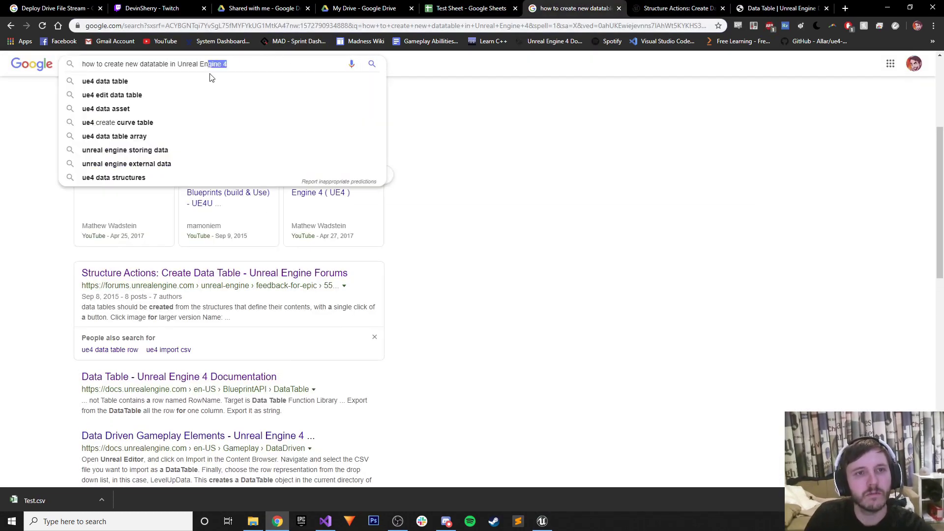
key("BackSpace")
key("BackSpace")
type("tabl")
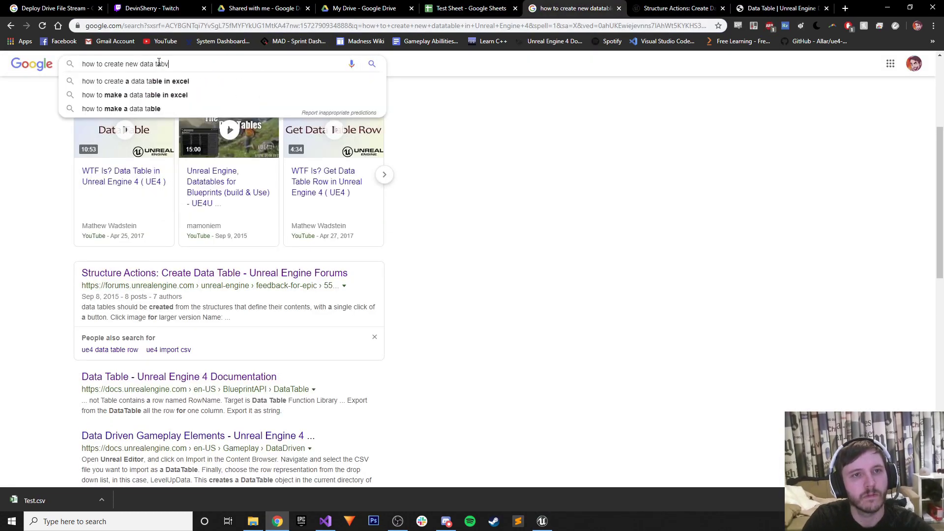
type("e ro")
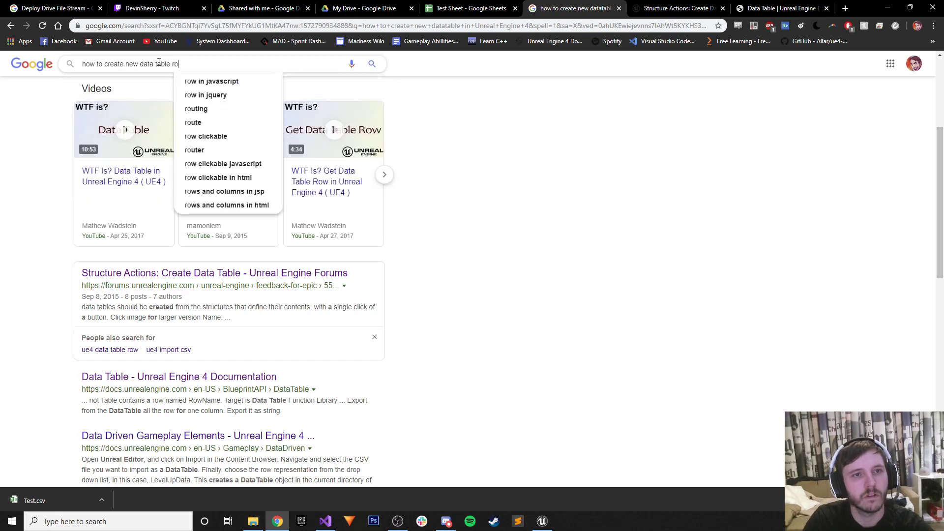
type("w type in UE4")
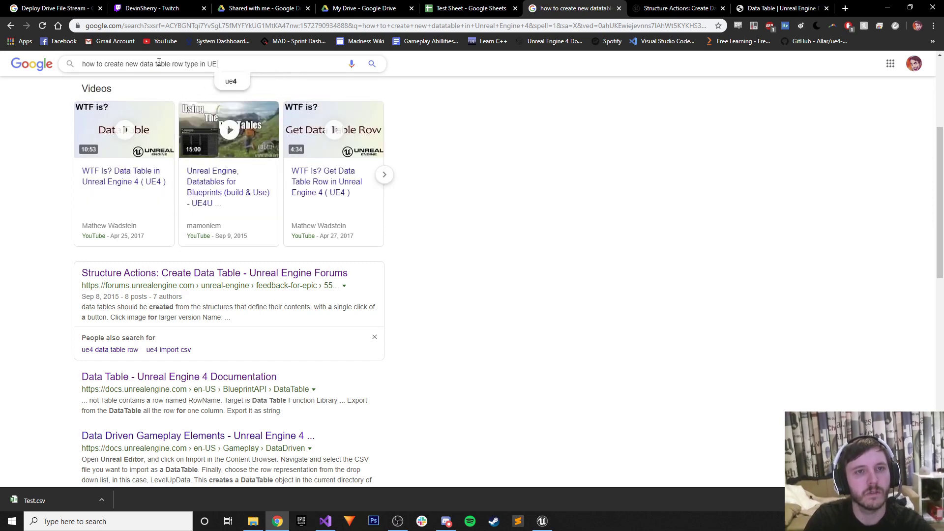
key("Return")
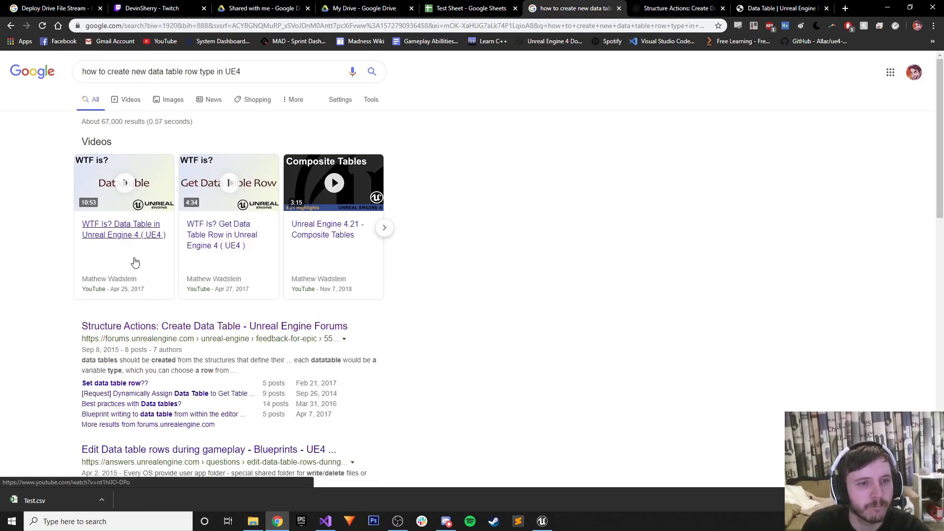
scroll(157, 395, "down", 2)
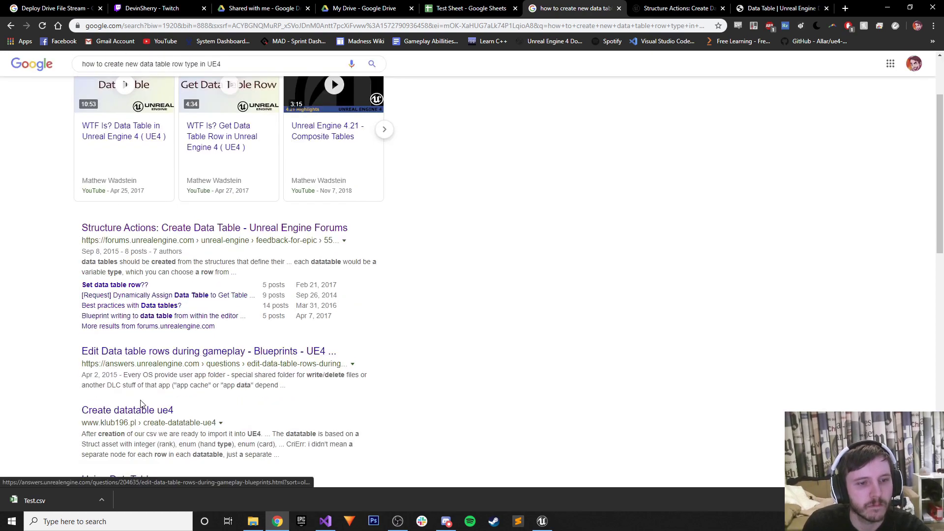
middle_click(140, 410)
left_click(784, 5)
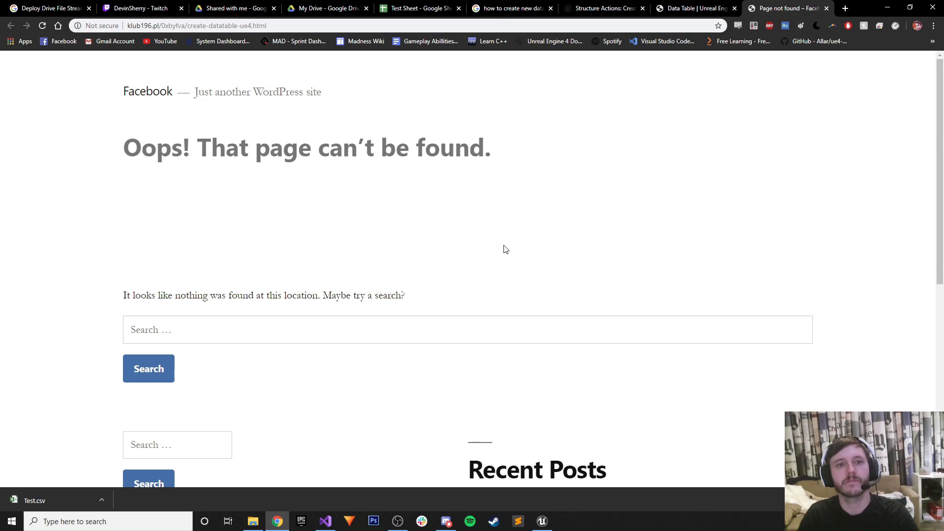
Close the page-not-found and Data Table documentation tabs and return to the row type results.
left_click(827, 9)
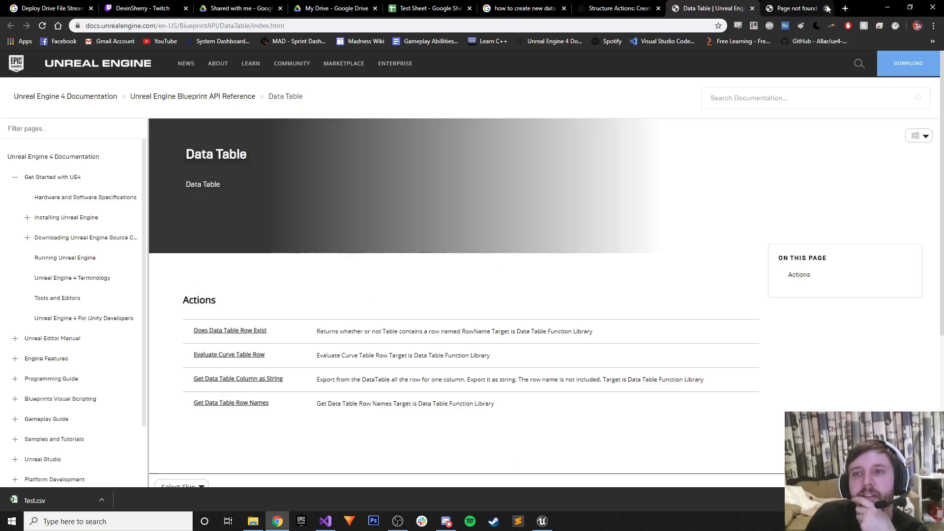
left_click(827, 8)
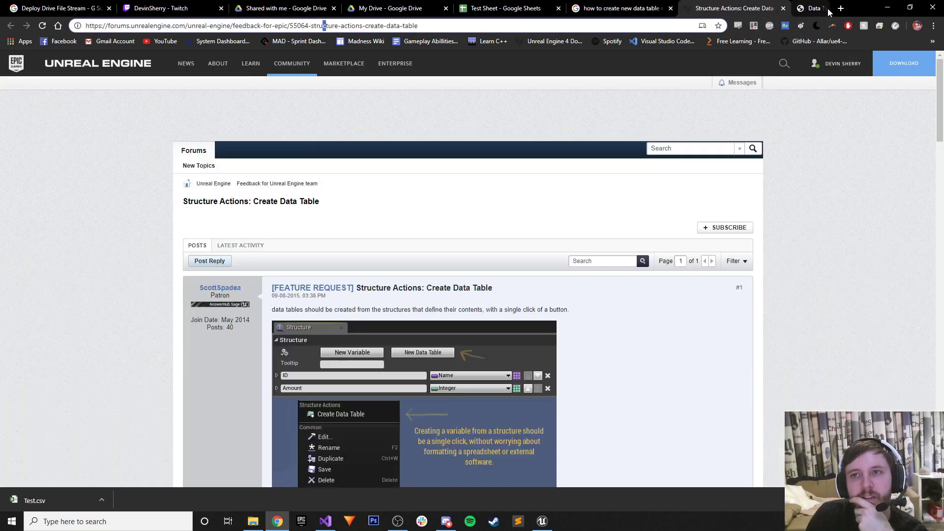
scroll(590, 186, "down", 2)
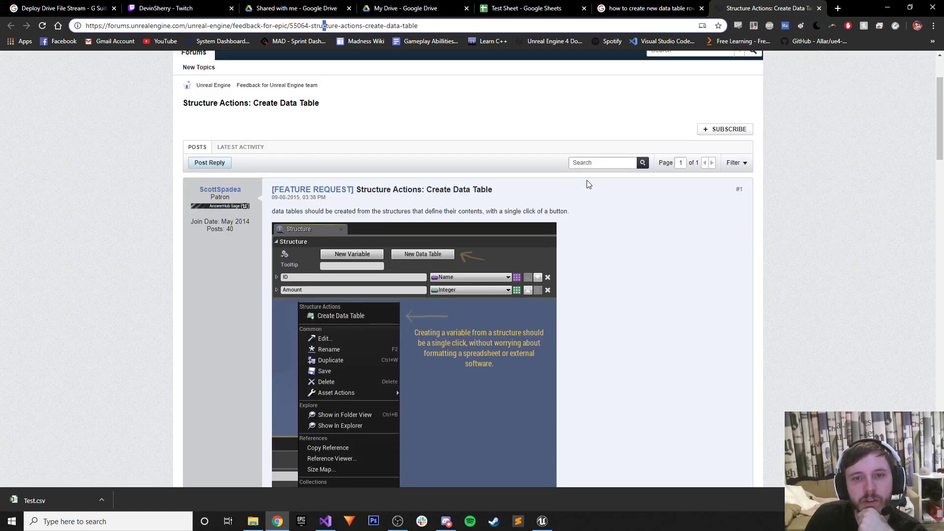
scroll(588, 185, "down", 3)
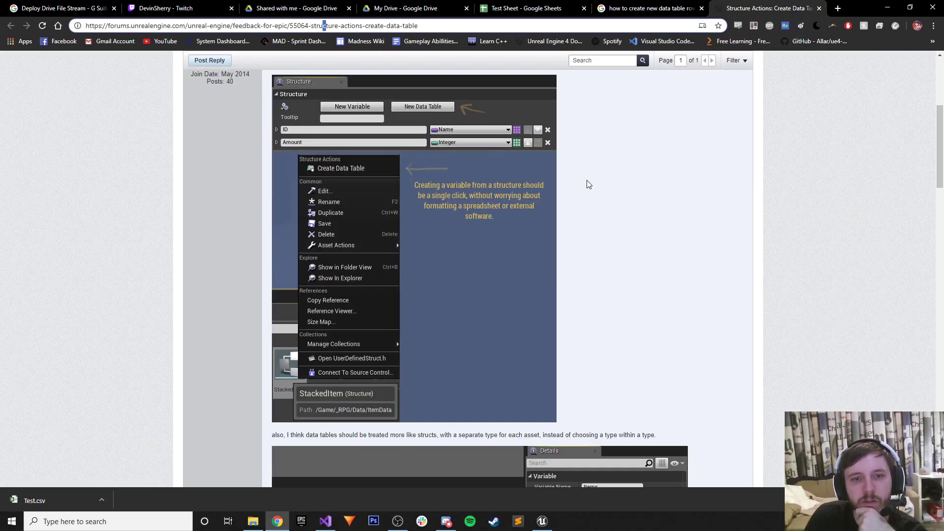
left_click(633, 12)
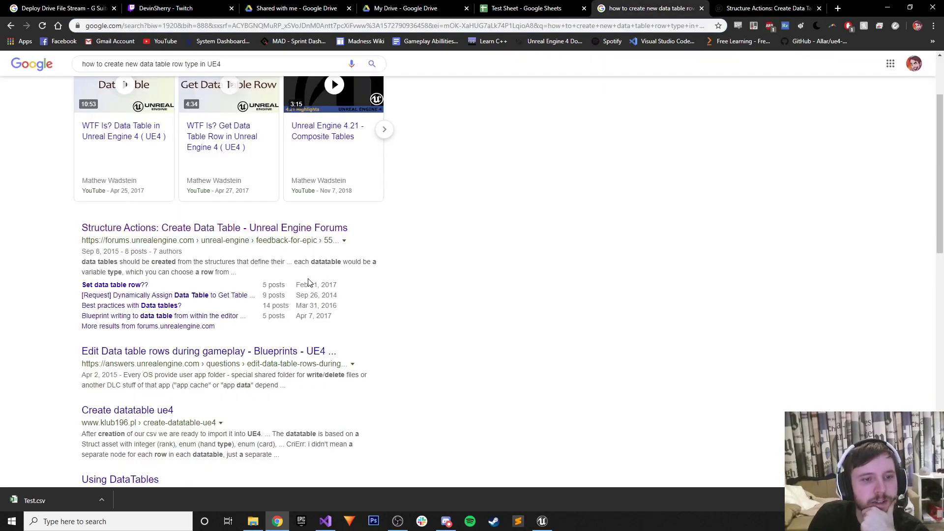
Open Packt's 'Creating the data table asset' result in a new tab and view it.
scroll(308, 282, "down", 4)
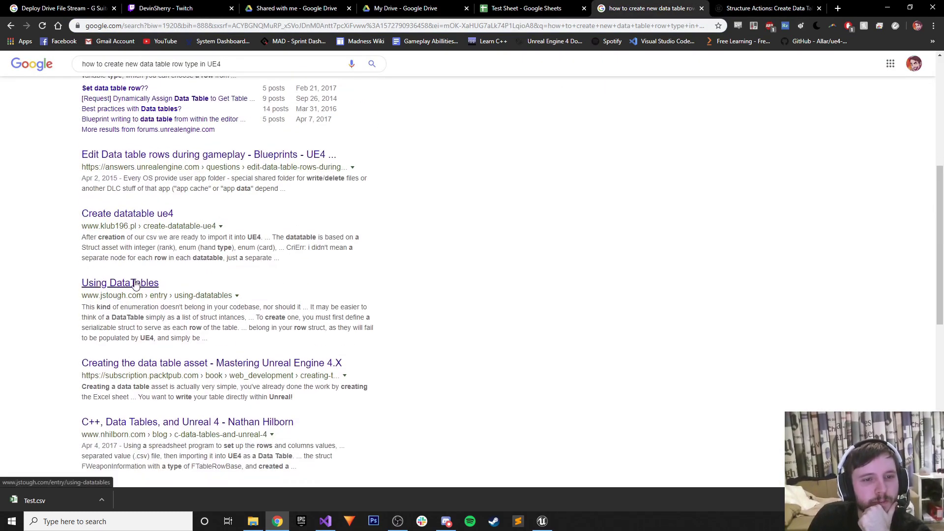
scroll(137, 285, "down", 1)
right_click(225, 314)
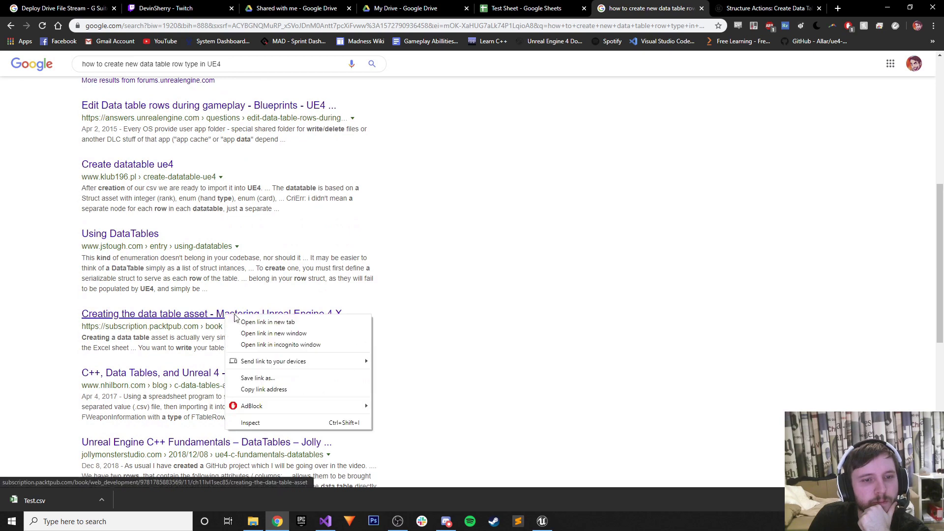
left_click(255, 321)
left_click(772, 8)
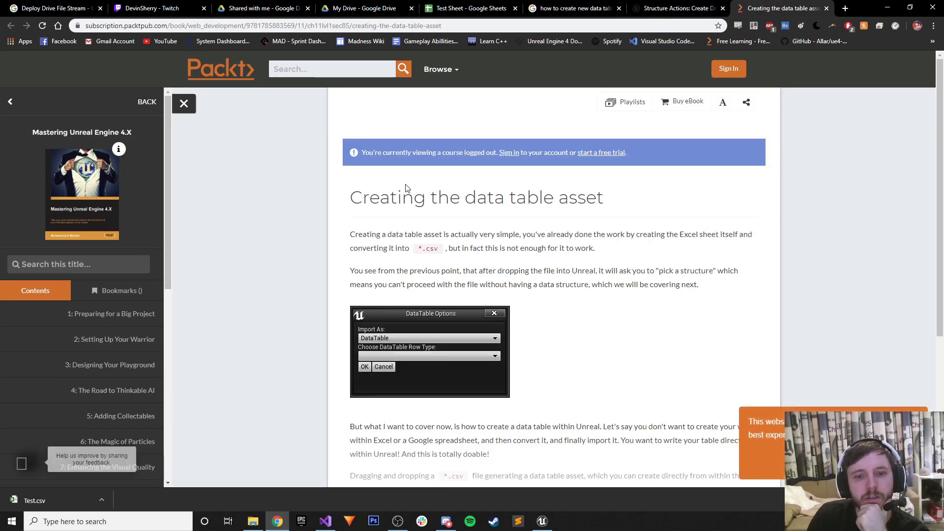
Dismiss Packt's promo popup, advance to 'Creating a data structure', then return to the Google results.
scroll(407, 189, "down", 2)
scroll(406, 186, "down", 2)
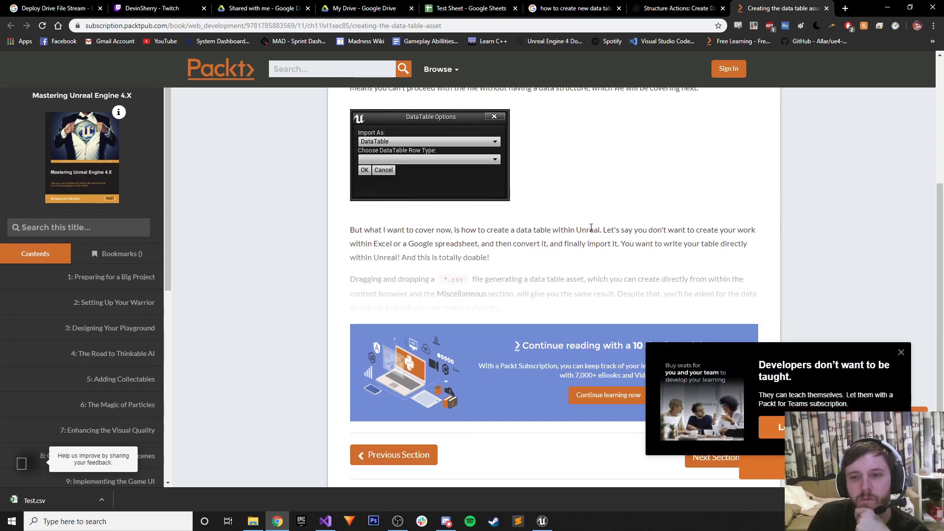
scroll(591, 228, "down", 1)
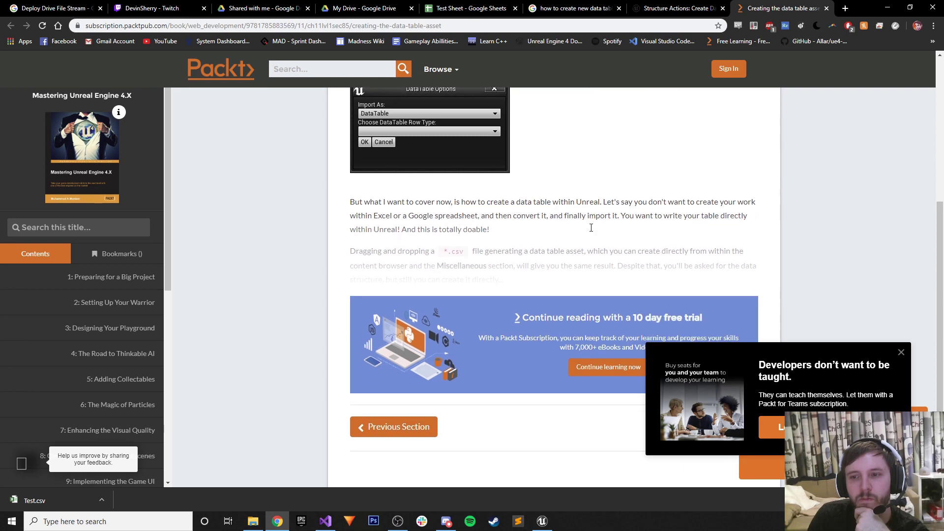
left_click(901, 352)
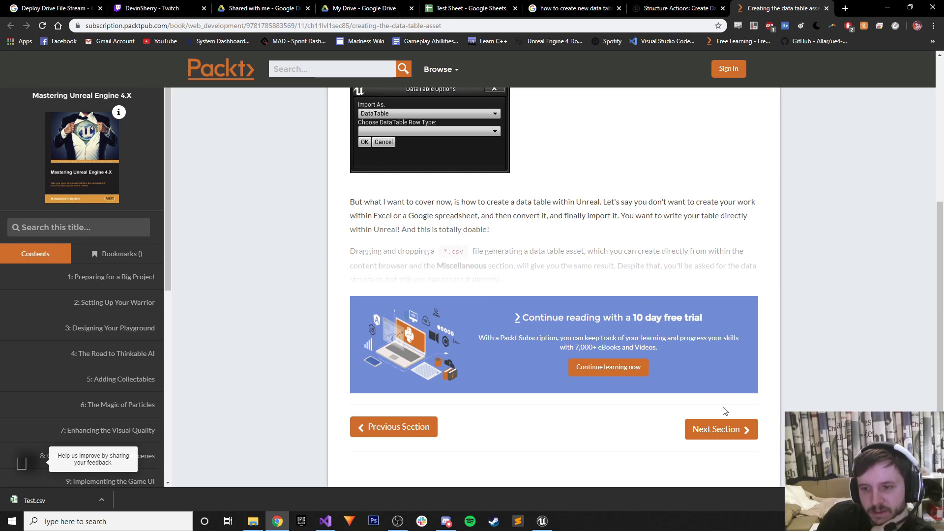
left_click(719, 428)
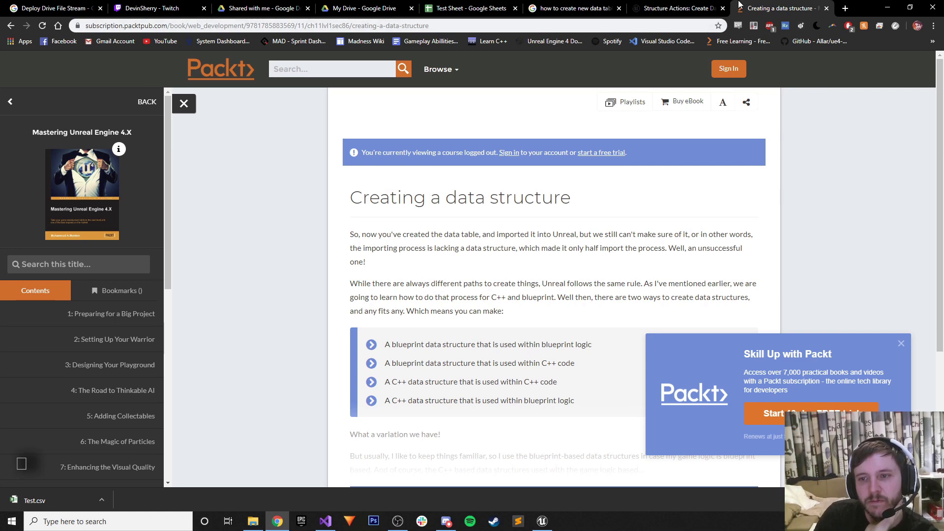
left_click(608, 5)
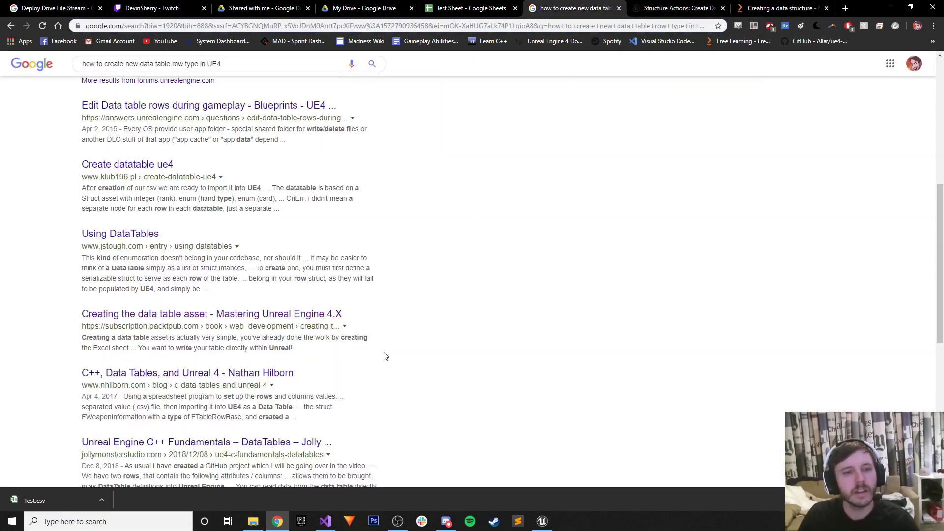
scroll(314, 355, "down", 4)
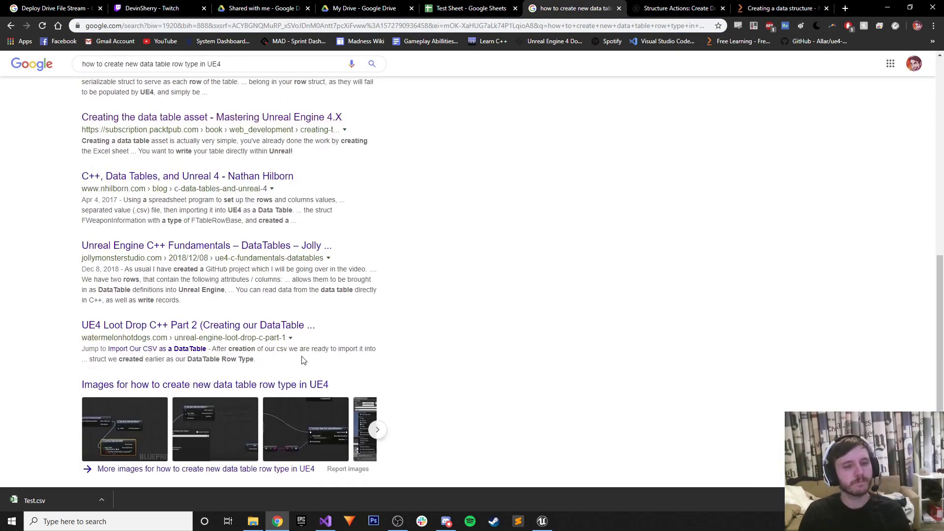
left_click(541, 521)
right_click(353, 241)
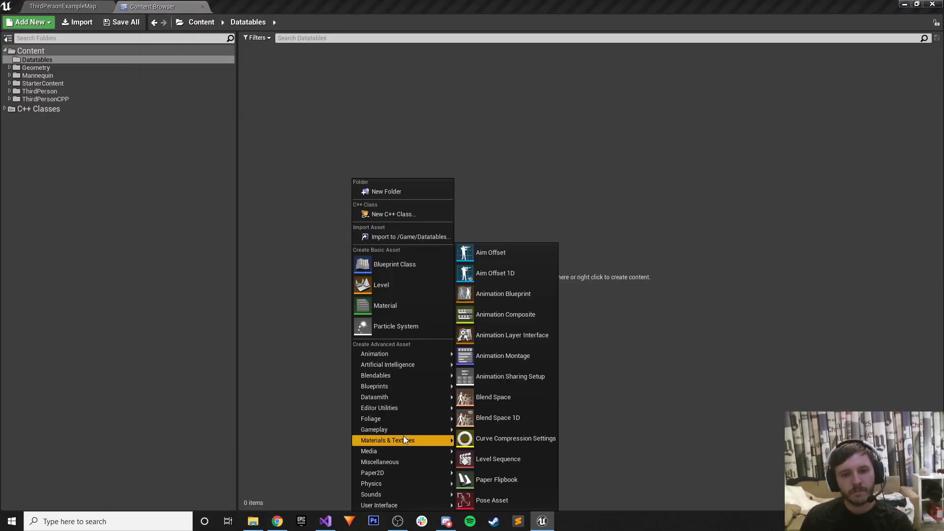
mouse_move(402, 399)
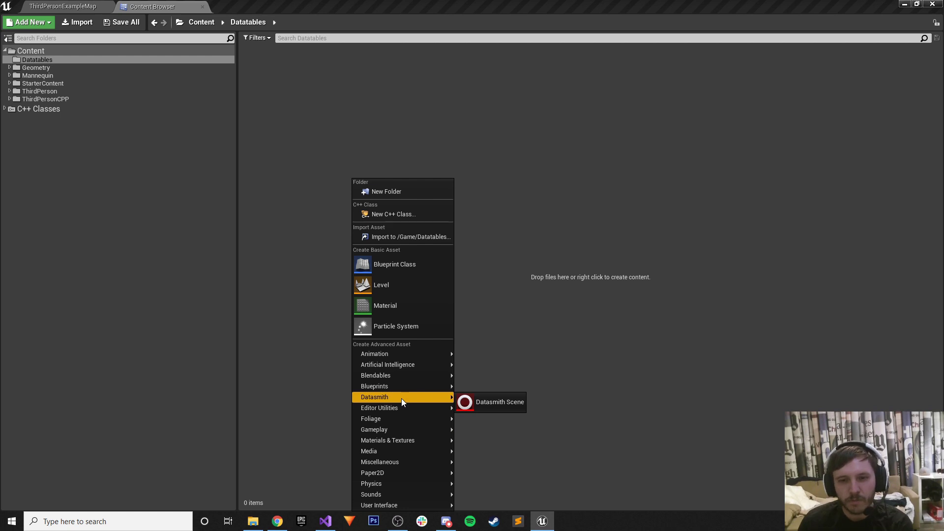
mouse_move(394, 461)
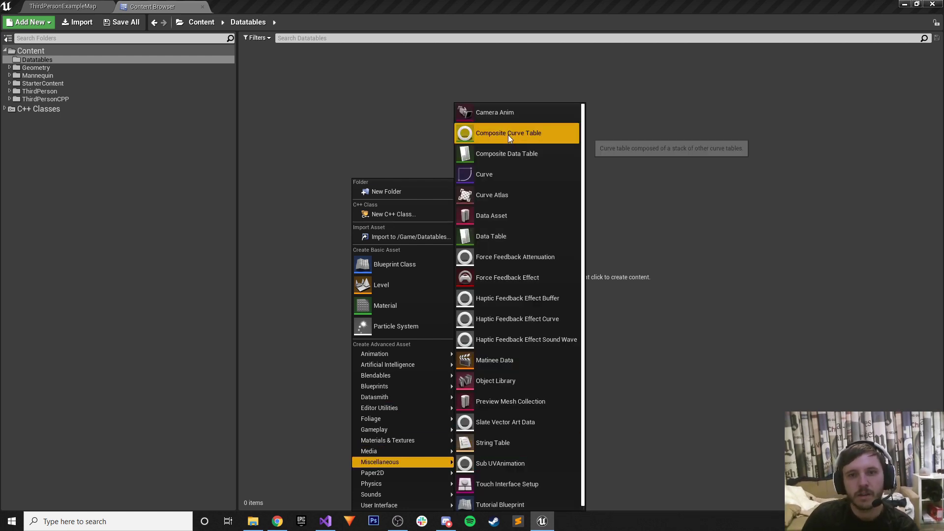
left_click(490, 239)
left_click(442, 246)
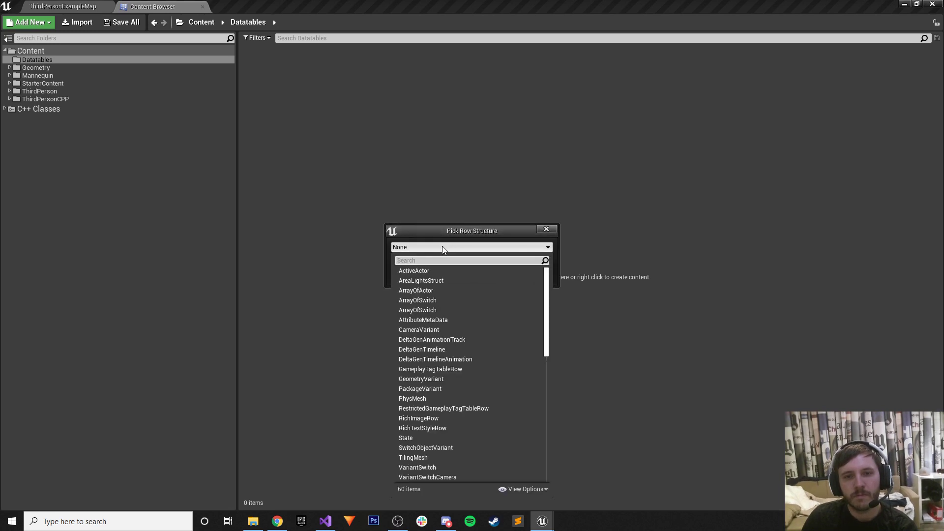
left_click(442, 247)
left_click(534, 247)
scroll(485, 361, "down", 3)
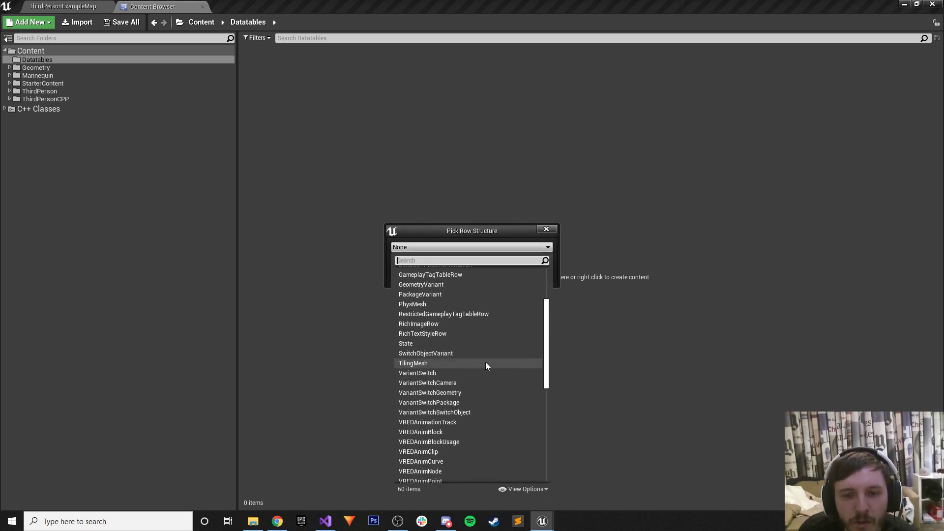
scroll(482, 362, "up", 3)
scroll(482, 362, "up", 2)
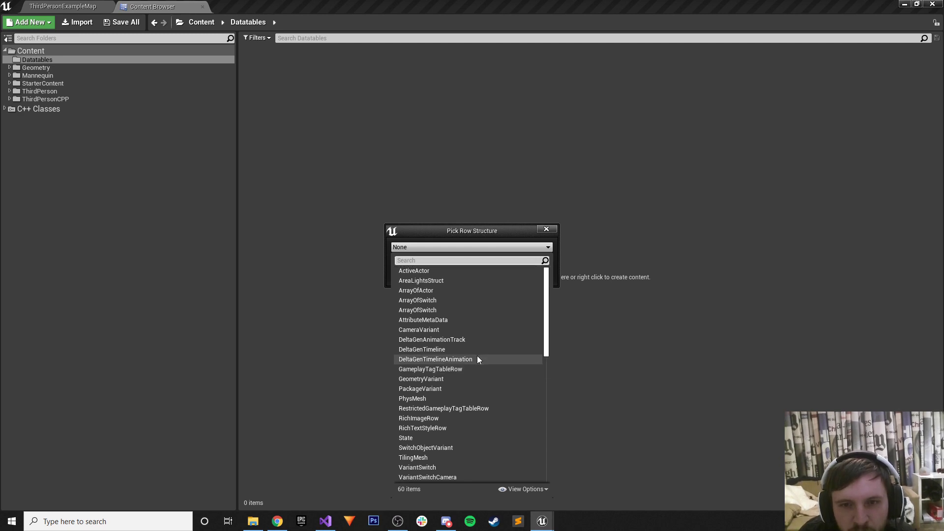
scroll(469, 359, "down", 5)
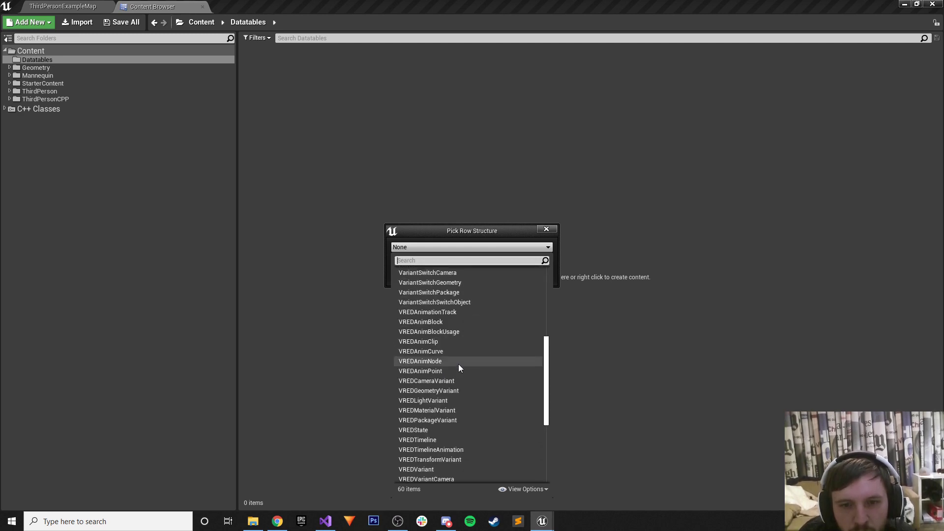
scroll(458, 364, "down", 4)
left_click(569, 333)
left_click(540, 258)
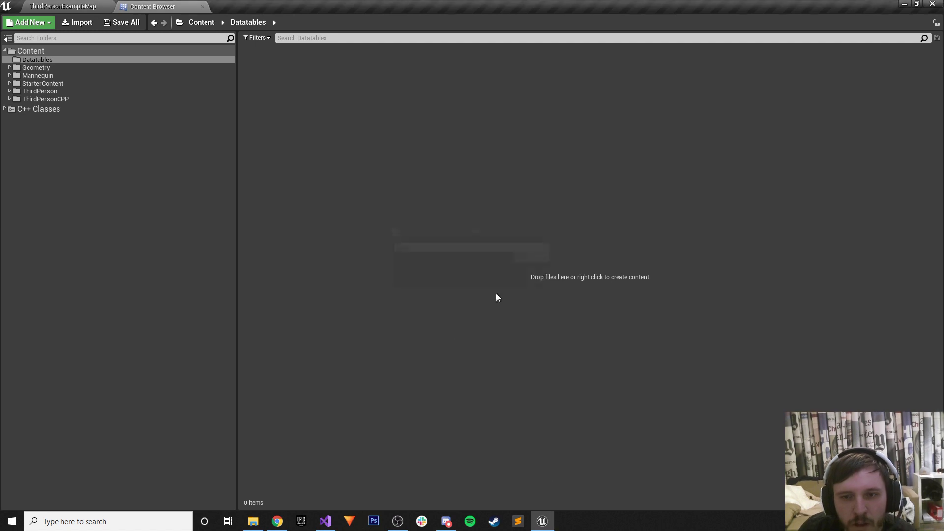
left_click(277, 521)
Change the query to end in 'structure in Unreal Engine 4' and accept the datatable spelling correction.
scroll(260, 197, "up", 5)
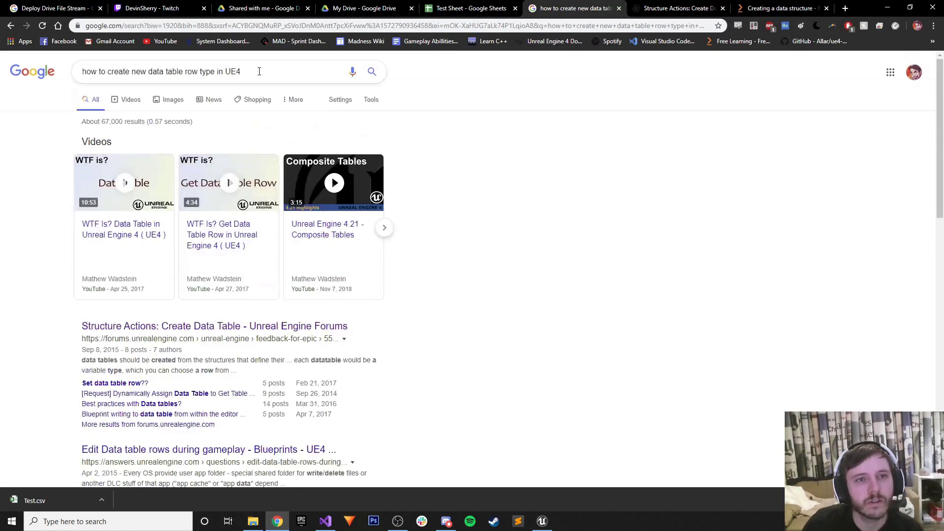
left_click_drag(259, 71, 198, 74)
type("str")
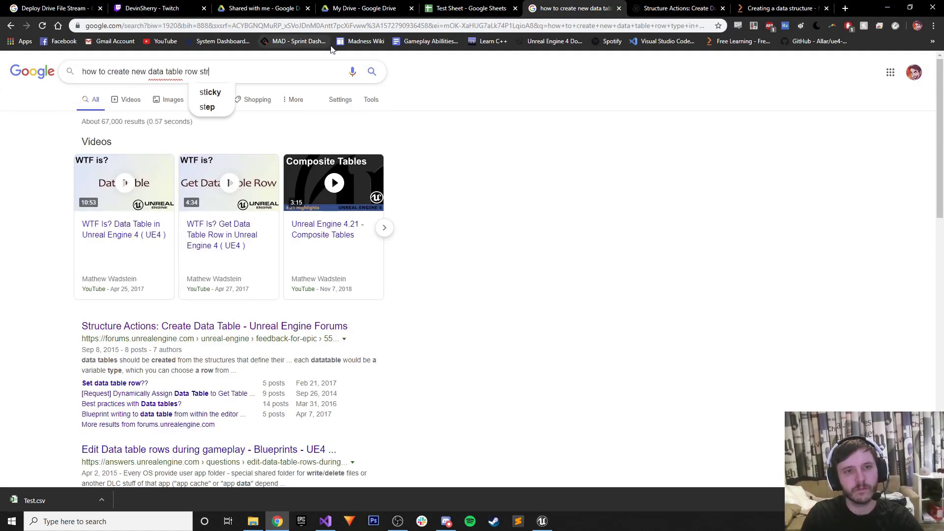
type("ucture in Unreal Engine 4")
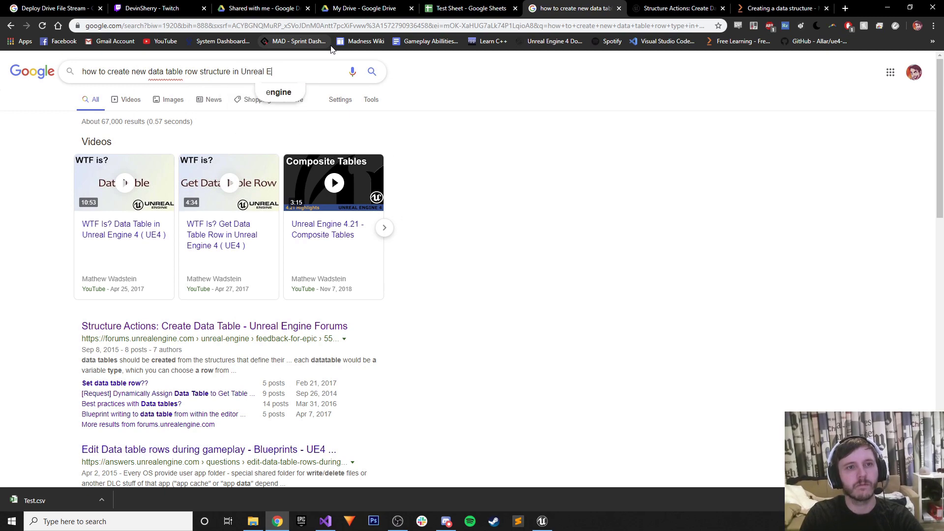
key("Return")
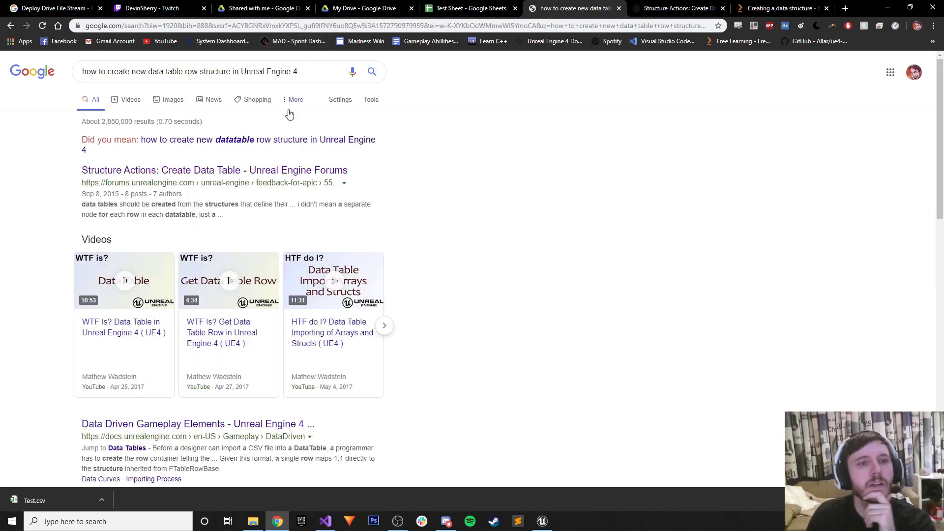
left_click(238, 142)
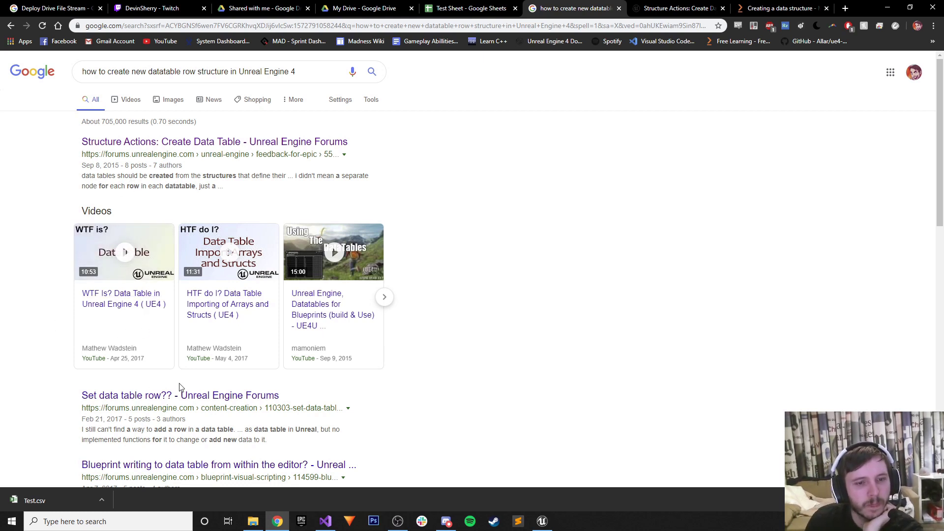
Open the 'Set data table row??' and Structure Actions forum threads in new tabs and read the latter.
right_click(183, 395)
left_click(233, 403)
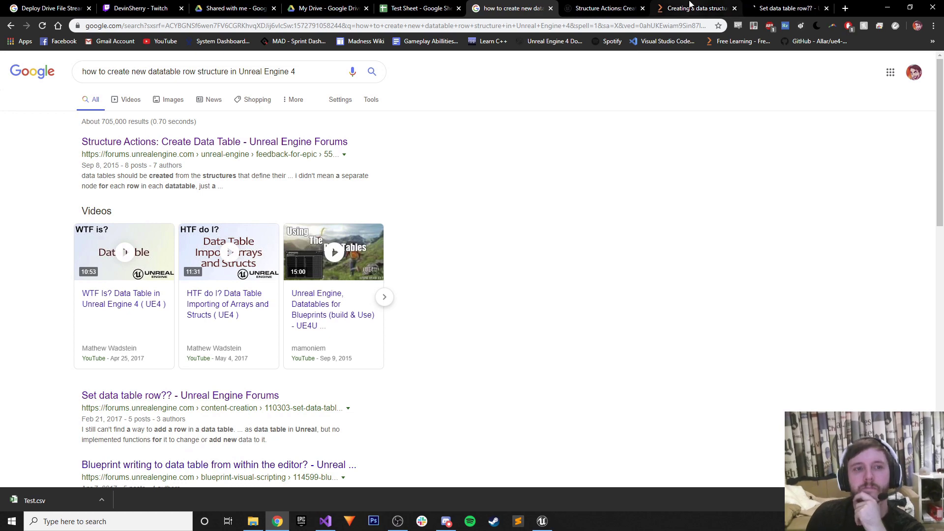
middle_click(196, 141)
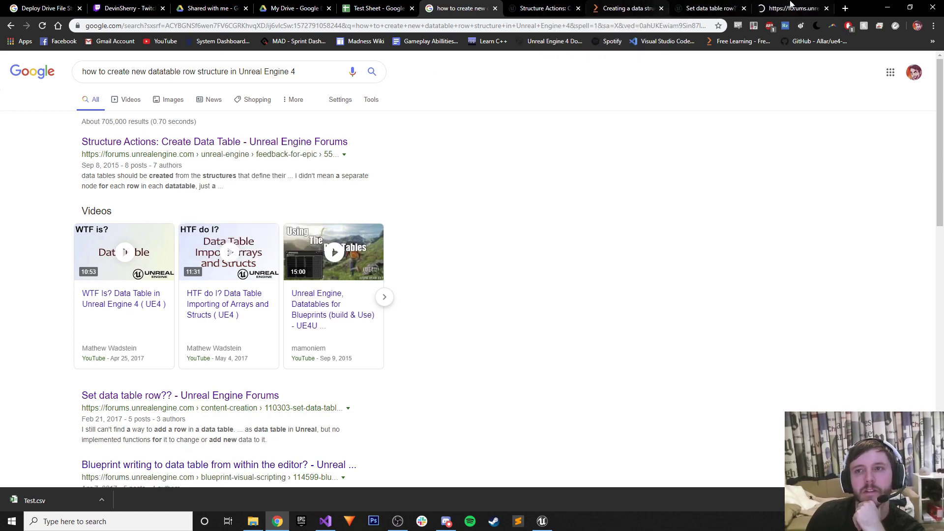
left_click(791, 7)
scroll(567, 172, "down", 4)
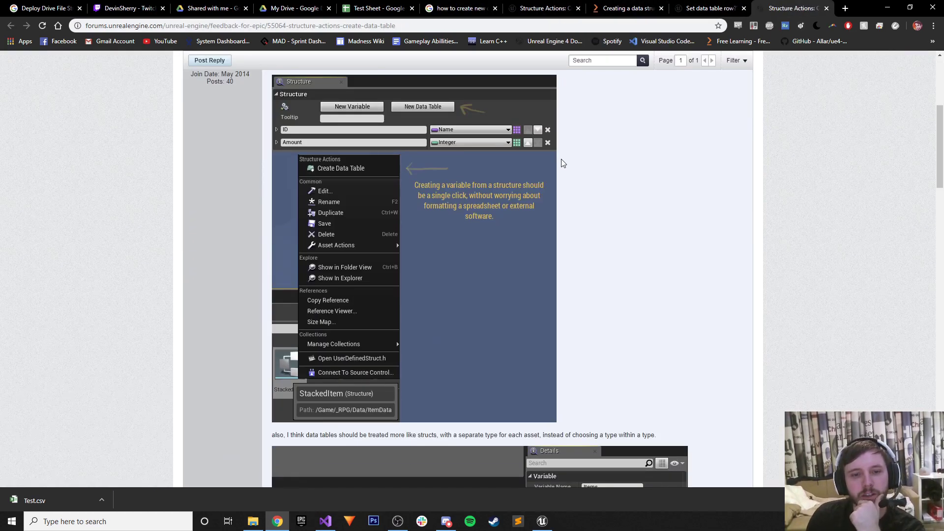
scroll(563, 163, "down", 10)
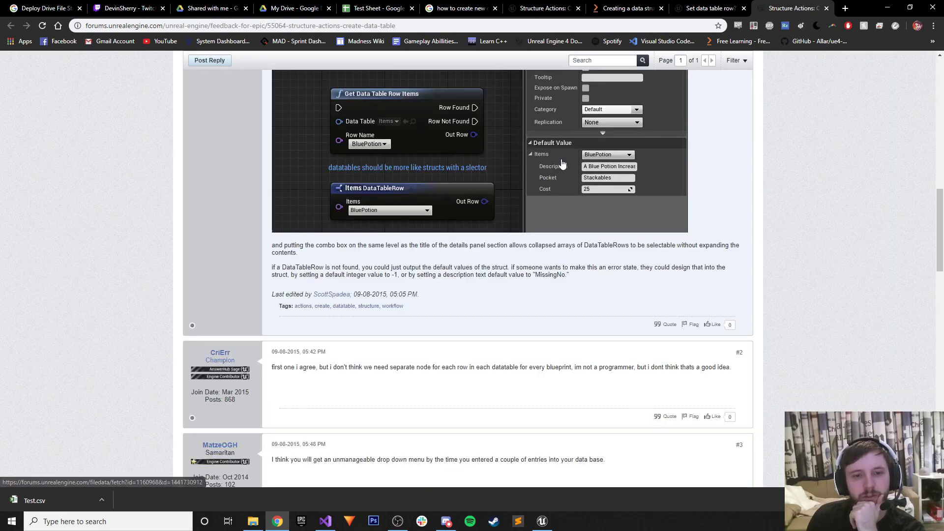
scroll(562, 163, "down", 7)
scroll(553, 170, "down", 6)
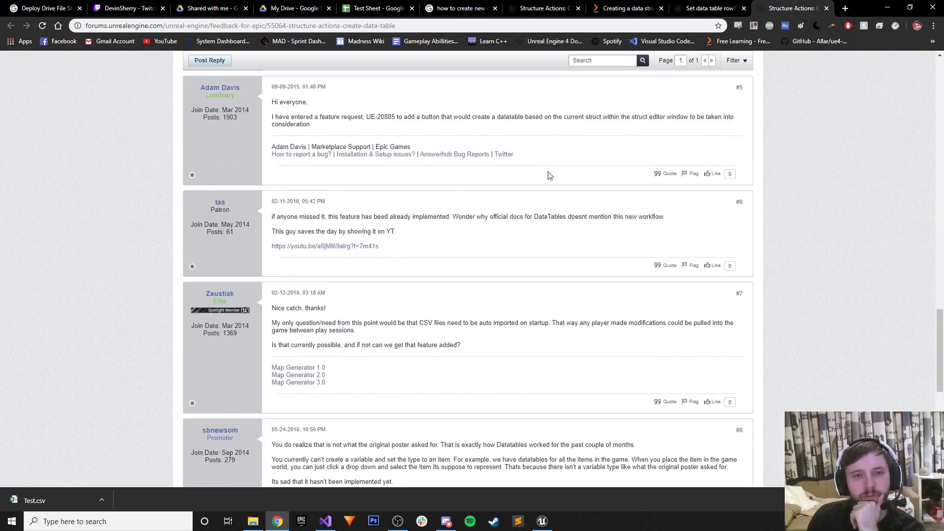
Switch between the open forum threads and close the Packt data structure page.
left_click(708, 8)
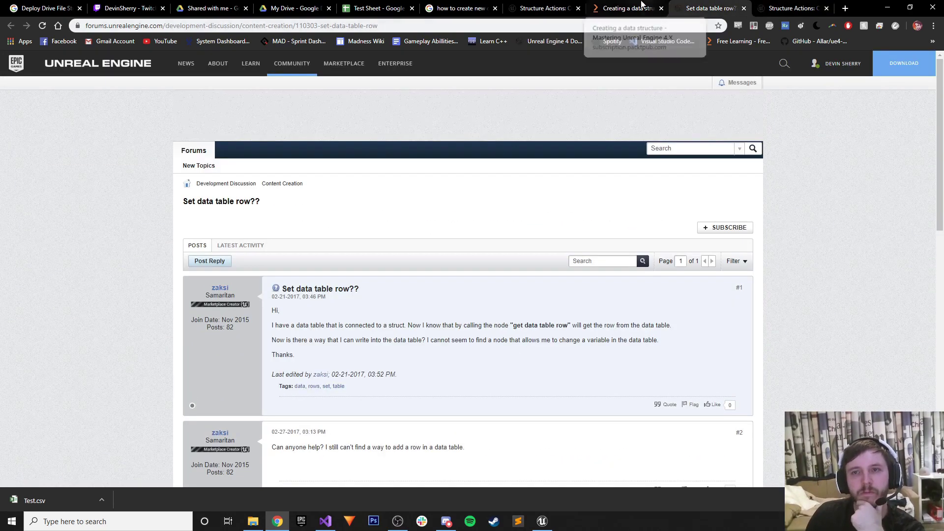
left_click(620, 8)
middle_click(620, 8)
left_click(543, 8)
left_click(624, 8)
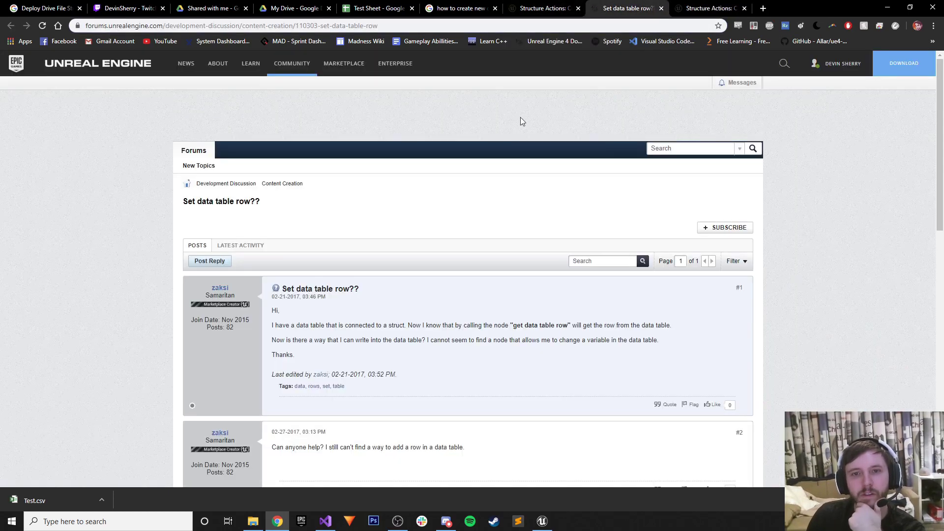
left_click(708, 8)
left_click(565, 8)
Close the Structure Actions thread, skim the remaining thread, and minimize Chrome to return to Unreal.
left_click(579, 9)
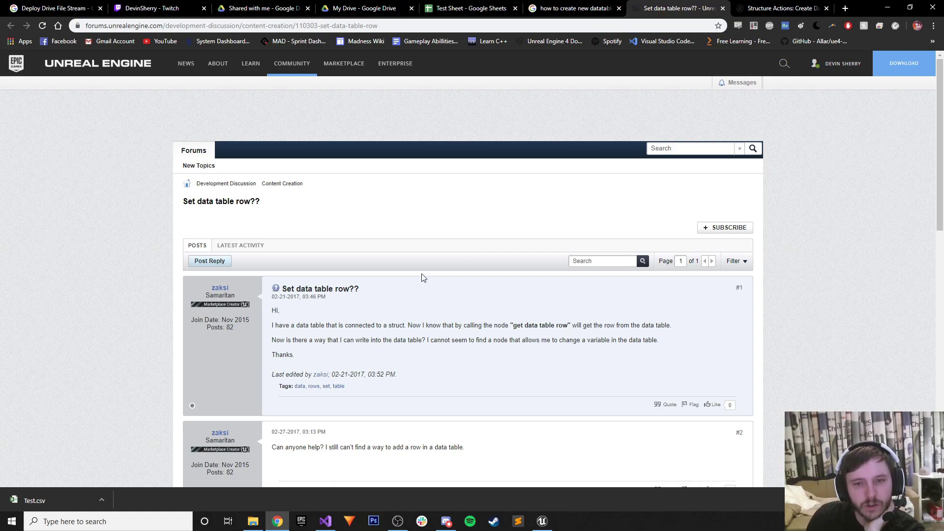
scroll(421, 276, "down", 10)
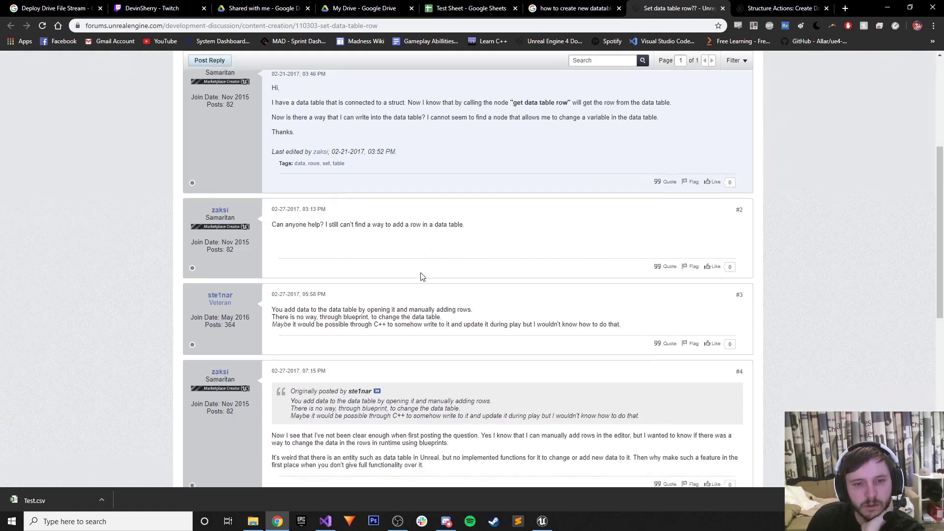
scroll(419, 273, "up", 6)
scroll(364, 351, "up", 5)
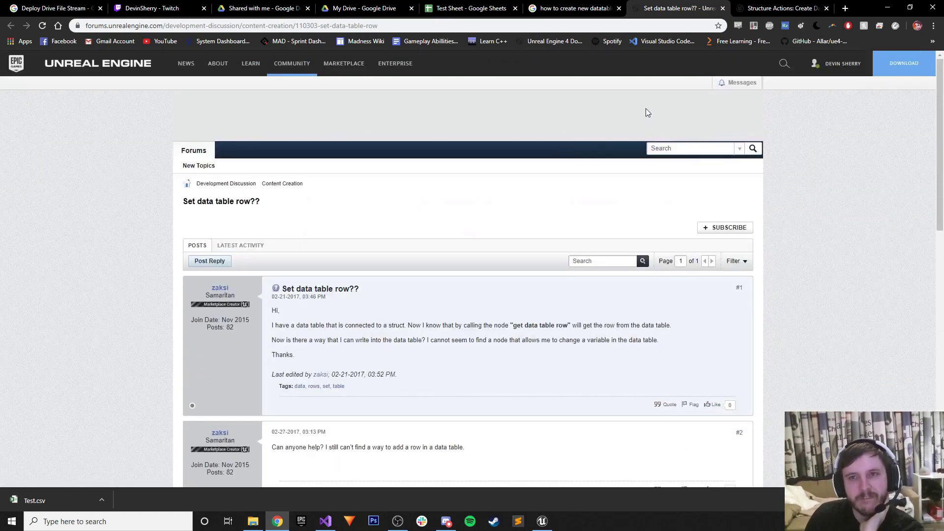
left_click(890, 9)
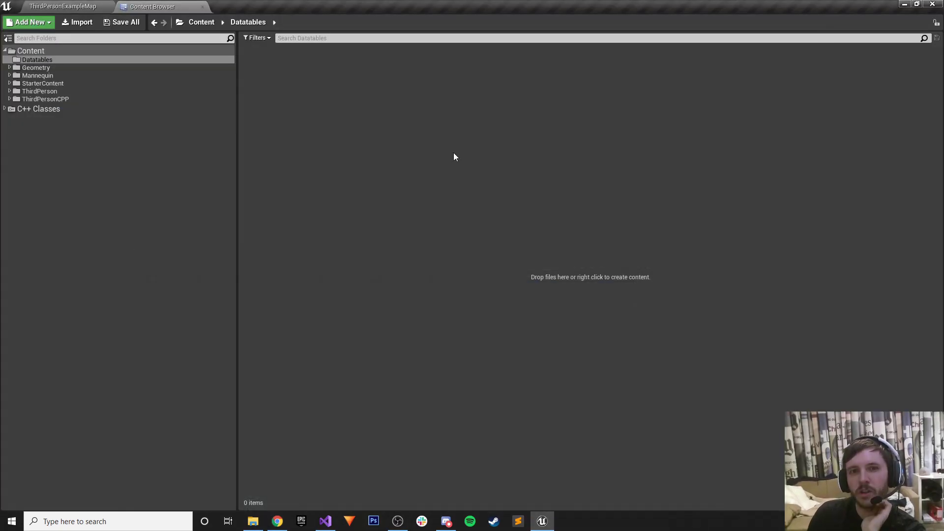
Create a Blueprint Structure named TestStructure in Datatables and open it in the structure editor.
right_click(296, 107)
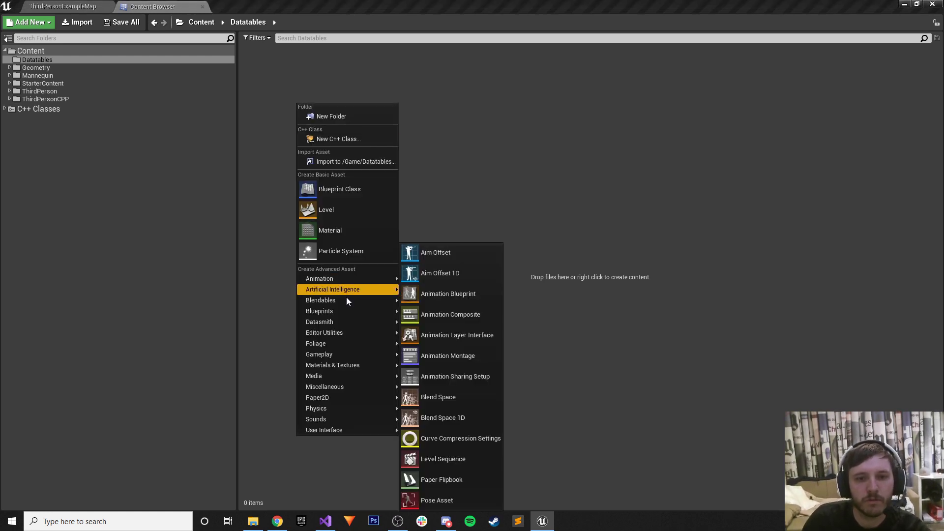
mouse_move(337, 311)
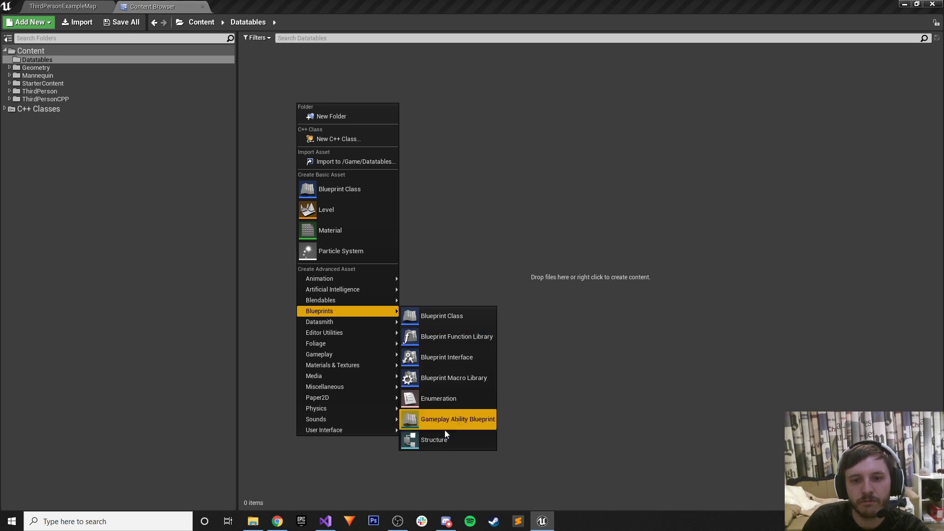
left_click(440, 438)
type("Test Stru")
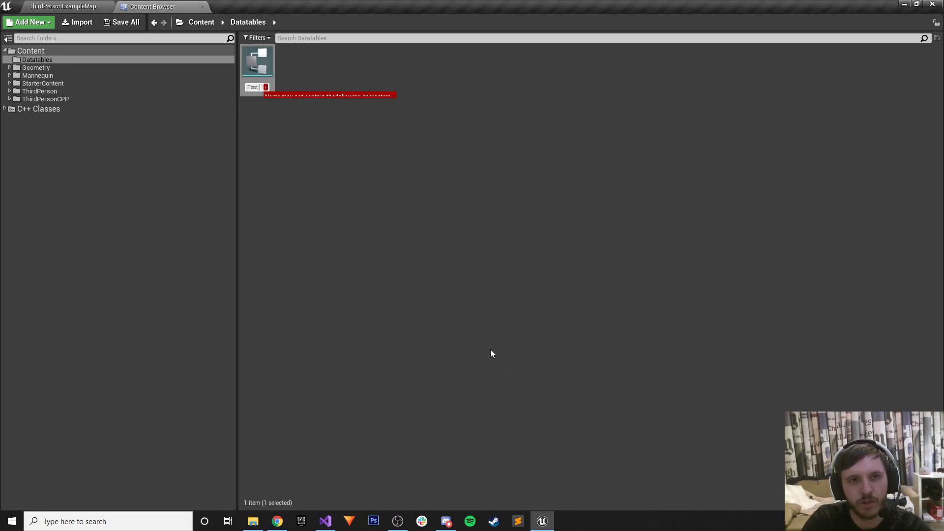
key("BackSpace")
key("BackSpace")
key("BackSpace")
key("BackSpace")
key("BackSpace")
key("BackSpace")
key("BackSpace")
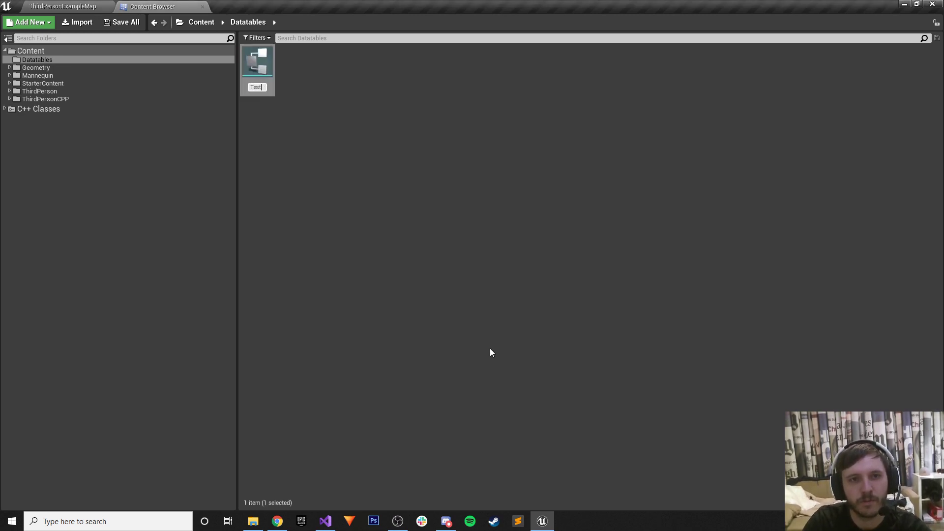
key("Return")
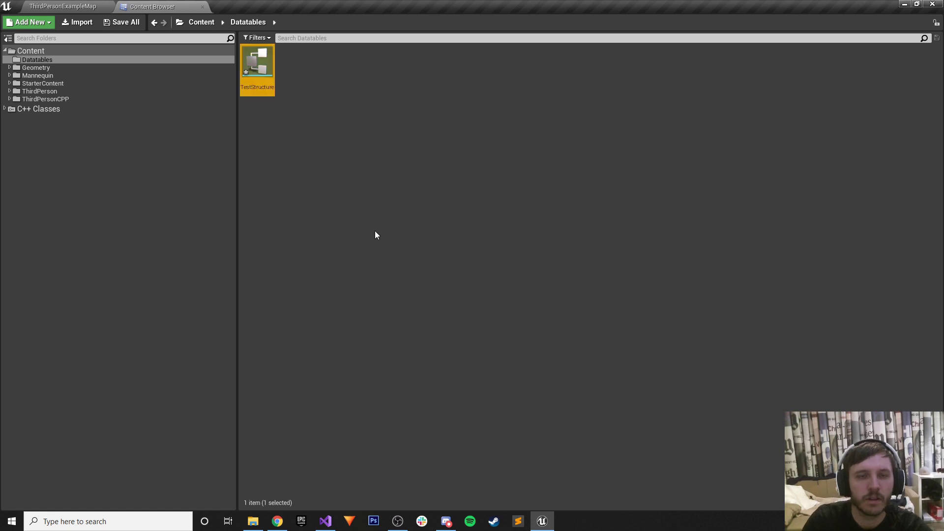
double_click(257, 62)
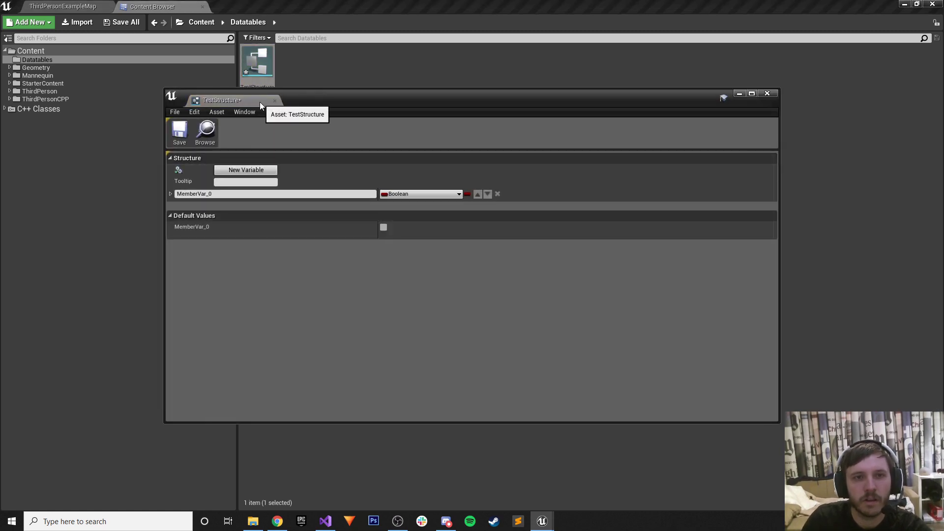
Add a second member variable and rename the two members to Name and Value.
left_click(180, 132)
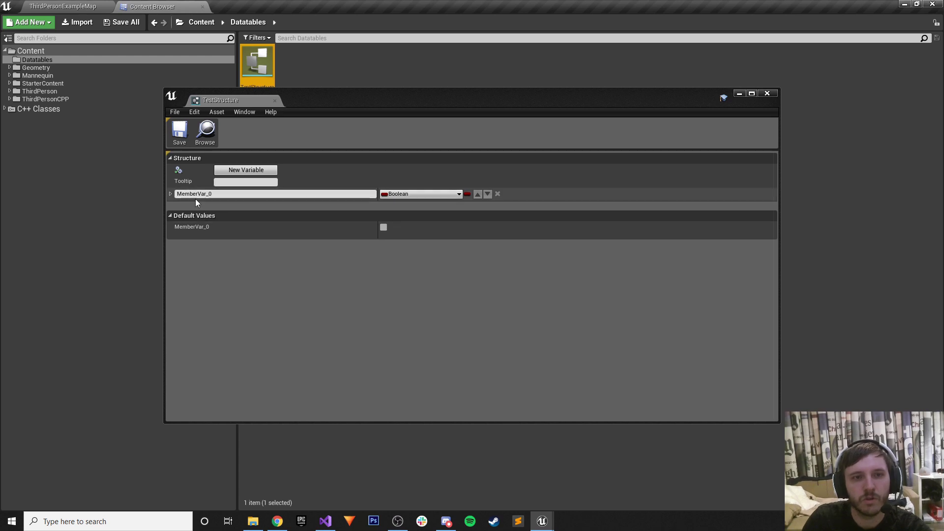
left_click(249, 170)
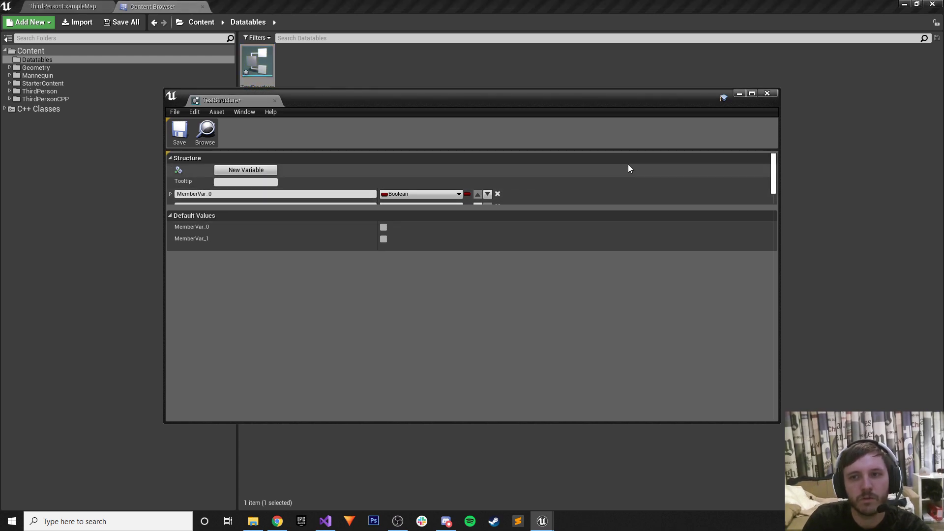
left_click(752, 93)
left_click(84, 102)
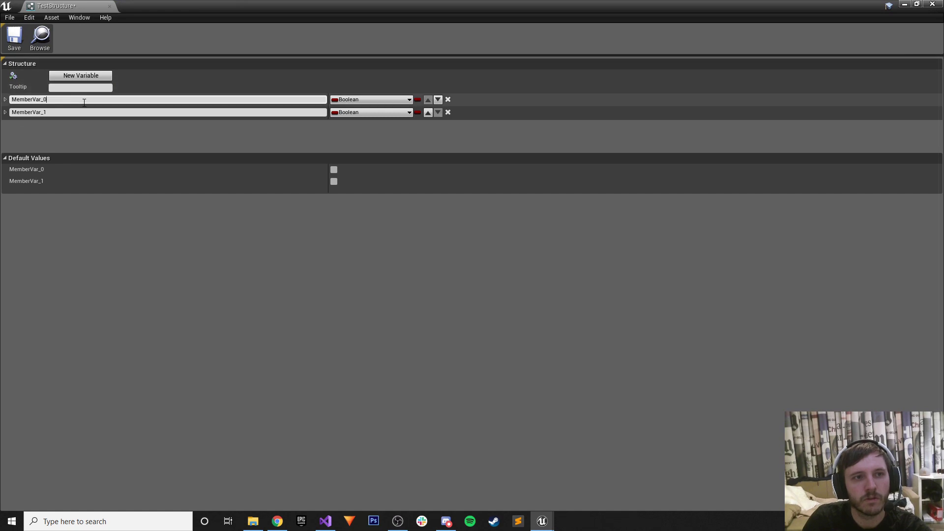
left_click_drag(33, 99, 3, 96)
type("Name")
key("Return")
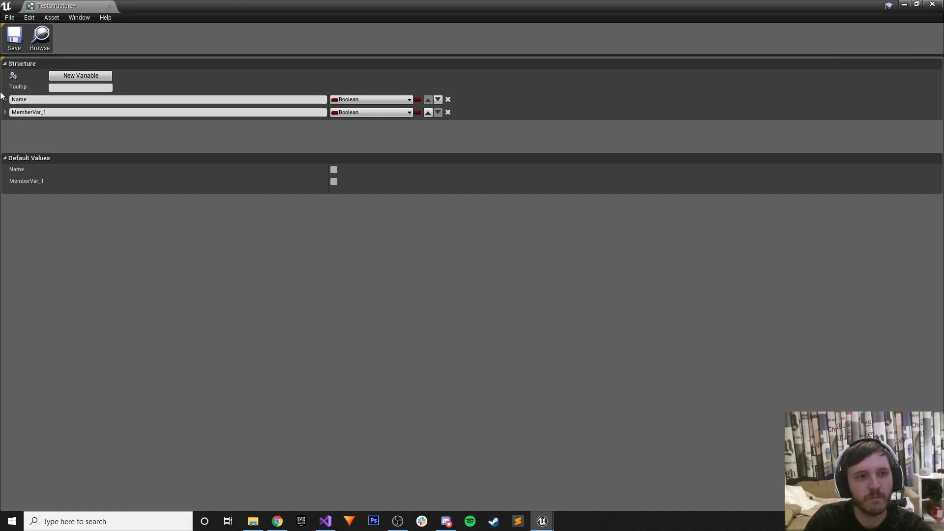
key("Tab")
type("Value")
key("Return")
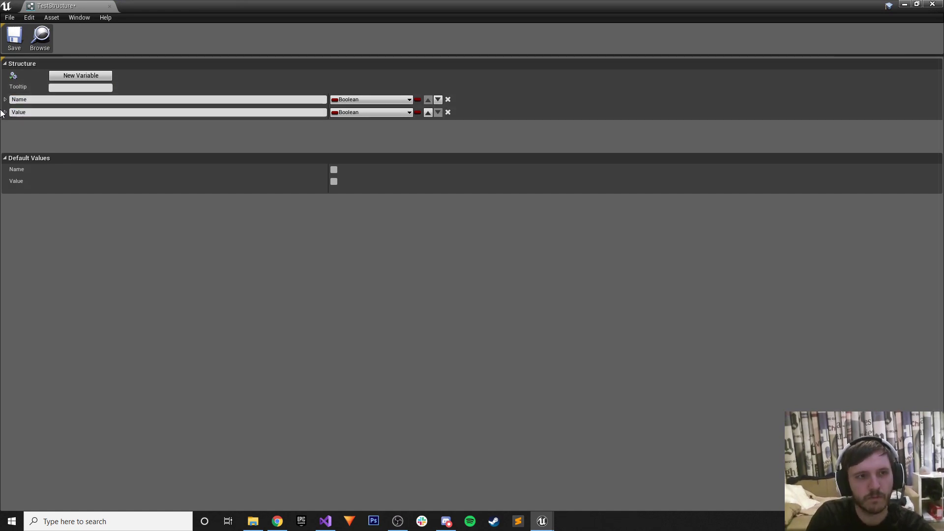
Set Name to Text and Value to Float, save the structure, and close the editor.
left_click(376, 99)
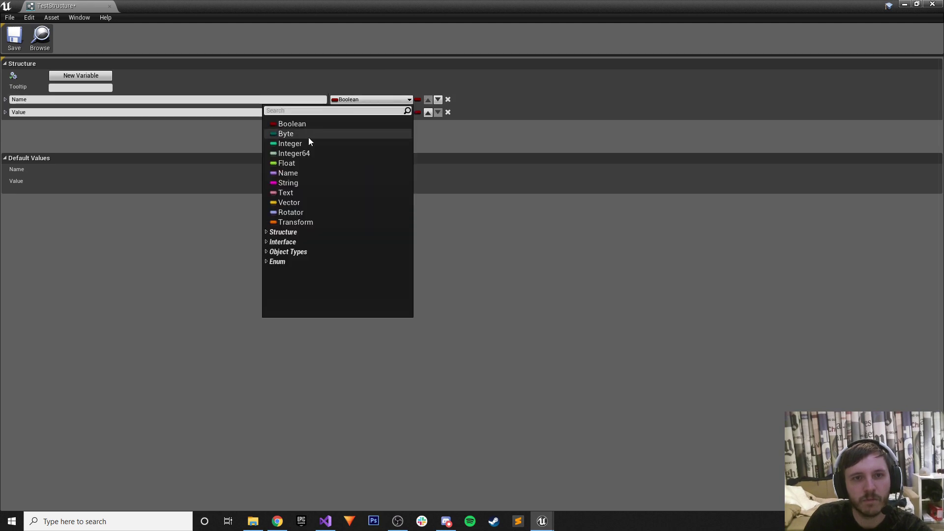
left_click(285, 193)
left_click(374, 112)
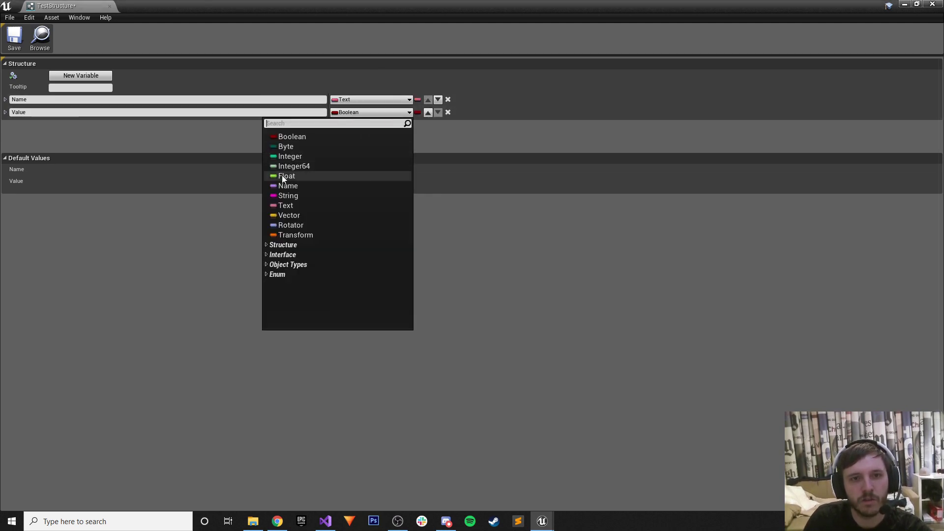
left_click(284, 175)
left_click(14, 46)
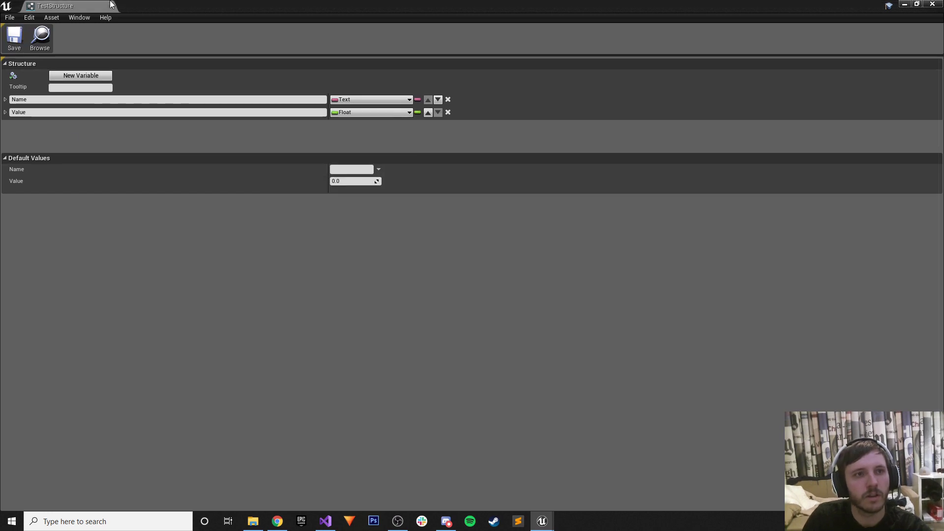
left_click(110, 6)
right_click(316, 78)
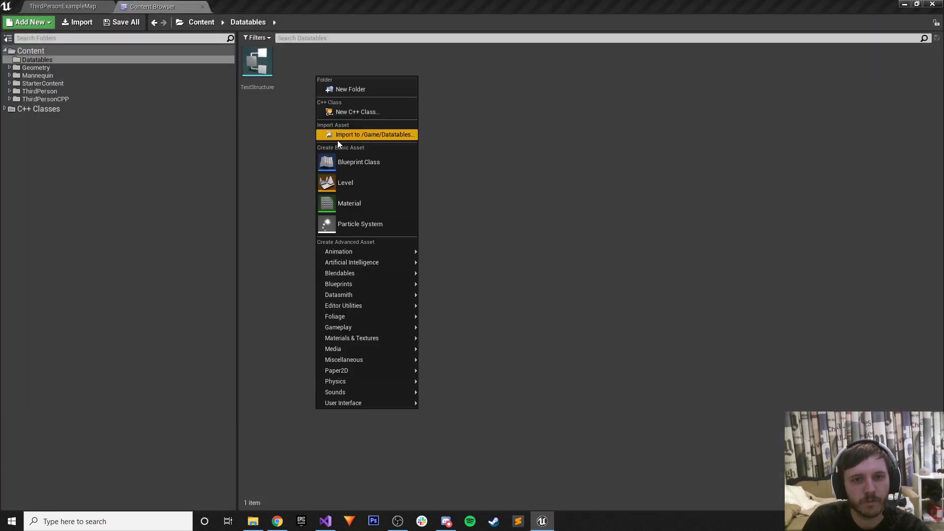
mouse_move(359, 359)
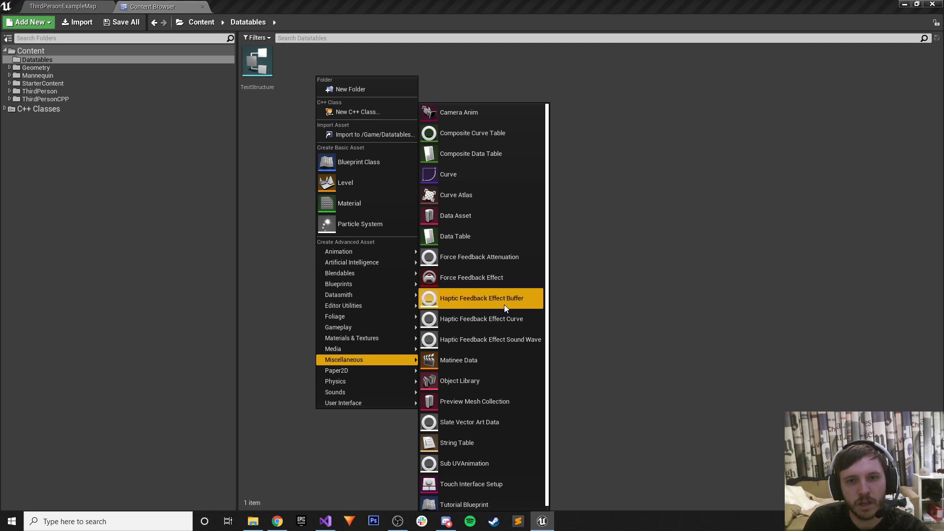
left_click(474, 237)
left_click(434, 245)
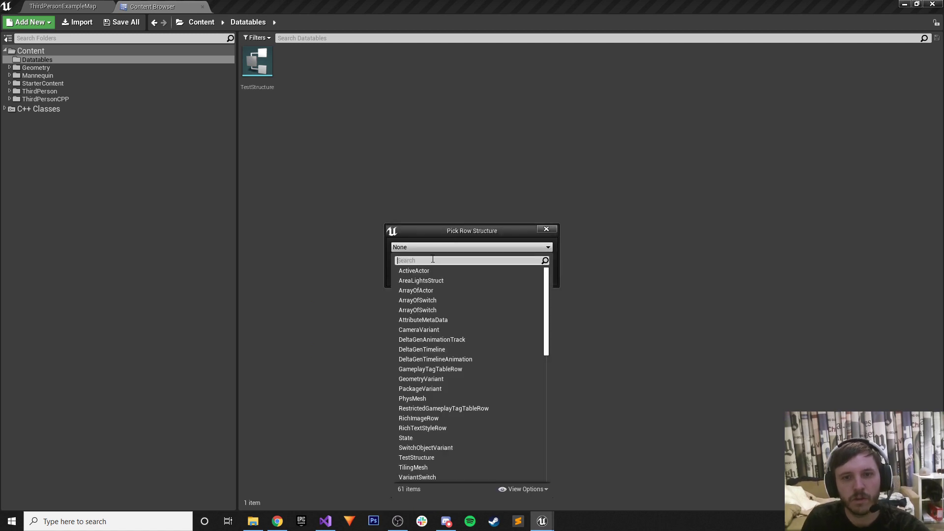
type("test")
left_click(421, 271)
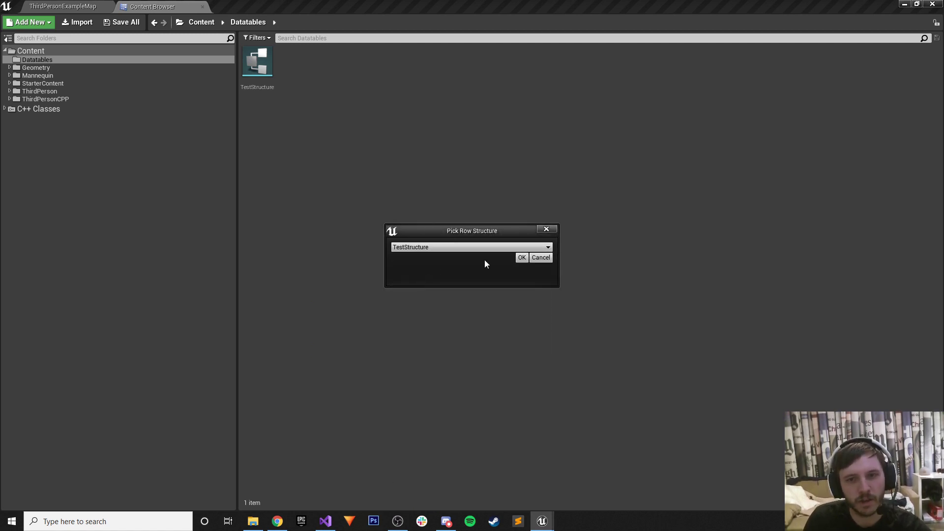
left_click(521, 256)
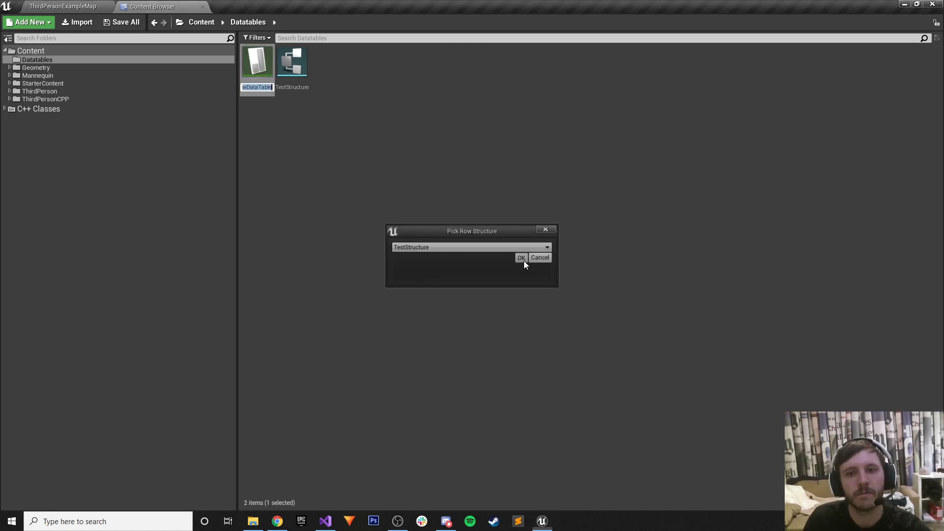
double_click(258, 67)
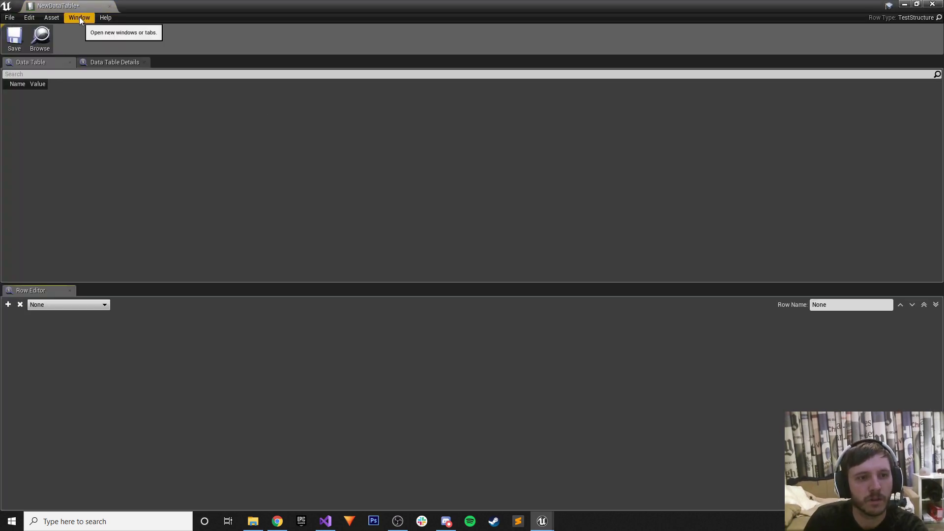
left_click(109, 6)
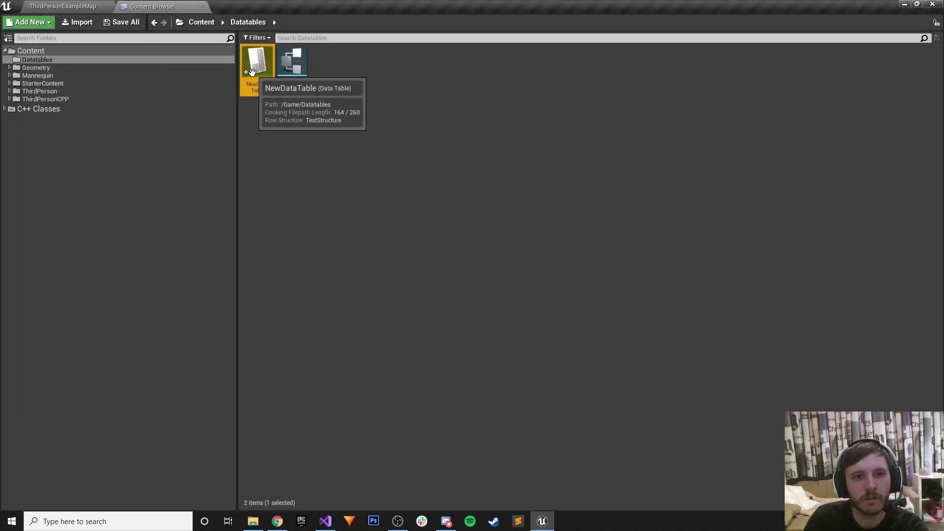
key("Delete")
left_click(419, 418)
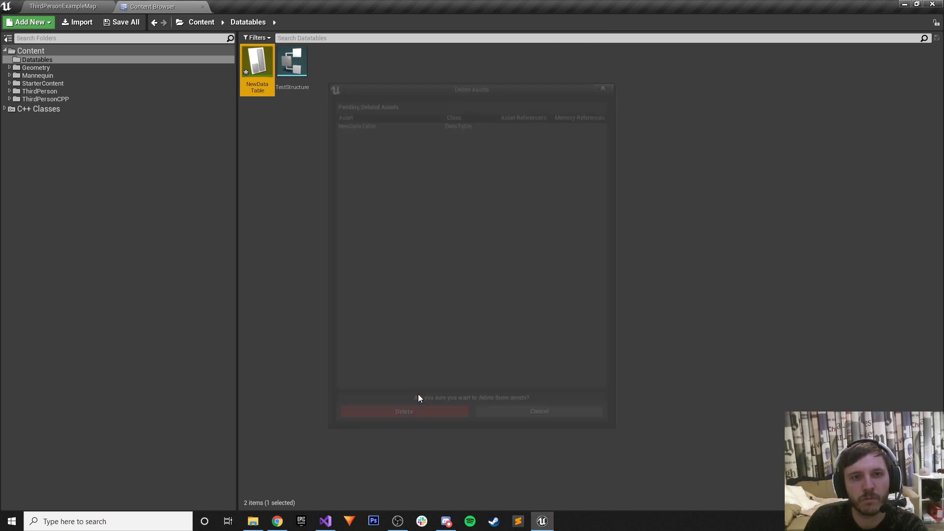
right_click(276, 123)
Import Test.csv into /Game/Datatables as a DataTable using TestStructure as the row type.
left_click(302, 181)
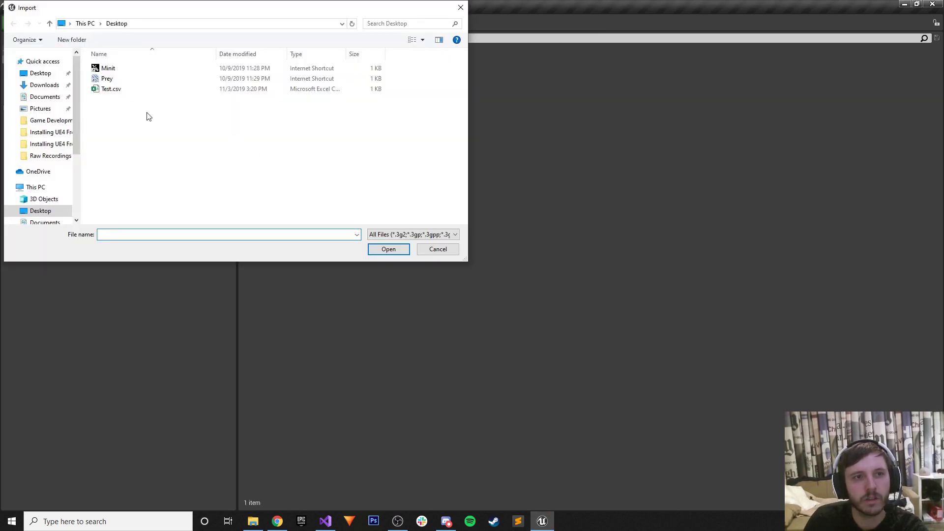
left_click(147, 89)
left_click(388, 249)
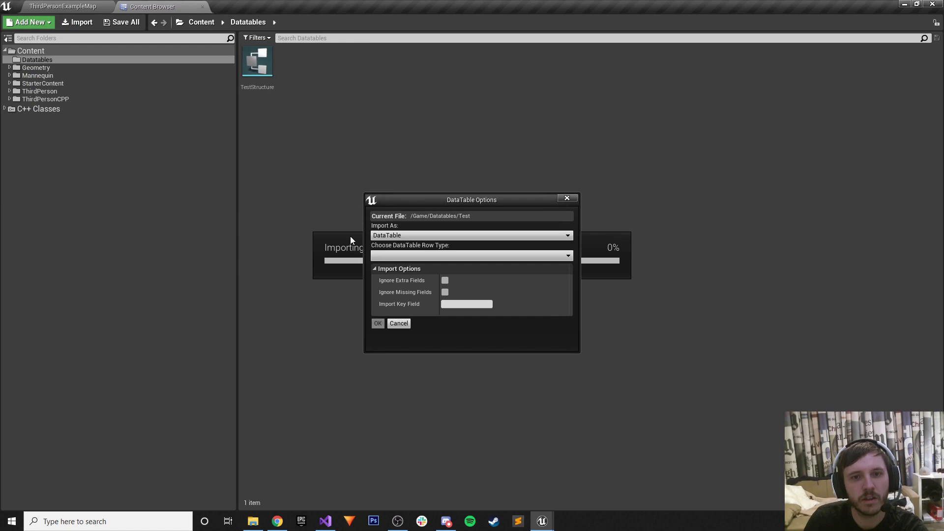
left_click(389, 235)
left_click(389, 244)
left_click(391, 257)
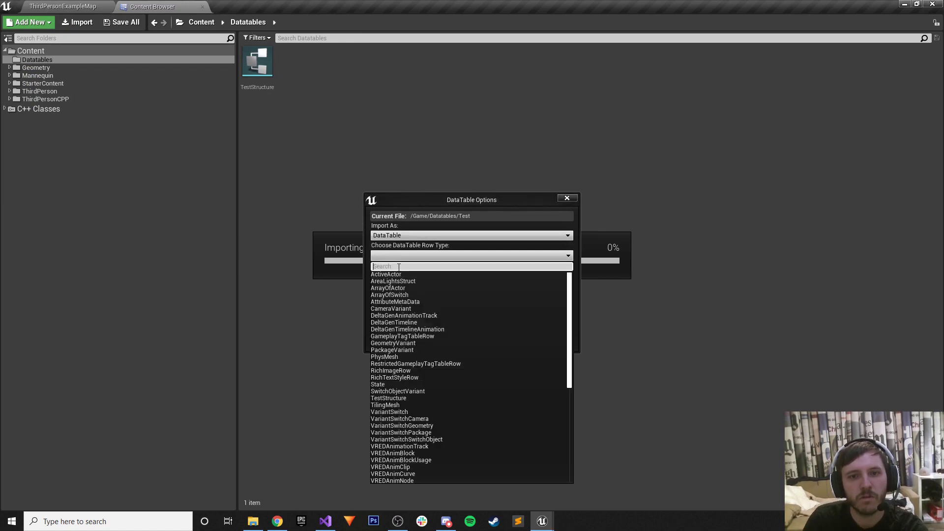
type("test")
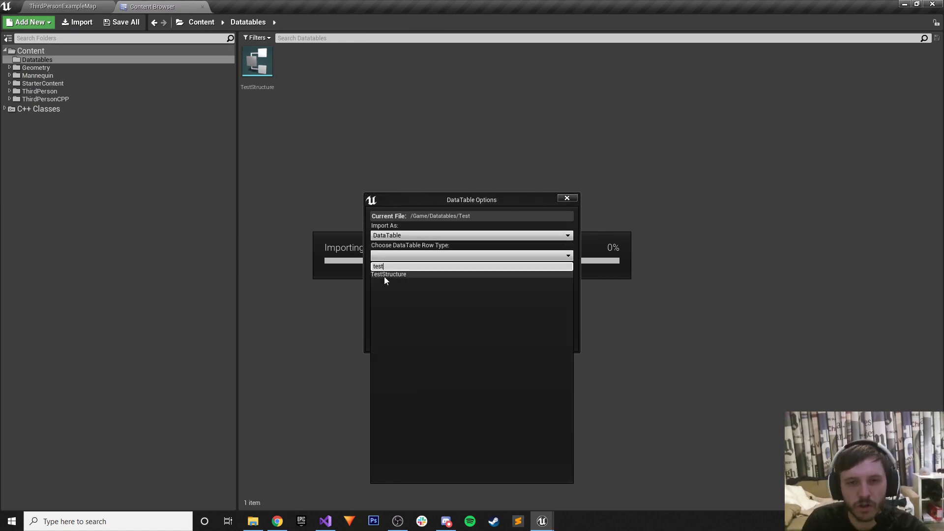
left_click(384, 275)
left_click(378, 323)
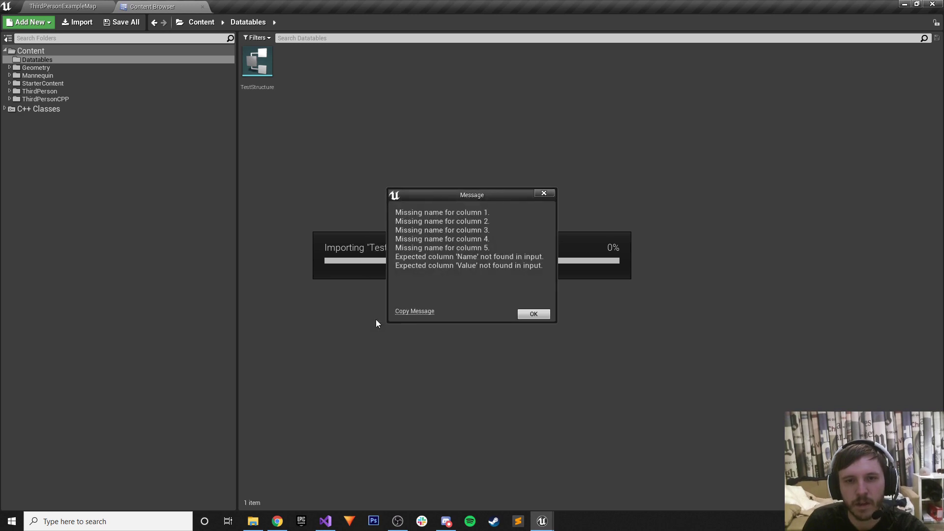
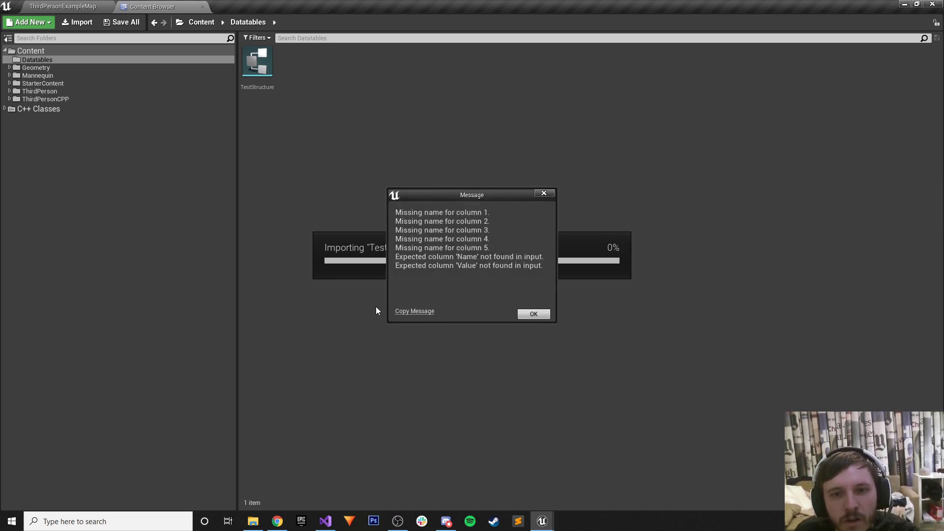
Accept the import warnings so the Test data table appears in Datatables.
left_click(533, 315)
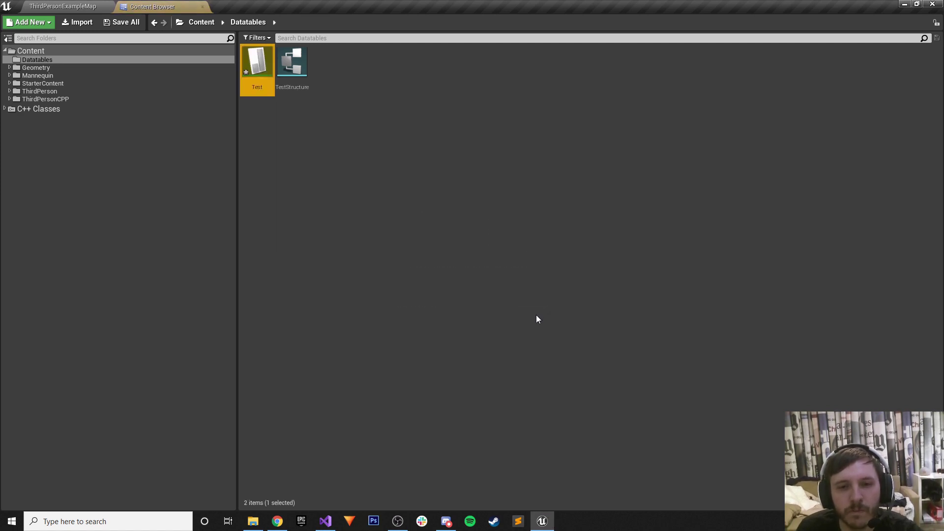
Open the Test data table, widen its Value column, and inspect the Jump and Attack rows.
double_click(260, 55)
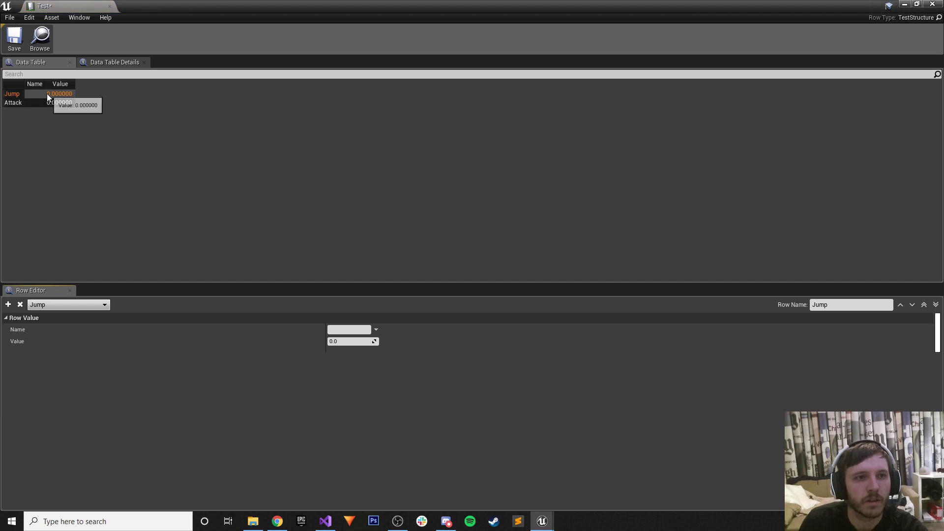
left_click_drag(75, 84, 195, 85)
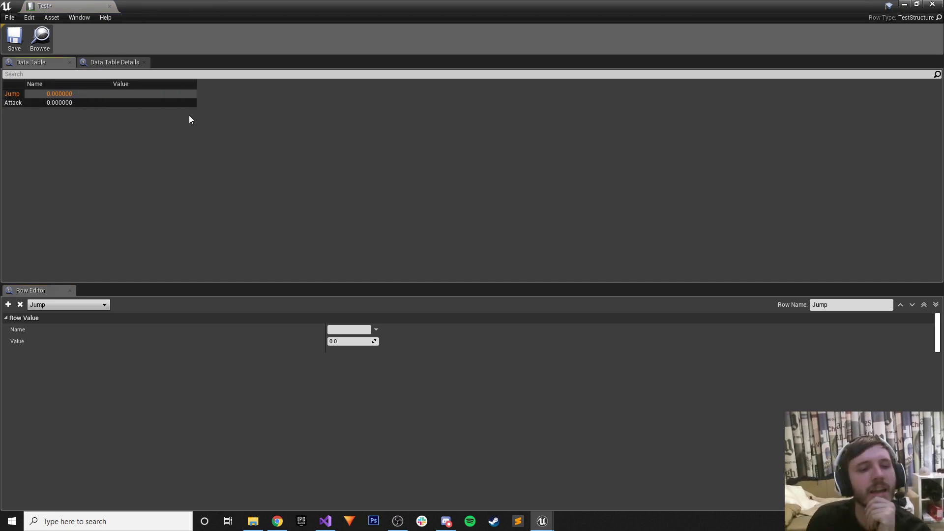
left_click(10, 103)
left_click(10, 96)
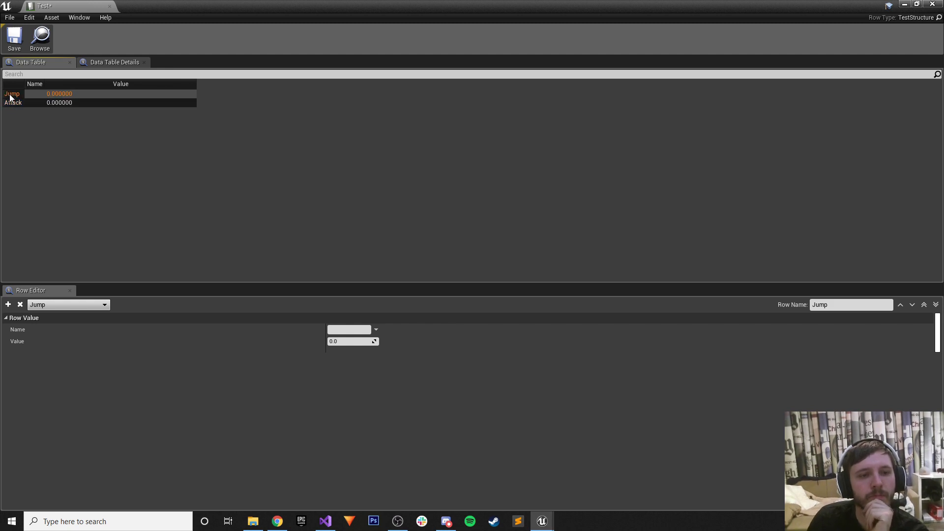
left_click(13, 94)
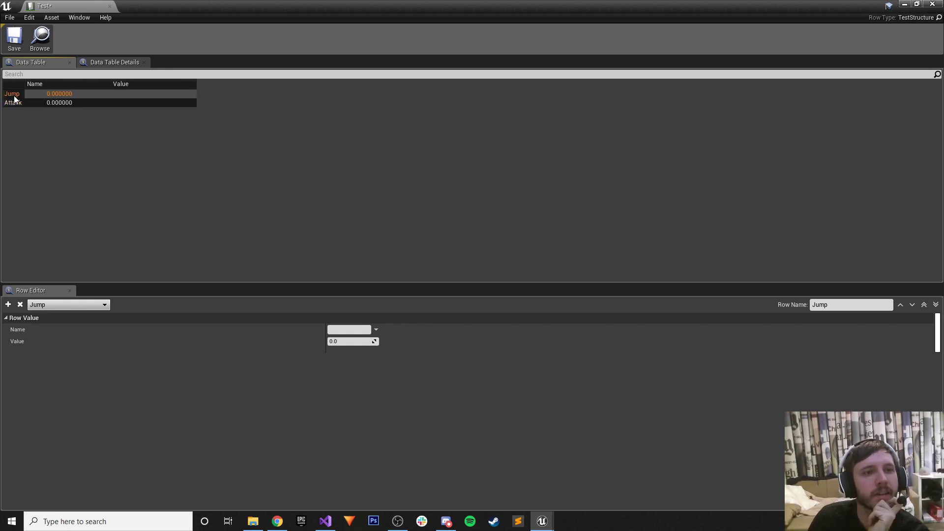
Check the Data Table Details, then save and close the Test table editor.
left_click(103, 64)
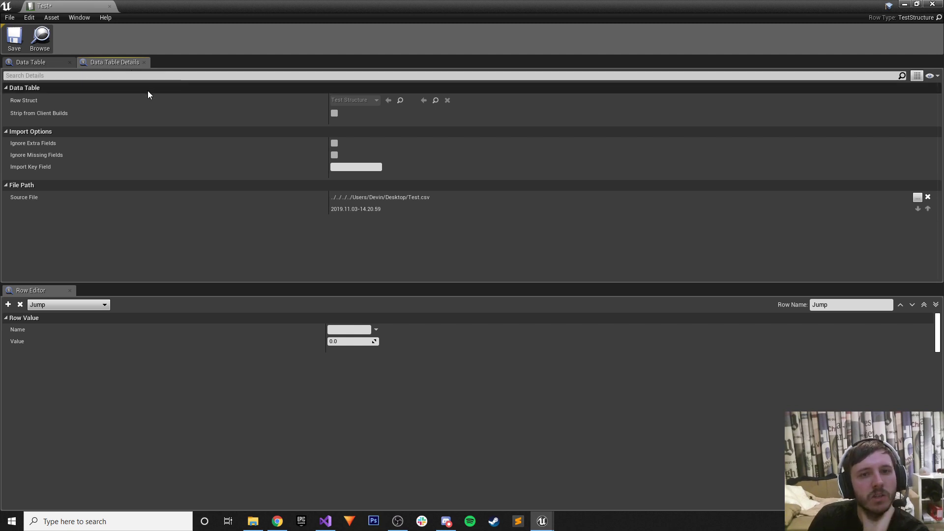
mouse_move(41, 114)
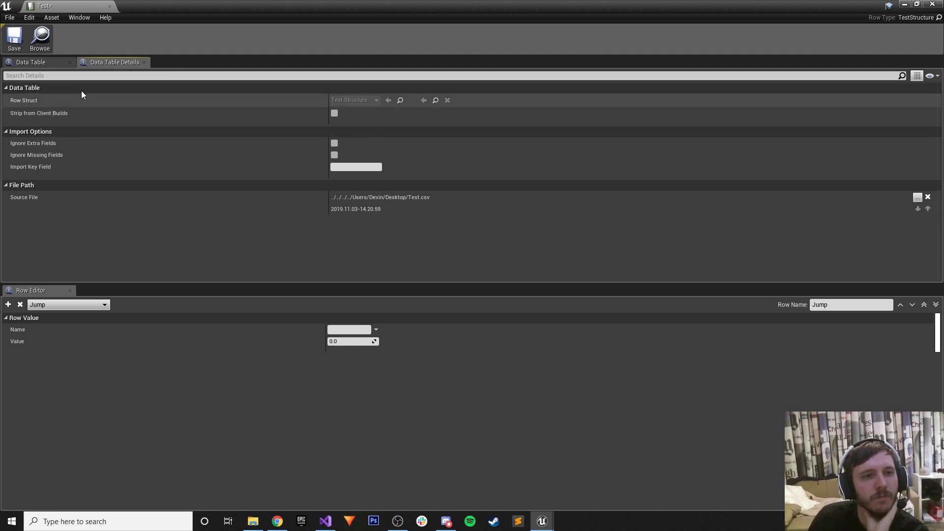
left_click(26, 63)
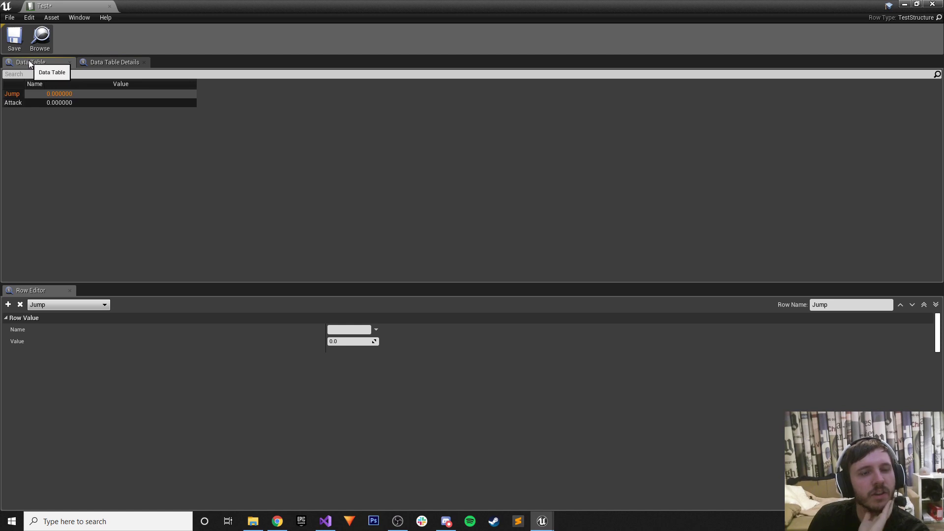
left_click(15, 37)
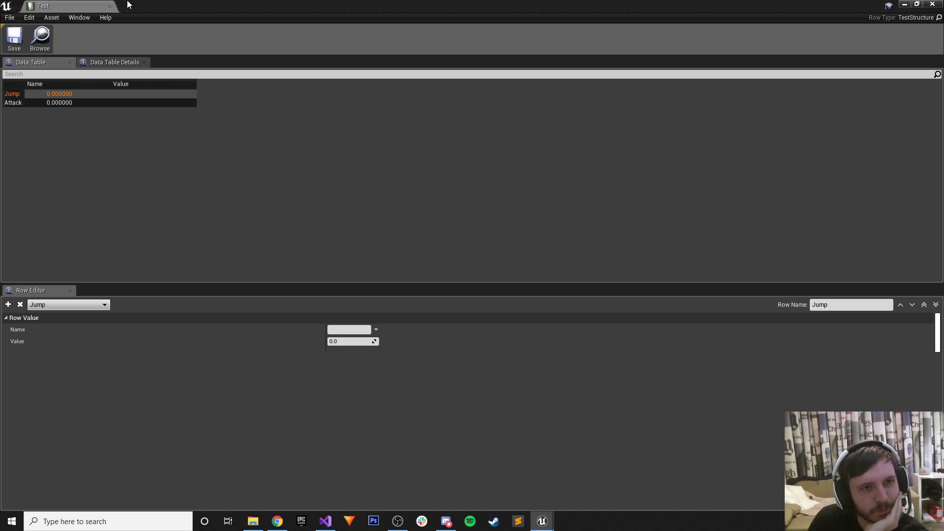
left_click(110, 6)
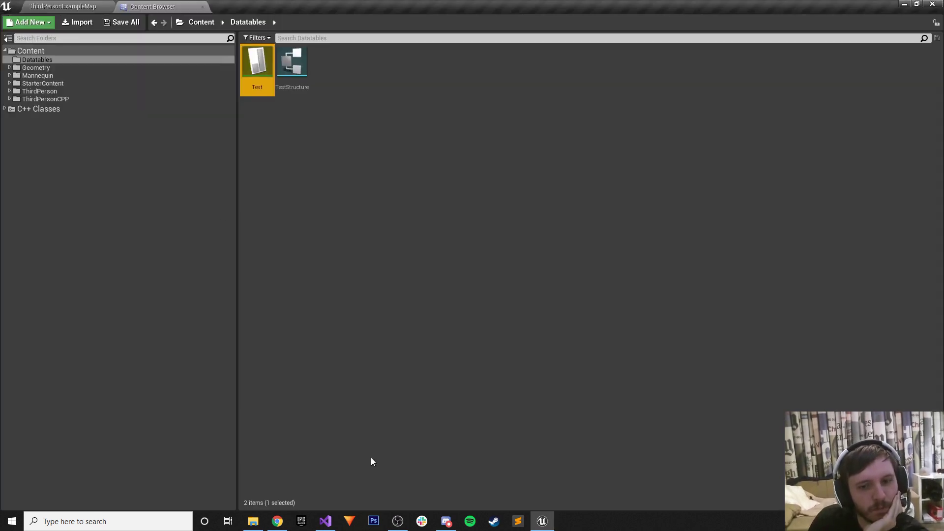
Glance at the Test Sheet spreadsheet, then reimport the Test data table from its CSV.
left_click(278, 521)
left_click(491, 8)
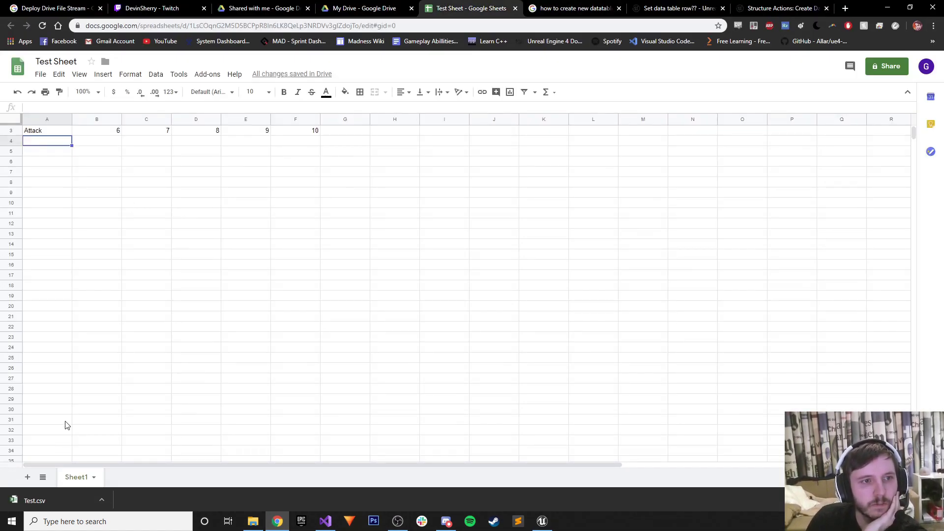
left_click(543, 518)
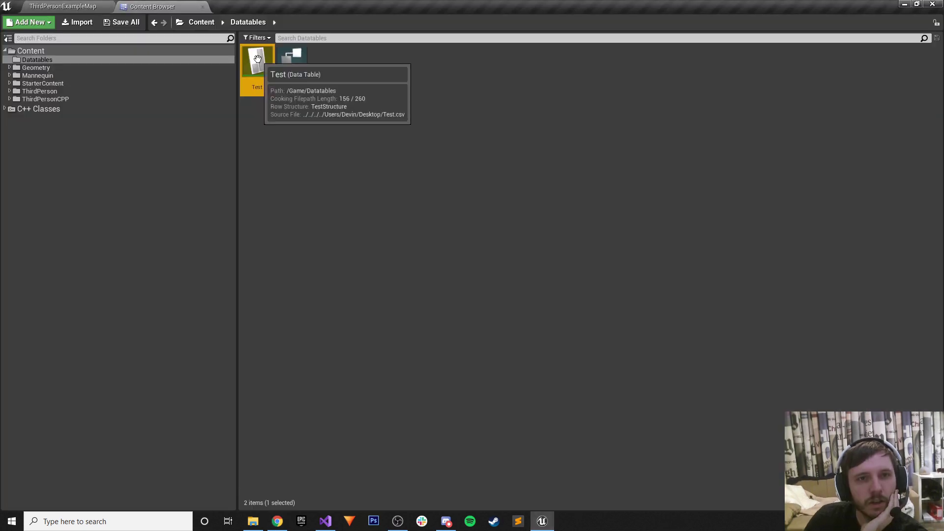
right_click(259, 61)
left_click(288, 118)
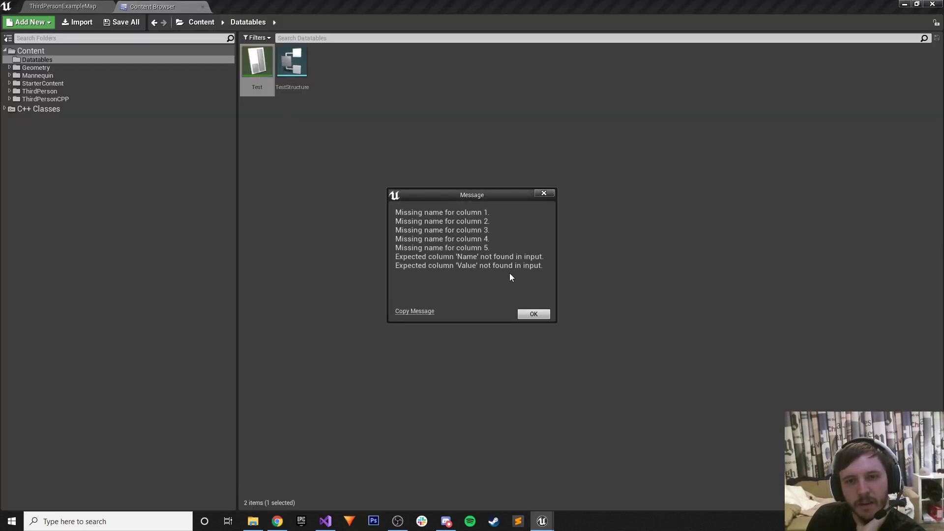
Dismiss Unreal's missing-columns message and type Name into cell A1 of the sheet.
left_click(535, 314)
left_click(543, 521)
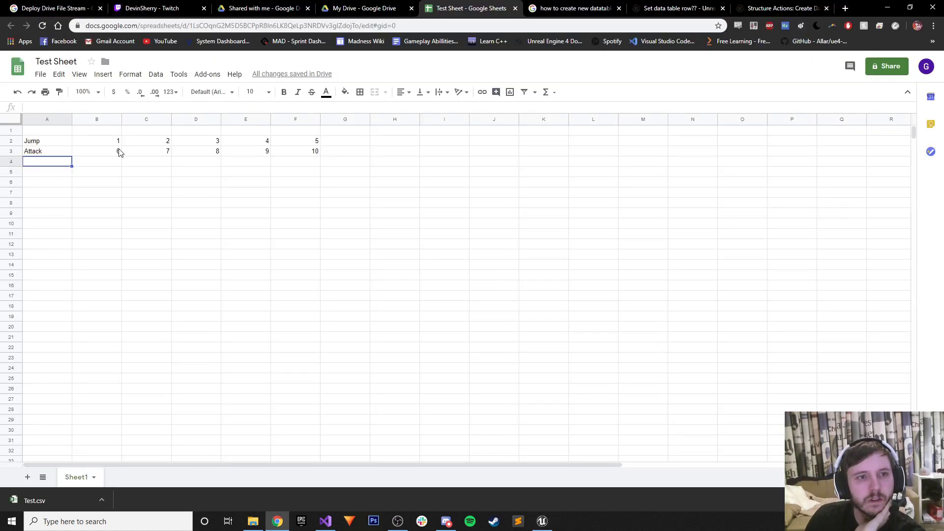
left_click(48, 132)
left_click(42, 143)
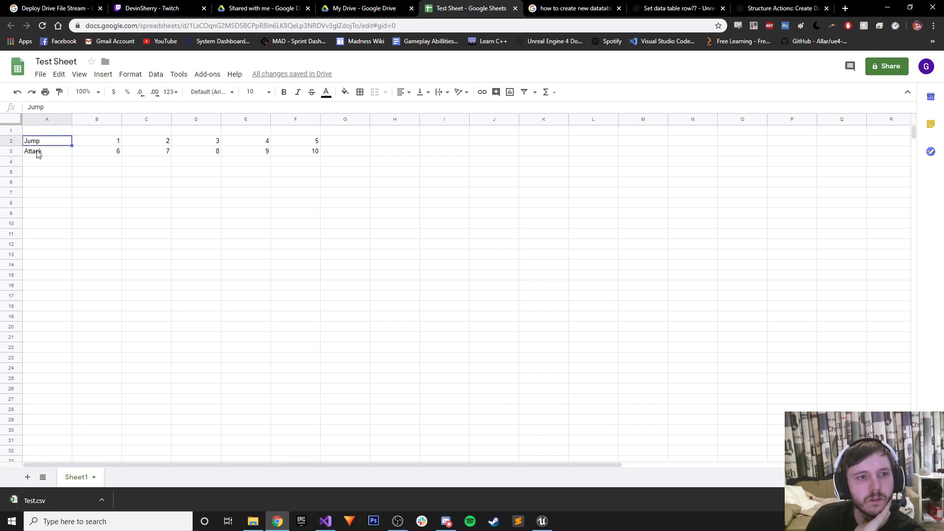
left_click(39, 153)
left_click(41, 134)
left_click(43, 166)
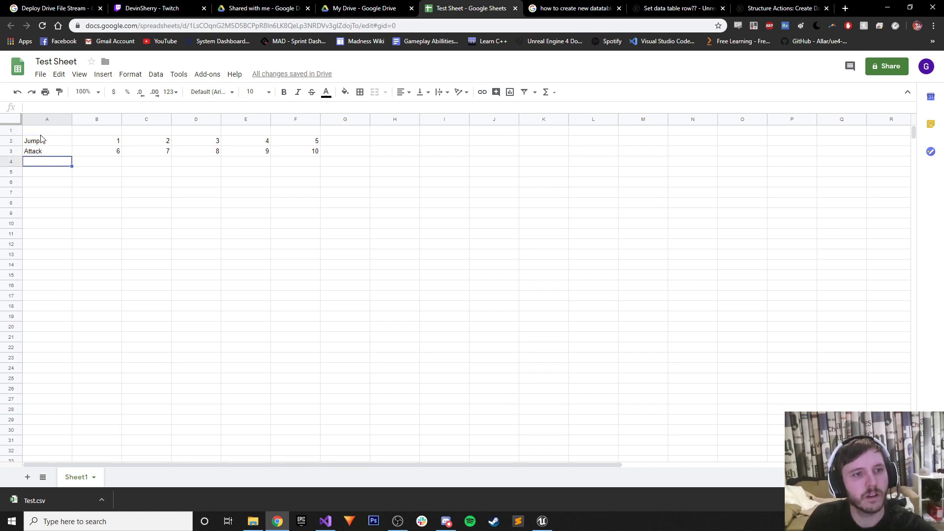
left_click(41, 131)
type("Name")
Fill column A with filler names: ASDD in A1, SDA in A3, ASDAS in A4.
left_click(43, 164)
left_click(46, 132)
type("AS")
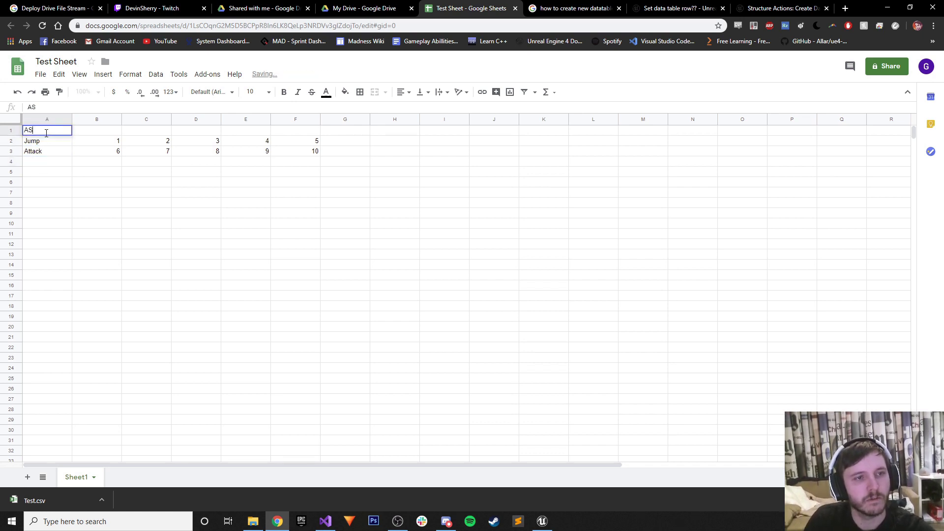
type("DD")
left_click(47, 154)
type("SDA")
left_click(46, 162)
type("ASDAS")
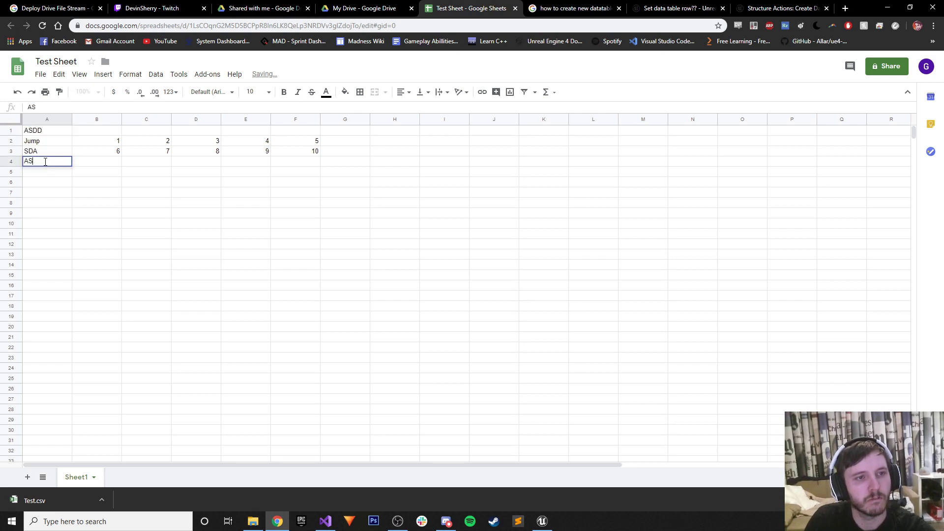
left_click(39, 173)
type("ASDD")
left_click(138, 180)
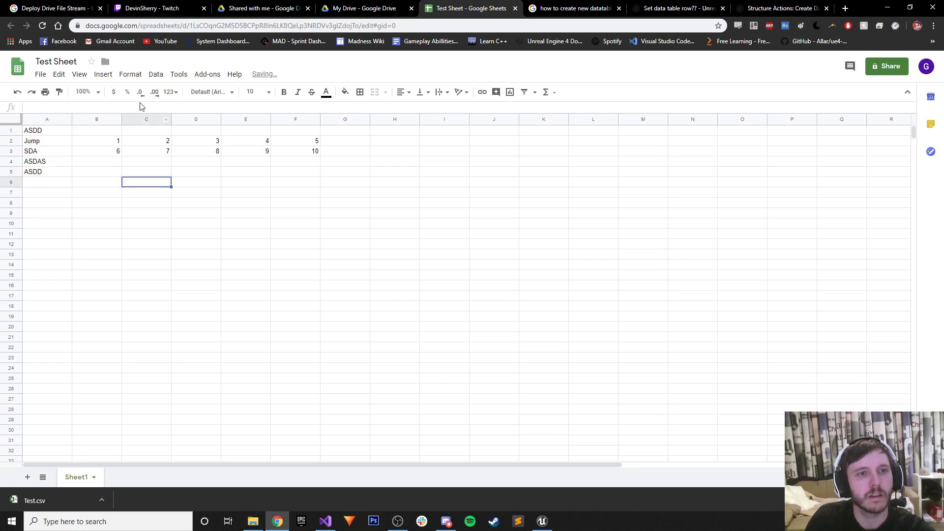
Download the sheet as comma-separated values, replacing Test.csv on the Desktop.
left_click(40, 74)
mouse_move(59, 75)
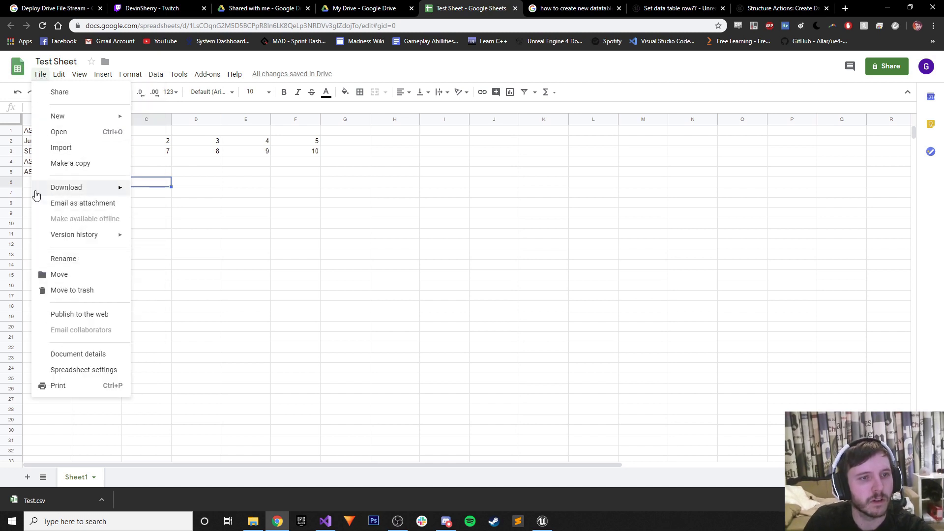
mouse_move(77, 186)
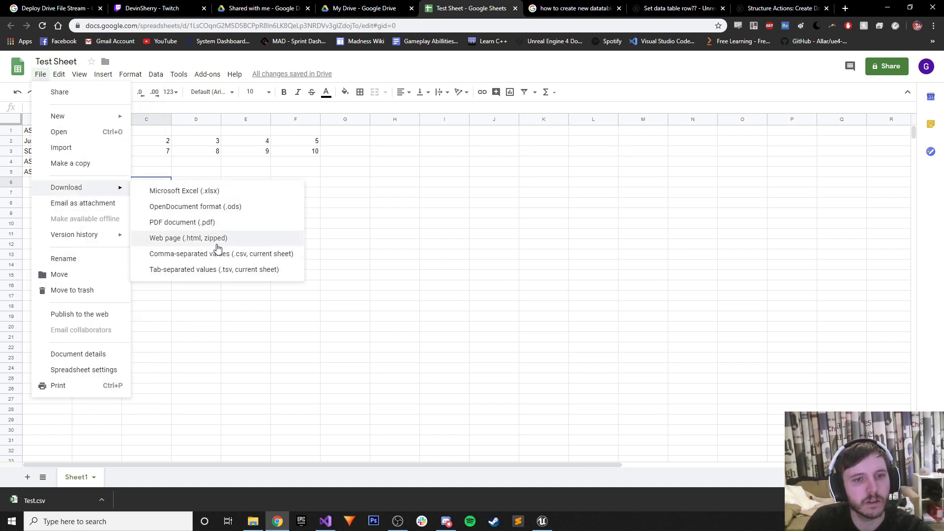
left_click(240, 251)
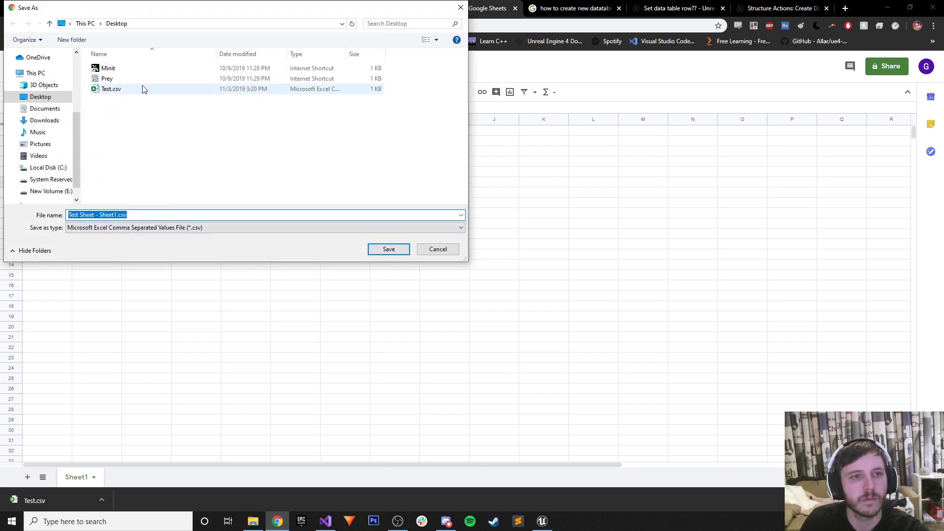
left_click(140, 89)
left_click(388, 249)
left_click(499, 265)
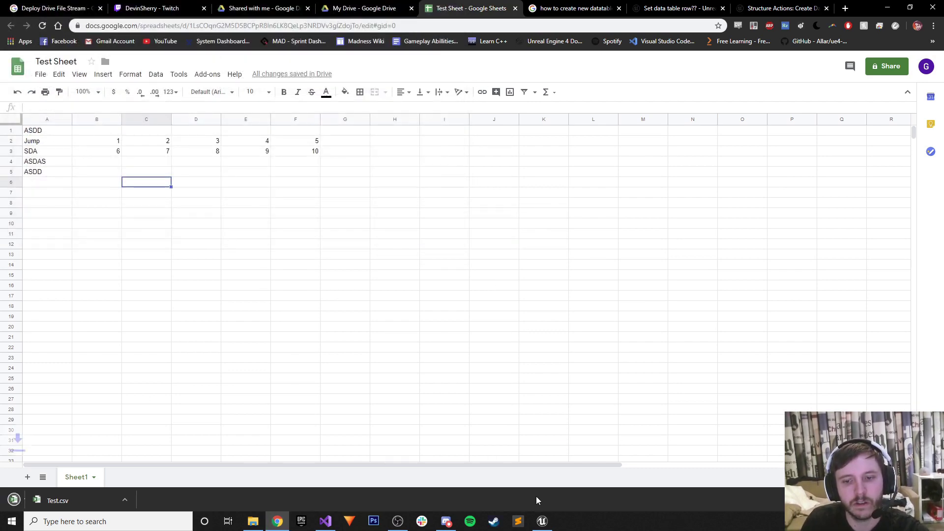
left_click(542, 521)
Reimport Test from the updated CSV, open it showing Jump, SDA, ASDAS, ASDD, and save.
right_click(251, 58)
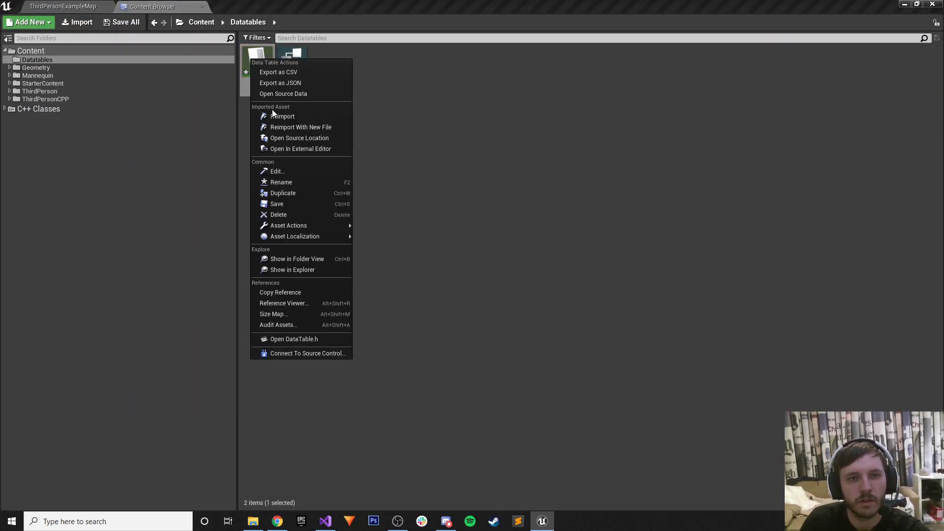
left_click(285, 204)
right_click(255, 64)
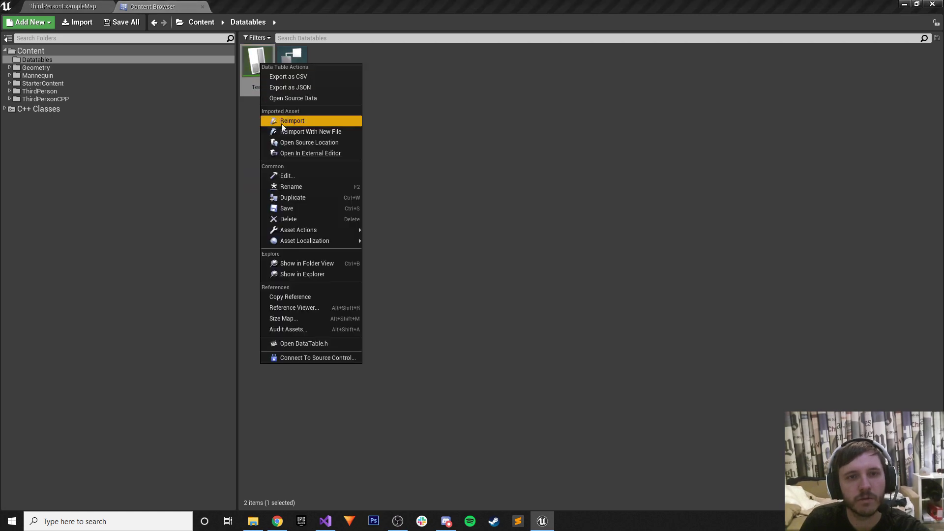
left_click(281, 123)
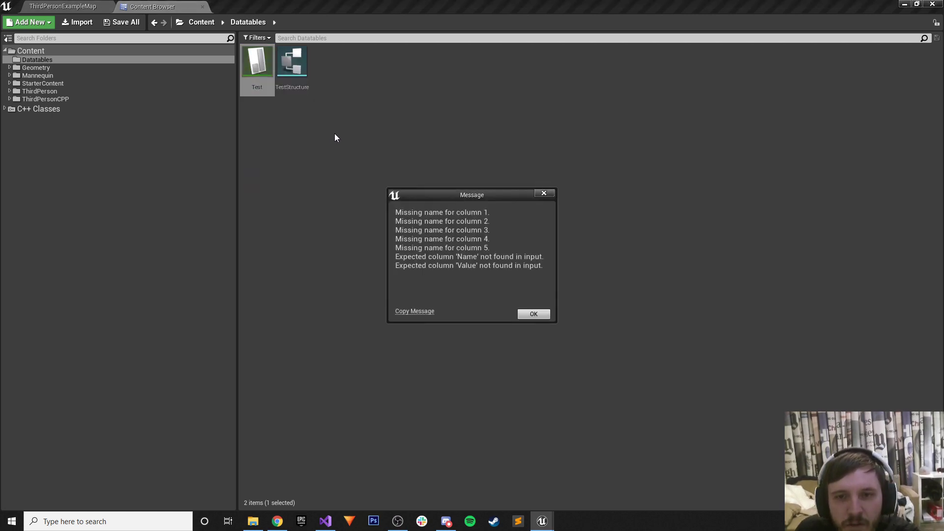
left_click(524, 317)
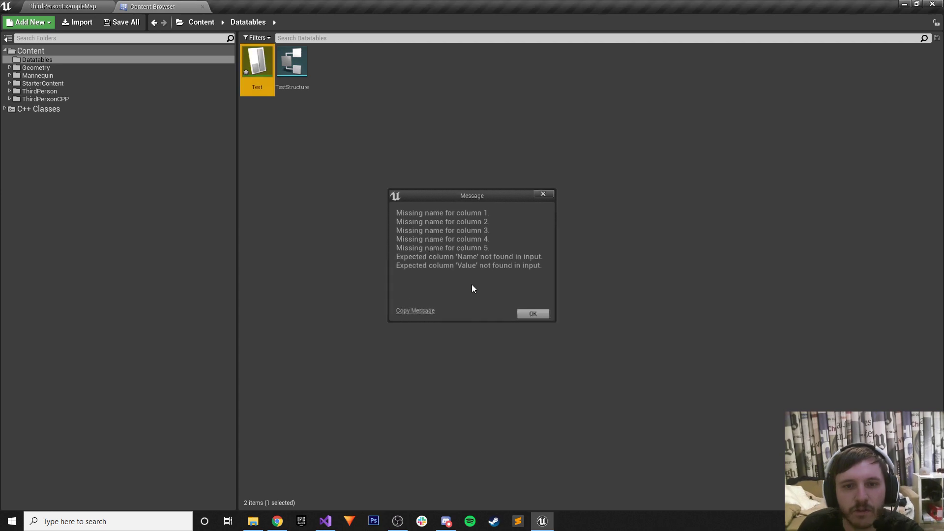
double_click(257, 61)
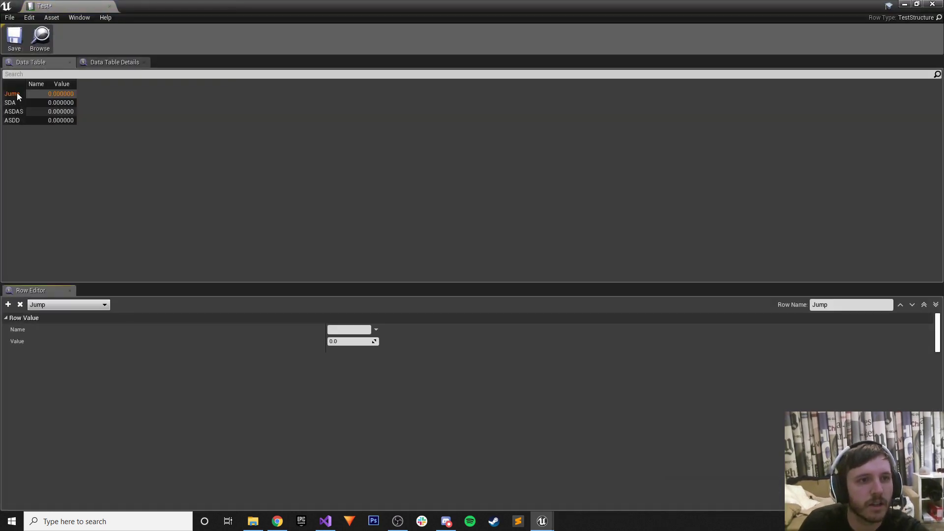
left_click(543, 520)
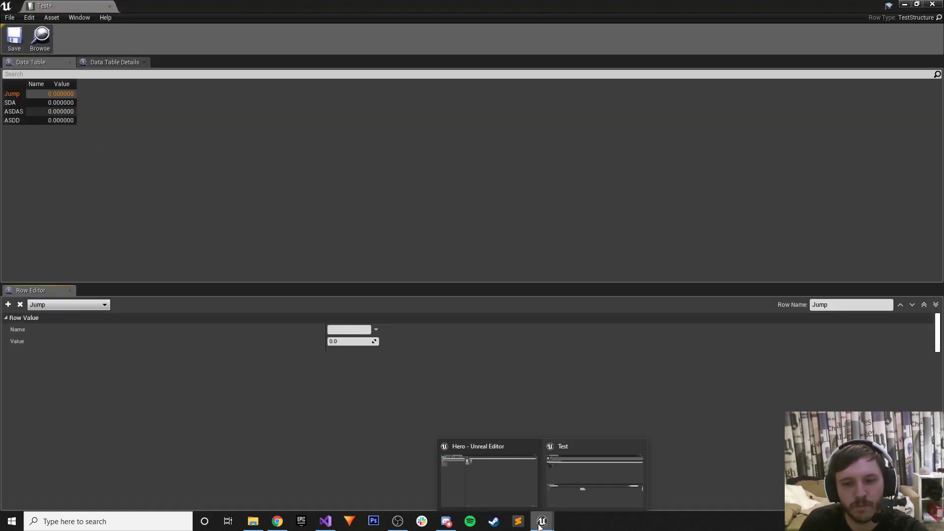
left_click_drag(79, 6, 284, 4)
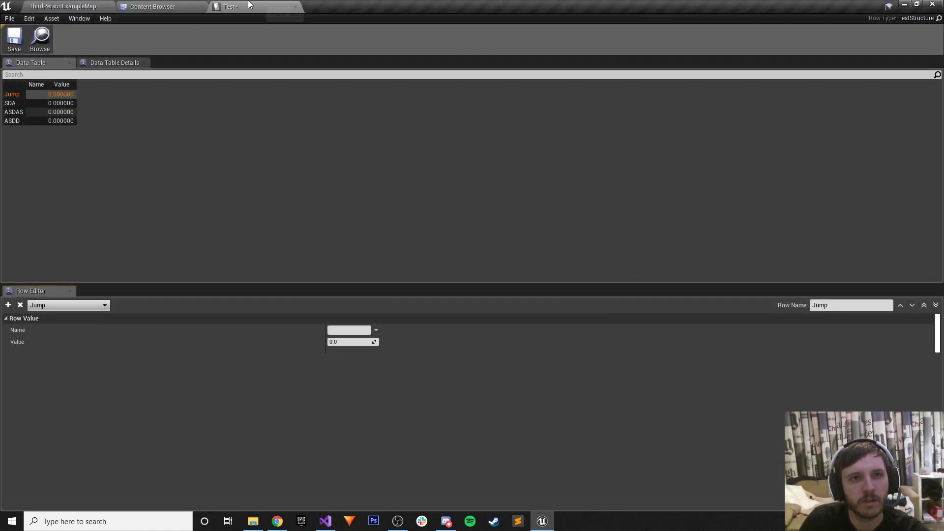
left_click(14, 39)
Clear A1, move ASDD down to A6, and name A5 ASDSAD.
left_click(276, 521)
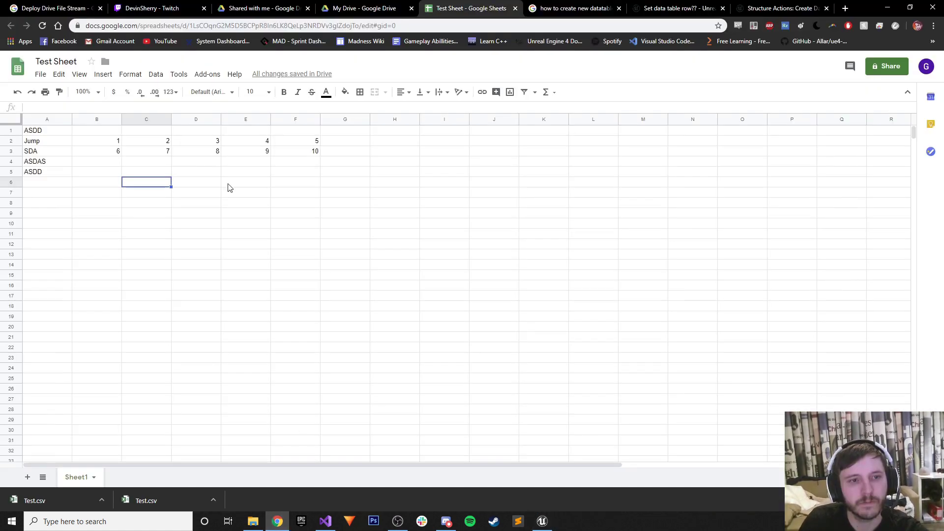
left_click(54, 133)
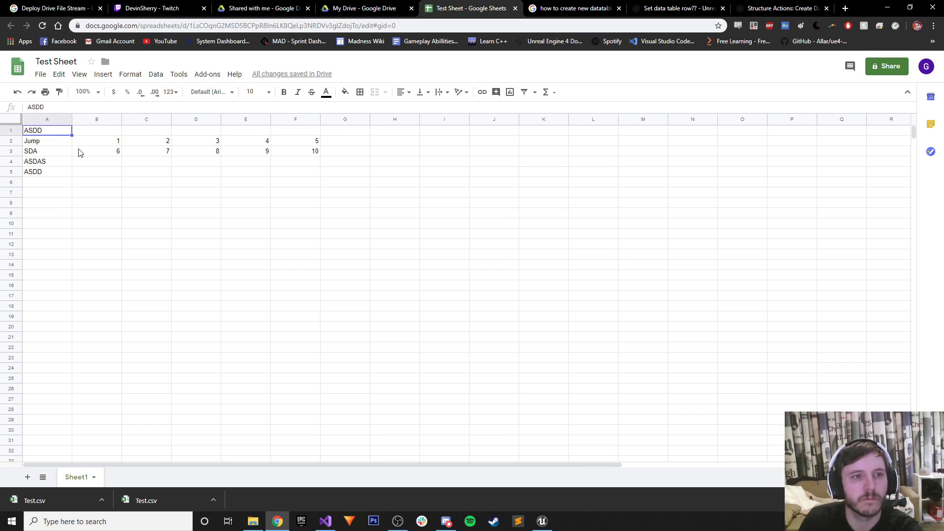
key("Delete")
left_click(44, 175)
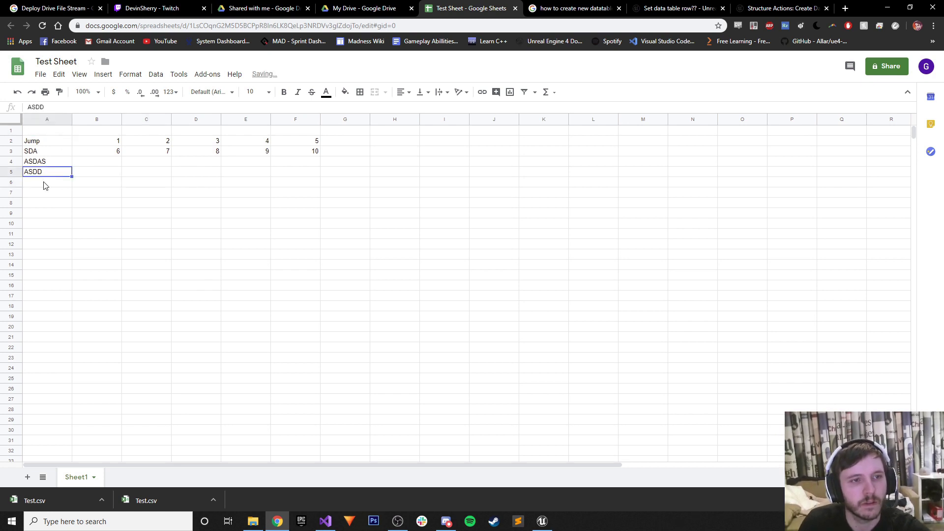
left_click_drag(45, 177, 46, 185)
left_click(143, 174)
left_click(51, 175)
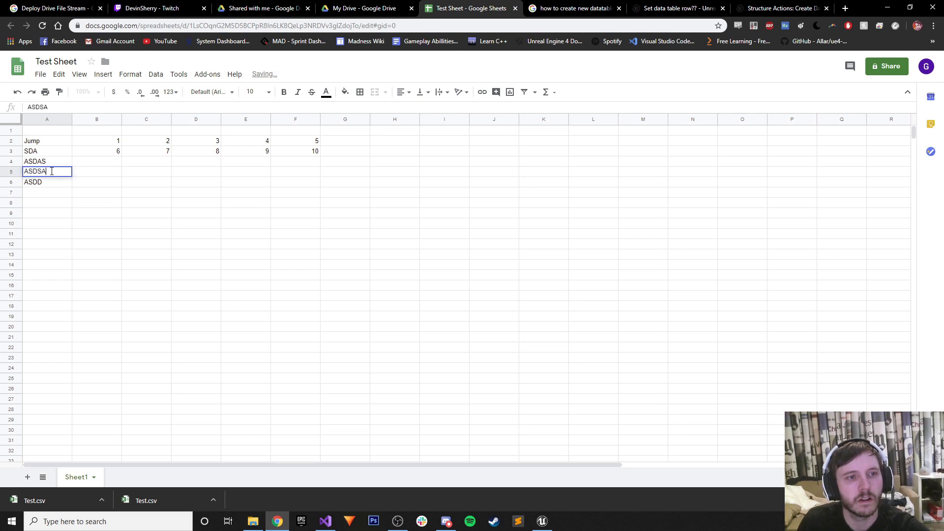
left_click(181, 165)
Enter 5 in B4 and paste it across row 4 through column F.
left_click(118, 165)
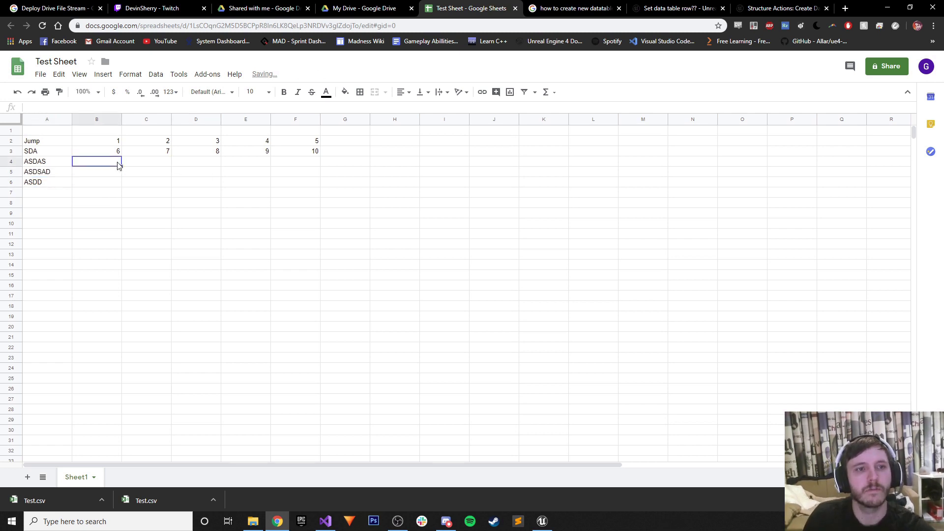
type("D")
left_click(150, 168)
left_click(98, 164)
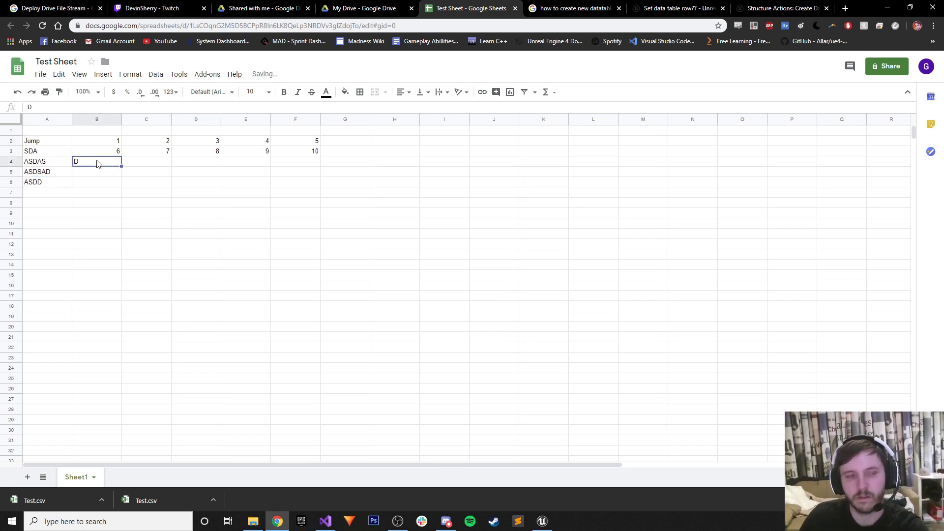
type("5")
key("Up")
left_click(95, 164)
key("ctrl+c")
left_click(153, 162)
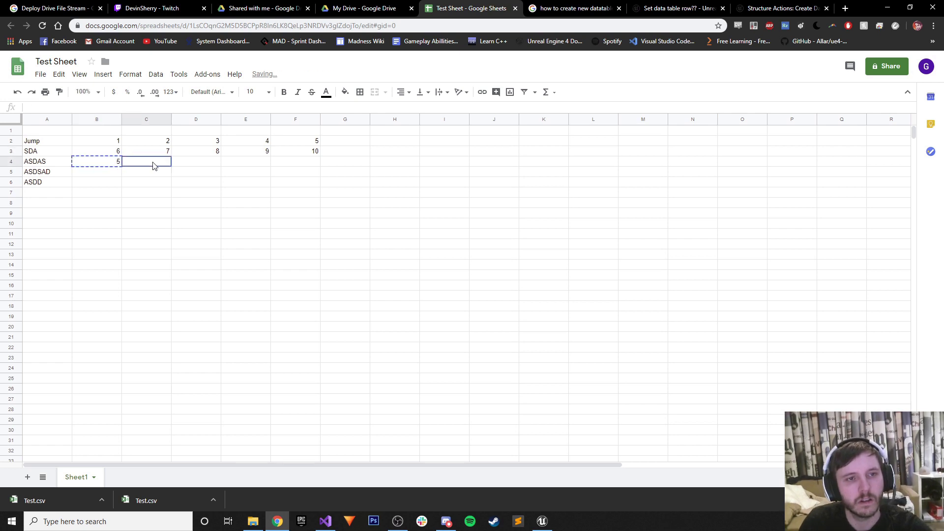
key("ctrl+v")
left_click(220, 164)
key("ctrl+v")
left_click(255, 164)
key("ctrl+v")
left_click(295, 165)
key("ctrl+v")
left_click(295, 173)
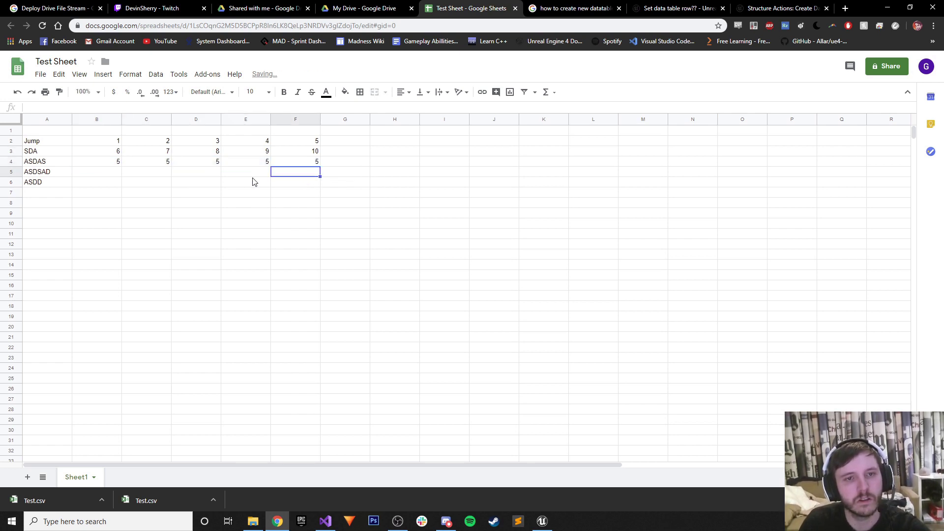
Paste 5 across columns B–F in rows 5 and 6.
left_click(246, 173, "shift")
key("ctrl+v")
left_click(197, 173)
key("ctrl+v")
left_click(148, 173)
key("ctrl+v")
left_click(101, 173)
key("ctrl+v")
left_click(95, 184)
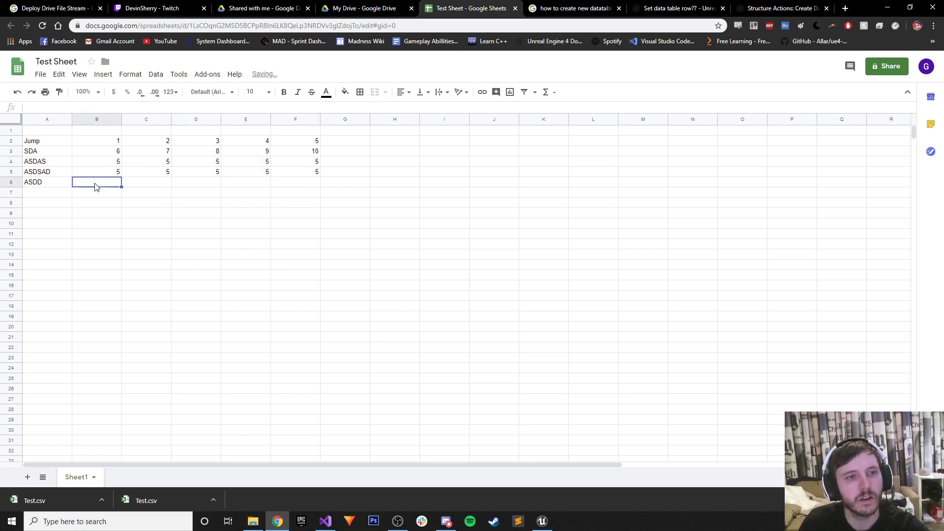
key("ctrl+v")
left_click(202, 184)
key("ctrl+v")
left_click(249, 184)
key("ctrl+v")
left_click(302, 184)
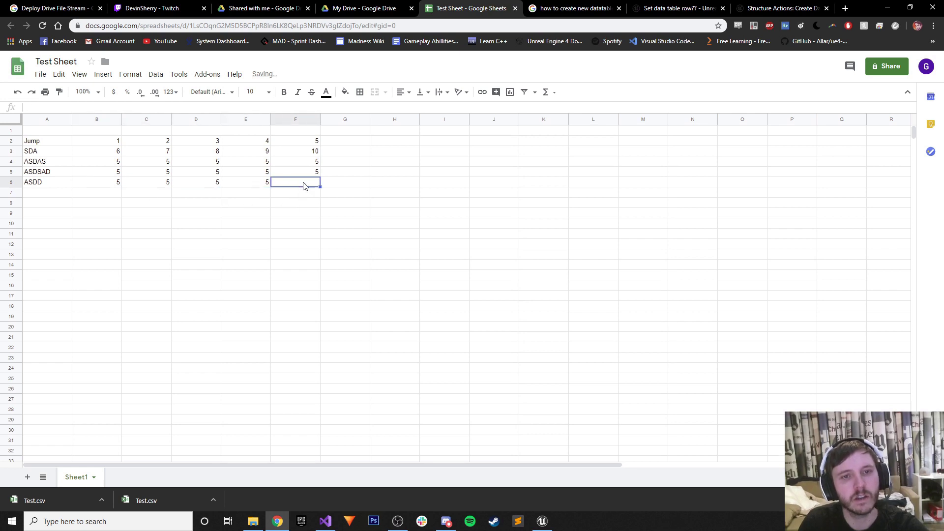
key("ctrl+v")
left_click(247, 224)
Download the sheet as CSV again, overwriting Test.csv.
left_click(40, 74)
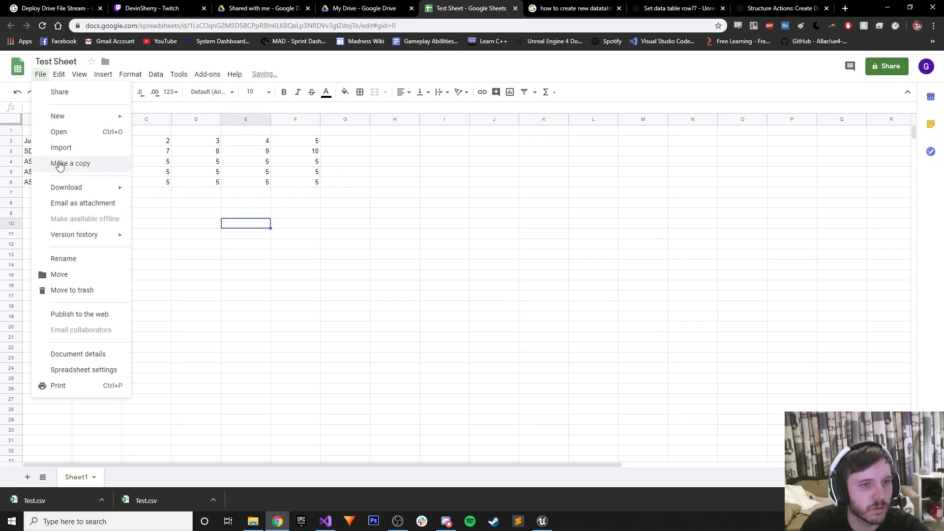
mouse_move(41, 75)
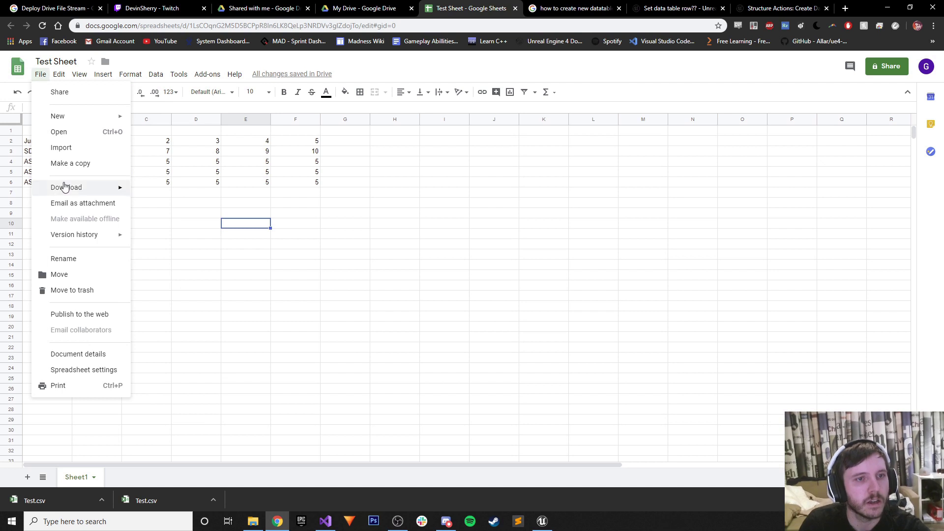
mouse_move(64, 186)
left_click(219, 253)
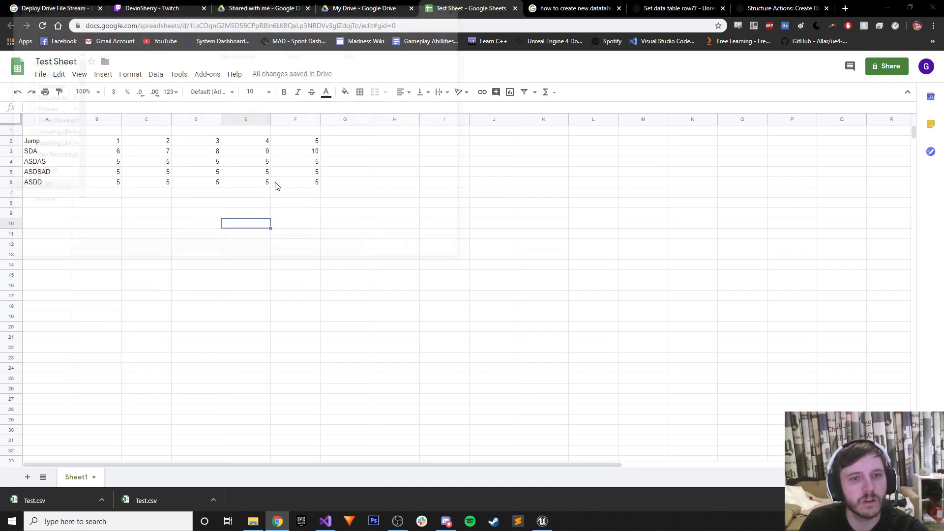
left_click(140, 89)
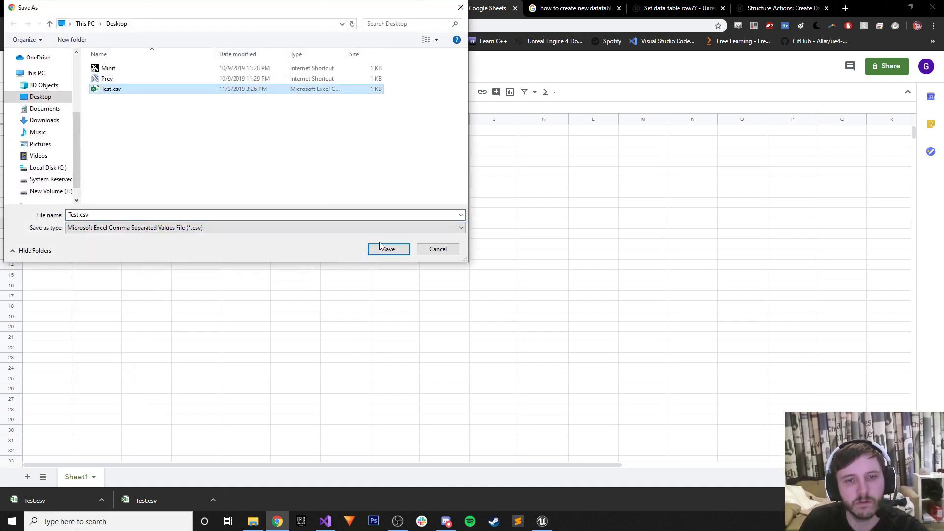
left_click(388, 249)
left_click(500, 264)
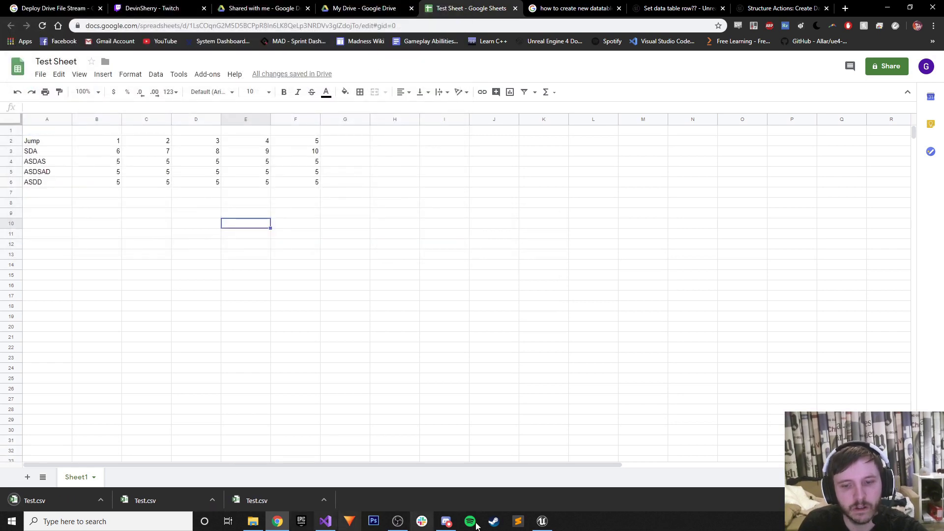
left_click(542, 521)
Reimport Test from the CSV and open it to confirm the new ASDSAD row.
left_click(296, 7)
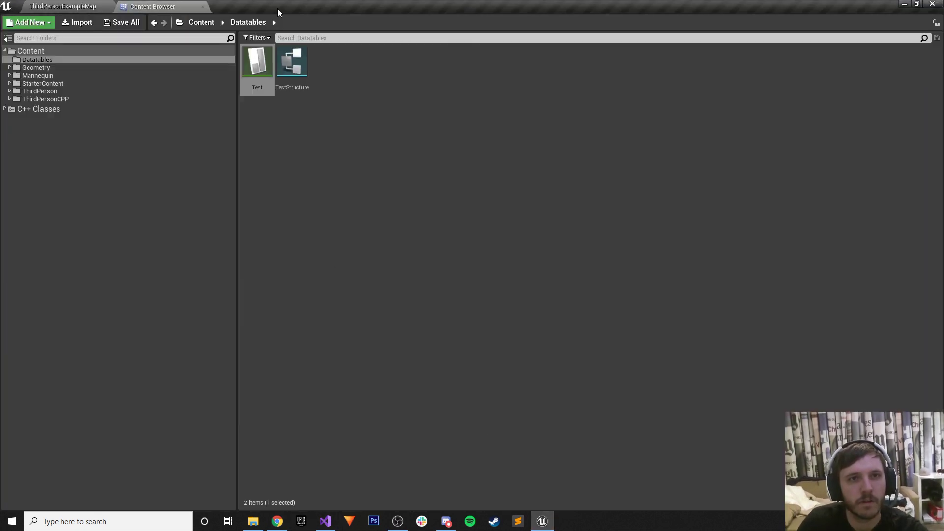
right_click(251, 68)
left_click(281, 125)
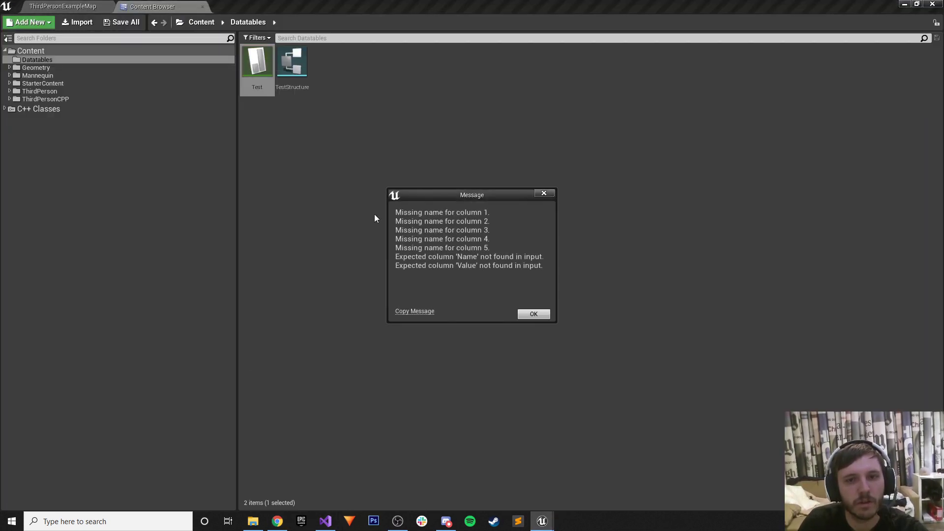
left_click(533, 314)
double_click(256, 62)
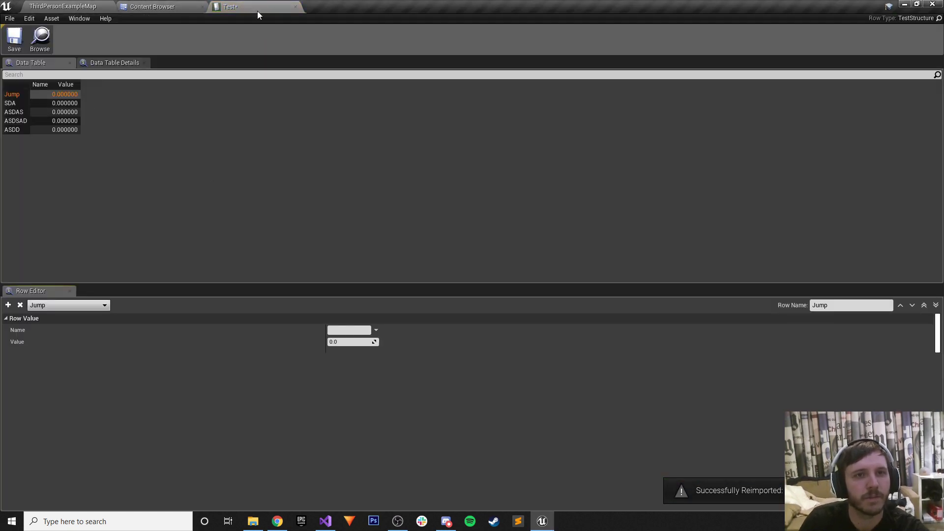
Close the table editor, save the Test asset, and minimize Unreal.
left_click(295, 7)
right_click(251, 64)
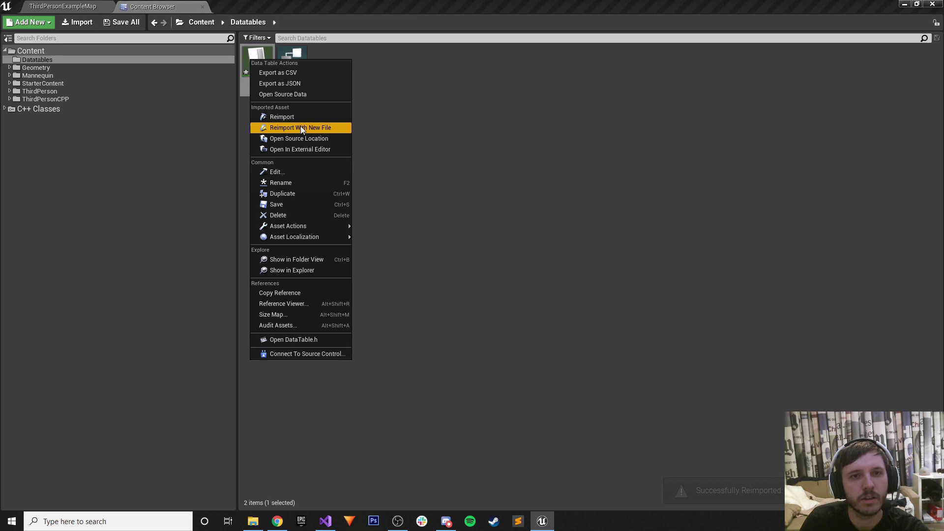
left_click(284, 206)
left_click(904, 4)
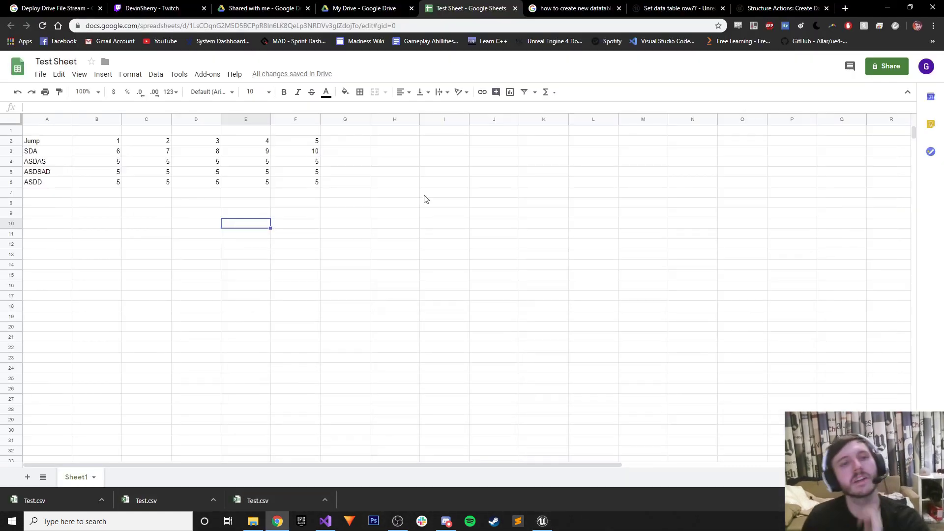
Close the Drive File Stream tab and open the muted 'WTF Is? Data Table' YouTube video.
left_click(100, 7)
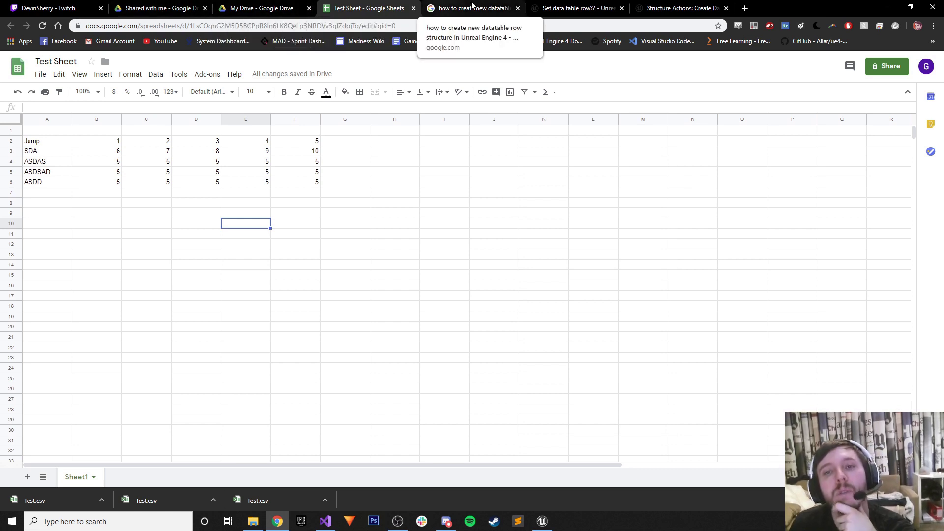
left_click(467, 8)
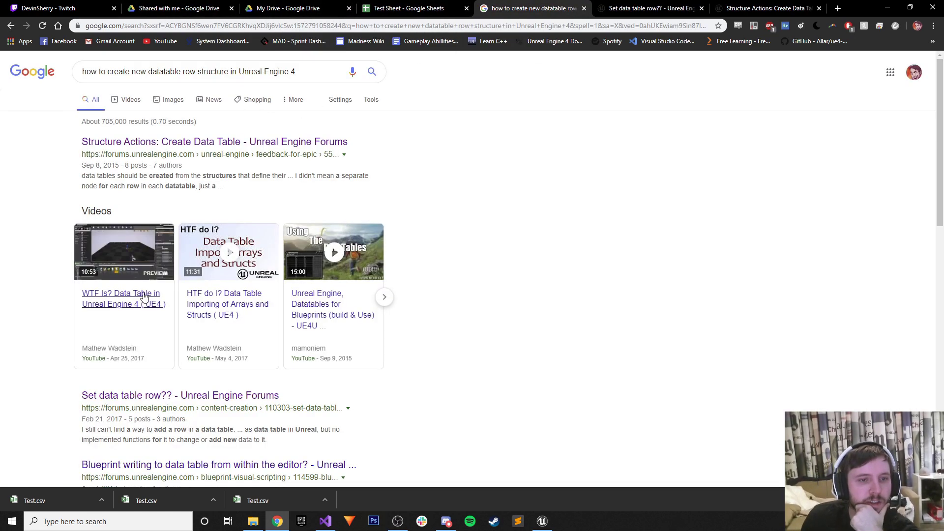
left_click(132, 302)
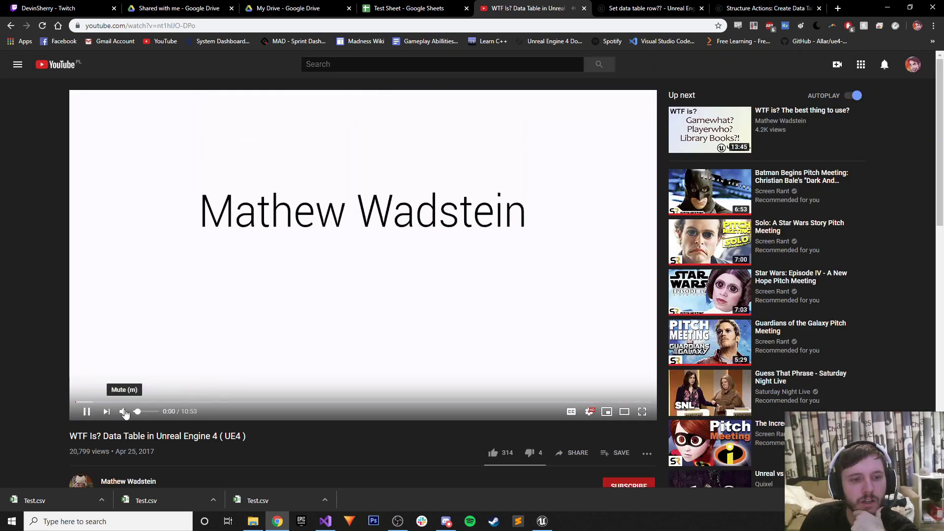
left_click(124, 412)
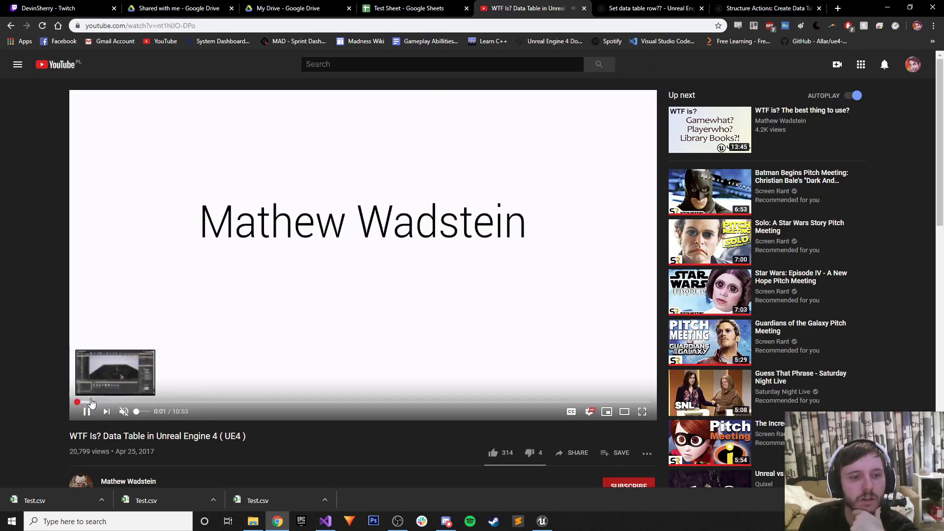
Skim through the tutorial, skipping ahead to its data table section around 8:52.
left_click(92, 403)
left_click(102, 403)
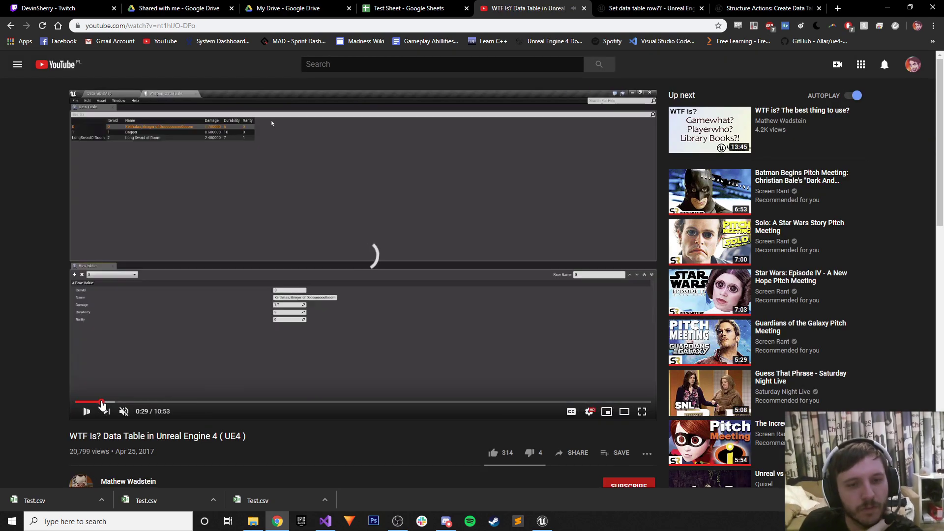
left_click(112, 403)
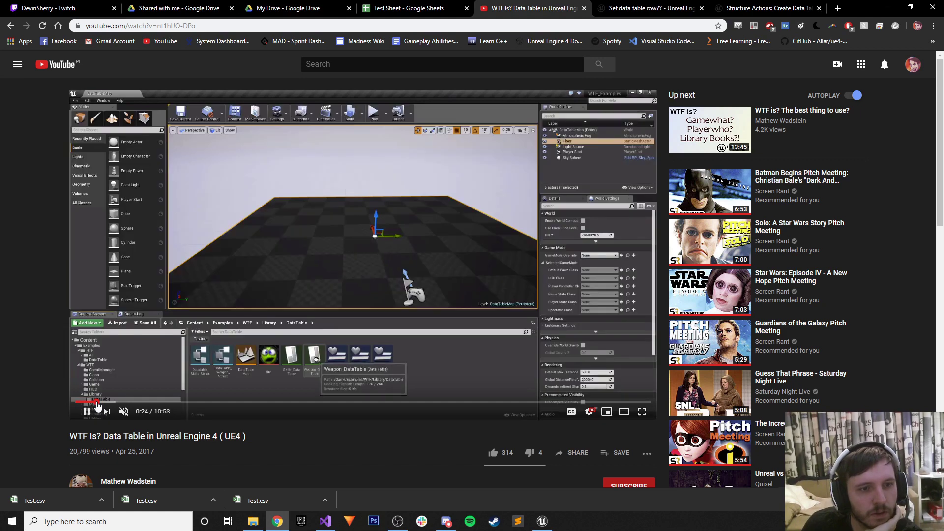
left_click(130, 404)
left_click(150, 402)
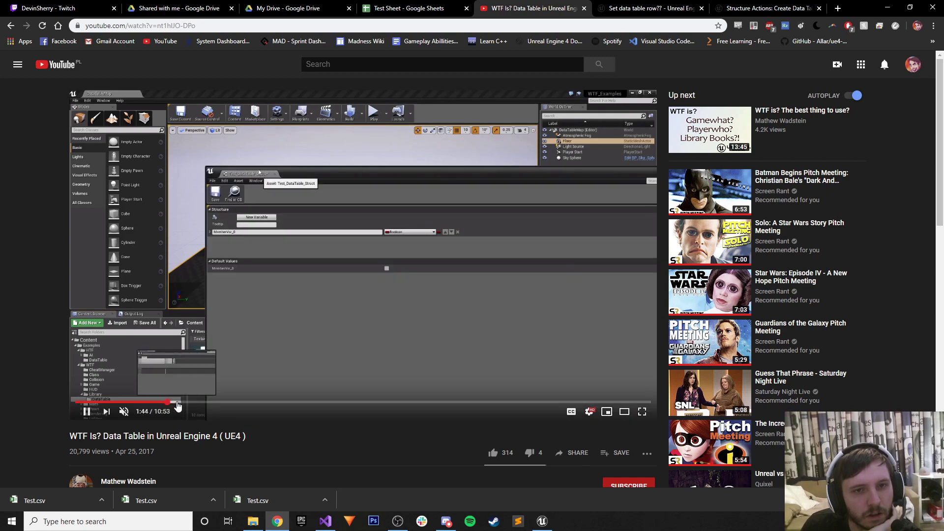
left_click(168, 403)
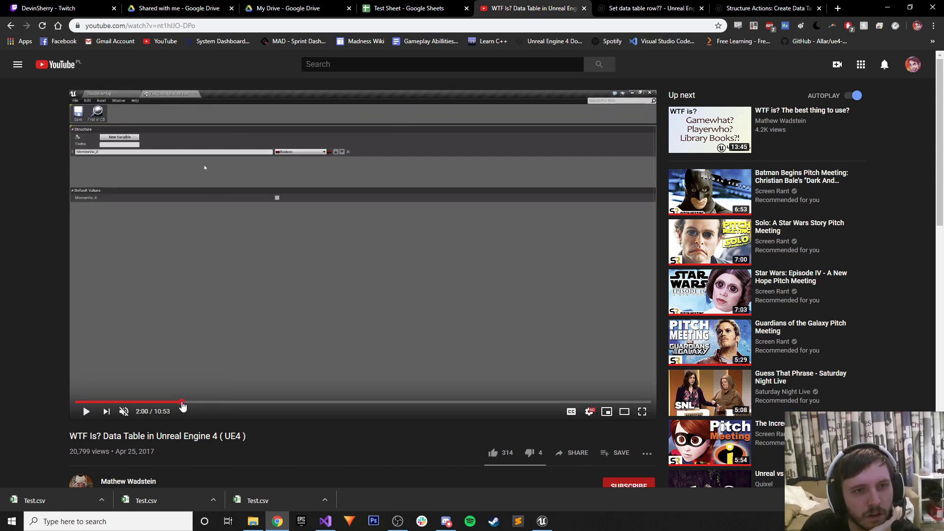
left_click(186, 403)
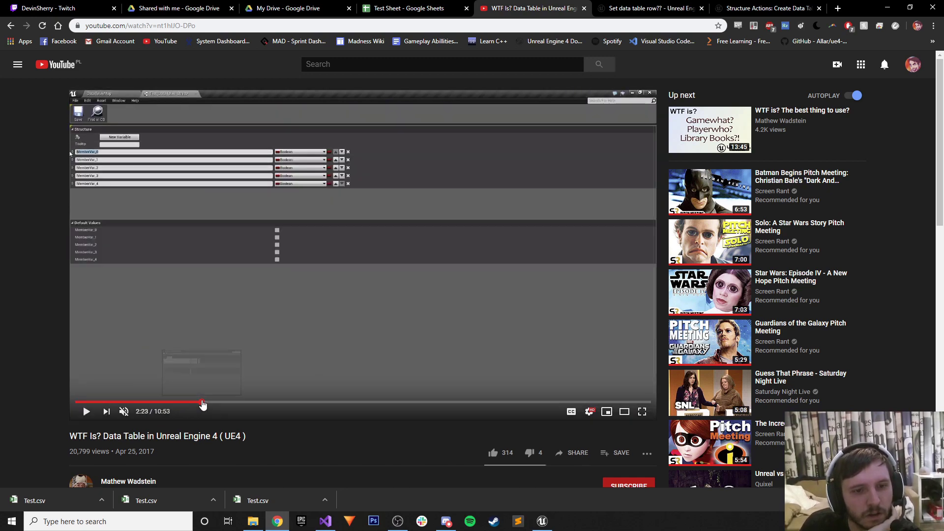
left_click(202, 403)
left_click(272, 403)
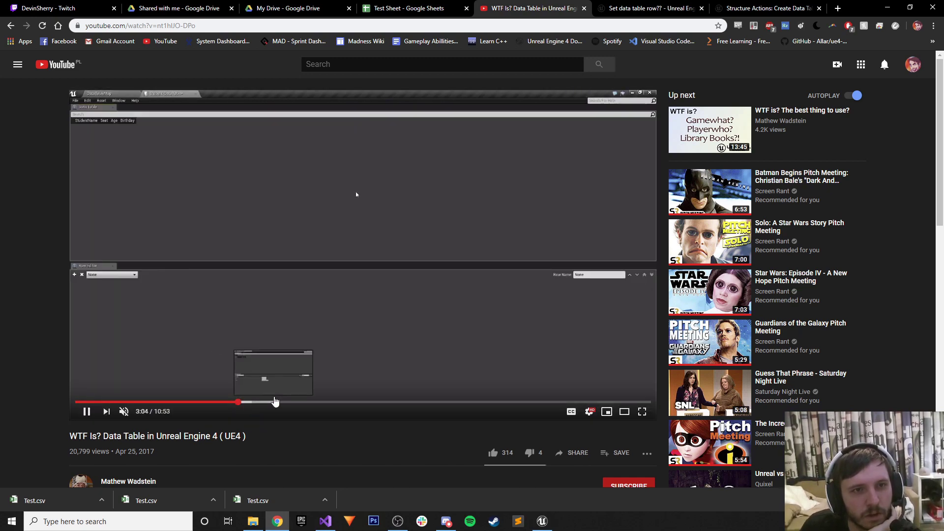
left_click_drag(276, 403, 494, 402)
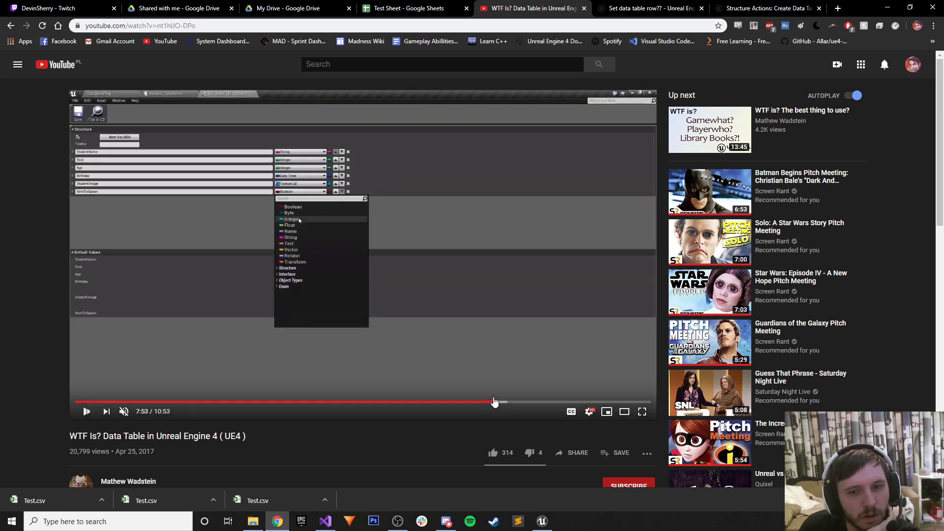
left_click(545, 404)
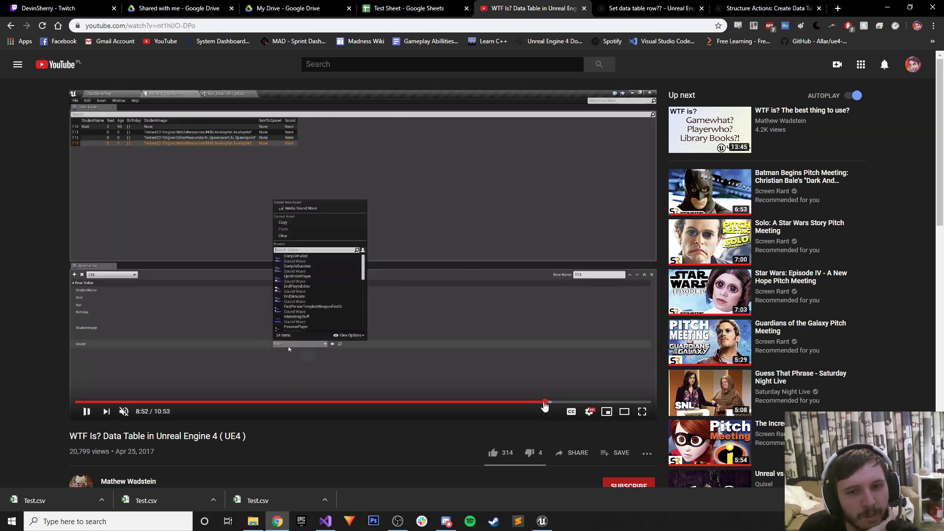
Pause the video at 8:54, close the downloads bar, and minimize the browser.
left_click(86, 412)
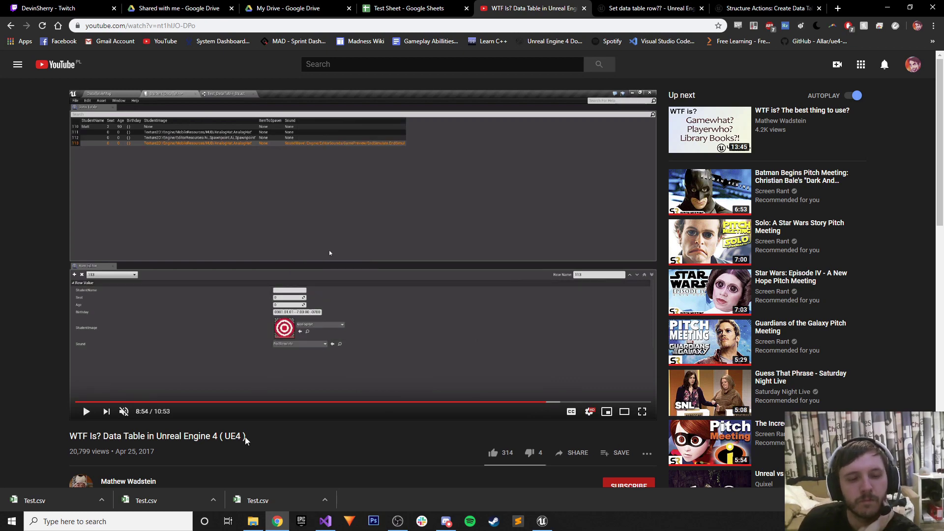
left_click(935, 500)
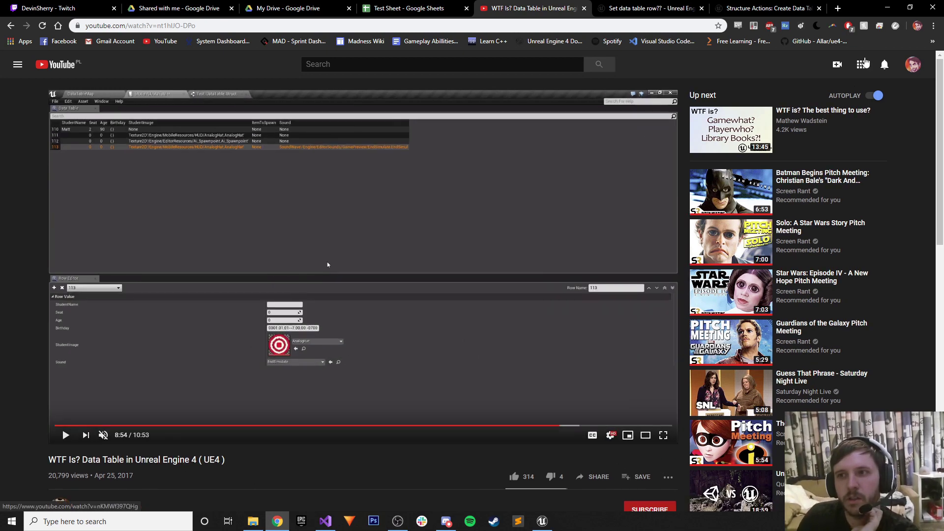
left_click(883, 8)
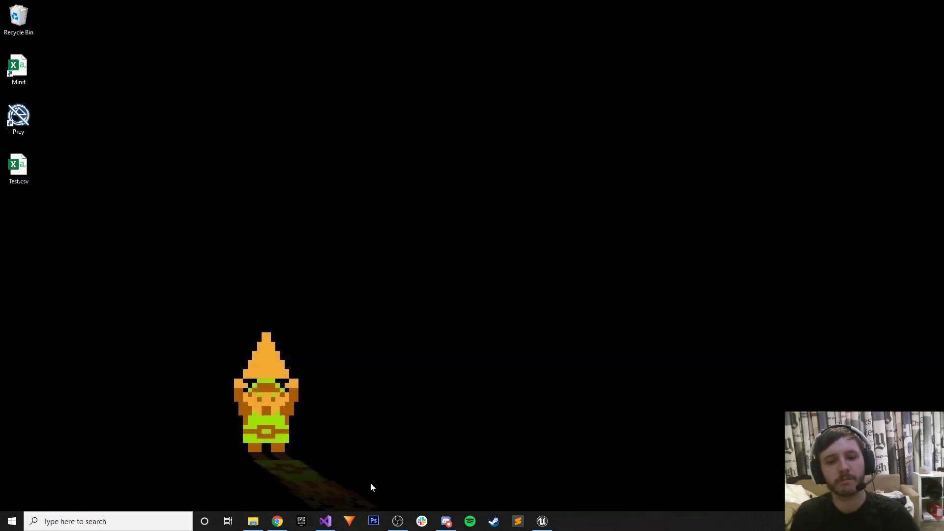
Back in Unreal, check TestStructure's variables and delete the imported Test data table.
key("alt+Tab")
left_click(323, 181)
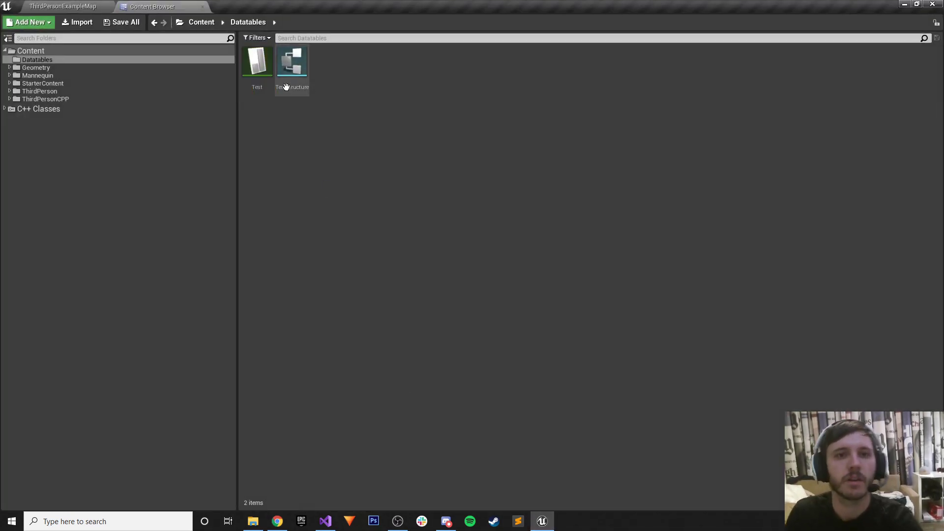
left_click(291, 65)
double_click(291, 65)
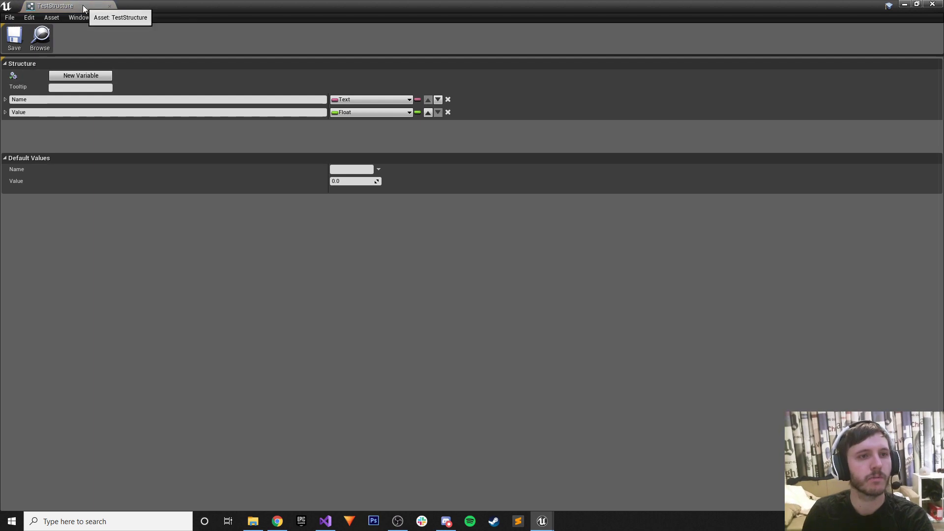
left_click(107, 7)
left_click(257, 68)
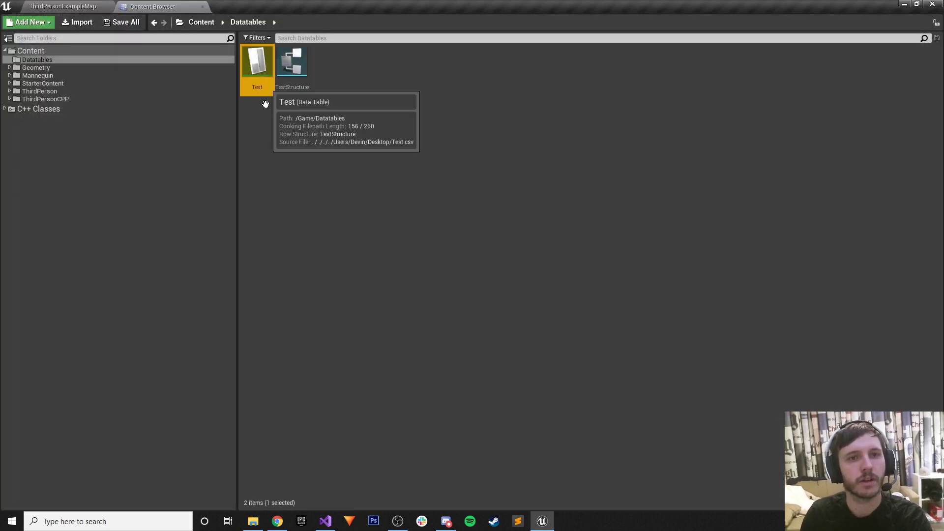
key("Delete")
left_click(415, 420)
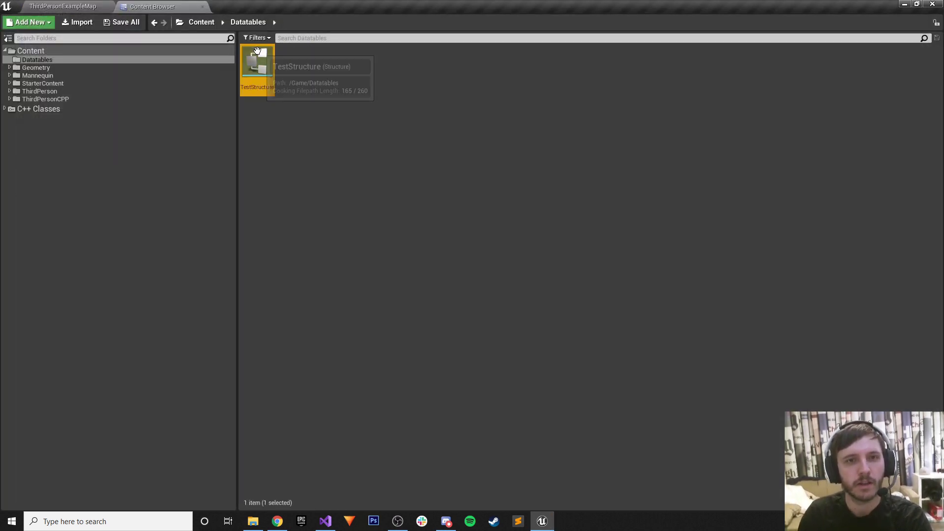
double_click(257, 64)
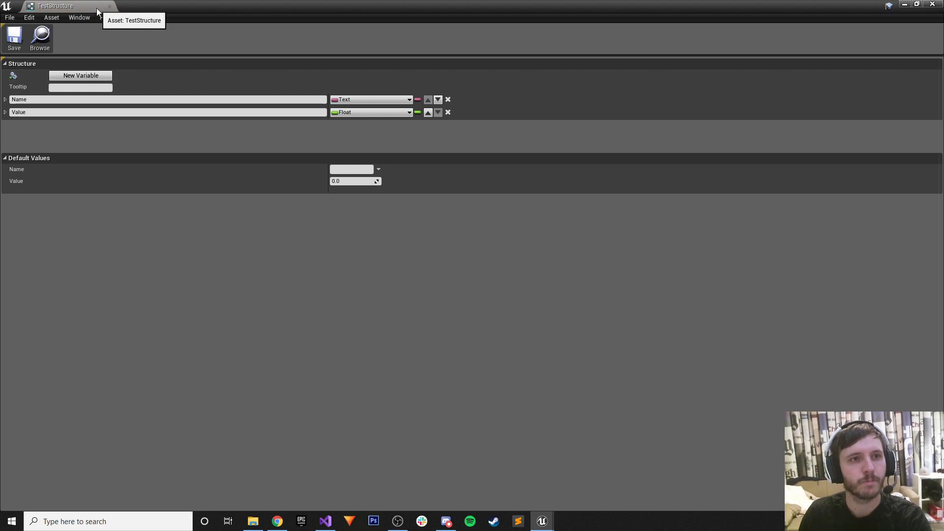
left_click(109, 6)
Create a Data Table named TestTable with TestStructure as its row structure and open it.
right_click(288, 150)
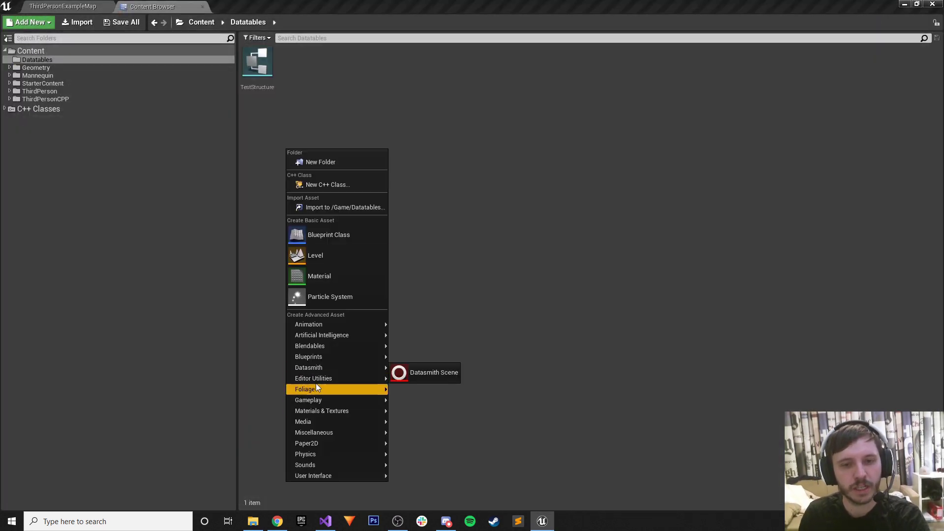
mouse_move(334, 432)
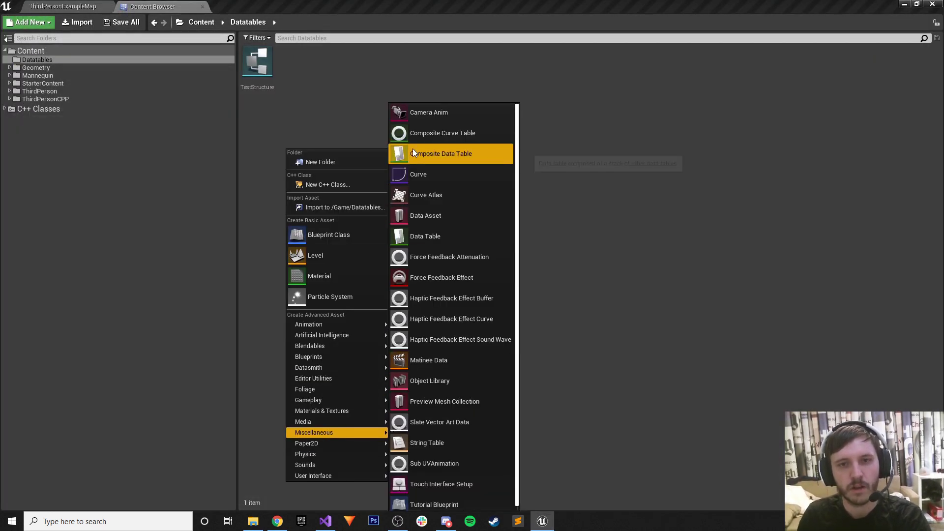
left_click(420, 235)
left_click(416, 247)
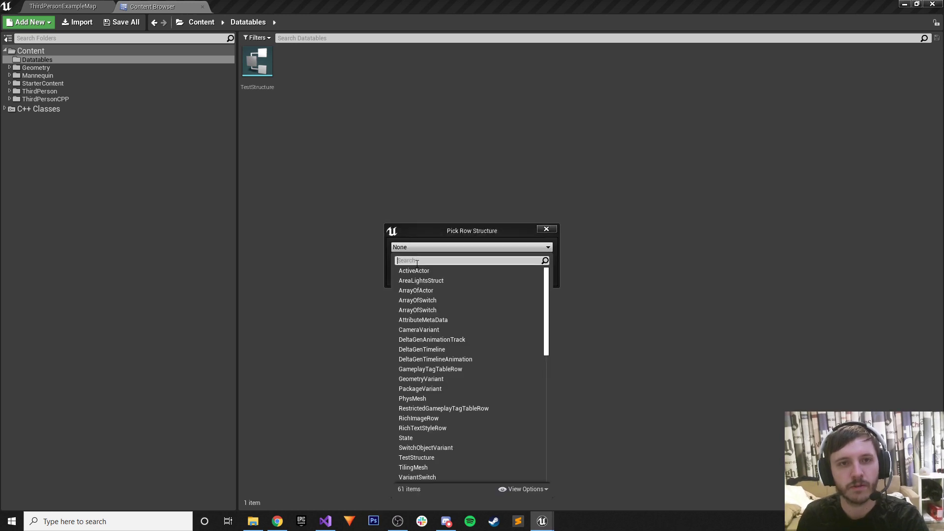
type("test")
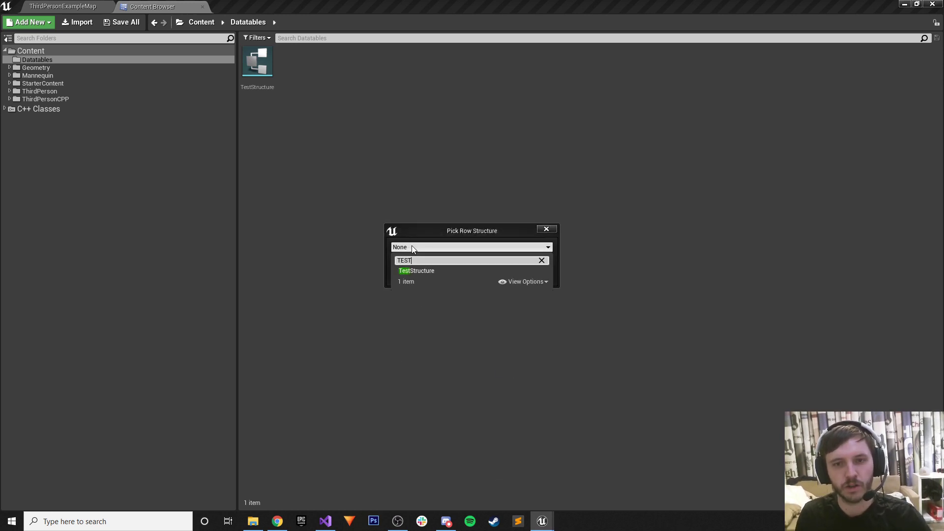
left_click(419, 270)
left_click(521, 258)
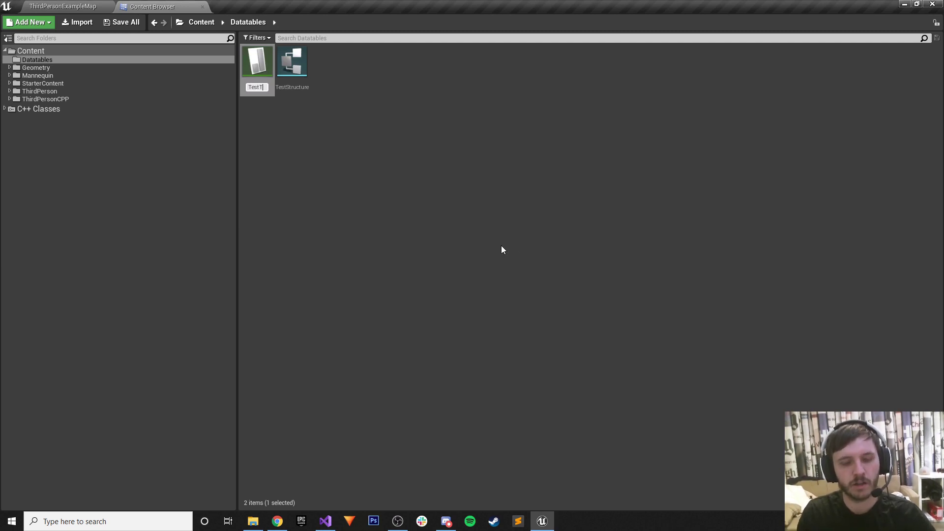
type("TestTable")
key("Return")
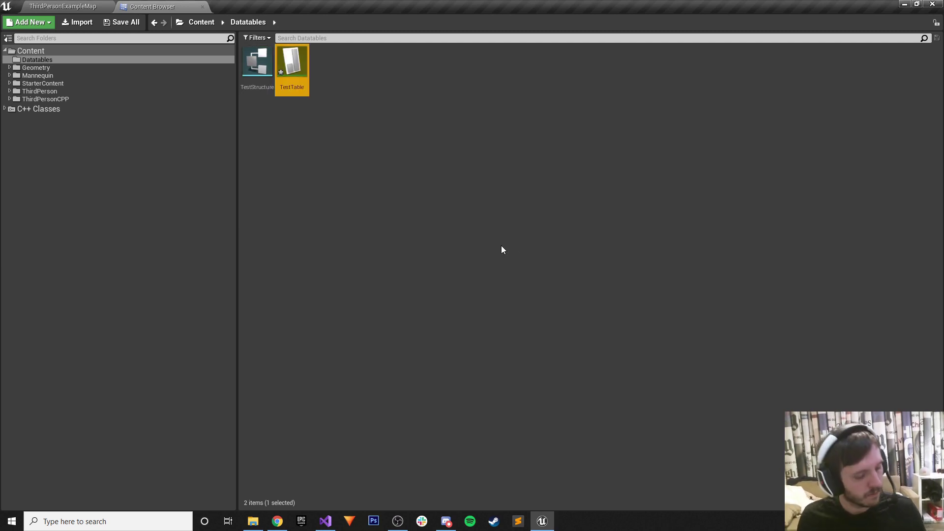
right_click(287, 59)
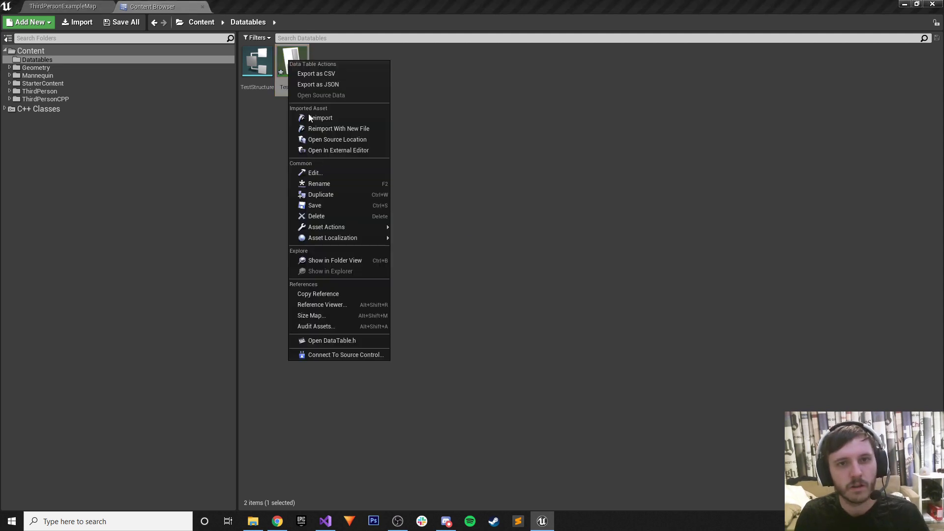
key("Escape")
double_click(296, 69)
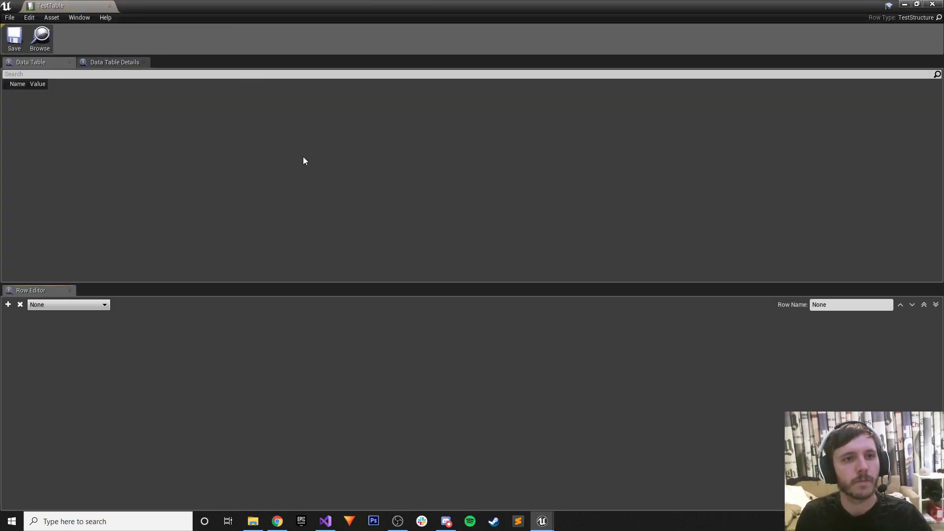
Add a row Jump with Name Jump and Value 2.
left_click(8, 305)
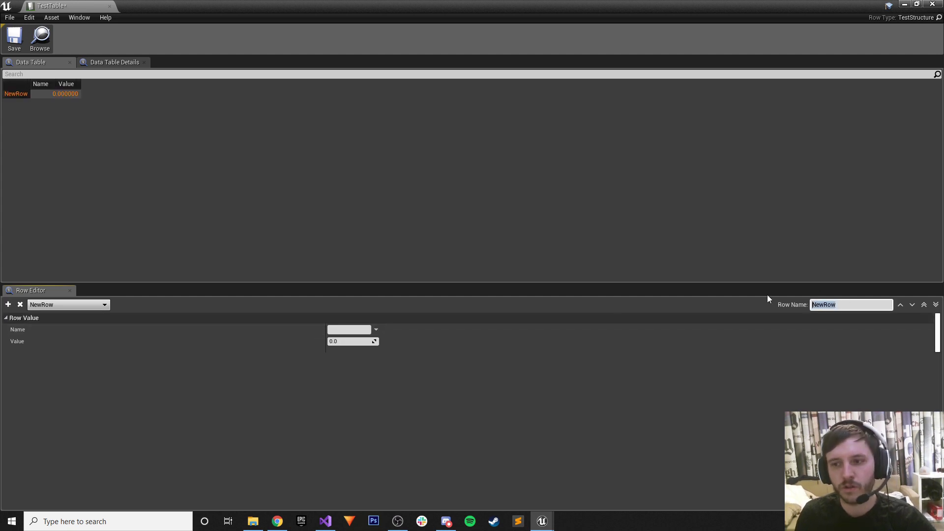
type("Jump")
key("Return")
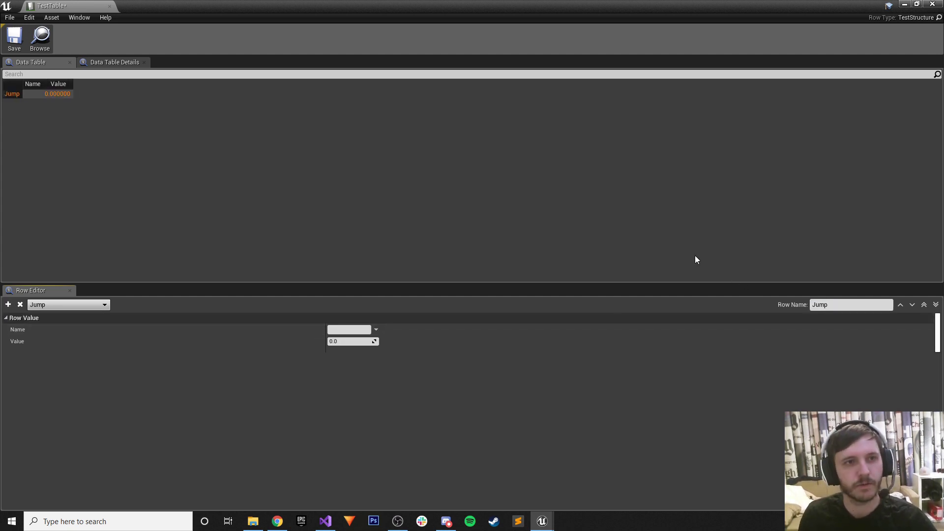
left_click(369, 327)
type("J")
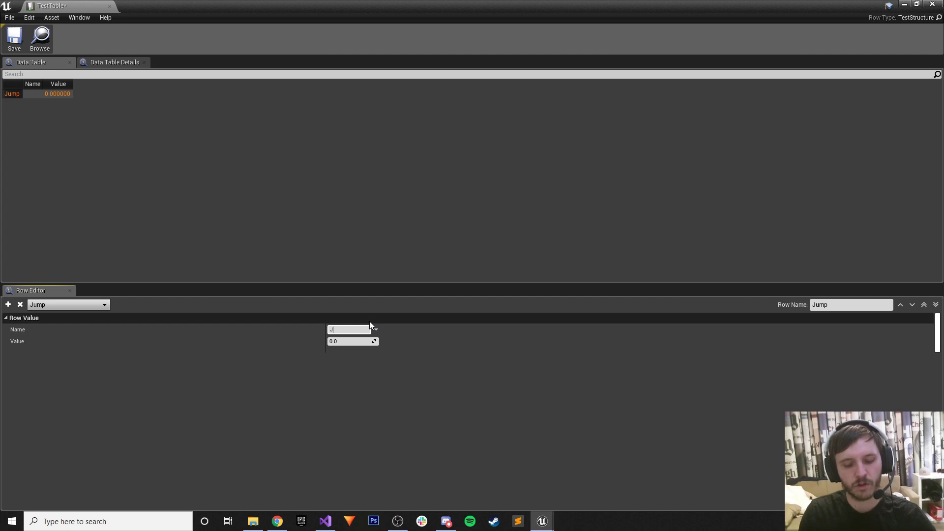
type("ump")
key("Tab")
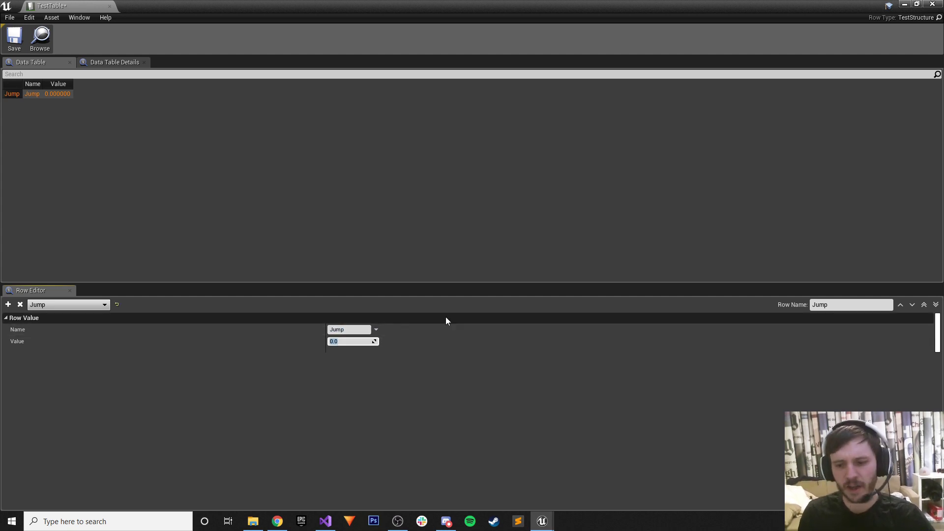
type("2")
key("Return")
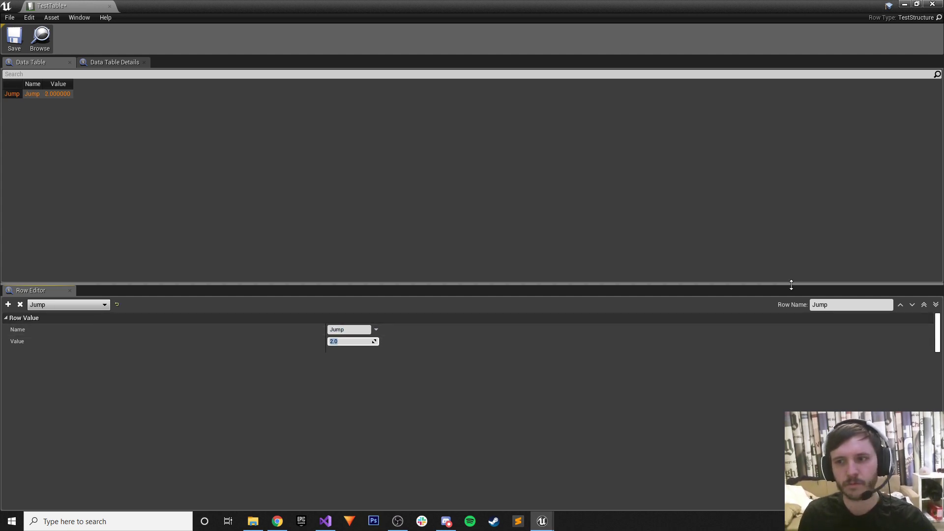
Add a row Attack with Name Attack and Value 5, then save and close TestTable.
left_click(8, 305)
left_click(850, 302)
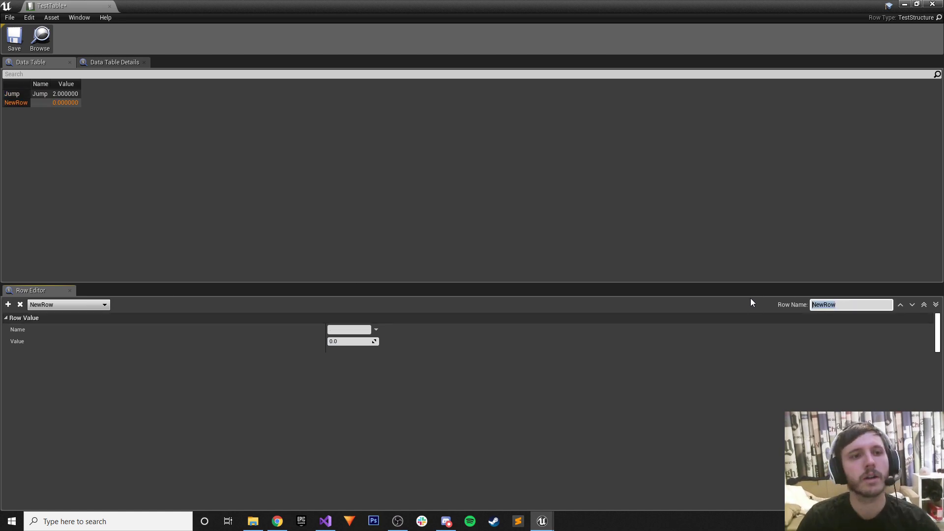
type("Attack")
key("Return")
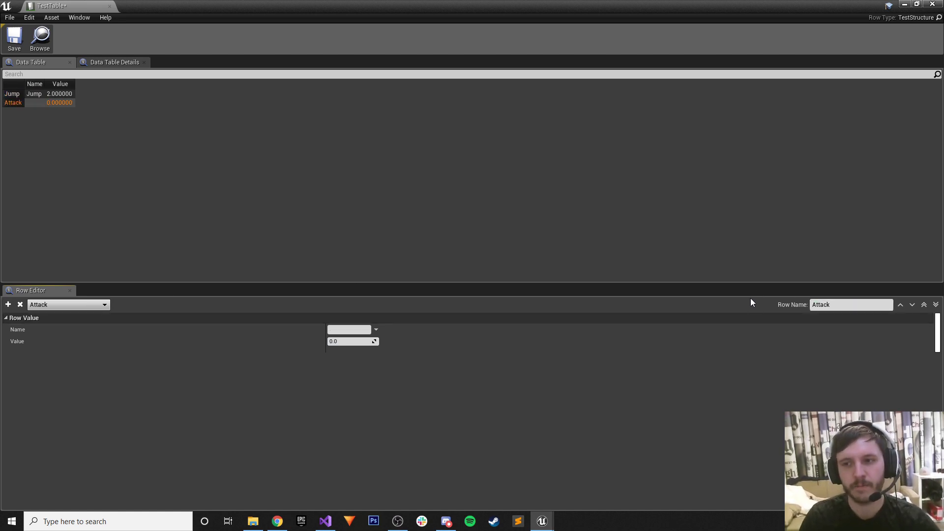
left_click(349, 329)
type("Attac")
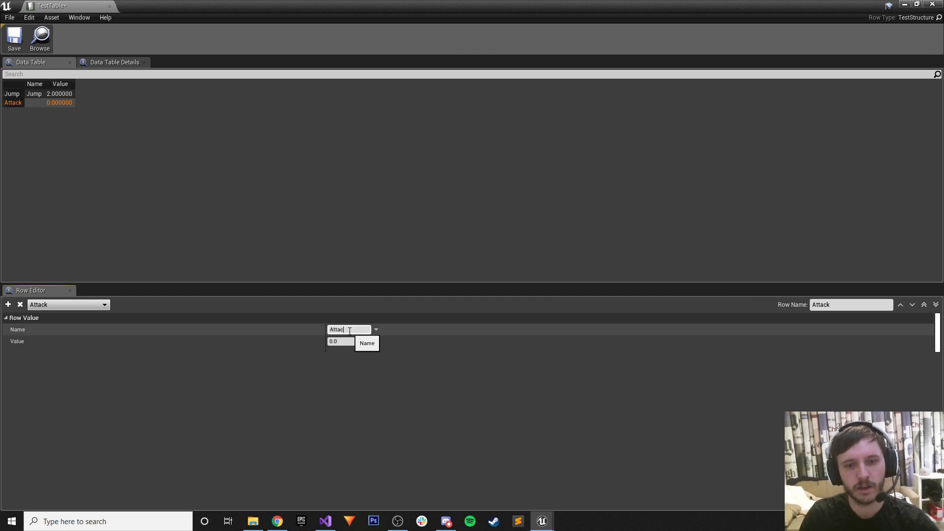
type("k")
key("Return")
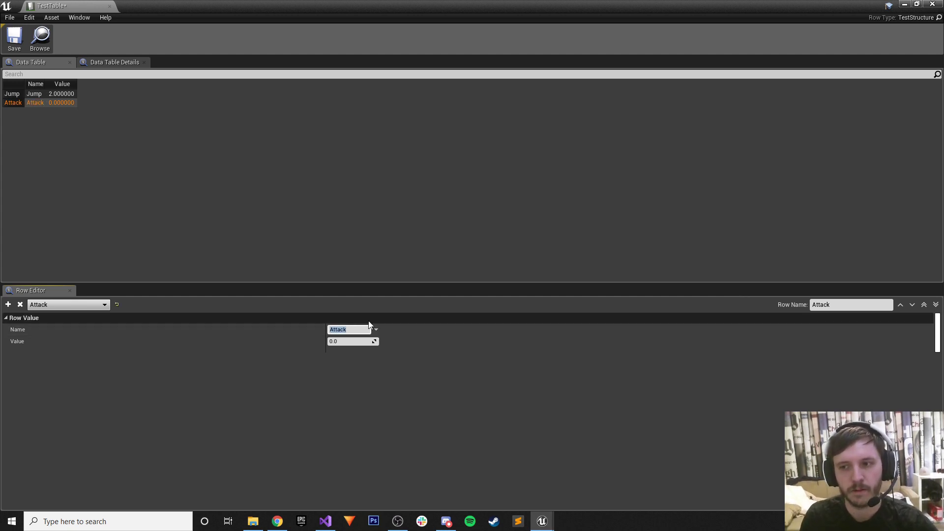
left_click(343, 341)
type("5")
key("Return")
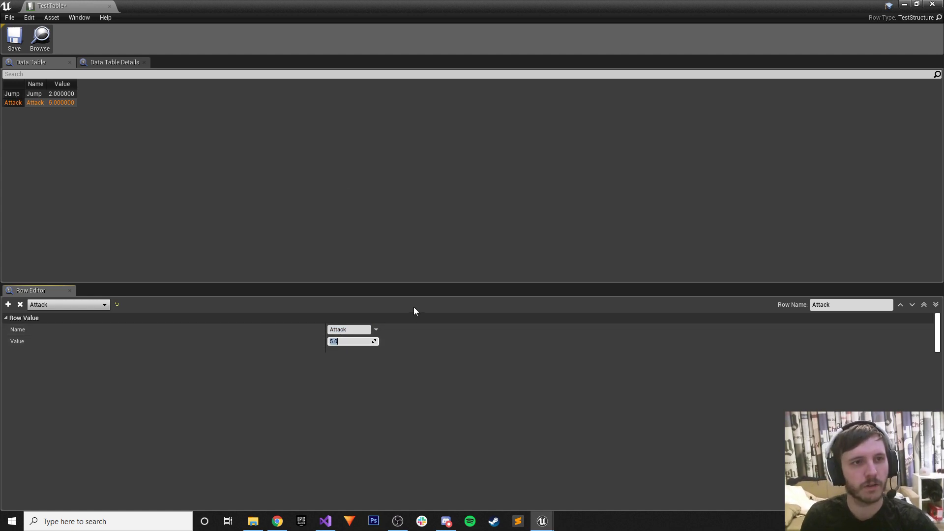
left_click(24, 32)
left_click(109, 6)
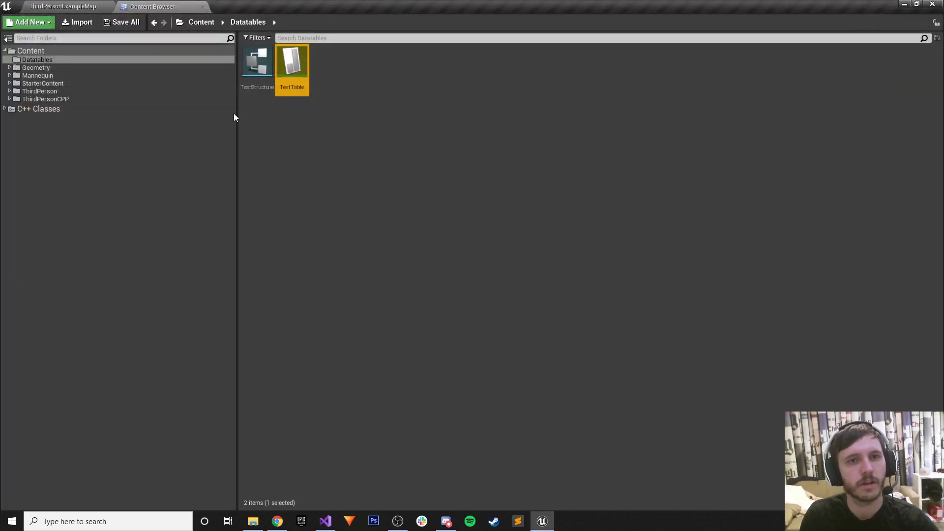
Start exporting TestTable to the Desktop, check the offered file types, then cancel.
right_click(292, 63)
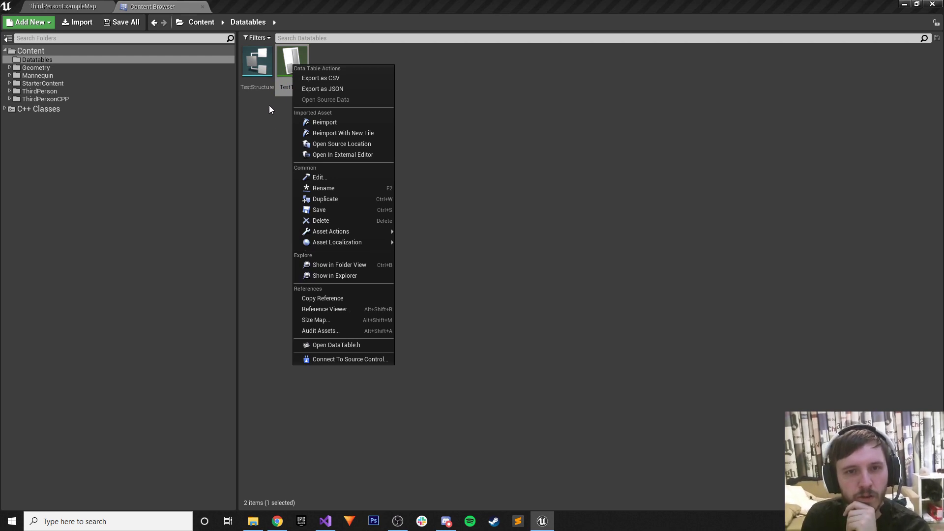
mouse_move(337, 231)
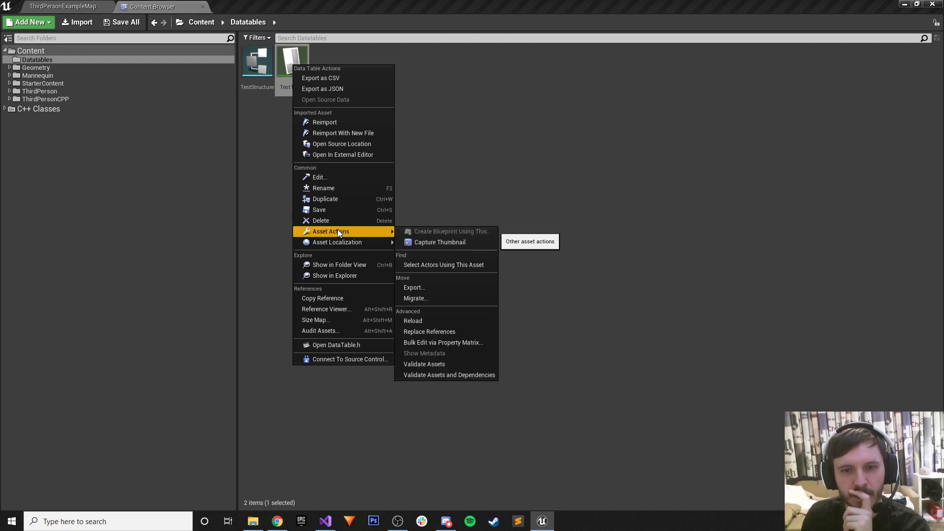
left_click(435, 288)
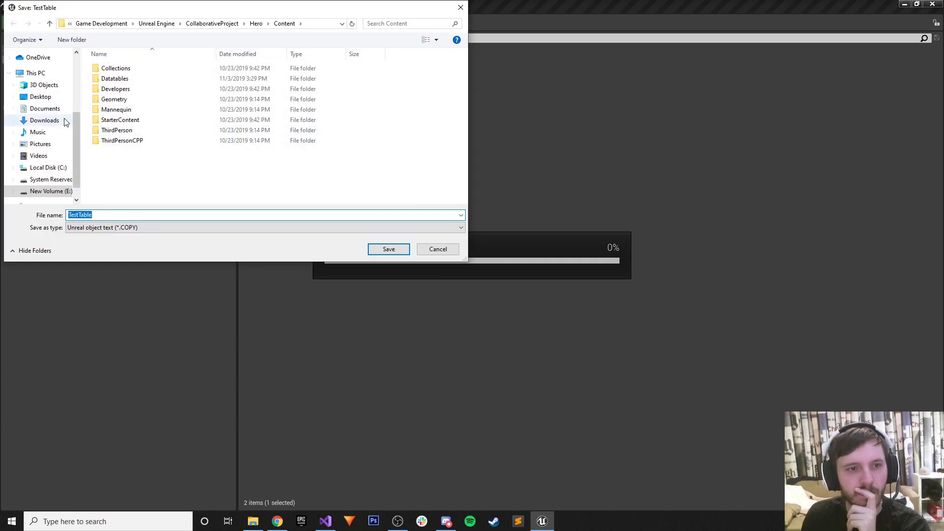
left_click(43, 97)
left_click(111, 228)
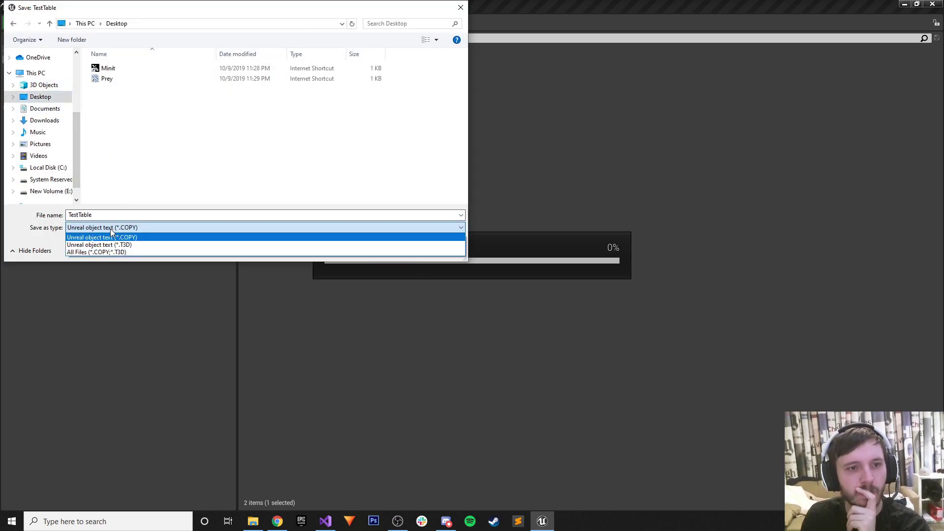
left_click(112, 229)
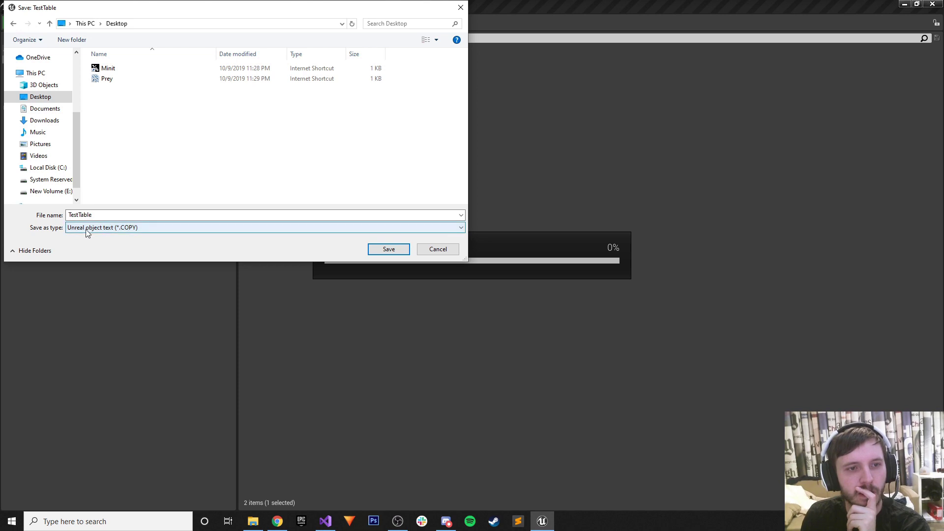
left_click(437, 249)
Export TestTable as CSV onto the Desktop and minimize the editor.
right_click(290, 70)
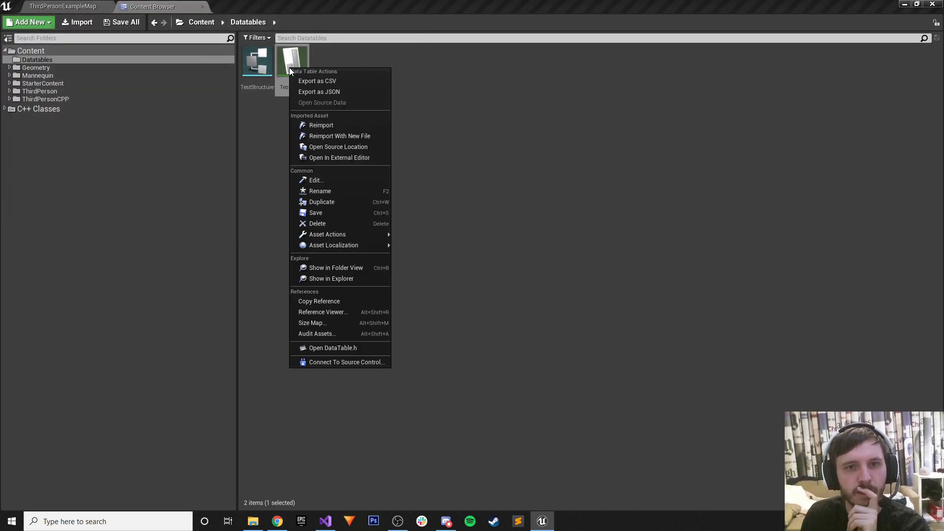
left_click(325, 81)
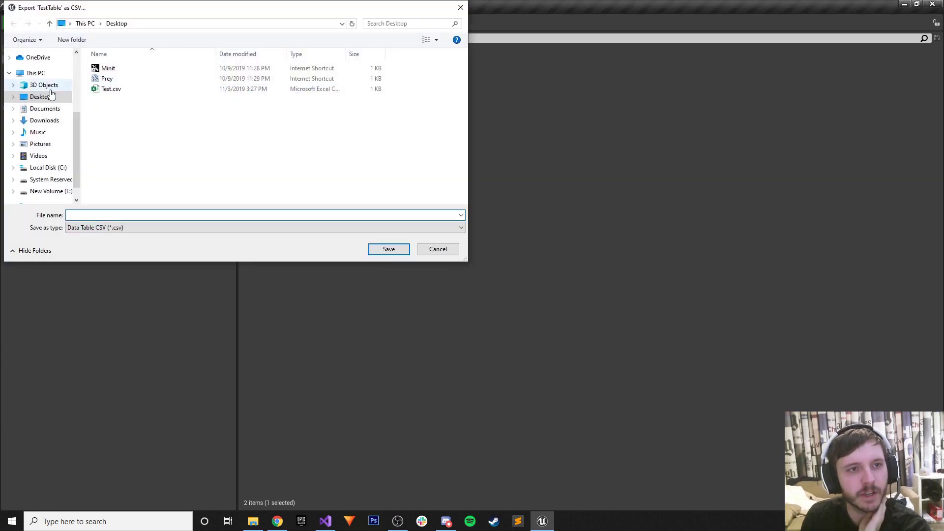
left_click(49, 96)
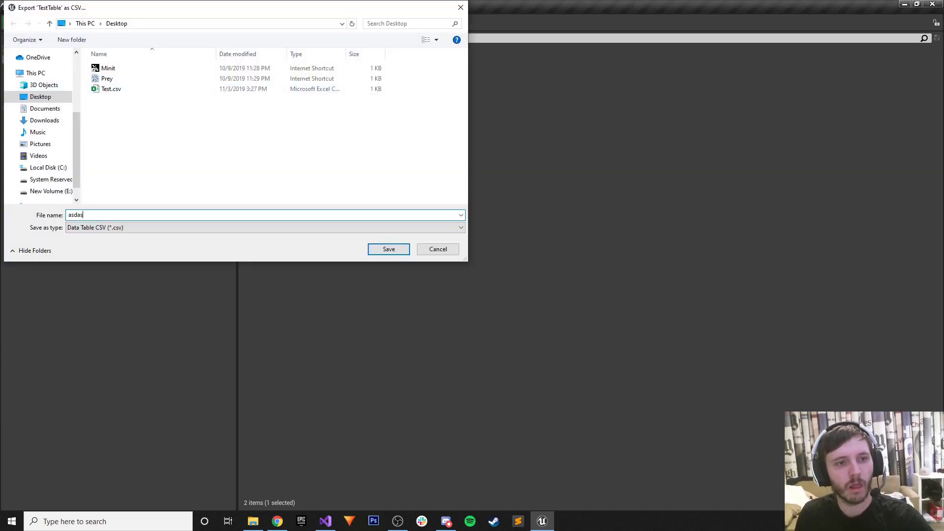
key("Return")
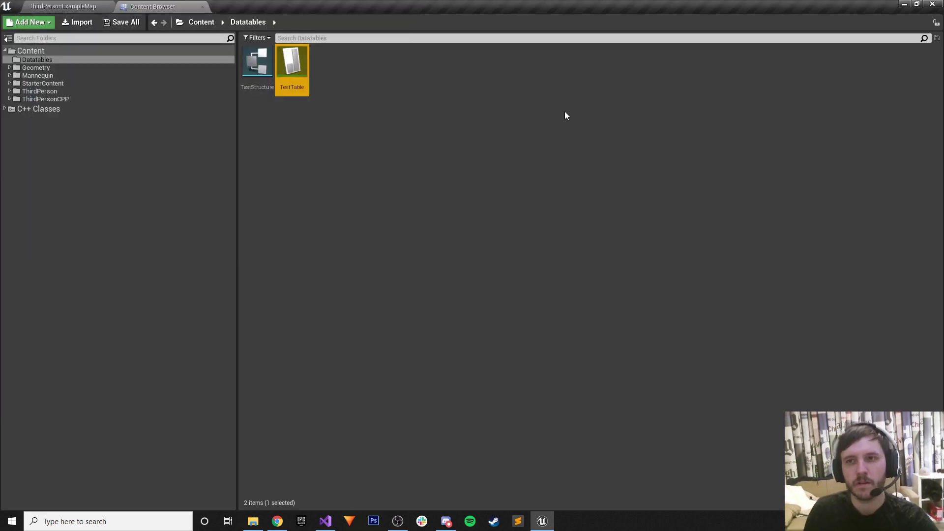
left_click(903, 4)
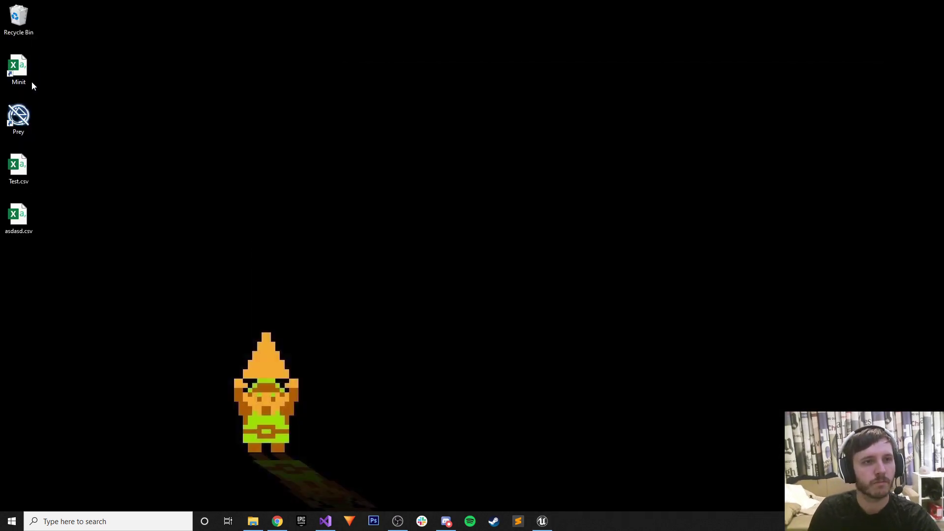
double_click(22, 230)
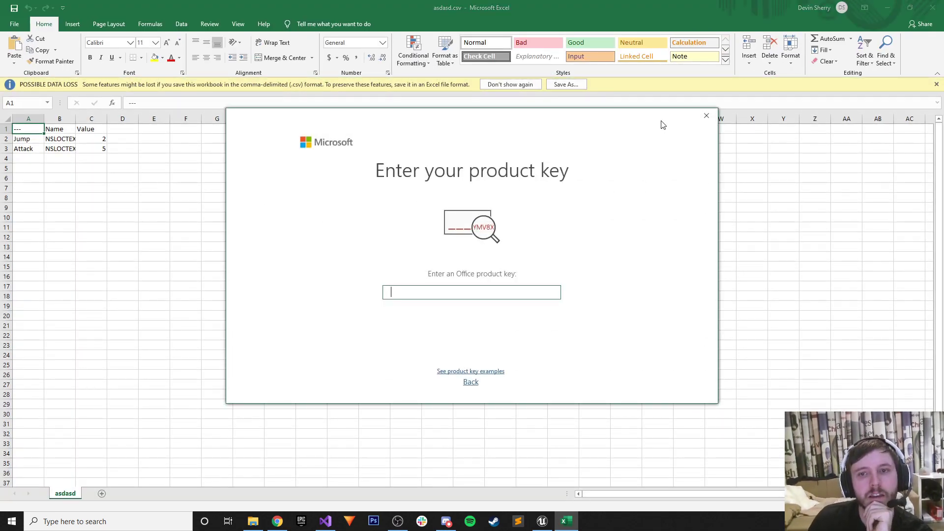
left_click(706, 116)
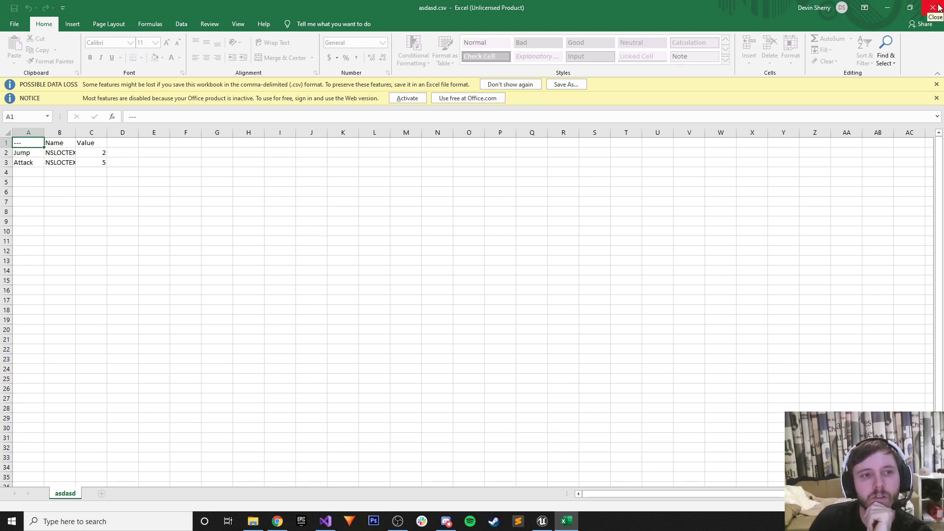
left_click_drag(74, 133, 80, 132)
left_click(74, 131)
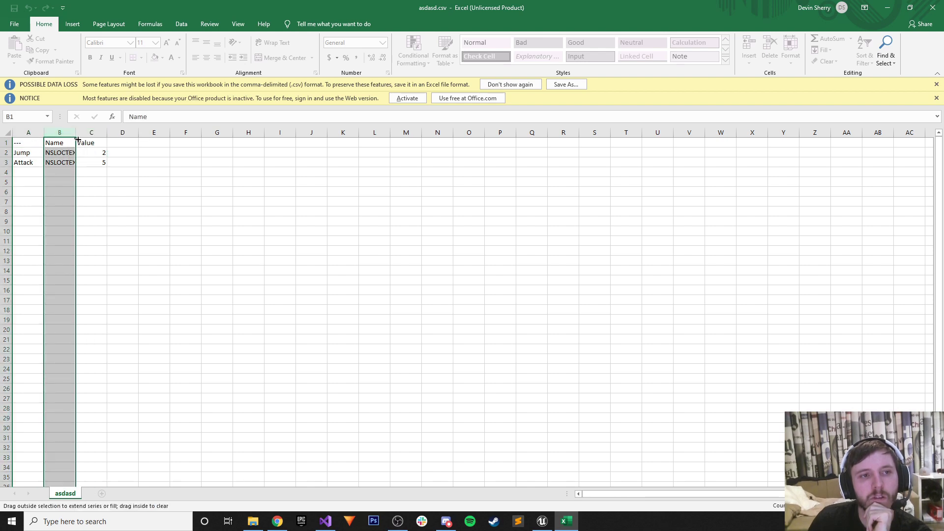
left_click(940, 5)
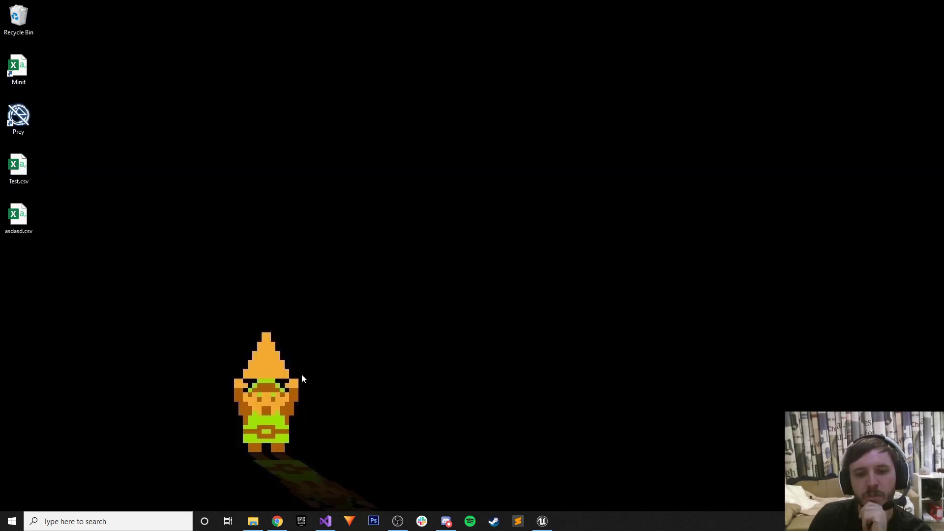
Import asdasd.csv from the Desktop into the Test Sheet, replacing the whole spreadsheet.
key("alt+Tab")
left_click(408, 9)
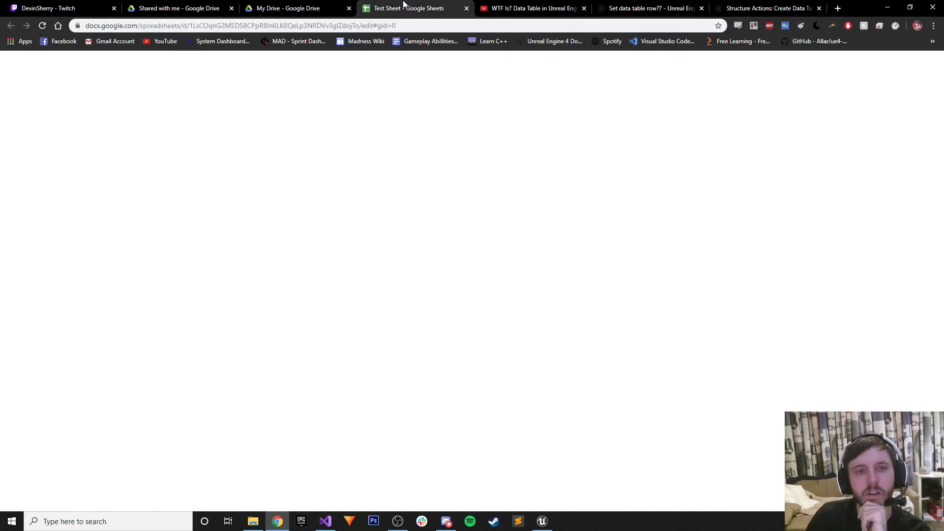
left_click(40, 75)
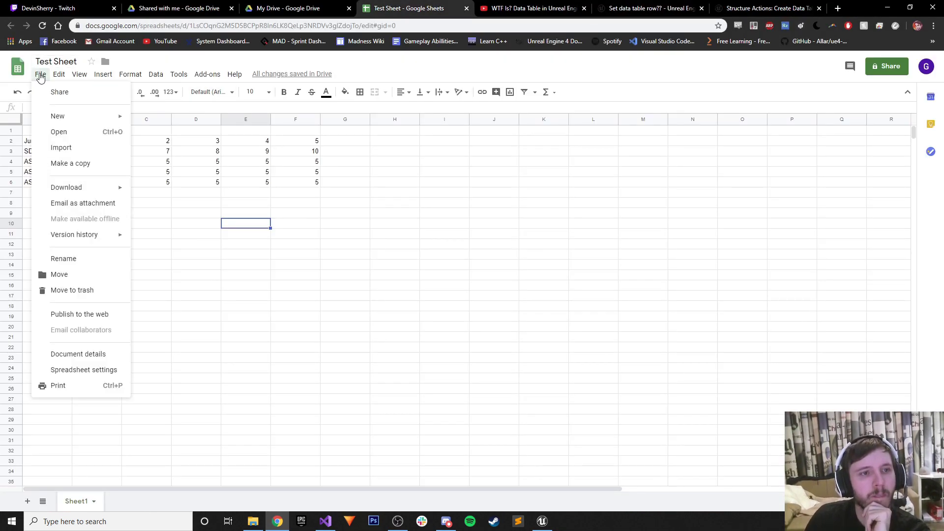
left_click(61, 148)
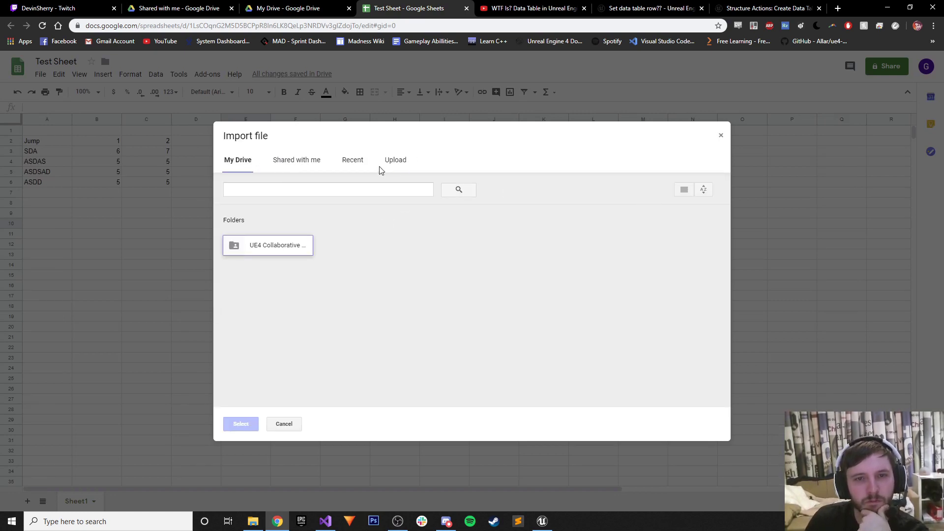
left_click(396, 160)
left_click(497, 306)
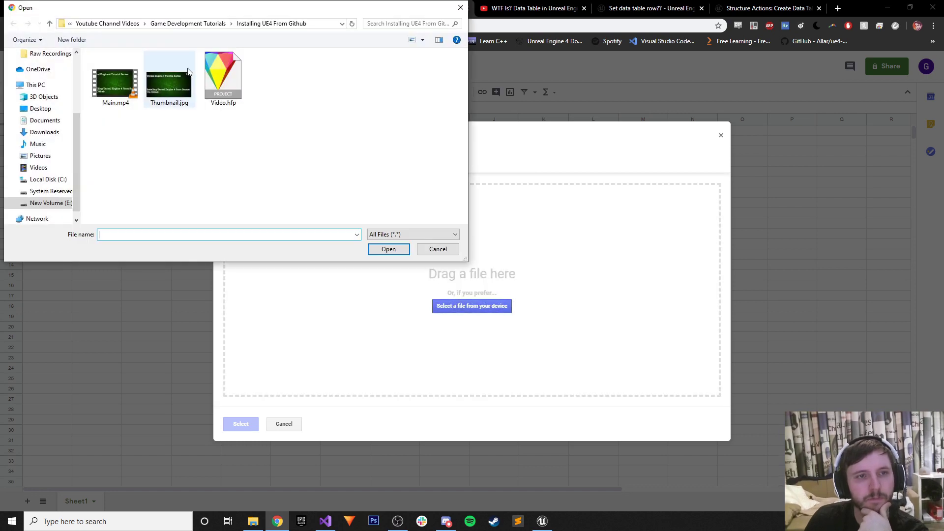
left_click(45, 109)
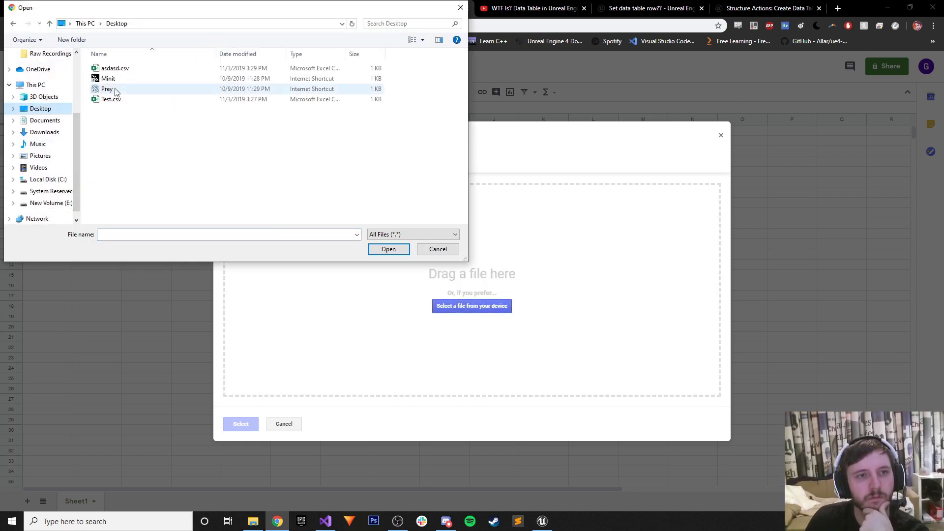
left_click(115, 69)
left_click(388, 249)
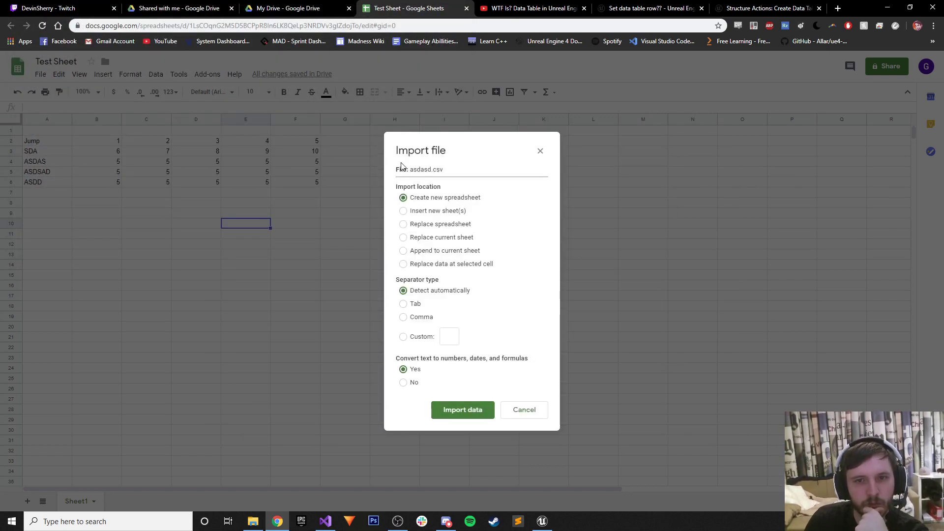
left_click(403, 225)
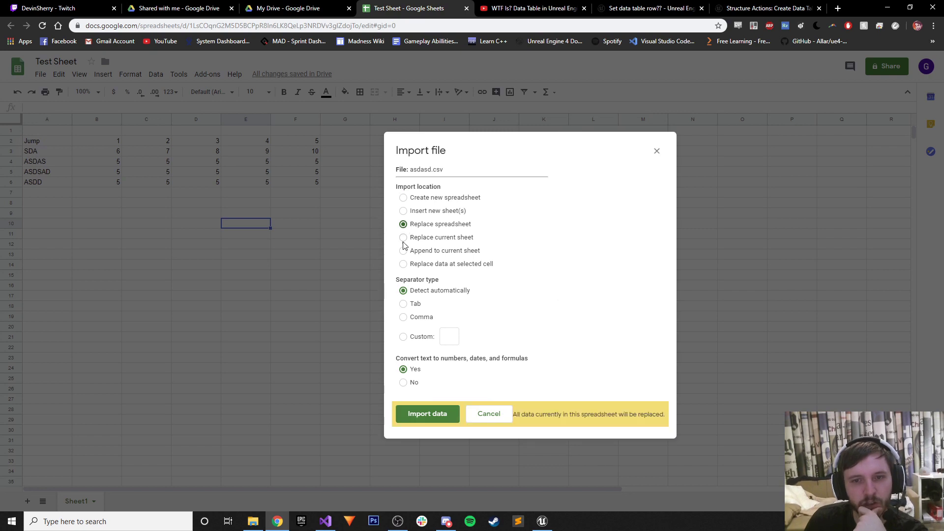
left_click(423, 405)
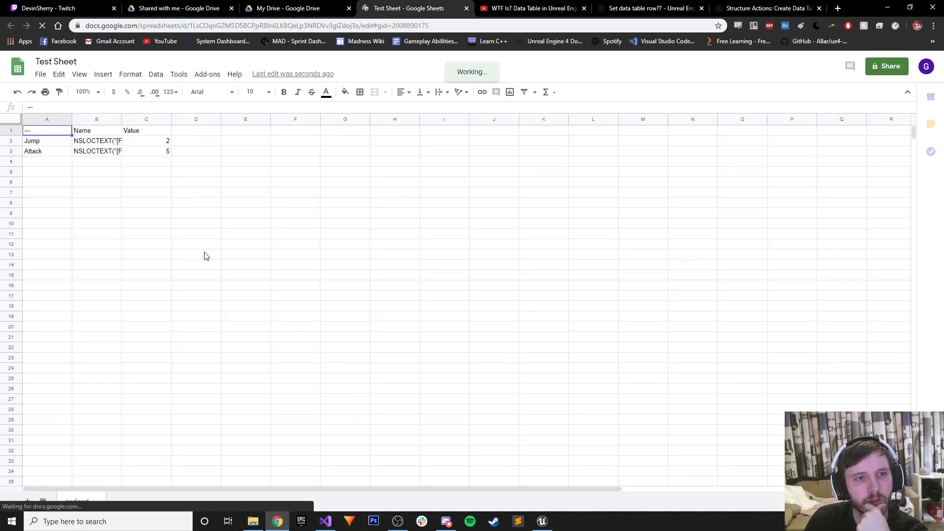
Widen column B to read the full NSLOCTEXT names for Jump and Attack, then go to the video tab.
left_click_drag(122, 119, 549, 132)
left_click(310, 144)
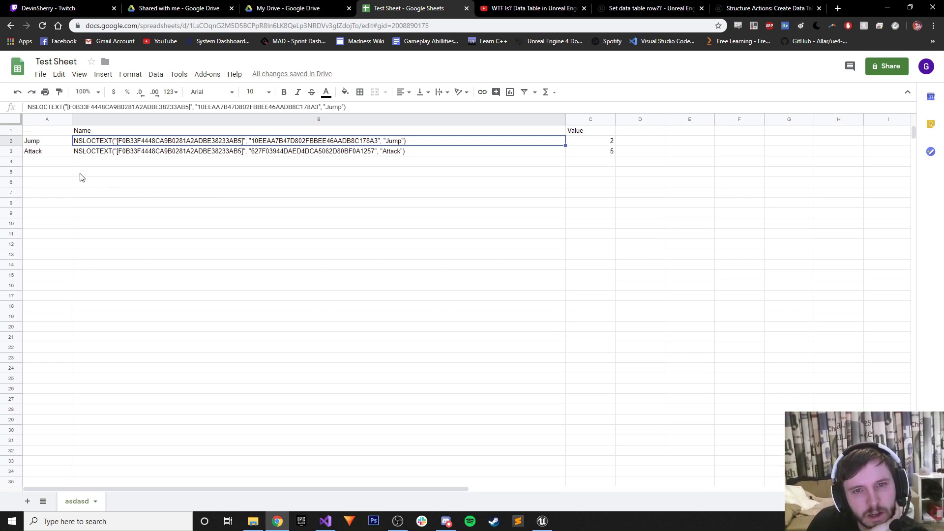
left_click(122, 153)
left_click(112, 142)
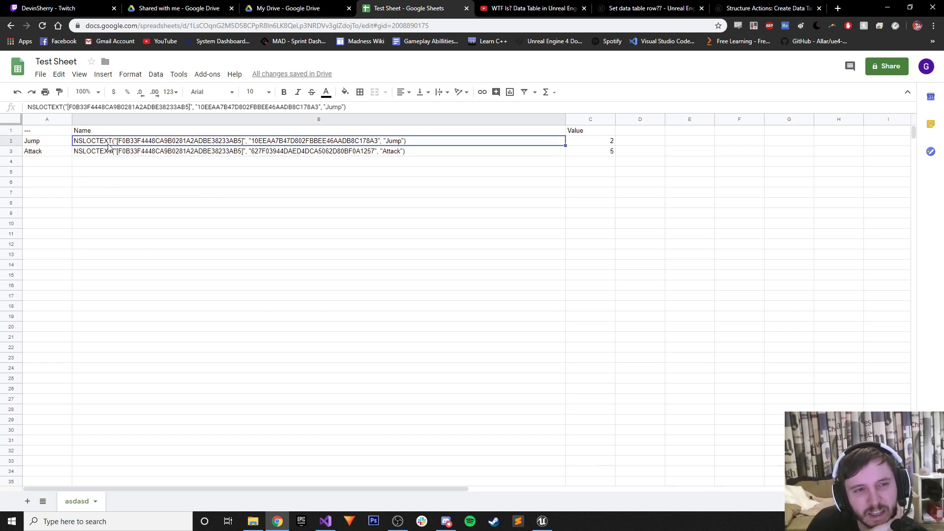
left_click(110, 155)
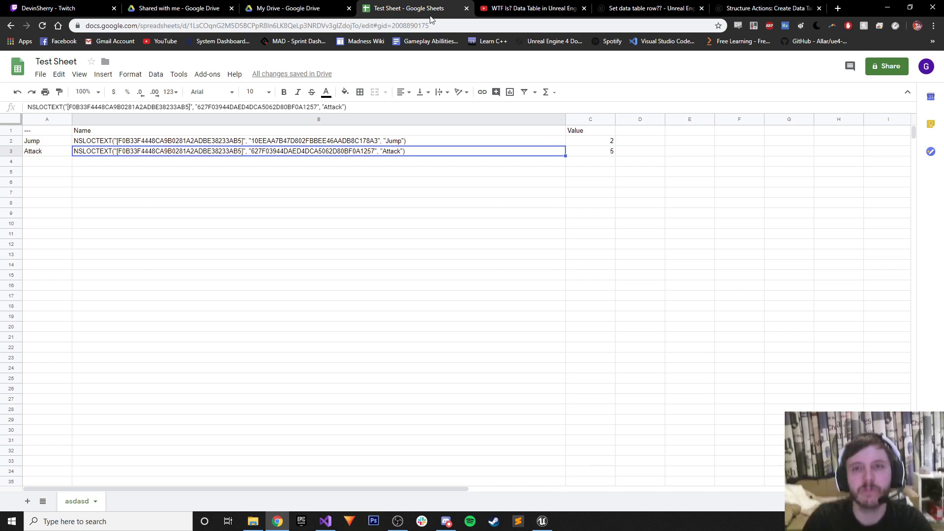
left_click(492, 8)
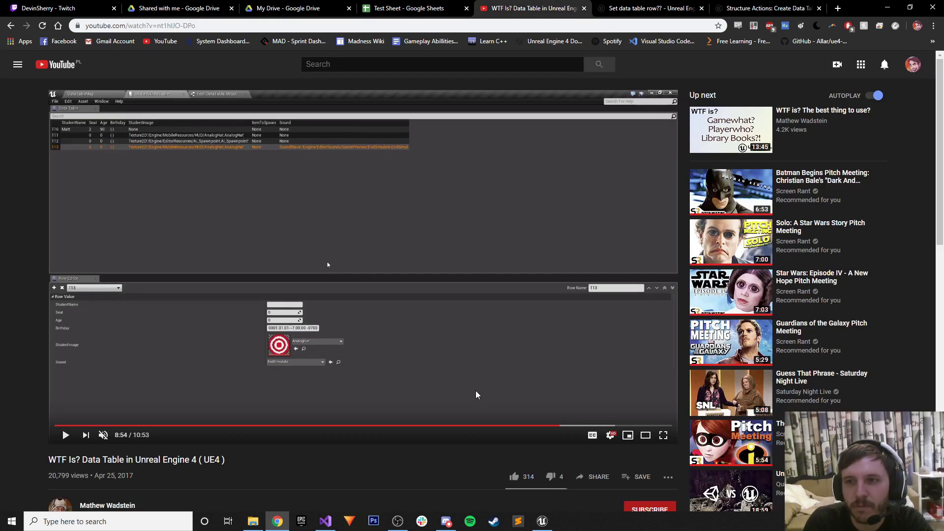
Scrub the Data Table tutorial back to its structure editor, then return to the search results.
left_click_drag(445, 426, 315, 426)
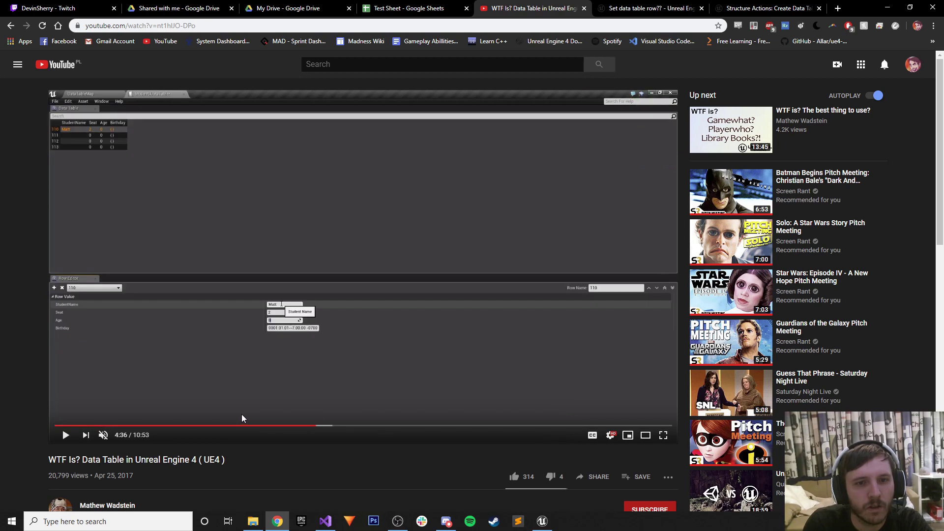
left_click(262, 419)
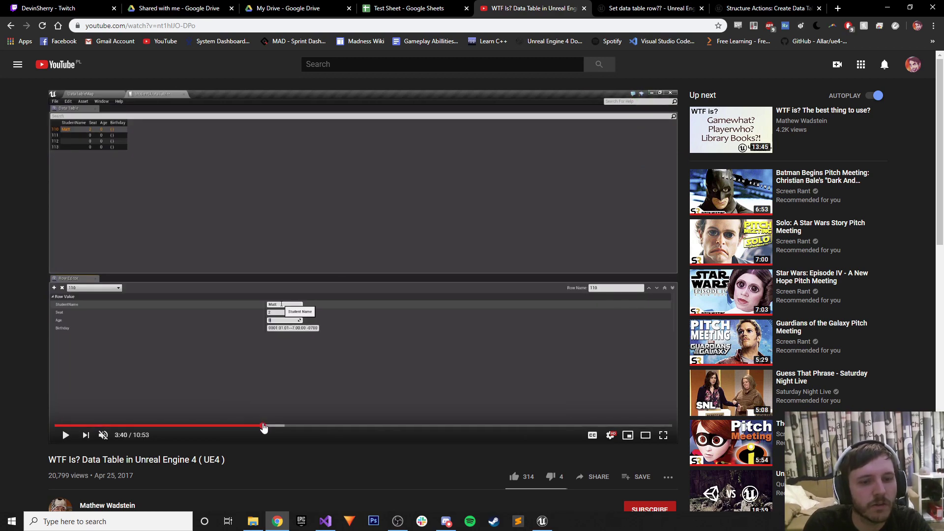
left_click(263, 426)
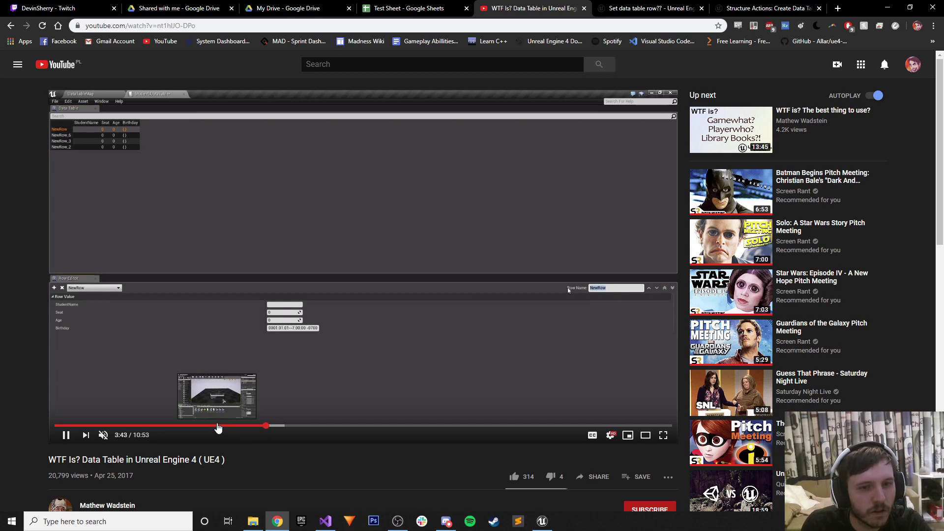
left_click(218, 426)
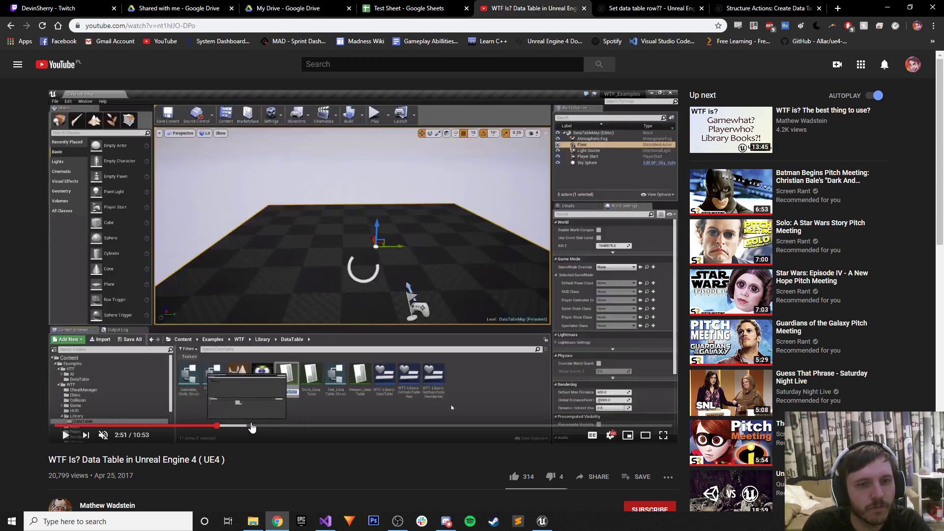
left_click(251, 427)
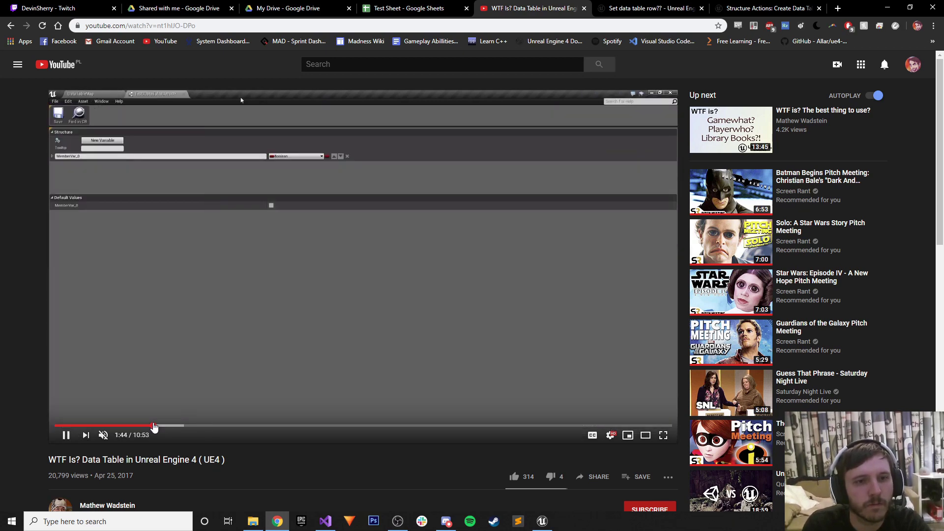
left_click(111, 426)
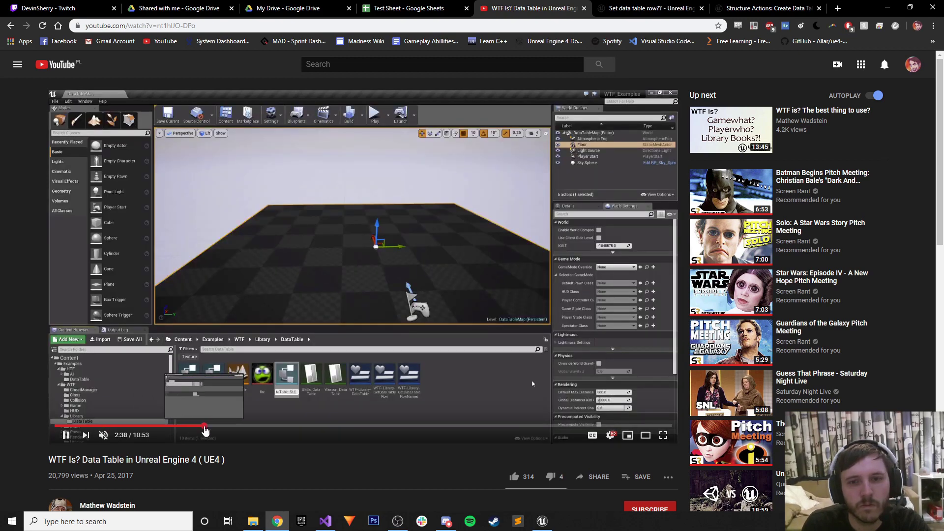
left_click(205, 427)
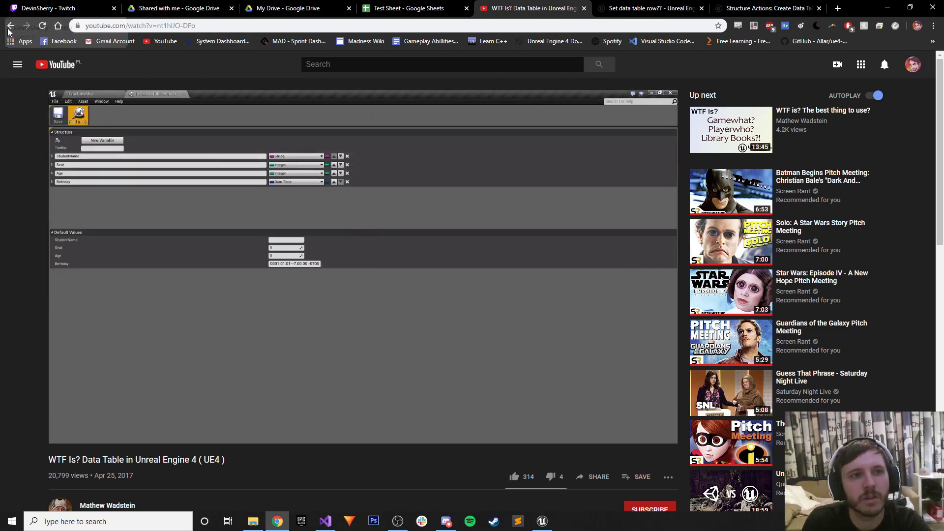
left_click(11, 25)
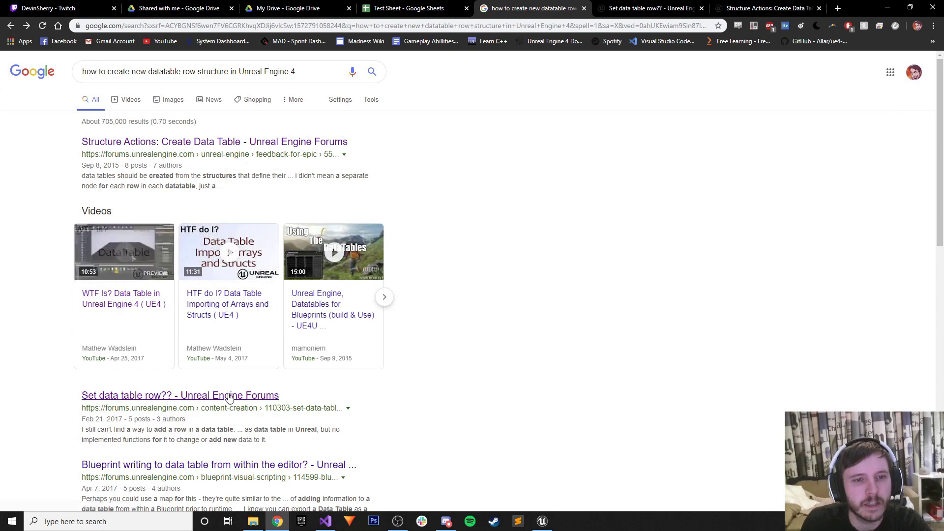
Open the Data Table Importing of Arrays and Structs video and skim ahead to about 4:00.
left_click(198, 240)
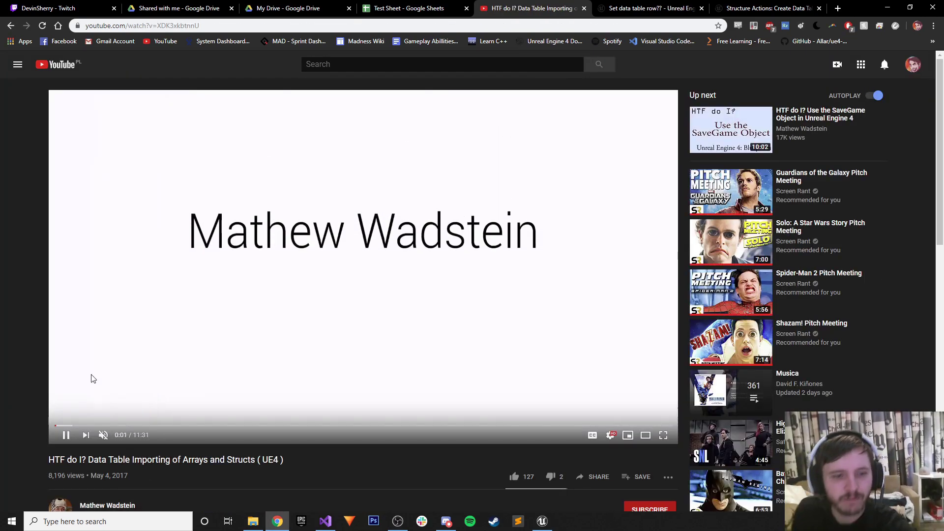
left_click(98, 425)
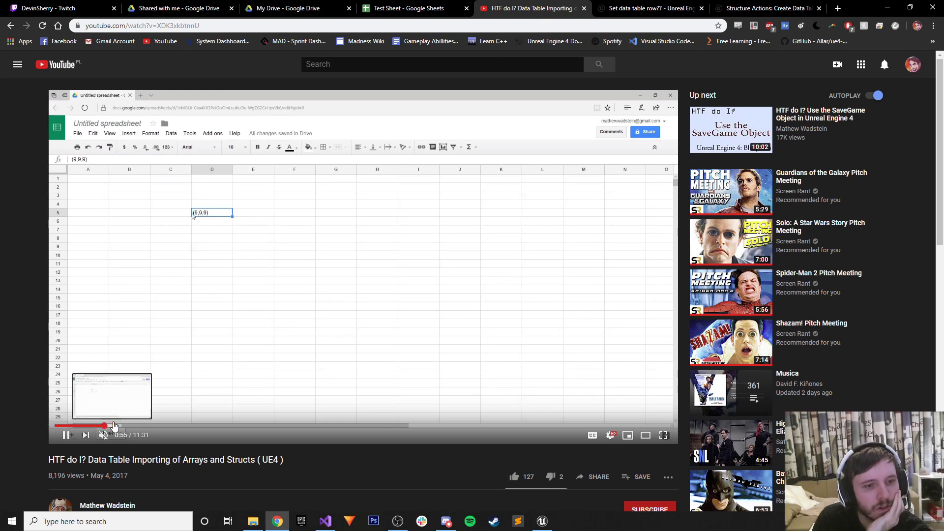
left_click(117, 426)
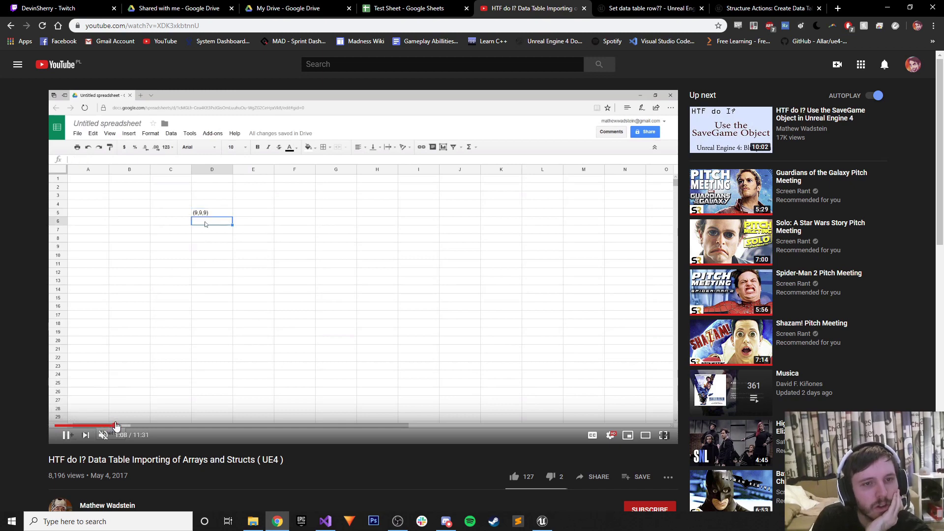
left_click_drag(116, 426, 146, 426)
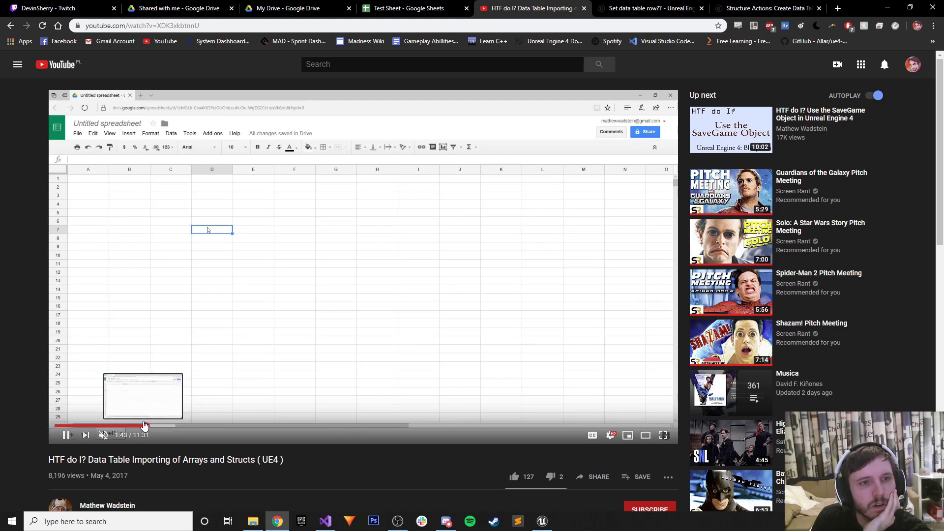
left_click(156, 426)
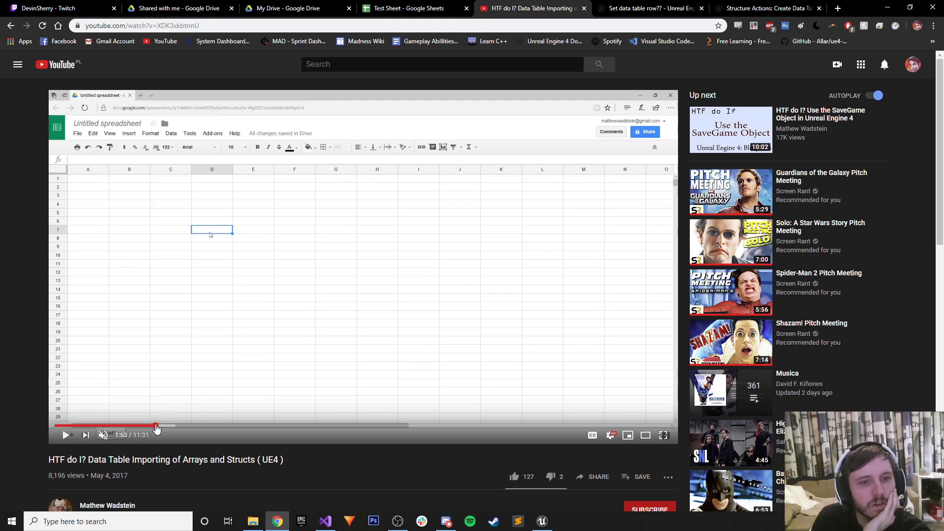
left_click(162, 426)
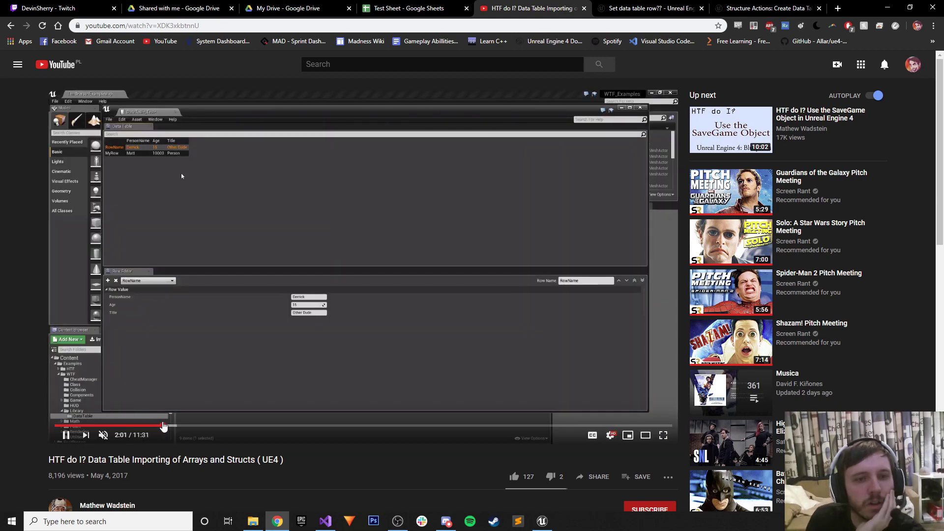
left_click(179, 426)
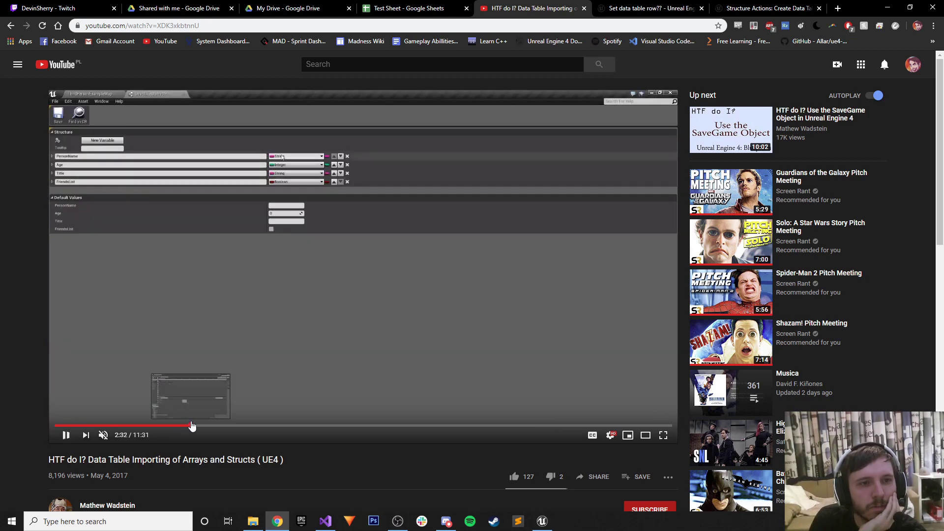
left_click(191, 426)
left_click(211, 426)
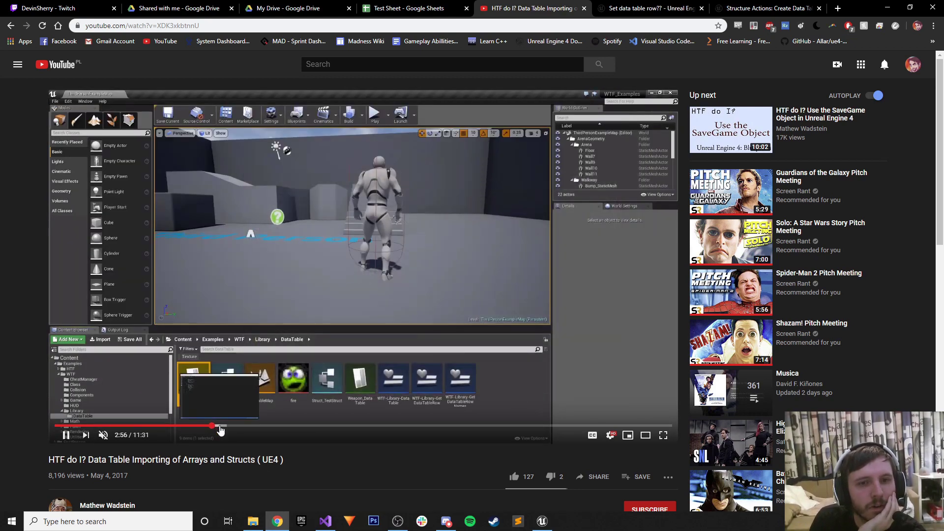
left_click(219, 426)
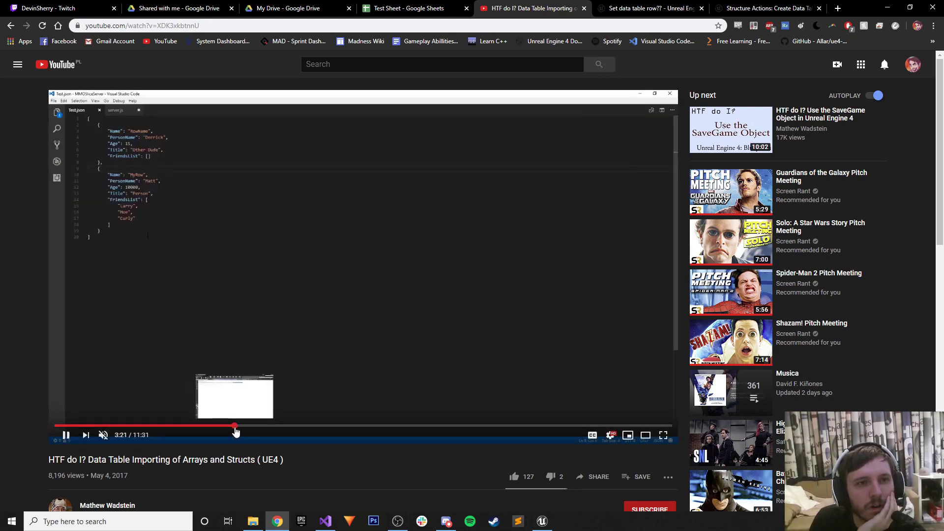
left_click(235, 426)
left_click(245, 425)
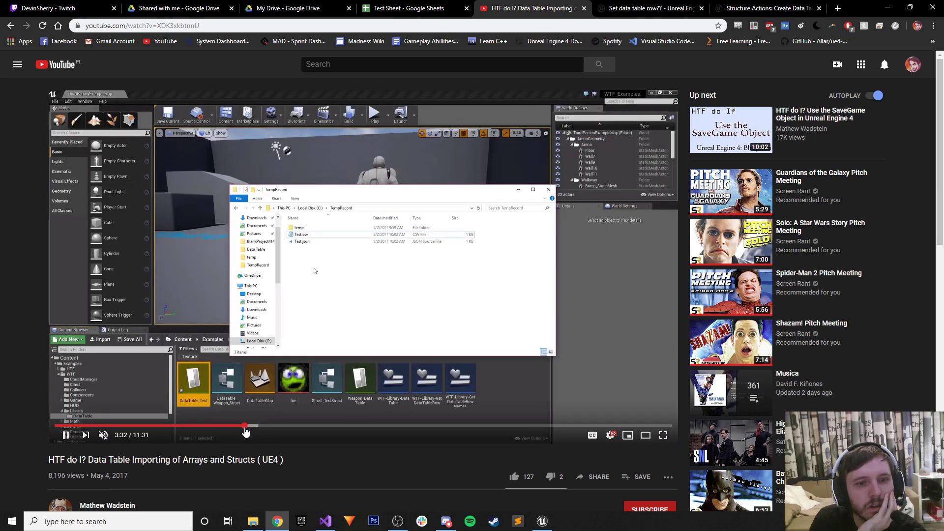
left_click(257, 426)
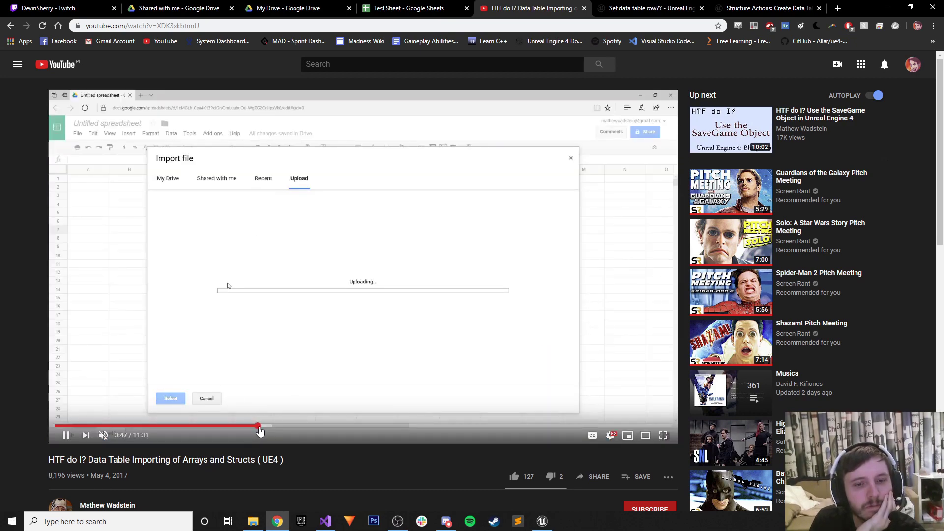
left_click(270, 427)
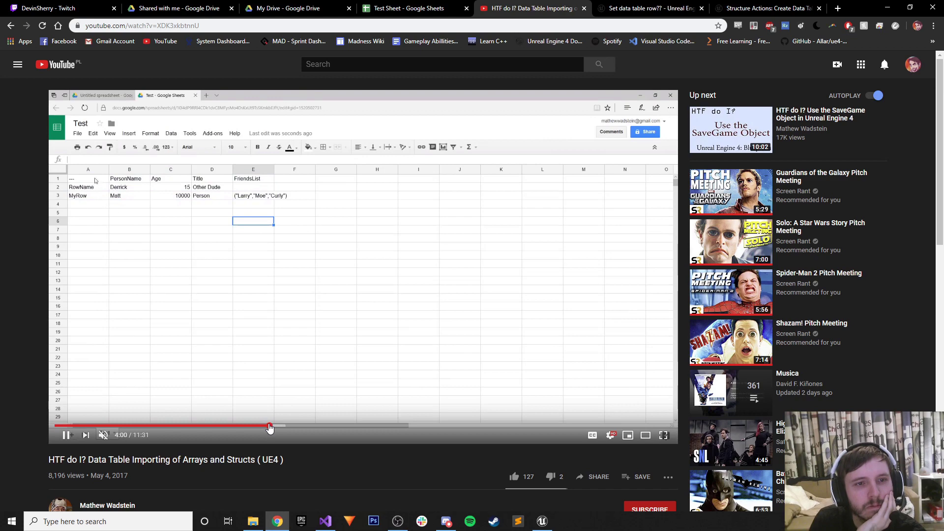
Rewind to the structure editor at 2:09, then skim forward to the Sheets CSV download.
left_click(256, 426)
left_click(243, 426)
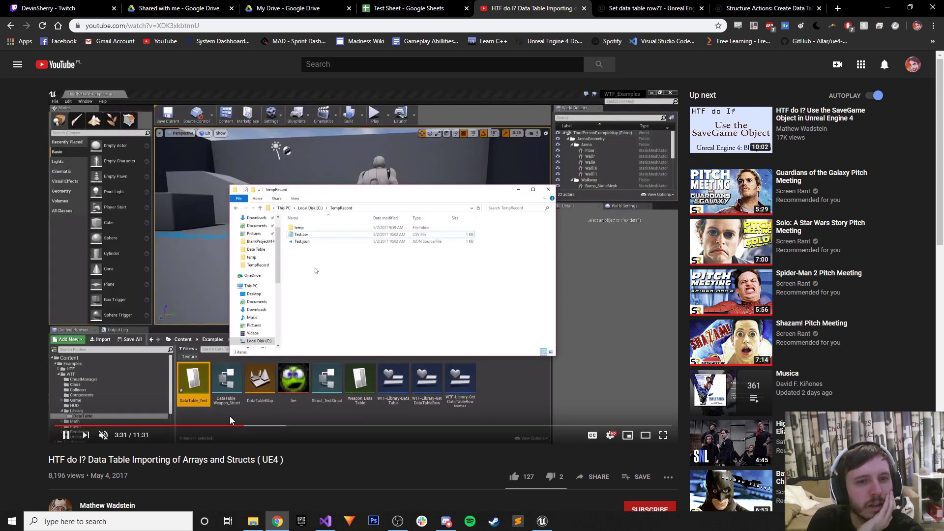
left_click(201, 425)
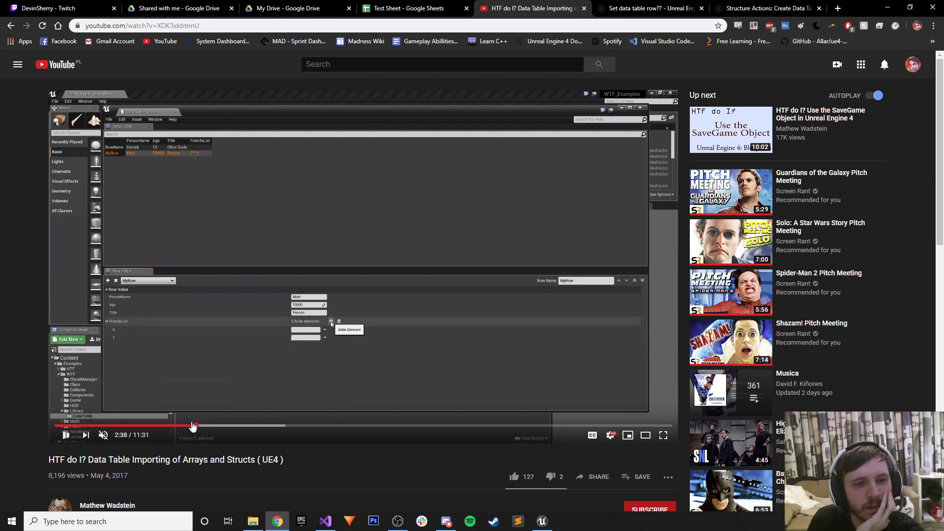
left_click(166, 426)
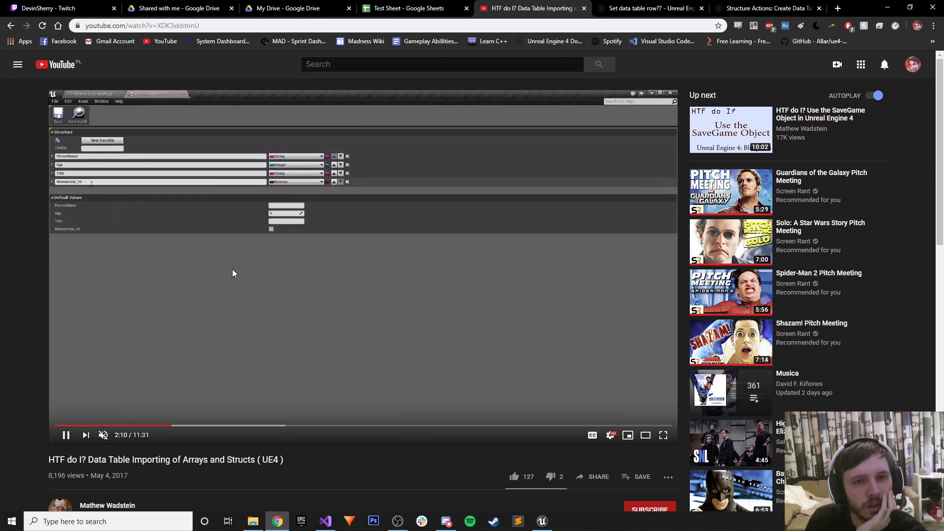
left_click(195, 426)
left_click(208, 426)
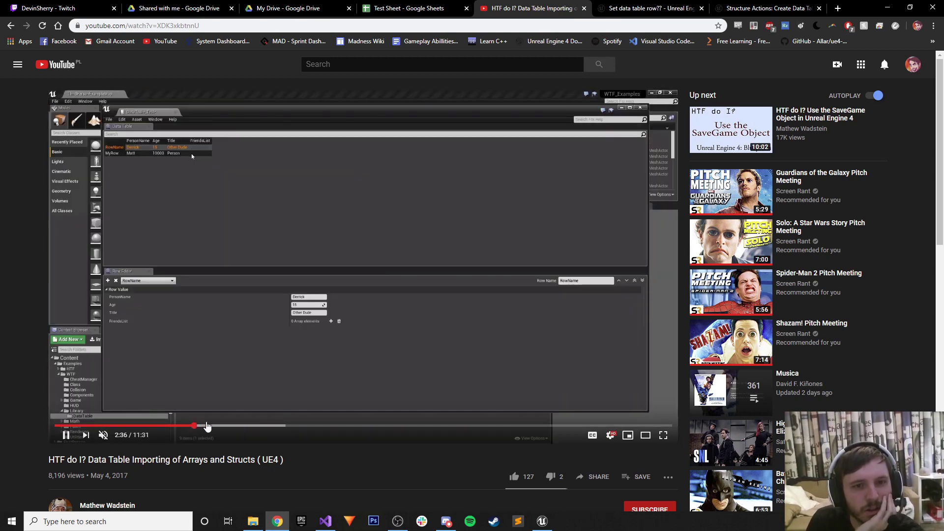
left_click(219, 426)
left_click(235, 425)
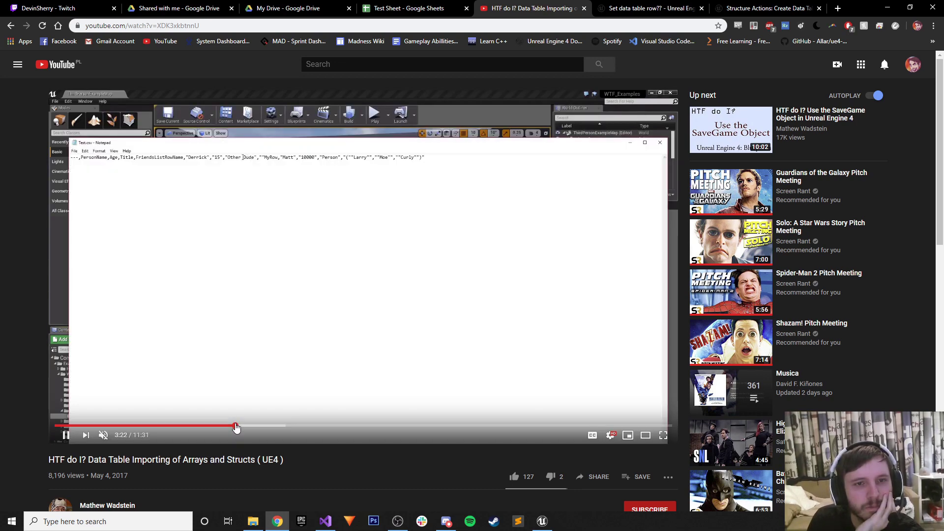
left_click(263, 426)
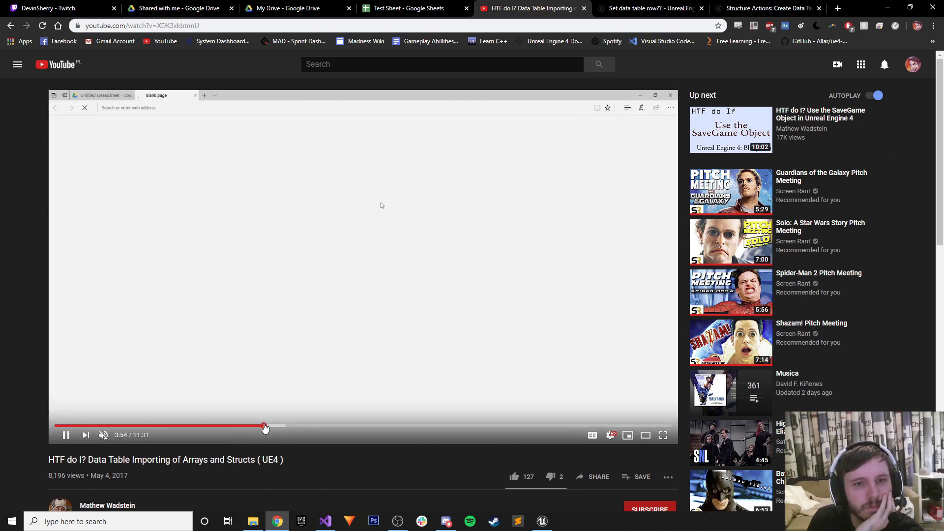
left_click(287, 425)
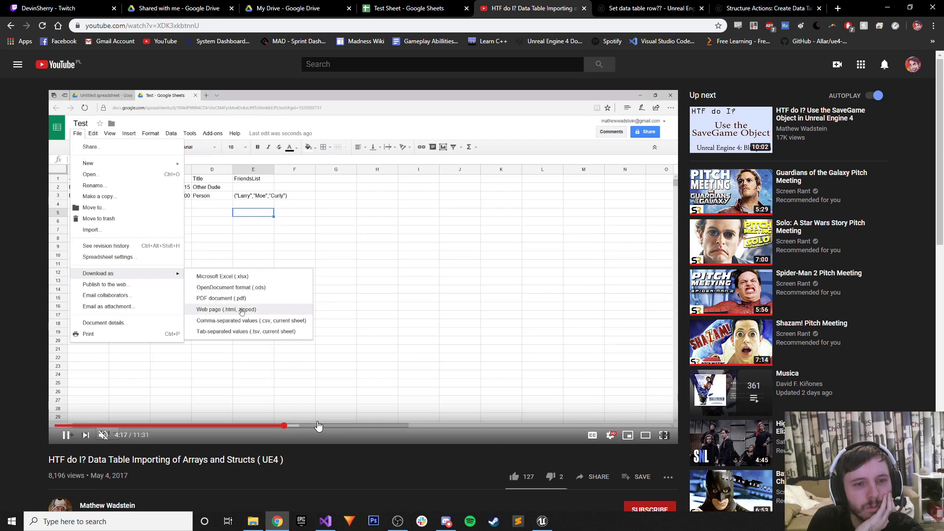
Skim the tutorial from 5:27 through 7:45 to the Sheets import of transforms.
left_click_drag(318, 425, 348, 429)
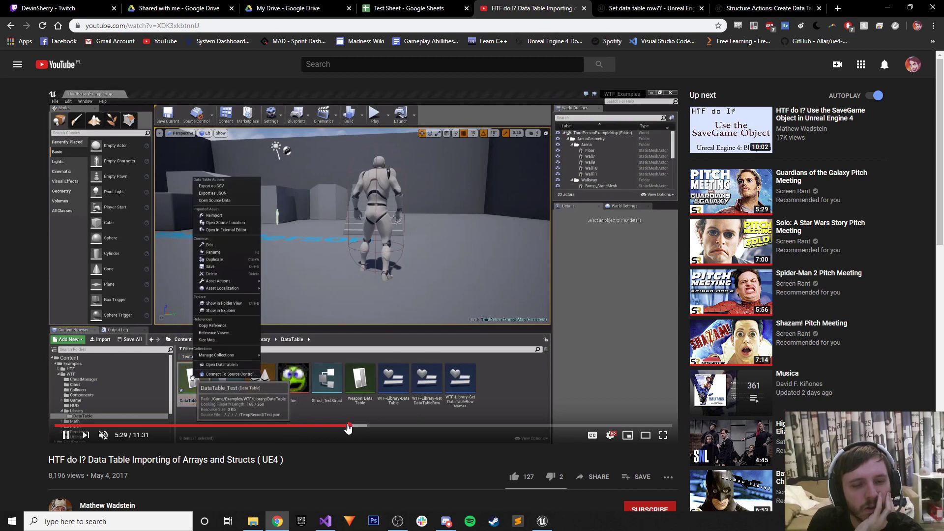
left_click_drag(347, 428, 413, 428)
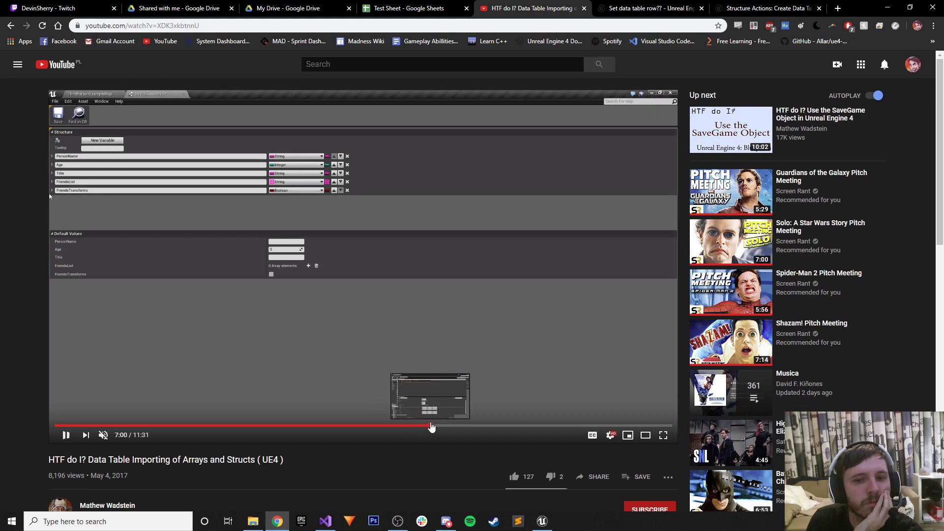
left_click(431, 426)
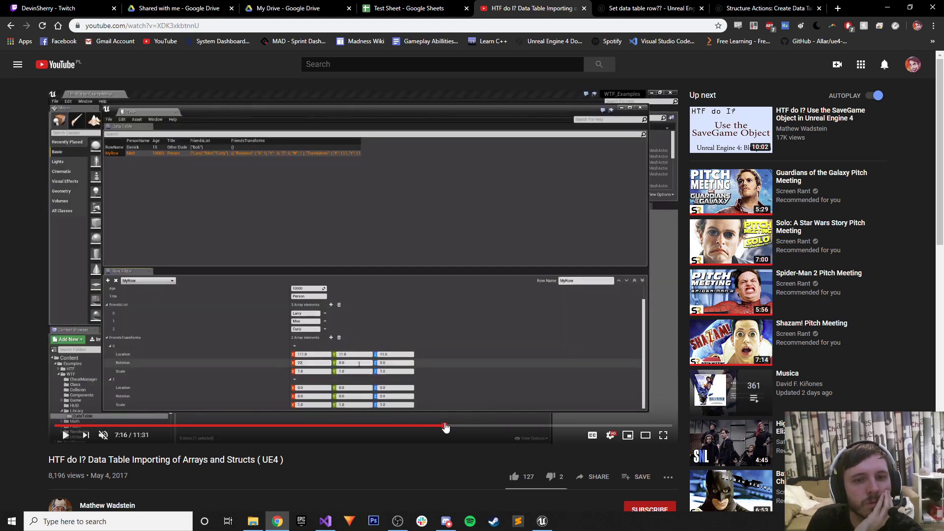
left_click(445, 427)
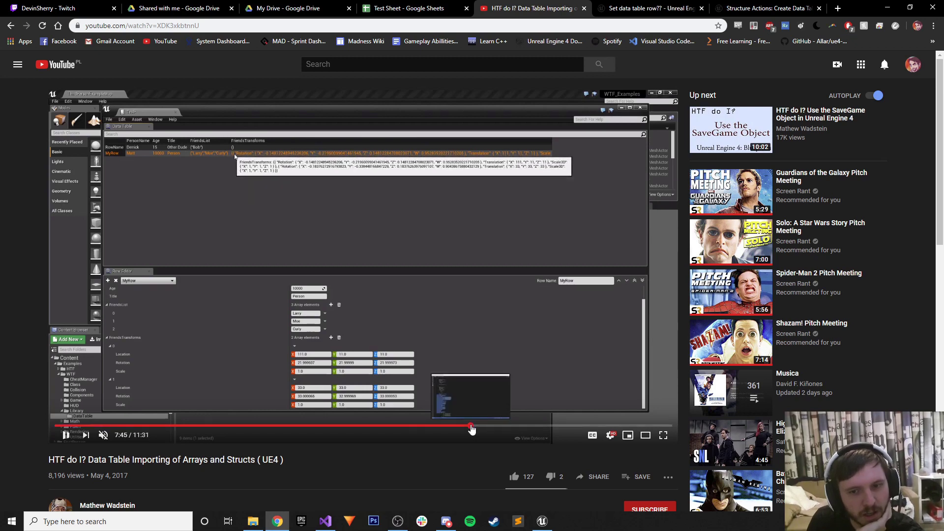
left_click_drag(473, 426, 475, 427)
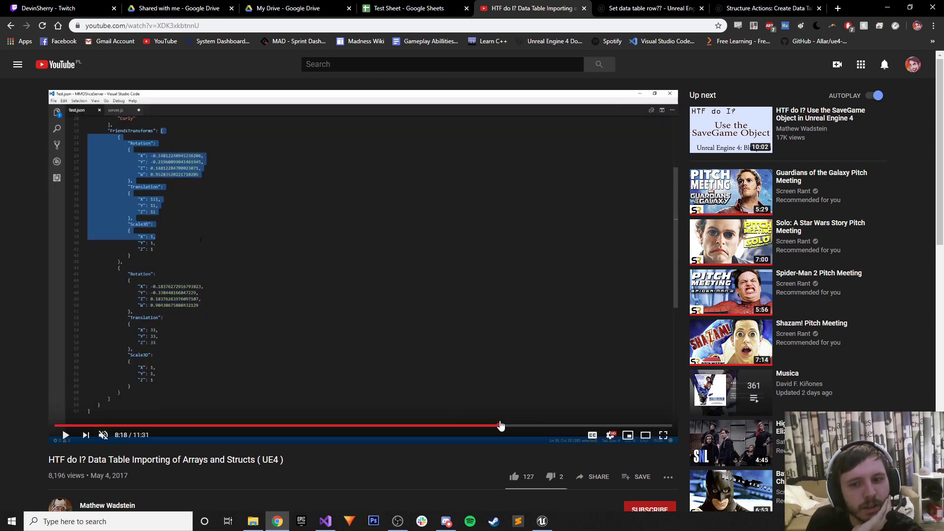
left_click(499, 426)
left_click(541, 426)
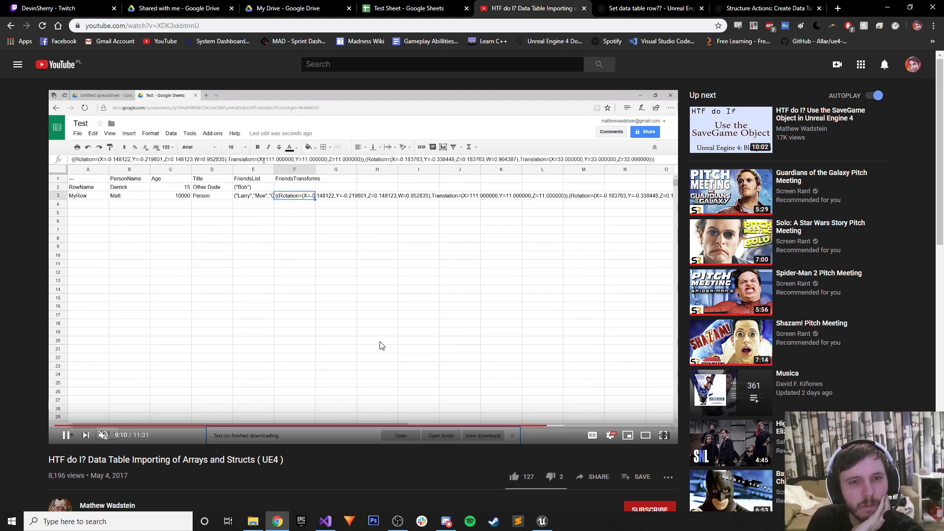
scroll(378, 420, "down", 5)
scroll(378, 421, "up", 5)
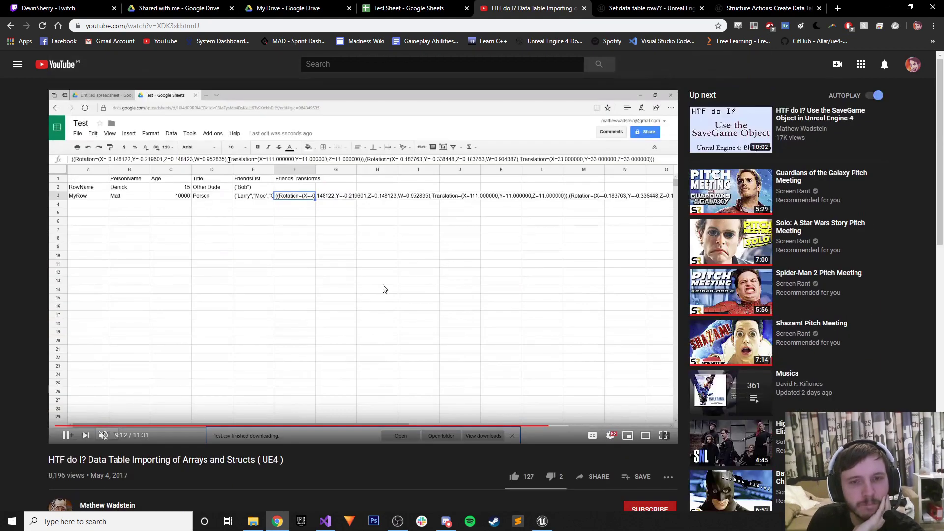
Change TestStructure's Name field type to String and save the structure.
left_click(881, 11)
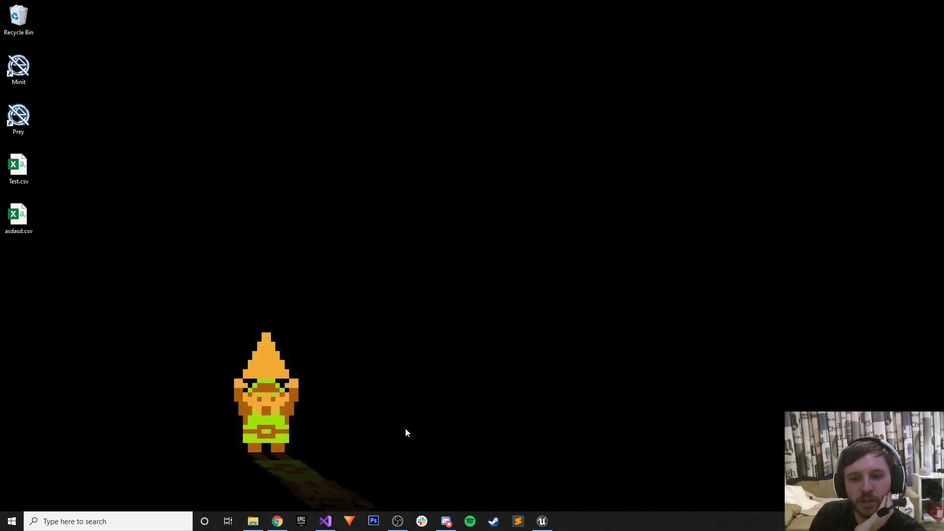
left_click(545, 523)
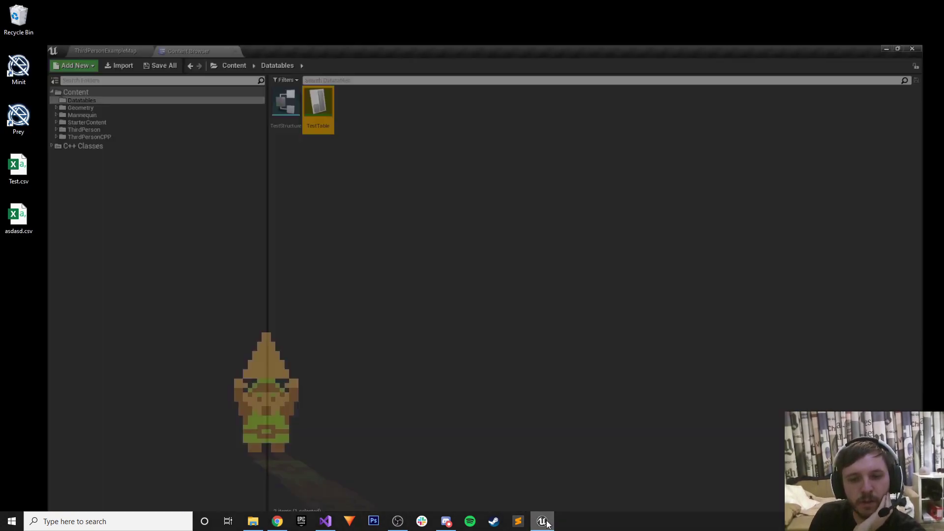
left_click(253, 62)
double_click(258, 65)
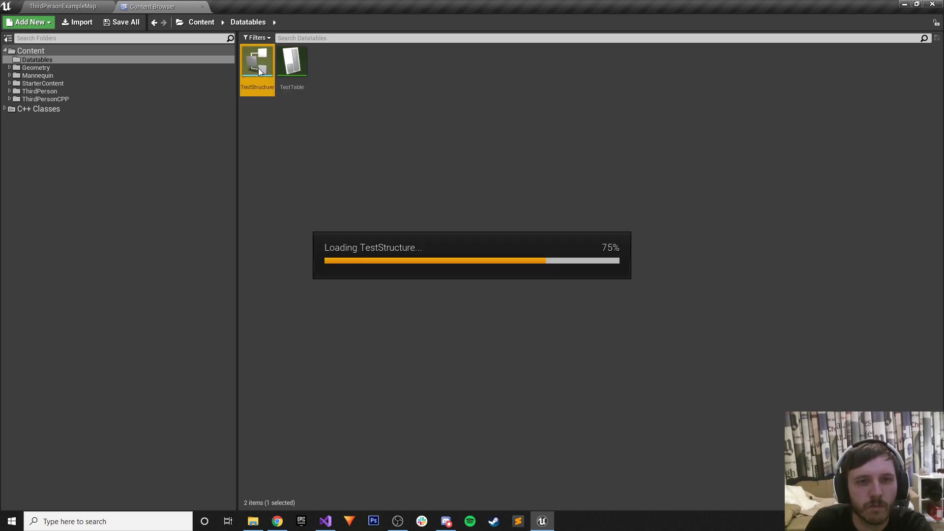
left_click(344, 99)
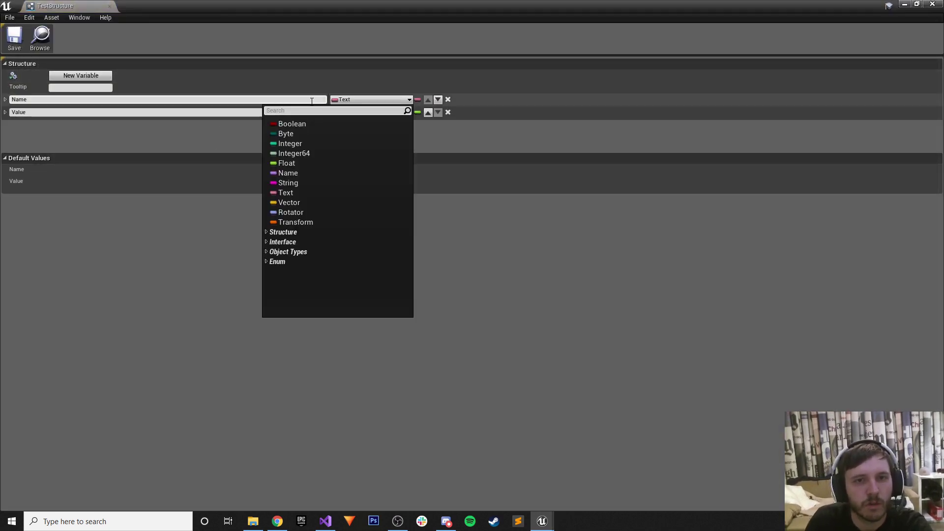
left_click(280, 183)
left_click(3, 37)
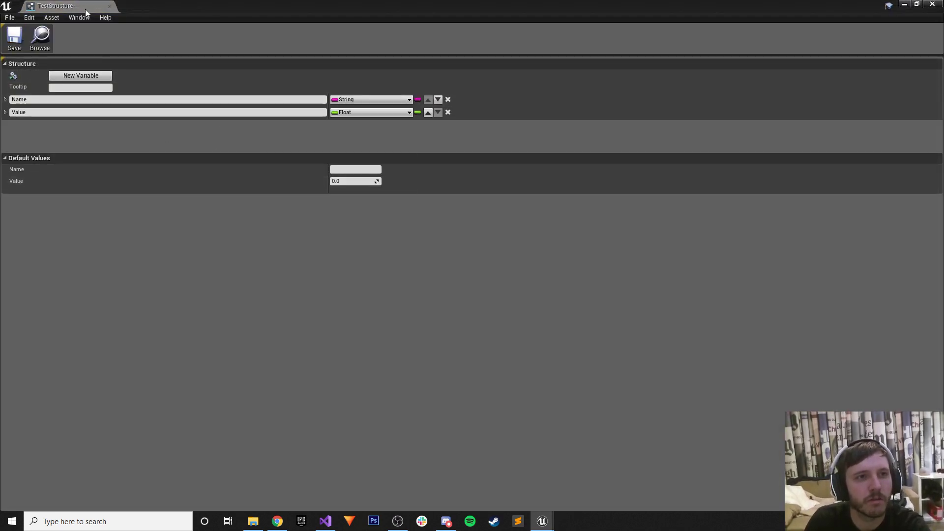
left_click(109, 6)
Open TestTable and show its Data Table Details.
right_click(291, 61)
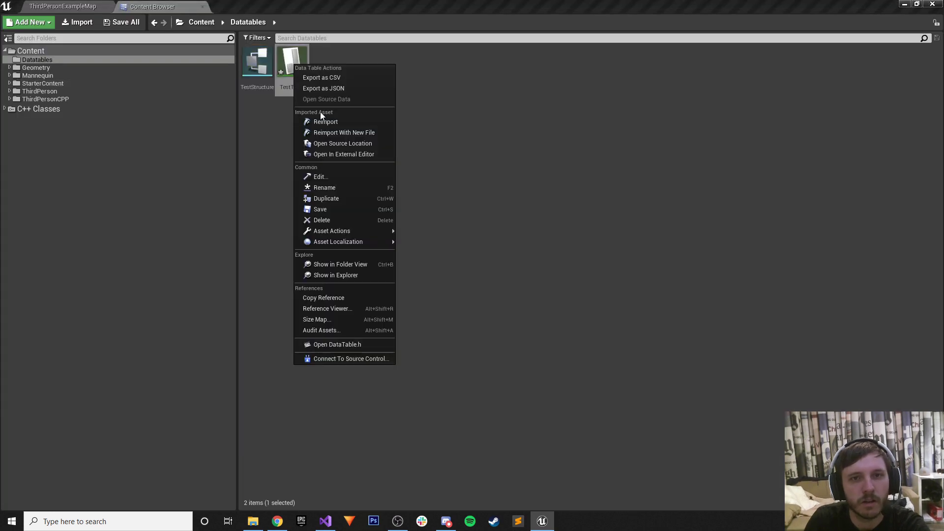
double_click(290, 62)
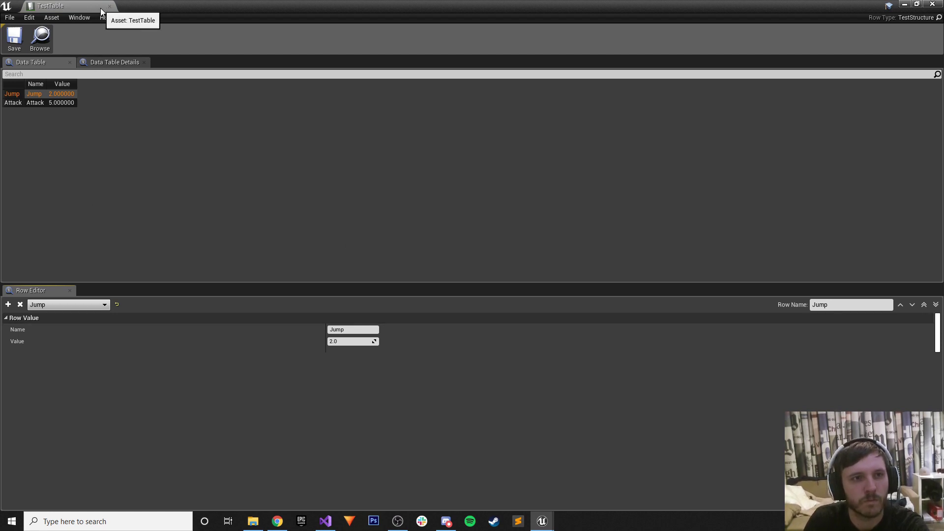
left_click(114, 61)
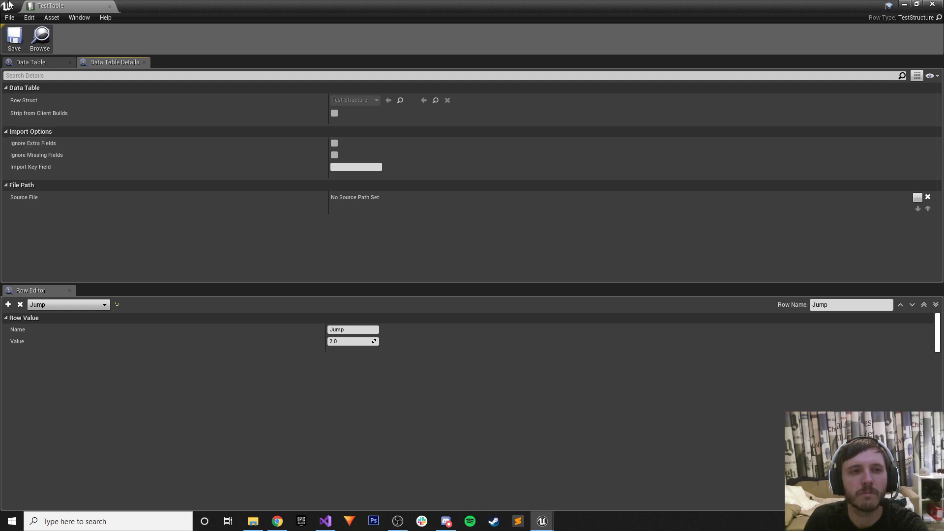
Change the Name field's type in TestStructure and save the structure.
left_click(30, 62)
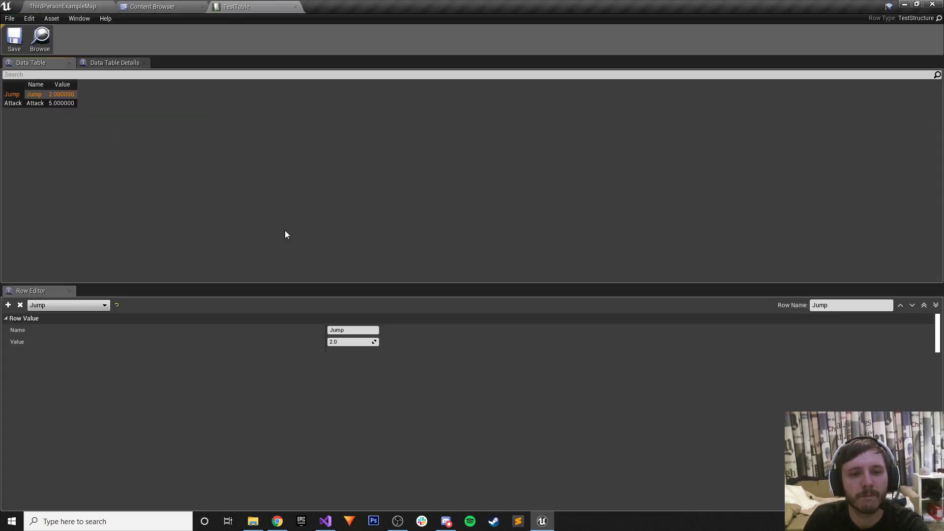
left_click(175, 5)
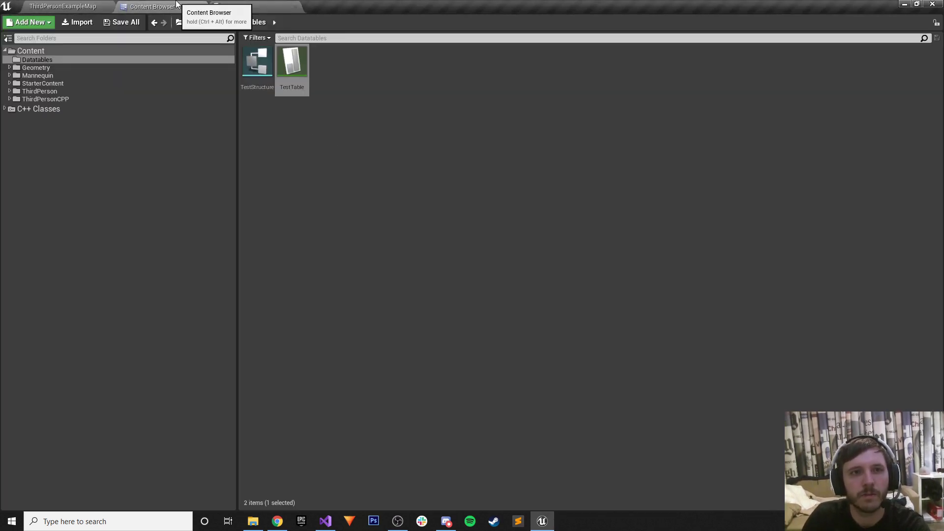
double_click(257, 61)
left_click(367, 102)
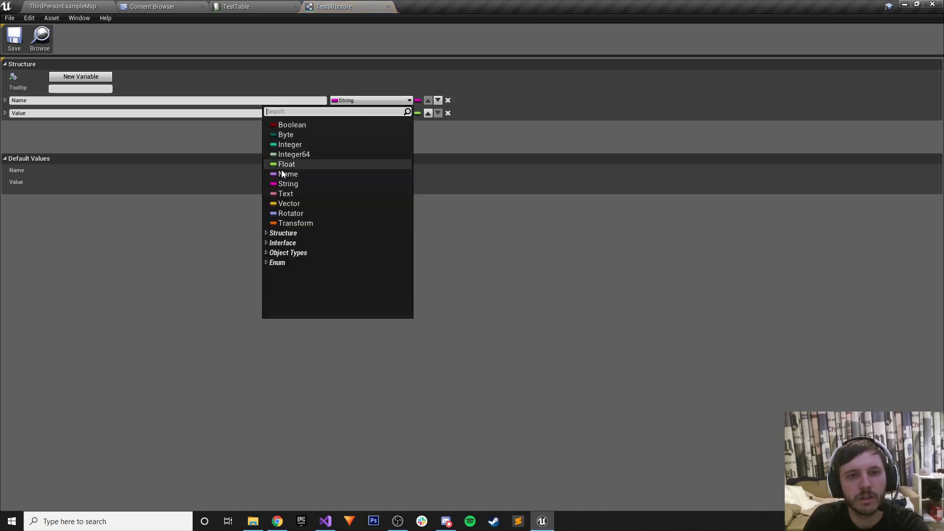
left_click(284, 174)
left_click(13, 40)
Enable Ignore Extra Fields and Ignore Missing Fields on TestTable and save it.
left_click(236, 6)
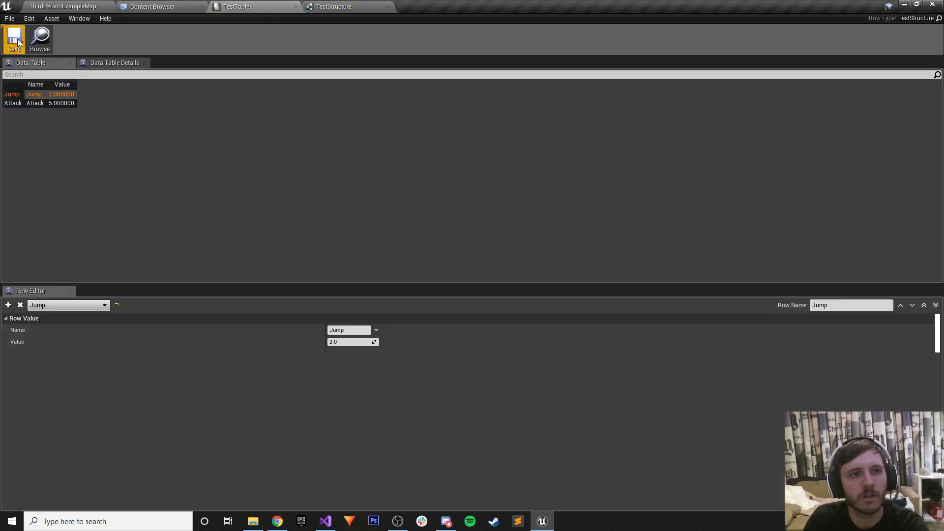
left_click(15, 42)
left_click(106, 63)
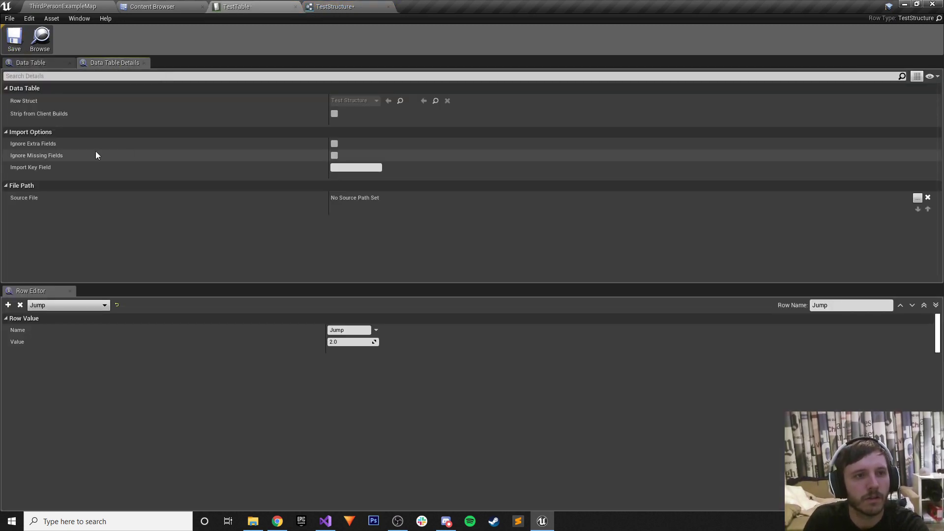
left_click(334, 143)
left_click(334, 155)
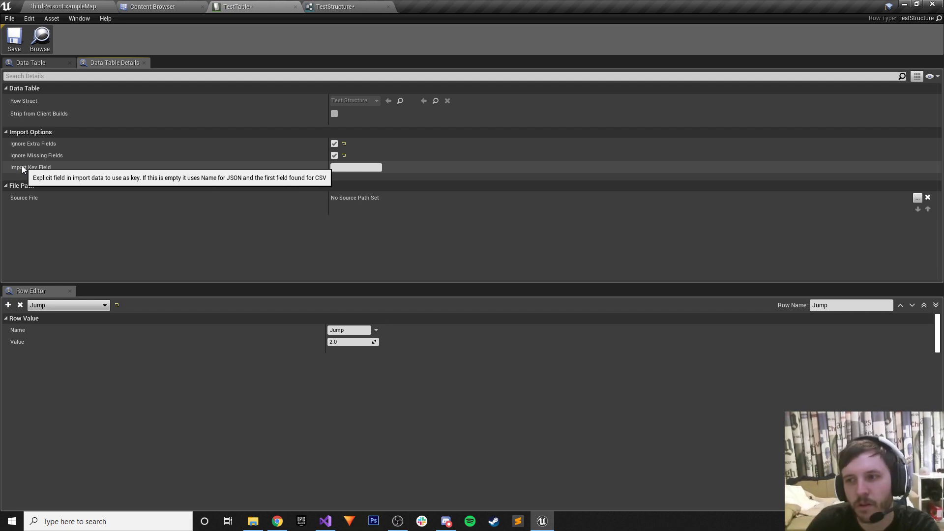
left_click(7, 44)
Export TestTable as CSV, overwriting asdasd.csv on the Desktop.
left_click(325, 7)
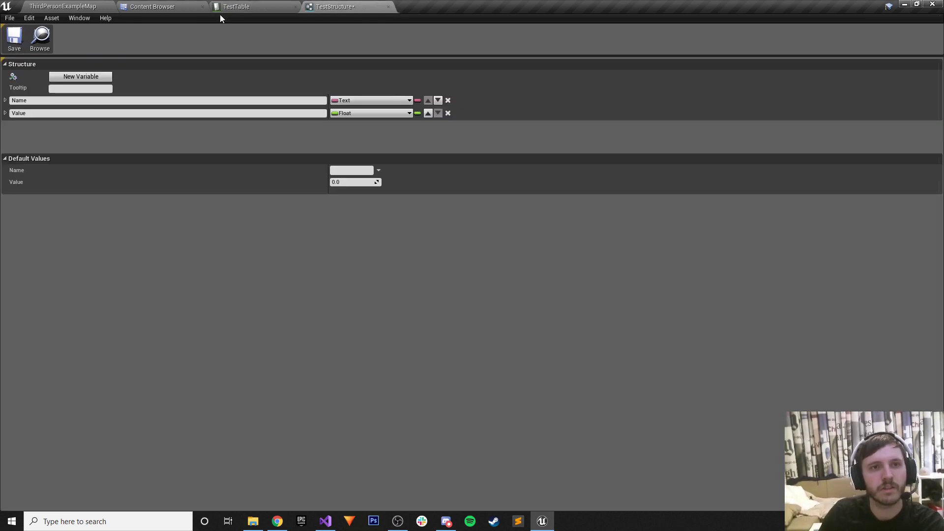
left_click(41, 38)
left_click(292, 69)
right_click(292, 69)
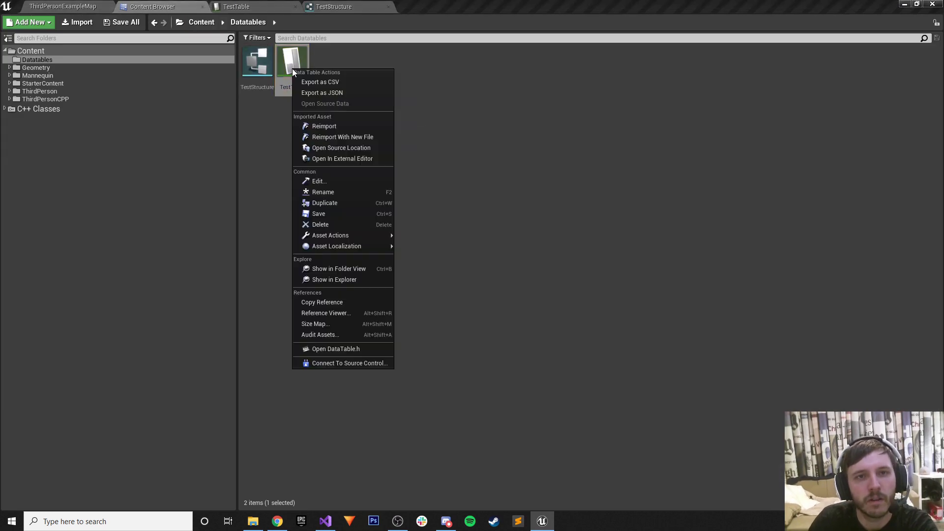
left_click(309, 82)
left_click(115, 69)
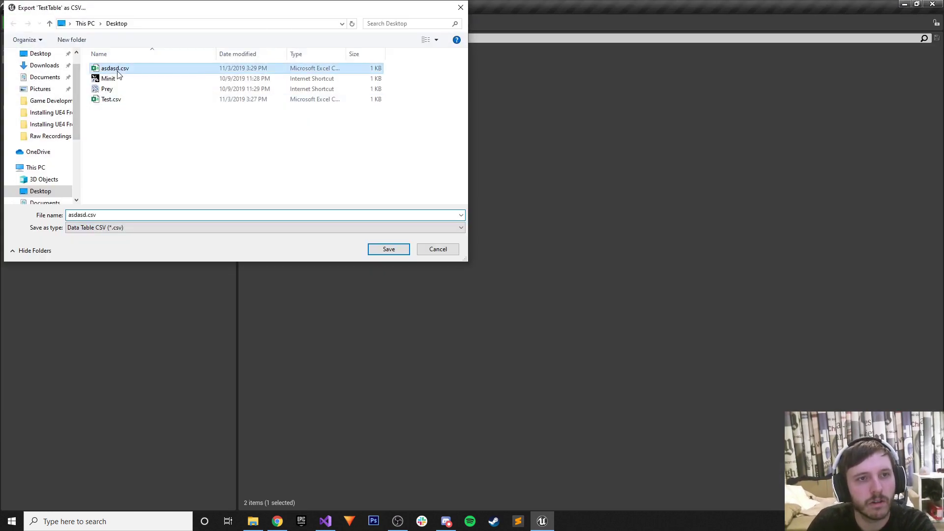
left_click(388, 250)
left_click(494, 261)
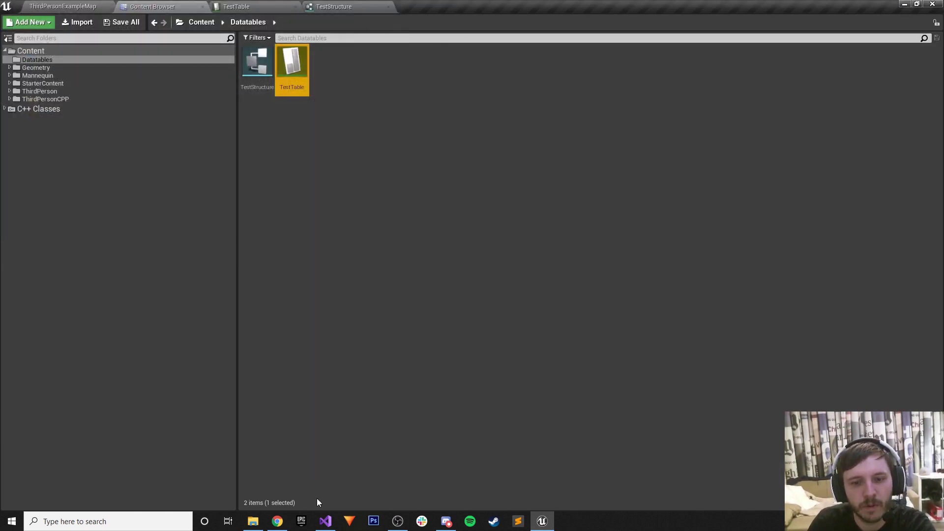
left_click(278, 521)
Import asdasd.csv from the Desktop into Test Sheet, replacing the whole spreadsheet.
left_click(413, 4)
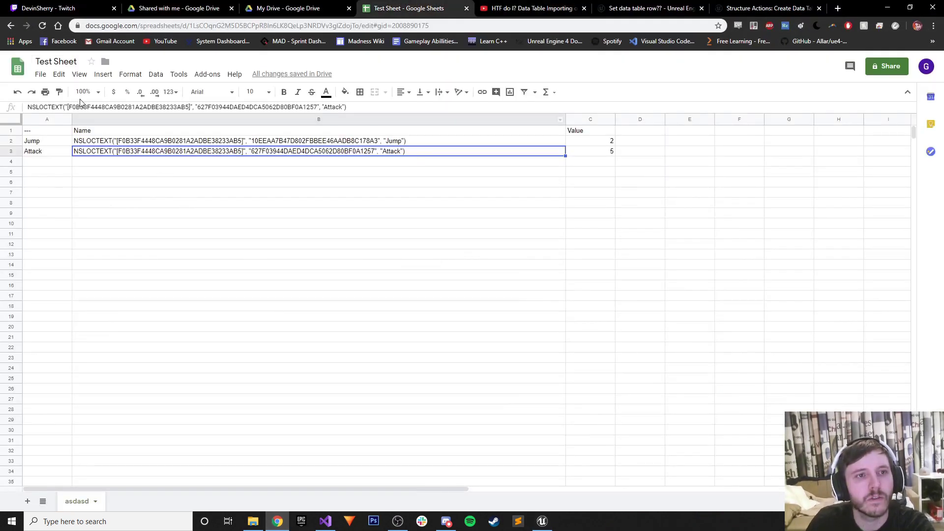
left_click(40, 76)
left_click(65, 147)
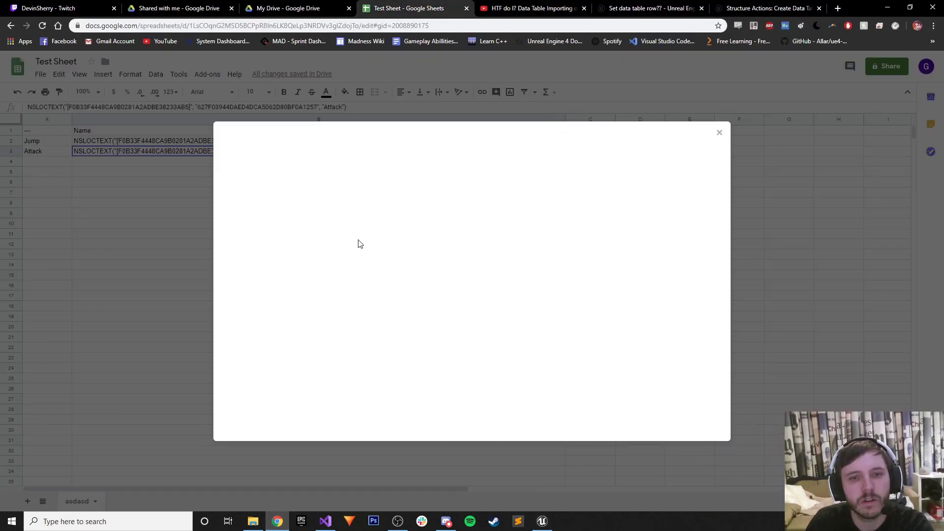
left_click(395, 160)
left_click(453, 305)
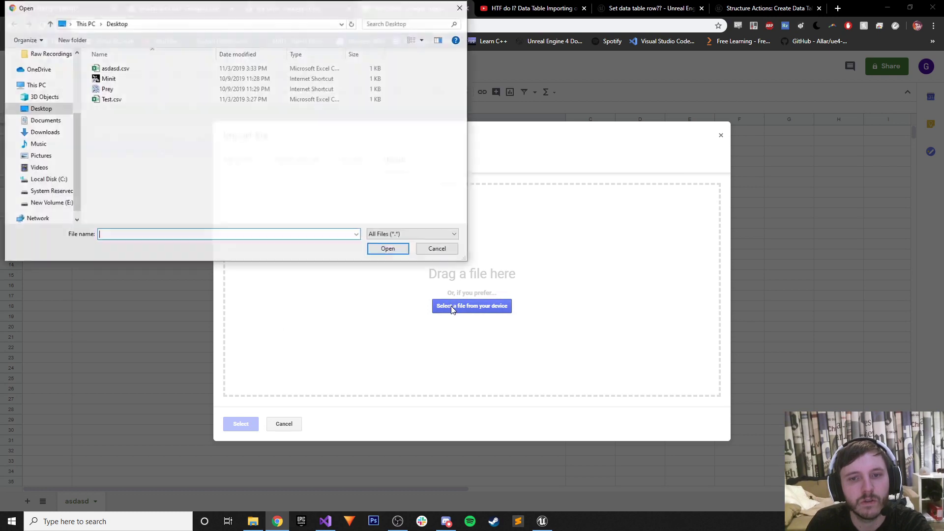
left_click(147, 69)
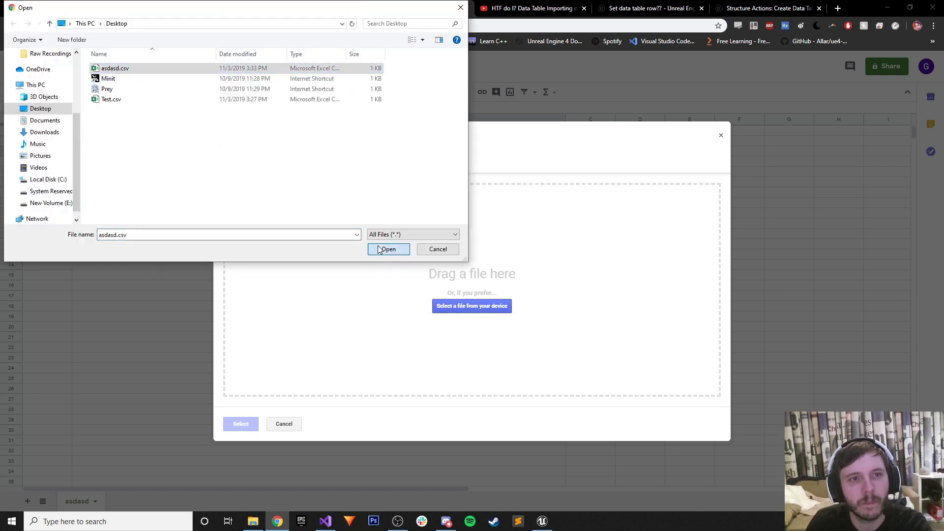
left_click(389, 249)
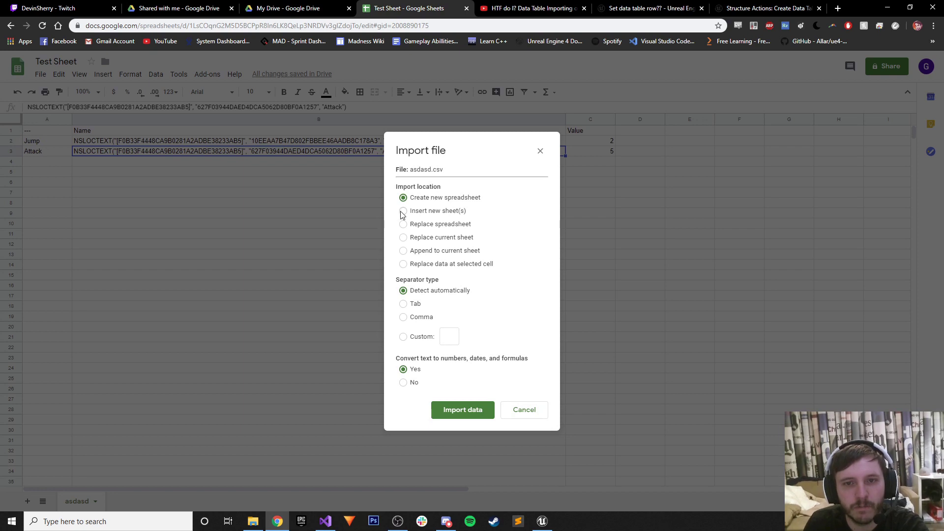
left_click(404, 225)
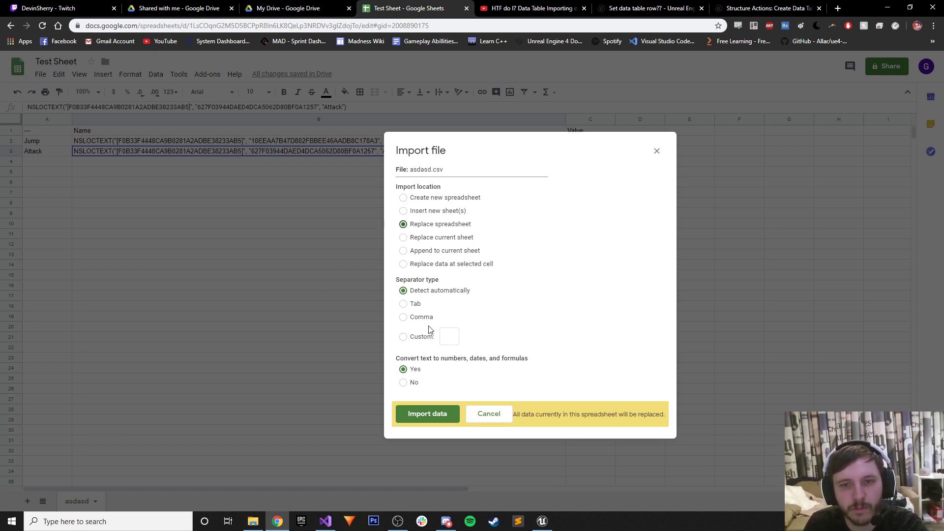
left_click(423, 409)
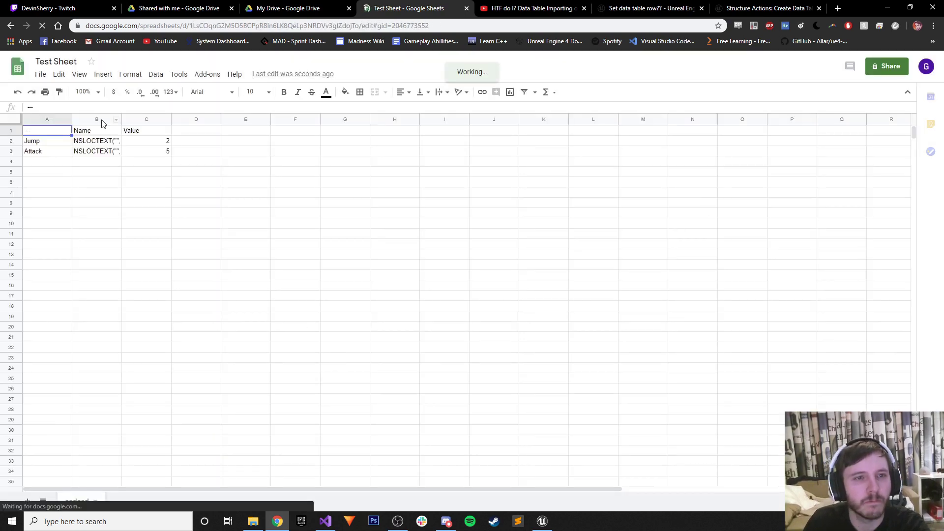
Widen column B to show the full Name strings and start editing the Jump name in B2.
left_click_drag(120, 124, 385, 124)
left_click(136, 143)
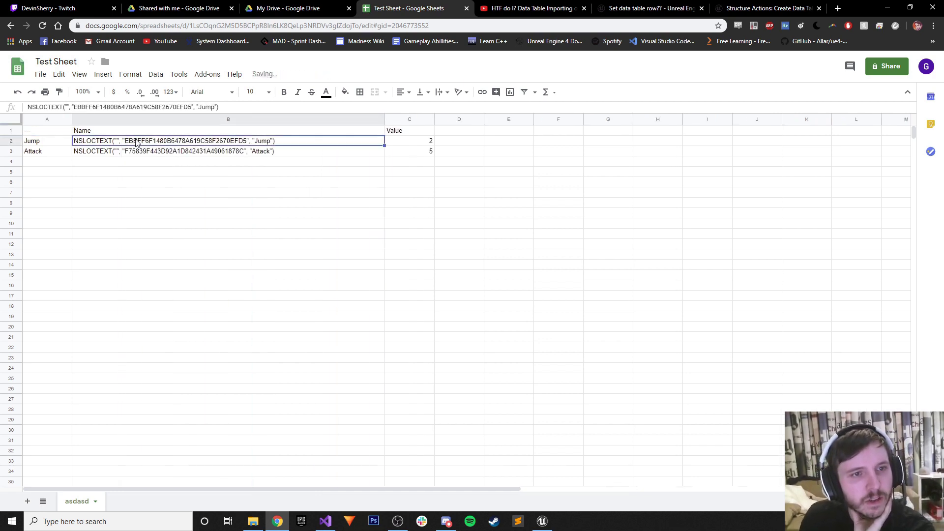
double_click(222, 140)
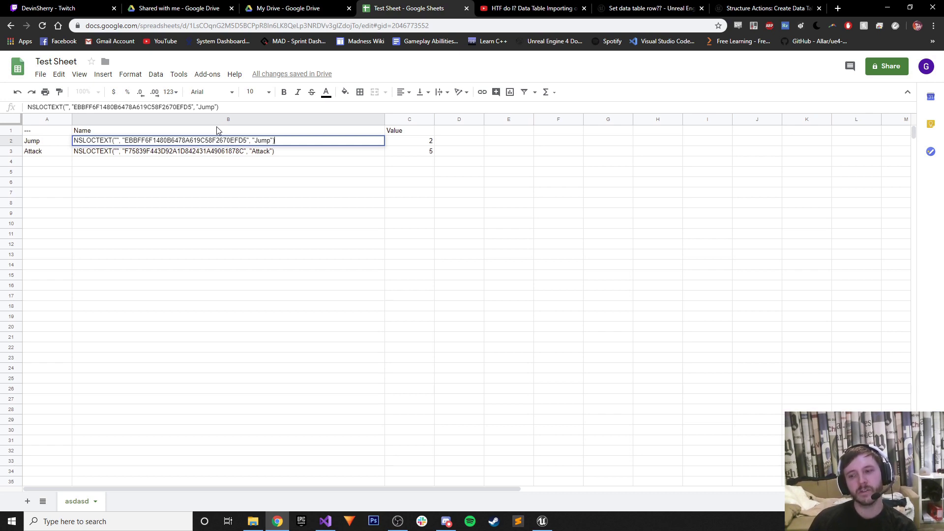
left_click(542, 521)
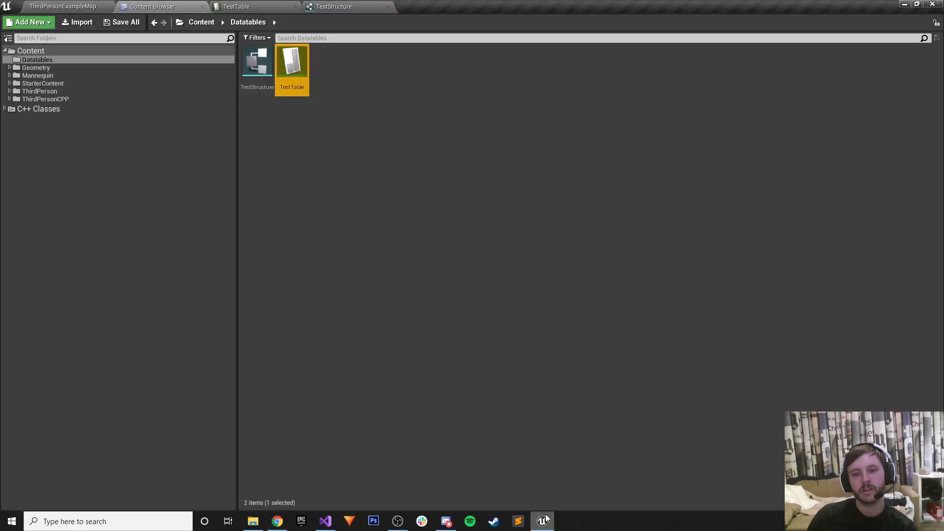
Create a Gameplay Ability Blueprint named kwehofkshdf in Datatables and open it.
left_click(372, 241)
right_click(301, 112)
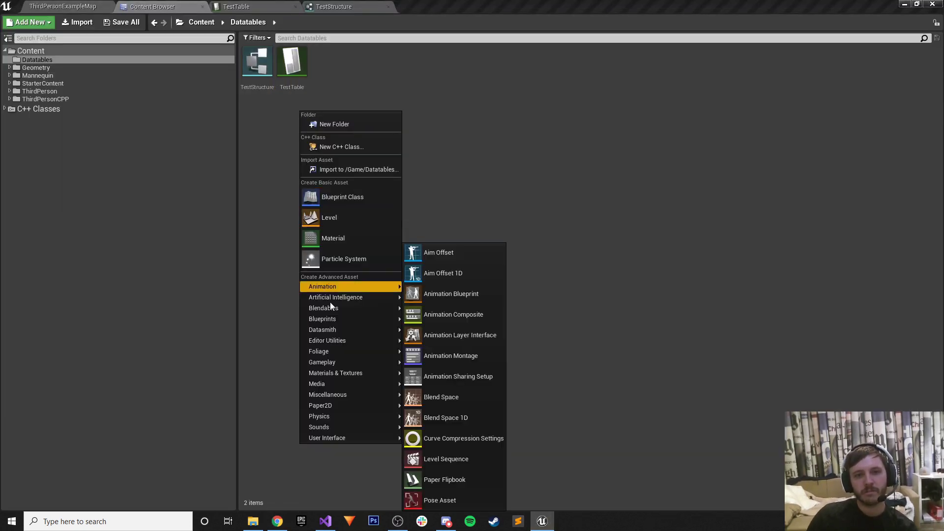
mouse_move(332, 320)
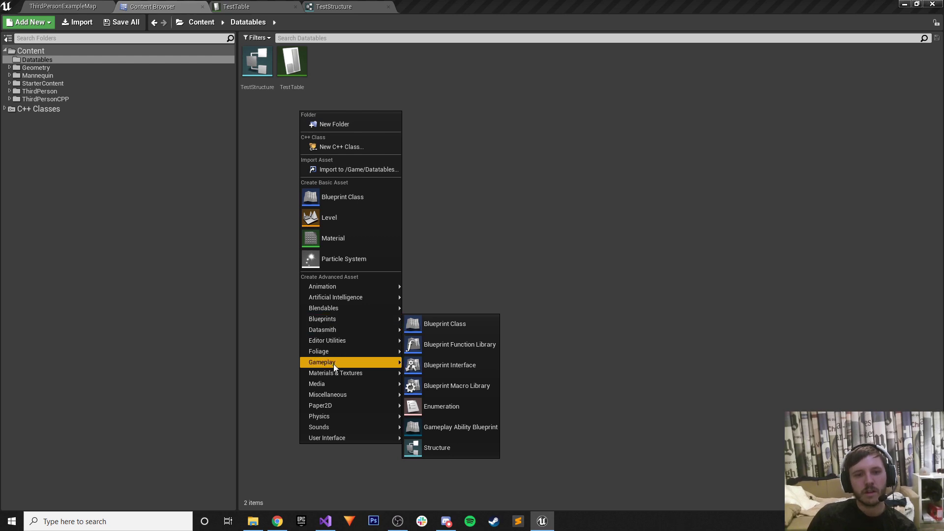
mouse_move(334, 362)
left_click(431, 367)
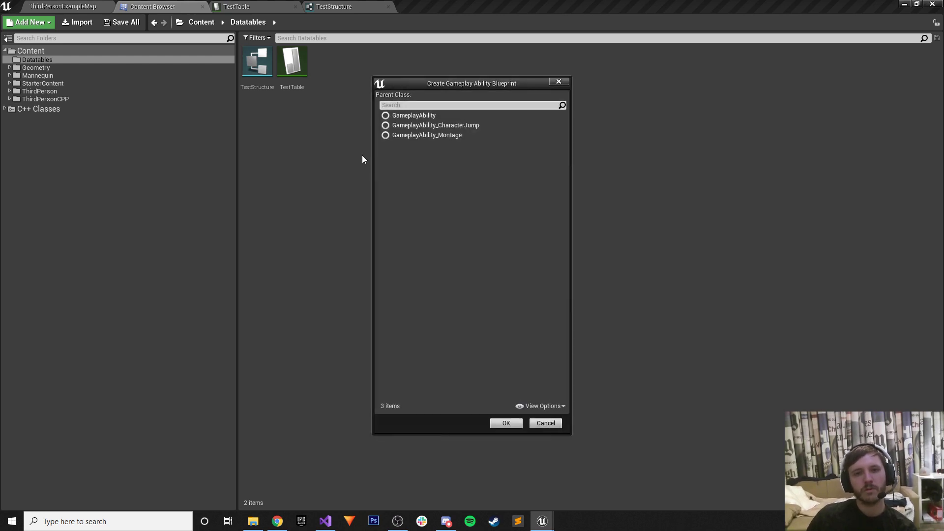
left_click(424, 114)
left_click(514, 426)
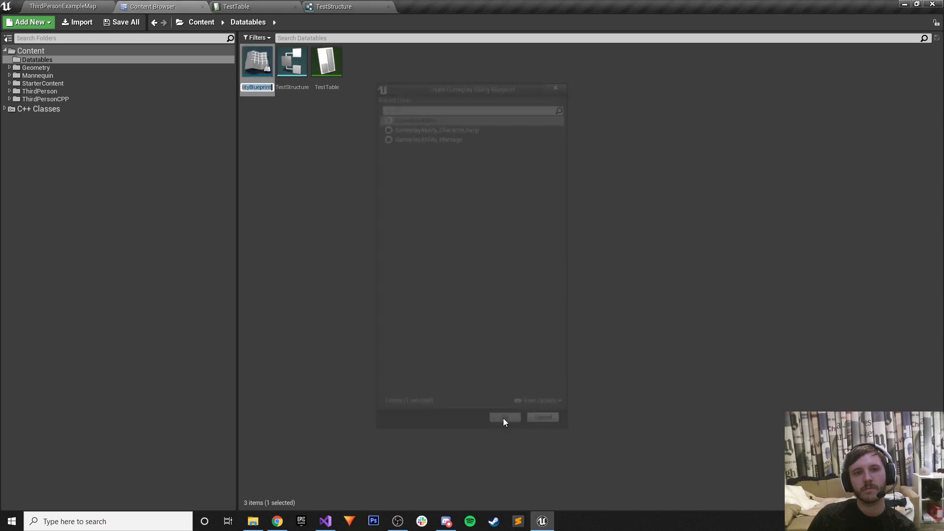
type("kwehofkshdf")
key("Return")
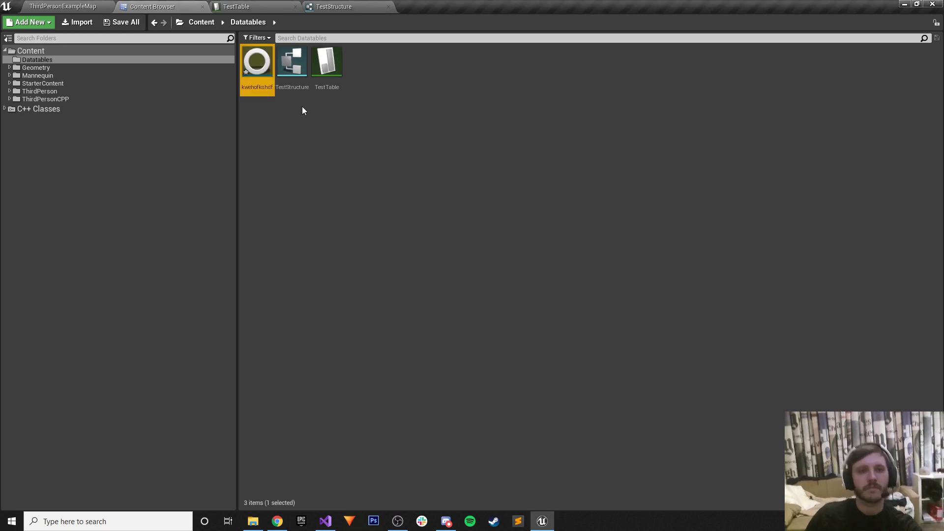
key("Return")
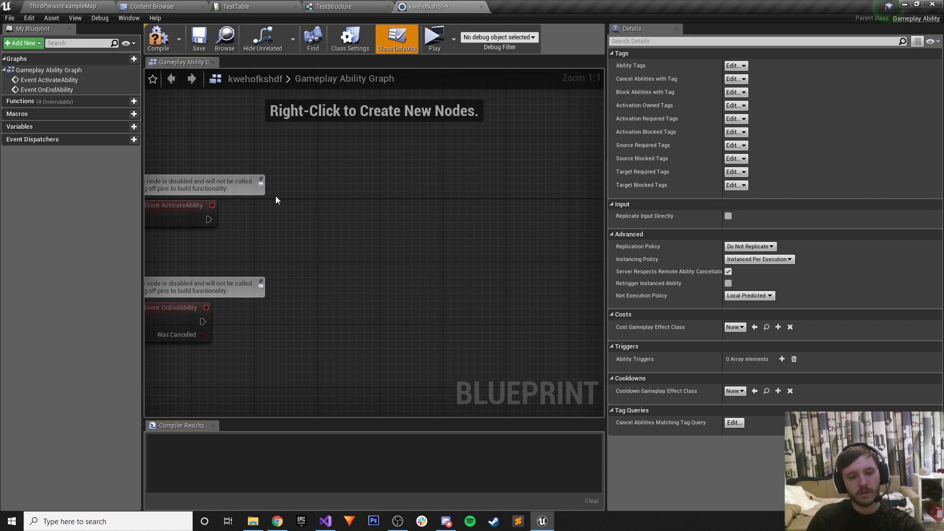
Add an Evaluate Curve Table Row node to the graph, then compile and save the blueprint.
right_click(277, 209)
type("e")
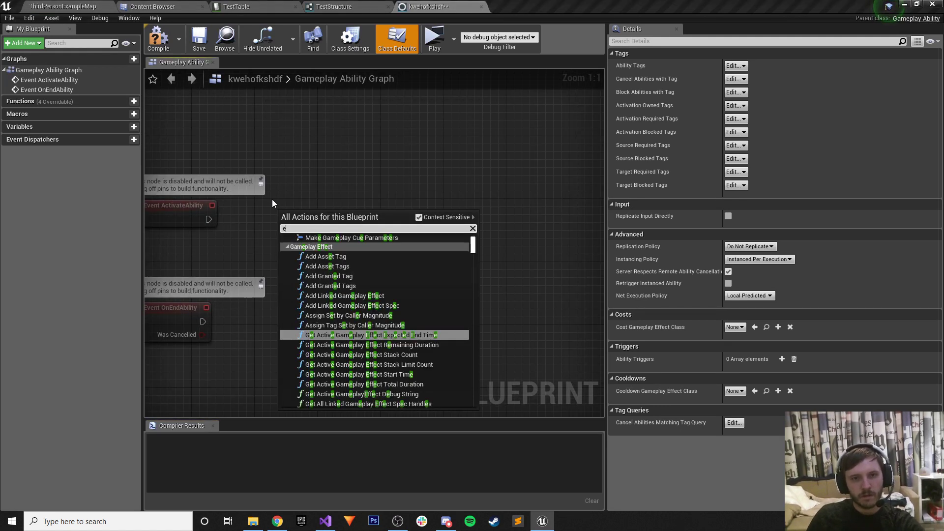
type("valuate")
key("Return")
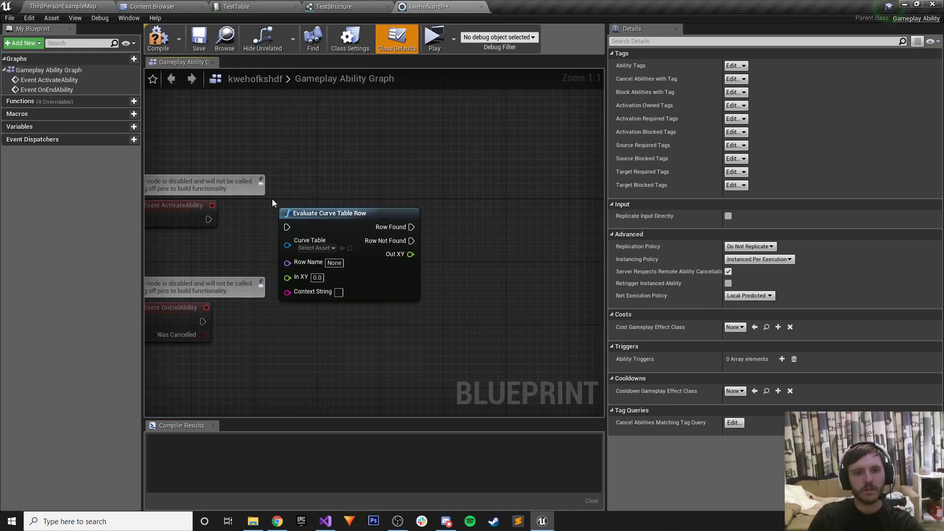
left_click(317, 248)
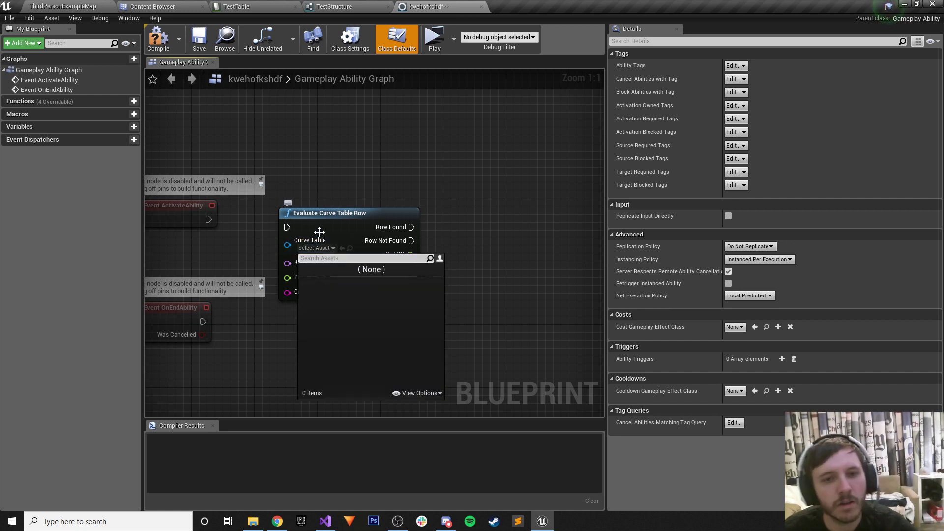
right_click(326, 175)
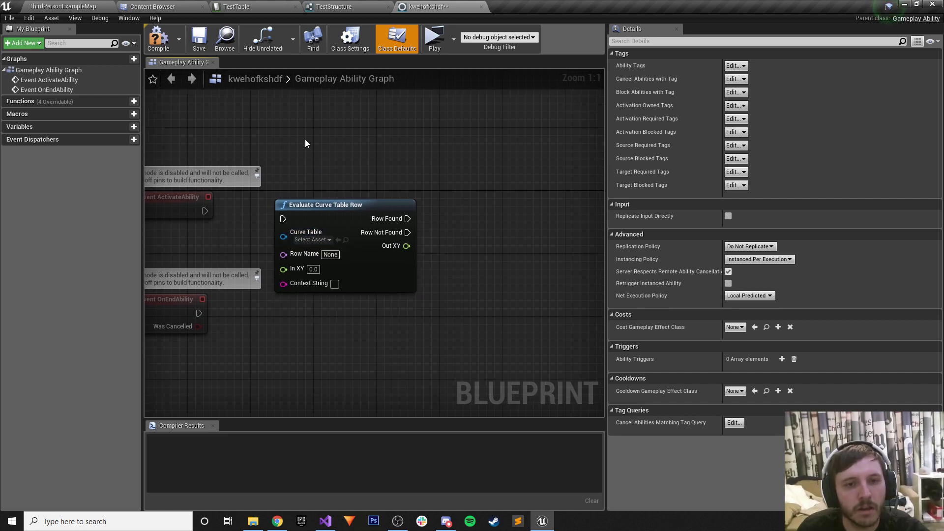
left_click(158, 38)
left_click(199, 39)
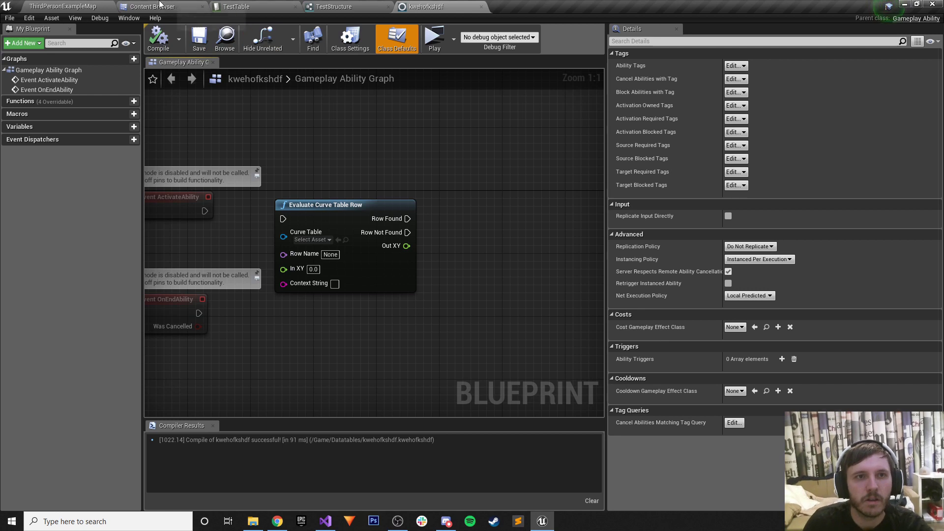
left_click(160, 5)
left_click(325, 65)
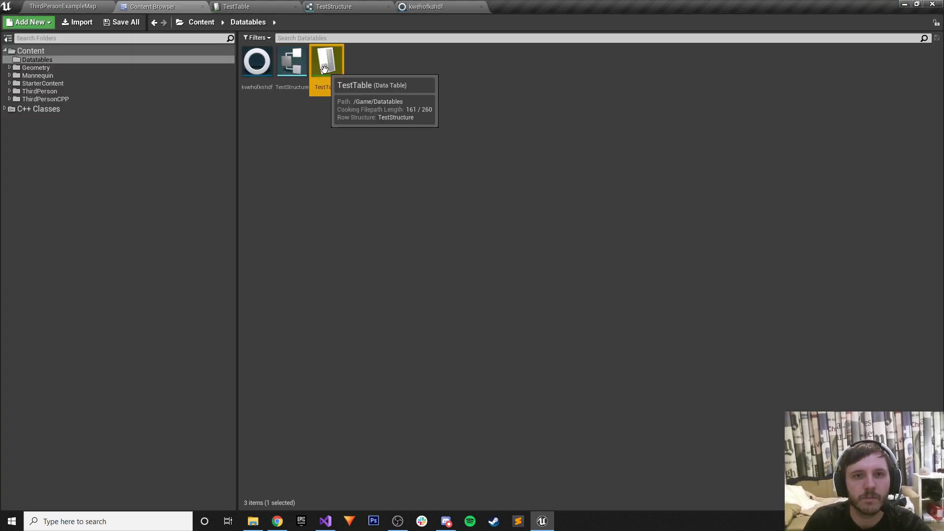
left_click(270, 148)
right_click(358, 98)
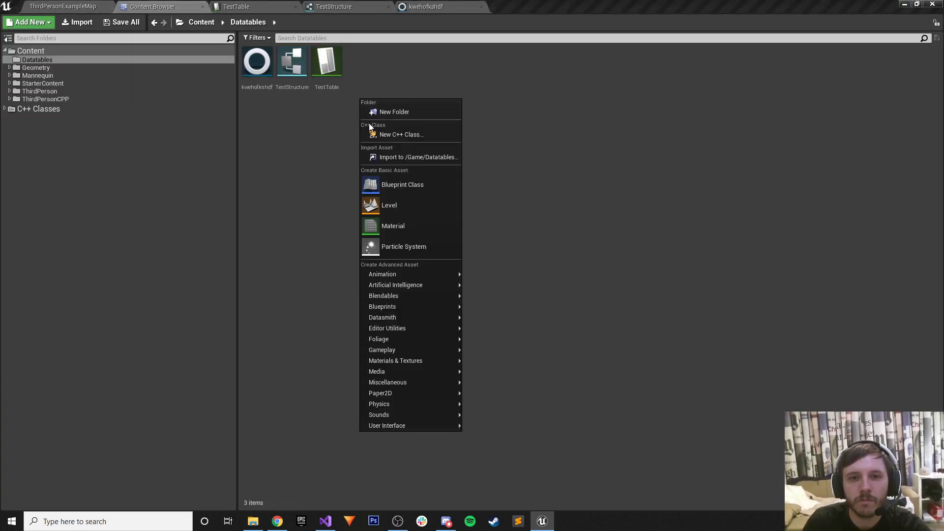
left_click(397, 157)
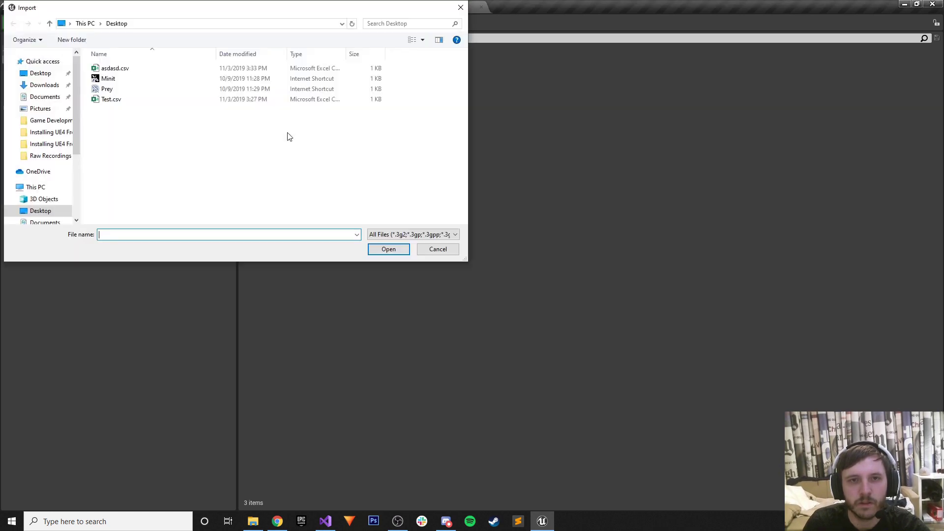
left_click(139, 68)
left_click(388, 249)
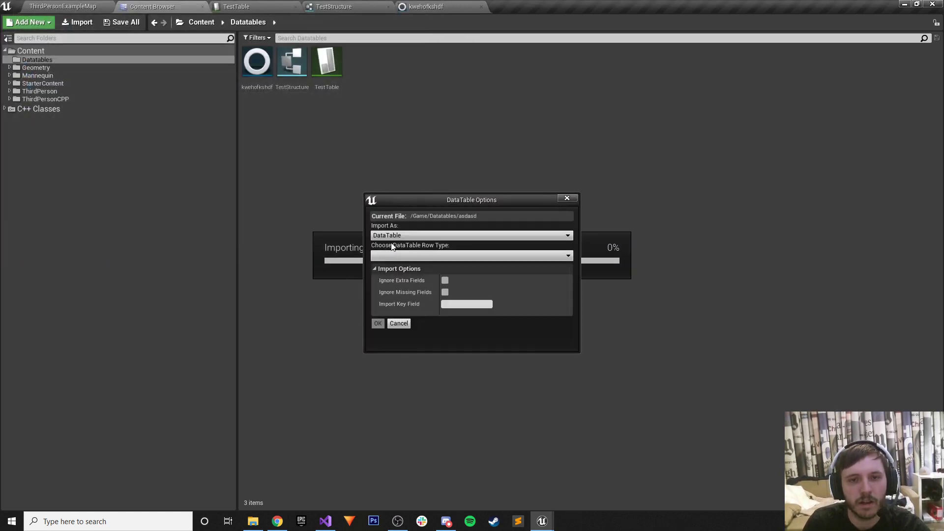
left_click(400, 236)
left_click(400, 251)
left_click(411, 257)
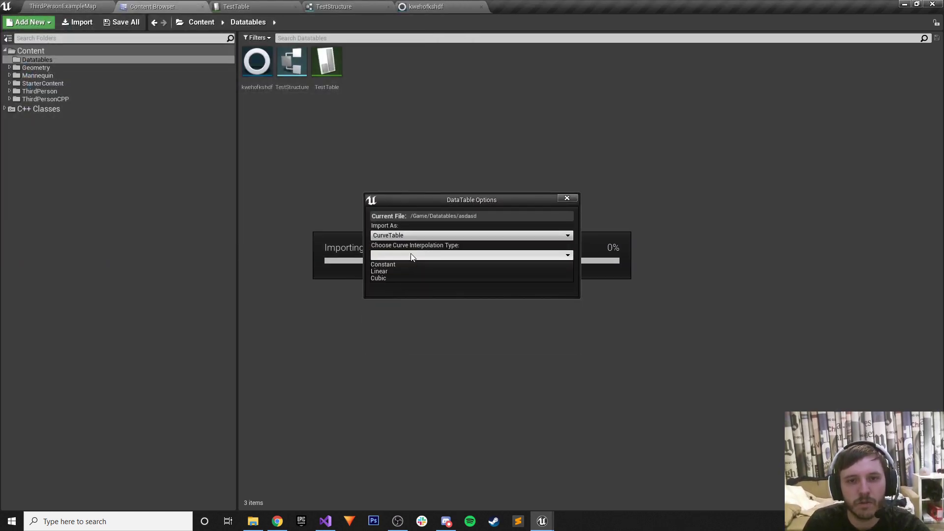
left_click(388, 262)
left_click(377, 269)
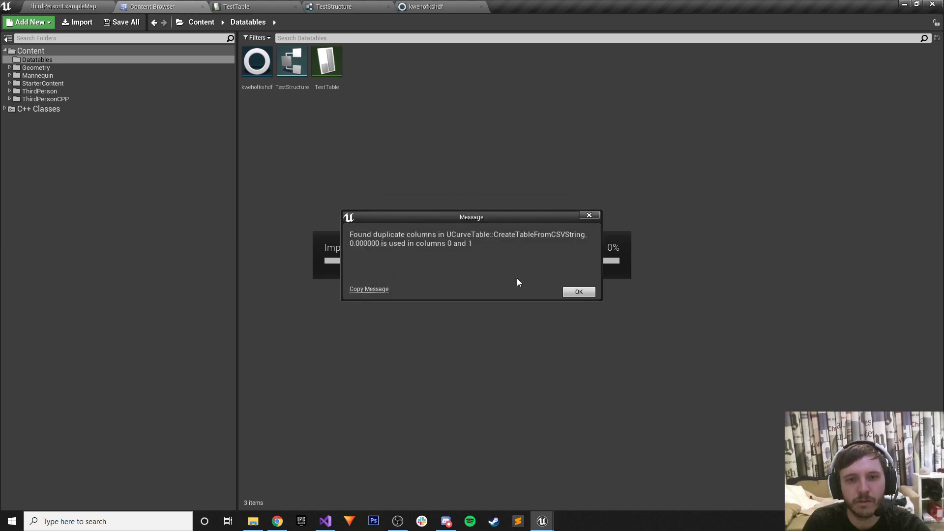
left_click(579, 292)
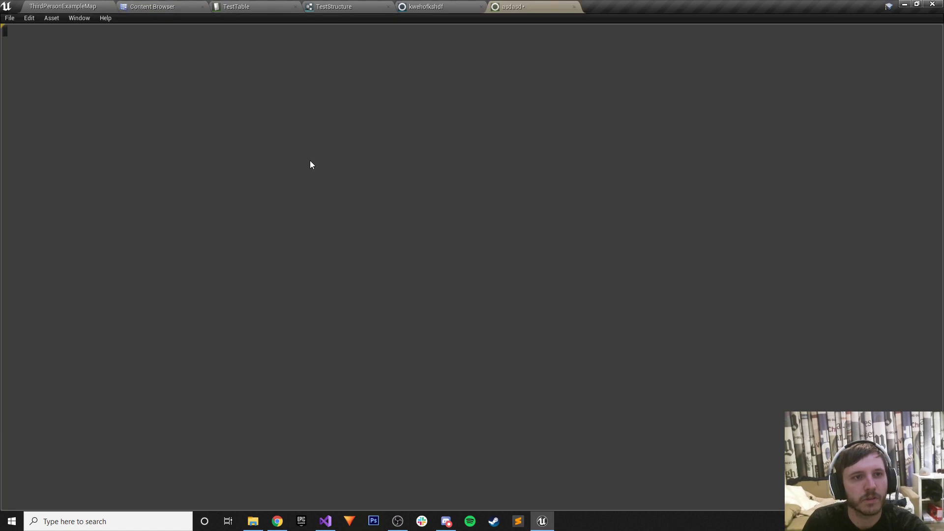
left_click(573, 7)
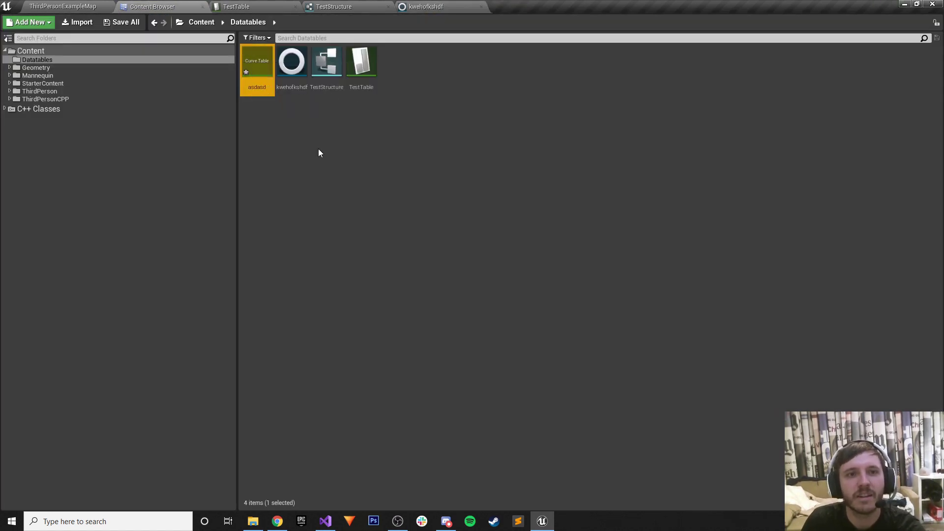
key("Delete")
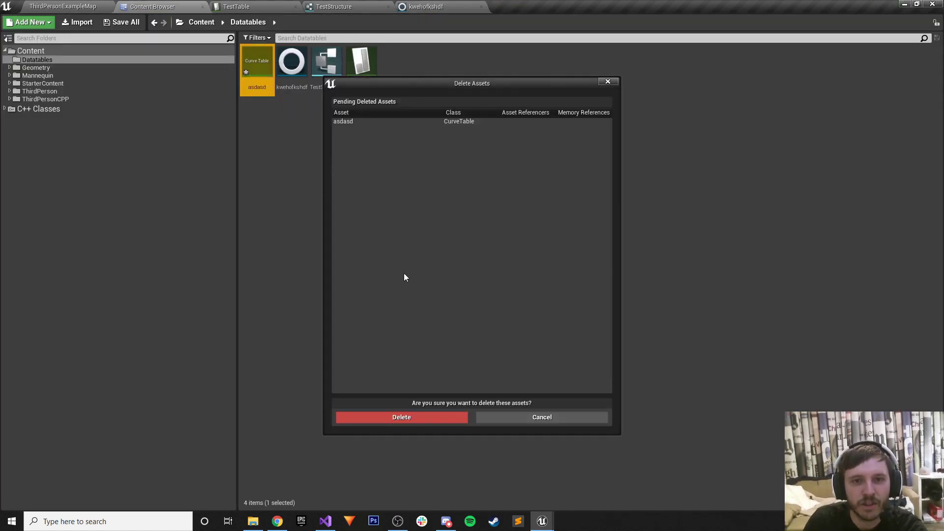
left_click(426, 422)
right_click(350, 198)
left_click(335, 149)
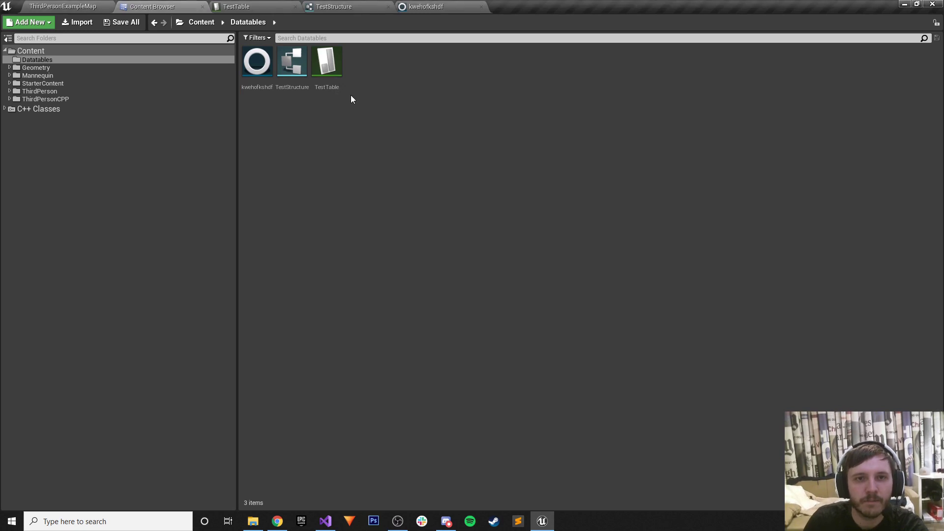
right_click(365, 67)
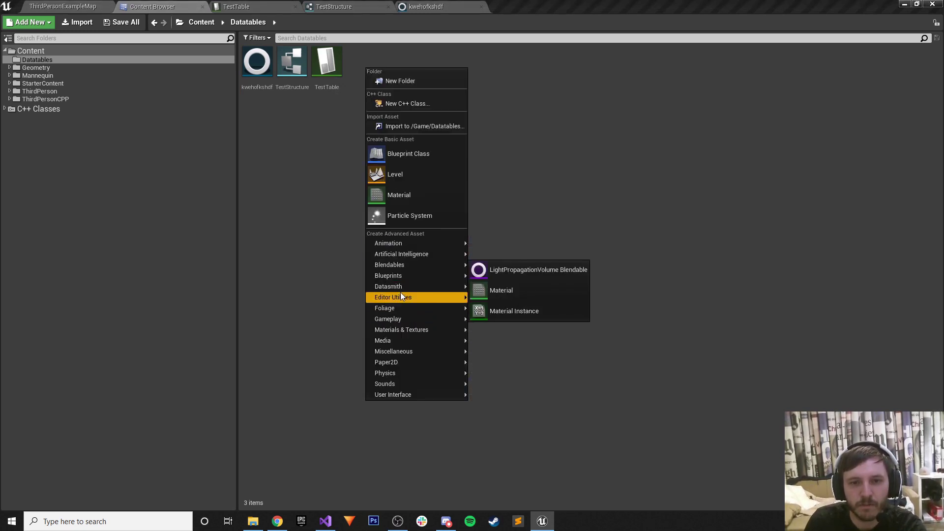
Browse the asset creation options and a Data Table's row structures, then cancel without creating anything.
mouse_move(393, 352)
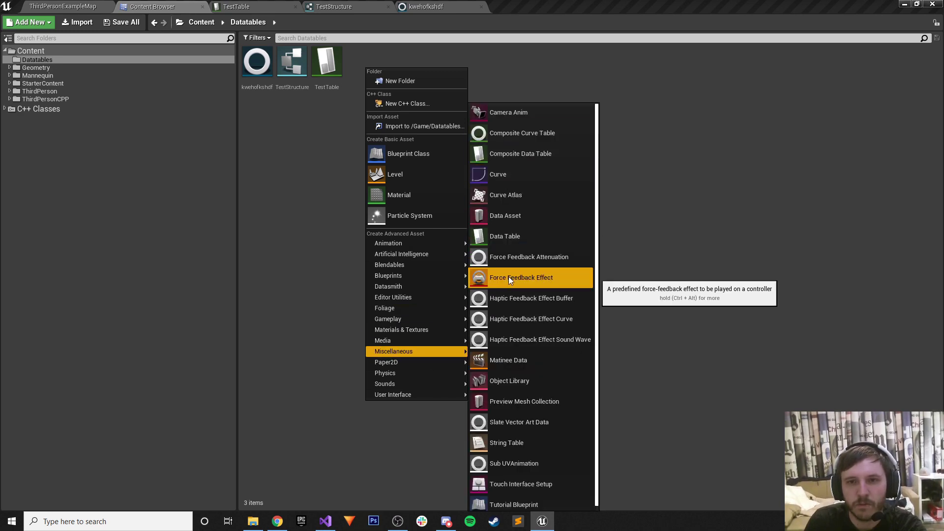
mouse_move(439, 277)
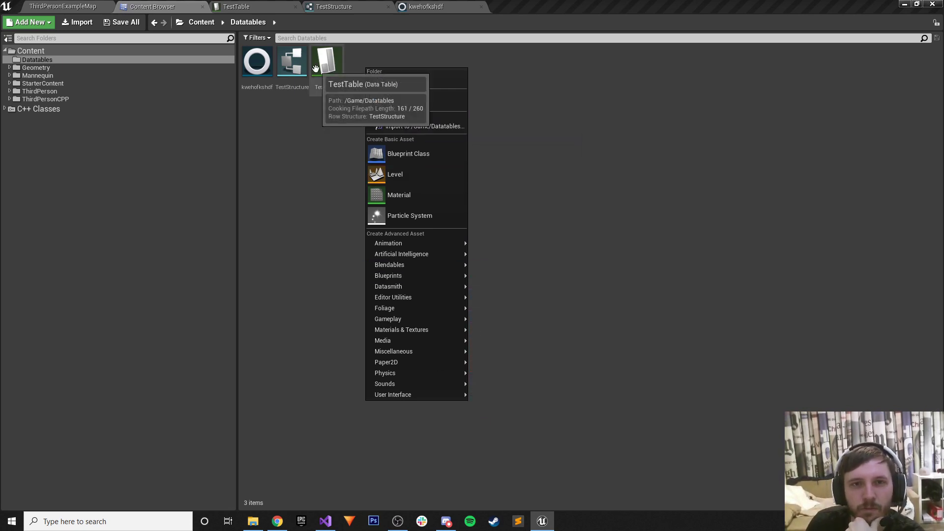
left_click(358, 229)
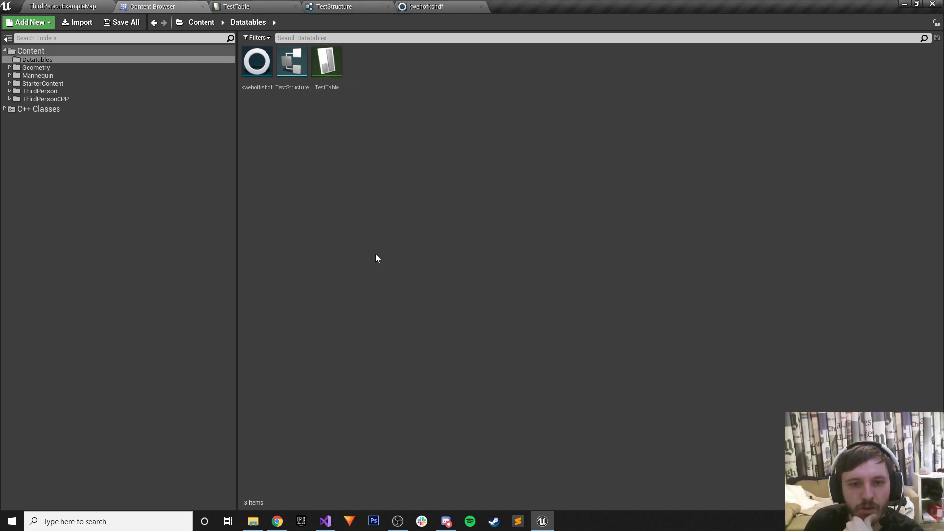
right_click(376, 257)
mouse_move(408, 462)
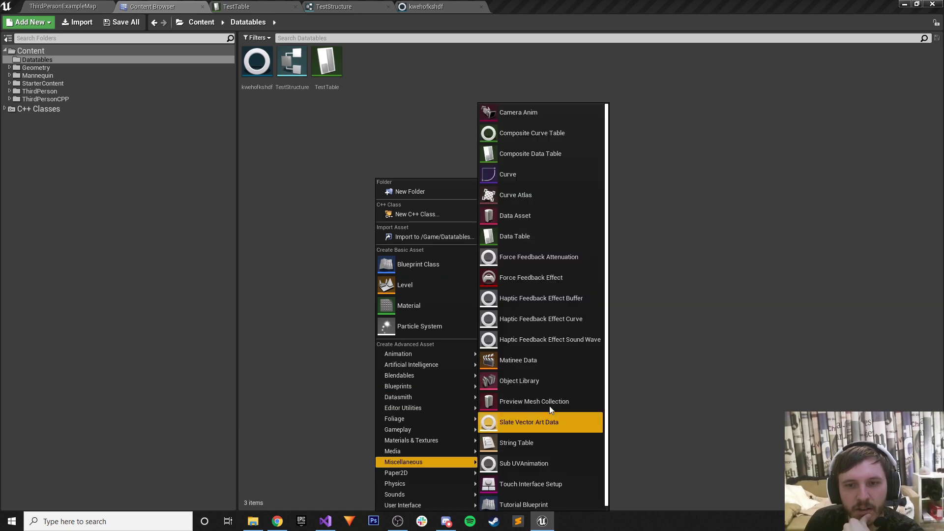
left_click(514, 238)
left_click(429, 247)
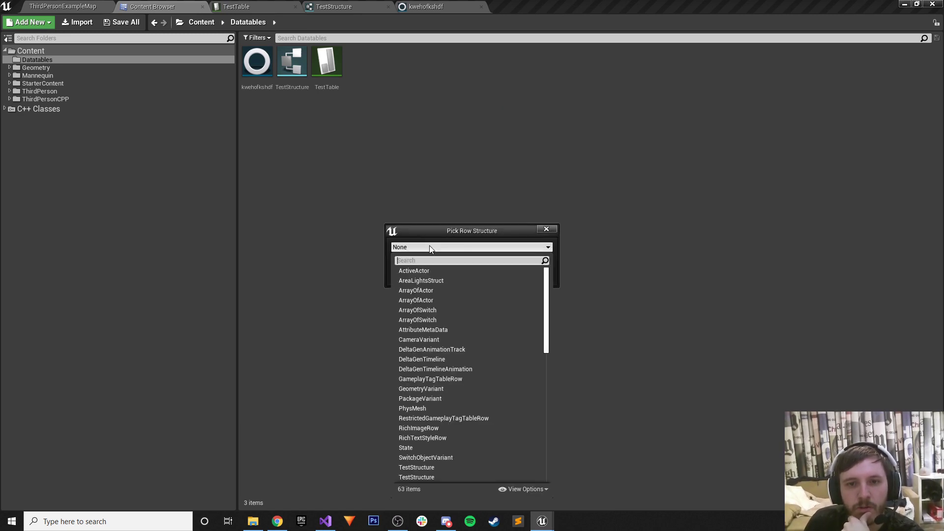
left_click(429, 246)
left_click(422, 247)
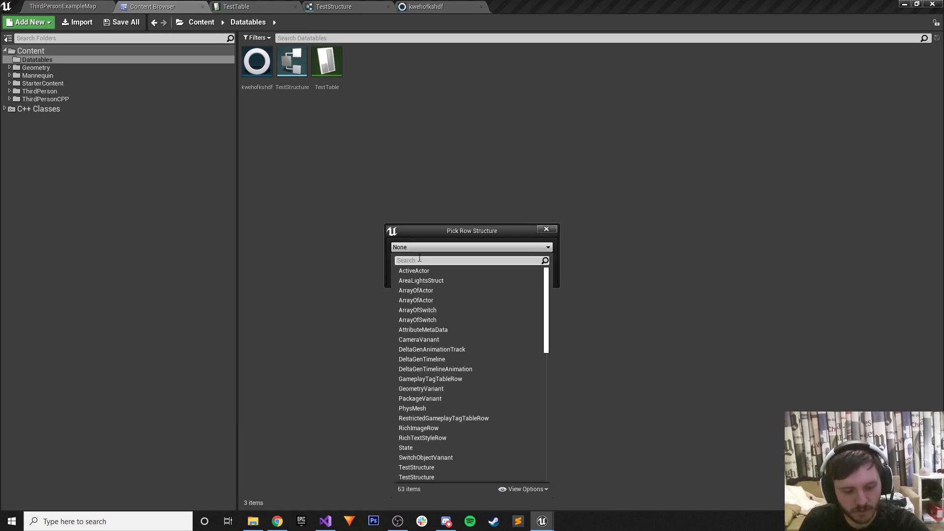
type("cu")
key("Escape")
left_click(544, 256)
Reopen the asset creation menu to reveal the Miscellaneous types, including Composite Curve Table.
right_click(429, 214)
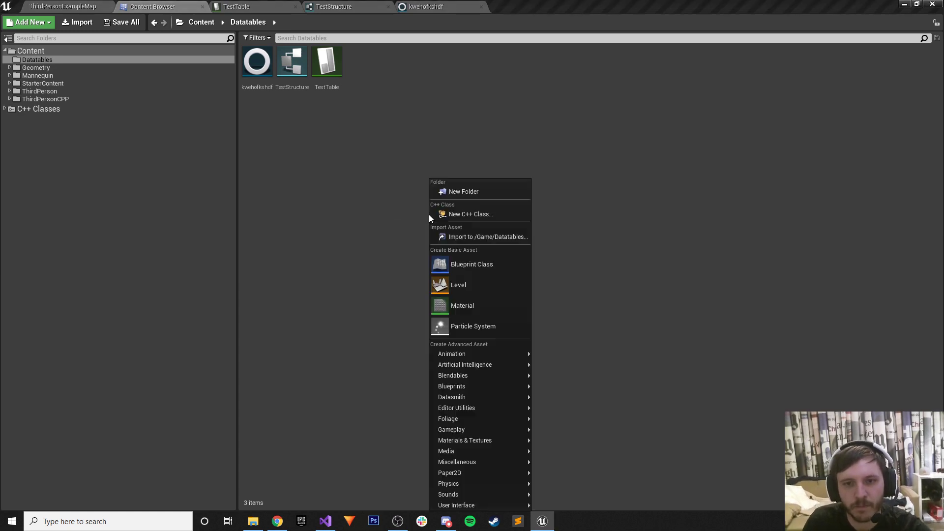
mouse_move(491, 465)
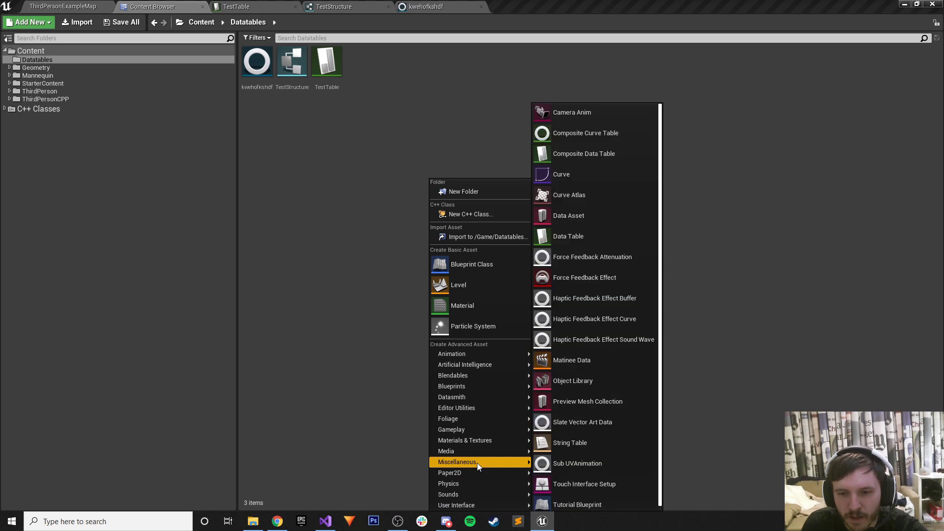
scroll(611, 478, "up", 1)
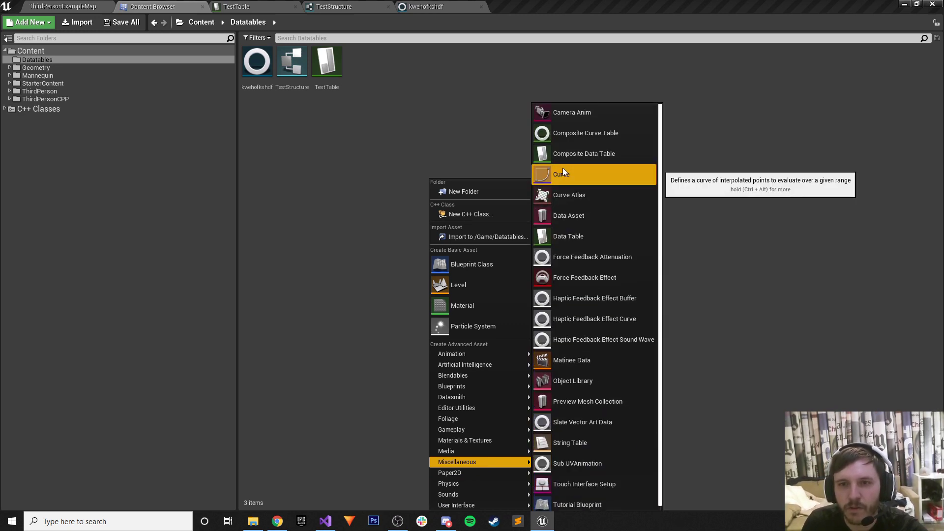
Create a Composite Curve Table named asdasd, open it and save it.
left_click(573, 134)
type("asdasd")
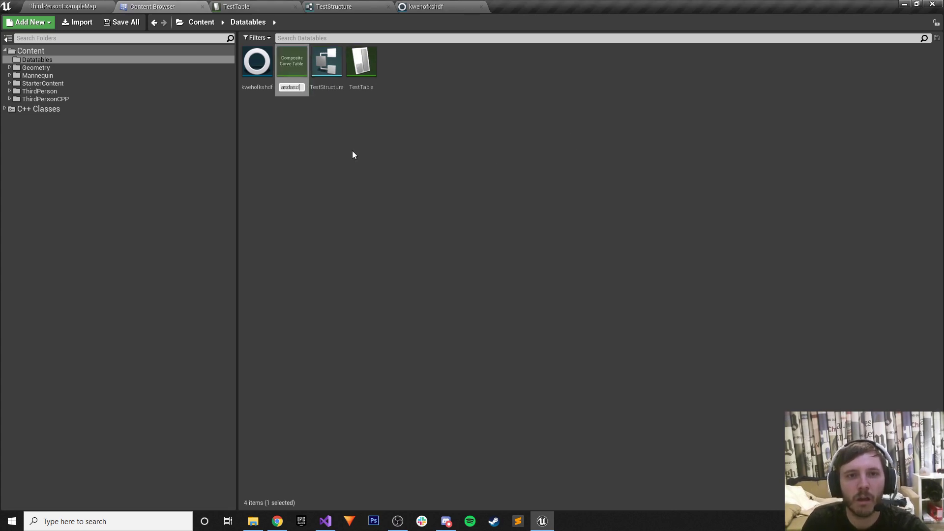
key("Return")
double_click(252, 63)
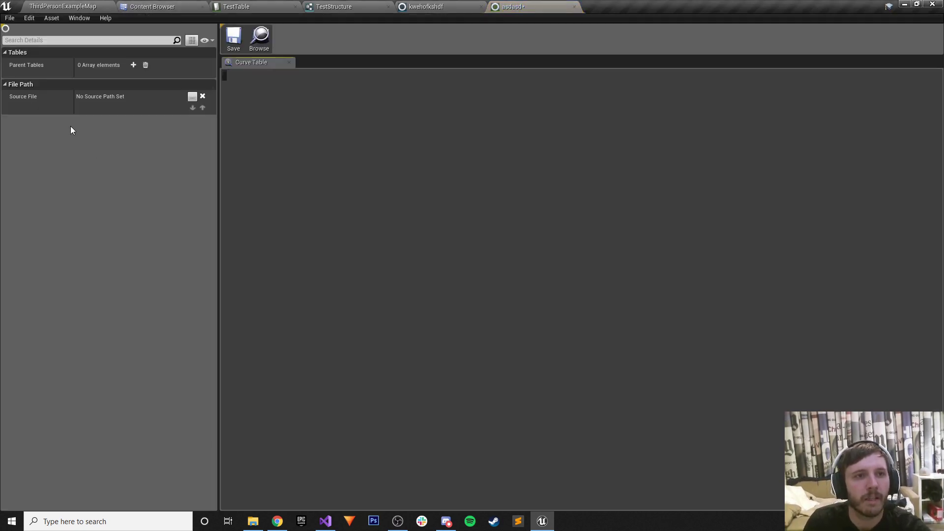
left_click(235, 44)
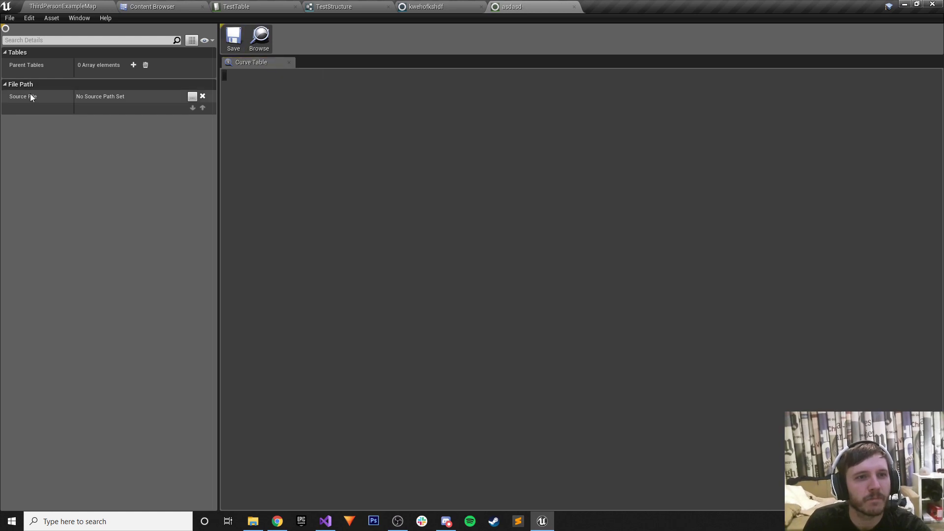
Add a parent table entry to asdasd and pick a table from the asset list.
left_click(134, 65)
left_click(148, 86)
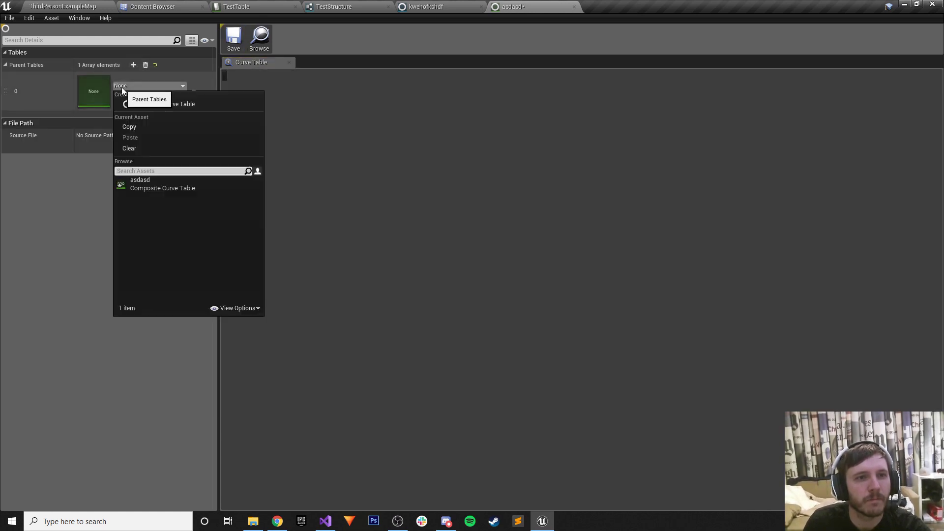
left_click(152, 181)
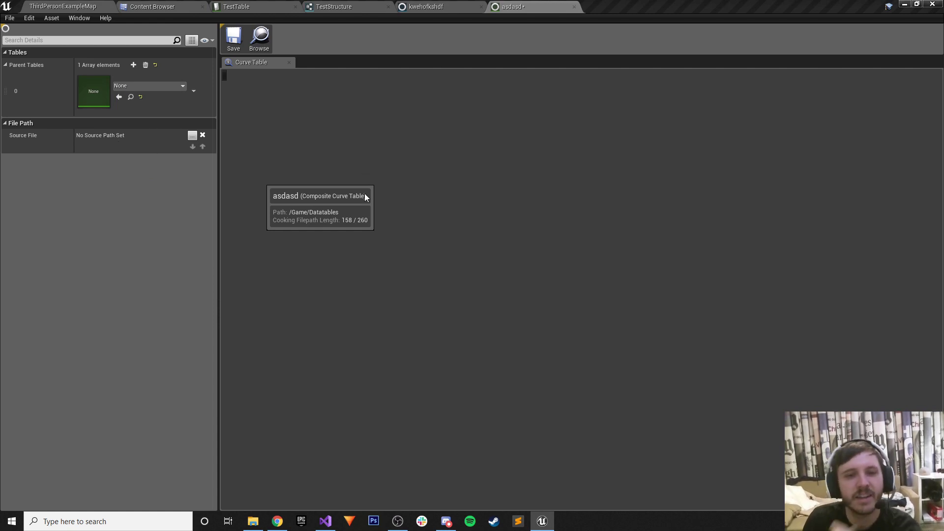
Switch to the YouTube tab in the browser and focus the search box.
left_click(278, 521)
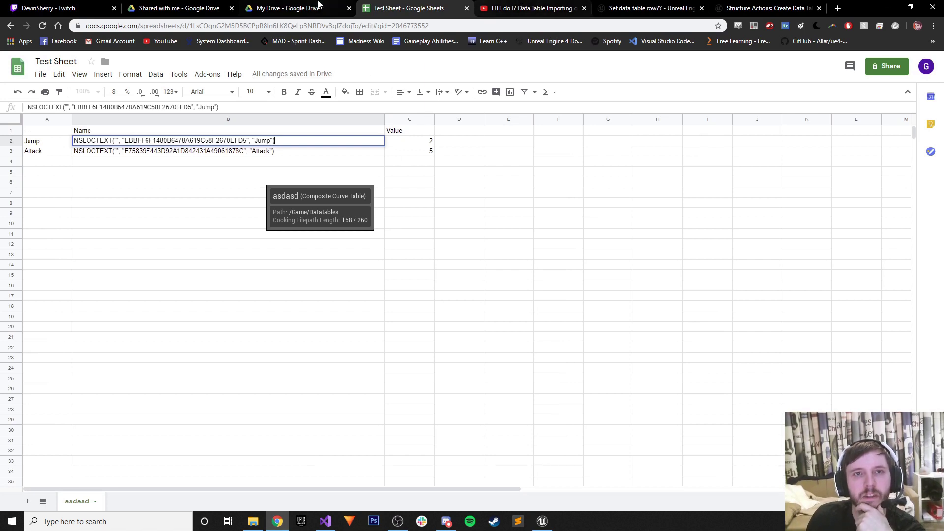
left_click(521, 7)
left_click(334, 63)
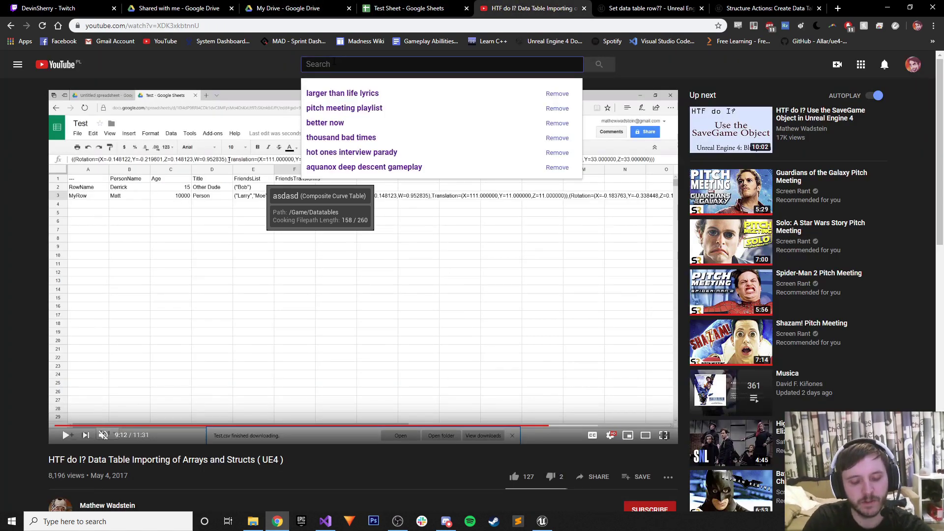
Search YouTube for 'UE4 curve ta' and open the MMO Part 15 curve tables video.
type("UE4 curve table")
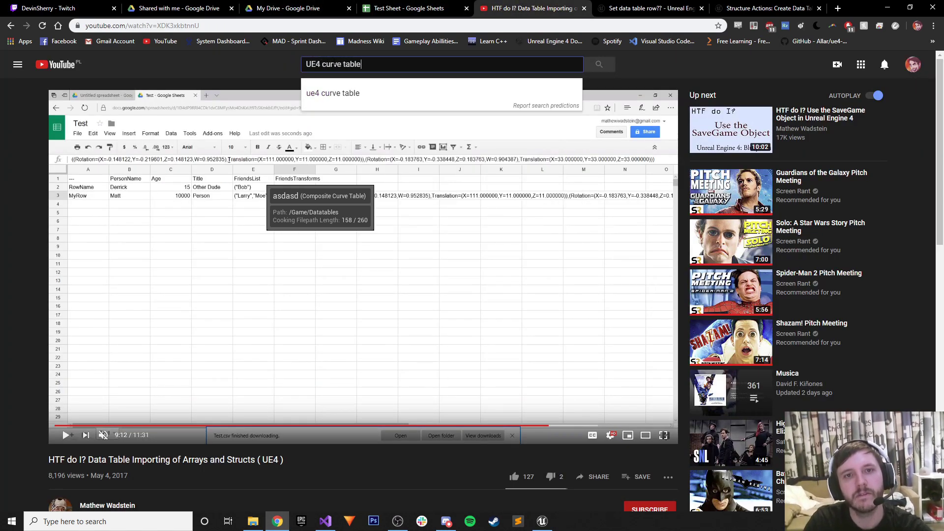
key("Return")
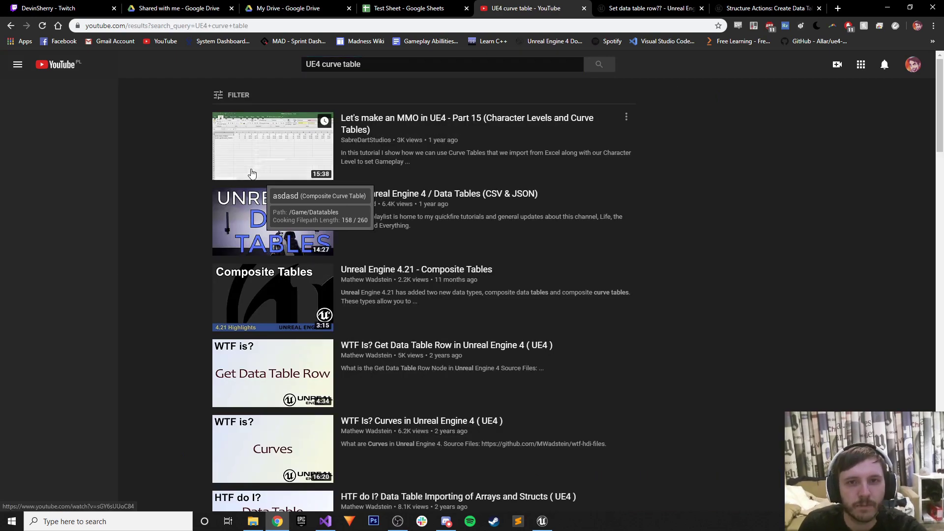
left_click(255, 177)
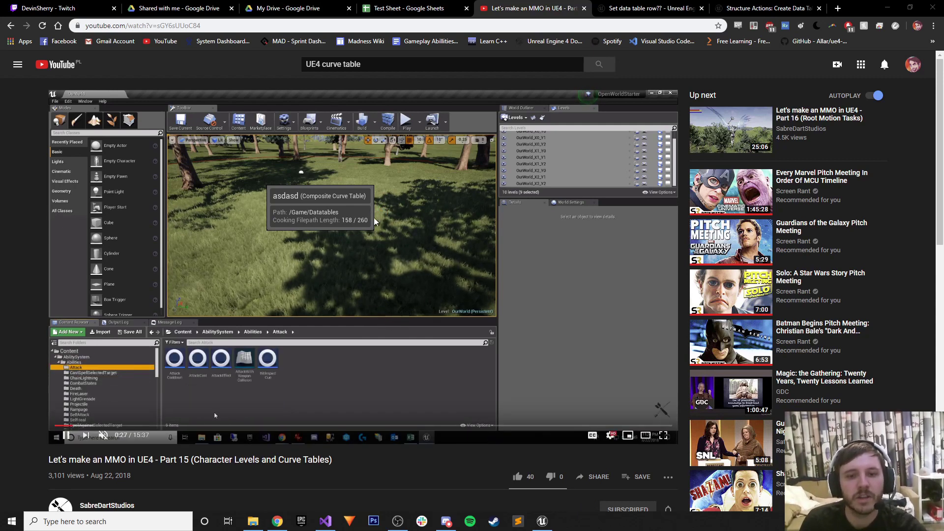
End the unresponsive UE4Editor process in Task Manager and close it.
key("ctrl+shift+Escape")
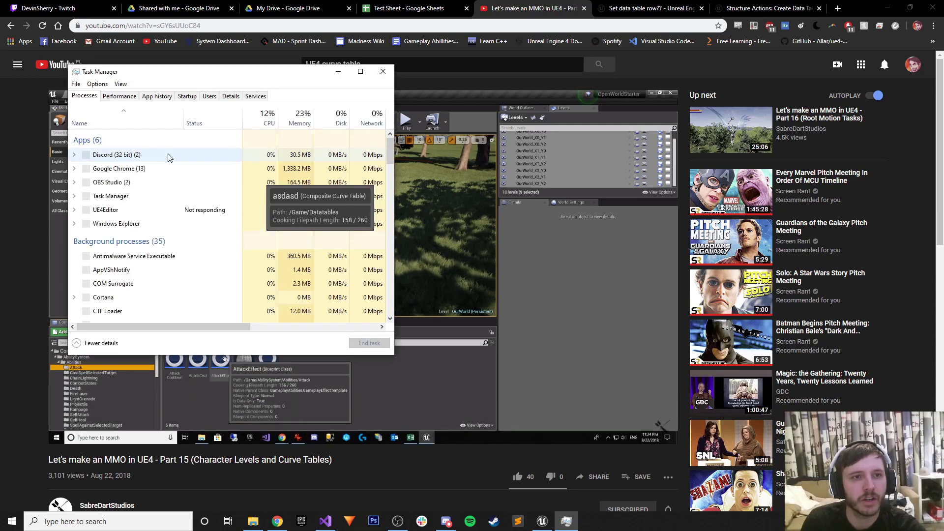
right_click(121, 211)
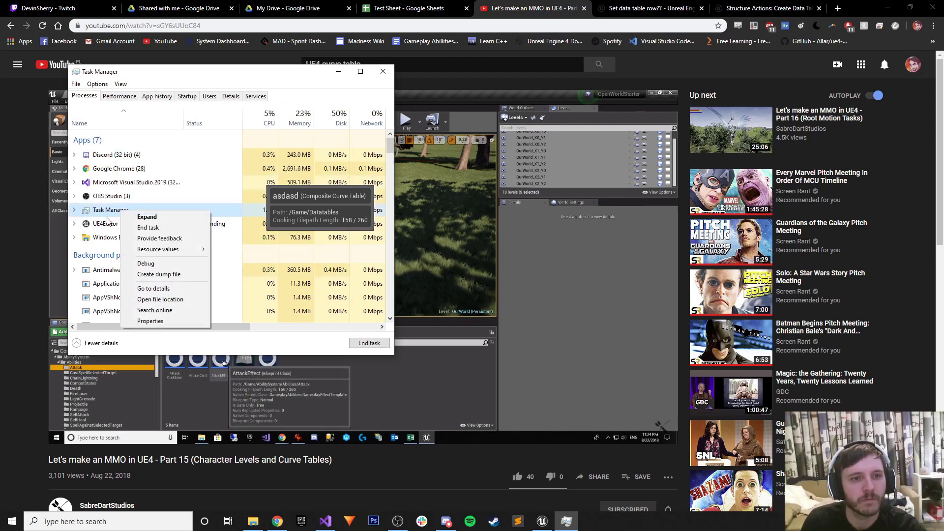
left_click(107, 224)
right_click(107, 224)
left_click(147, 240)
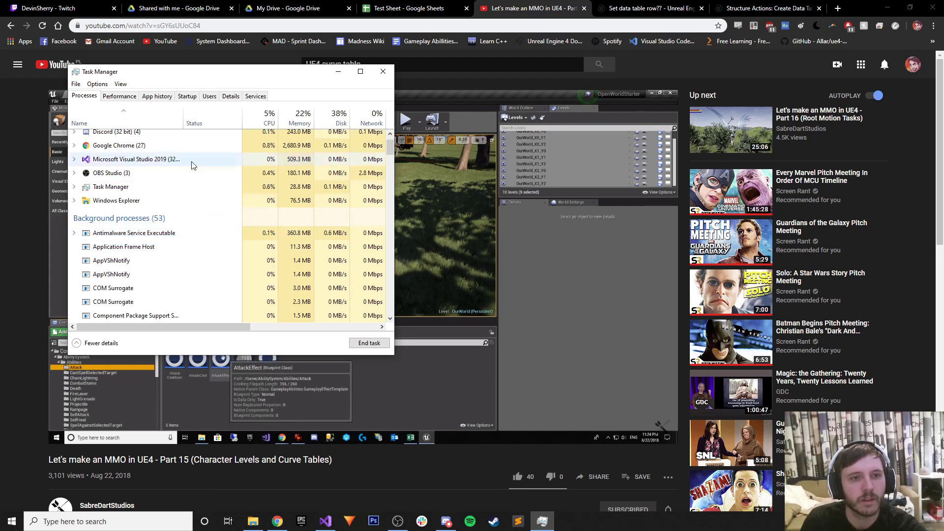
left_click(383, 71)
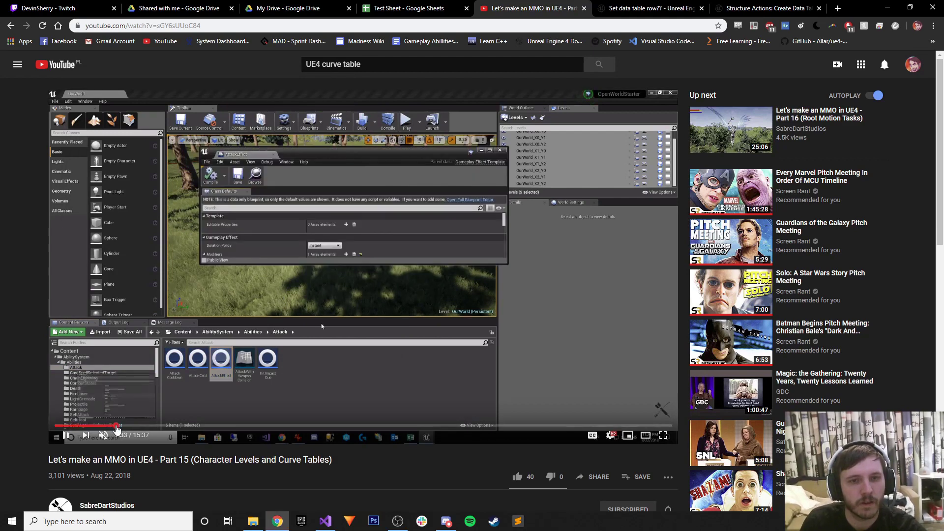
Skim the tutorial from 2:15 through the import steps to 11:28, then minimize the browser.
left_click(143, 426)
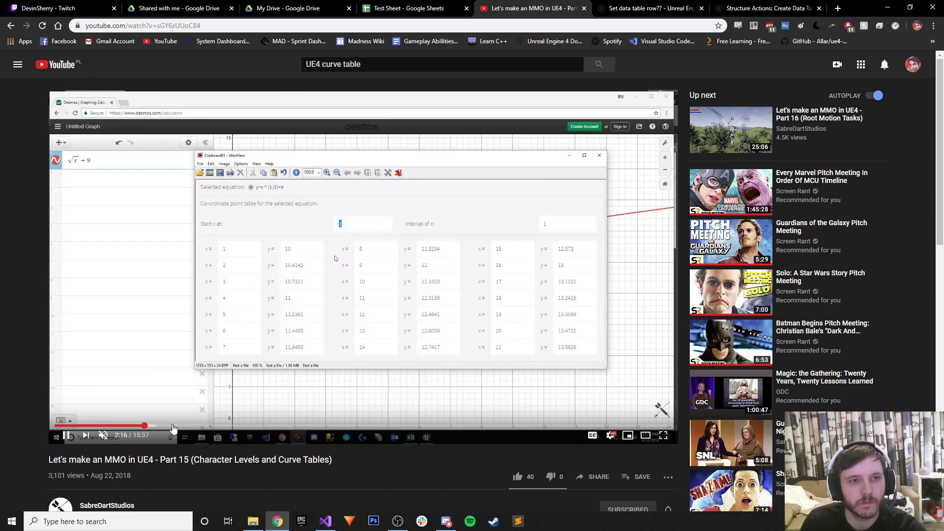
left_click(230, 426)
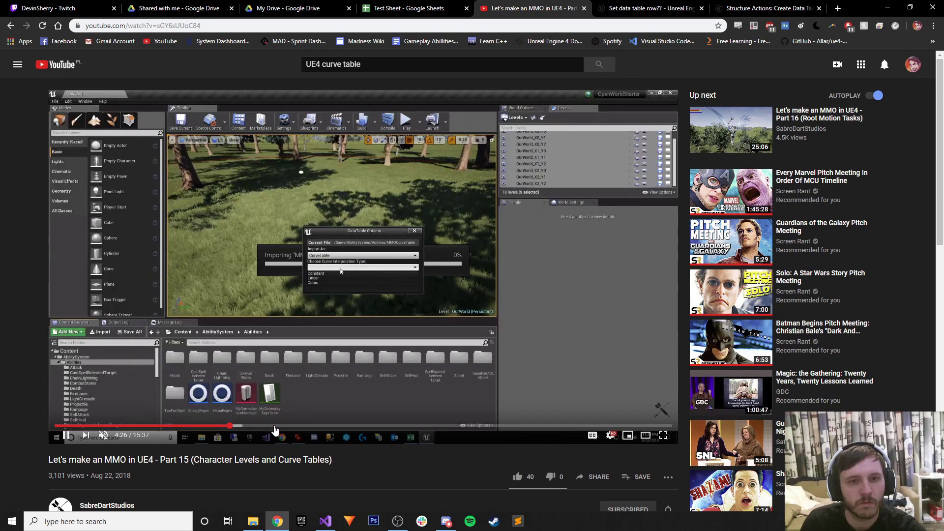
left_click(275, 426)
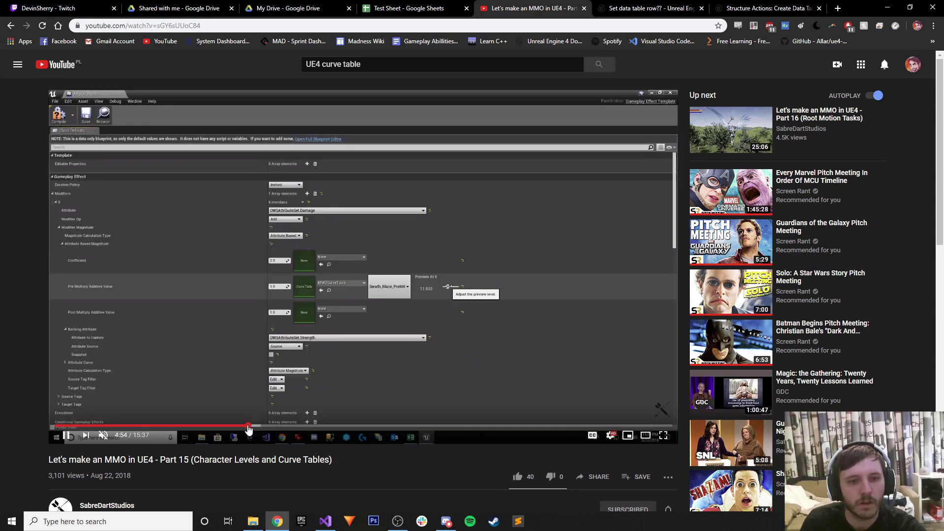
left_click(200, 426)
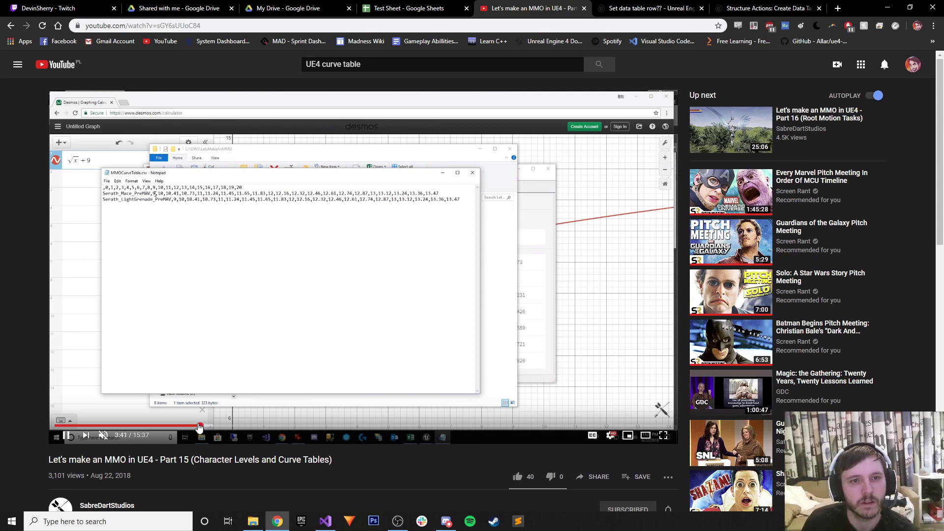
left_click(197, 427)
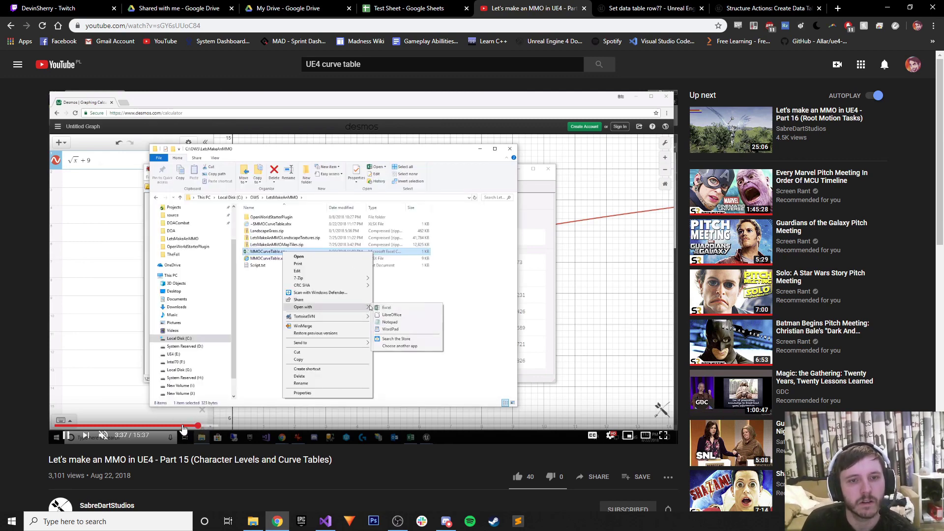
left_click(182, 427)
left_click_drag(182, 426, 173, 426)
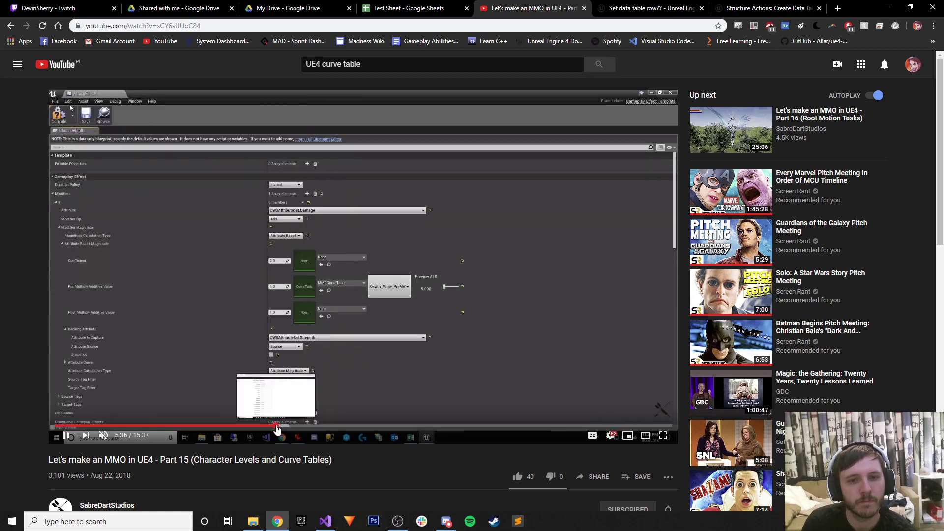
left_click(276, 427)
left_click_drag(277, 427, 436, 428)
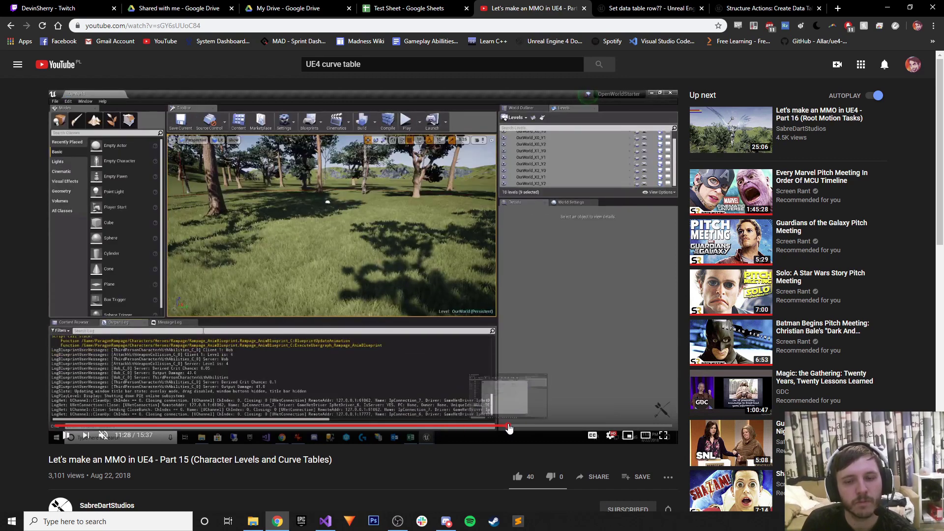
left_click(509, 429)
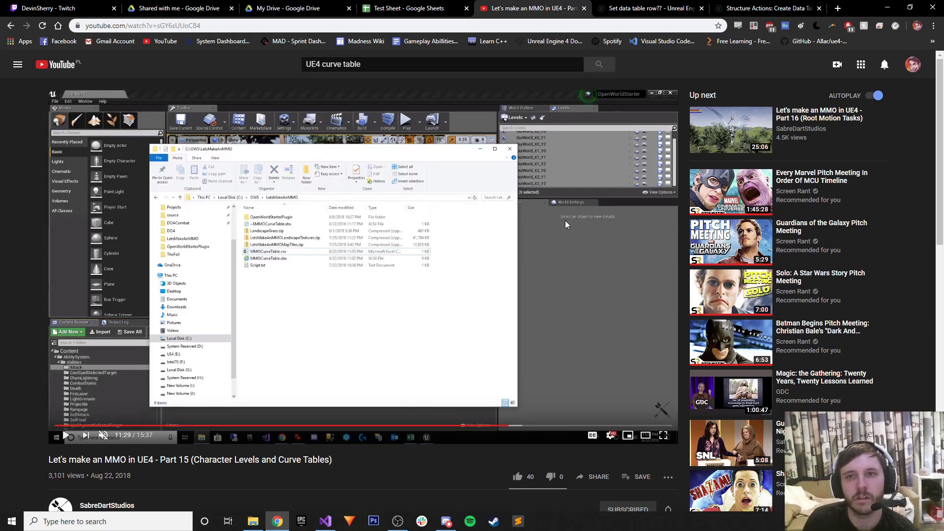
left_click(888, 7)
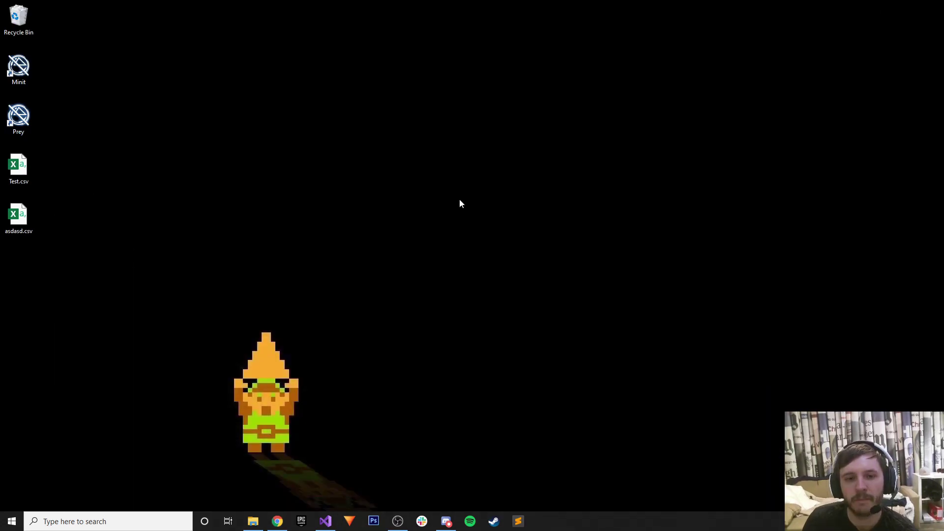
Relaunch Hero.uproject from the project folder and return to the Test Sheet tab.
left_click(277, 522)
left_click(325, 522)
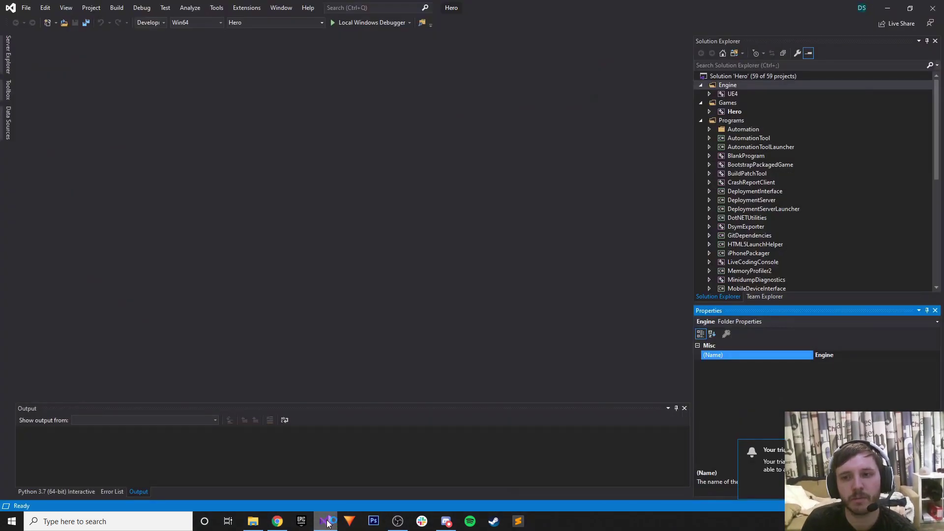
left_click(325, 522)
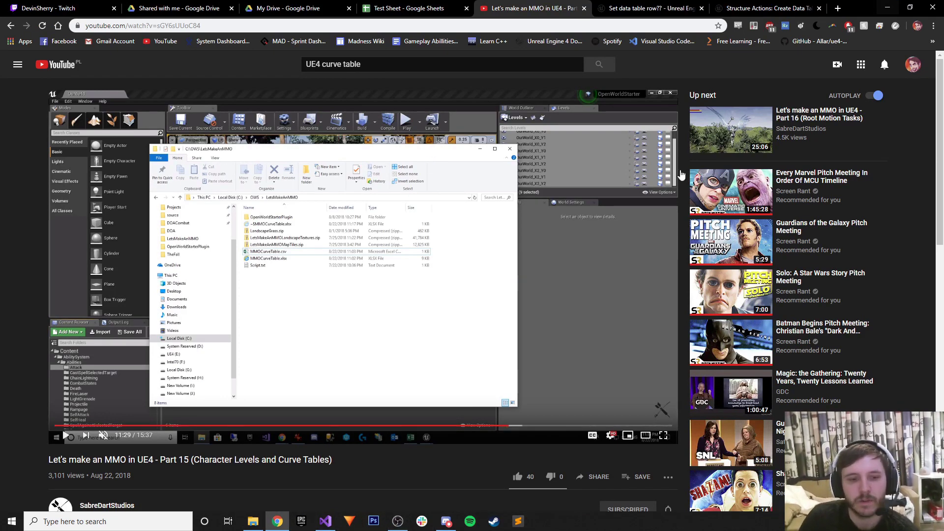
left_click(252, 521)
double_click(334, 268)
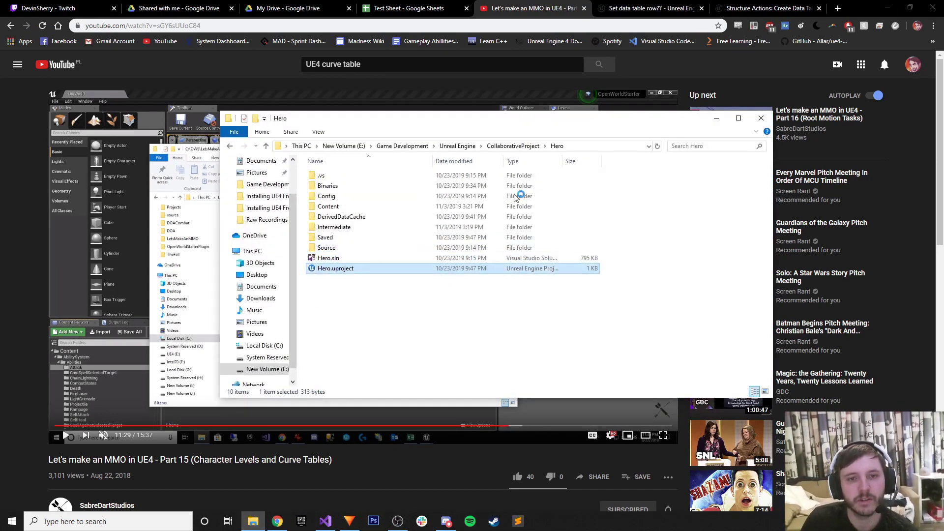
left_click(717, 119)
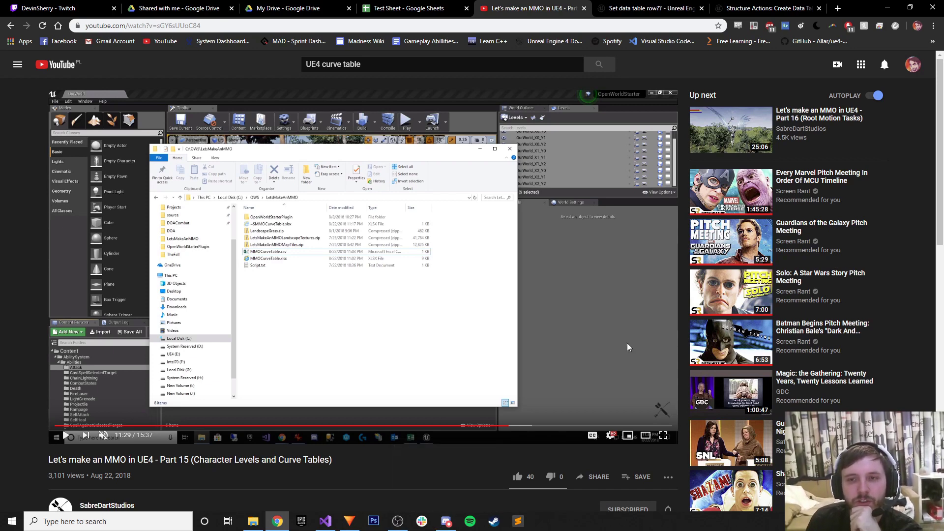
key("ctrl+shift+Tab")
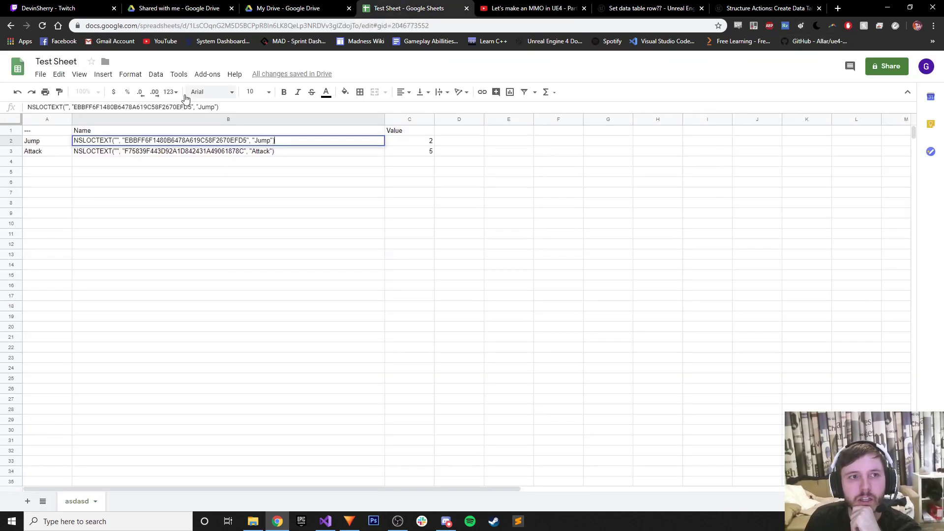
Create a new spreadsheet titled 'Test Curve Table'.
left_click(21, 69)
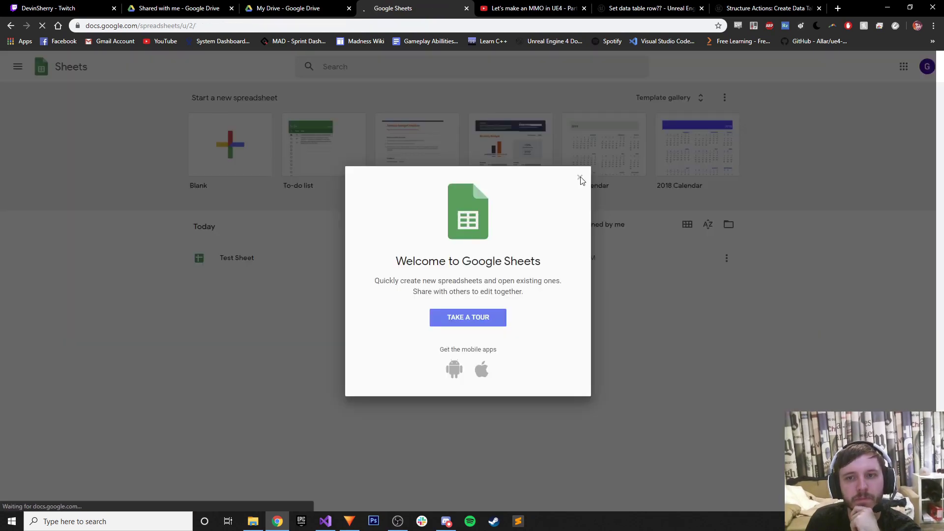
left_click(579, 178)
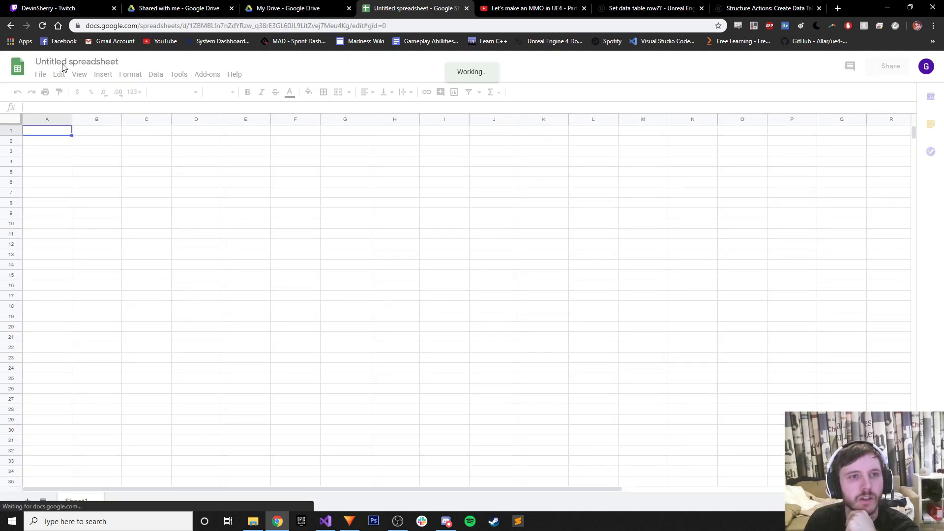
left_click(62, 64)
type("Test Curve Table")
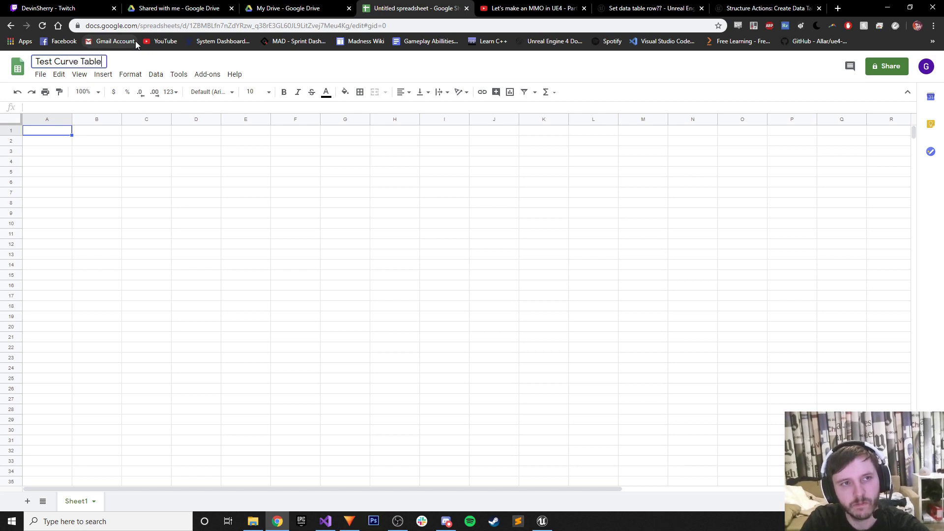
key("Return")
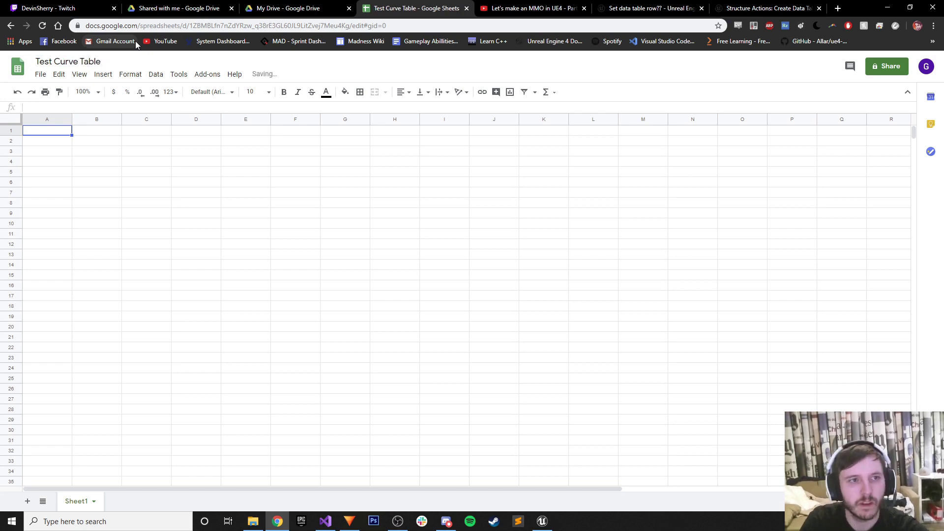
Enter row name Test in A2 and the values 1, 2, 3, 4, 5 in B2:F2.
left_click(48, 142)
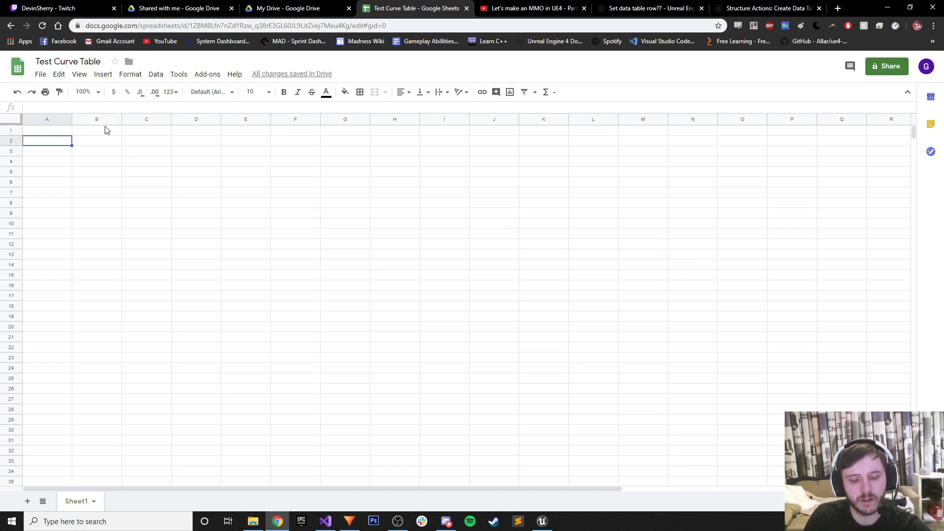
key("Tab")
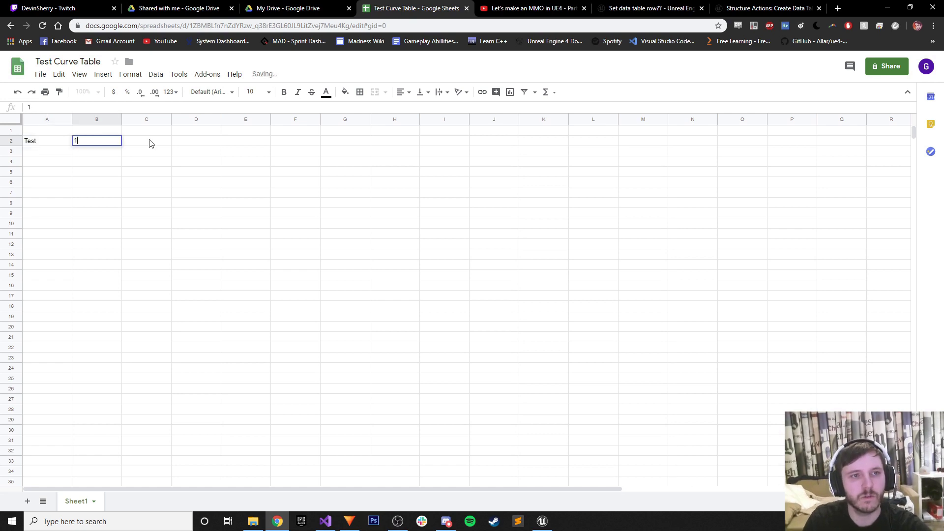
type("1")
key("Tab")
type("2")
key("Tab")
type("3")
key("Tab")
type("4")
key("Tab")
type("5")
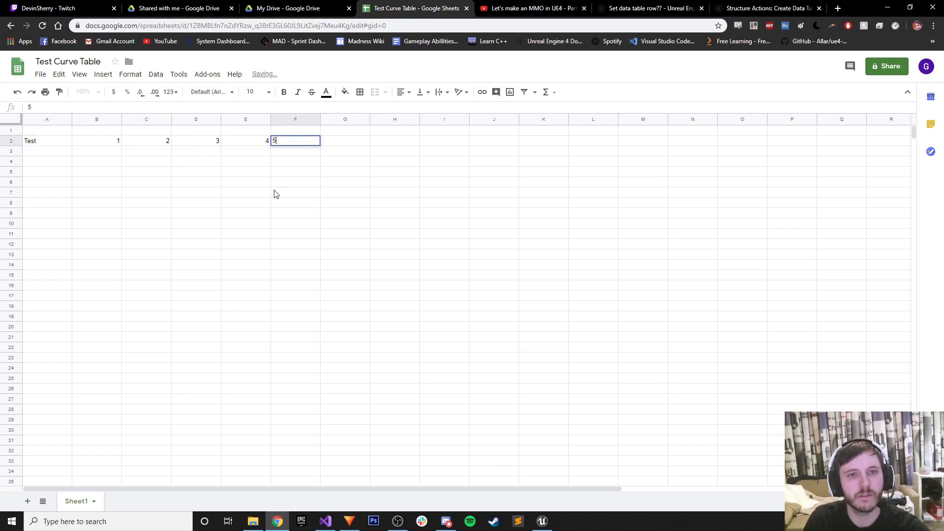
left_click(275, 192)
left_click(41, 75)
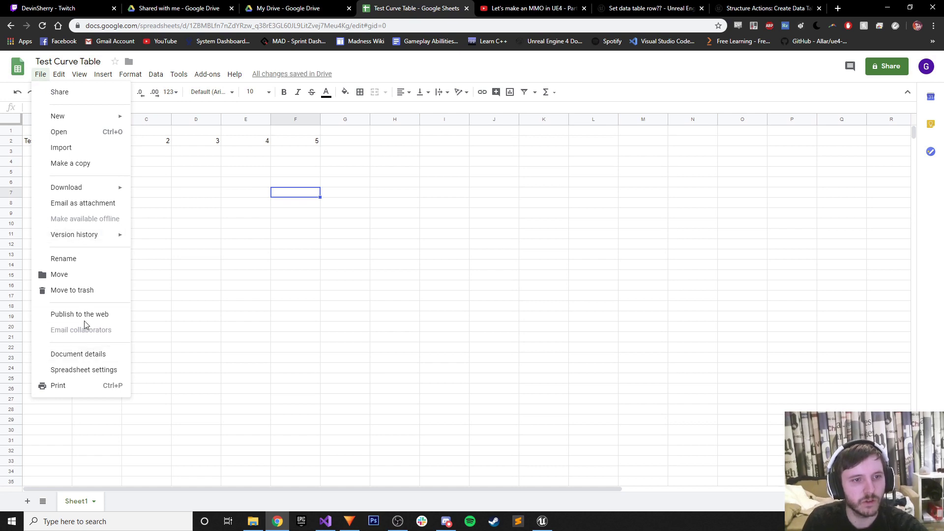
Download the Test Curve Table sheet as comma-separated values, saved as Curve.
mouse_move(88, 192)
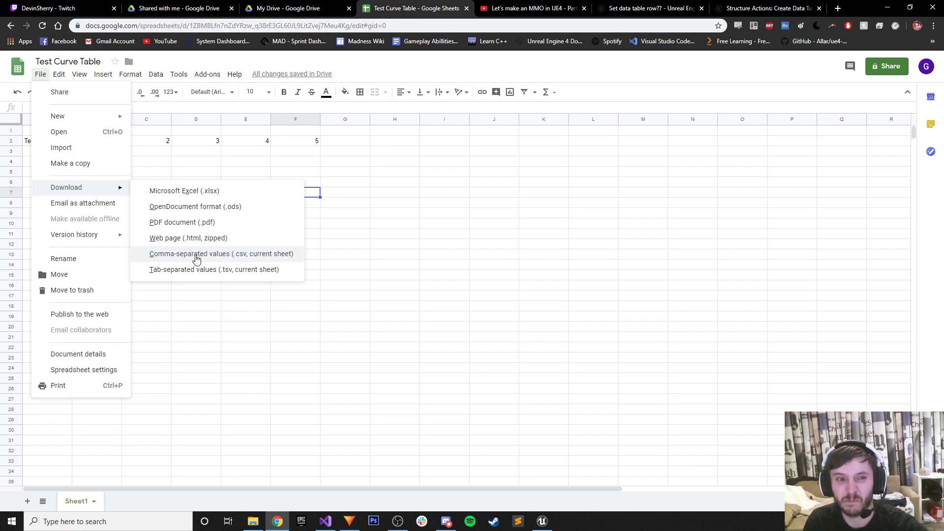
left_click(196, 255)
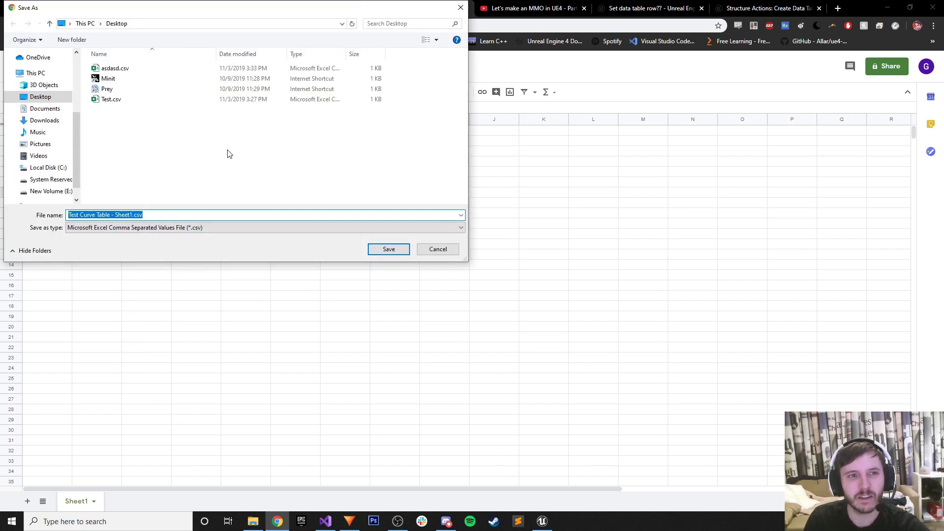
type("C")
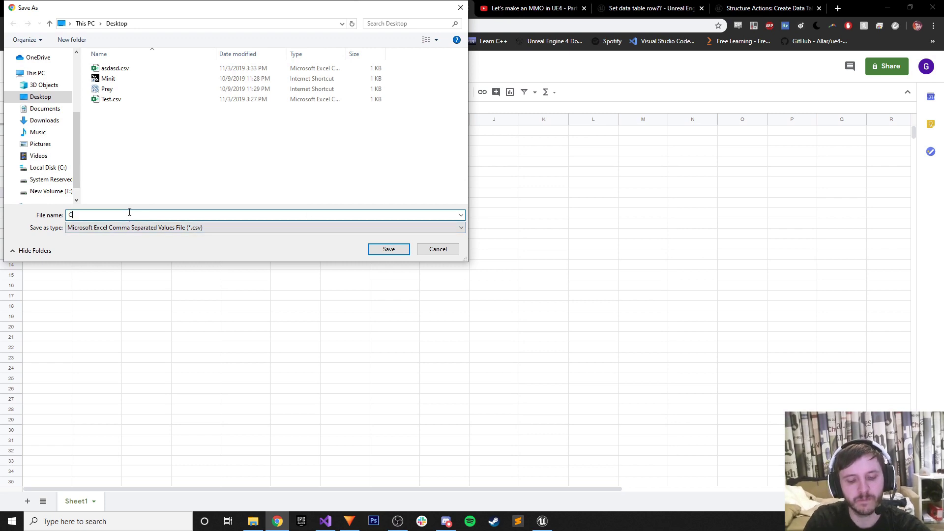
type("urve")
key("Return")
left_click(542, 521)
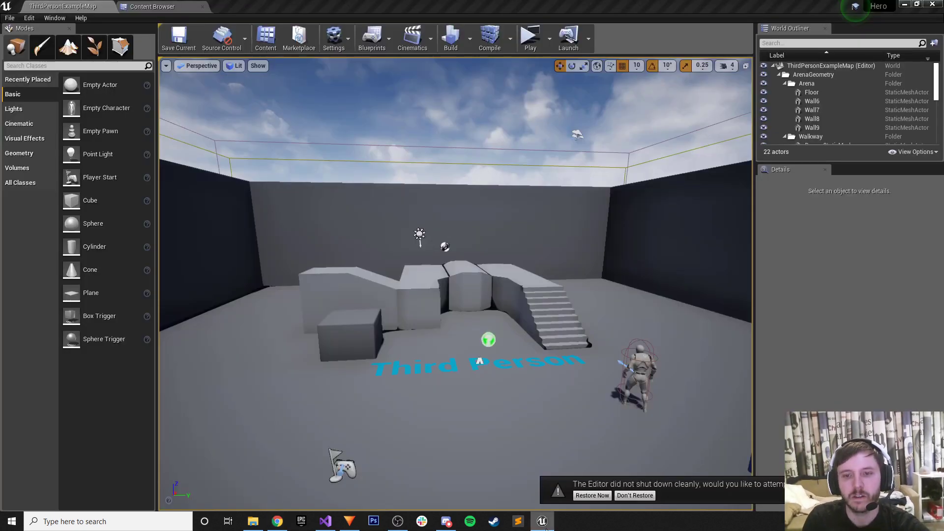
Delete the asdasd Composite Curve Table from the Datatables folder.
left_click(149, 6)
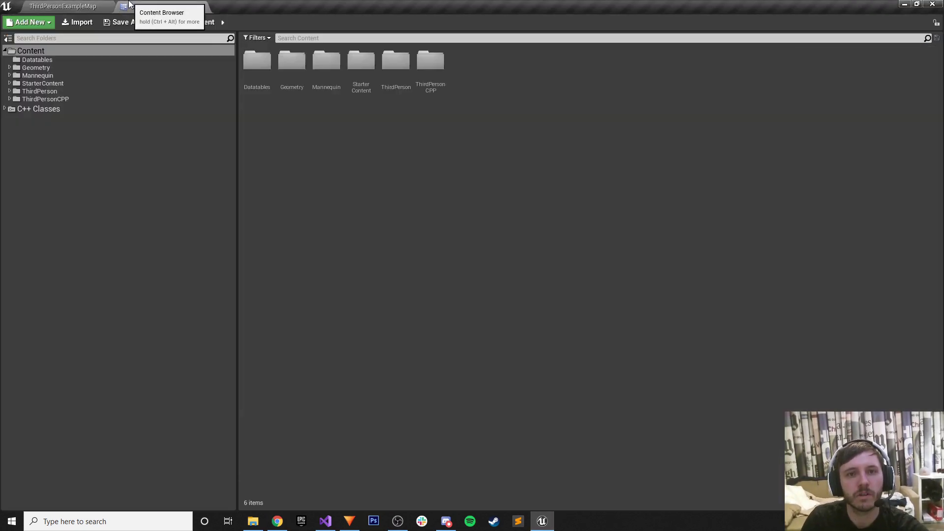
left_click(99, 60)
left_click(258, 69)
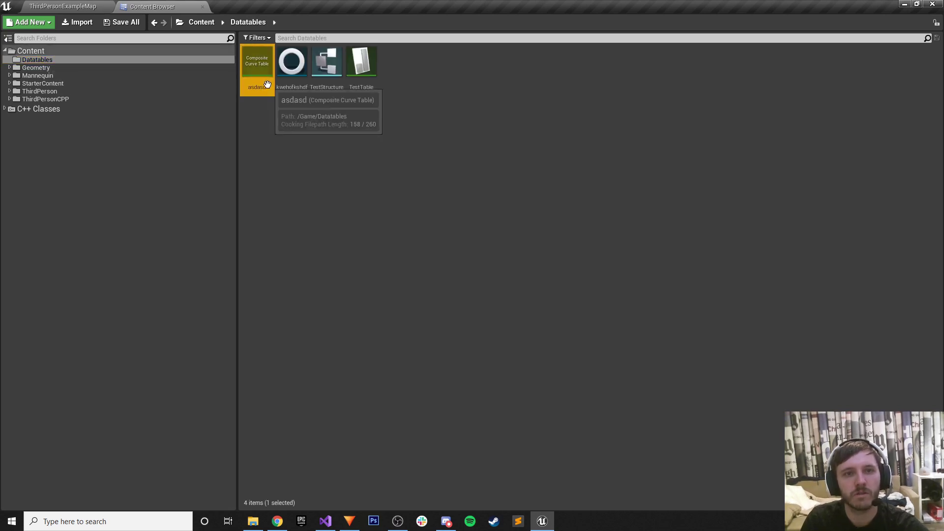
key("Delete")
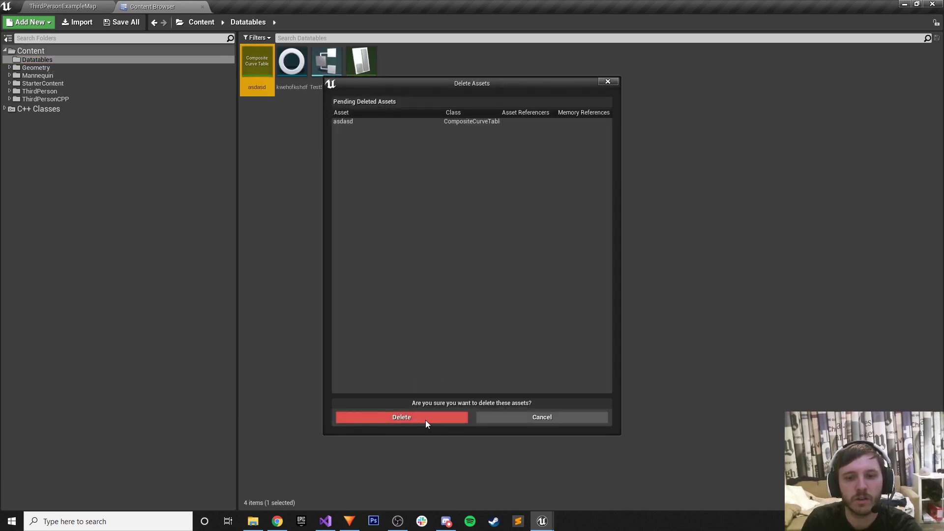
left_click(427, 418)
Start deleting kwehofkshdf, then cancel to keep it and clear the selection.
left_click(248, 85)
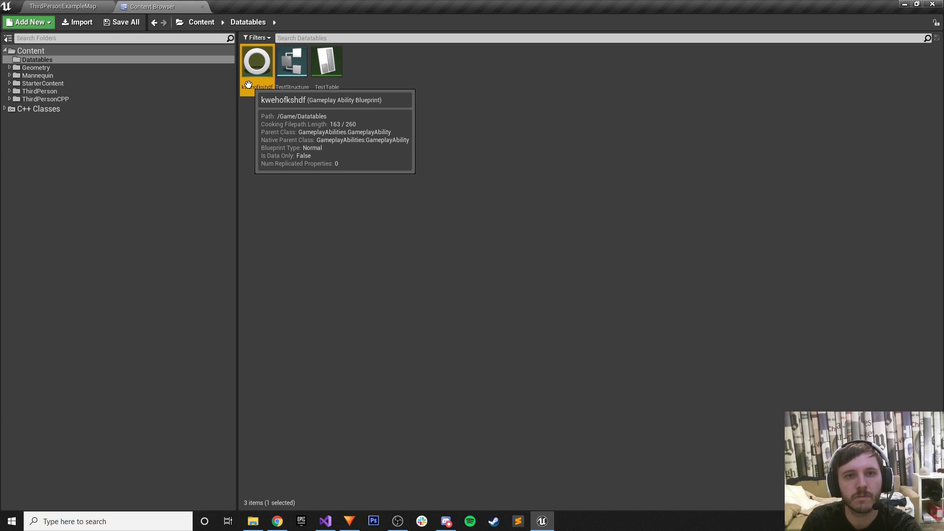
key("Delete")
left_click(503, 416)
left_click(332, 179)
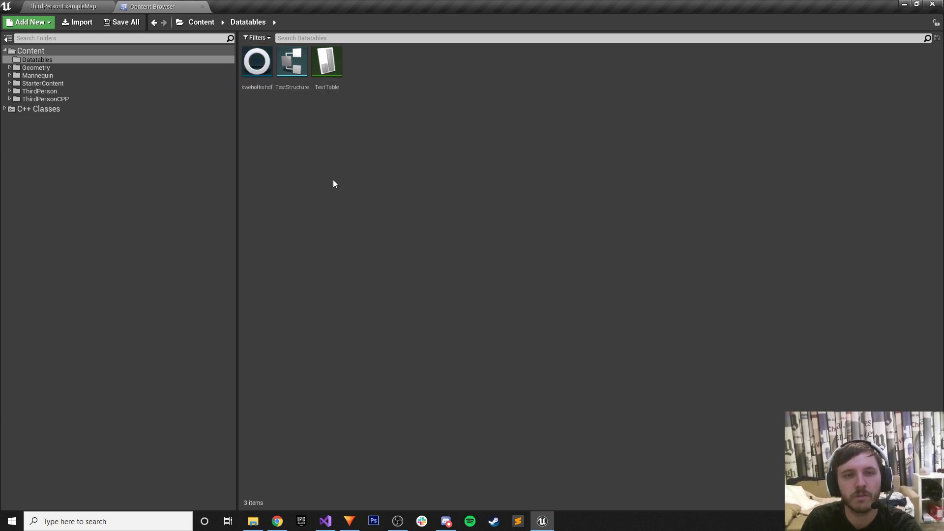
Import Curve.csv from the desktop into /Game/Datatables.
right_click(246, 180)
mouse_move(285, 317)
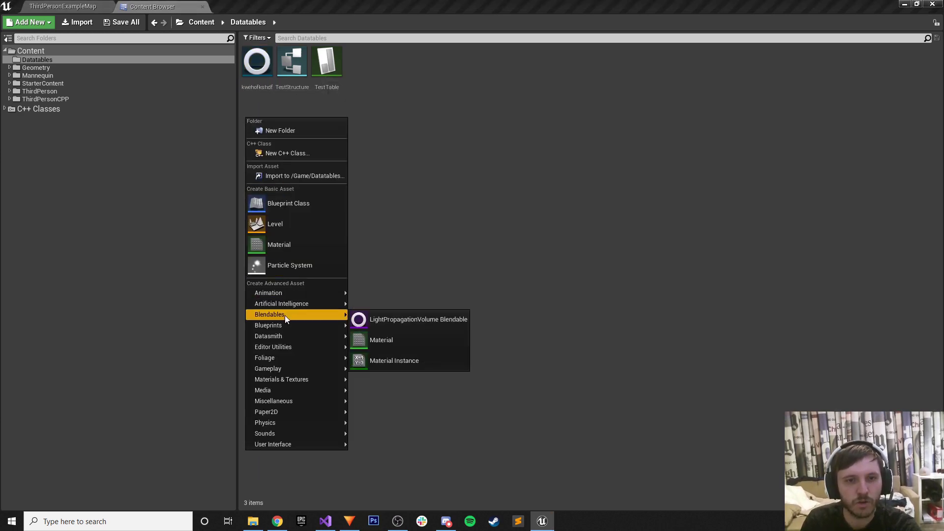
left_click(317, 176)
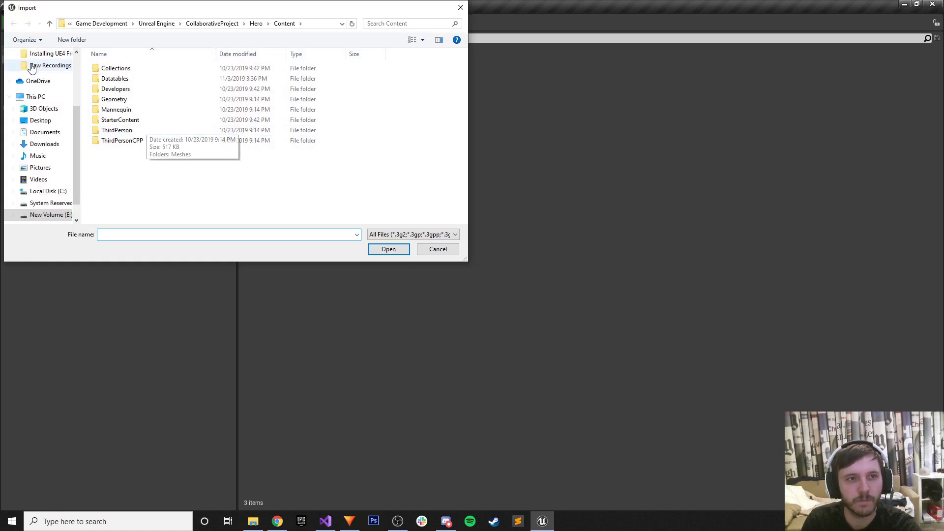
scroll(40, 123, "up", 5)
left_click(40, 73)
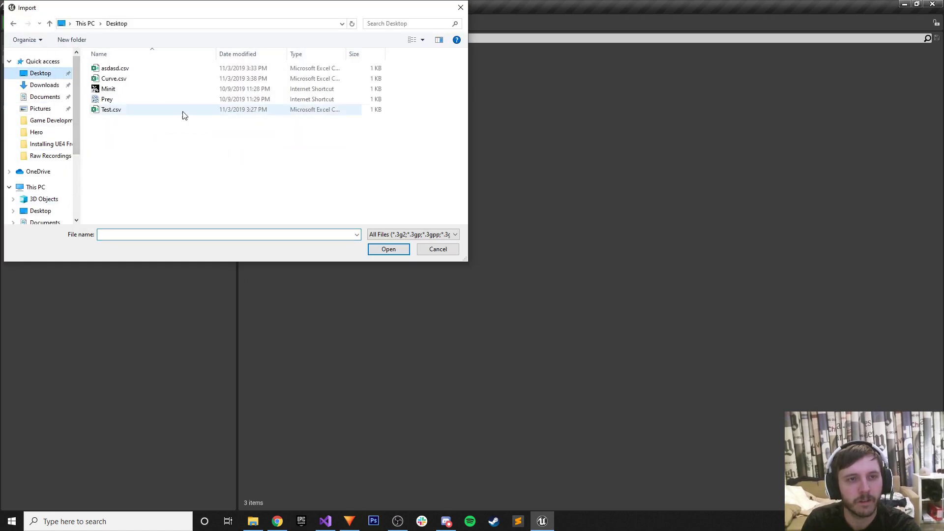
left_click(113, 78)
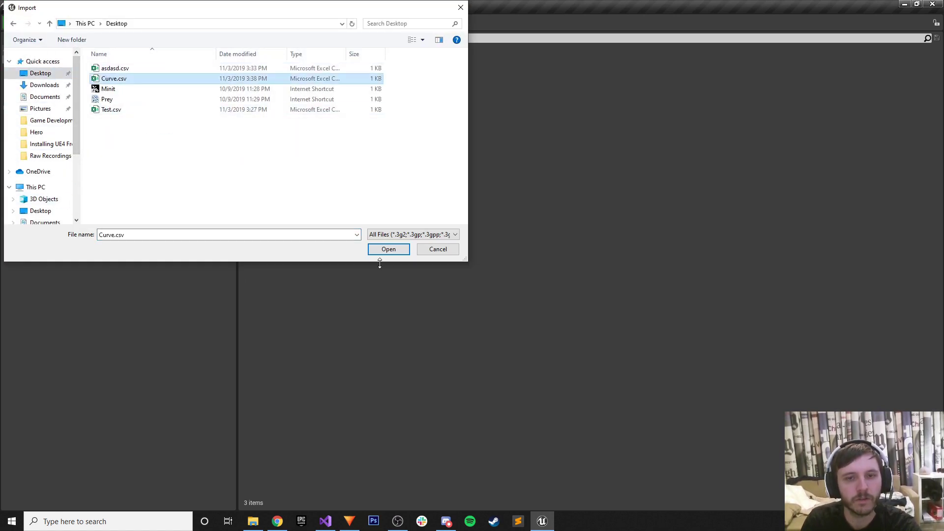
left_click(383, 249)
Set the import to CurveTable with an interpolation type and confirm.
left_click(389, 235)
left_click(388, 243)
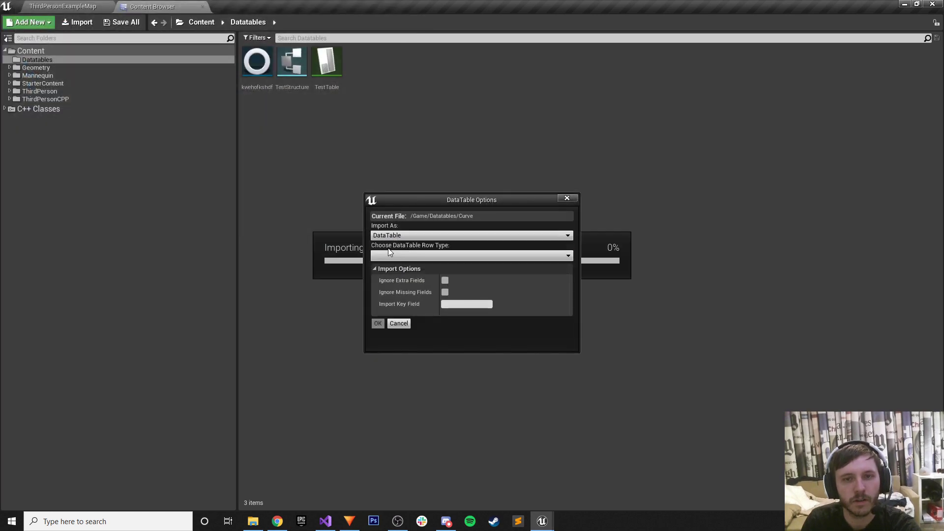
left_click(388, 235)
left_click(389, 249)
left_click(388, 255)
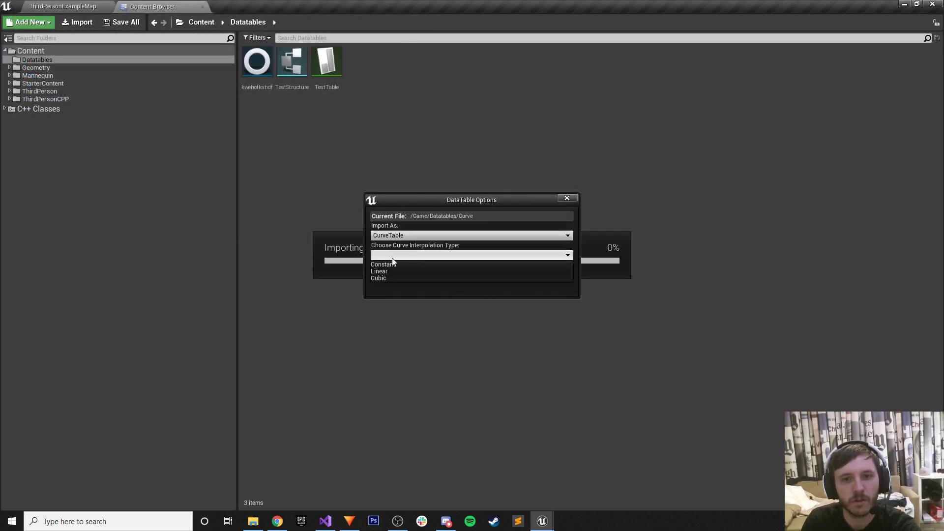
left_click(388, 278)
left_click(385, 269)
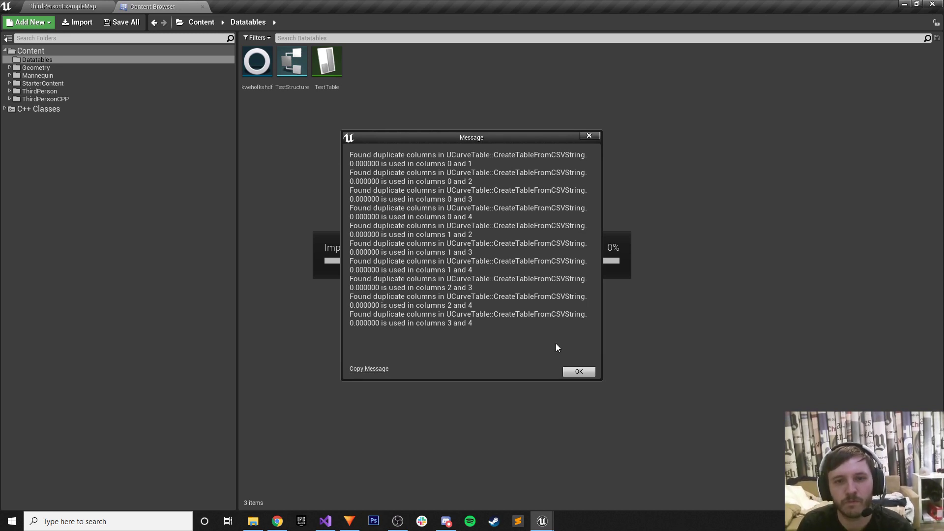
Dismiss the duplicate columns warning, then open and close the new Curve table.
left_click(578, 371)
double_click(256, 61)
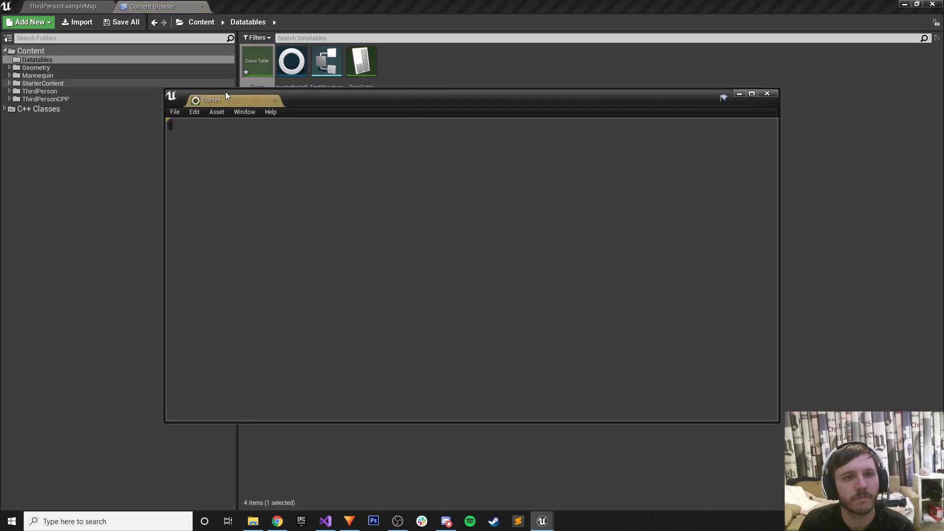
left_click(274, 101)
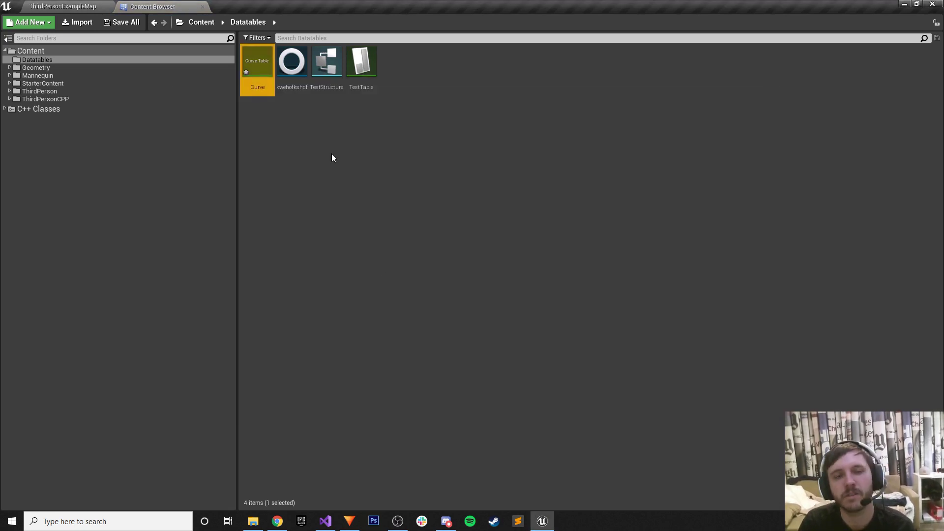
Save Test Curve Table.xlsx to the desktop, then select the Curve asset back in Unreal.
left_click(546, 522)
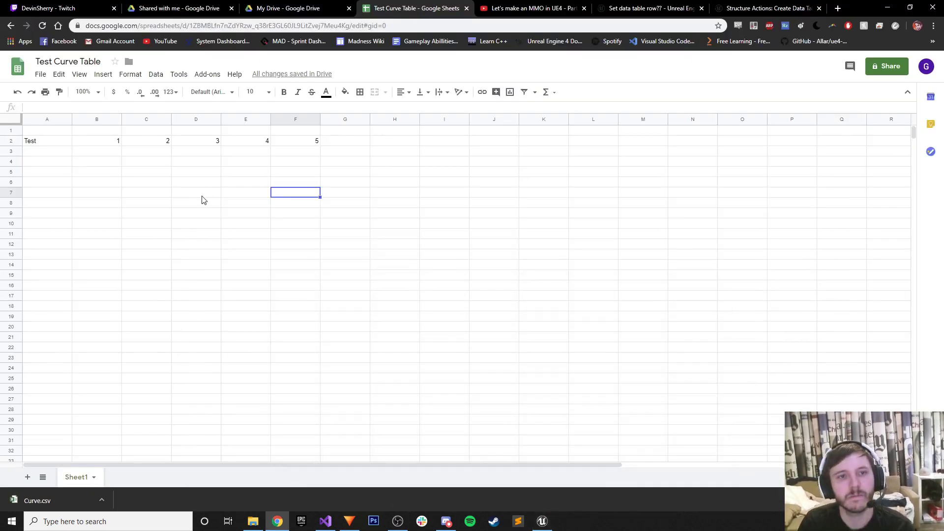
left_click(40, 74)
mouse_move(77, 188)
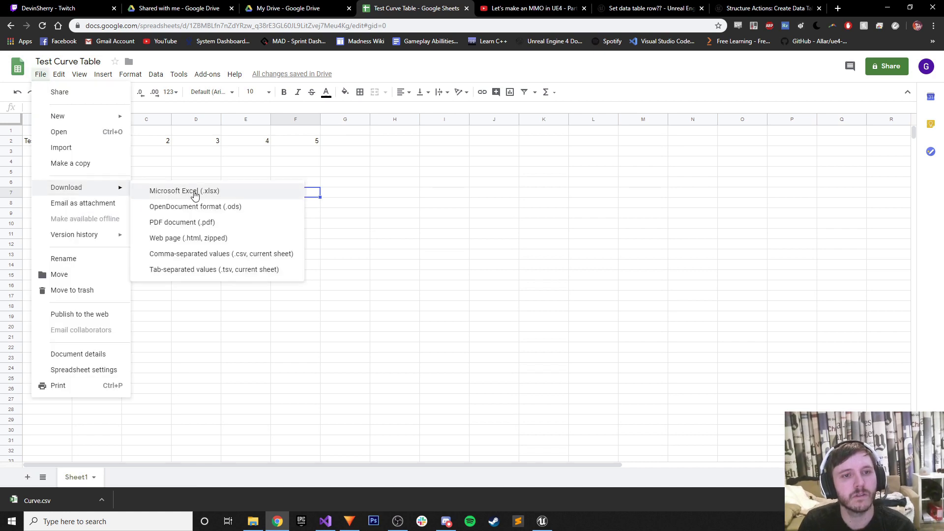
left_click(197, 195)
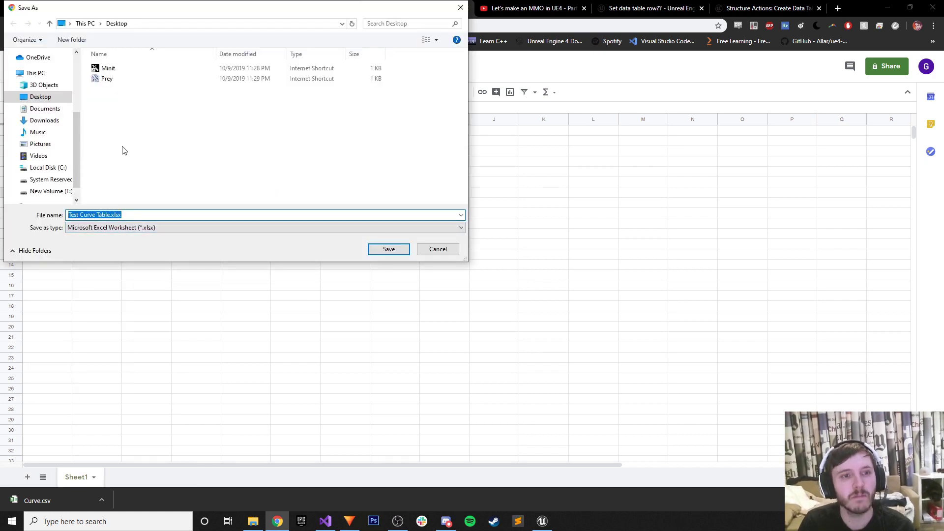
left_click(382, 253)
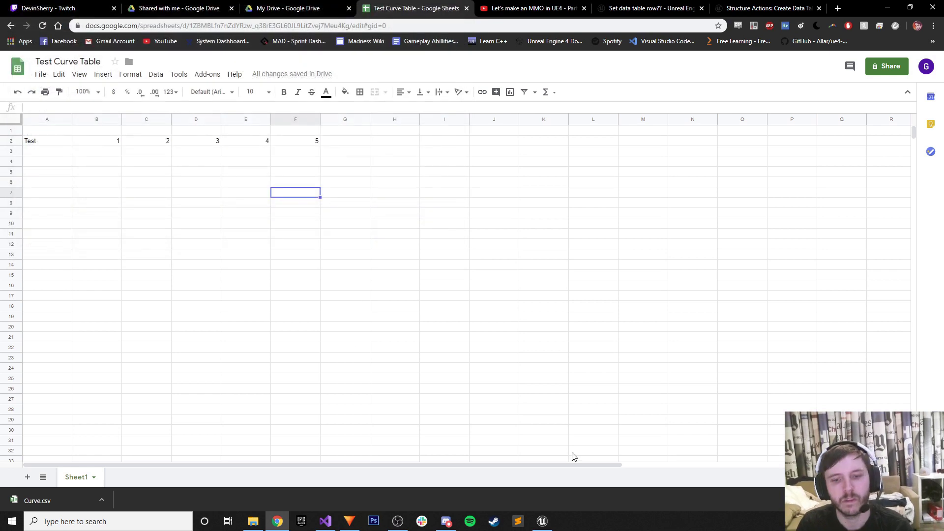
left_click(541, 521)
left_click(343, 205)
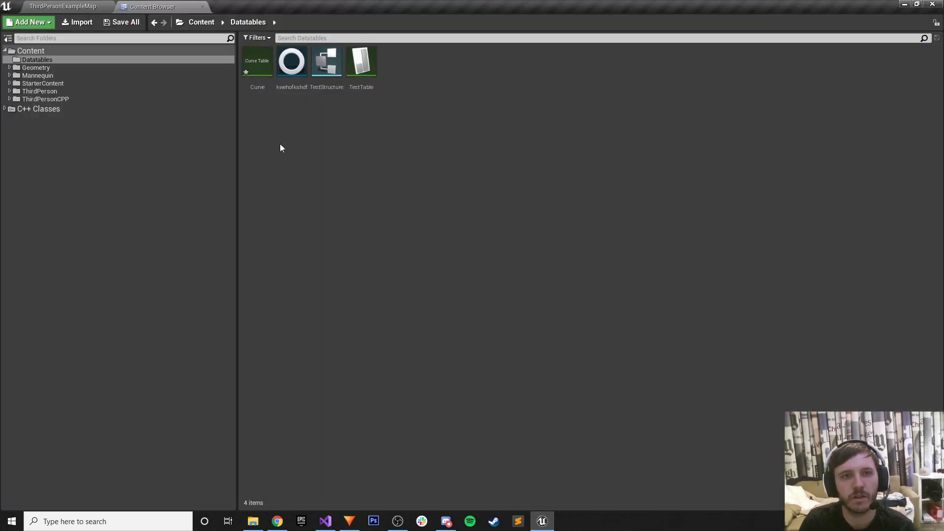
Delete the Curve curve table from Datatables.
left_click(257, 67)
key("Delete")
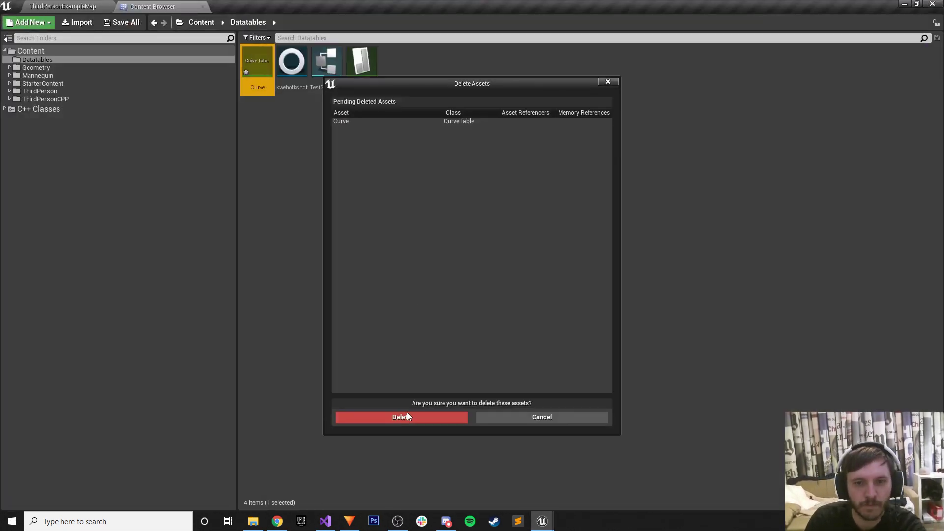
left_click(406, 416)
Open the Import to /Game/Datatables dialog, check the supported file types, and cancel.
right_click(260, 117)
left_click(298, 172)
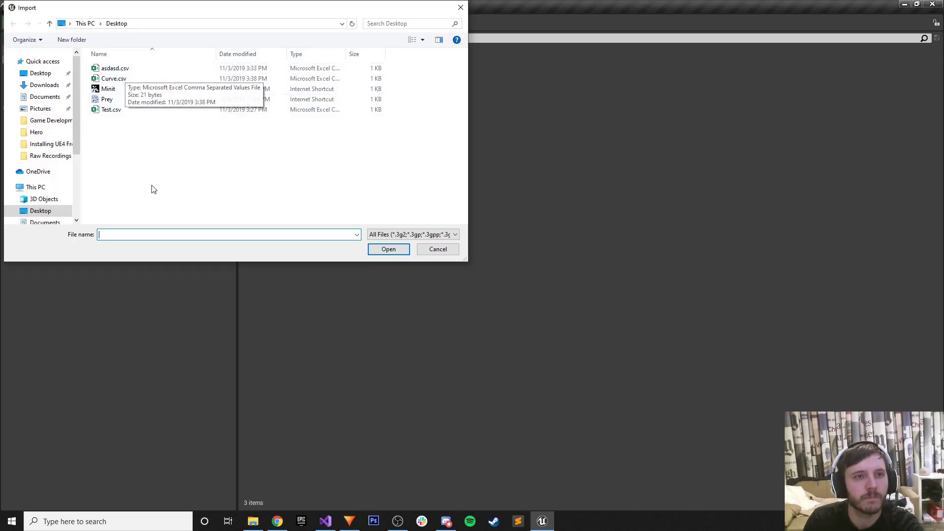
left_click(437, 249)
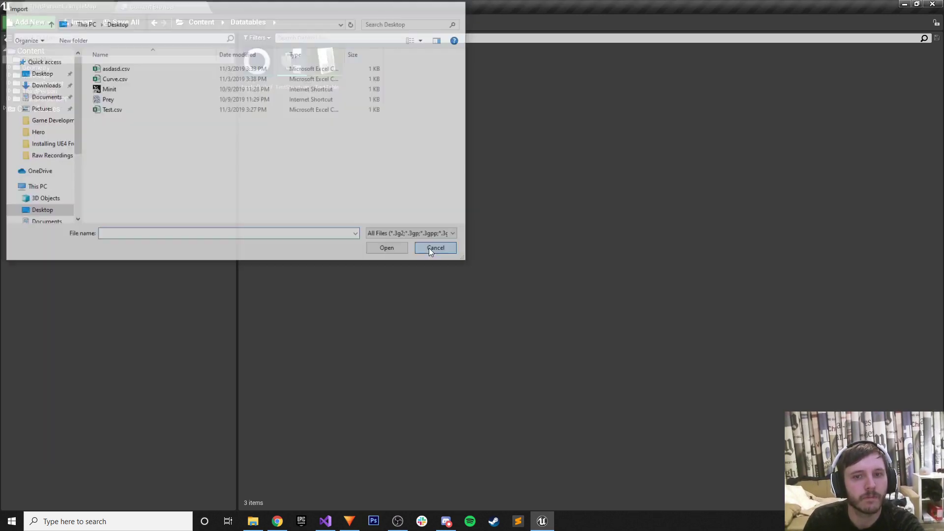
right_click(323, 157)
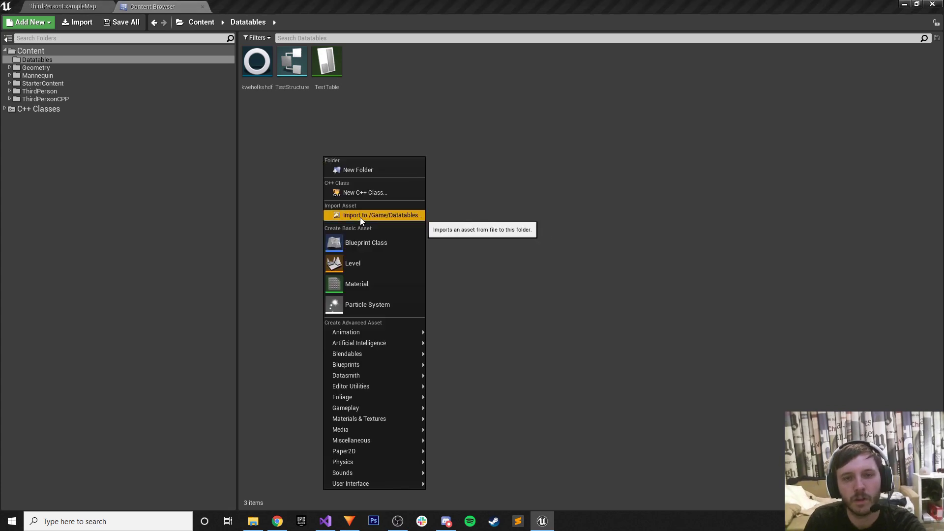
left_click(360, 217)
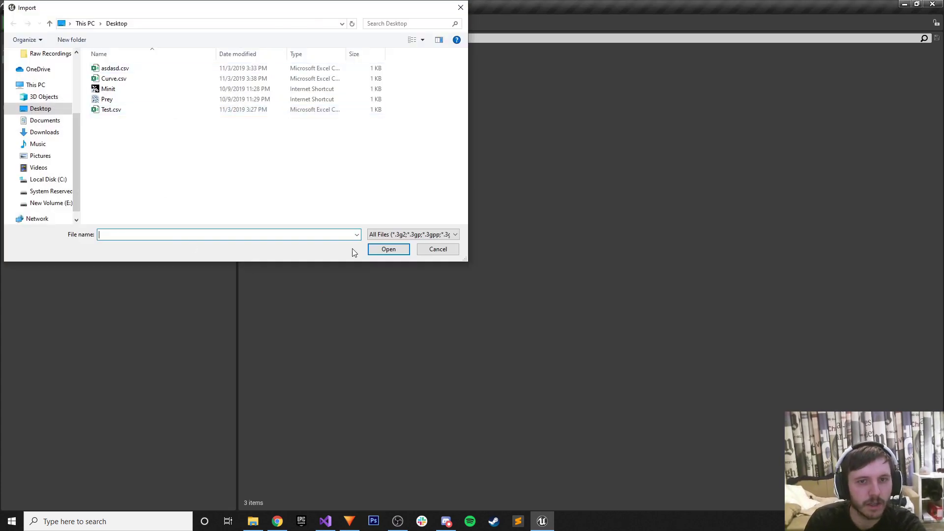
left_click(390, 235)
scroll(406, 328, "down", 10)
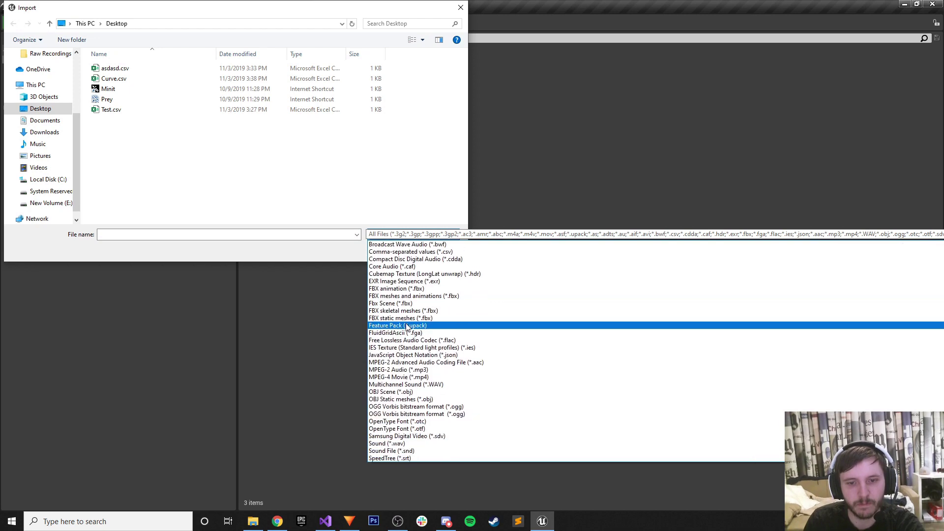
left_click(426, 221)
left_click(433, 250)
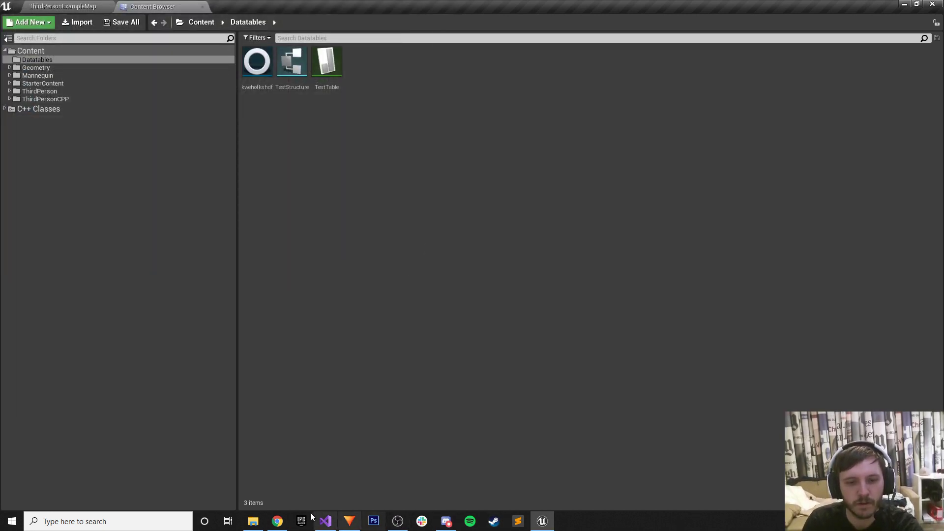
Download the Test Curve Table sheet from Google Sheets as a tab-separated values file.
left_click(277, 521)
left_click(41, 75)
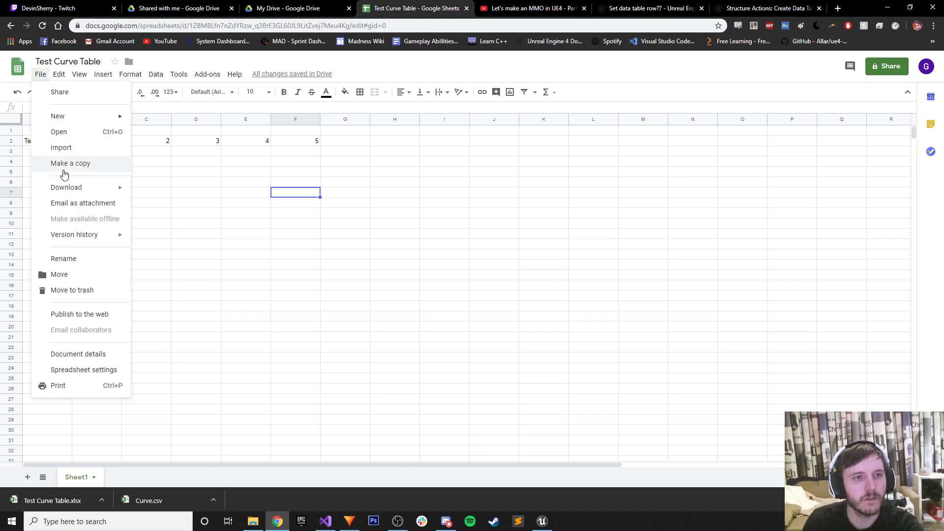
mouse_move(63, 189)
left_click(199, 269)
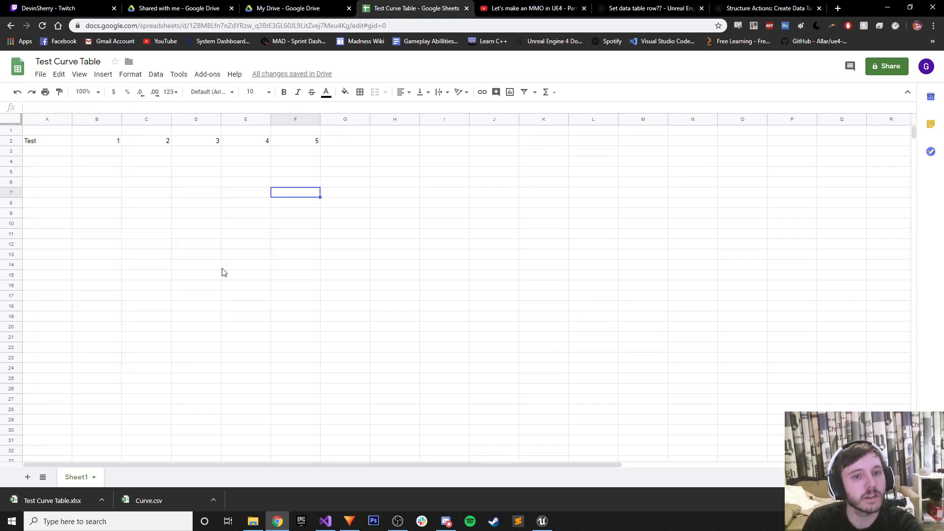
left_click(389, 249)
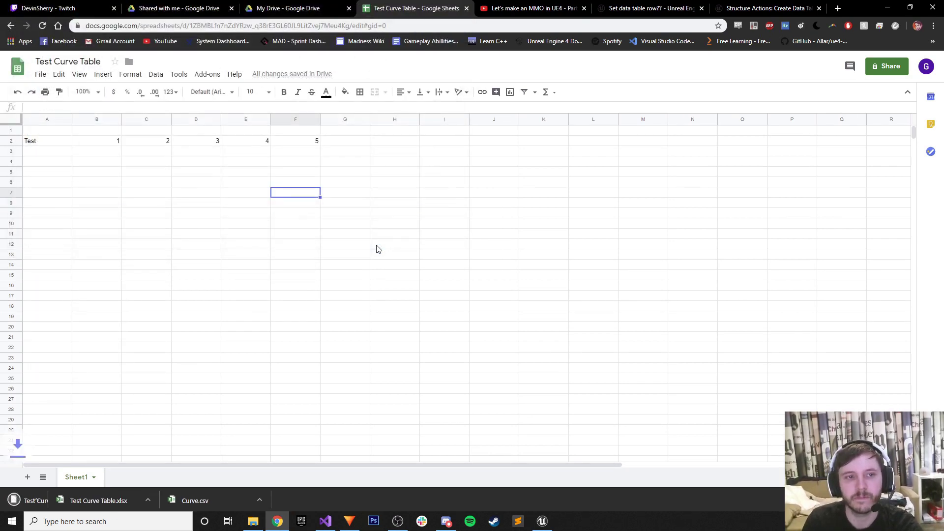
Back in Unreal, open the Datatables import dialog and cancel it.
left_click(888, 8)
right_click(314, 149)
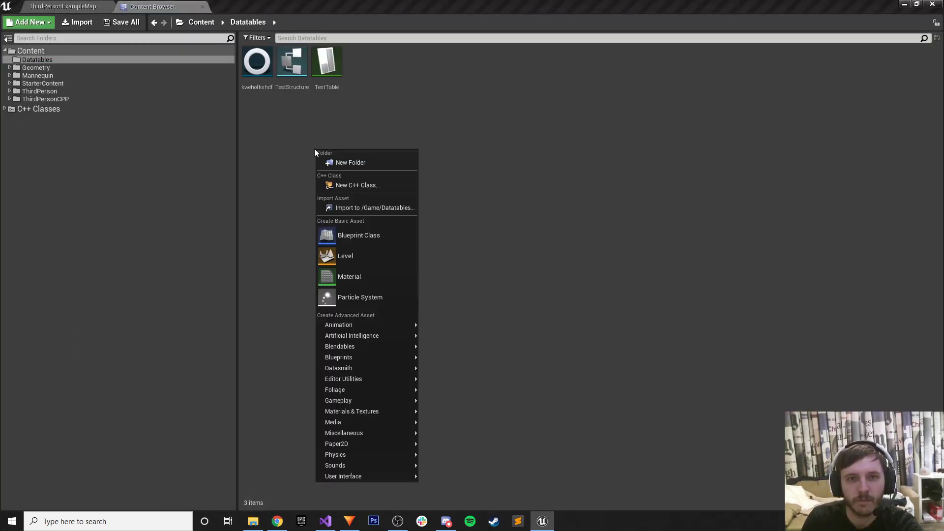
left_click(358, 205)
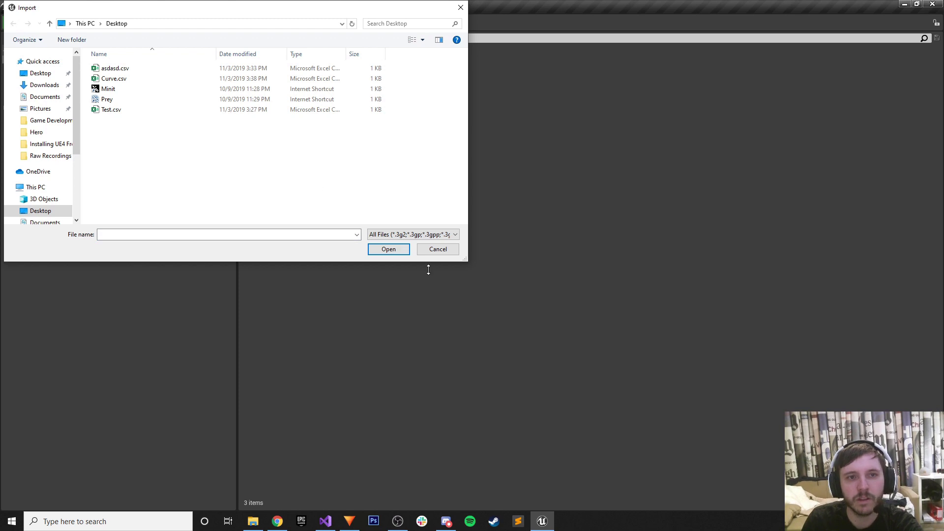
left_click(437, 249)
Create a Composite Curve Table from the Miscellaneous menu in Datatables.
right_click(315, 128)
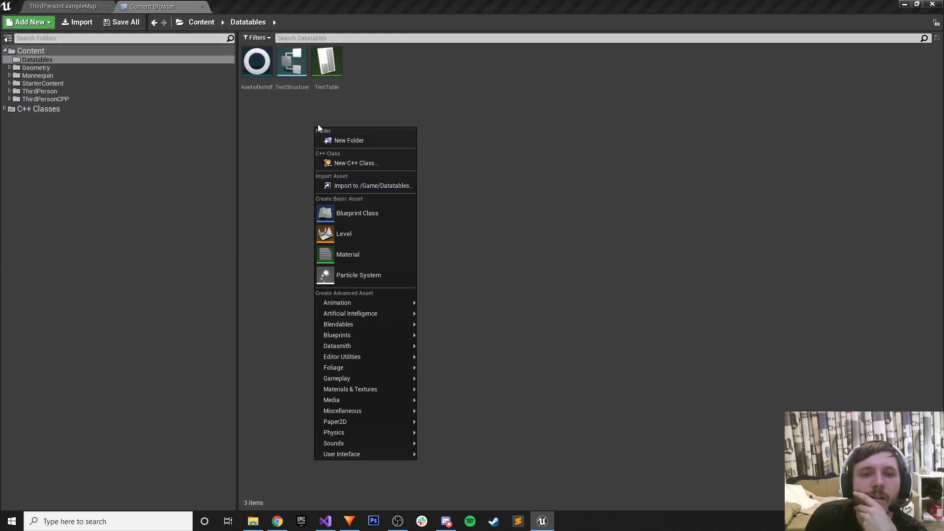
mouse_move(369, 305)
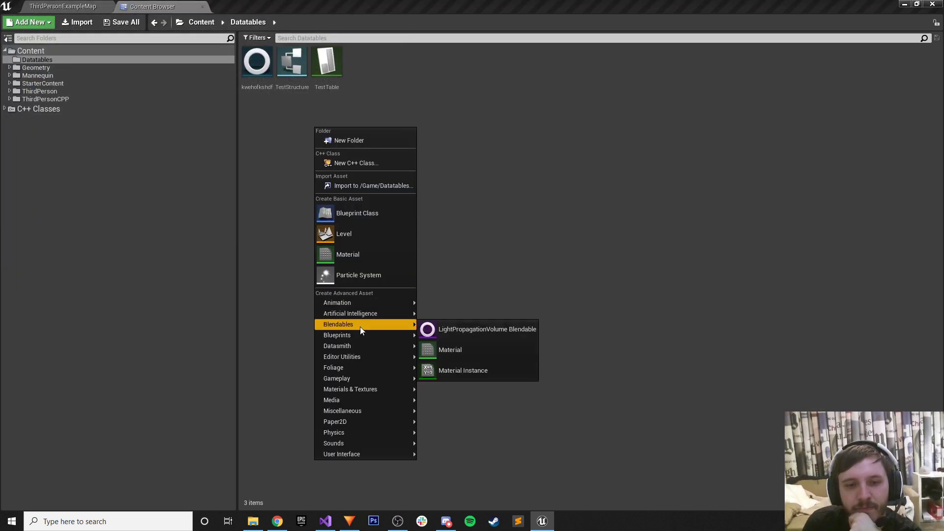
mouse_move(351, 361)
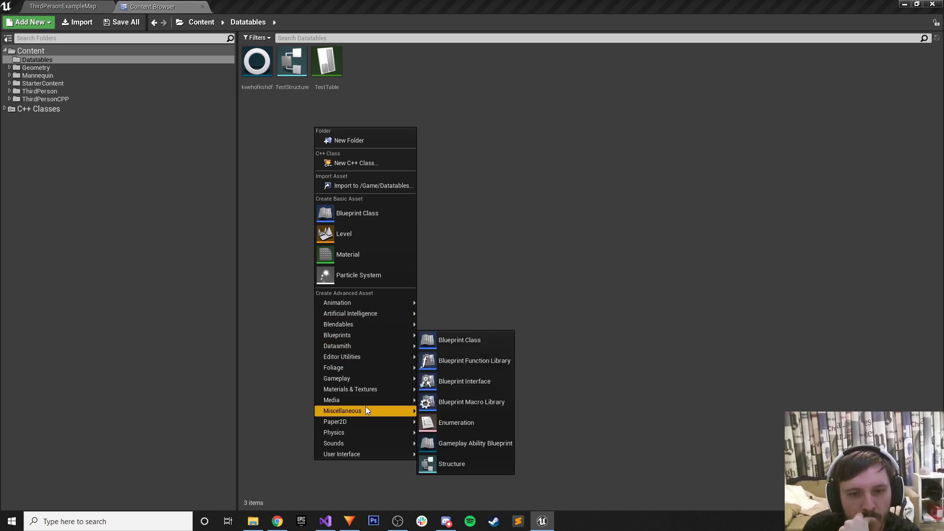
mouse_move(365, 408)
left_click(442, 137)
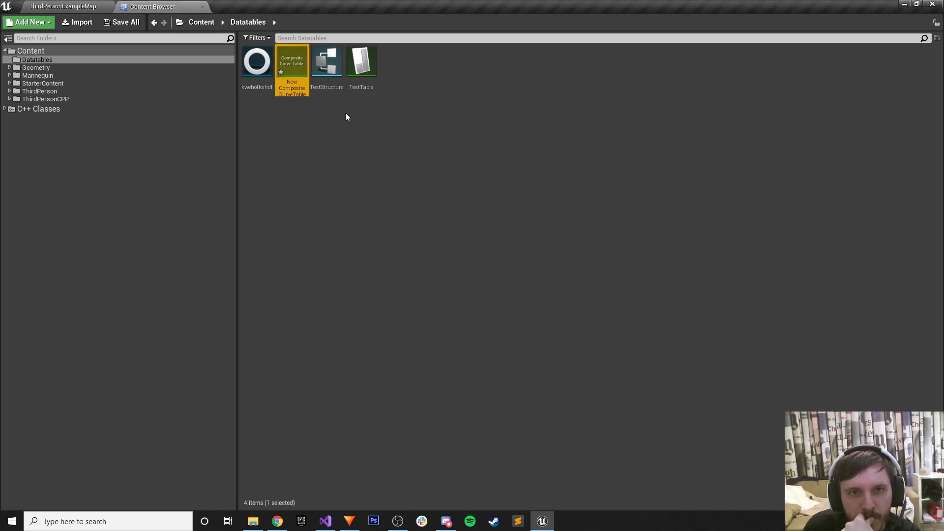
Save the new Composite Curve Table and dock its editor into the main window.
double_click(291, 61)
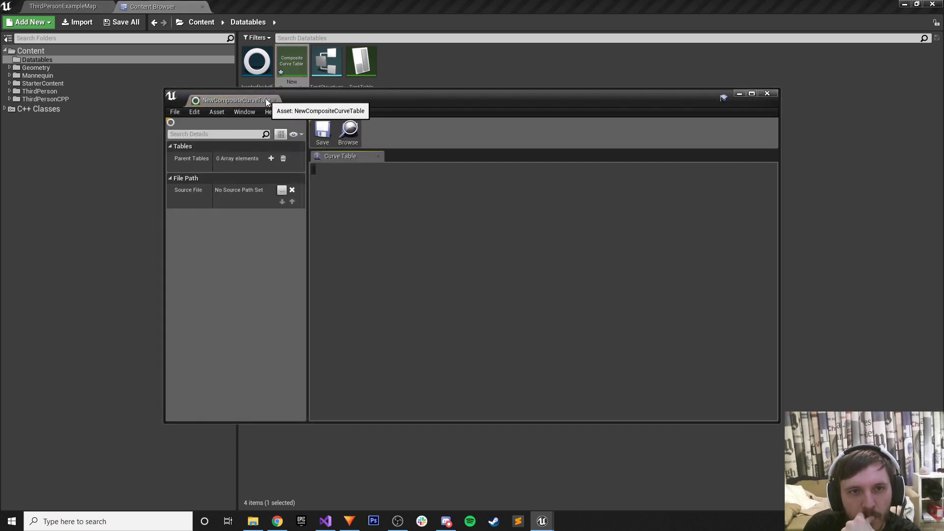
right_click(294, 68)
left_click(313, 158)
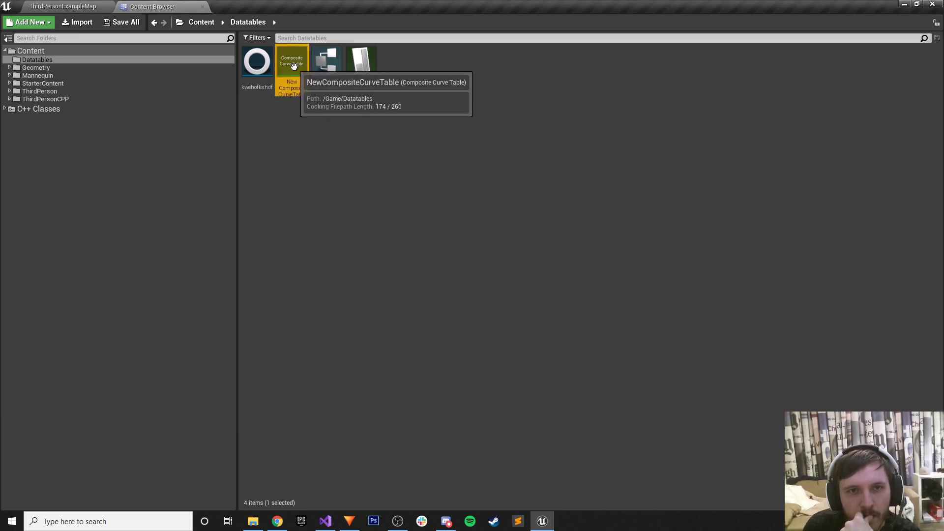
double_click(292, 61)
left_click_drag(243, 102, 249, 7)
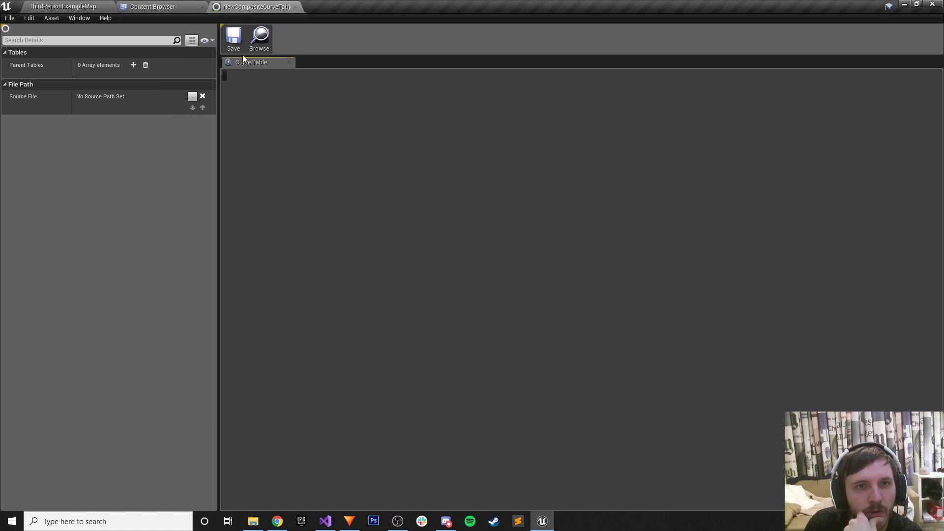
Clear the table's Source File path and save the composite curve table.
left_click(202, 97)
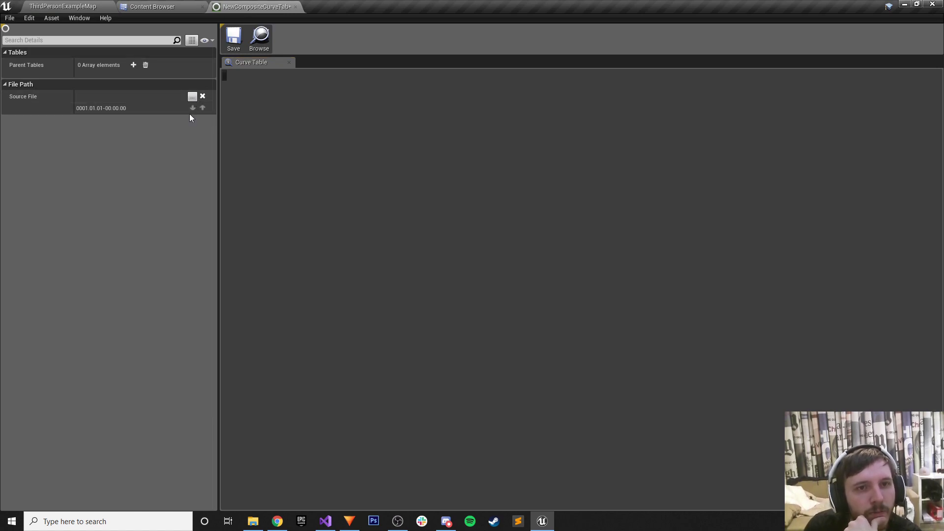
left_click(15, 20)
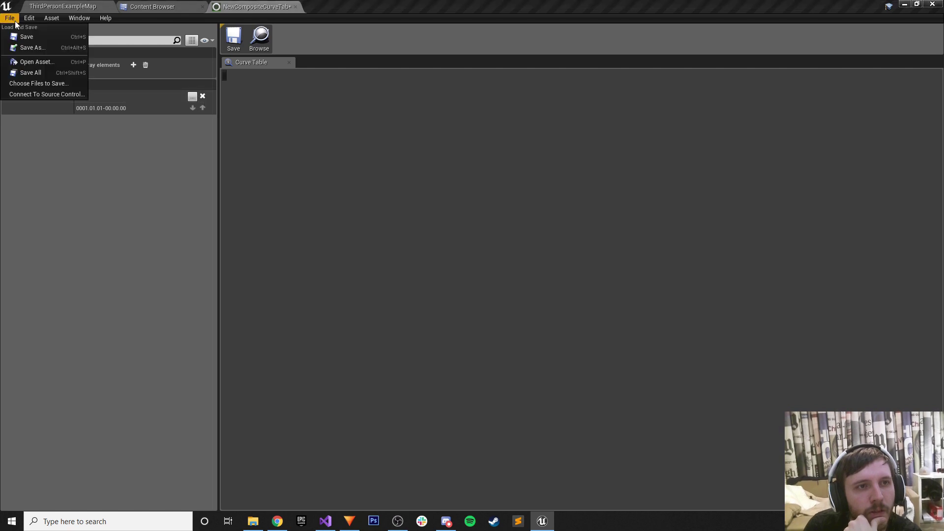
mouse_move(51, 19)
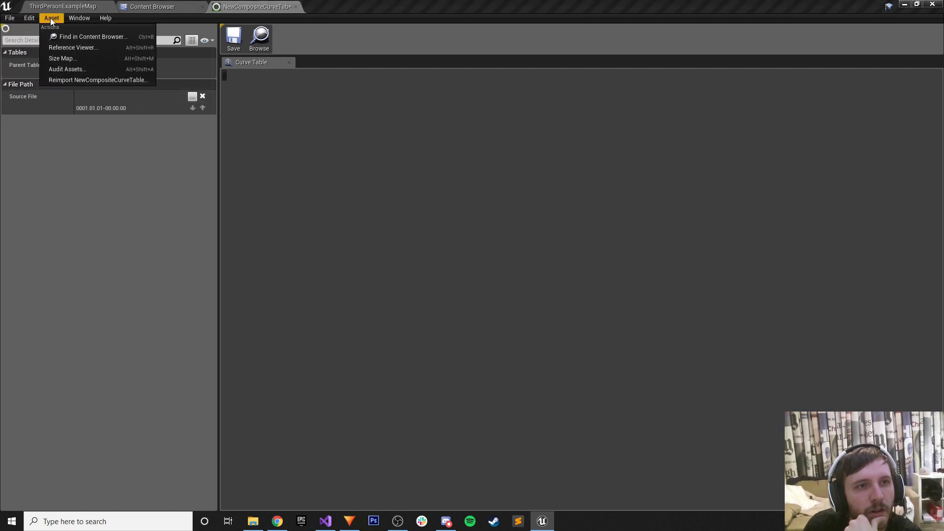
mouse_move(104, 19)
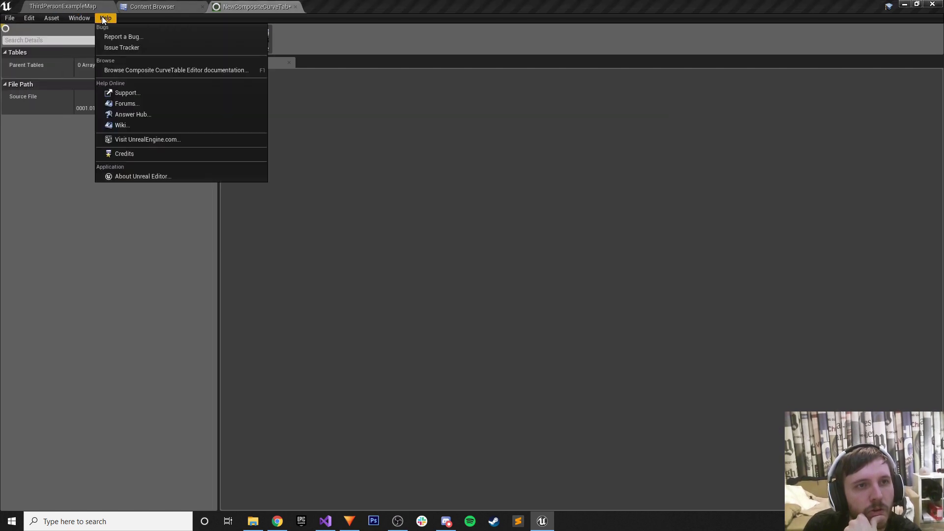
left_click(398, 142)
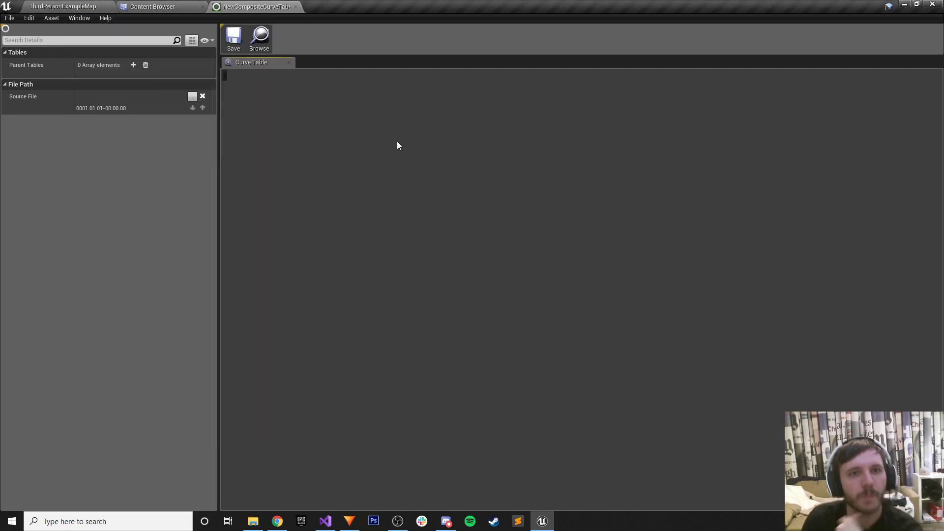
left_click(234, 39)
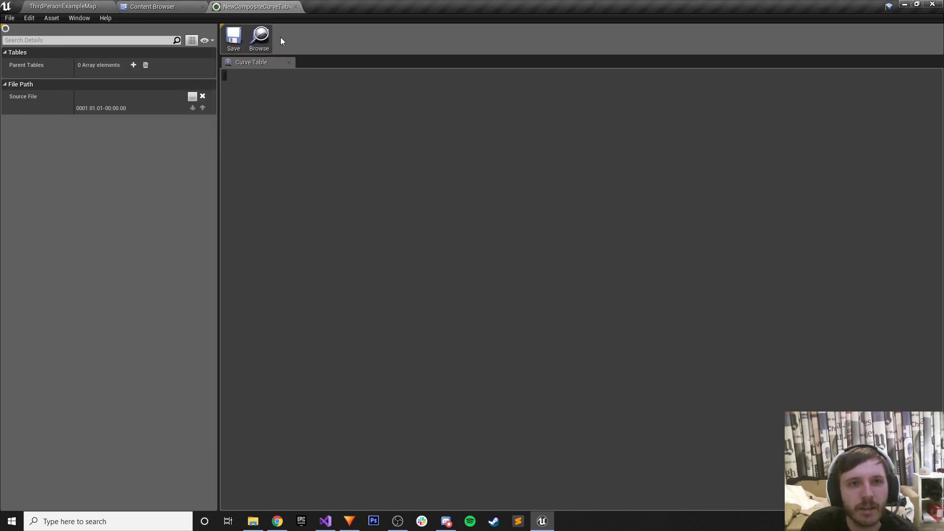
Close the editor and delete the NewCompositeCurveTable asset.
left_click(294, 7)
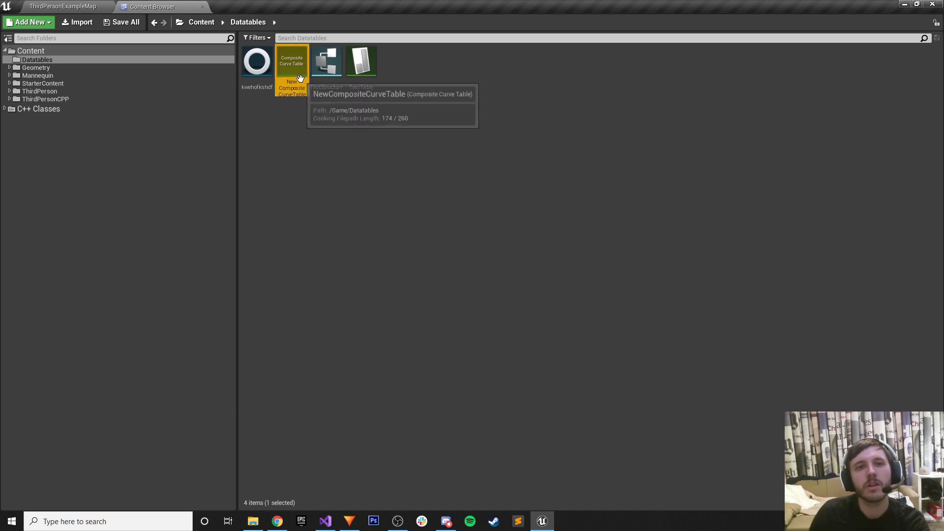
key("Delete")
left_click(432, 415)
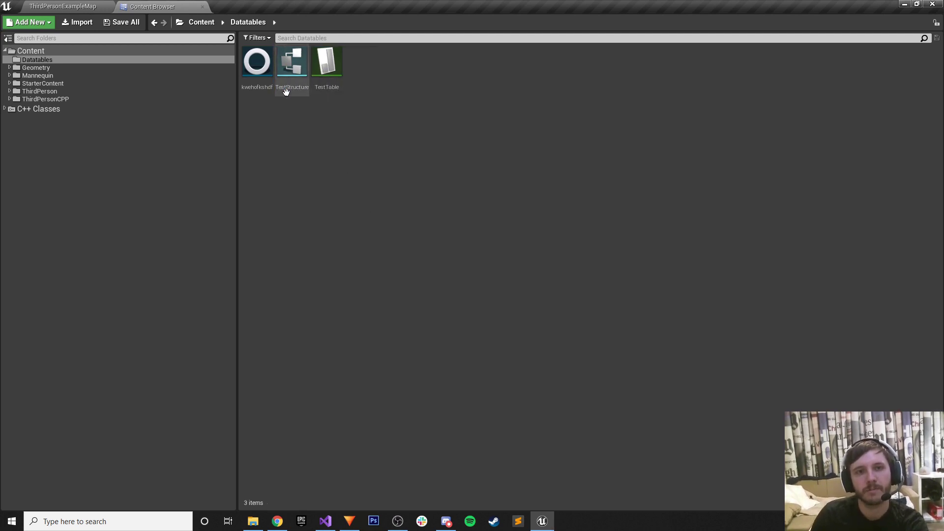
Switch to Chrome's 'Let's make an MMO in UE4 - Part 15' curve tables tutorial tab.
left_click(277, 521)
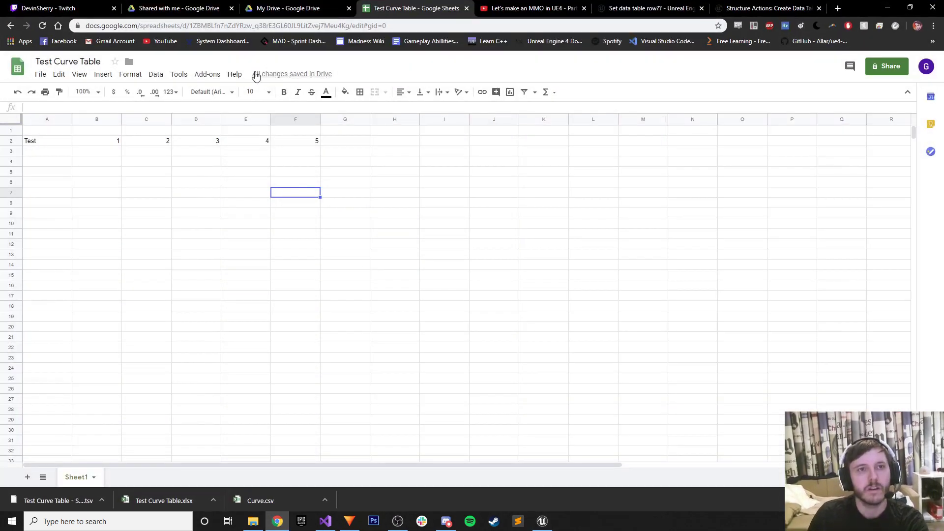
left_click(549, 5)
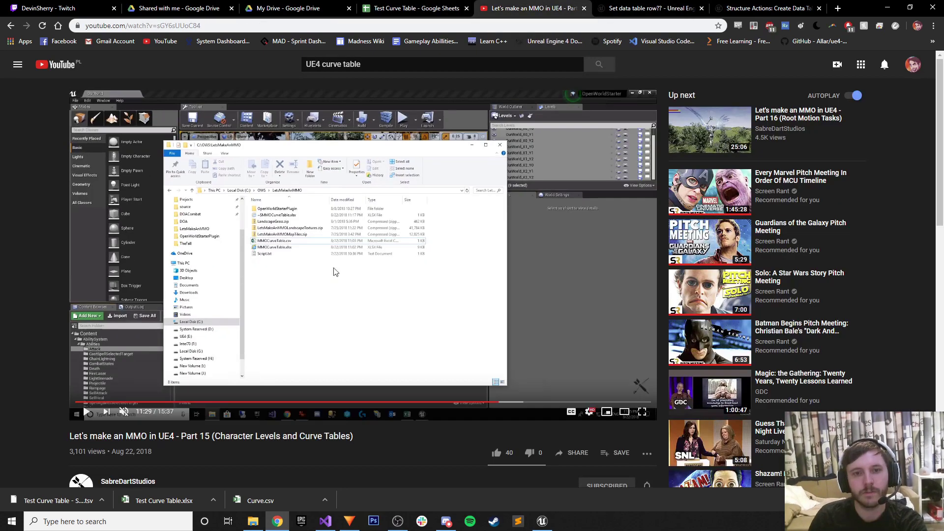
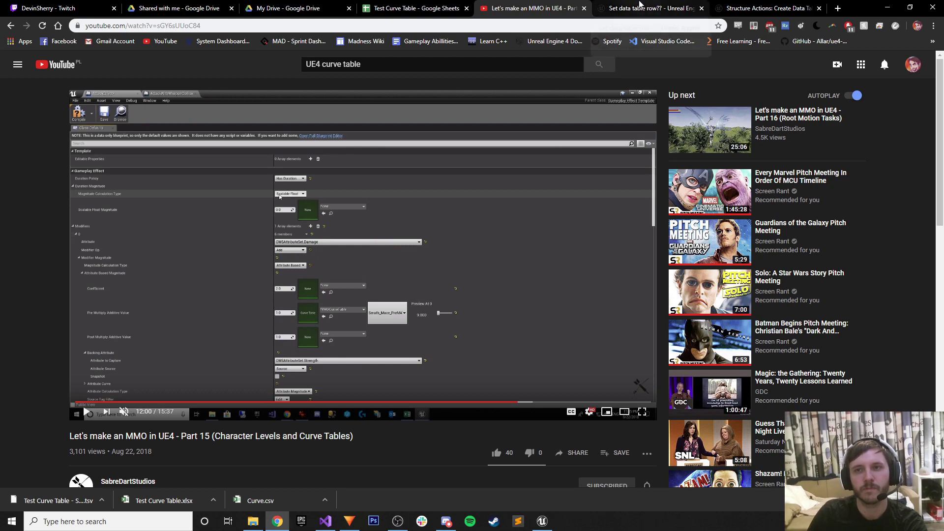
Search Google for 'UE4 make a curve table' and open the Data Driven Gameplay Elements result in a new tab.
left_click(654, 8)
left_click(614, 24)
type("UE4 ")
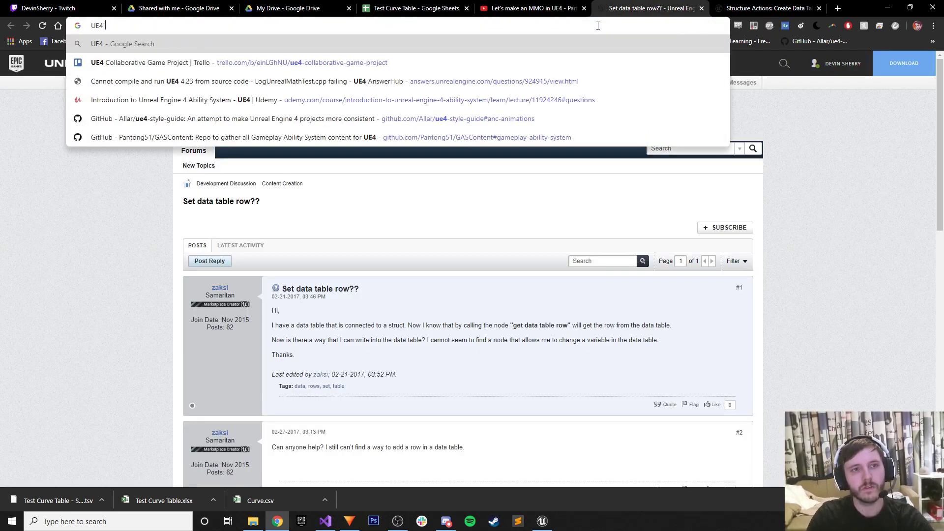
type("make a curve table")
key("Return")
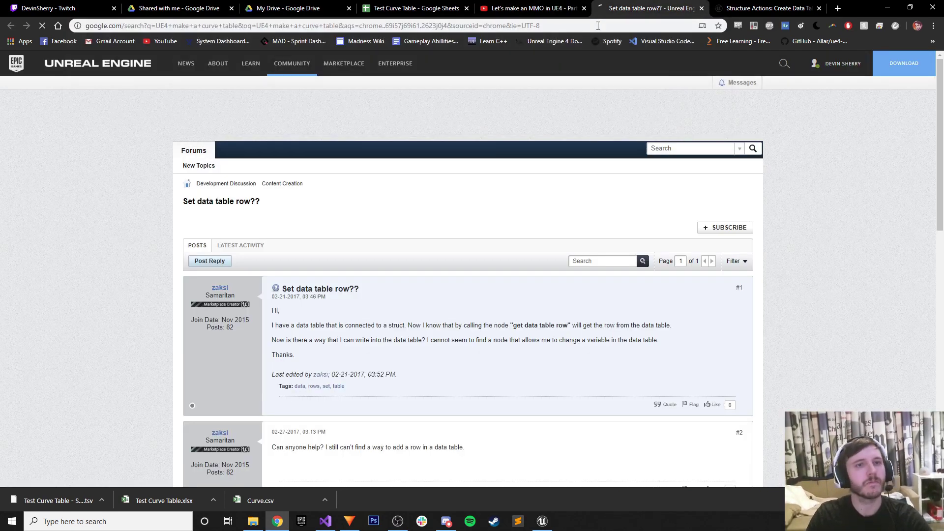
right_click(190, 142)
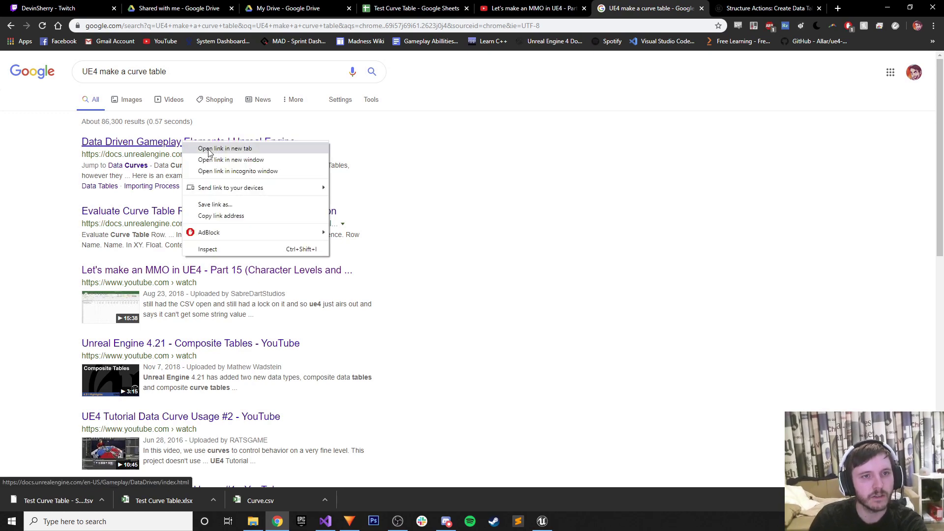
left_click(212, 148)
key("ctrl+Tab")
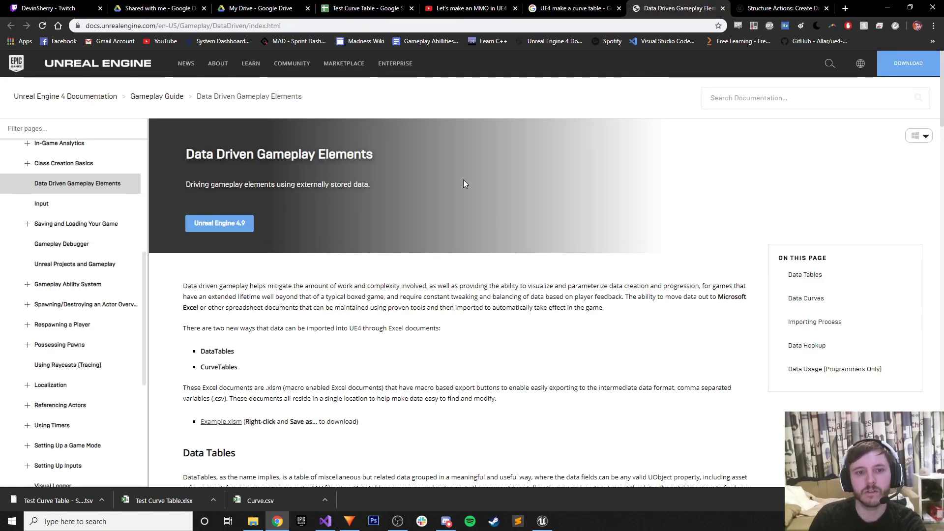
Read the DataTables section and bookmark the Data Driven Gameplay Elements page.
scroll(449, 202, "down", 4)
scroll(443, 201, "down", 3)
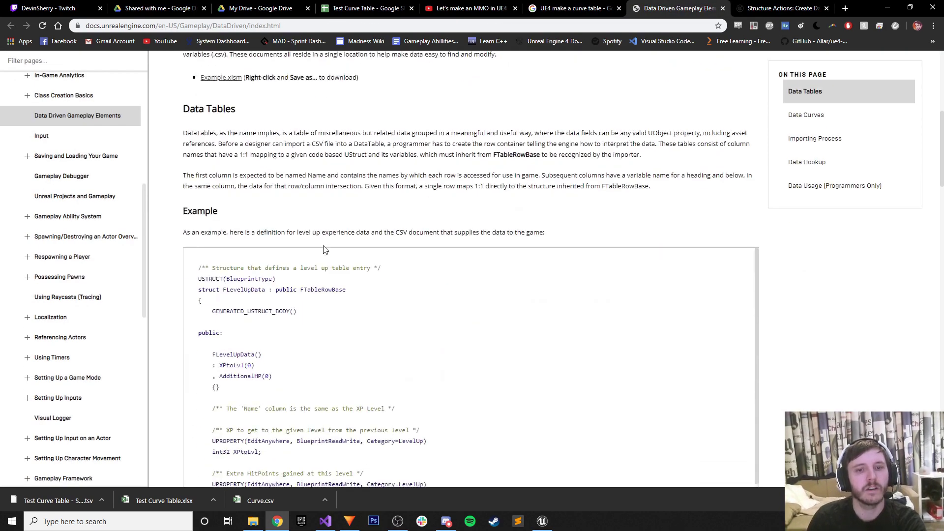
left_click_drag(183, 114, 395, 169)
left_click(313, 189)
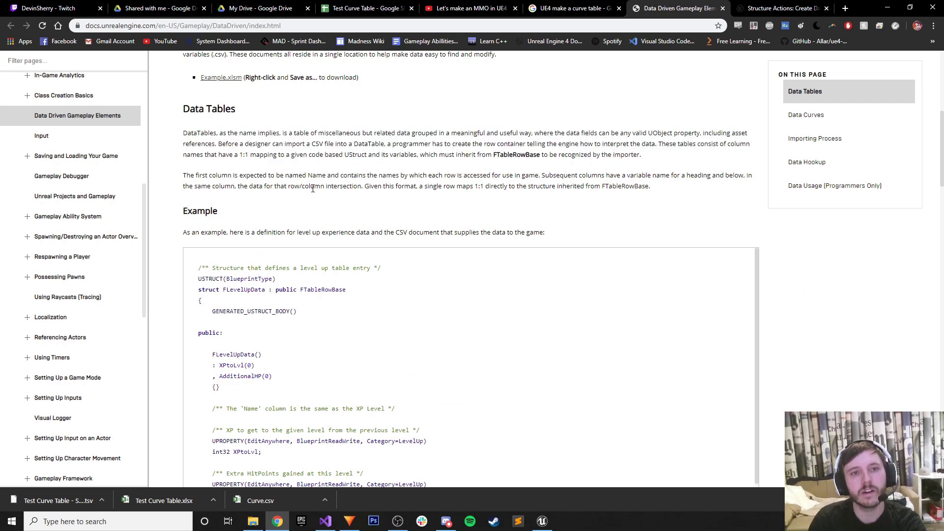
scroll(295, 231, "down", 4)
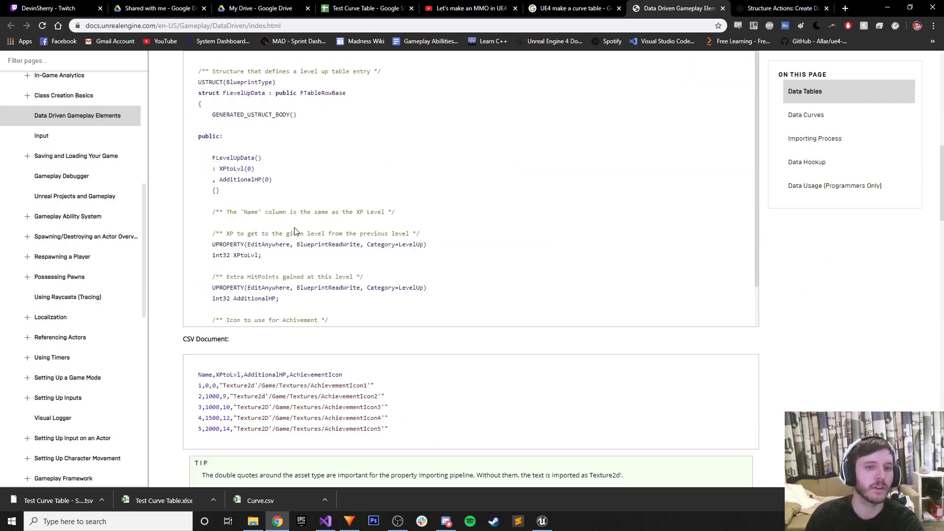
key("ctrl+d")
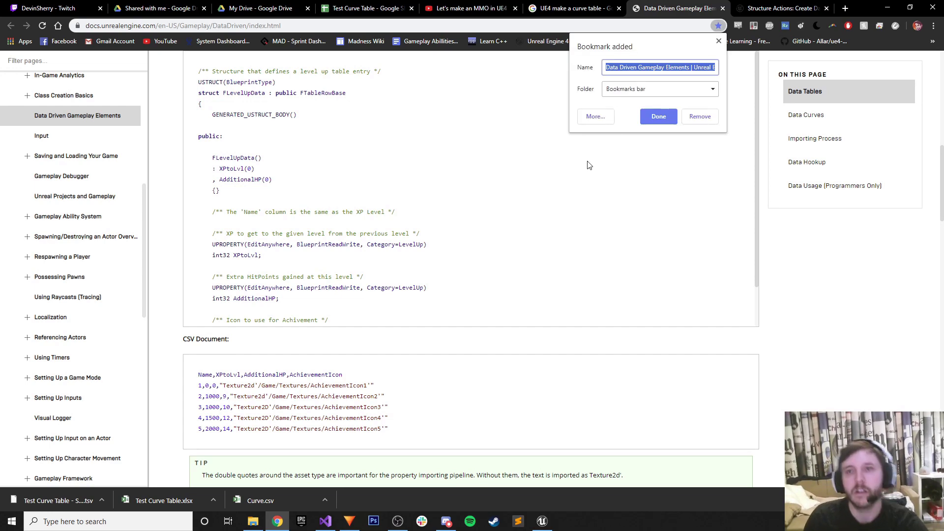
left_click(659, 117)
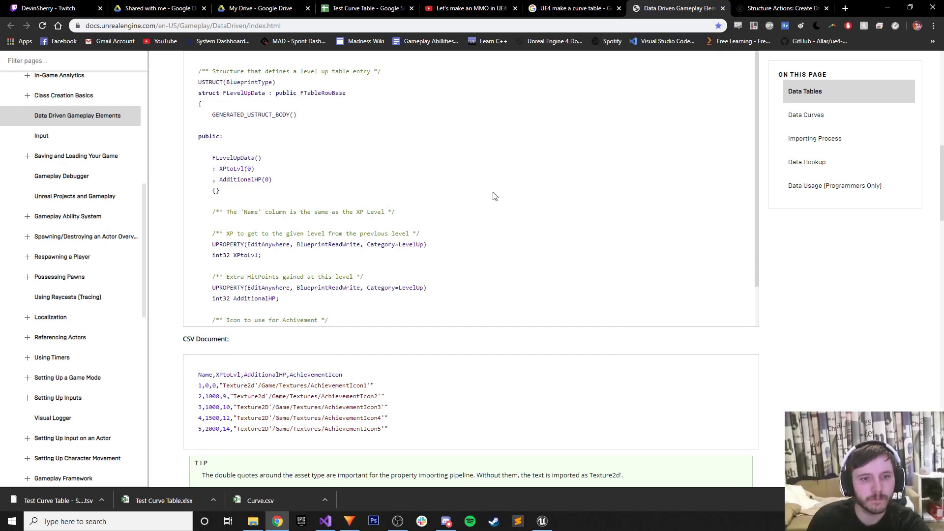
Scroll through the rest of the documentation page to read its CurveTables guidance.
scroll(494, 196, "down", 2)
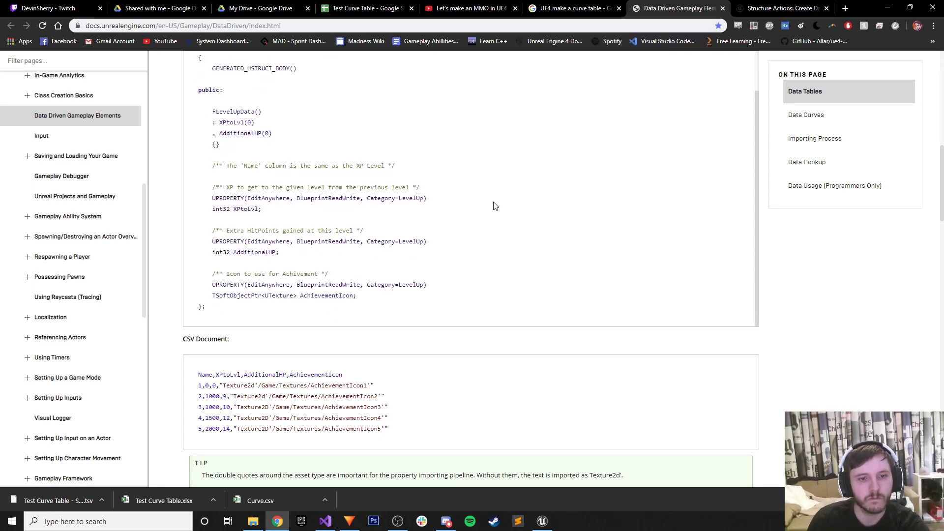
scroll(440, 331, "down", 3)
scroll(431, 317, "down", 2)
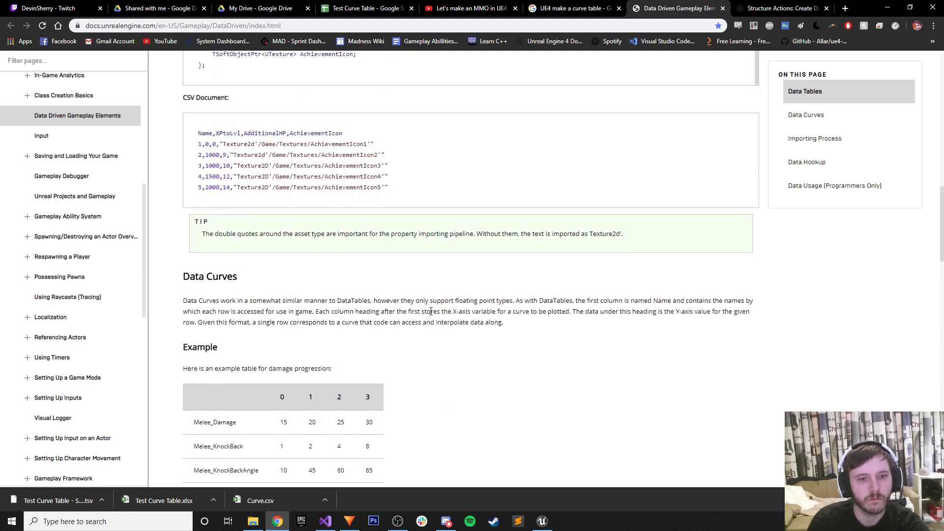
scroll(429, 305, "down", 1)
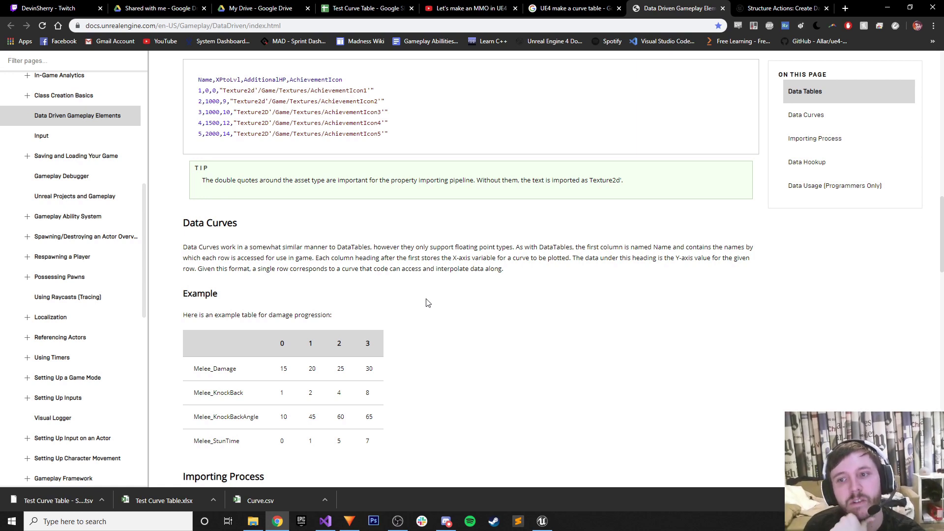
scroll(426, 303, "down", 1)
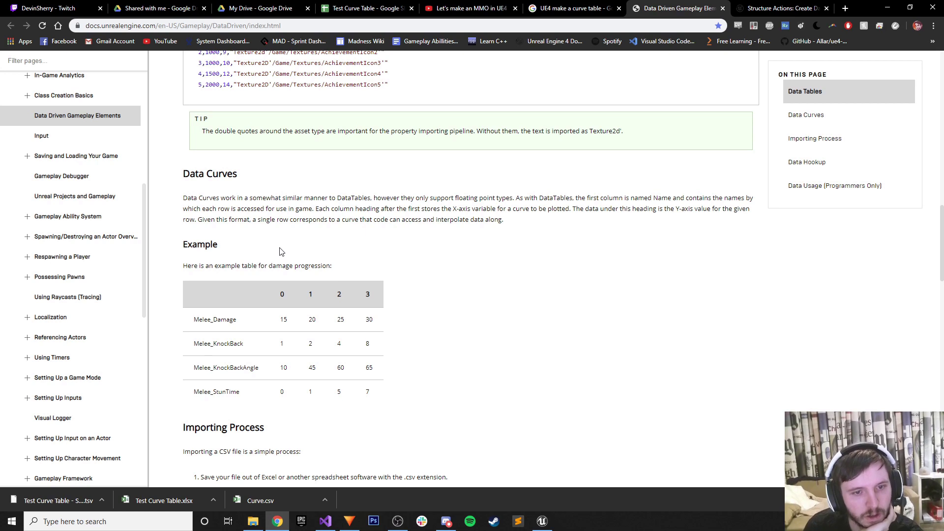
scroll(279, 251, "down", 6)
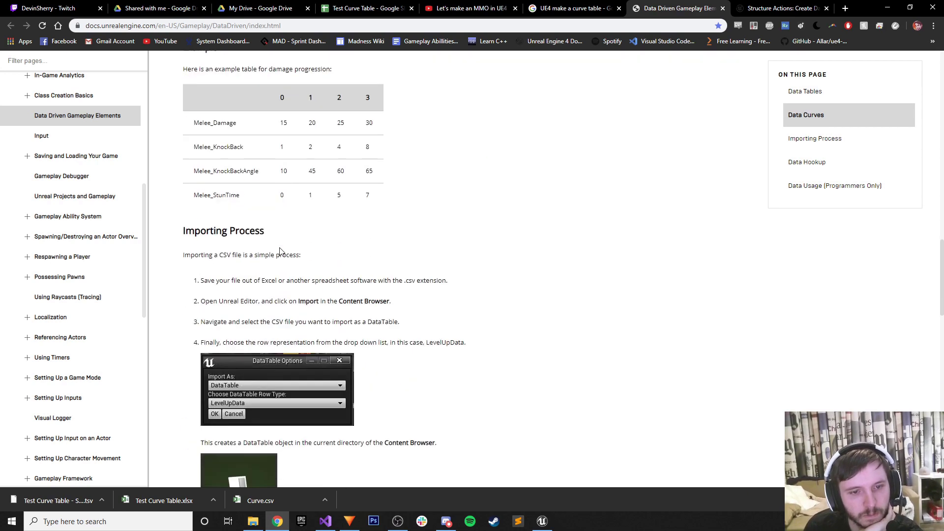
scroll(280, 247, "down", 3)
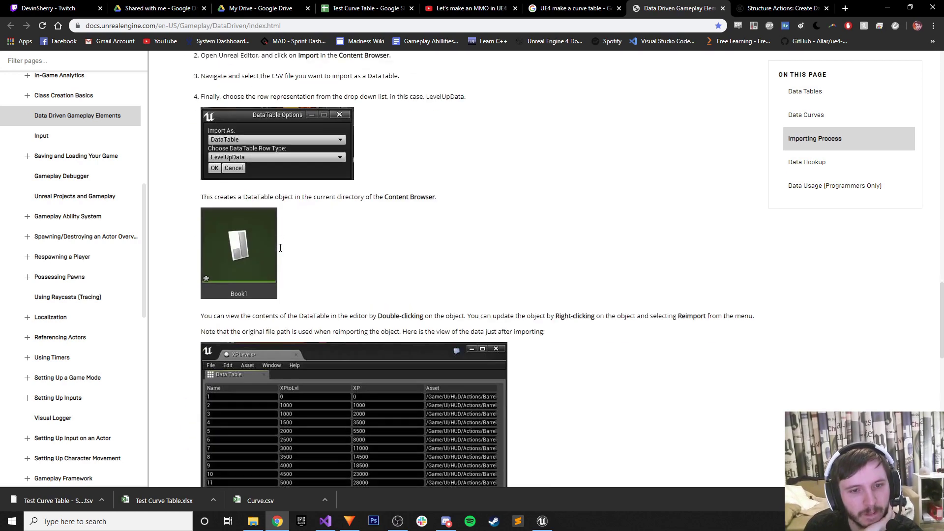
scroll(280, 252, "down", 2)
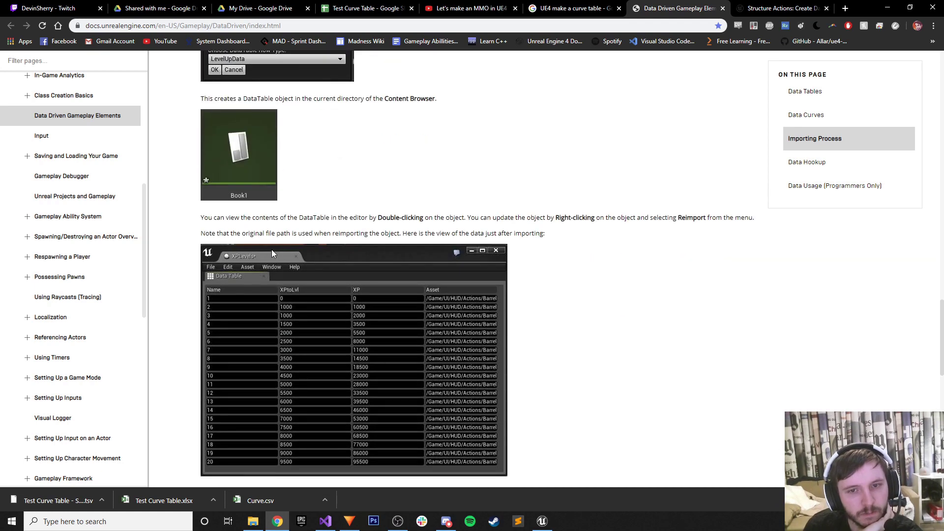
scroll(273, 251, "up", 3)
scroll(275, 255, "down", 7)
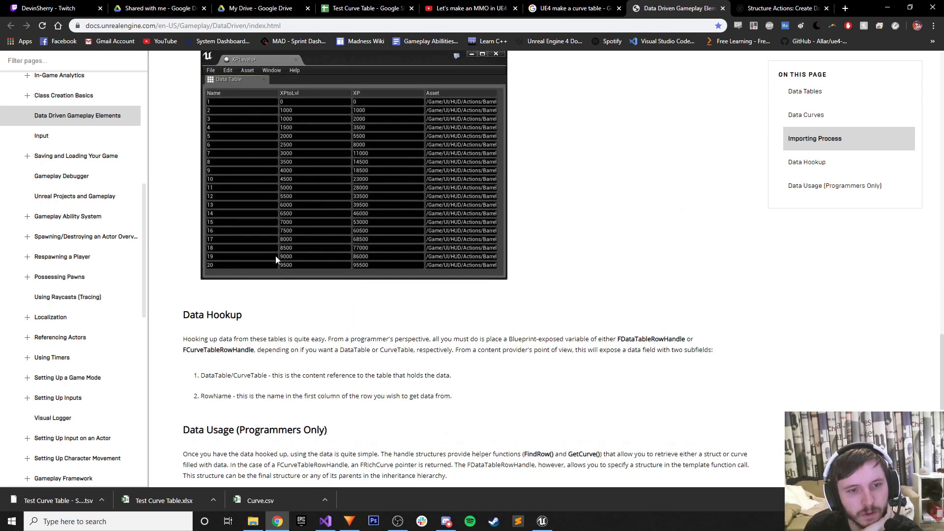
scroll(275, 256, "down", 7)
scroll(269, 333, "up", 5)
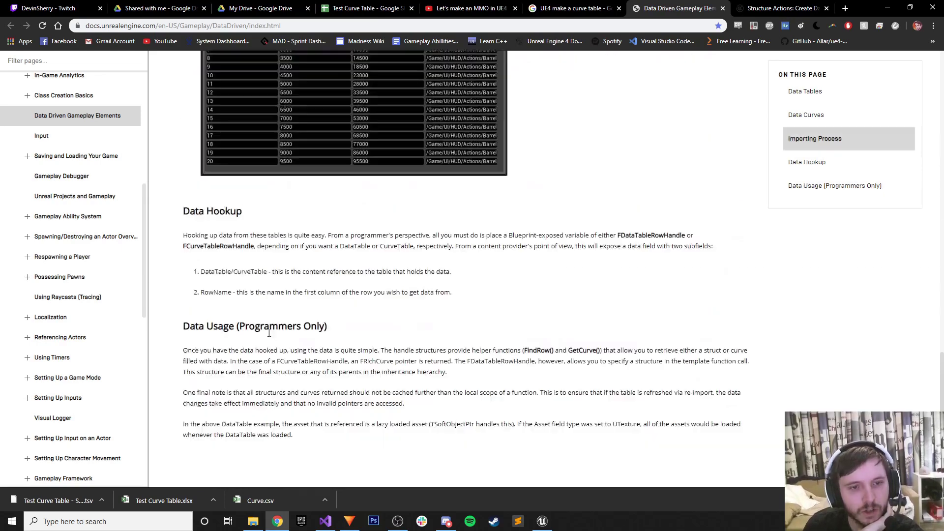
scroll(270, 330, "up", 15)
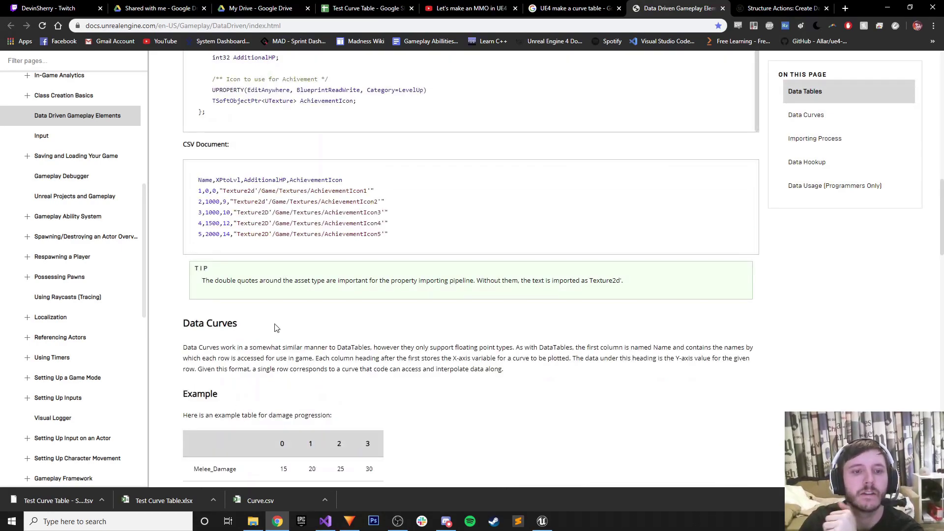
scroll(272, 284, "up", 6)
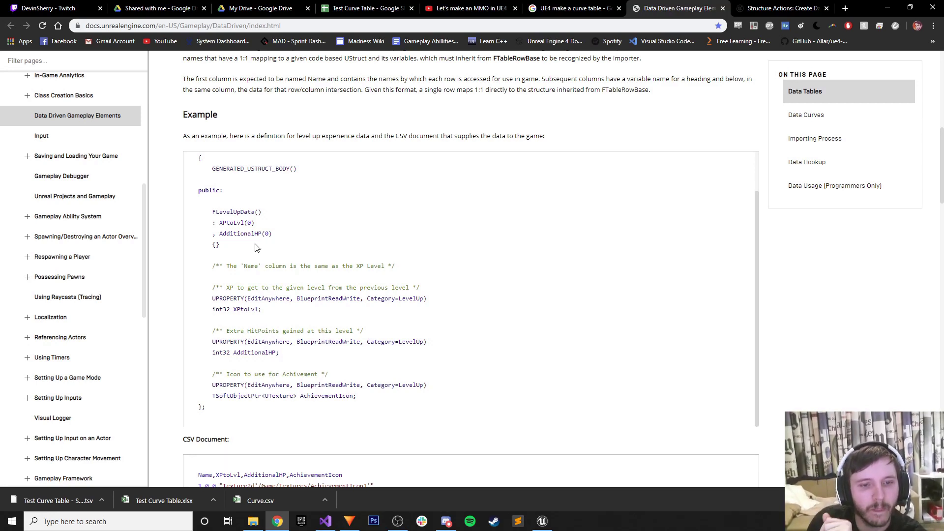
Review the example struct code and bring up options for the Example.xlsm link.
left_click_drag(260, 402, 361, 386)
left_click(361, 386)
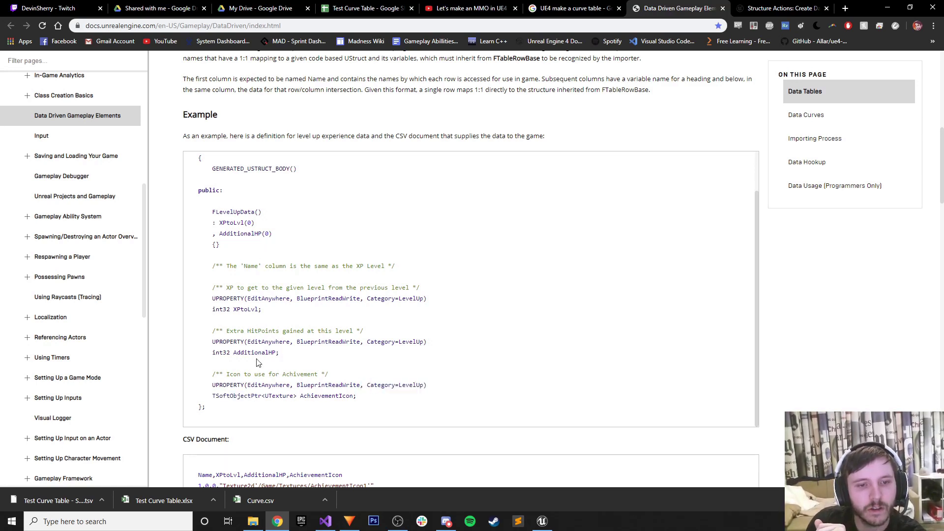
scroll(294, 353, "down", 1)
scroll(293, 353, "up", 5)
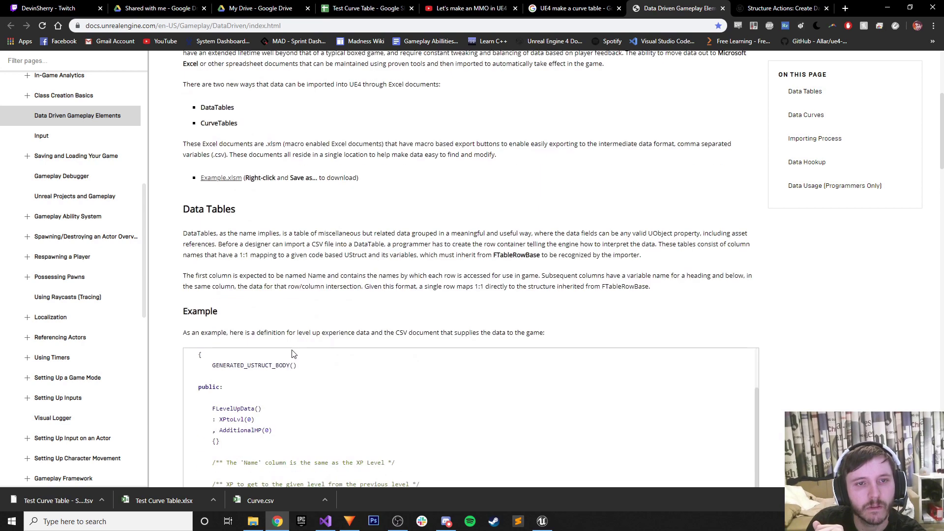
scroll(297, 344, "up", 3)
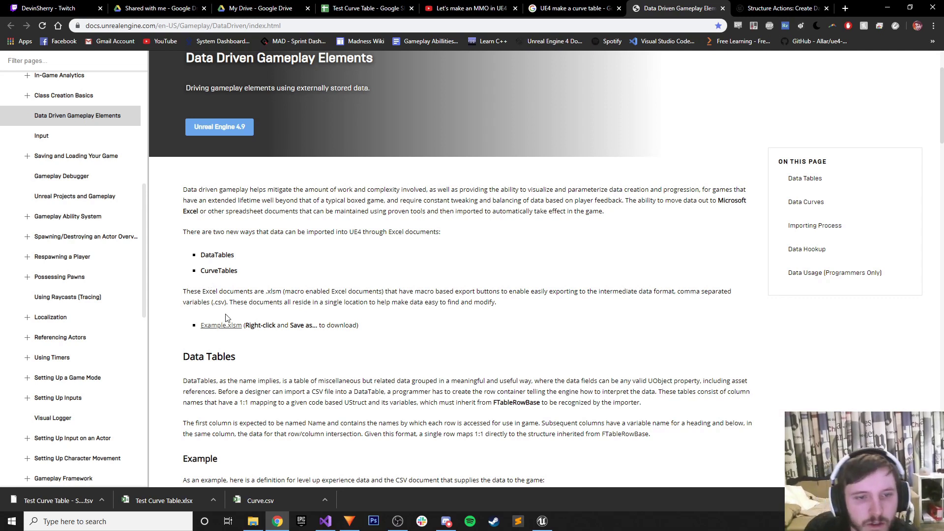
right_click(221, 330)
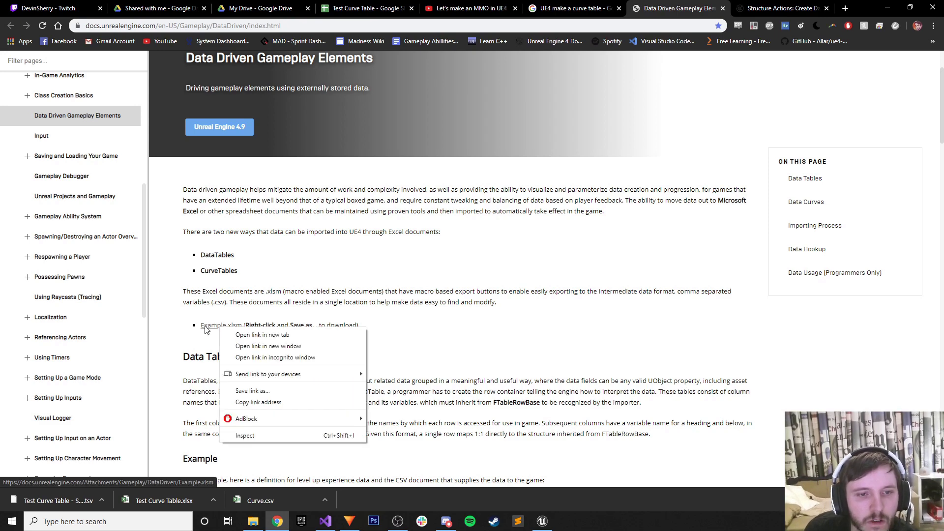
Save the linked Example.xlsm workbook to the Desktop with Save link as.
left_click(222, 291)
left_click(220, 328)
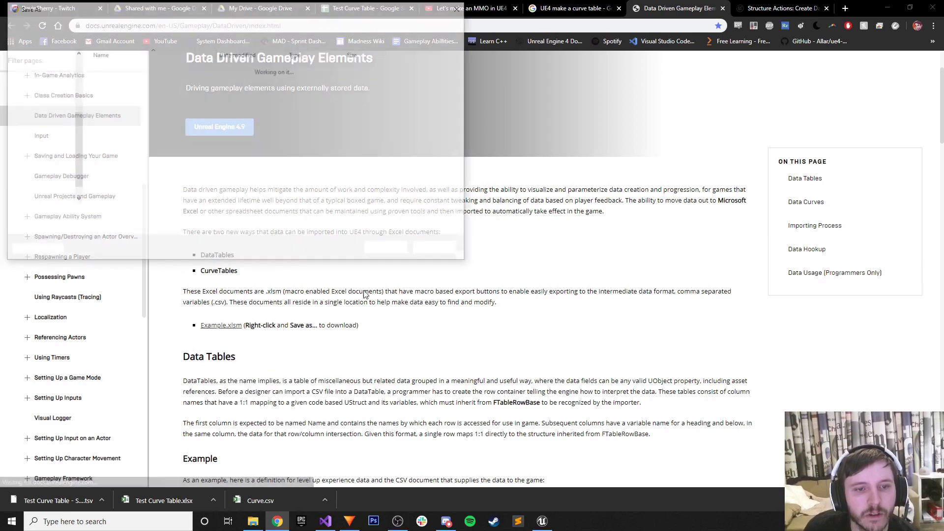
scroll(75, 132, "down", 3)
scroll(78, 123, "up", 3)
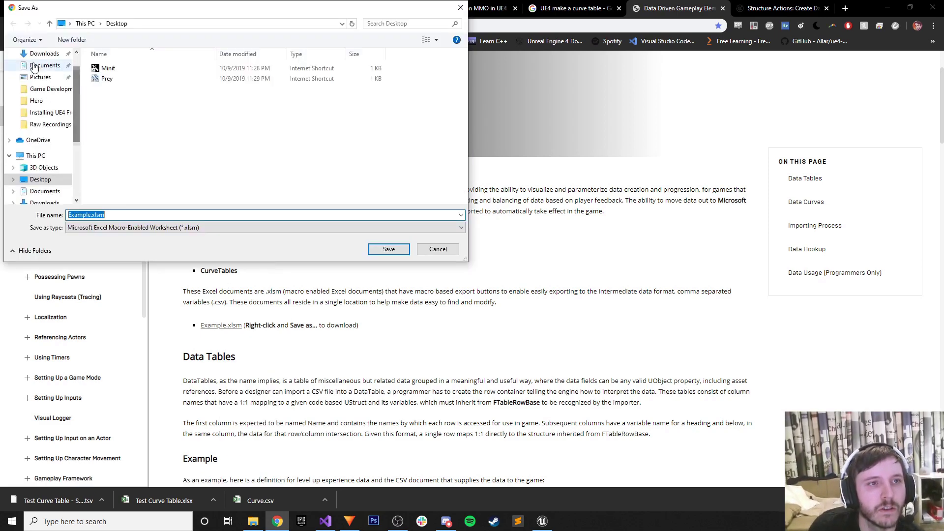
left_click(265, 206)
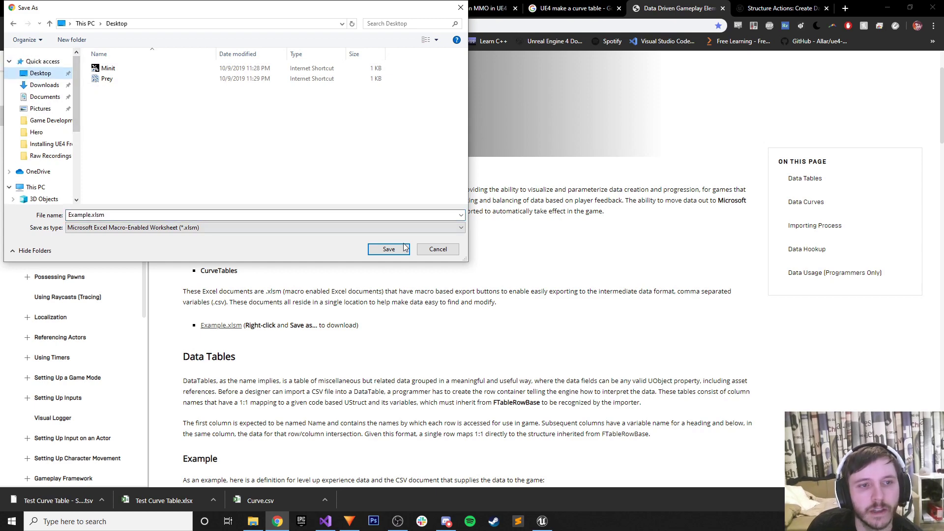
left_click(389, 250)
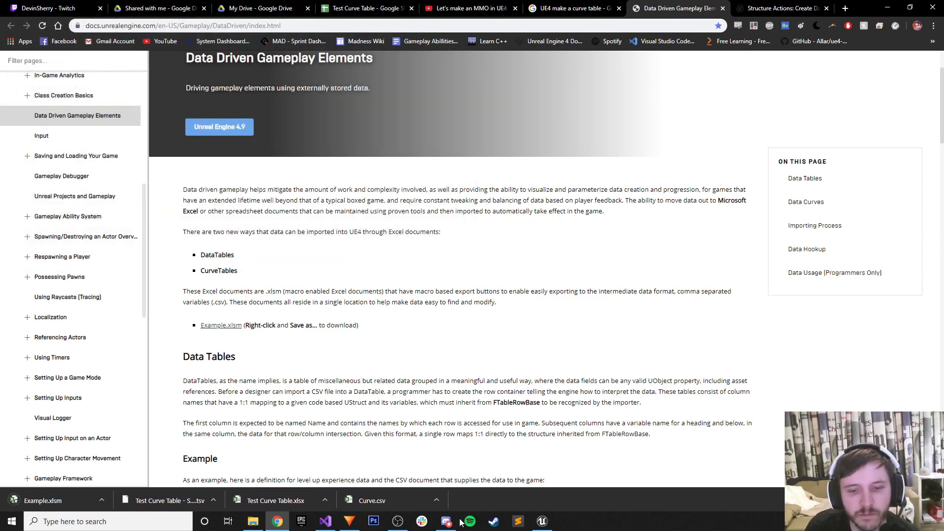
Start an import into Unreal's Datatables folder, then cancel it.
left_click(542, 521)
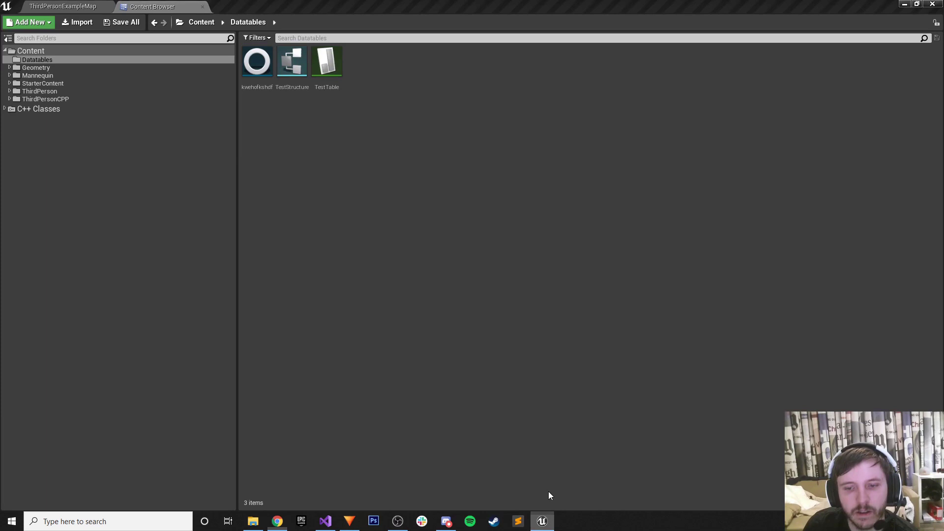
right_click(313, 145)
left_click(346, 205)
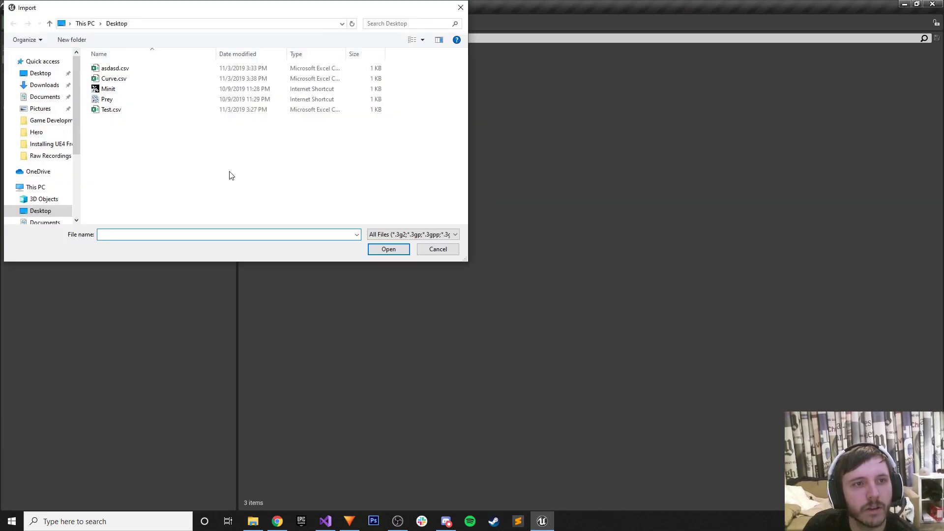
left_click(439, 247)
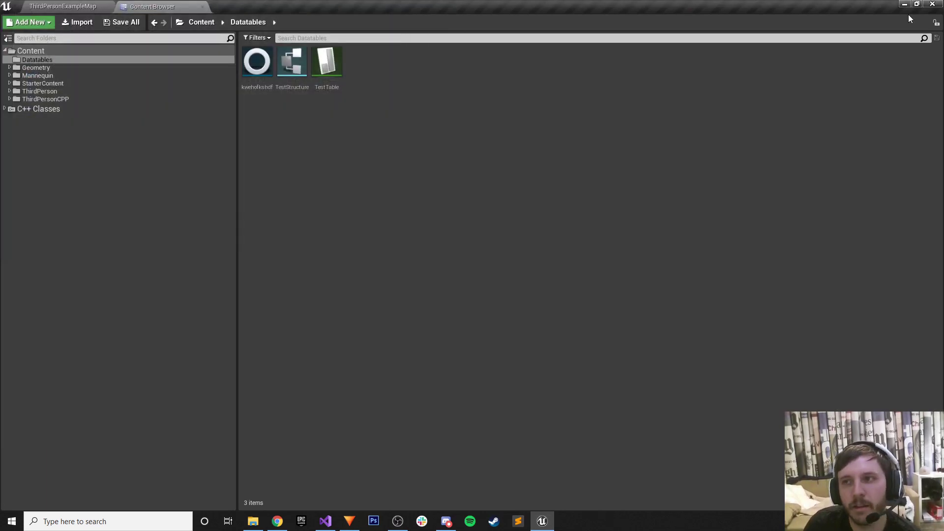
Close HitFilm Express, select Example.xlsm on the desktop, and bring Chrome back.
left_click(905, 4)
left_click(900, 10)
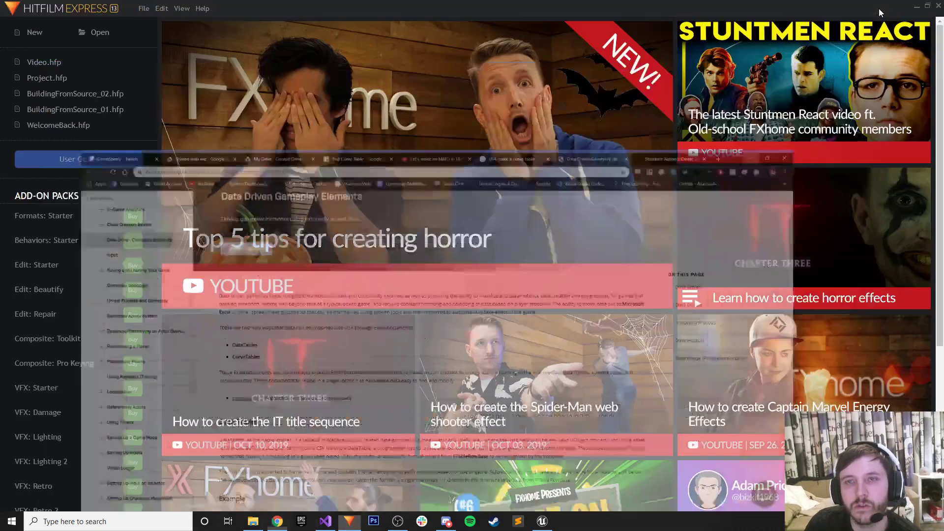
left_click(929, 9)
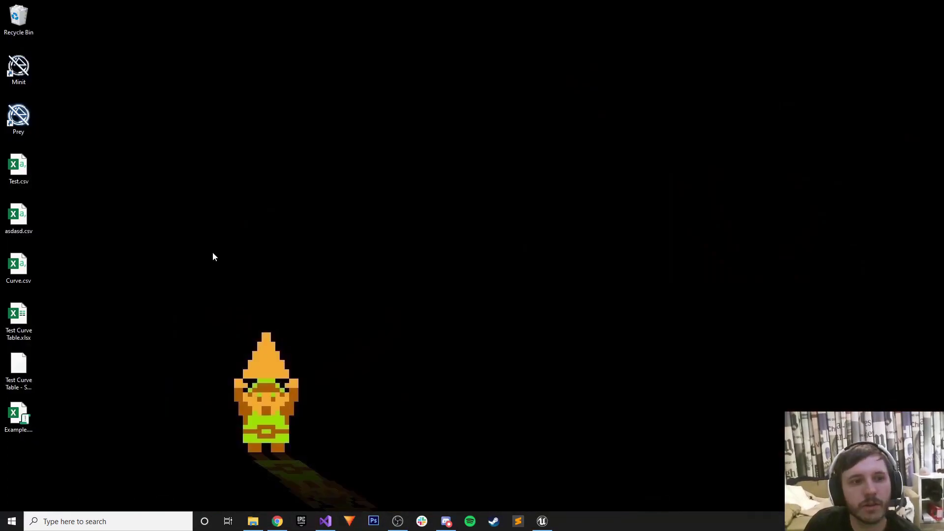
left_click(20, 416)
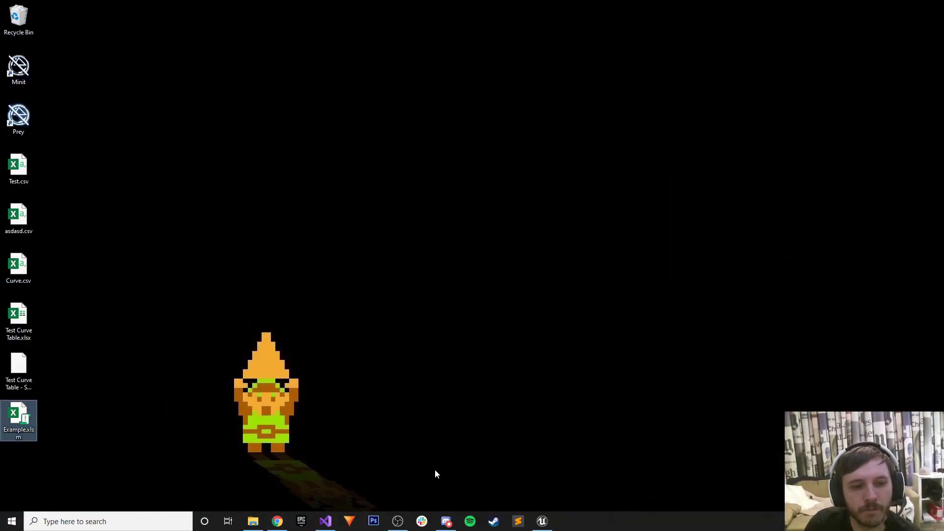
left_click(278, 521)
Start a new blank spreadsheet from the Google Sheets home page.
left_click(364, 8)
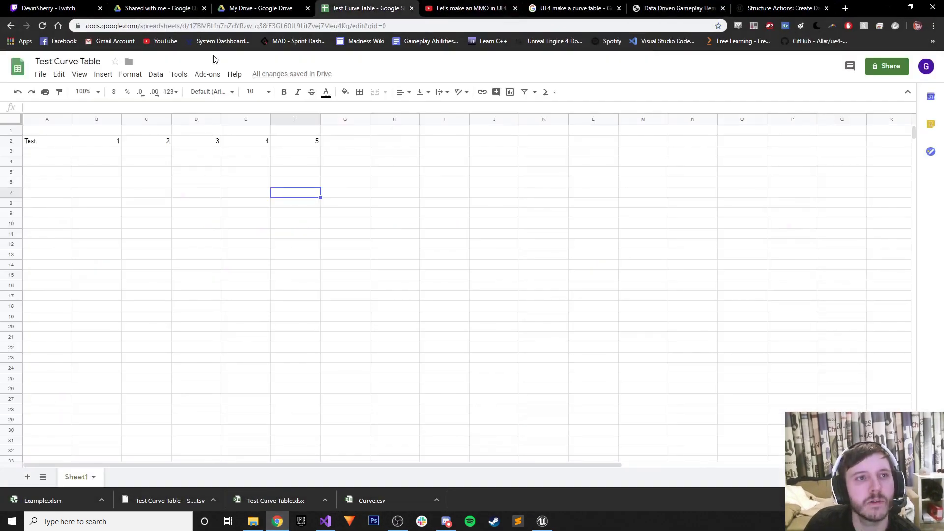
left_click(17, 68)
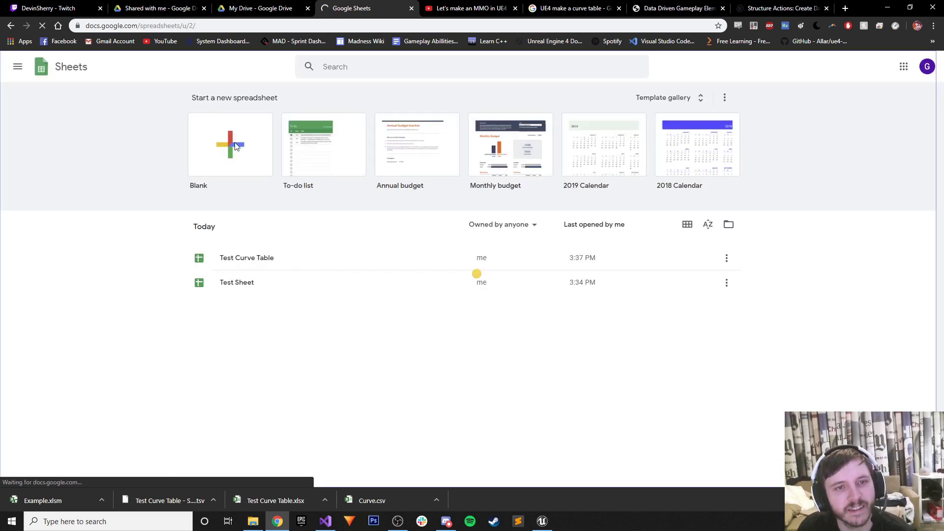
left_click(235, 146)
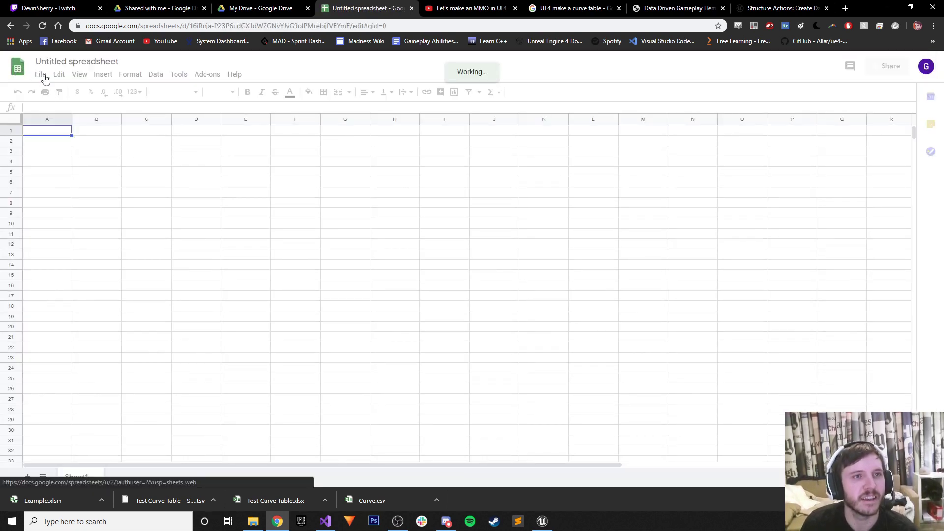
Upload and import Example.xlsm, replacing the spreadsheet, and widen column A to fit row names.
left_click(42, 76)
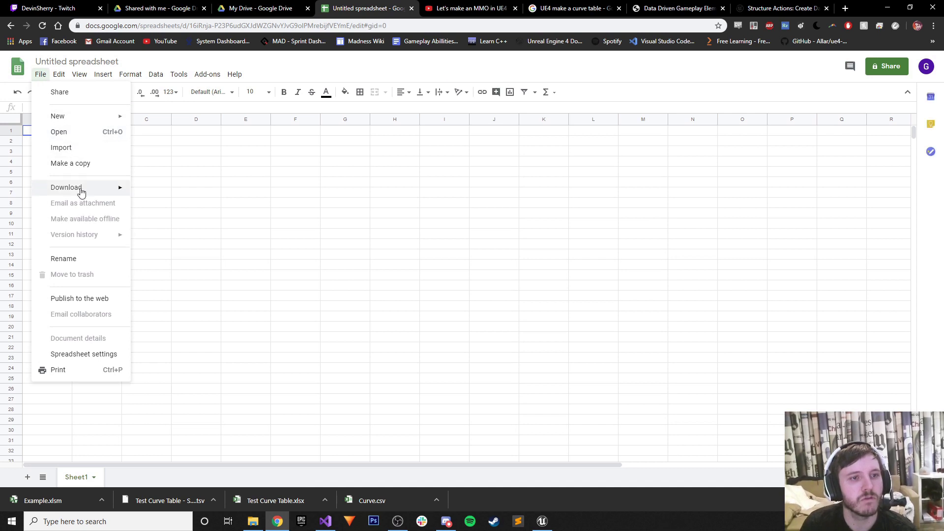
left_click(69, 147)
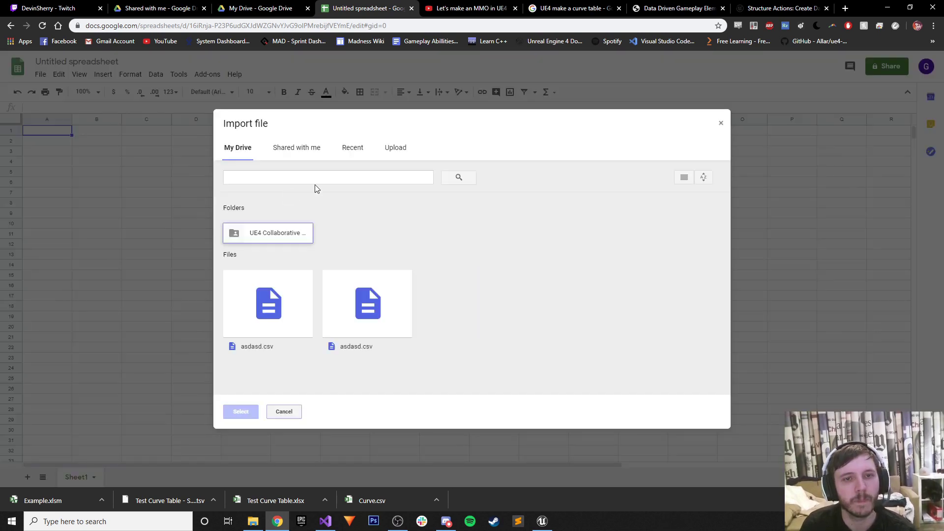
left_click(396, 147)
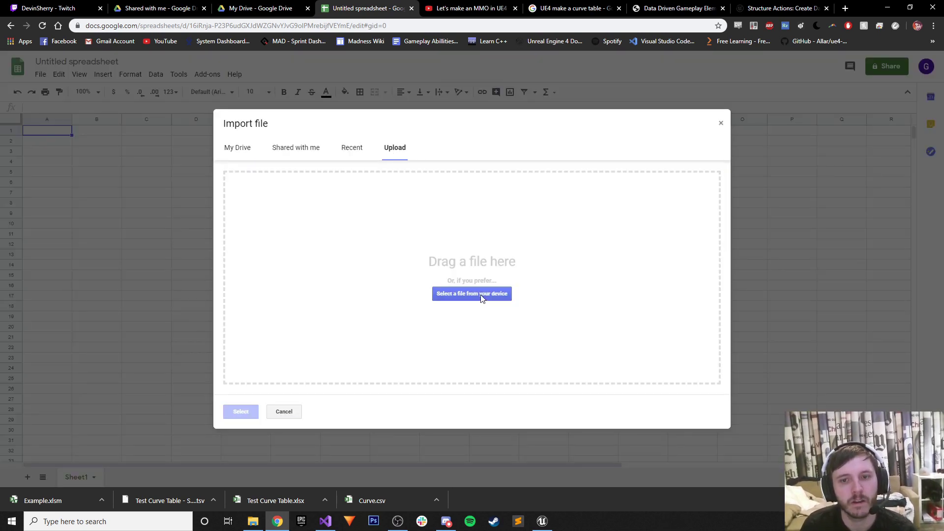
left_click(482, 296)
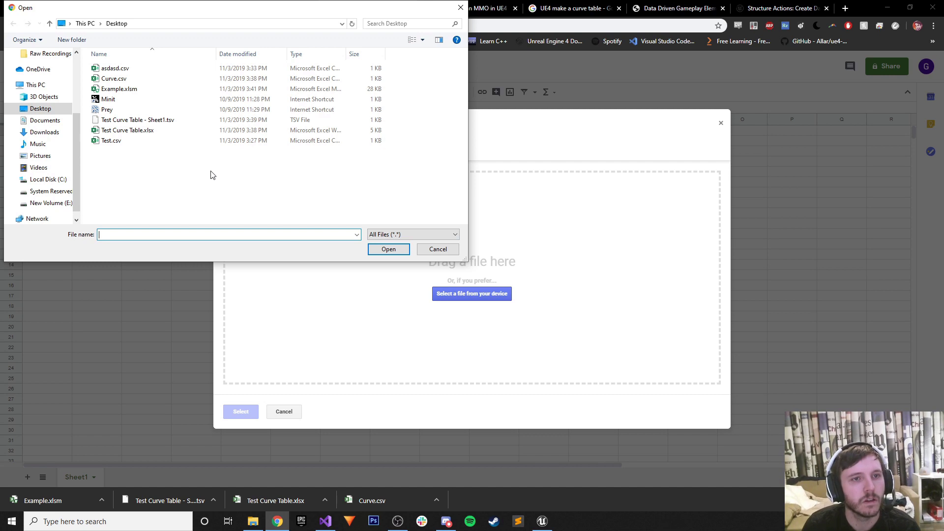
left_click(136, 91)
left_click(388, 248)
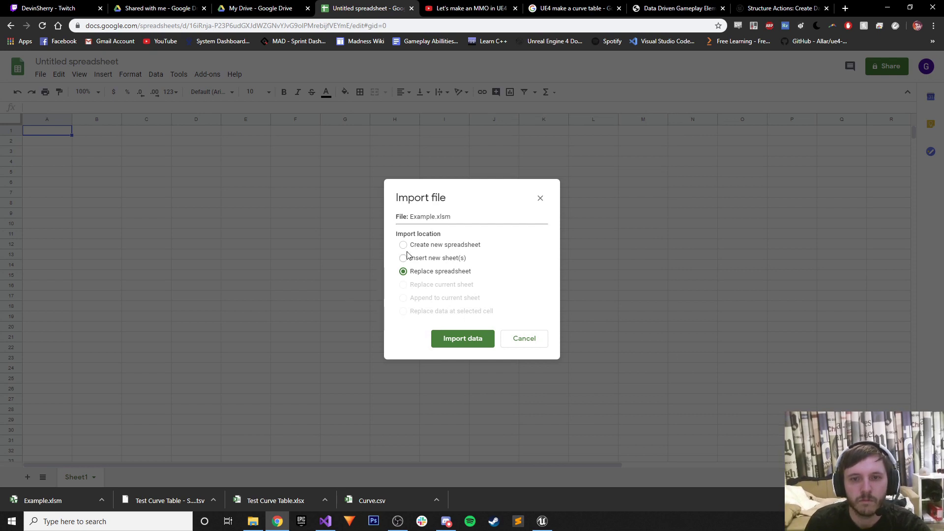
left_click(458, 340)
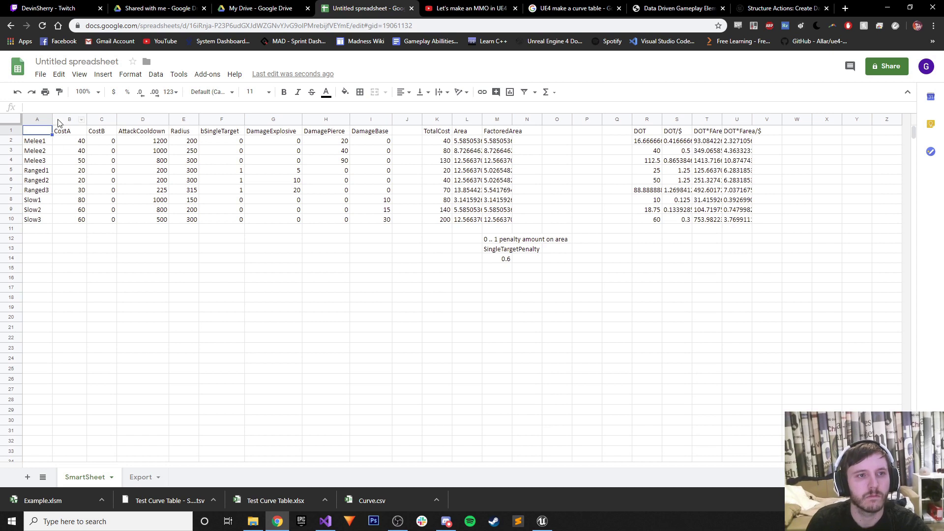
left_click_drag(53, 119, 91, 113)
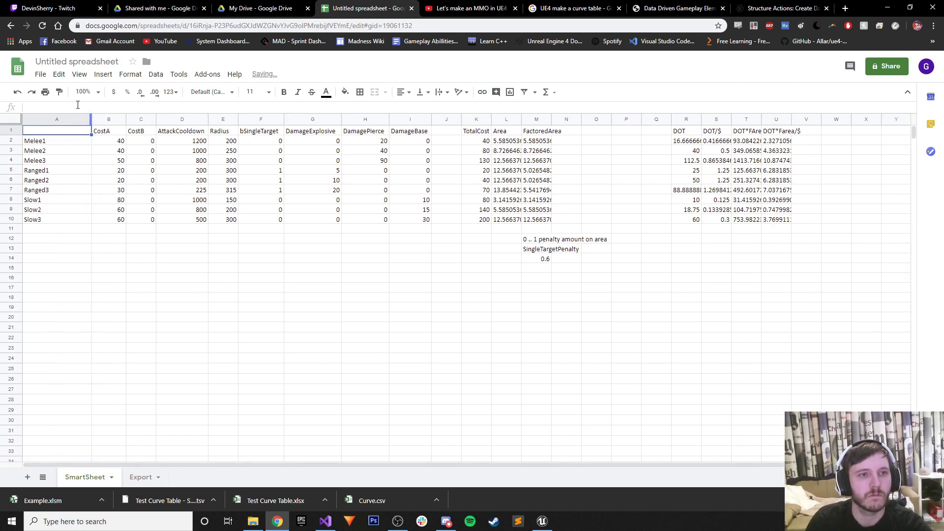
Check Unreal and the browser's search and documentation tabs, then minimize Chrome to the desktop.
mouse_move(330, 525)
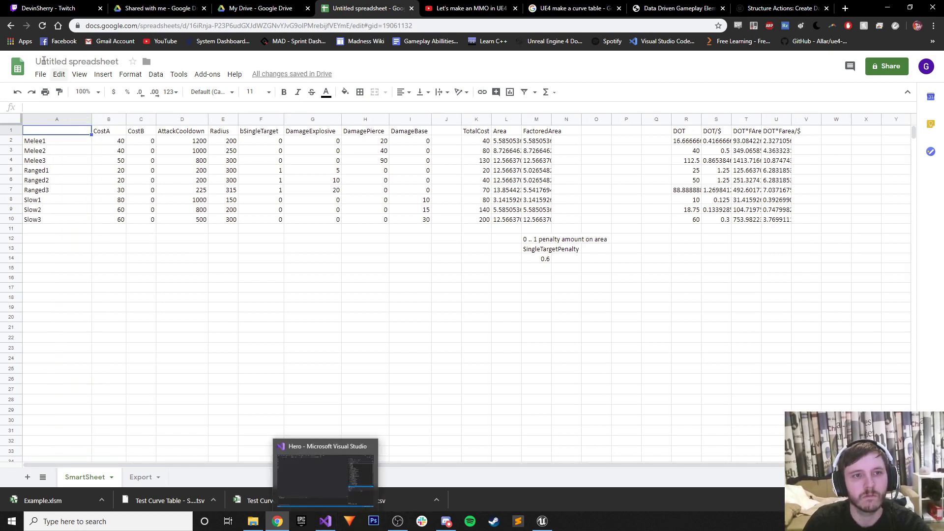
left_click(541, 521)
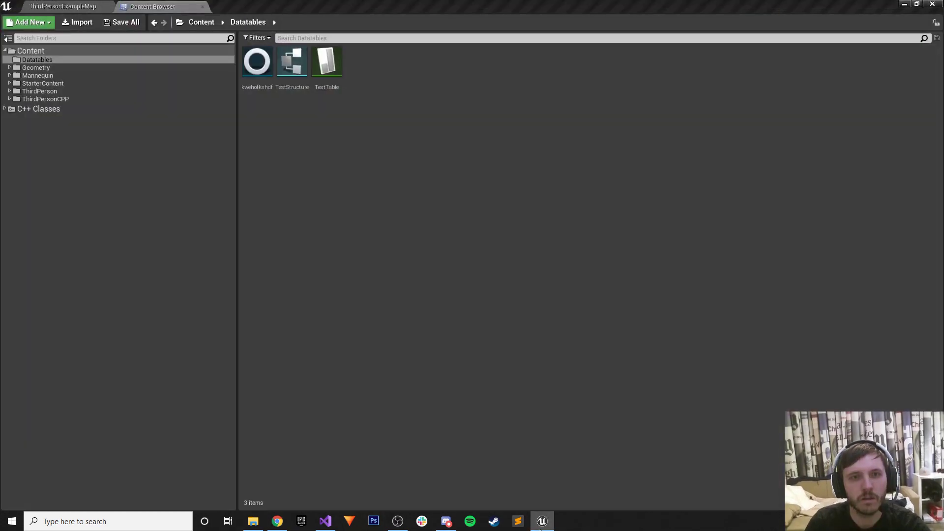
left_click(541, 521)
left_click(278, 521)
left_click(278, 521)
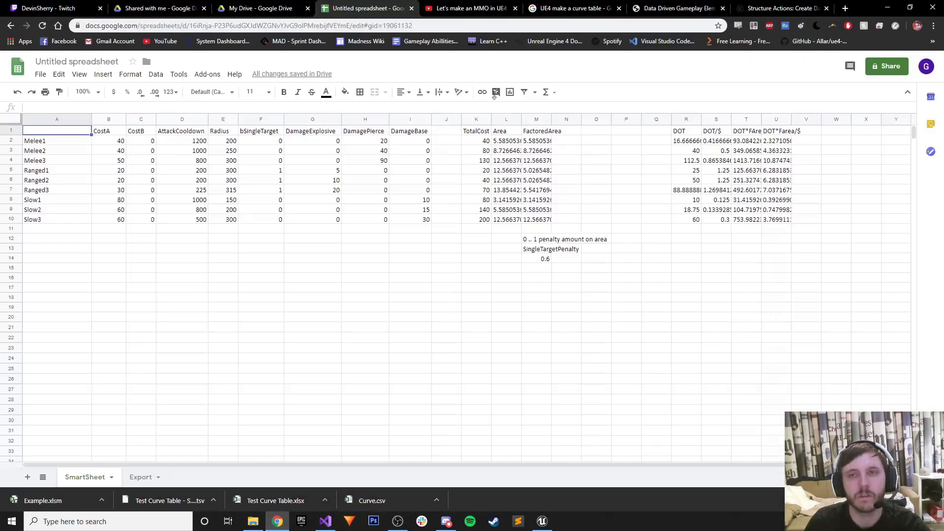
left_click(575, 9)
left_click(631, 7)
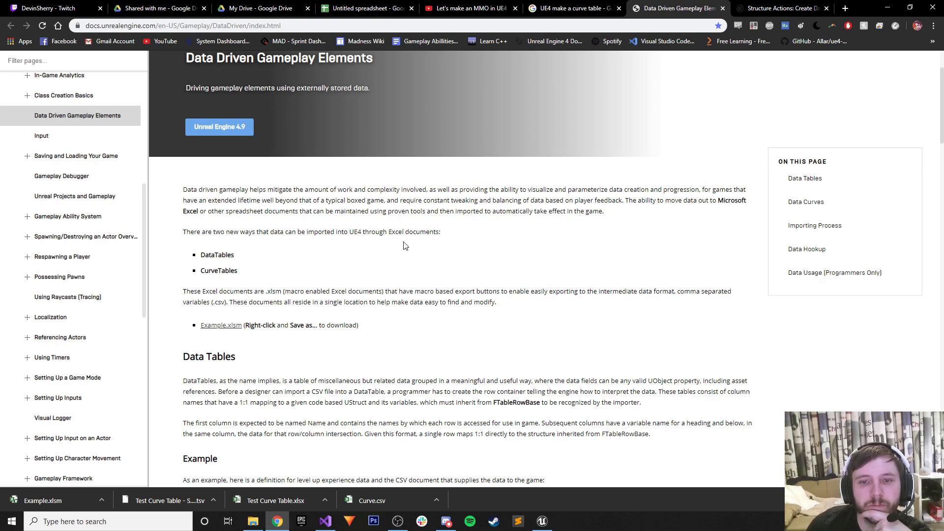
left_click(887, 8)
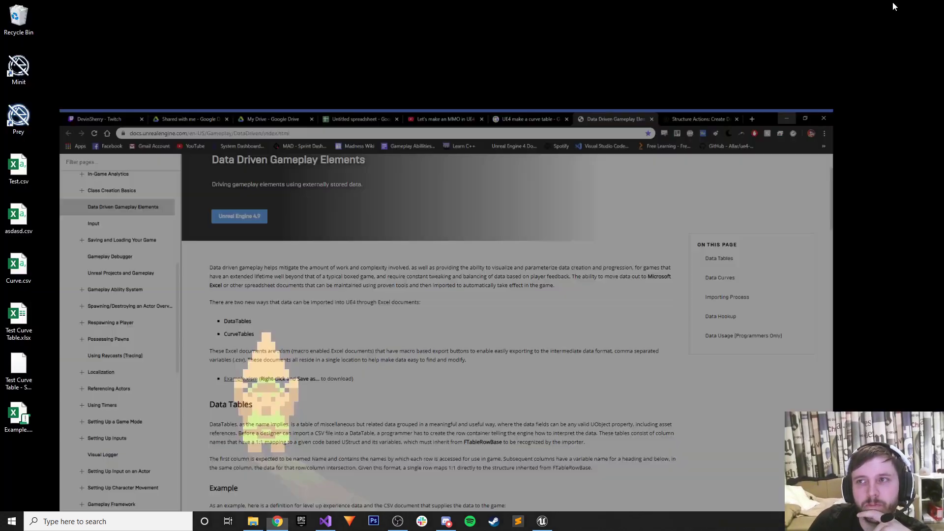
Open Example.xlsm in Excel, dismiss the product key prompt, and check the SmartSheet and Export sheets.
double_click(35, 416)
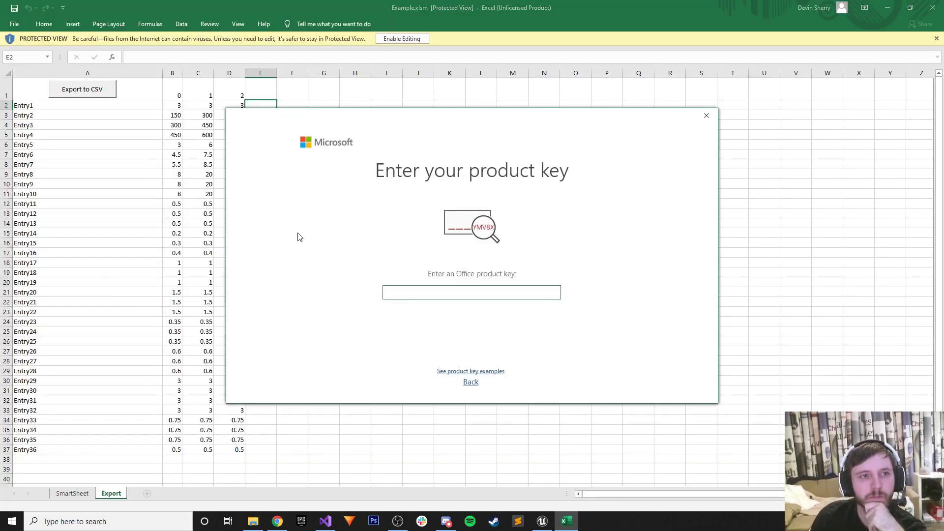
left_click(706, 116)
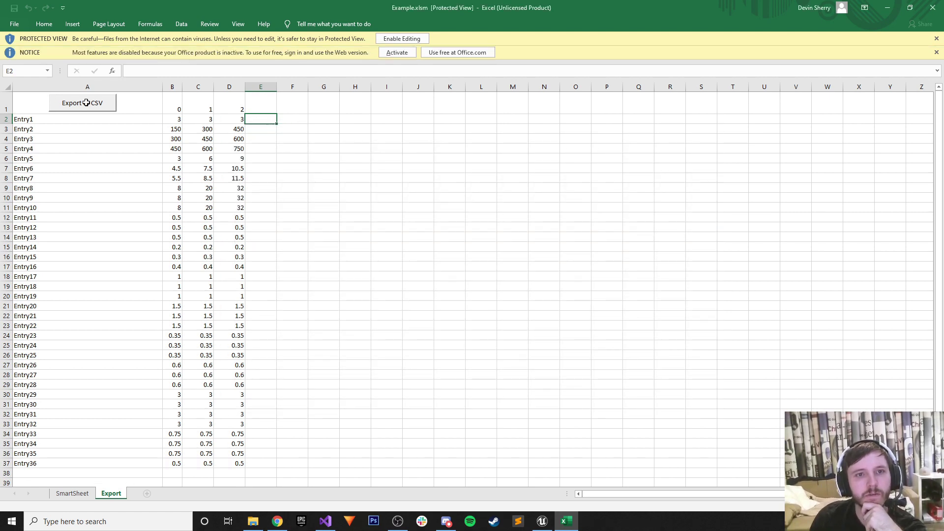
left_click(84, 495)
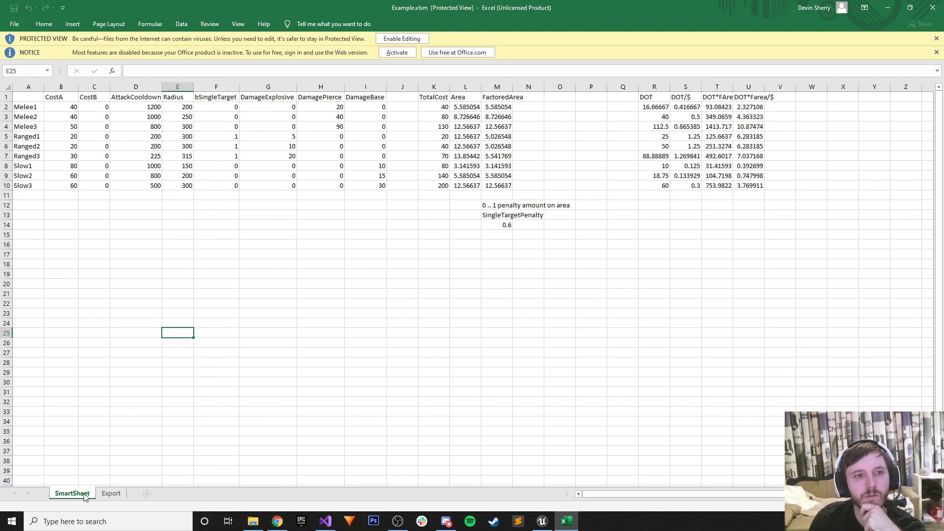
left_click(111, 493)
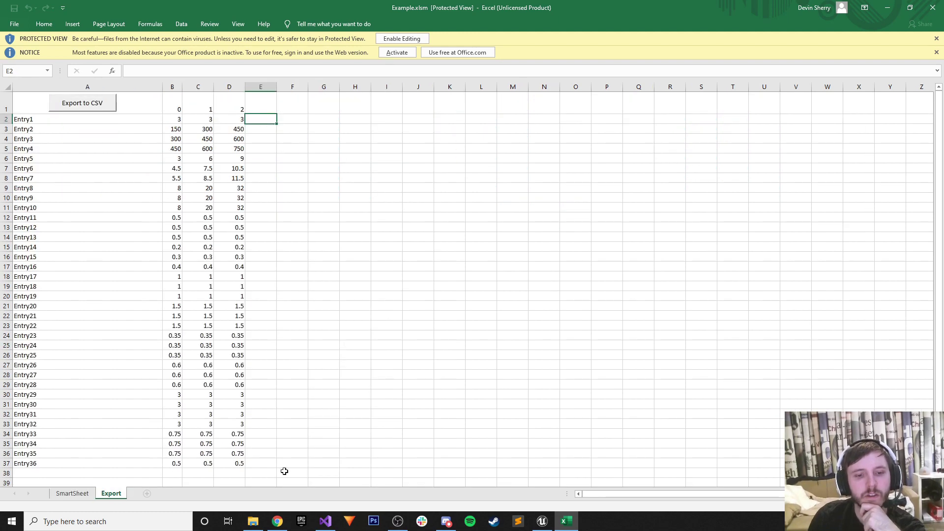
In the Google spreadsheet, go to the Export sheet and try its Export to CSV button.
left_click(277, 521)
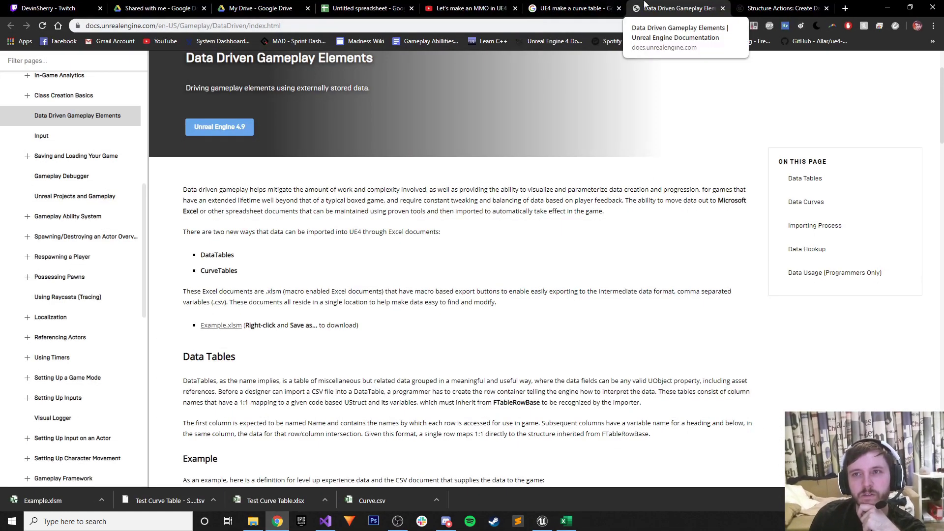
left_click(375, 8)
left_click(132, 480)
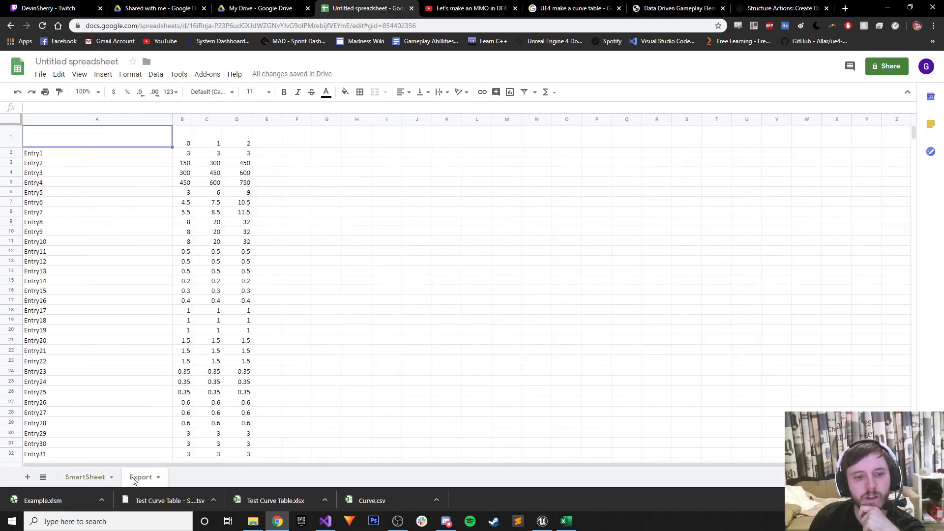
left_click(92, 136)
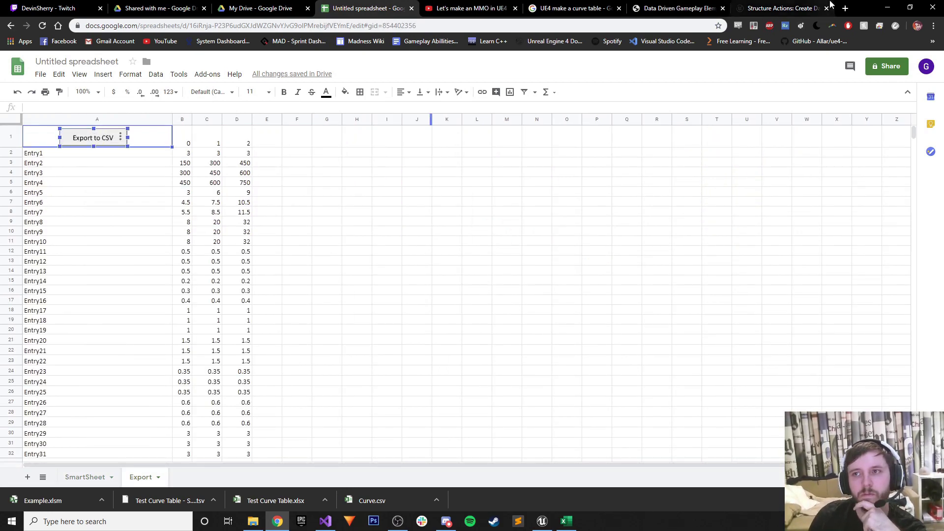
Back in Excel, enable editing and macros, then try the Export to CSV macro button.
key("alt+Tab")
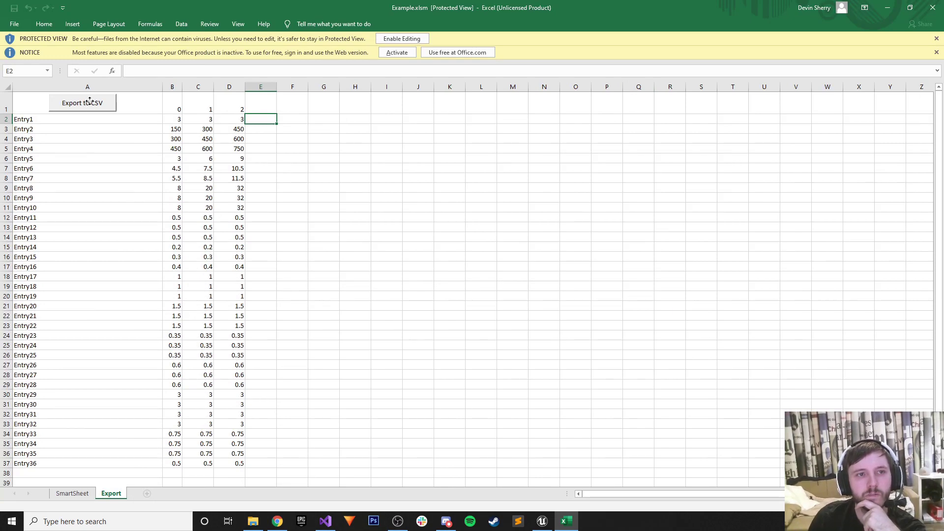
left_click(401, 39)
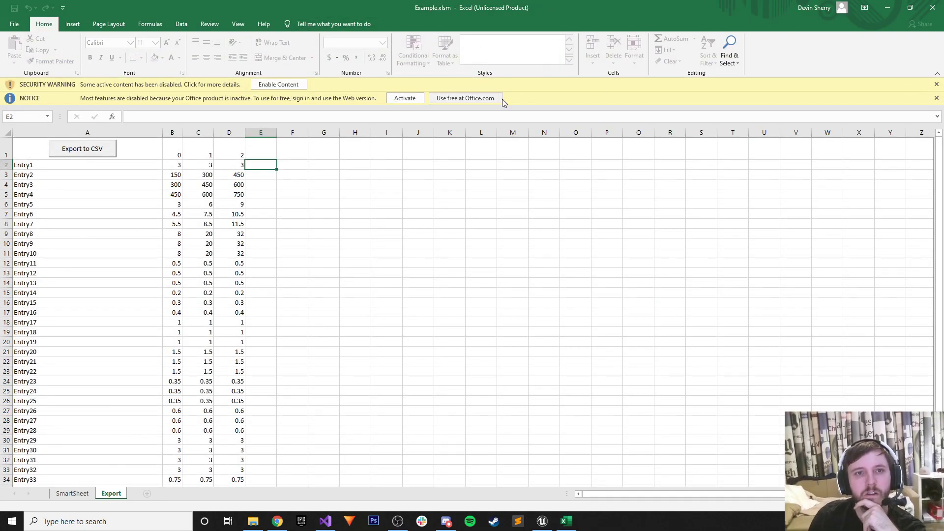
left_click(278, 84)
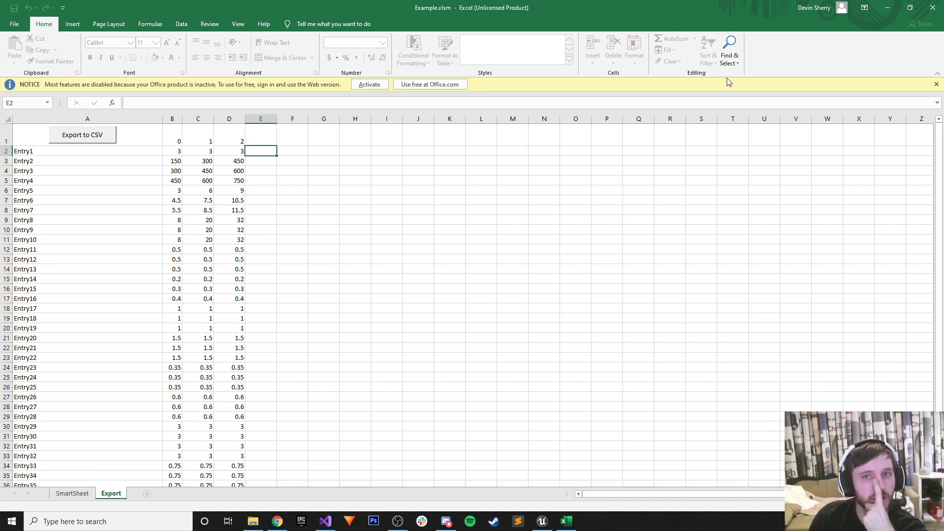
left_click(937, 84)
left_click(99, 124)
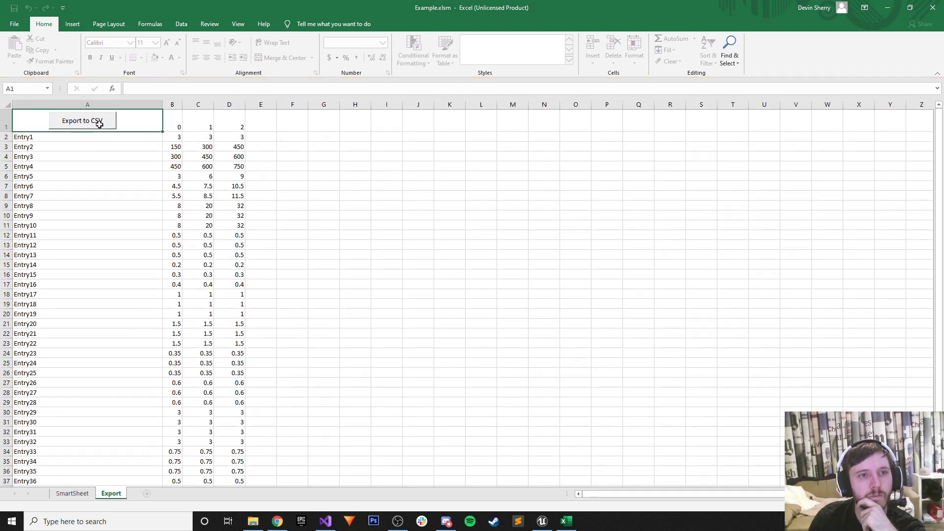
right_click(69, 122)
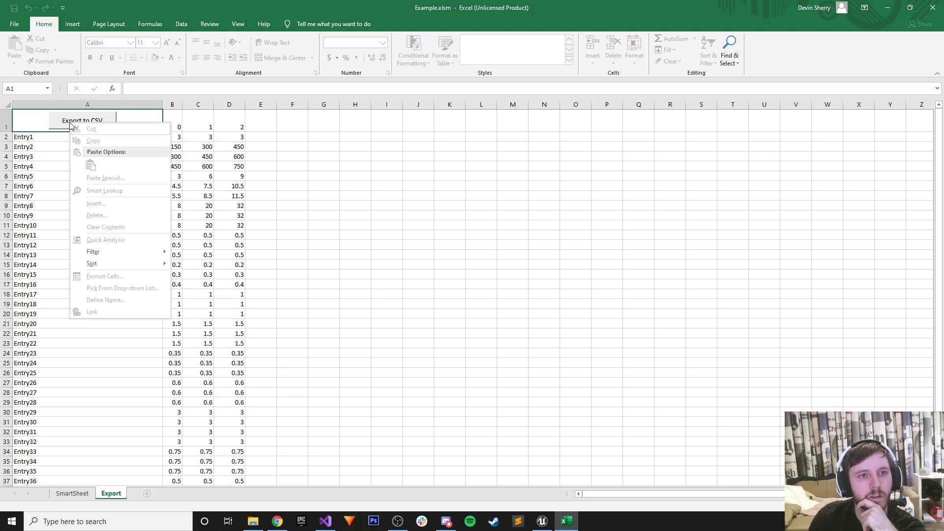
key("Escape")
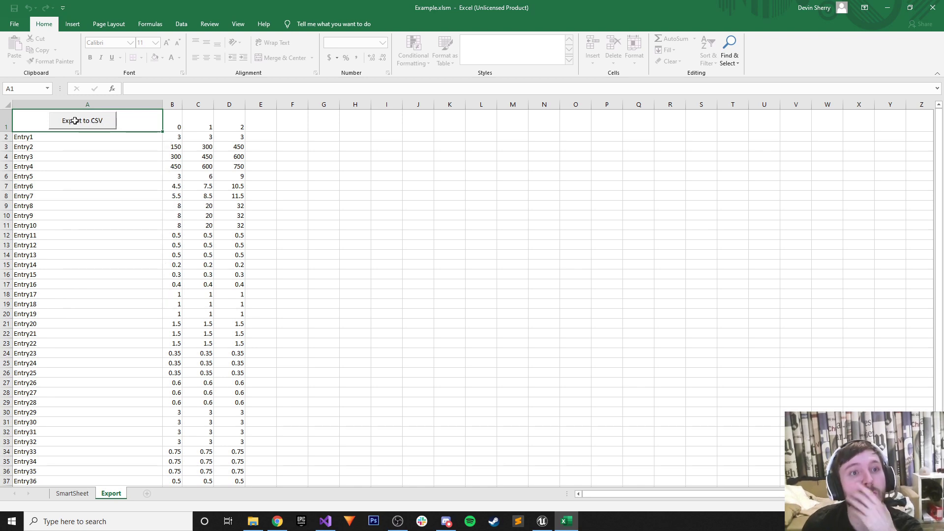
Select some cells, glance at the SmartSheet sheet, and return to the Export sheet.
left_click_drag(409, 332, 460, 442)
left_click(534, 422)
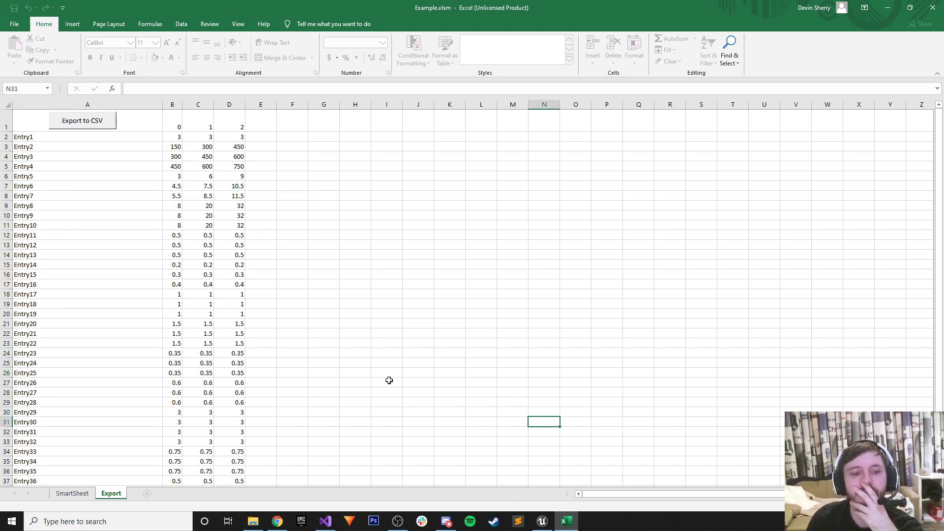
scroll(368, 381, "down", 5)
scroll(339, 382, "up", 5)
left_click(72, 493)
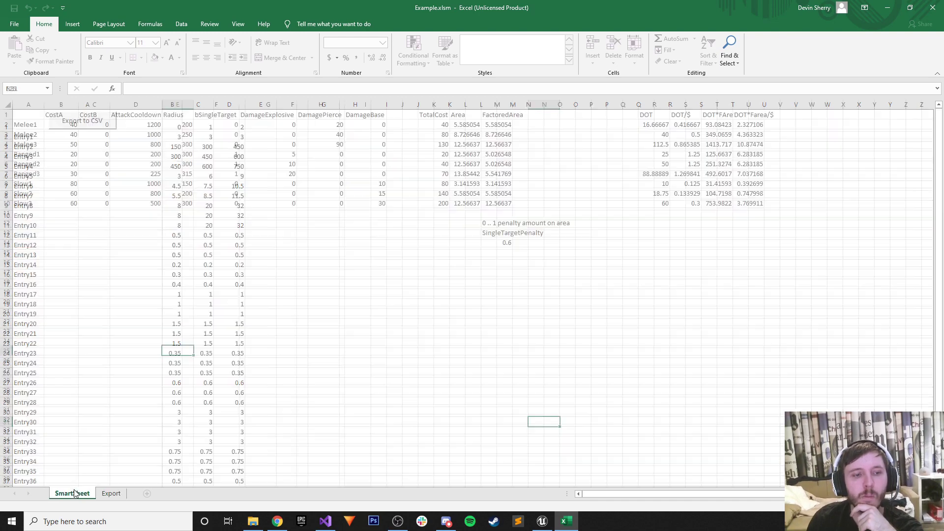
left_click(111, 493)
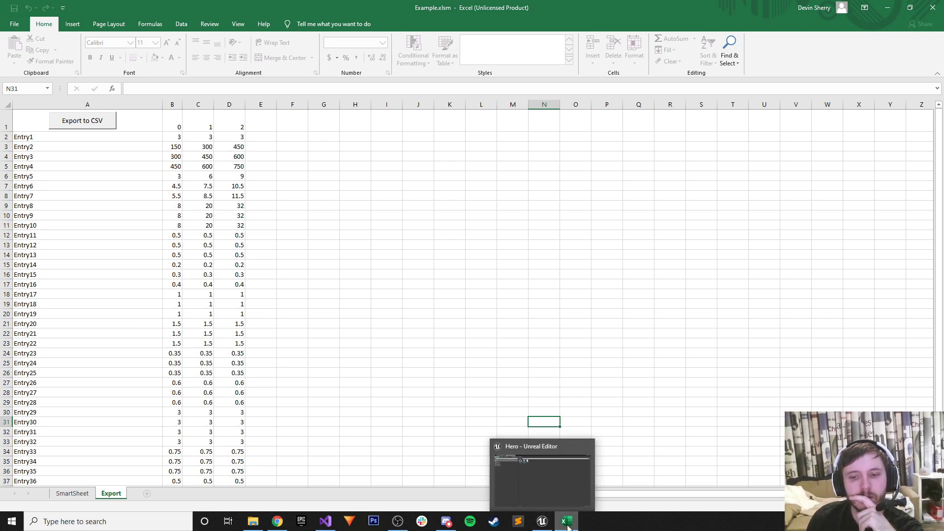
Download the Export sheet as 'Untitled spreadsheet - Export.csv' to the Desktop, then minimize Chrome.
left_click(907, 12)
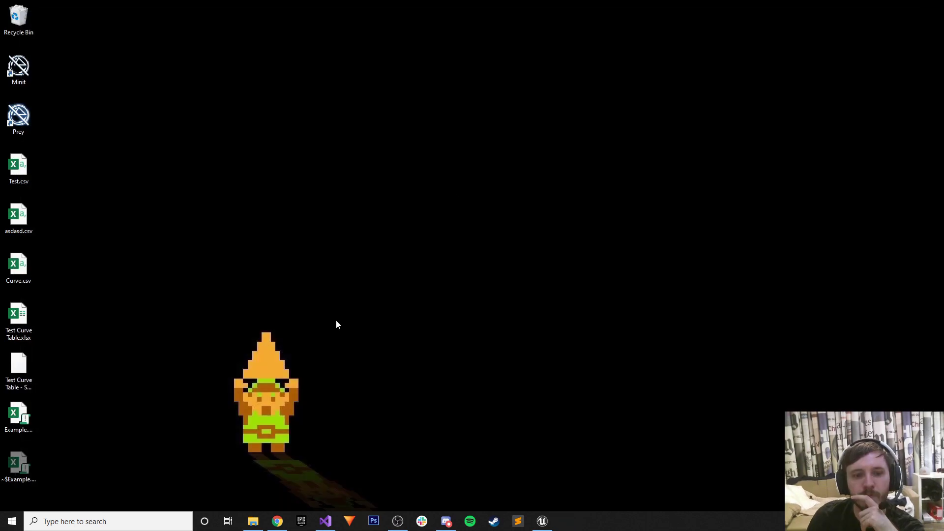
left_click(278, 521)
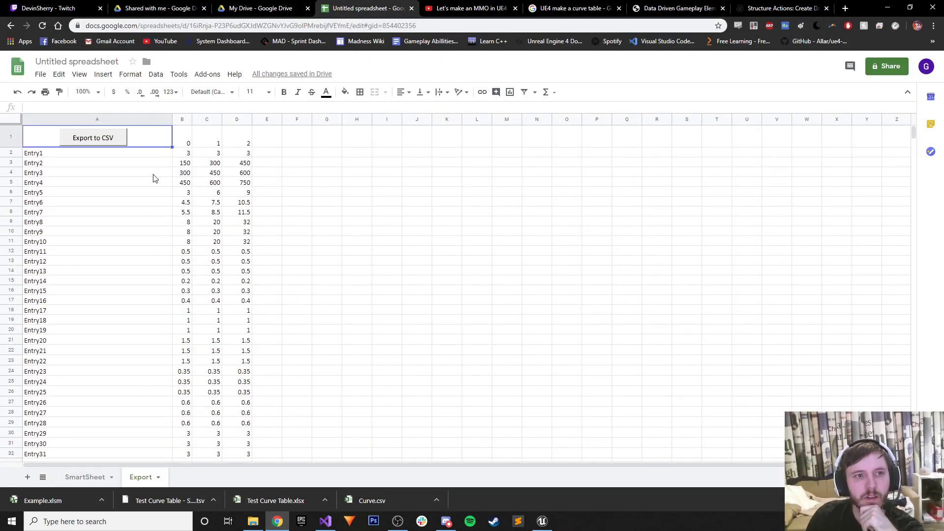
left_click(40, 74)
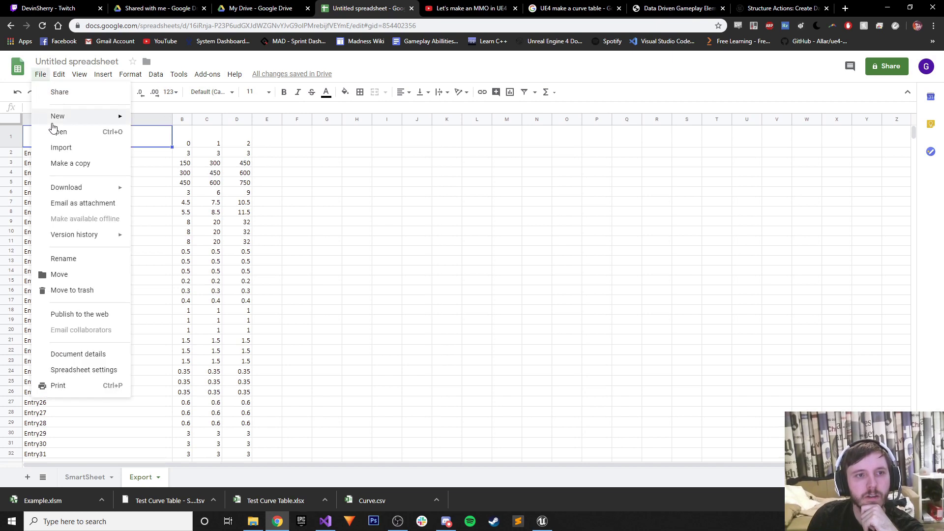
mouse_move(74, 187)
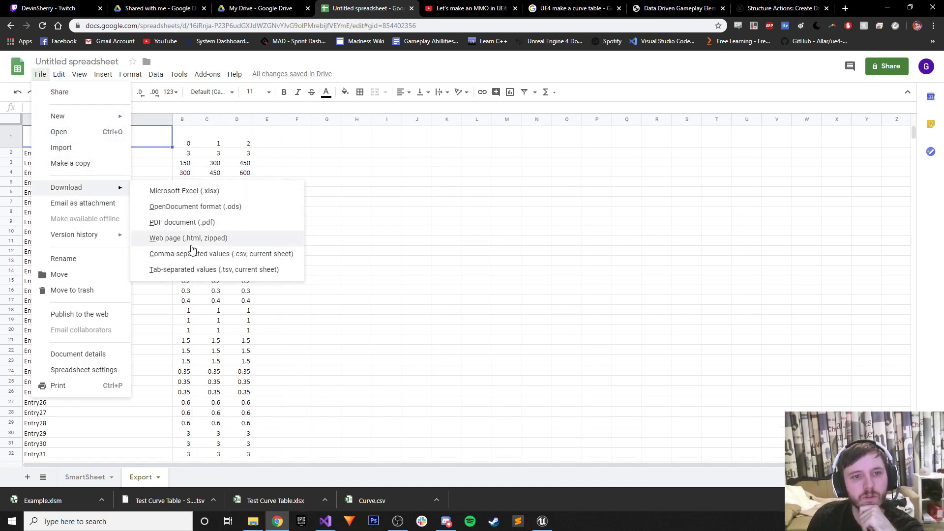
left_click(196, 259)
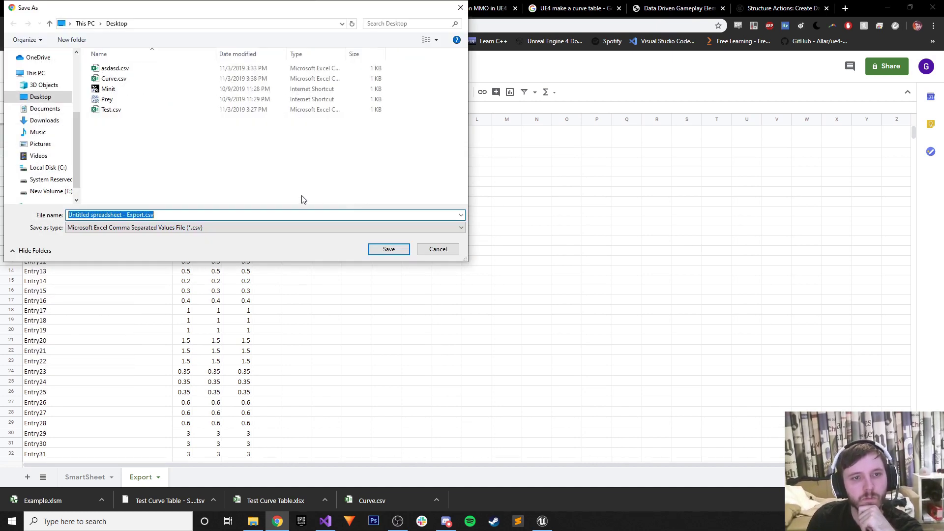
left_click(373, 249)
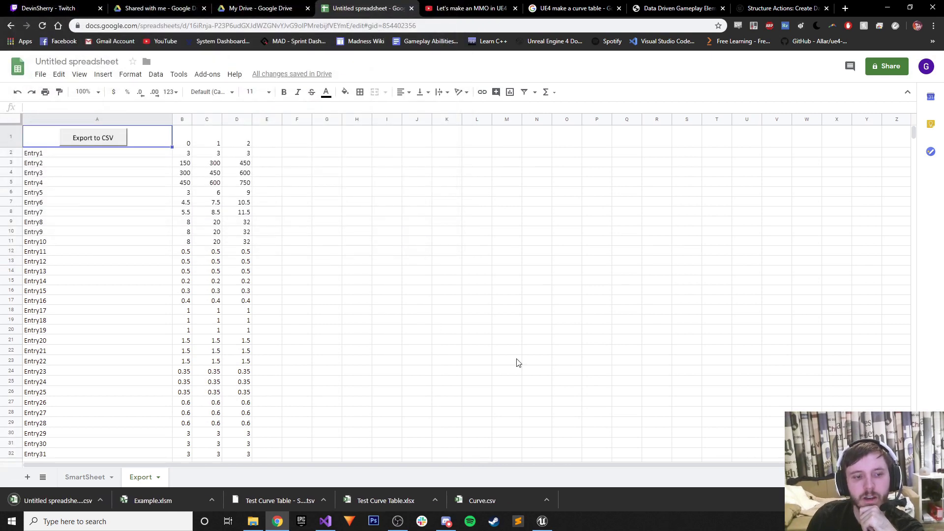
left_click(887, 7)
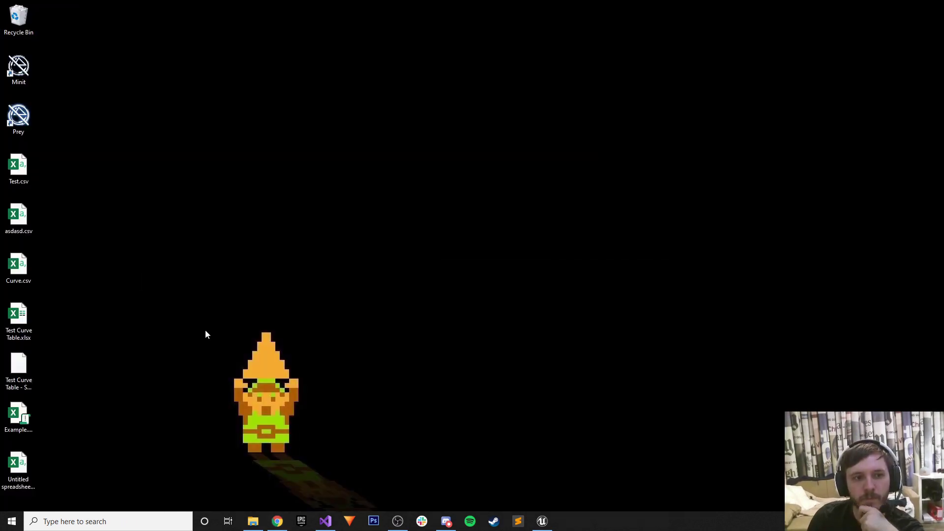
Move the old spreadsheet files to the Recycle Bin and empty it, deleting 15 items.
left_click_drag(70, 421, 19, 22)
right_click(21, 22)
left_click(50, 28)
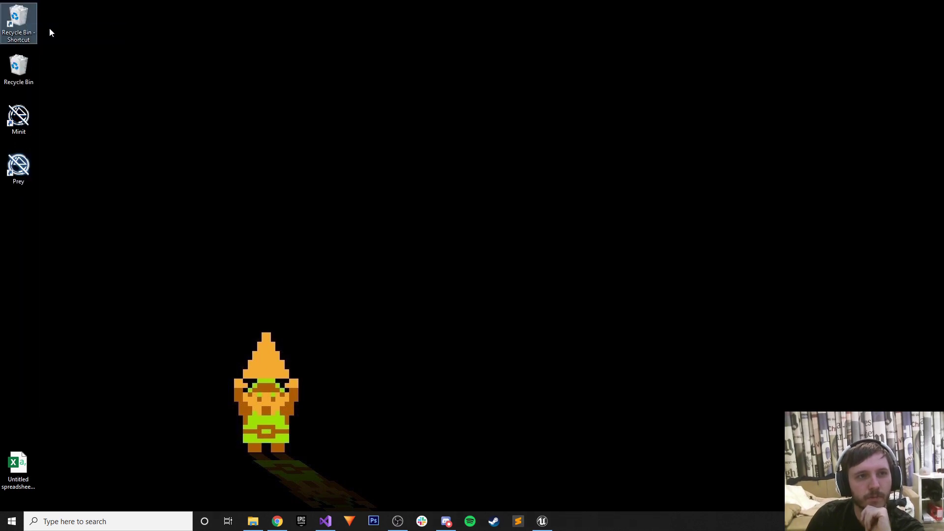
mouse_move(18, 22)
left_mouse_down()
mouse_move(130, 100)
mouse_move(25, 67)
mouse_move(15, 58)
mouse_move(16, 14)
left_mouse_up()
right_click(19, 16)
left_click(37, 36)
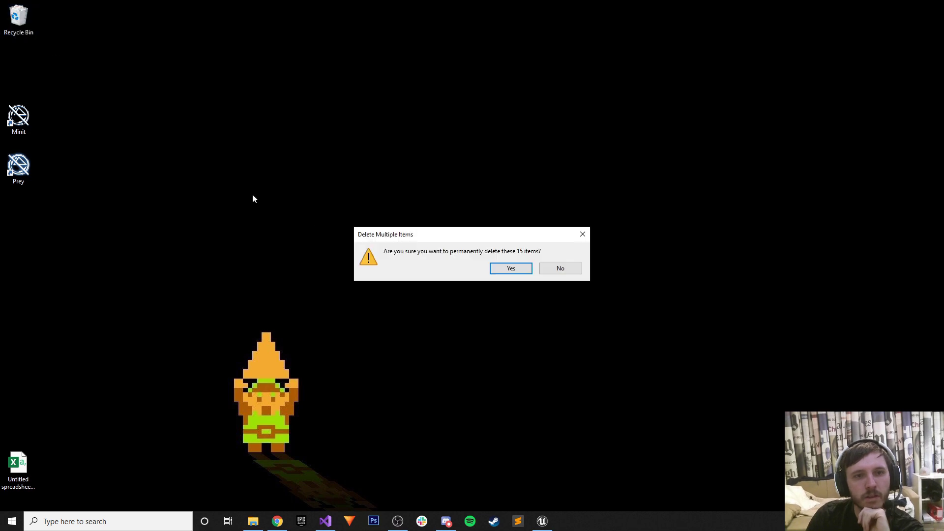
left_click(499, 268)
Rearrange the desktop icons, placing Minit, Prey and the Export CSV in order.
left_click_drag(143, 222, 27, 132)
left_click_drag(18, 120, 18, 72)
left_click(160, 113)
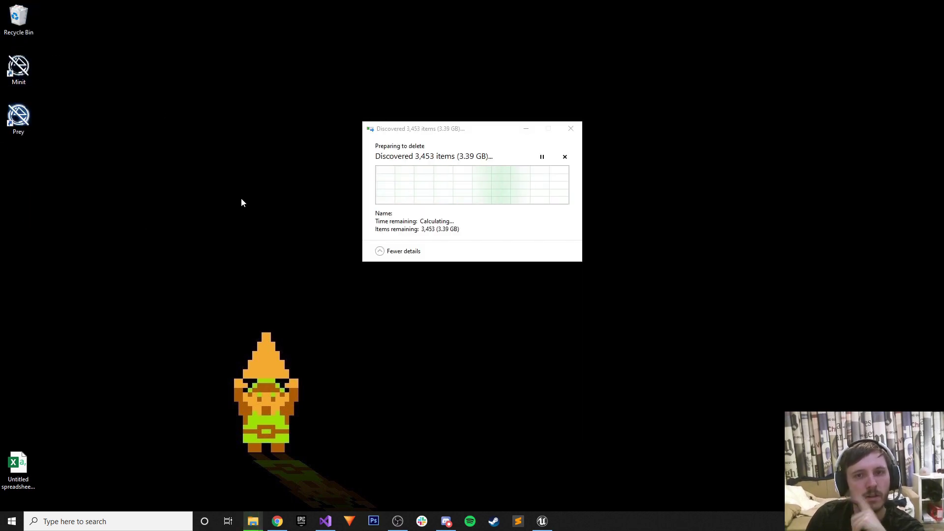
left_click(525, 128)
left_click_drag(18, 464, 20, 177)
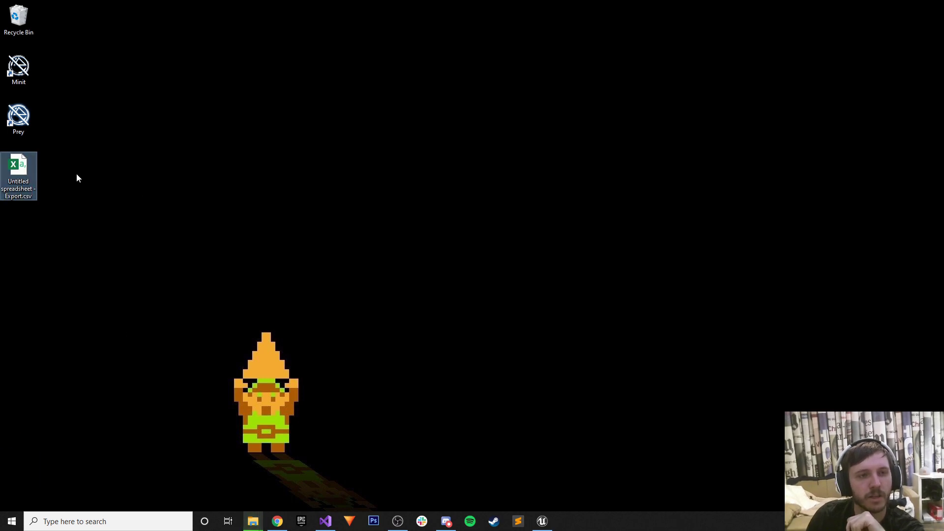
left_click(542, 520)
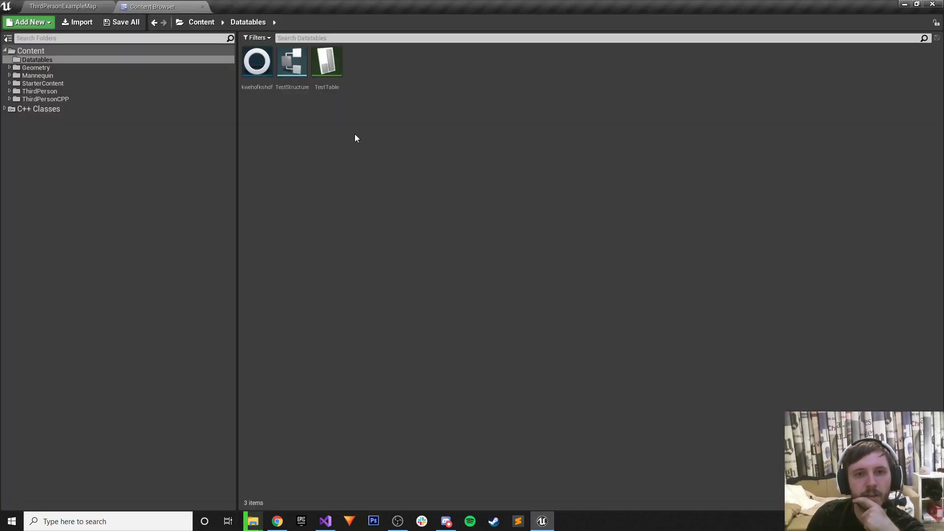
Import 'Untitled spreadsheet - Export.csv' into /Game/Datatables and open the DataTable row type list.
right_click(309, 128)
left_click(346, 185)
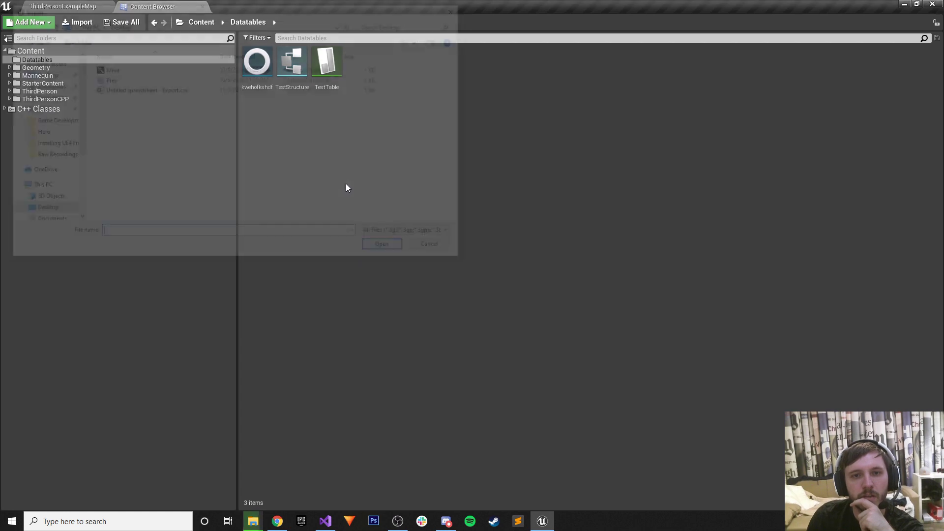
left_click(167, 89)
left_click(371, 249)
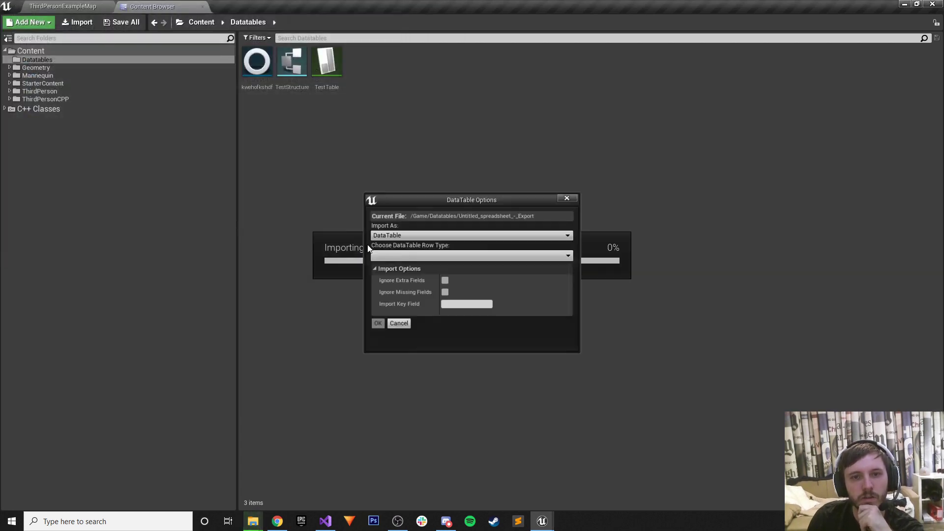
left_click(396, 257)
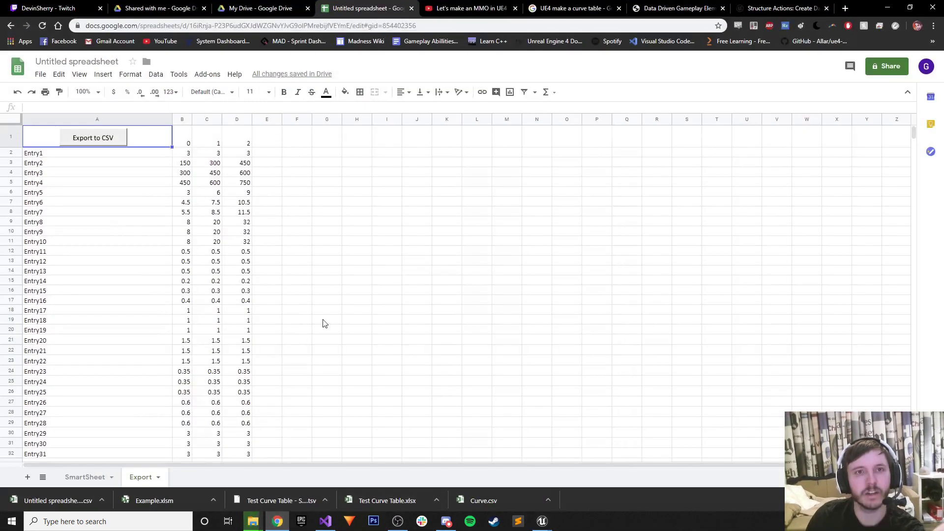
Scroll through the Data Tables section of the Data Driven Gameplay Elements page.
left_click(679, 8)
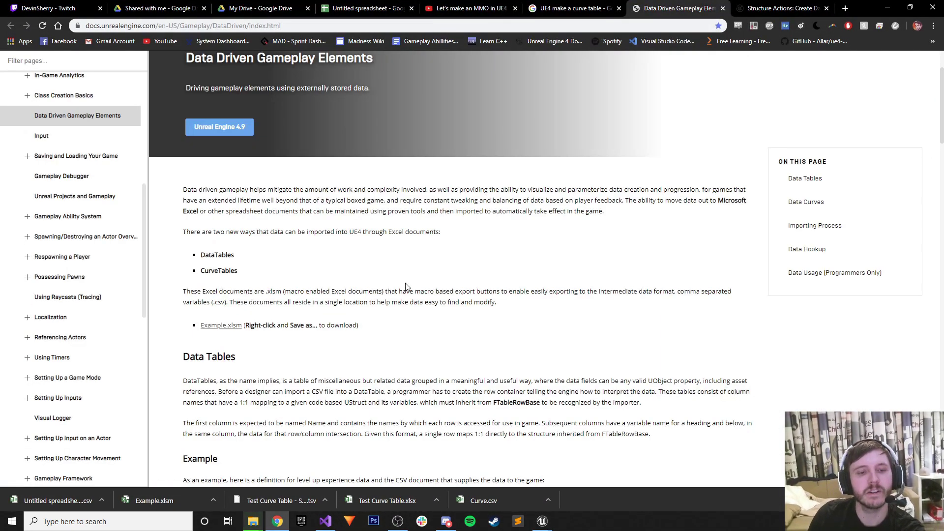
scroll(399, 285, "down", 3)
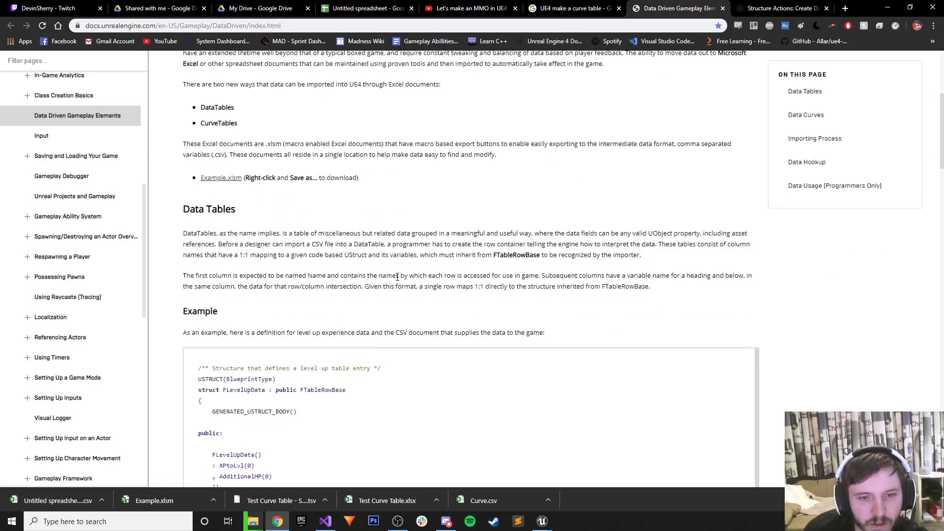
scroll(397, 276, "down", 2)
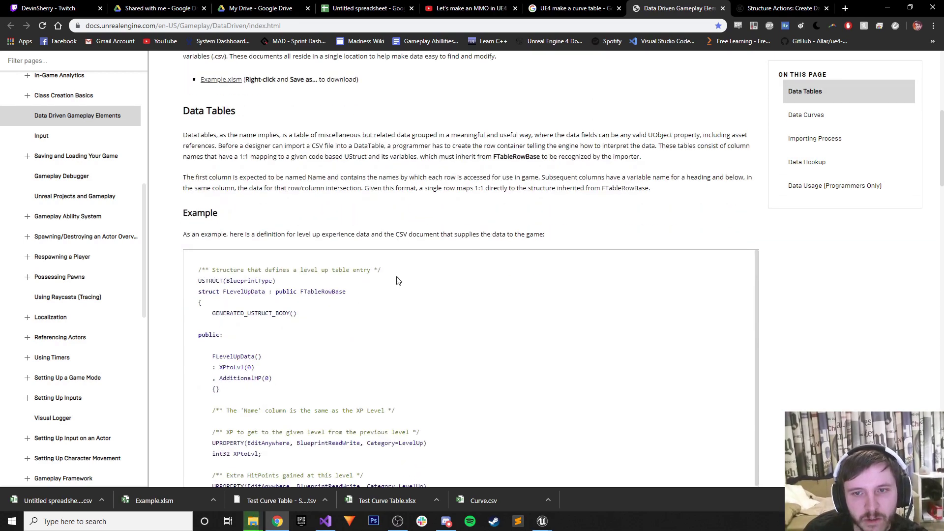
scroll(398, 280, "down", 1)
scroll(347, 314, "down", 5)
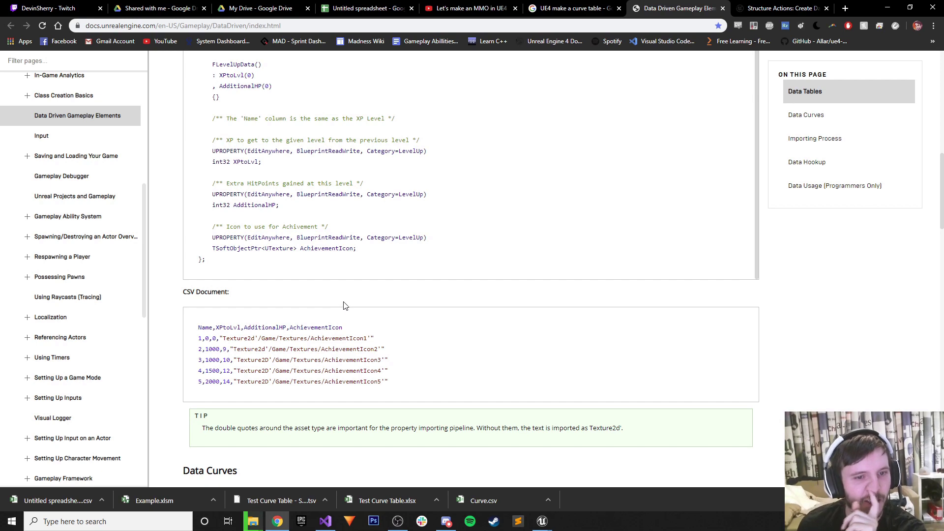
scroll(346, 305, "down", 4)
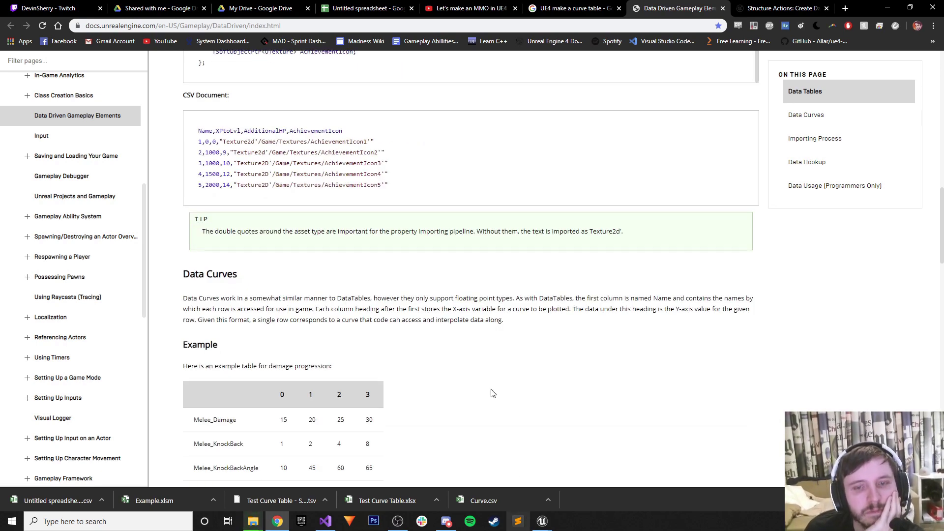
Glance at the spreadsheet and forum tabs, then read on through Data Curves and importing guidance.
left_click(386, 4)
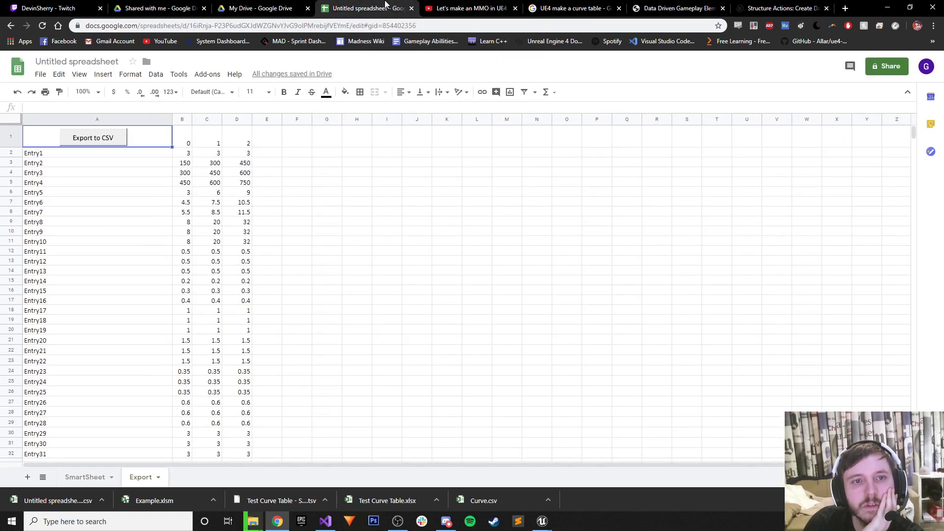
left_click(741, 4)
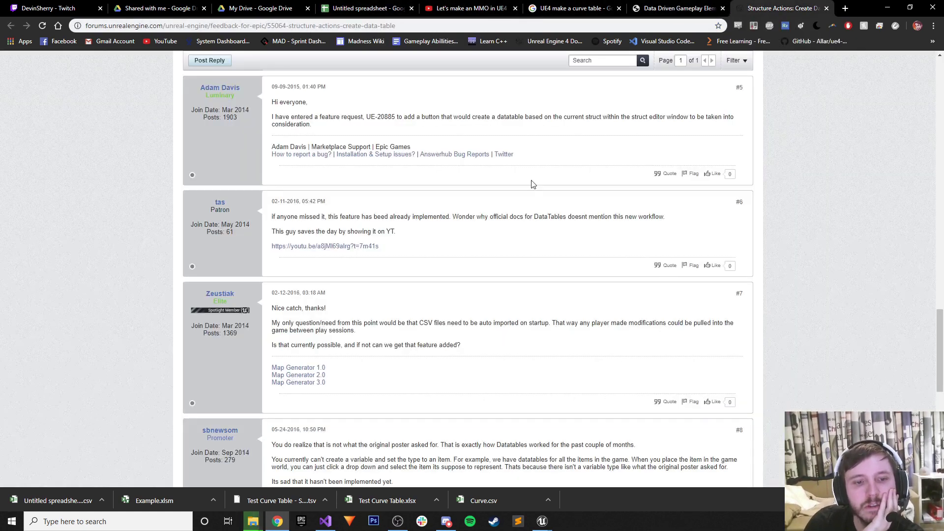
left_click(678, 8)
scroll(425, 243, "down", 4)
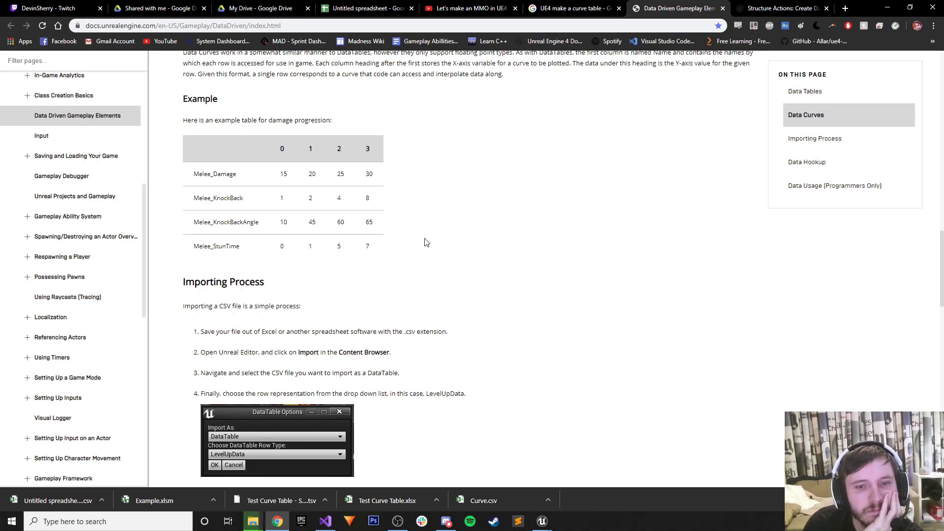
scroll(426, 243, "down", 1)
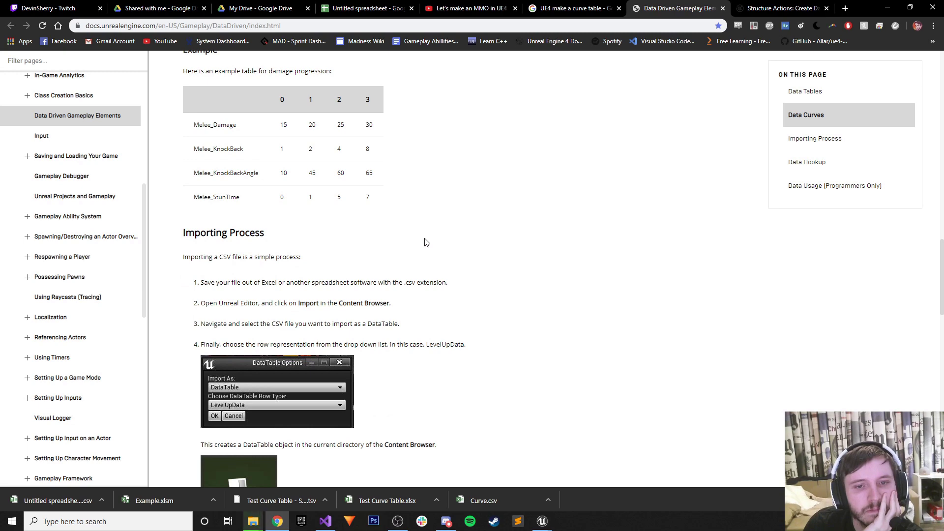
scroll(426, 243, "down", 6)
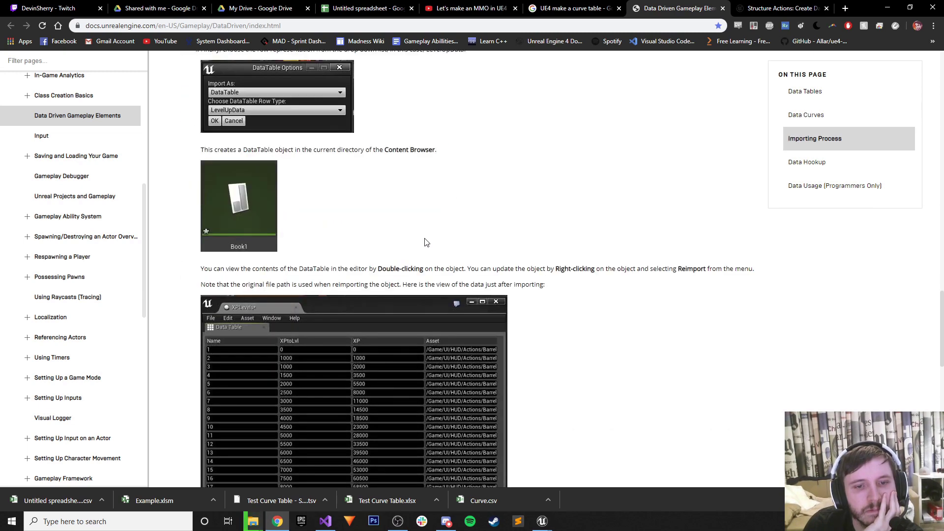
scroll(426, 243, "down", 1)
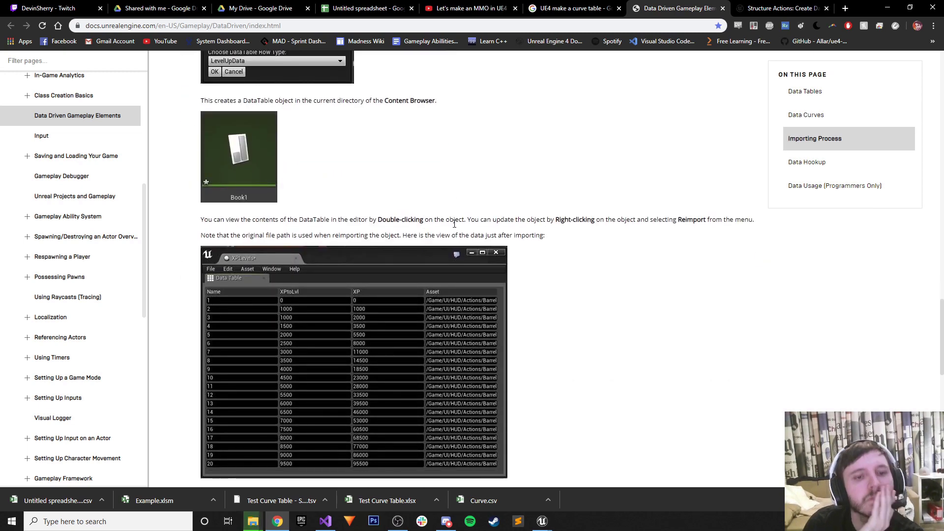
scroll(444, 235, "down", 5)
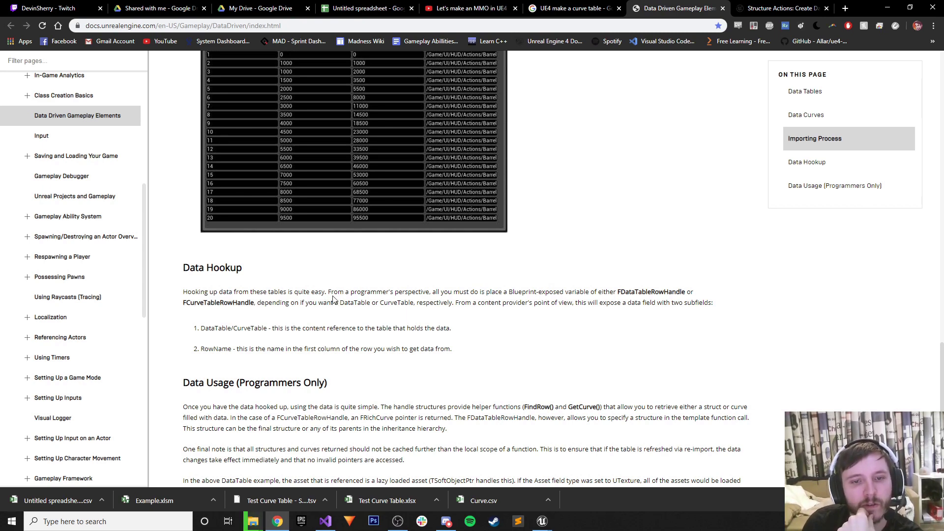
scroll(332, 299, "down", 2)
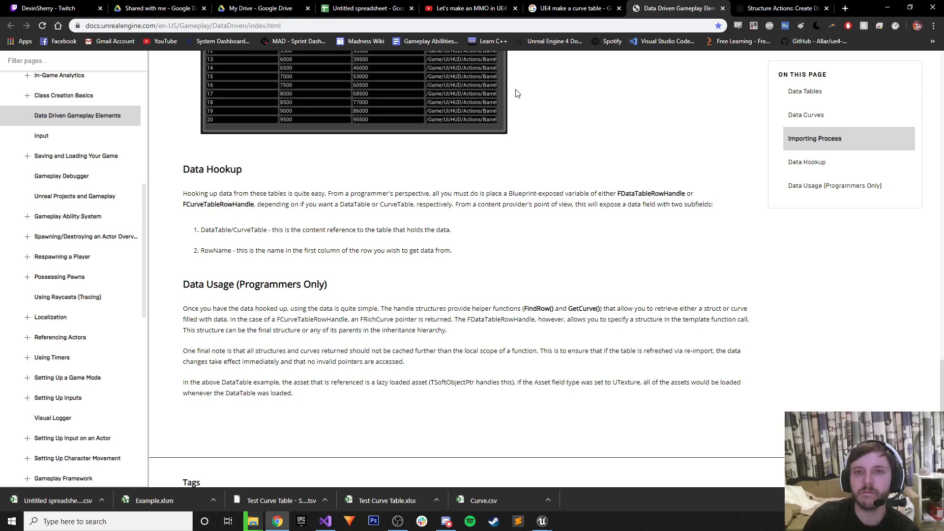
Check the forum, search and MMO video tabs, then reopen Unreal's row type list.
left_click(782, 7)
left_click(555, 4)
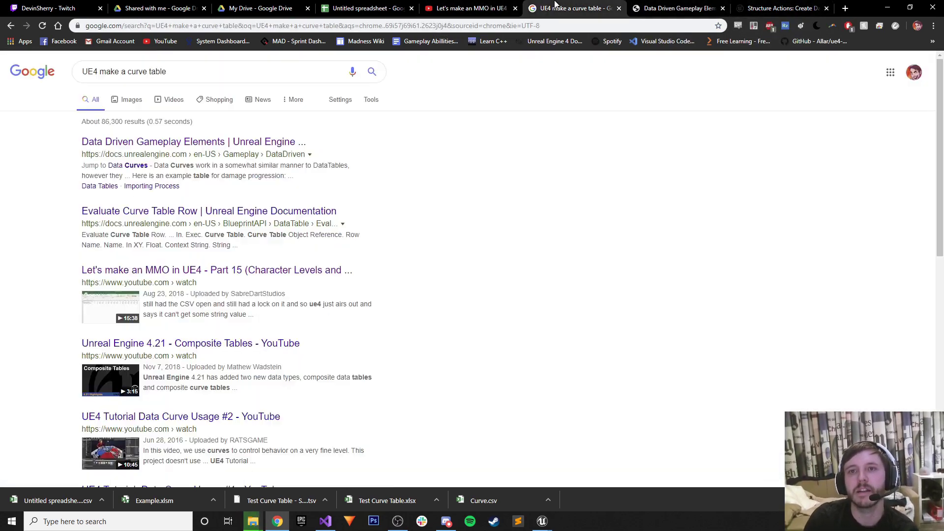
left_click(513, 7)
mouse_move(555, 516)
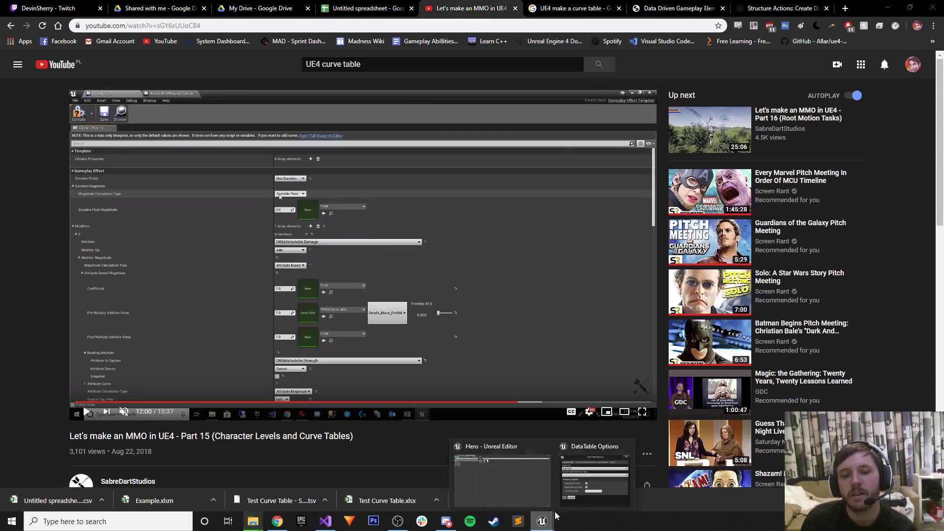
left_click(568, 476)
left_click(471, 255)
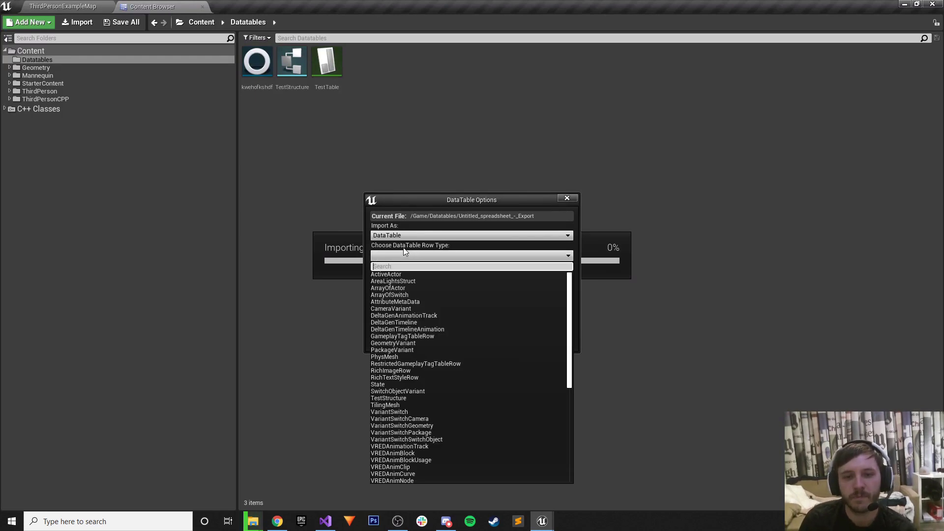
Import the exported spreadsheet as a CurveTable with Constant interpolation.
scroll(433, 383, "down", 15)
scroll(441, 402, "up", 7)
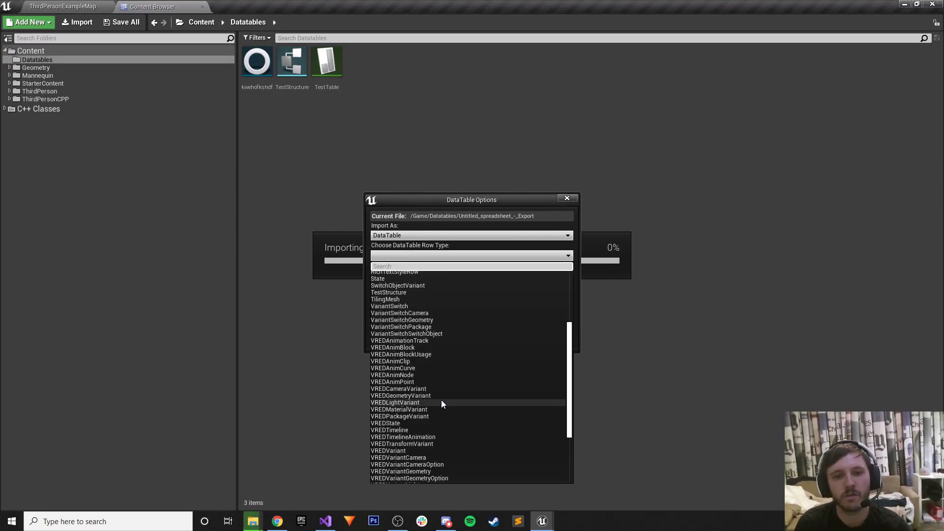
left_click(388, 236)
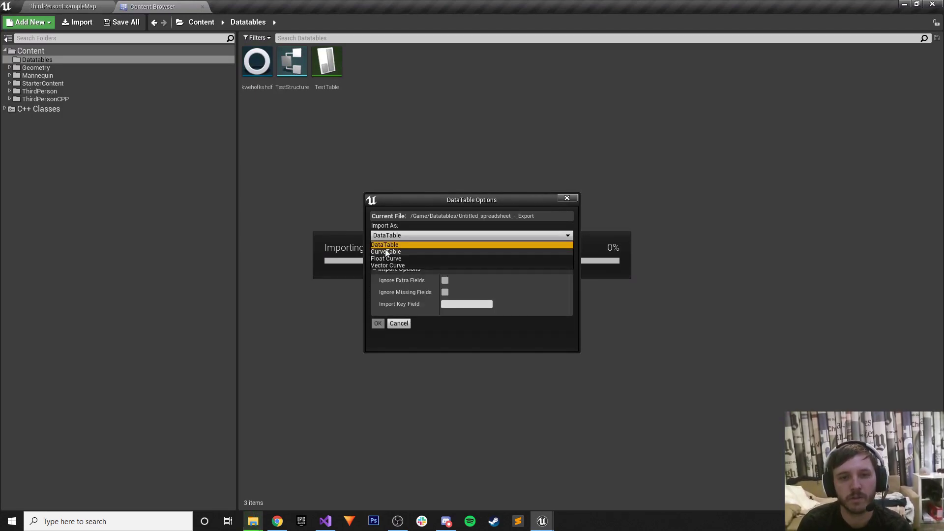
left_click(385, 249)
left_click(404, 256)
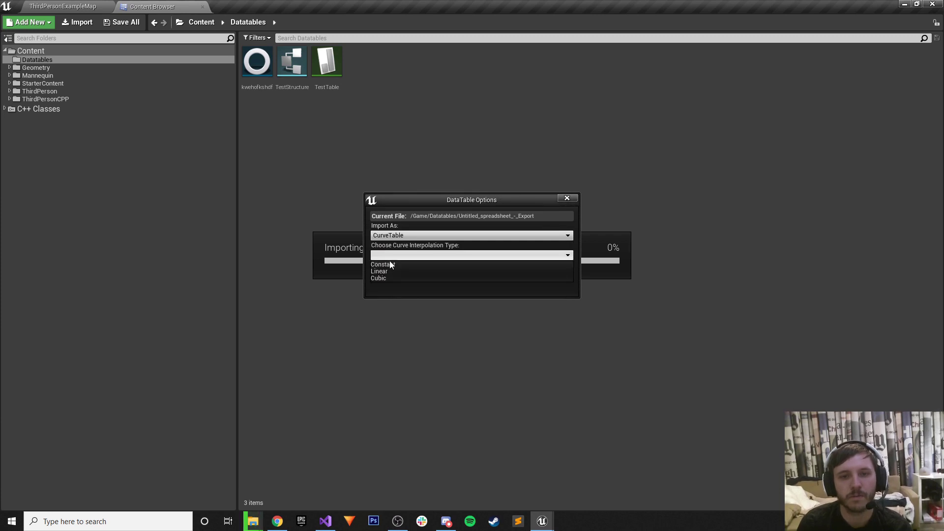
left_click(388, 264)
left_click(389, 269)
Review the new curve table's Entry rows, then open the kwehofkshdf blueprint.
double_click(366, 84)
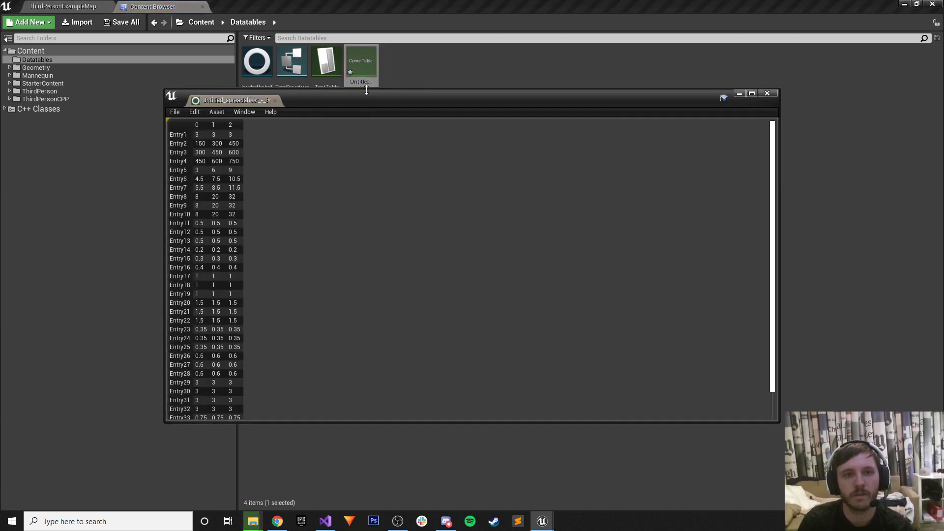
left_click_drag(203, 96, 253, 6)
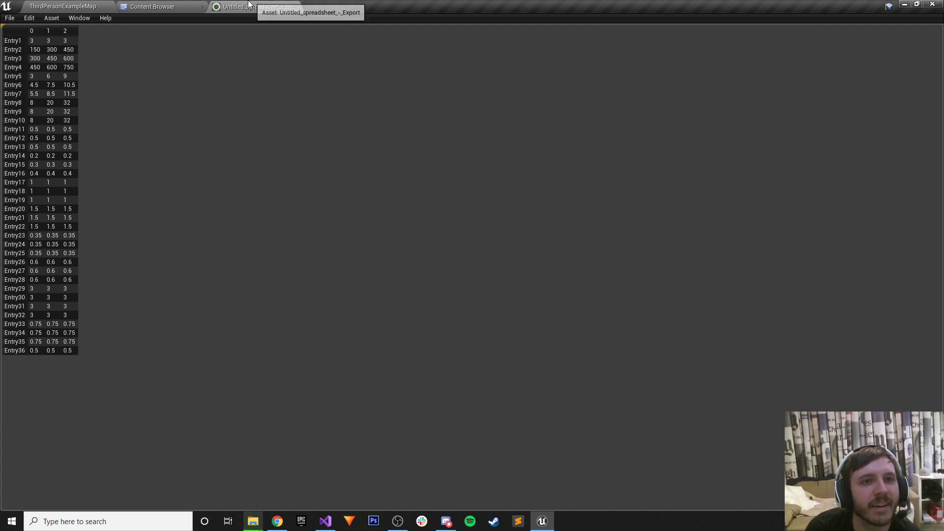
left_click(174, 7)
double_click(361, 62)
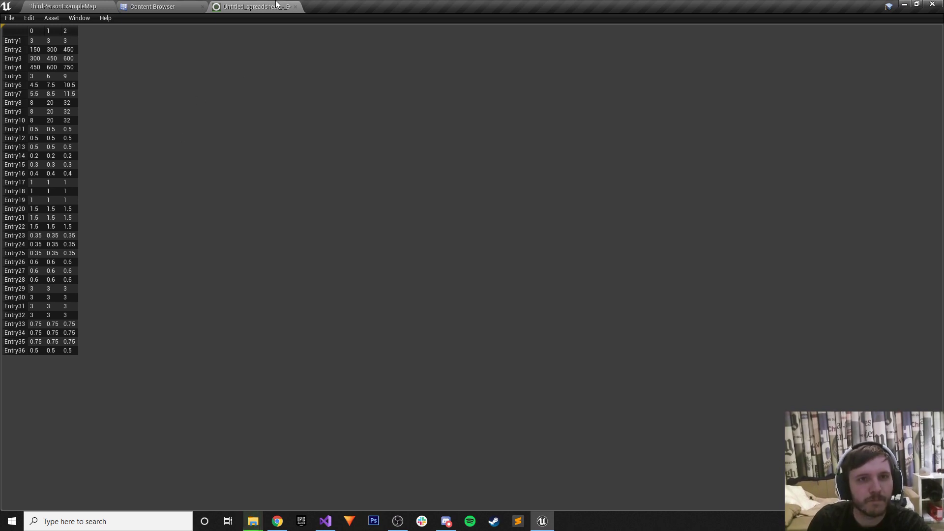
left_click(295, 6)
double_click(257, 63)
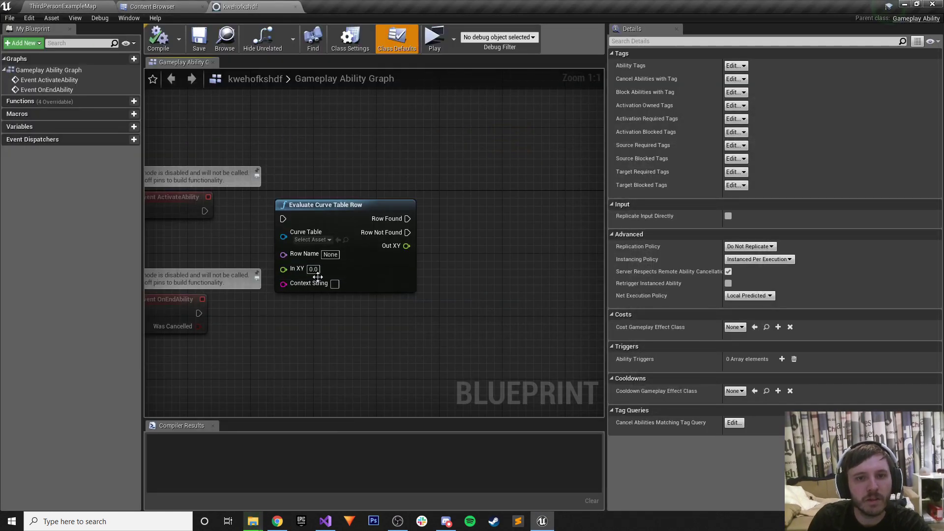
Point the Evaluate Curve Table Row node at the Untitled_spreadsheet curve table, row Entry11, and close the blueprint.
left_click(312, 239)
left_click(325, 276)
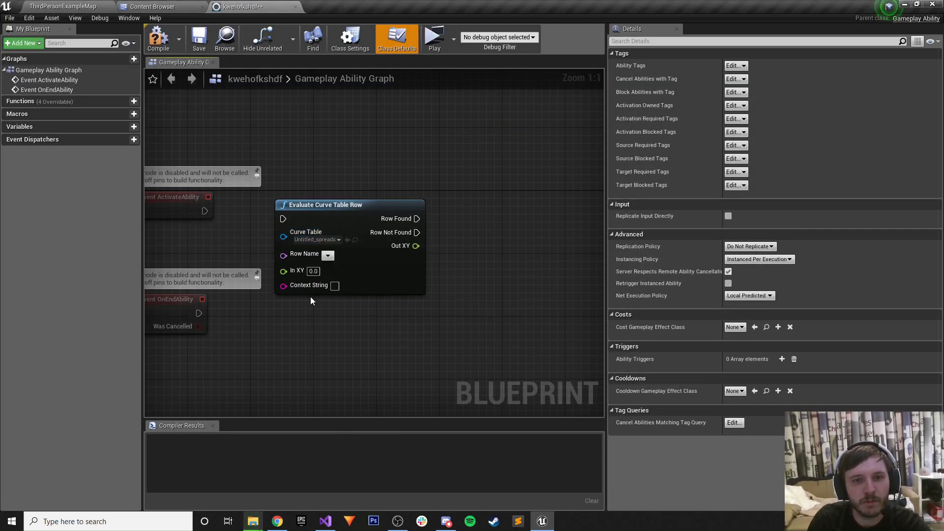
left_click(328, 256)
left_click(332, 334)
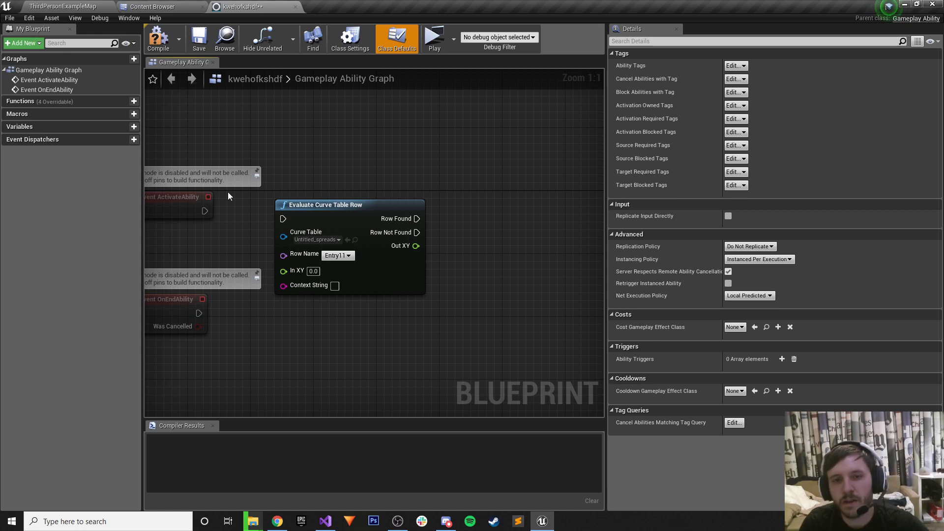
left_click(295, 6)
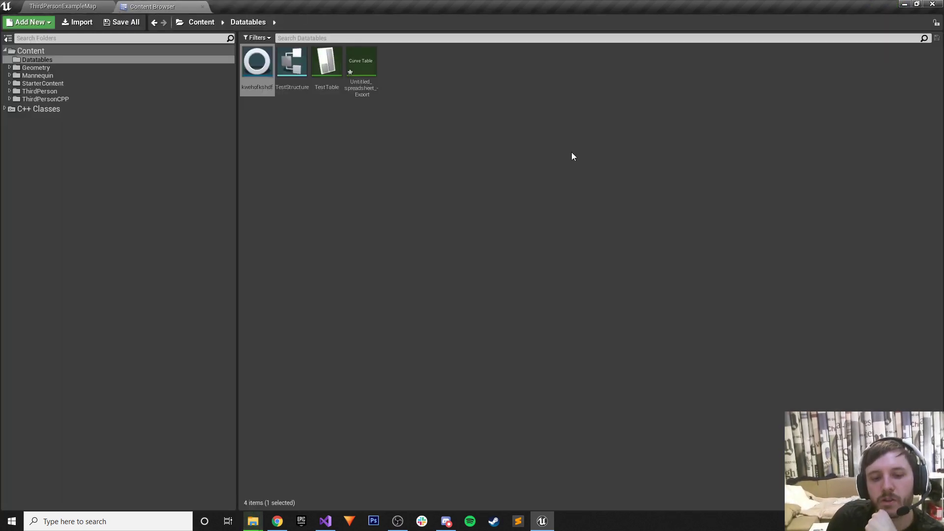
Bring up Chrome and open the Data Driven Gameplay Elements documentation.
left_click(276, 525)
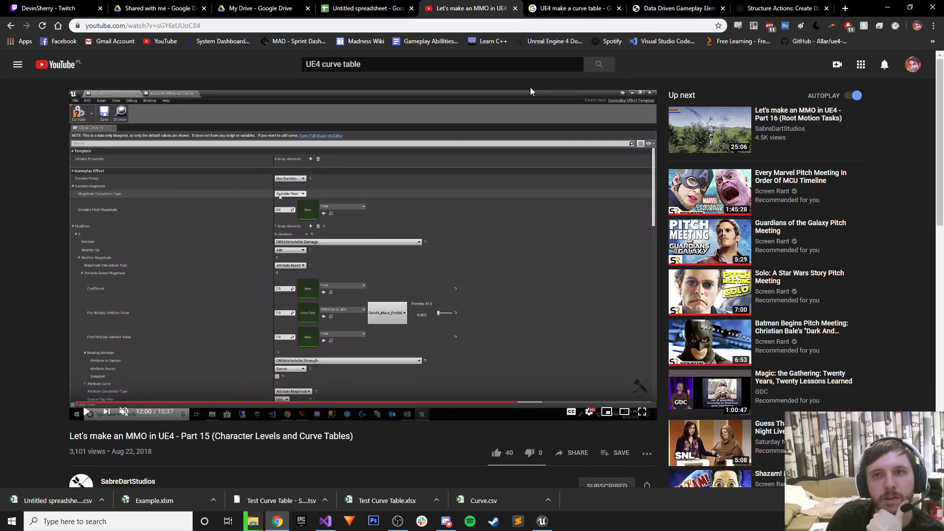
left_click(583, 5)
left_click(677, 6)
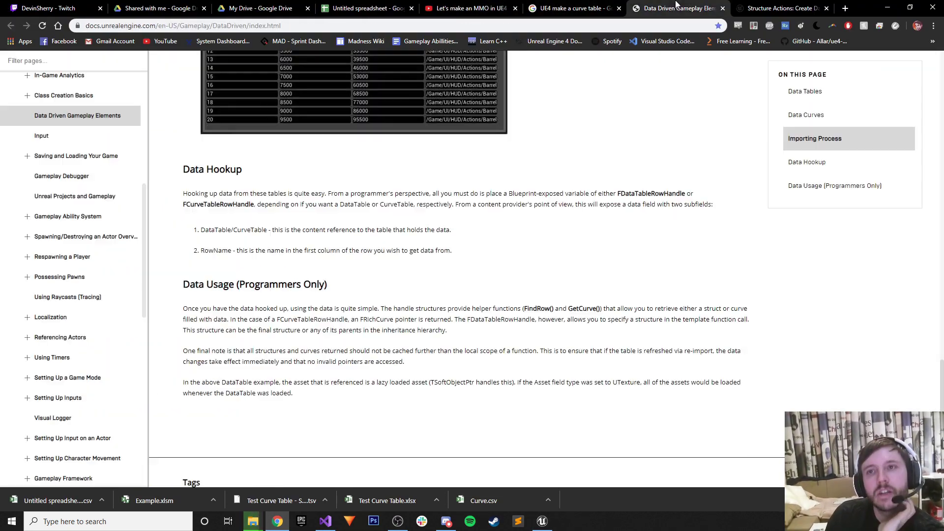
scroll(415, 275, "up", 10)
scroll(412, 283, "up", 15)
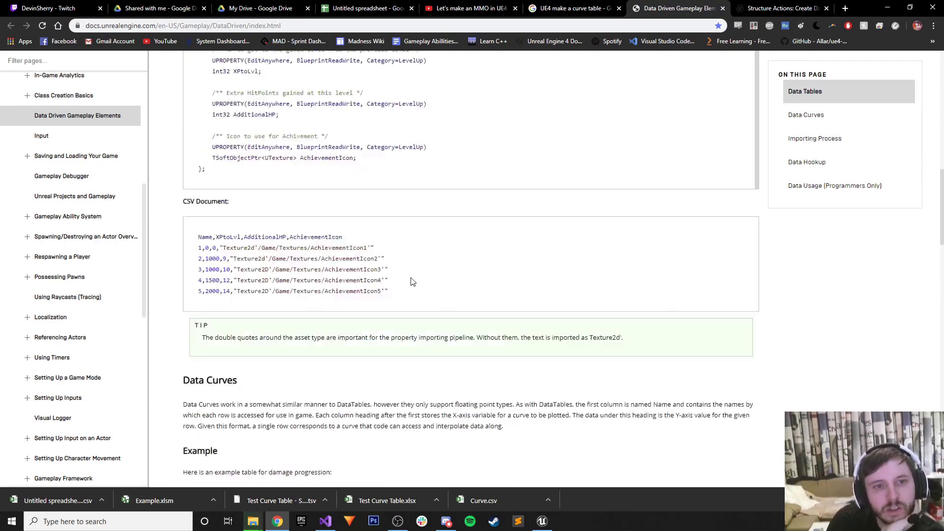
scroll(427, 150, "up", 6)
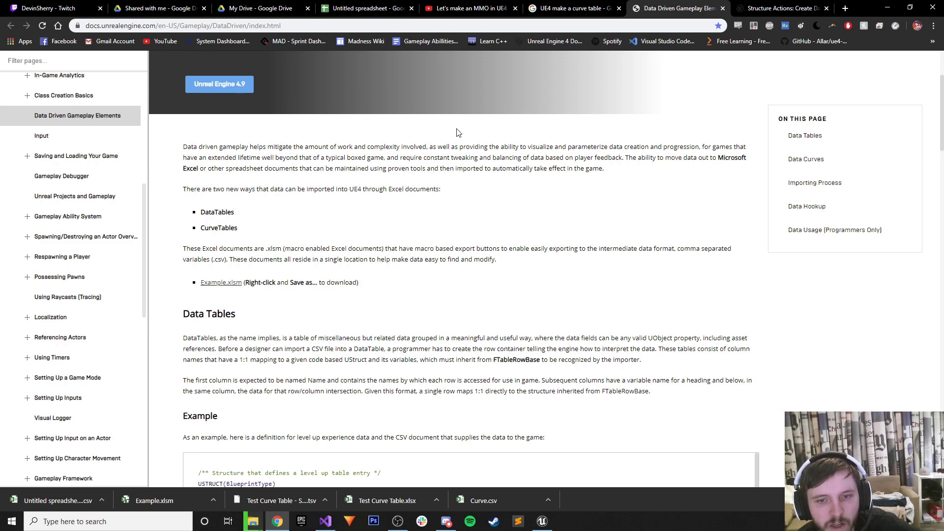
Read the Data Tables, Data Curves and Importing Process sections, then return to the Export sheet.
scroll(409, 236, "down", 7)
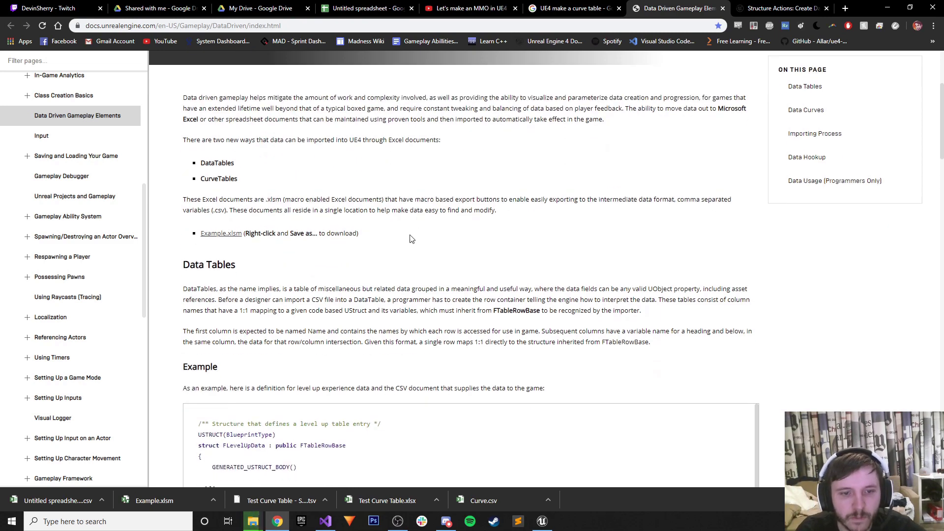
scroll(229, 240, "up", 1)
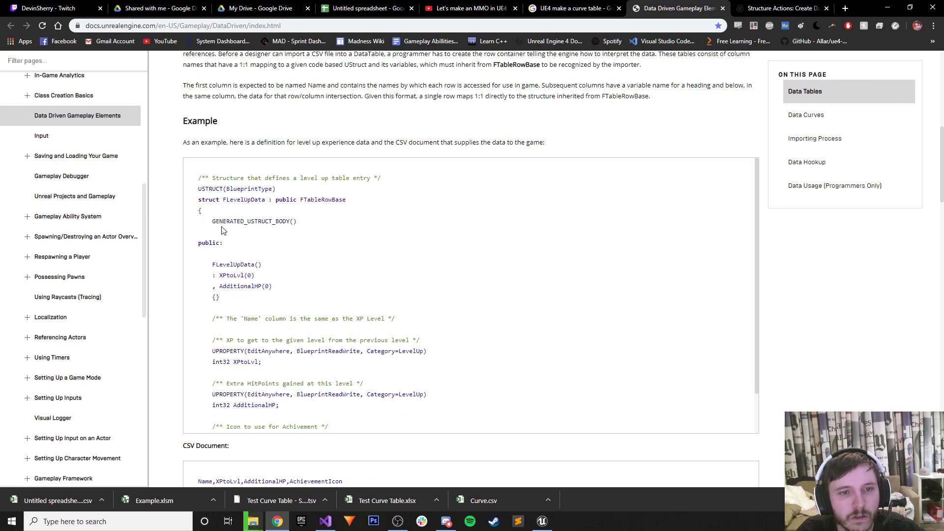
scroll(246, 228, "up", 2)
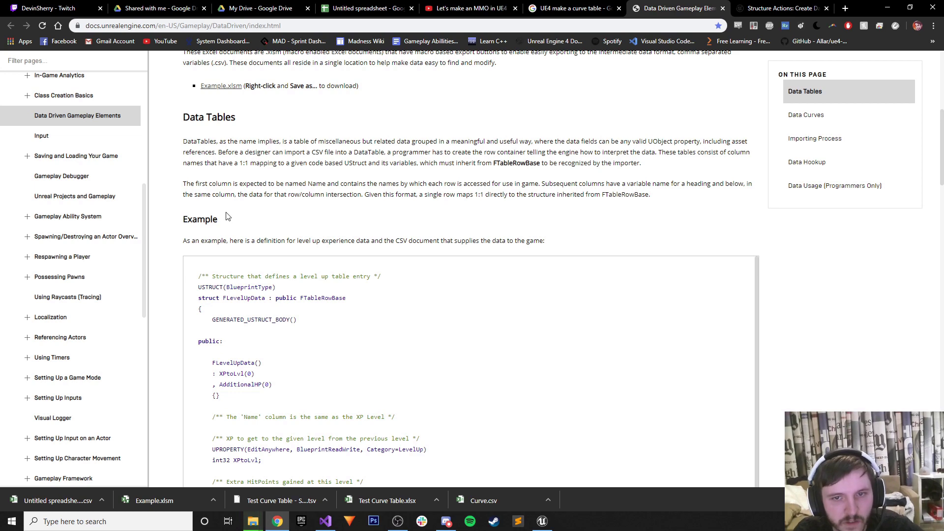
scroll(238, 316, "down", 3)
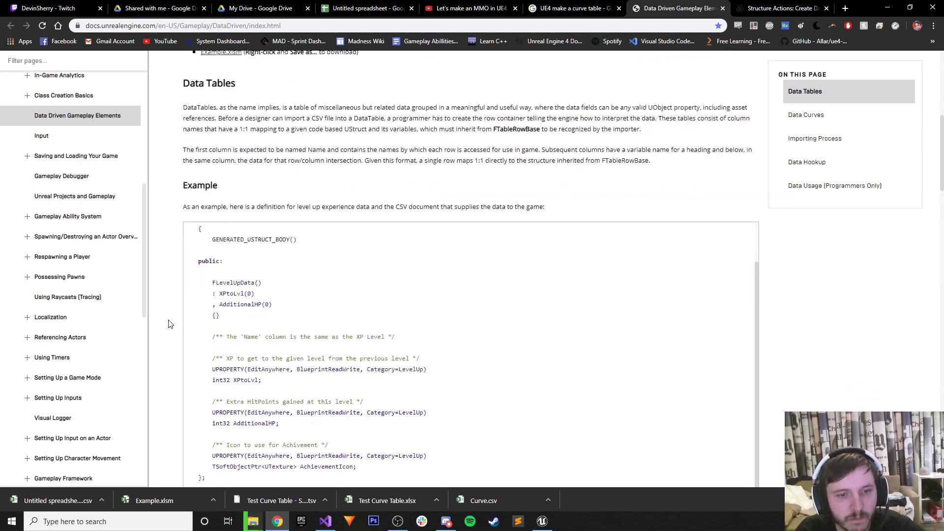
scroll(168, 324, "down", 3)
scroll(171, 320, "down", 4)
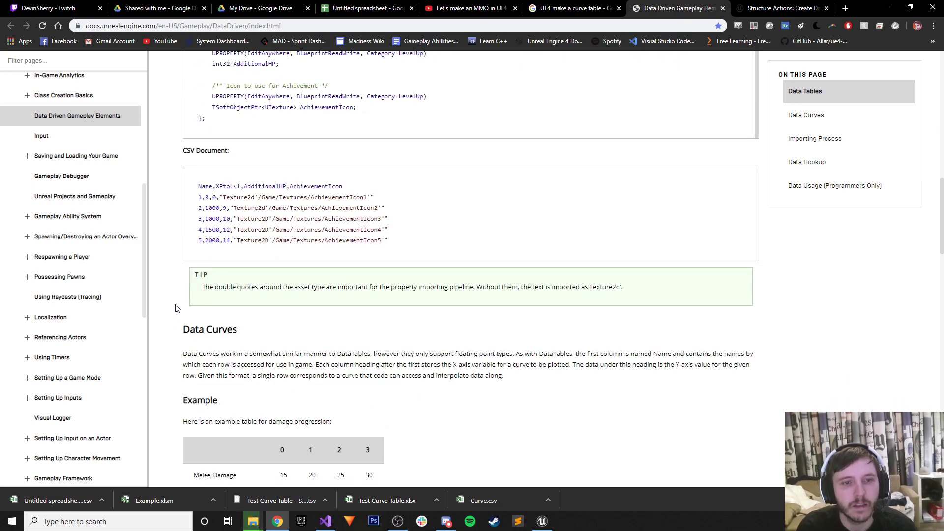
scroll(167, 284, "down", 2)
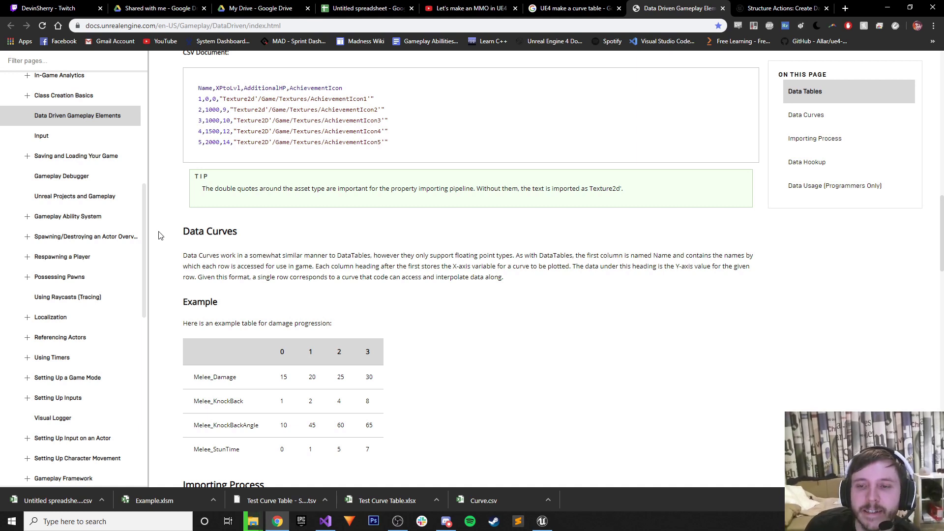
scroll(157, 236, "down", 12)
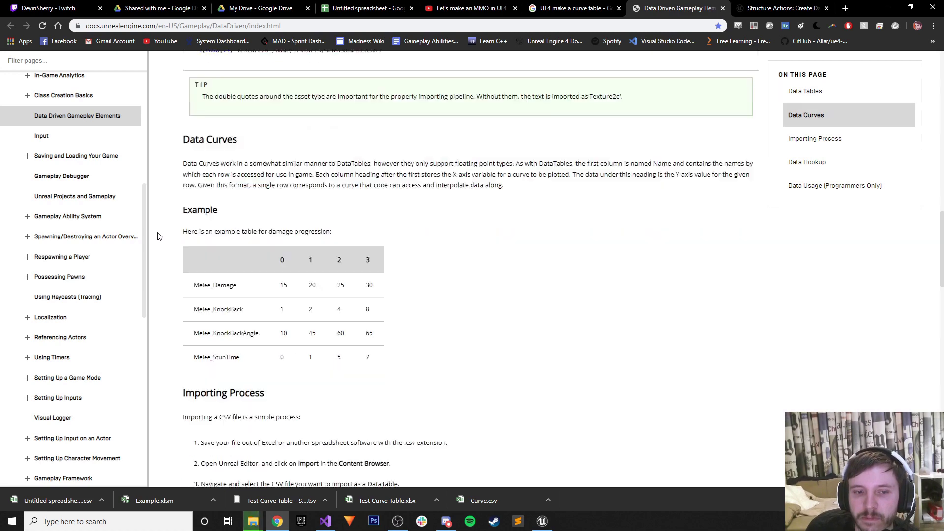
scroll(157, 239, "down", 11)
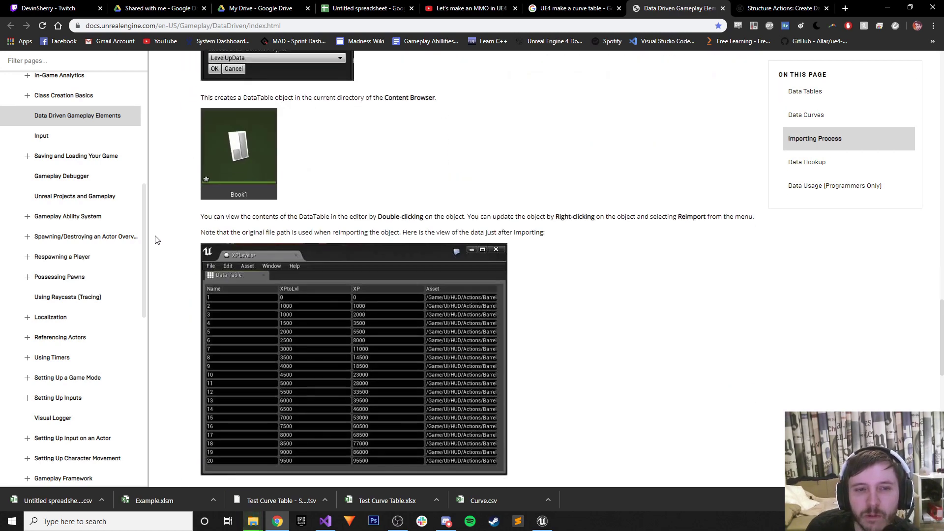
scroll(156, 312, "up", 13)
scroll(195, 376, "up", 4)
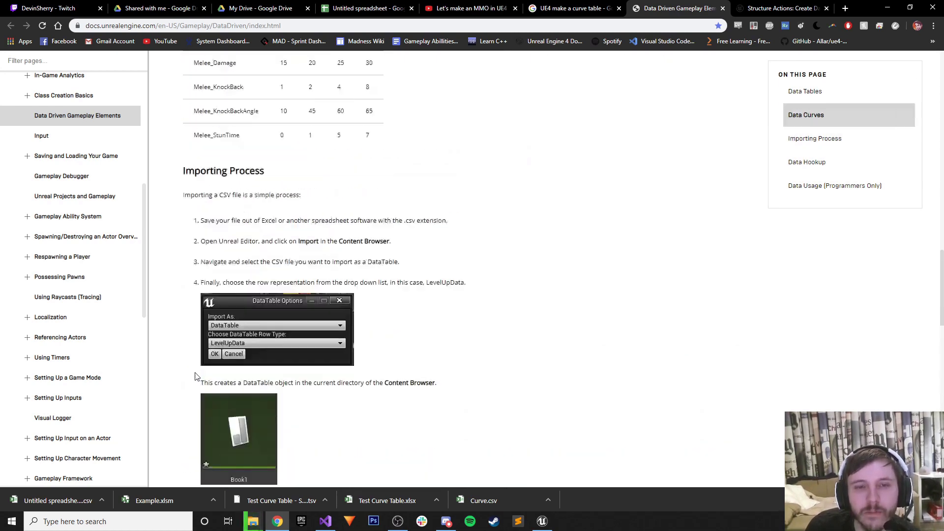
scroll(194, 372, "up", 5)
scroll(190, 369, "down", 6)
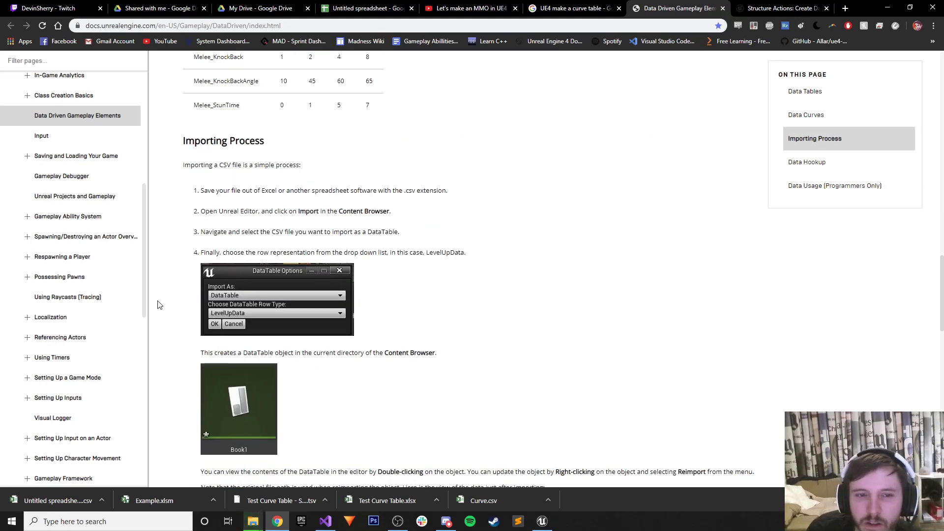
scroll(189, 275, "up", 7)
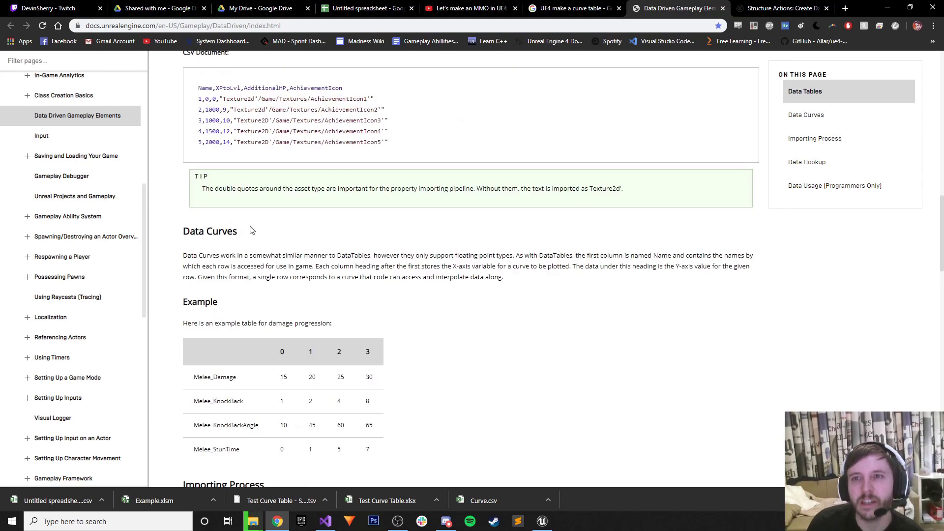
left_click(367, 8)
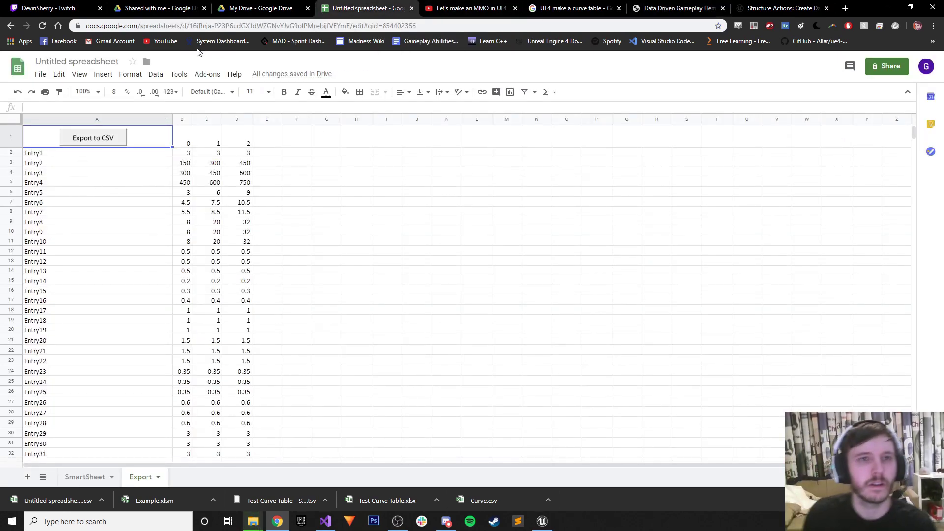
Navigate My Drive into UE4 Collaborative Project - Code Name Unknown, then its Game Design folder.
left_click(260, 8)
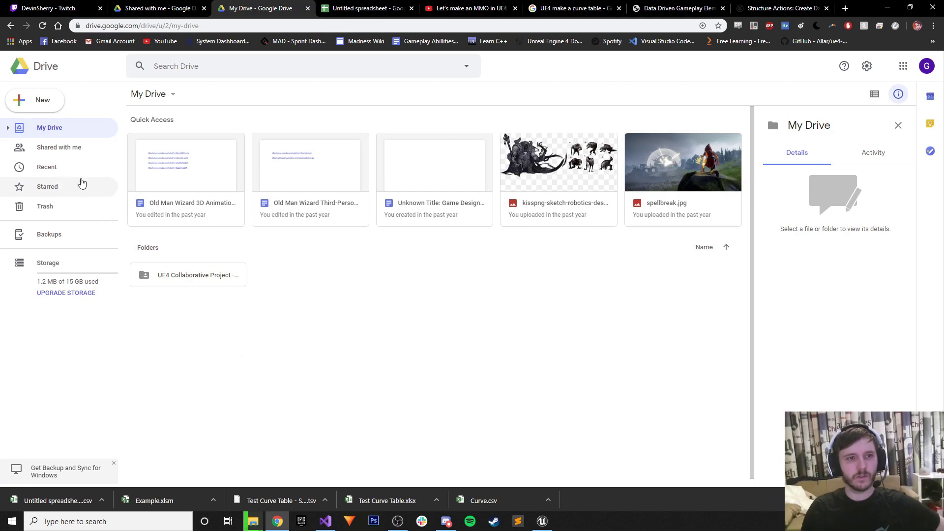
left_click(44, 149)
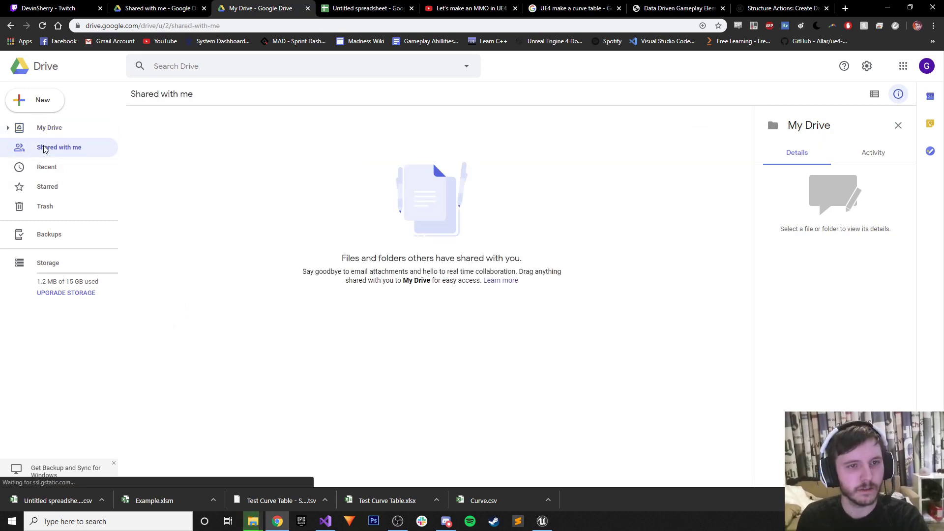
left_click(8, 128)
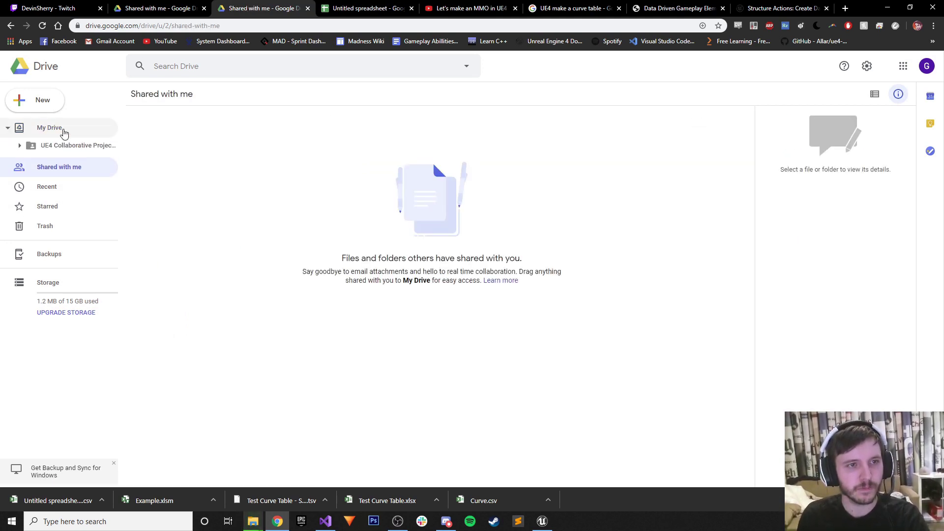
left_click(52, 145)
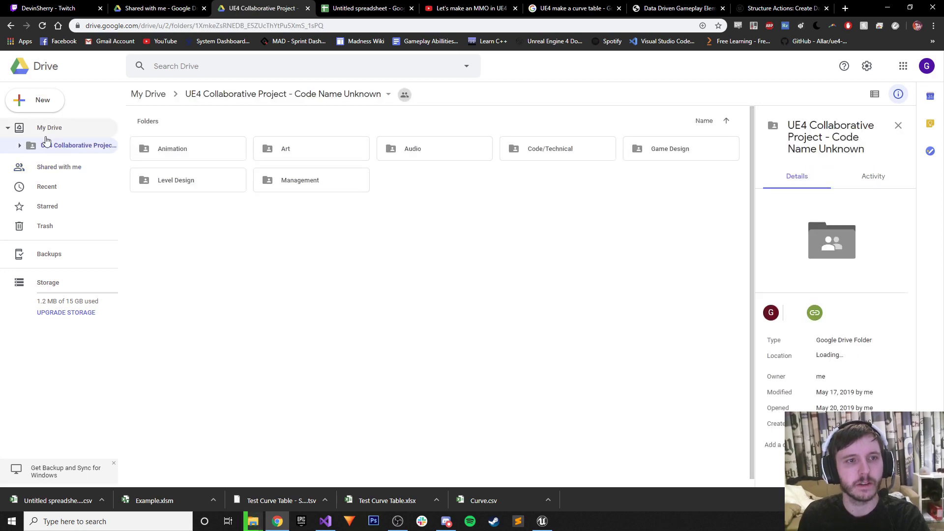
left_click(50, 129)
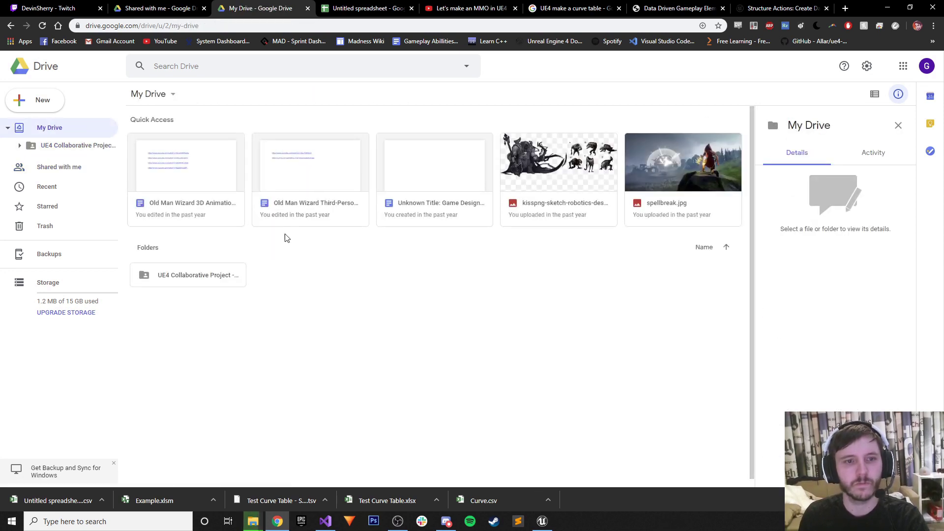
left_click(366, 8)
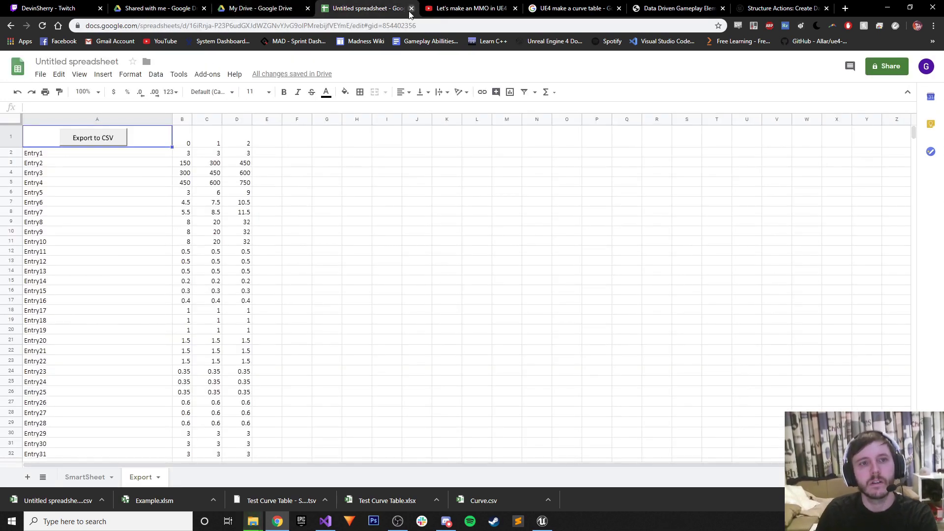
left_click(263, 6)
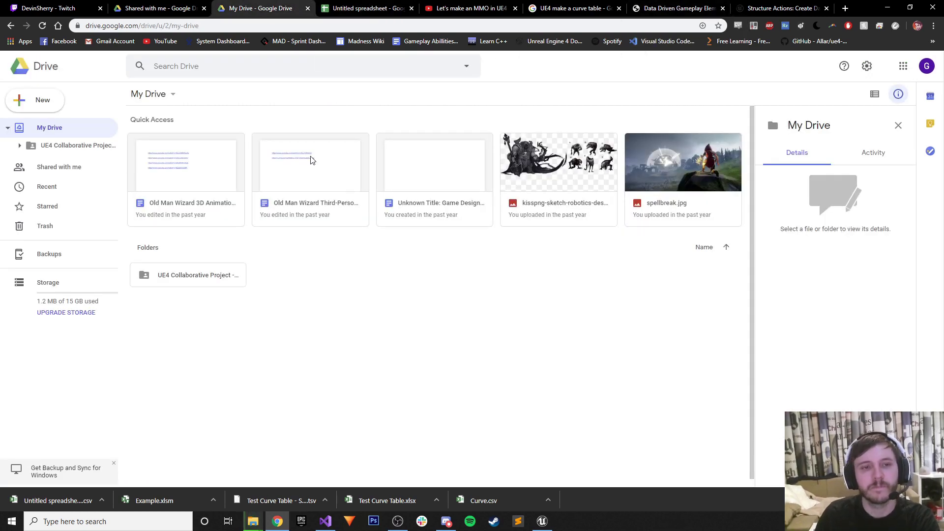
double_click(175, 275)
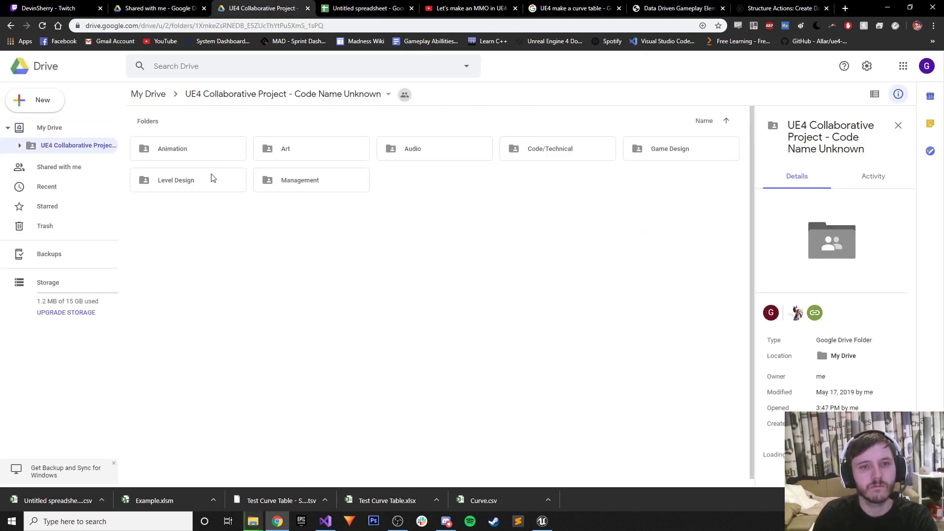
double_click(634, 148)
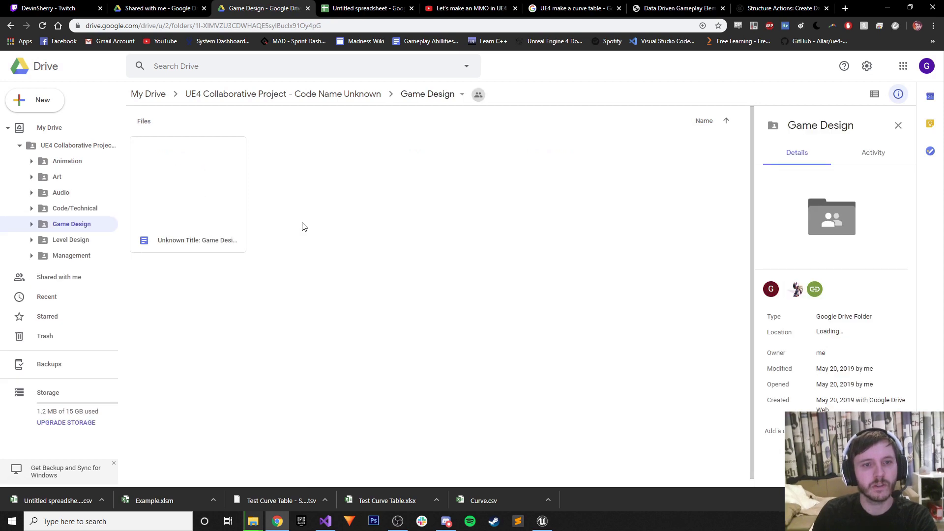
Create a new folder named 'Curve Tables' inside Game Design.
right_click(287, 185)
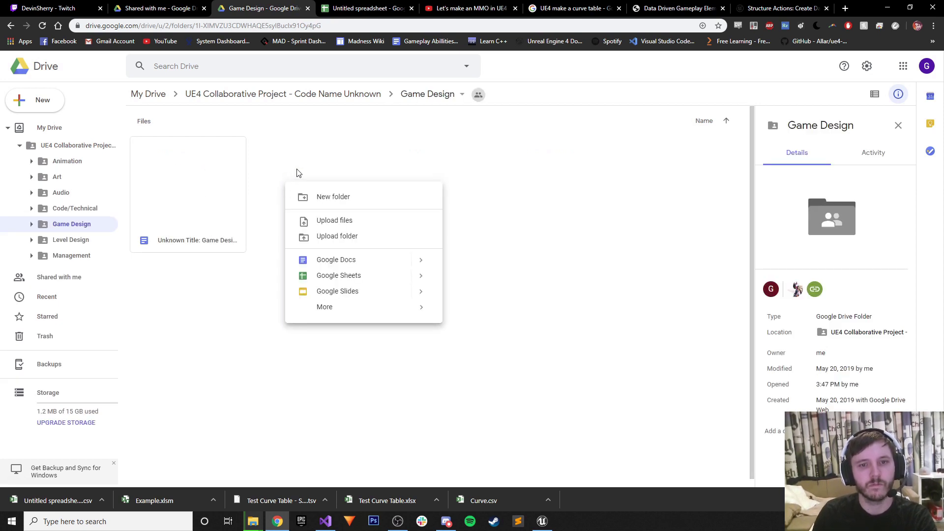
left_click(313, 198)
type("Data")
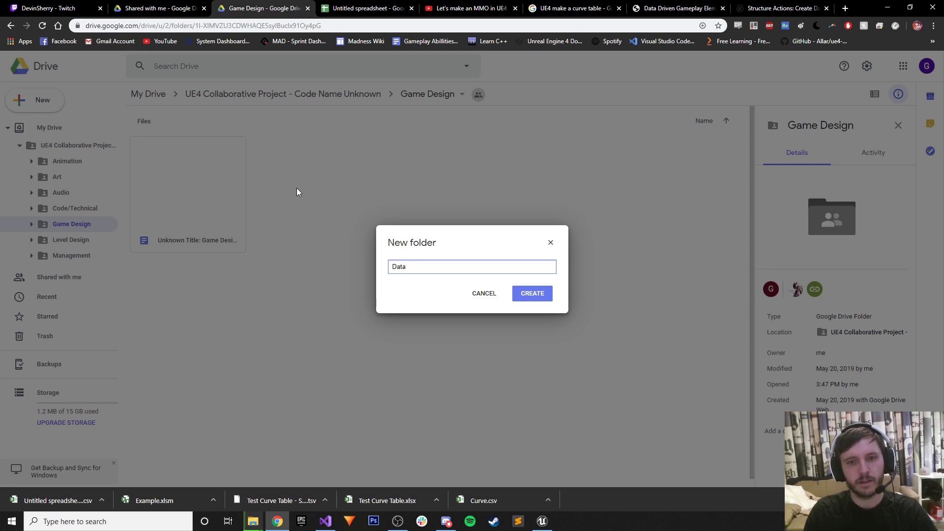
key("ctrl+a")
key("BackSpace")
key("BackSpace")
key("BackSpace")
key("BackSpace")
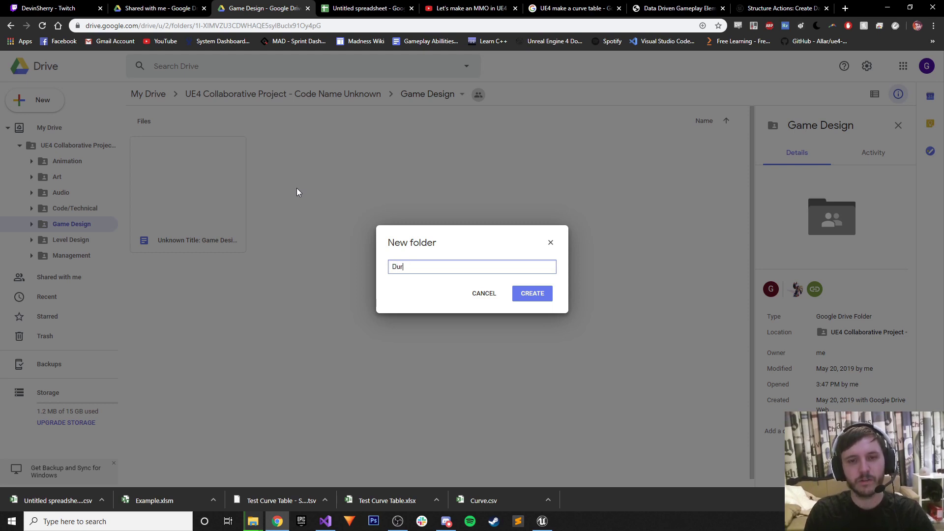
type("Curve T")
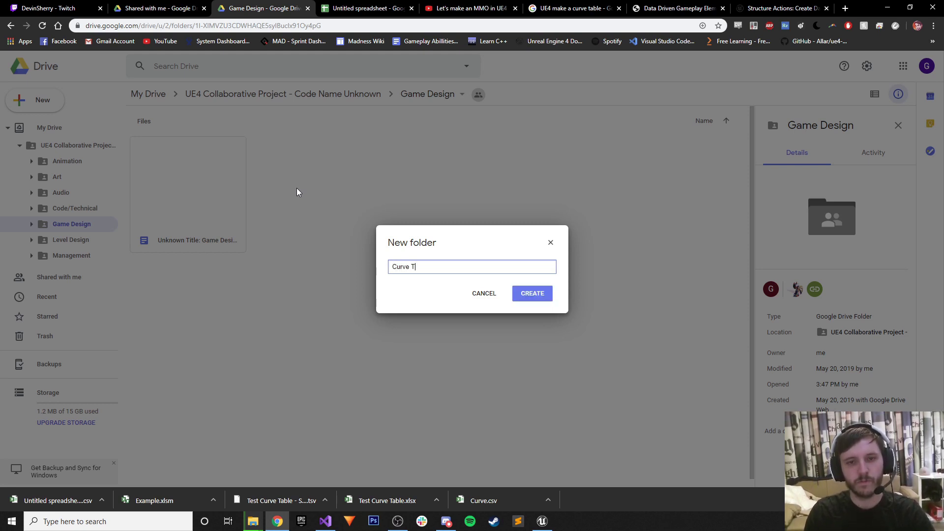
type("ables")
key("Return")
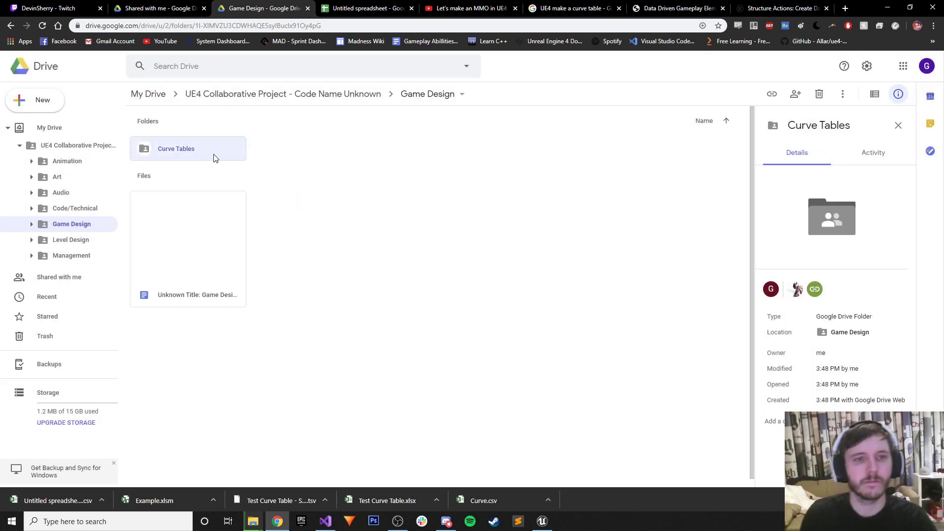
Open Curve Tables and start a new Google Sheets spreadsheet in it.
double_click(177, 152)
right_click(245, 219)
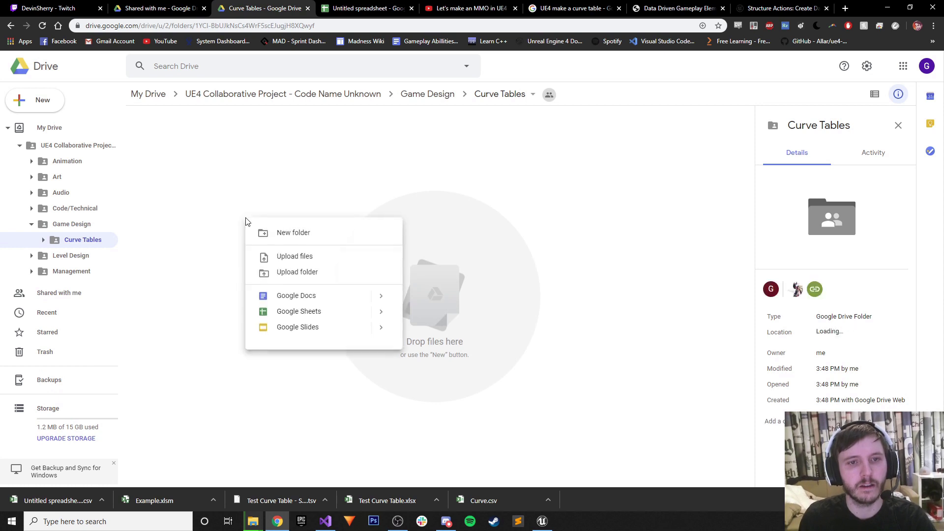
left_click(290, 312)
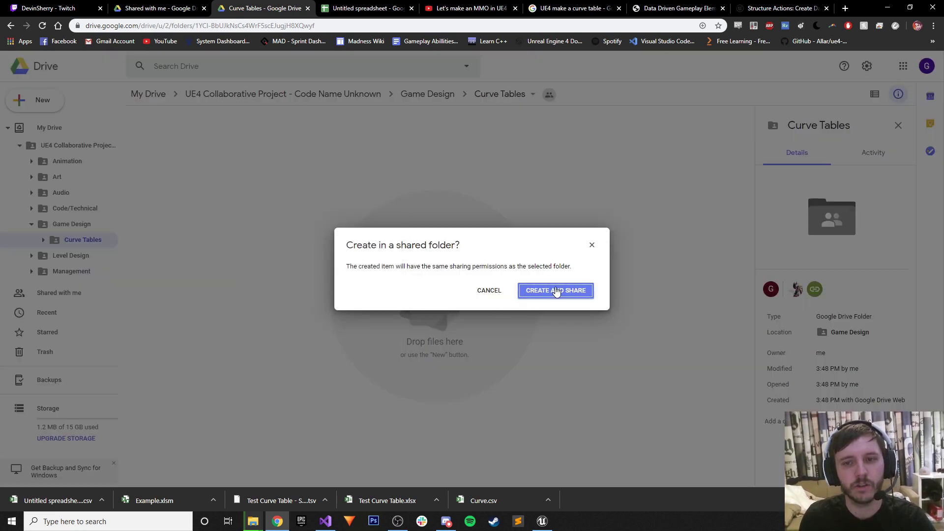
Confirm creating the spreadsheet with the folder's sharing and bring up its blank sheet.
left_click(555, 291)
left_click(422, 7)
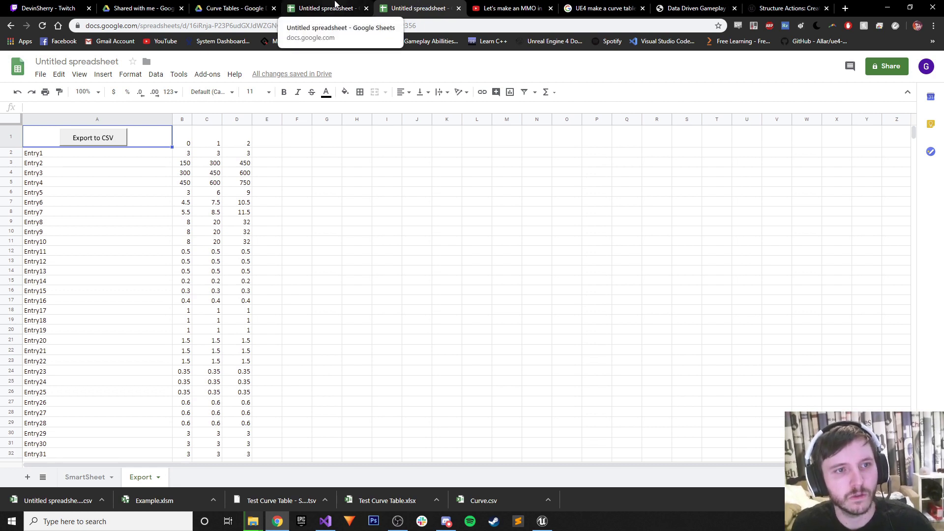
left_click(335, 4)
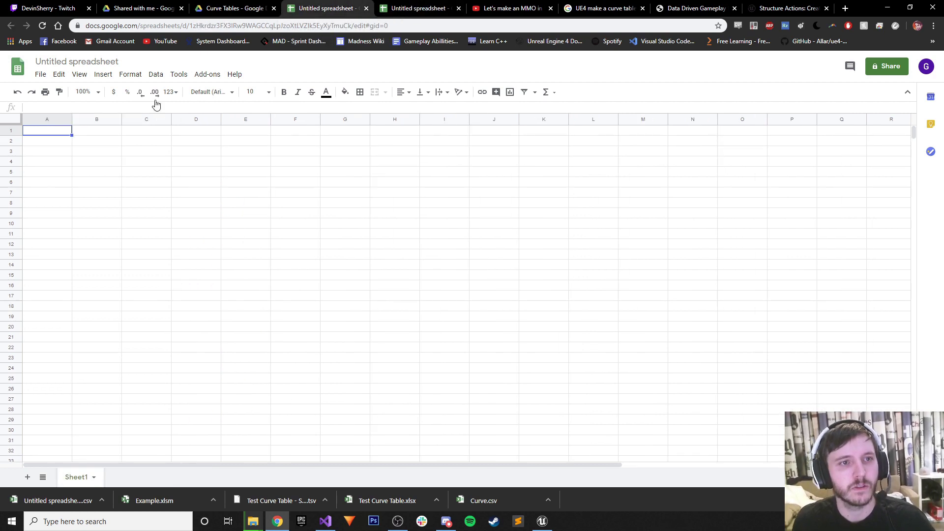
left_click(384, 6)
left_click(343, 4)
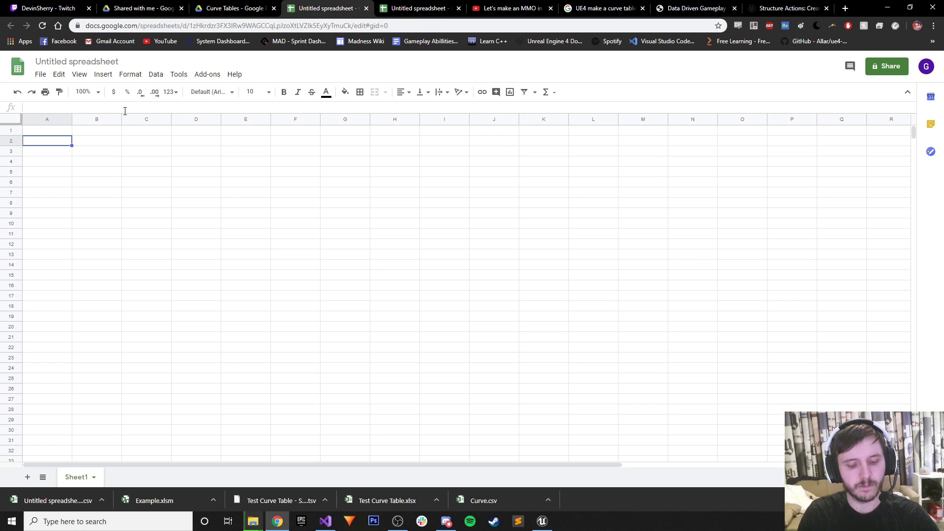
Type one row name into A2 and a second row name into A3.
type("Devi")
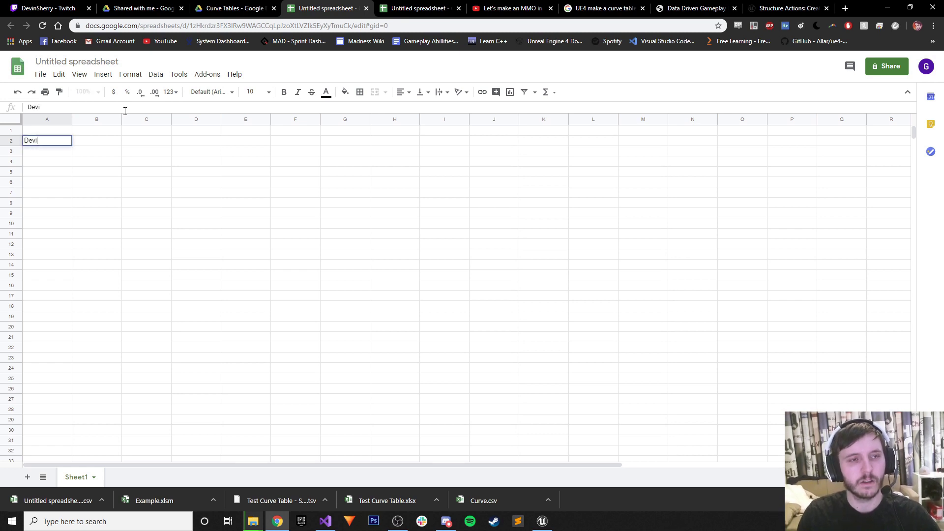
key("BackSpace")
key("BackSpace")
key("BackSpace")
key("BackSpace")
type("D")
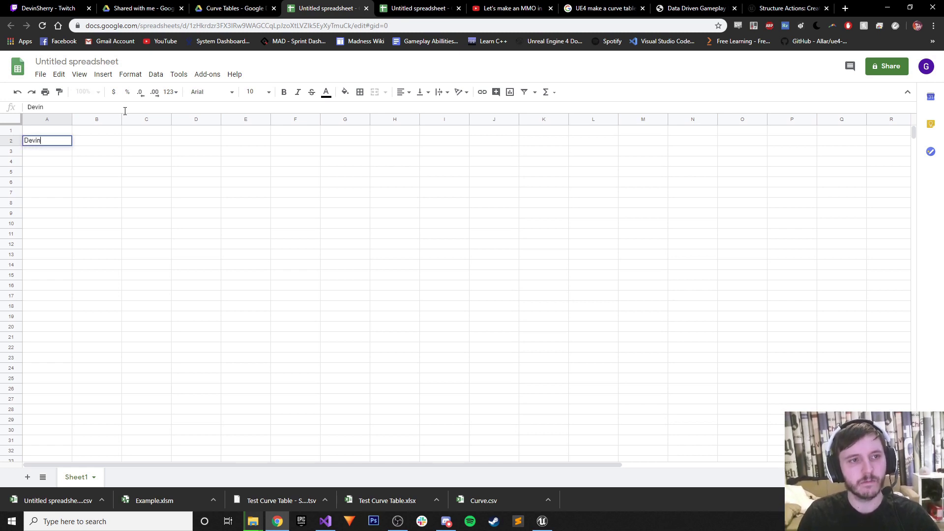
left_click(36, 156)
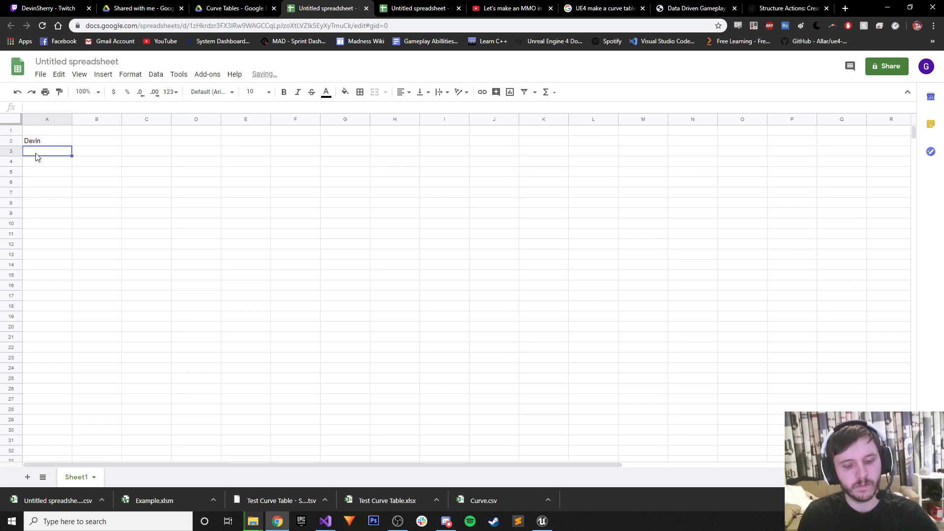
type("Estevan")
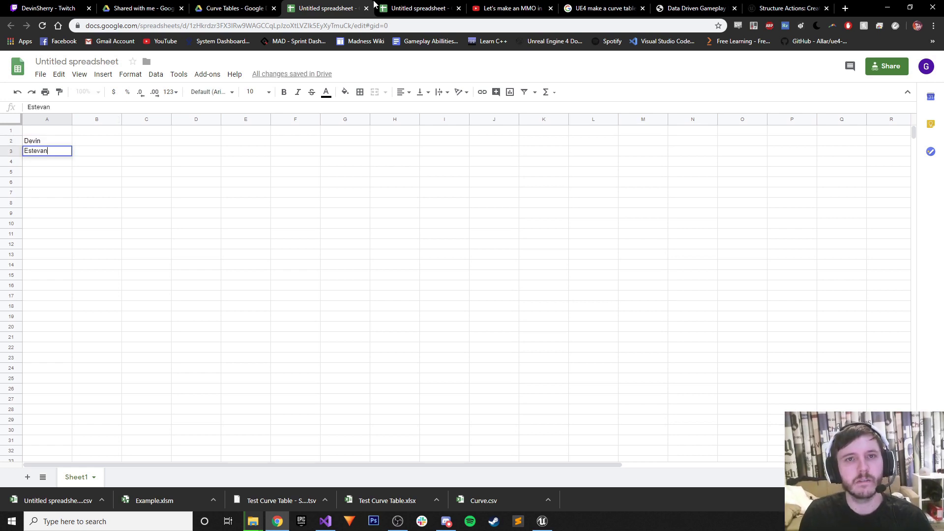
left_click(375, 6)
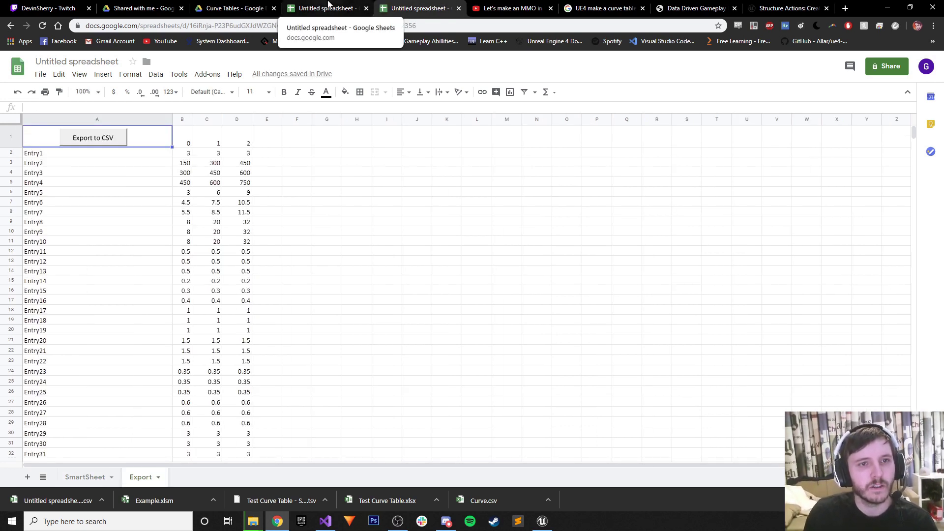
left_click(328, 6)
Fill row 1 from B1 with the header values 1–5.
left_click(95, 132)
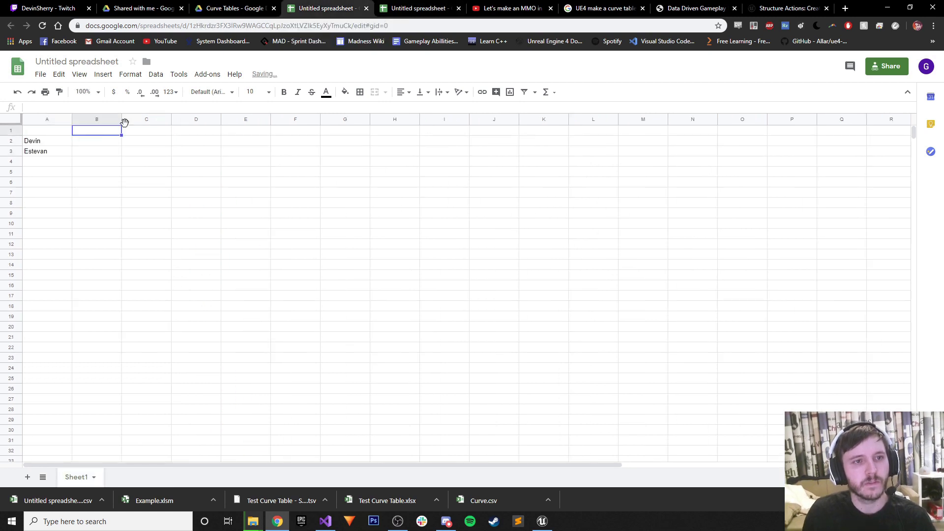
type("0")
key("Tab")
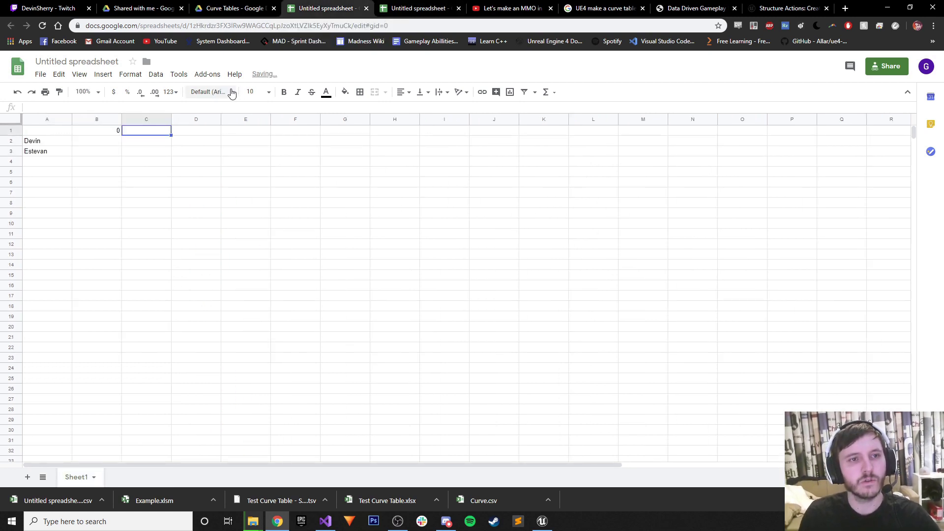
left_click(111, 131)
type("1")
key("Tab")
key("Tab")
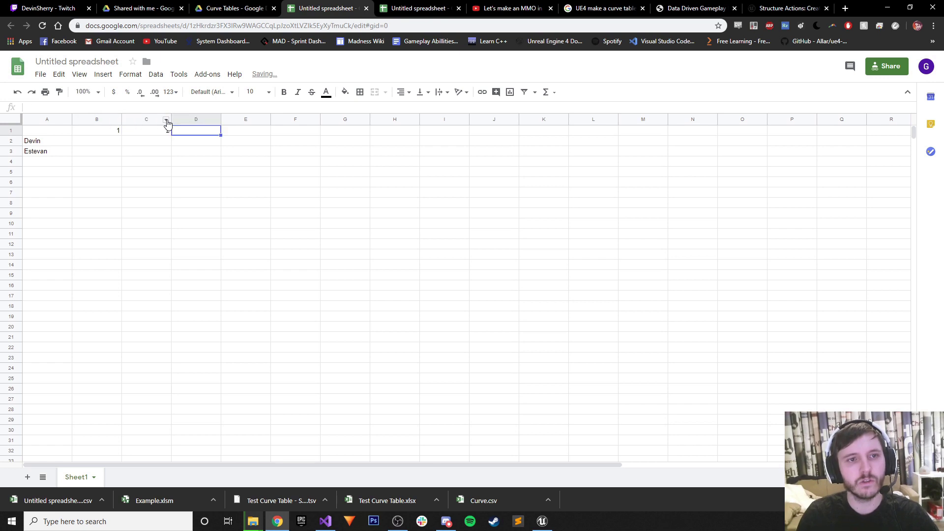
type("3")
key("Tab")
type("4")
key("Tab")
type("5")
key("Tab")
Fill B2:F2 with 3, 6, 9, 12, 15.
left_click(104, 142)
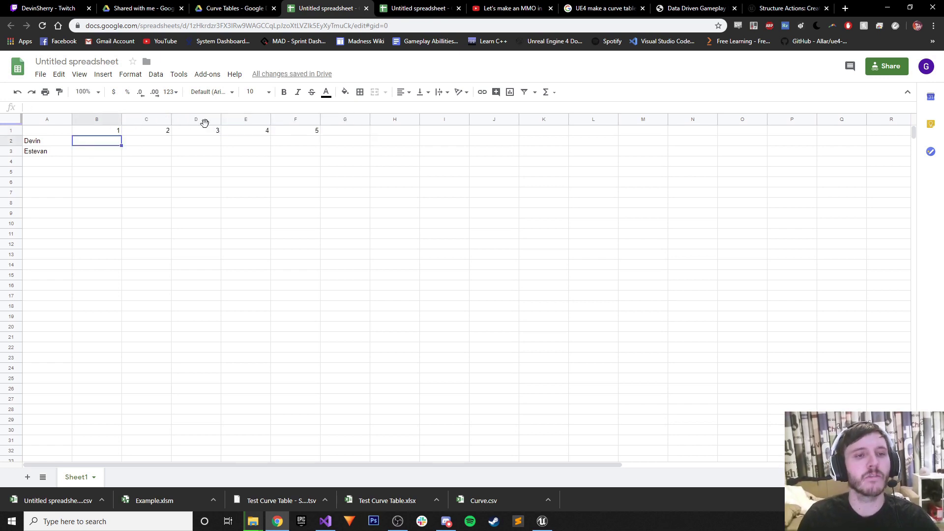
type("3")
key("Tab")
type("6")
key("Tab")
type("9")
key("Tab")
type("12")
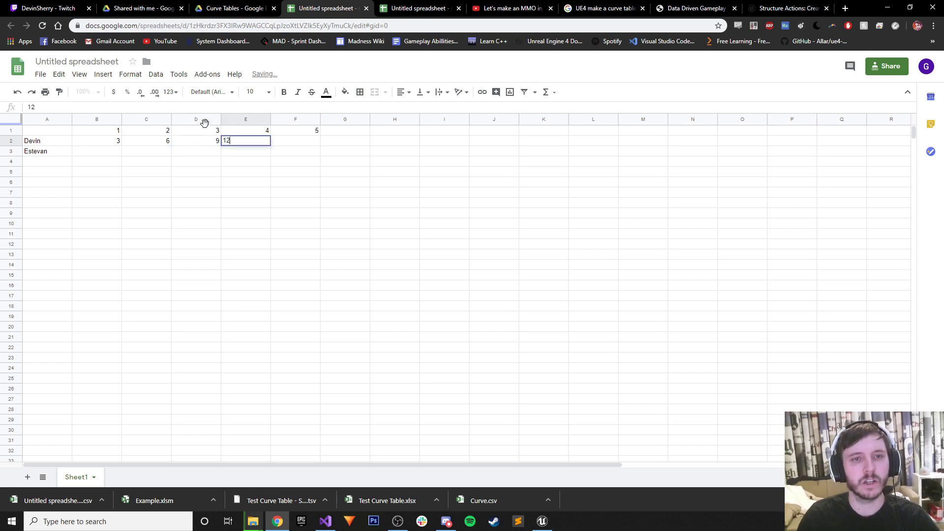
key("Tab")
type("15")
Fill B3:F3 with 4, 8, 12, 16, 20.
left_click(101, 156)
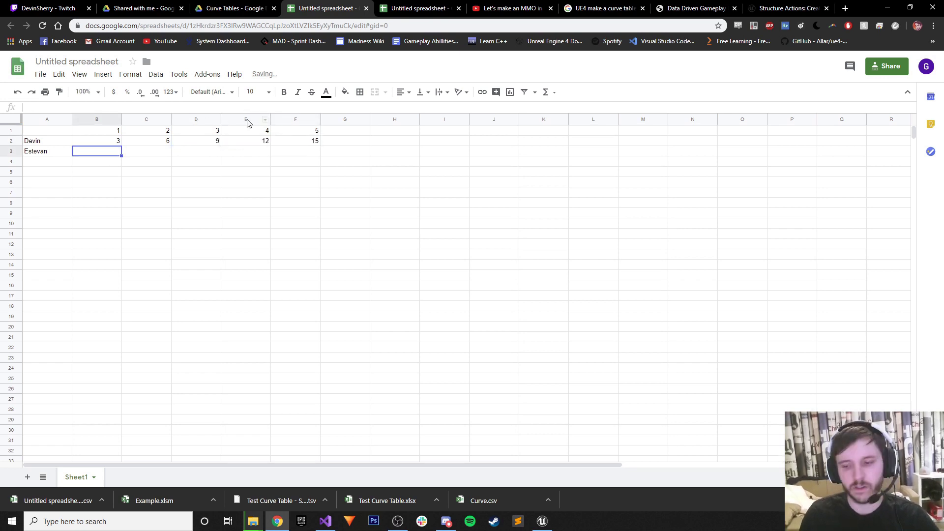
type("4")
key("Tab")
type("8")
key("Tab")
type("12")
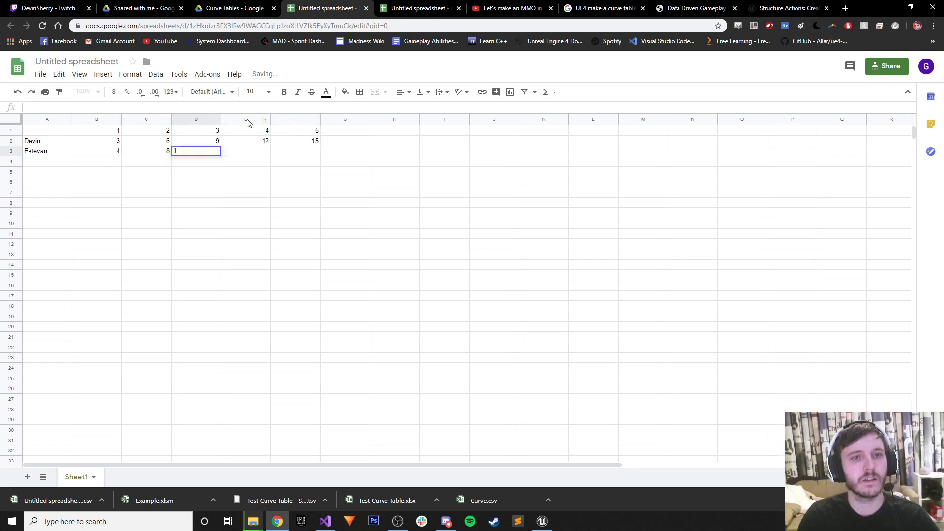
key("Tab")
type("16")
key("Tab")
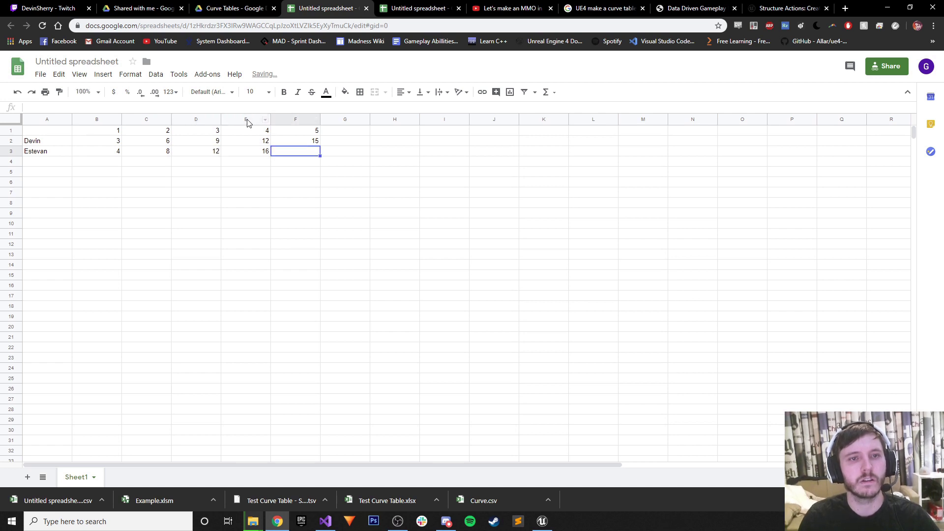
type("20")
left_click(376, 142)
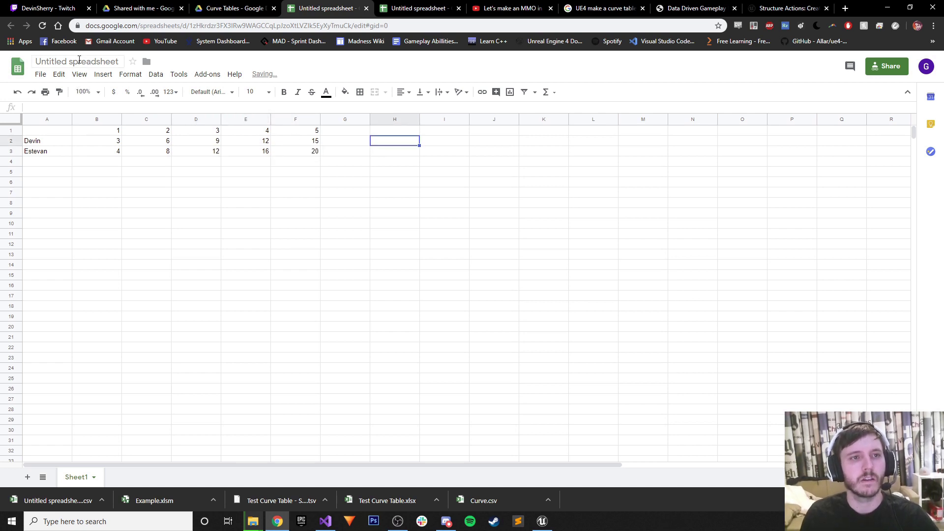
Rename the spreadsheet to 'Test'.
left_click(78, 60)
type("Test")
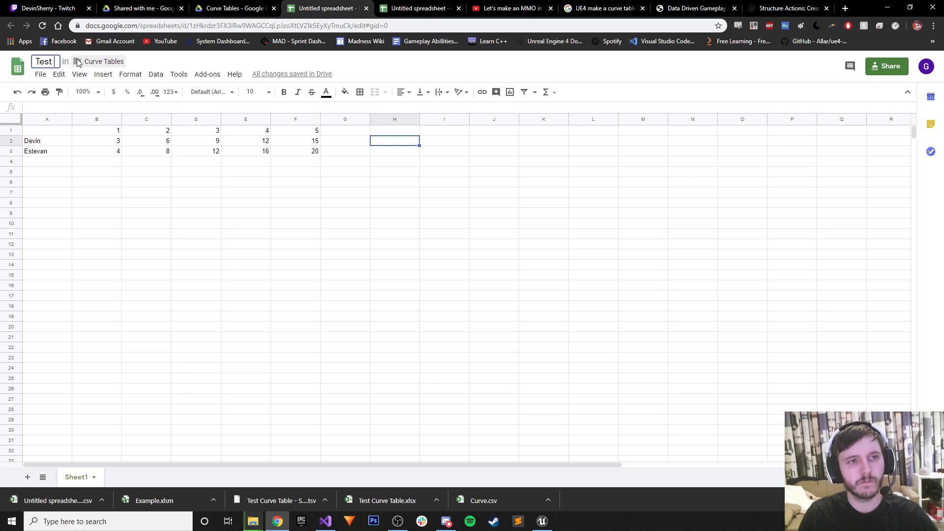
key("Return")
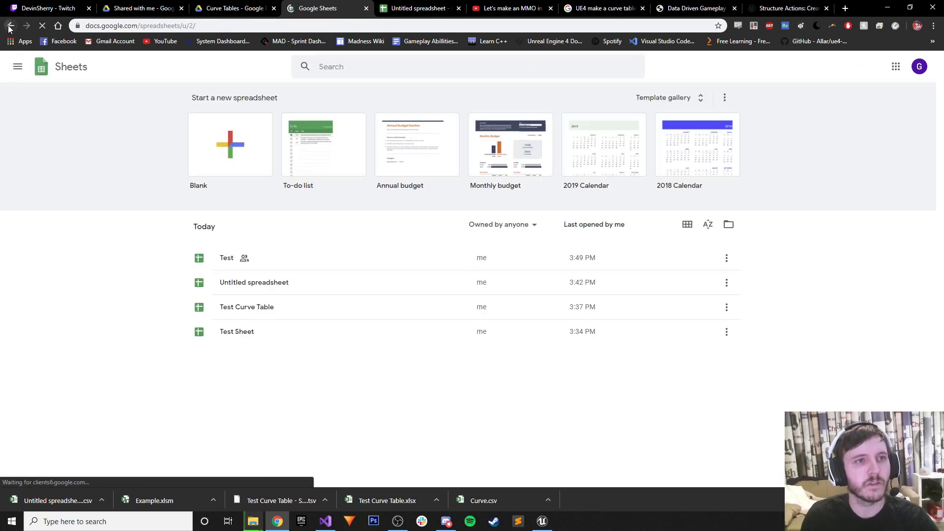
Save the Test sheet to the Desktop as Test - Sheet1.csv, then return to Unreal's Datatables folder.
key("alt+Left")
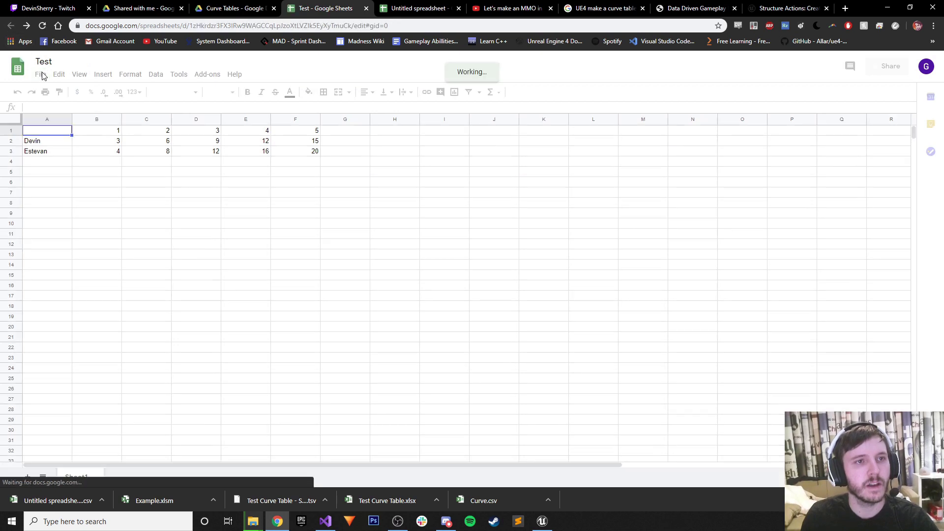
left_click(41, 74)
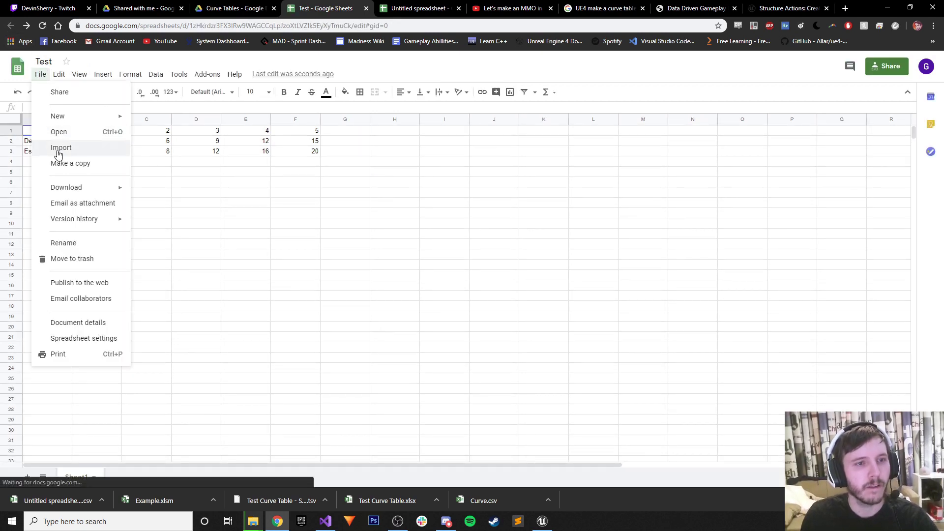
mouse_move(68, 189)
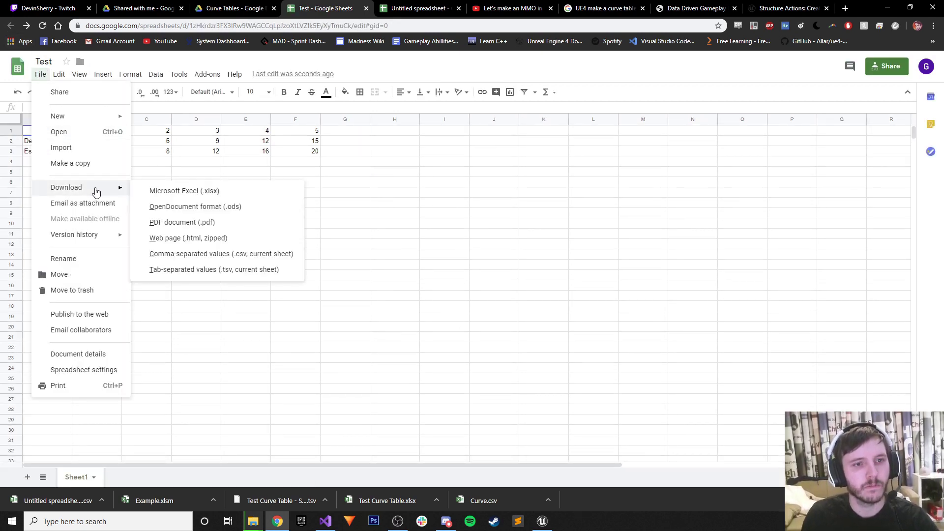
left_click(186, 254)
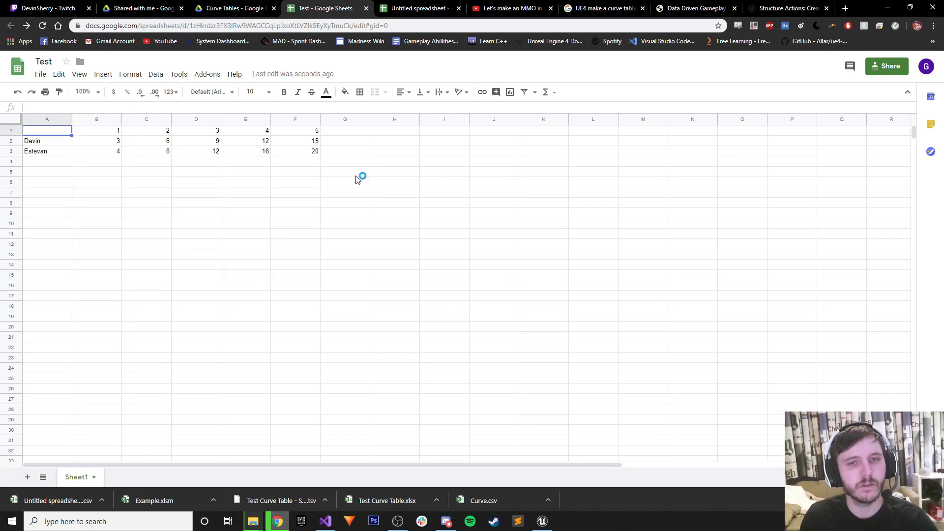
left_click(128, 129)
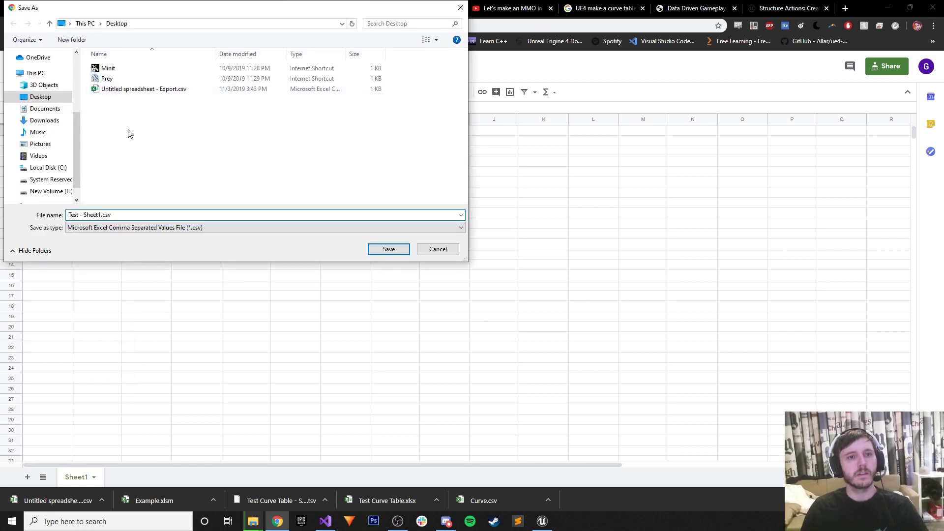
left_click(107, 214)
left_click(379, 249)
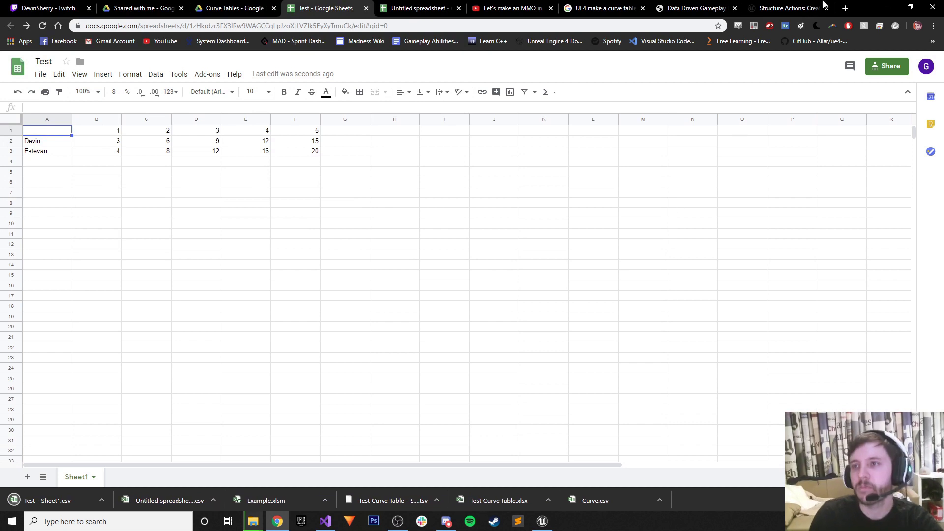
left_click(886, 8)
left_click(361, 62)
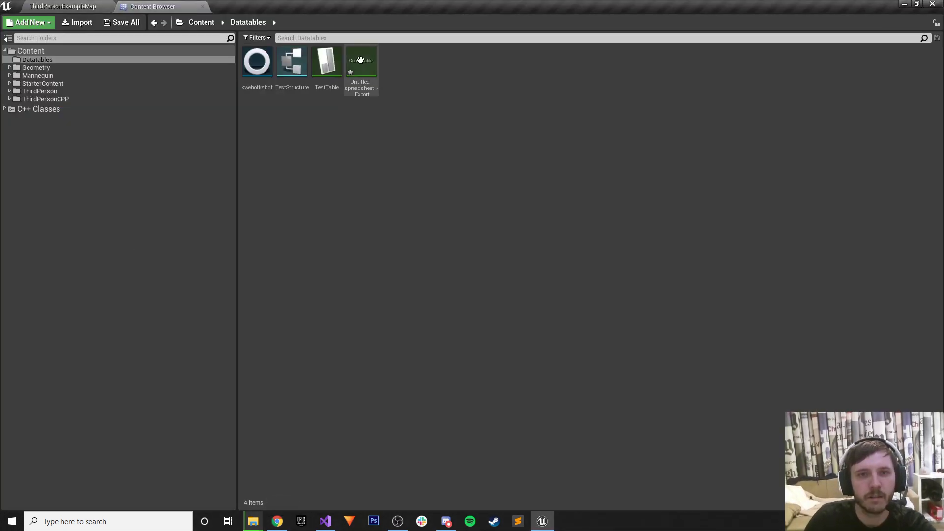
Clear the kwehofkshdf node's Curve Table and Entry11 row name, then compile and save.
key("Delete")
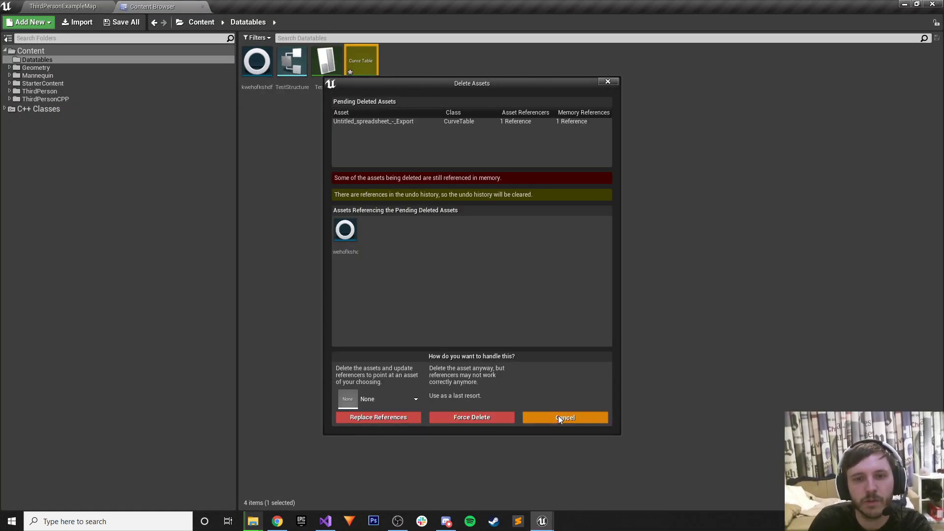
left_click(559, 416)
double_click(256, 62)
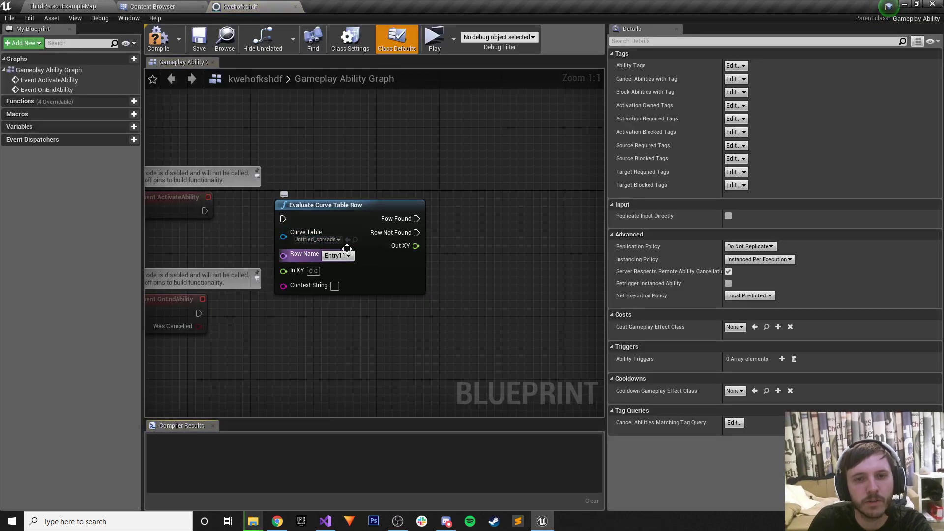
left_click(323, 239)
left_click(329, 260)
double_click(335, 255)
key("BackSpace")
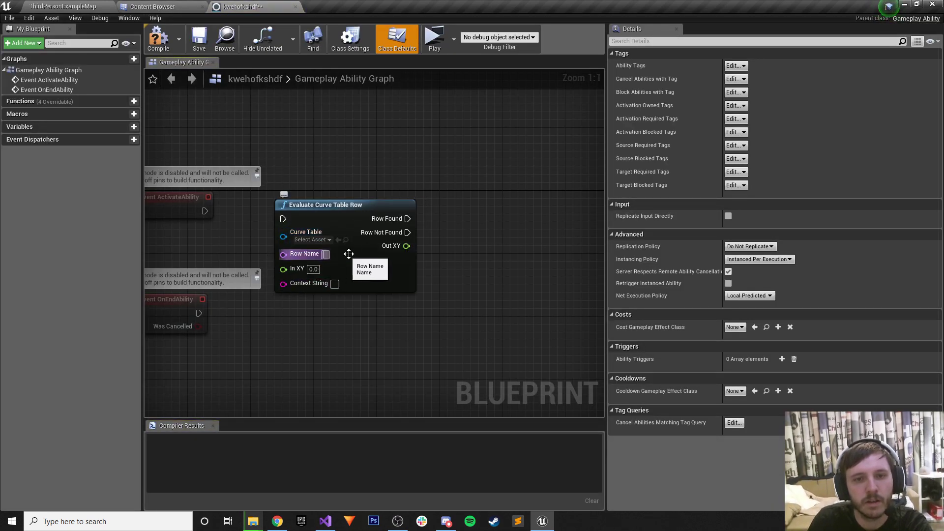
left_click(358, 309)
left_click(167, 50)
left_click(195, 45)
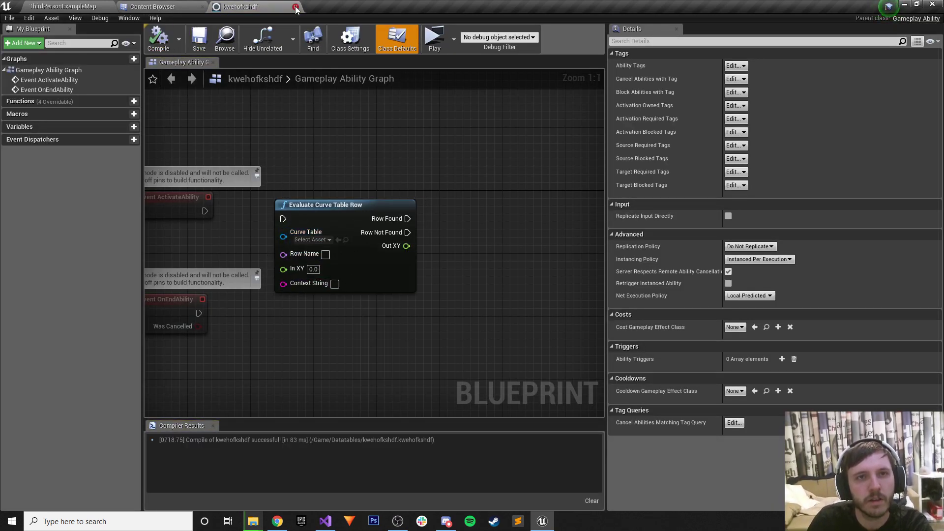
left_click(295, 7)
Delete the Untitled_spreadsheet_-_Export curve table from Datatables.
left_click(374, 104)
left_click(368, 81)
key("Delete")
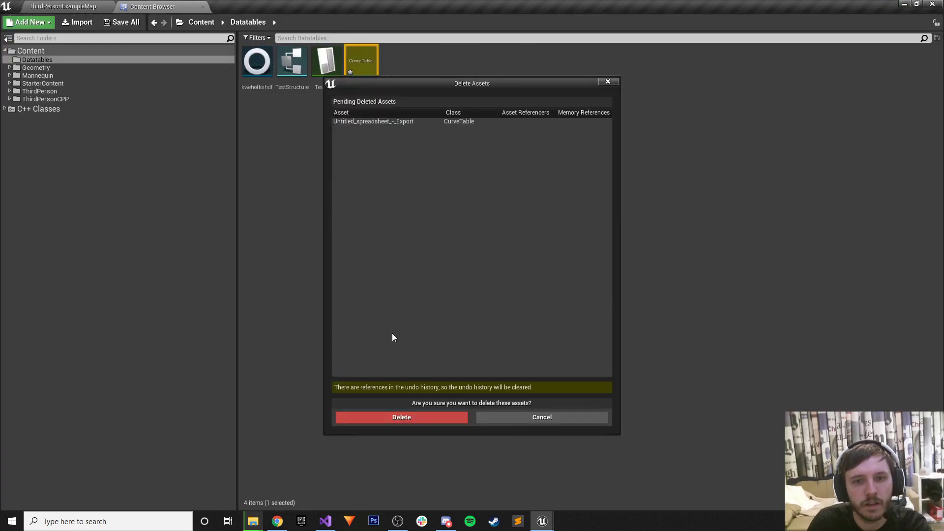
left_click(403, 418)
right_click(288, 112)
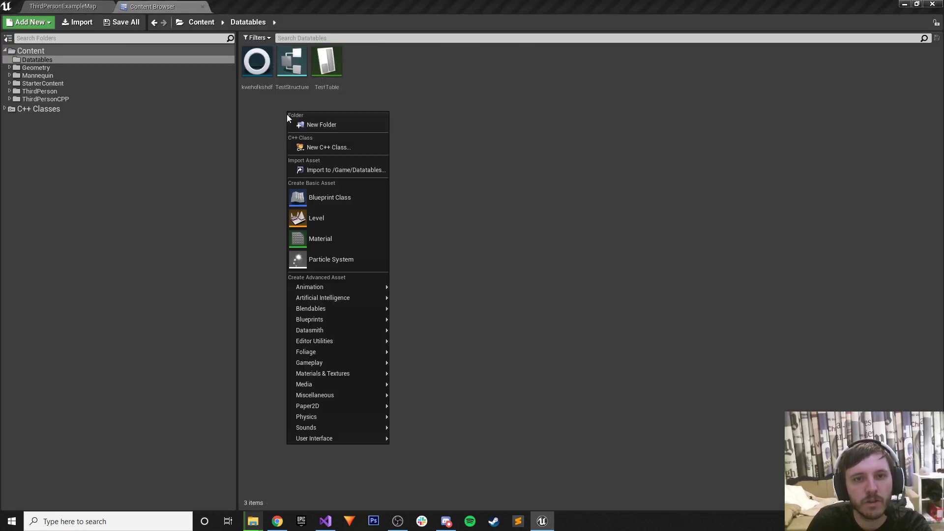
Import Test - Sheet1.csv from the desktop as a CurveTable with Constant interpolation, and open the new asset.
left_click(328, 169)
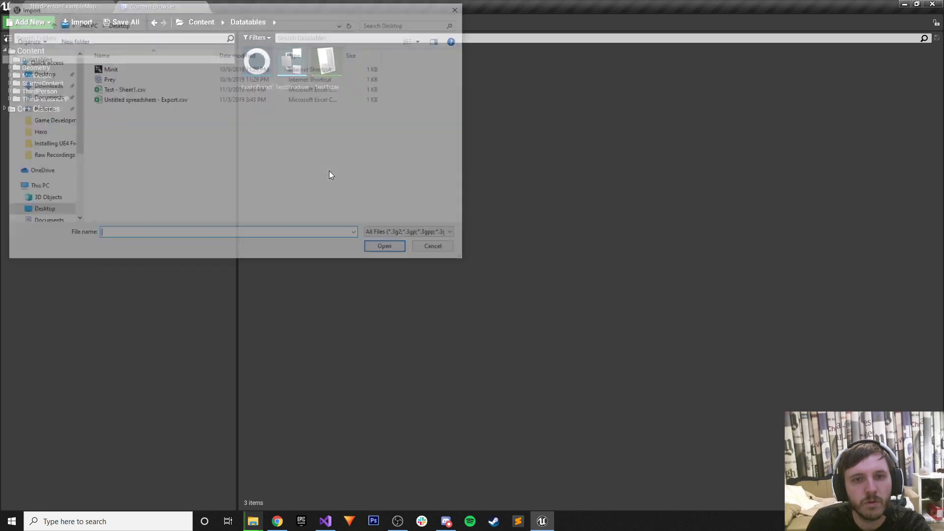
left_click(142, 99)
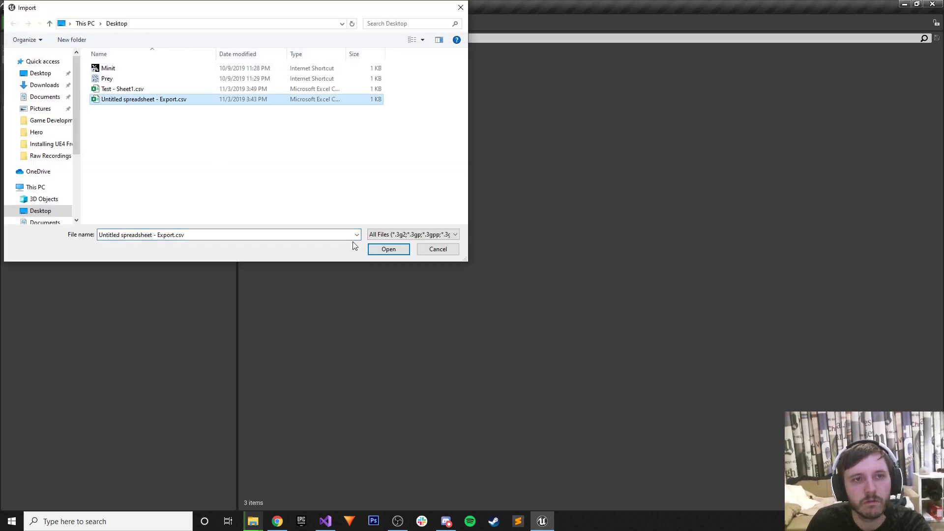
left_click(133, 89)
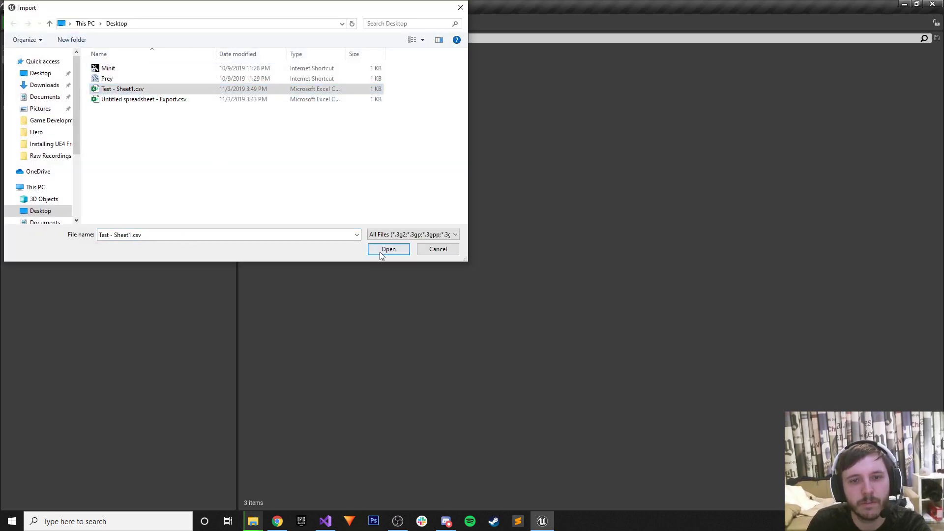
left_click(386, 249)
left_click(411, 235)
left_click(390, 251)
left_click(393, 255)
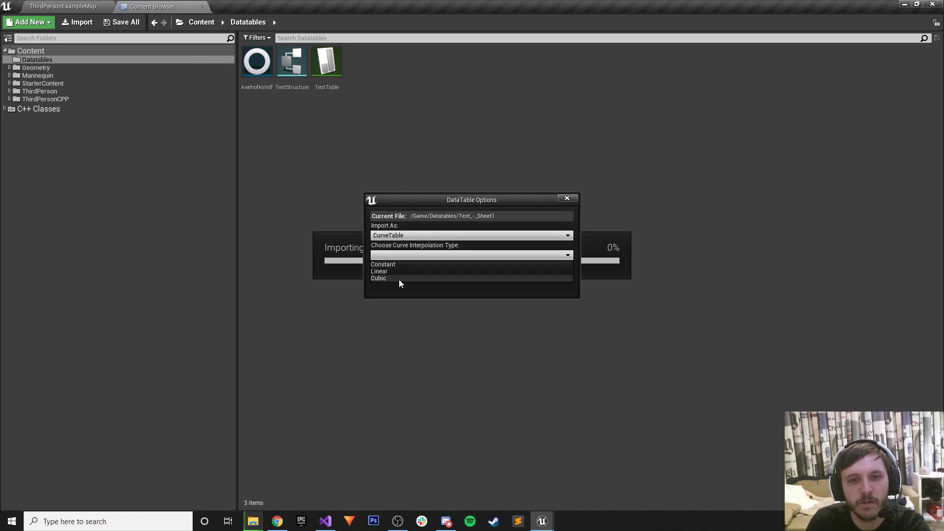
left_click(391, 264)
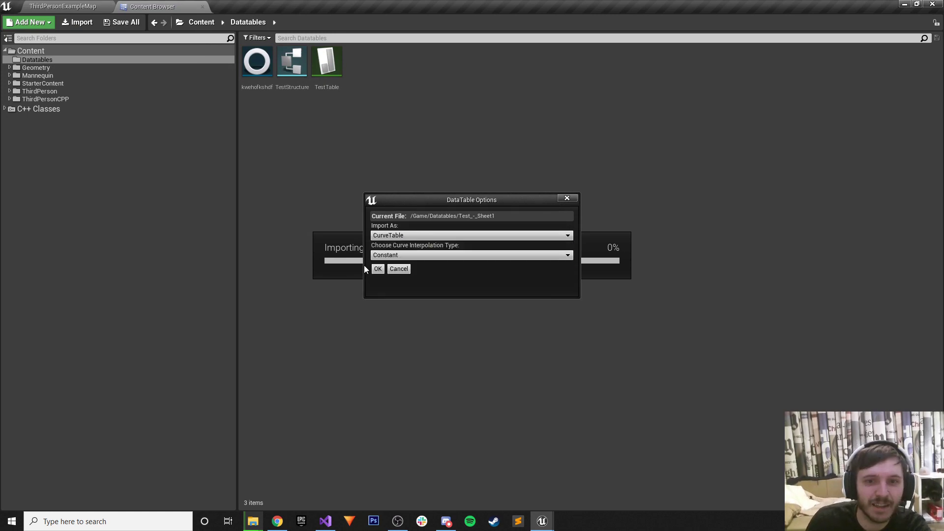
left_click(380, 269)
double_click(349, 65)
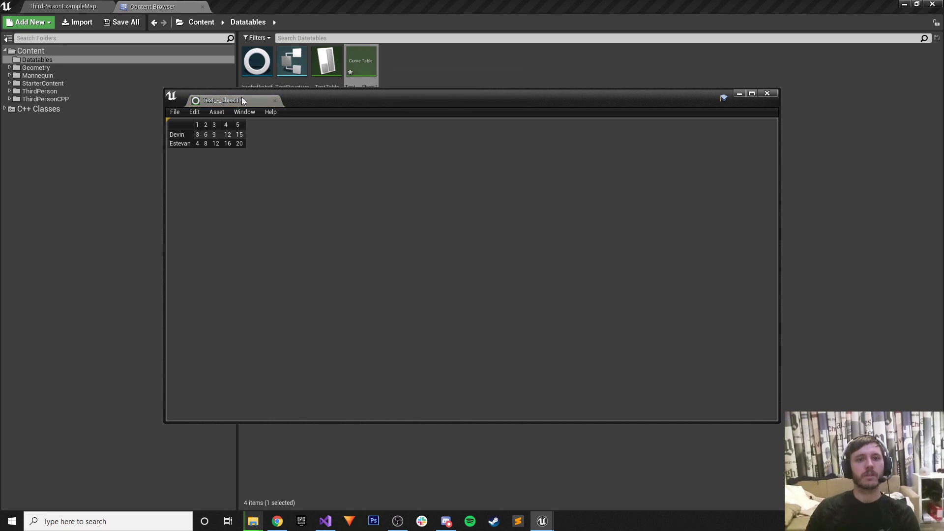
Close the curve table editor and save the Test_-_Sheet1 curve table.
right_click(367, 57)
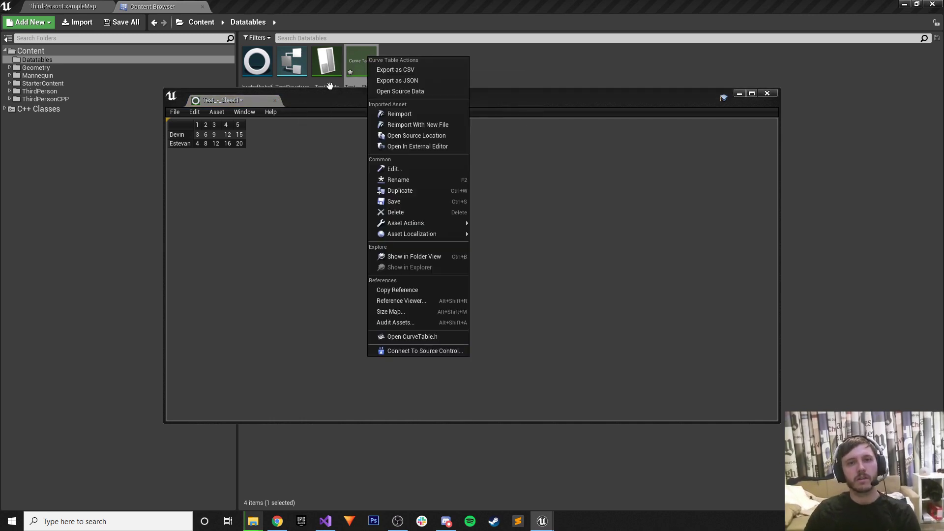
left_click(274, 101)
left_click(274, 101)
right_click(364, 63)
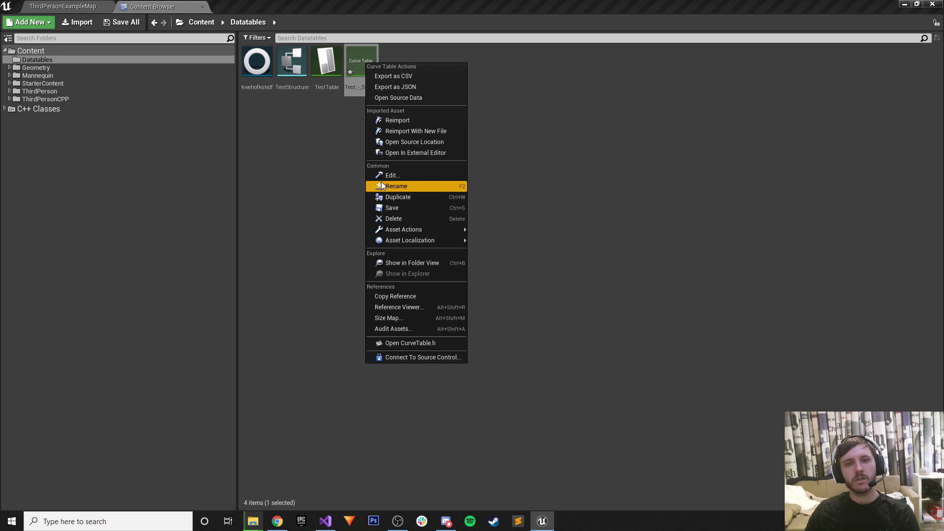
left_click(391, 208)
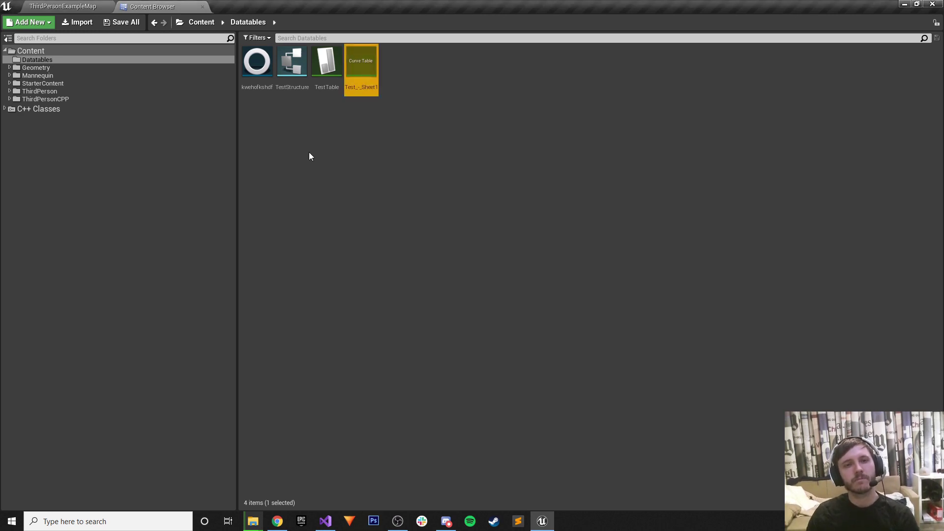
Compile and save the kwehofkshdf ability blueprint, then delete it from Datatables.
left_click(261, 68)
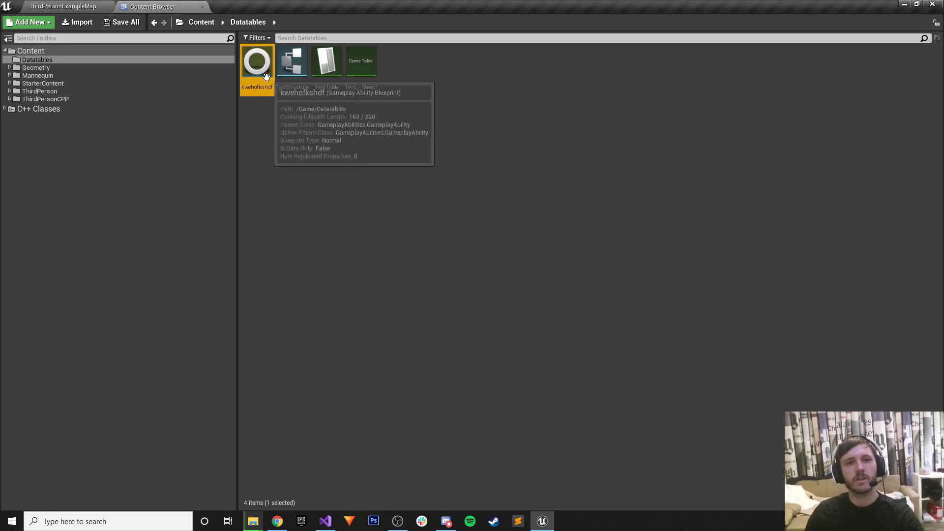
double_click(266, 77)
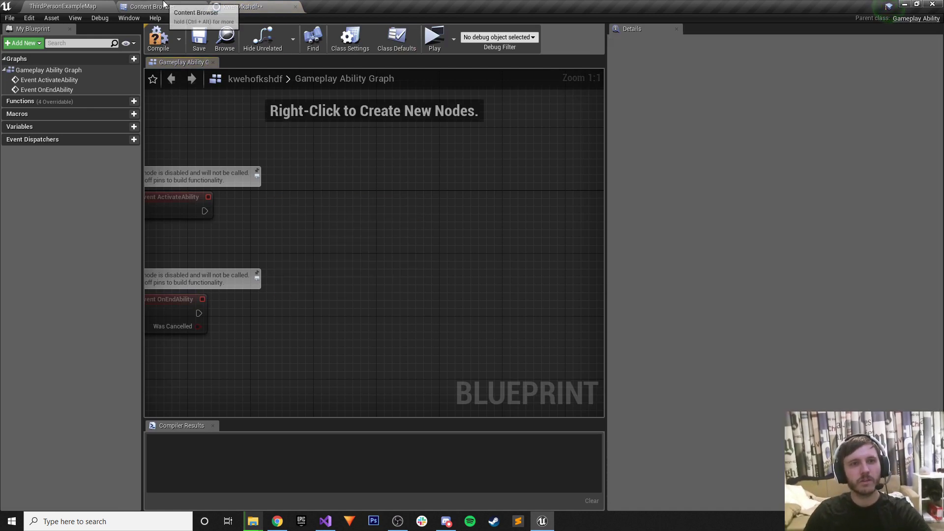
left_click(157, 37)
left_click(199, 38)
left_click(295, 6)
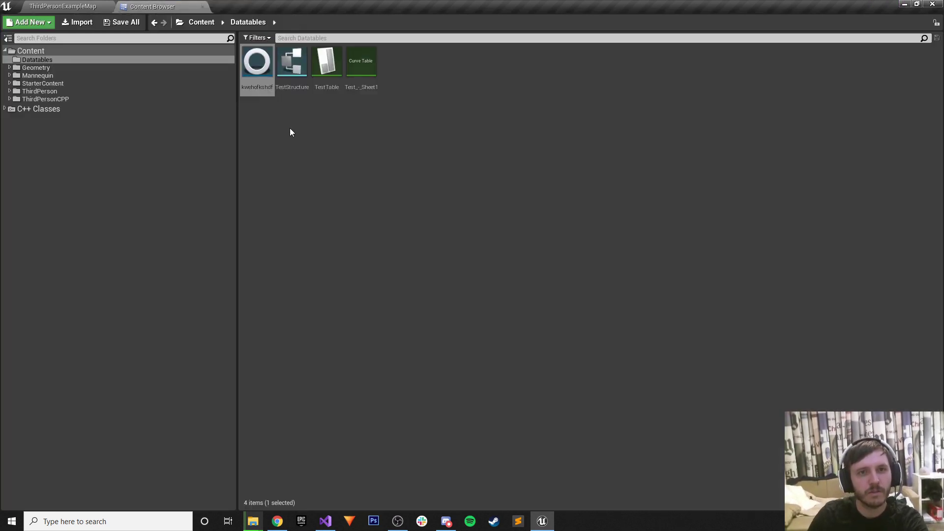
key("Delete")
left_click(411, 417)
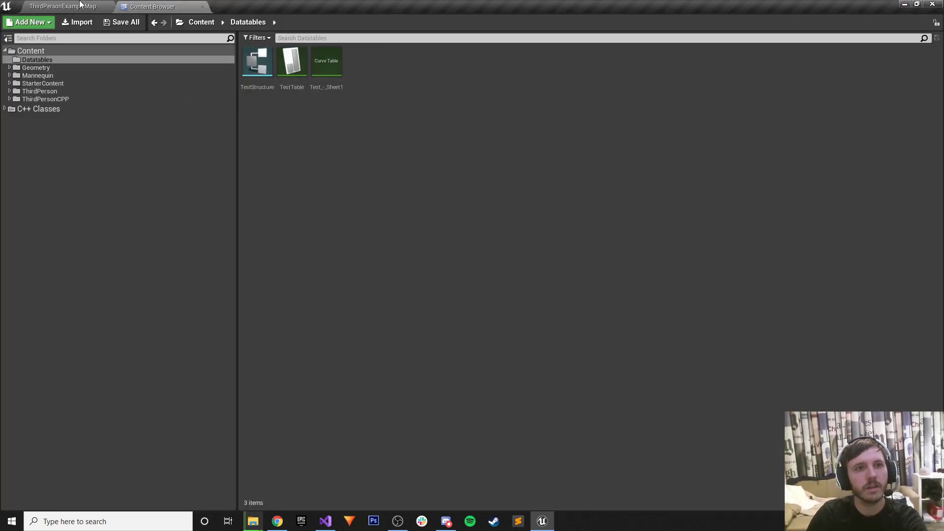
Open the ThirdPersonExampleMap level blueprint and paste in the Evaluate Curve Table Row node.
left_click(80, 5)
left_click(10, 18)
mouse_move(81, 18)
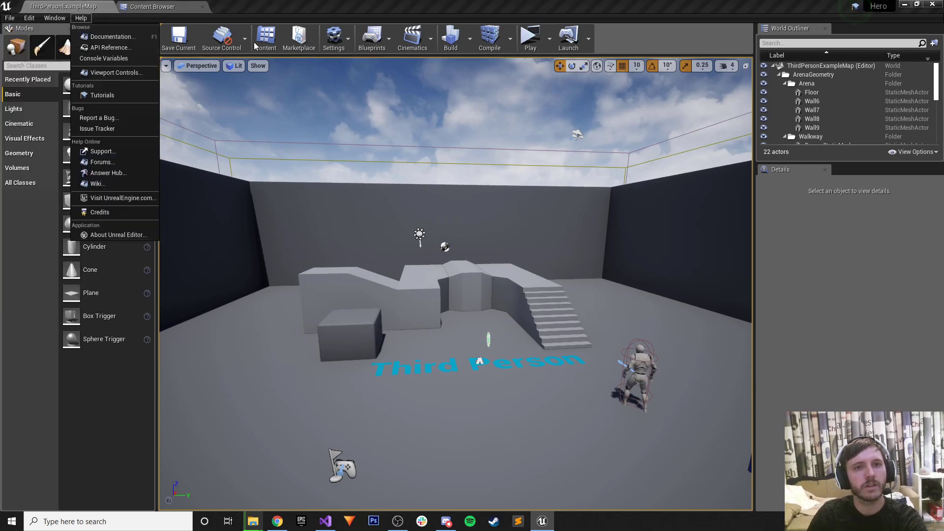
left_click(372, 38)
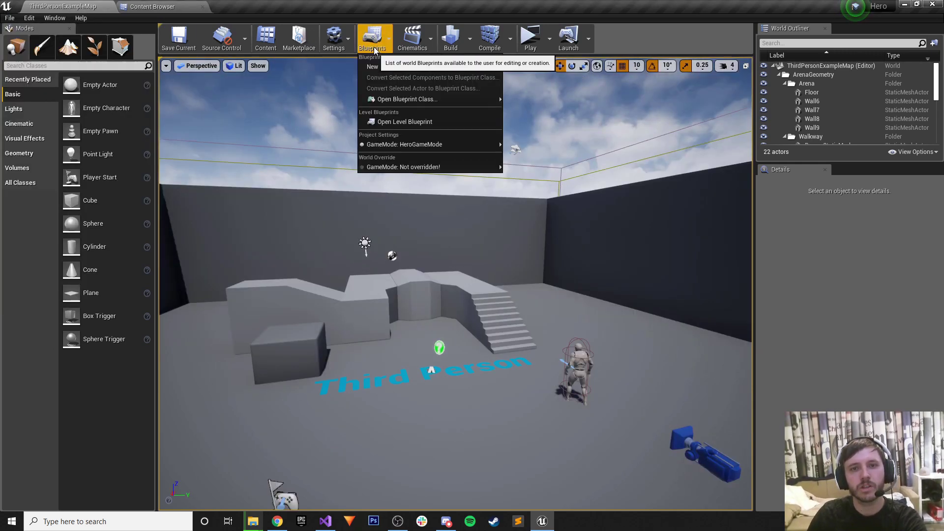
left_click(397, 122)
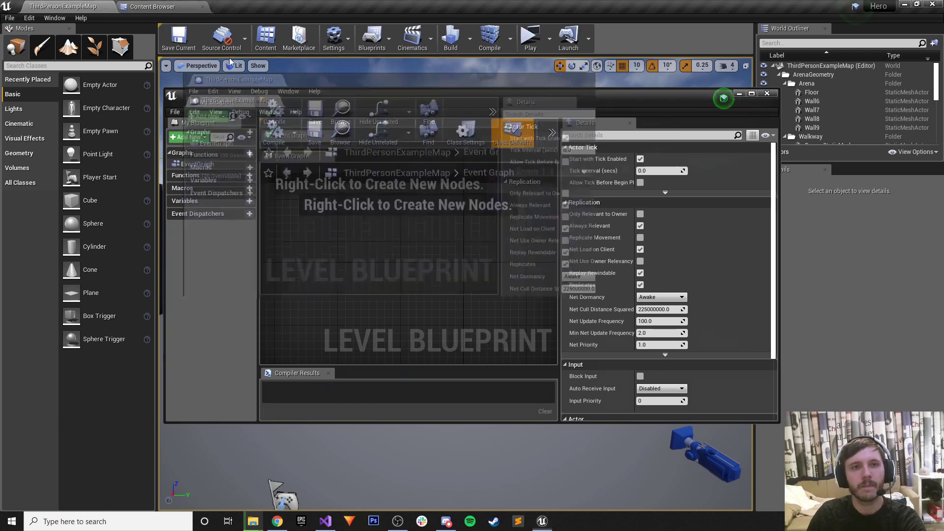
key("ctrl+v")
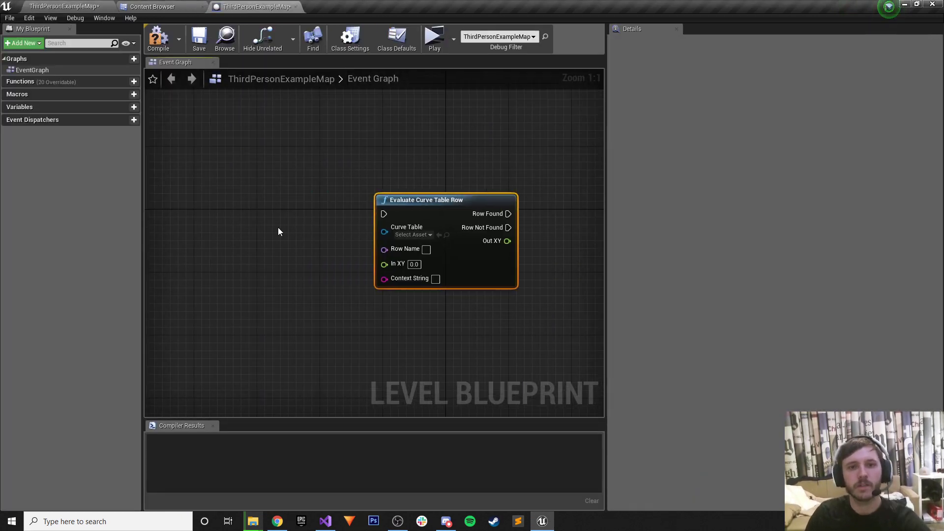
Add an Event BeginPlay node and wire it into Evaluate Curve Table Row.
right_click(267, 226)
type("event be")
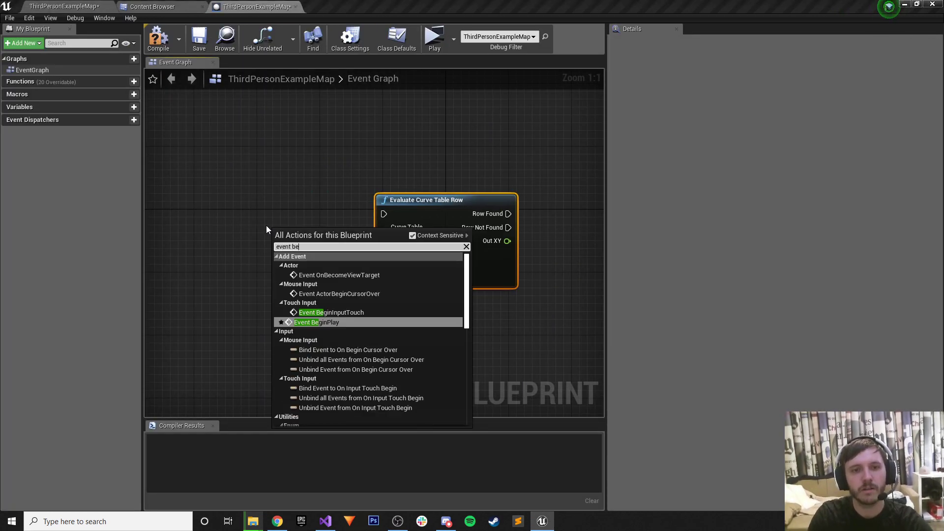
type("gin")
key("Return")
left_click_drag(339, 245, 385, 214)
key("q")
Set the node's curve table to Test_-_Sheet1 and its row name to Devin.
left_click(416, 235)
left_click(433, 251)
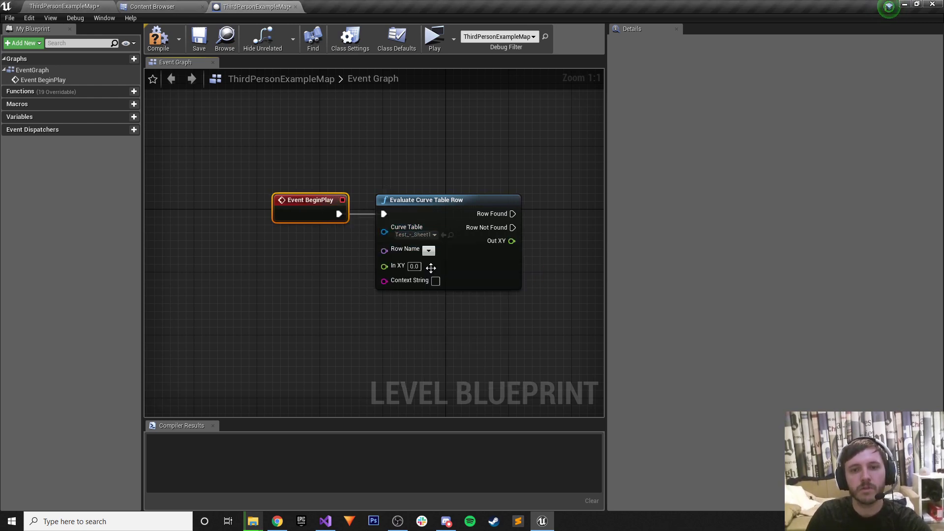
left_click(428, 251)
left_click(435, 260)
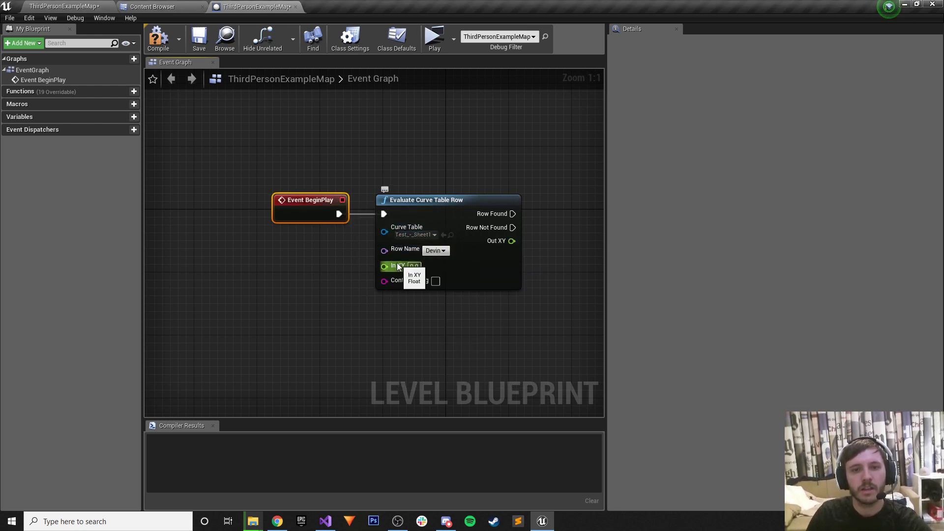
right_click(394, 268)
key("Escape")
left_click(414, 266)
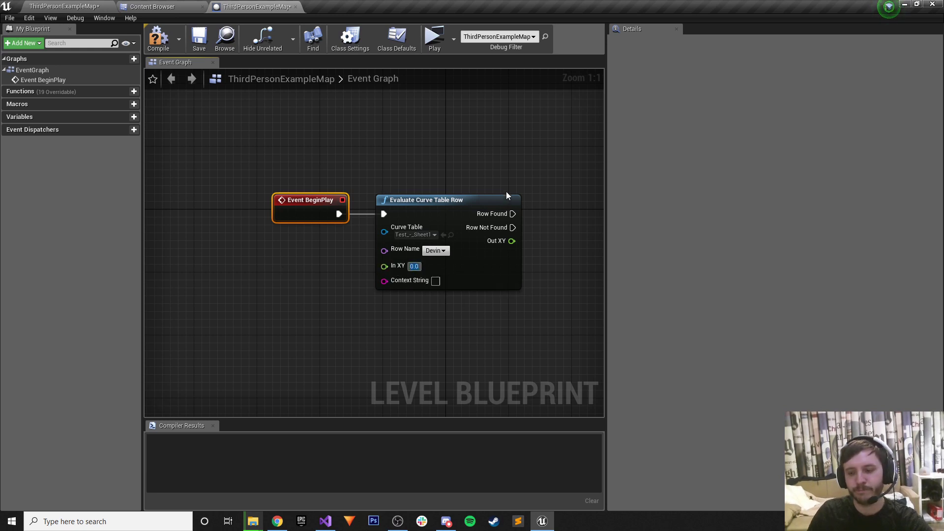
Add a Print String after Row Found, fed by Out XY into In String.
left_click_drag(507, 192, 293, 224)
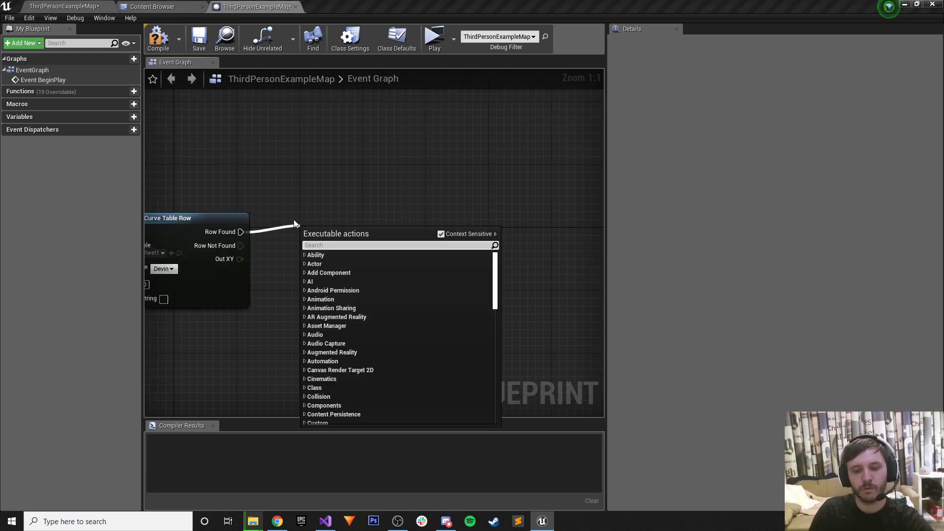
type("print string")
key("Return")
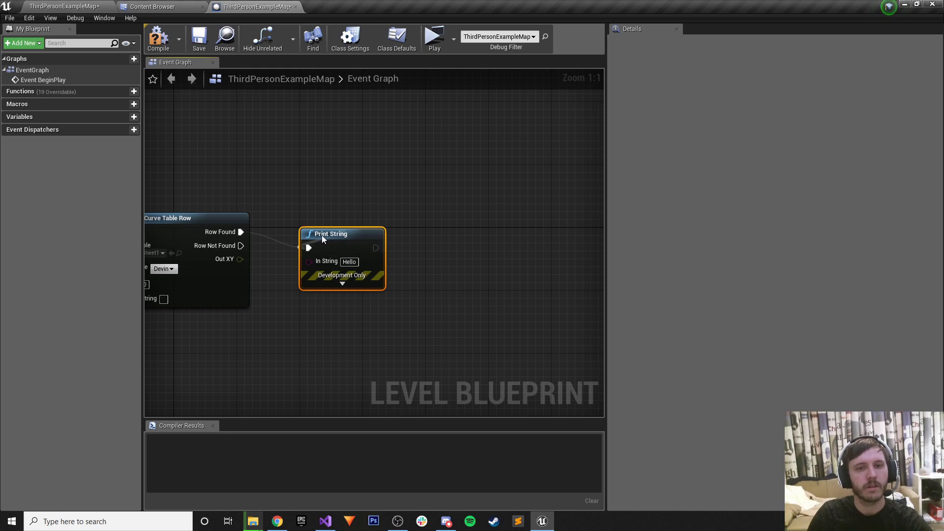
left_click_drag(309, 261, 239, 259)
left_click_drag(199, 233, 460, 237)
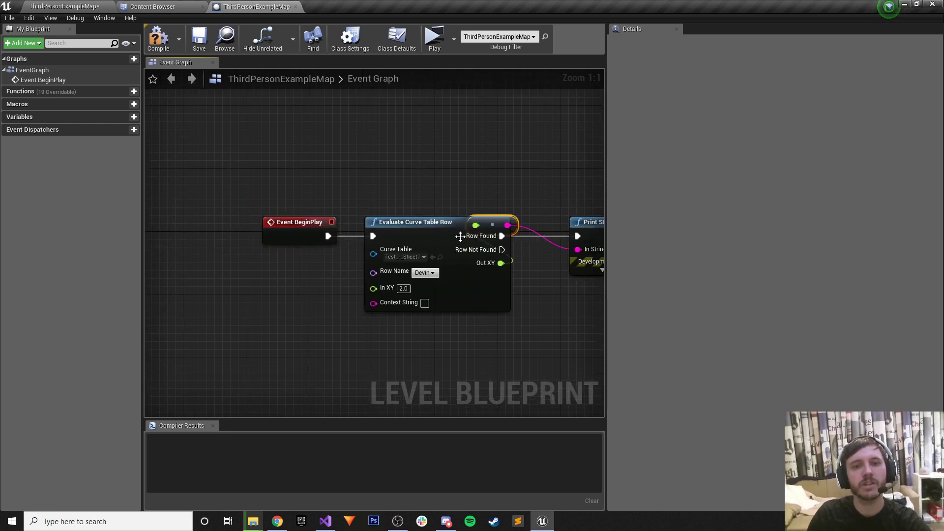
Compile and save the level blueprint, then select Test_-_Sheet1 in the content browser.
left_click(199, 38)
left_click(166, 49)
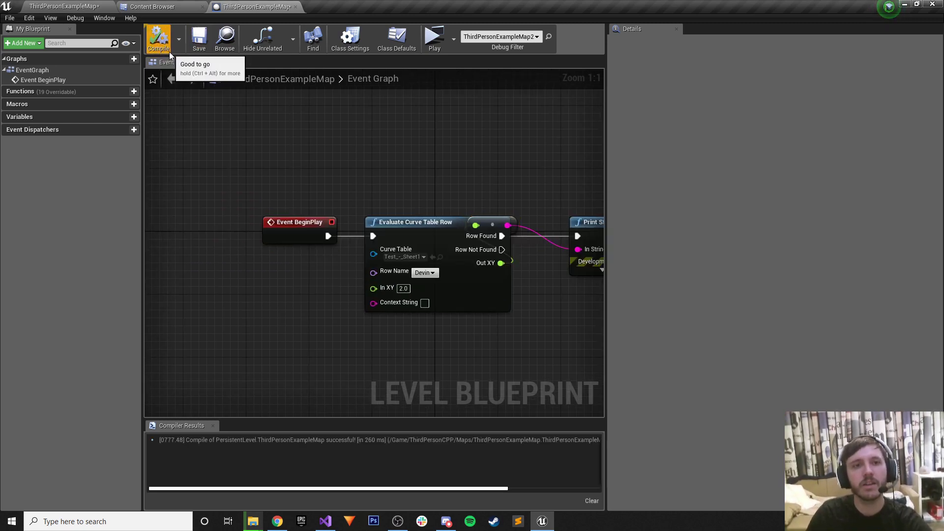
left_click(199, 39)
left_click(153, 6)
left_click(323, 56)
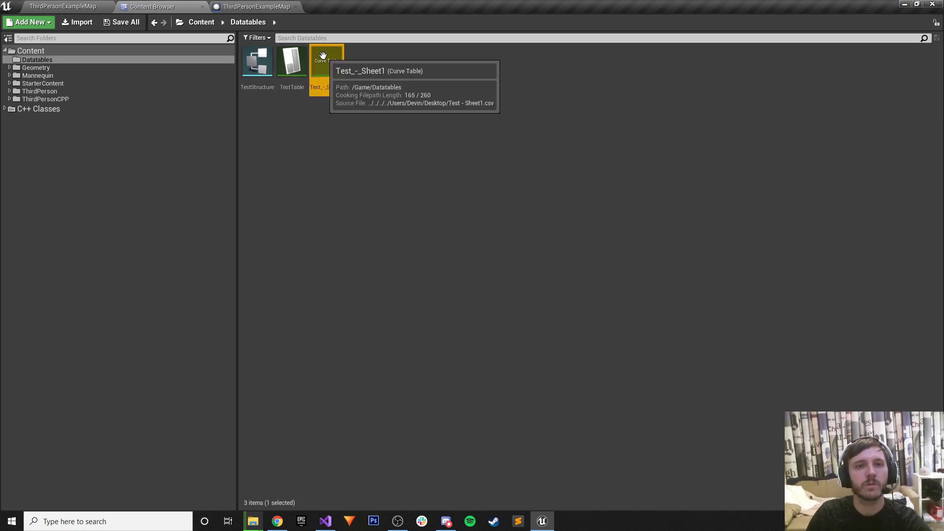
Open the Test_-_Sheet1 curve table, then play-test the level and stop the preview.
double_click(323, 55)
left_click(63, 7)
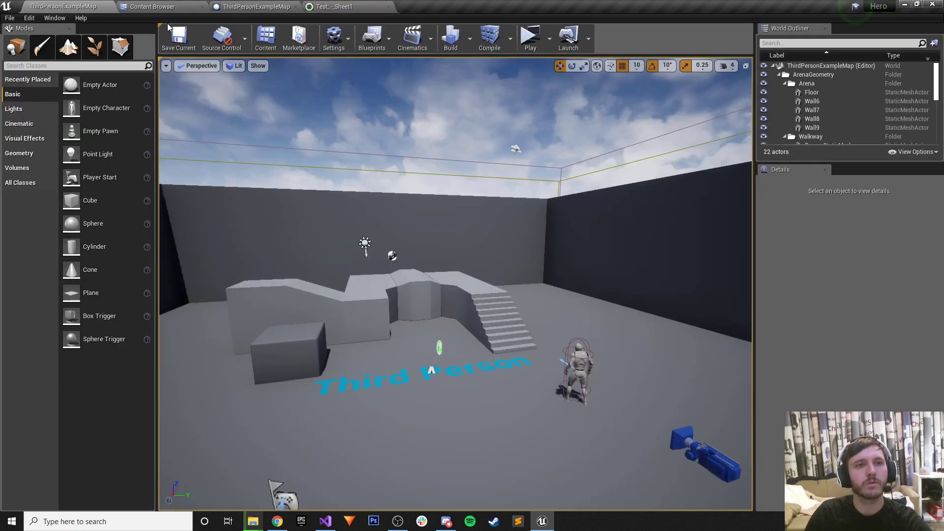
left_click(530, 37)
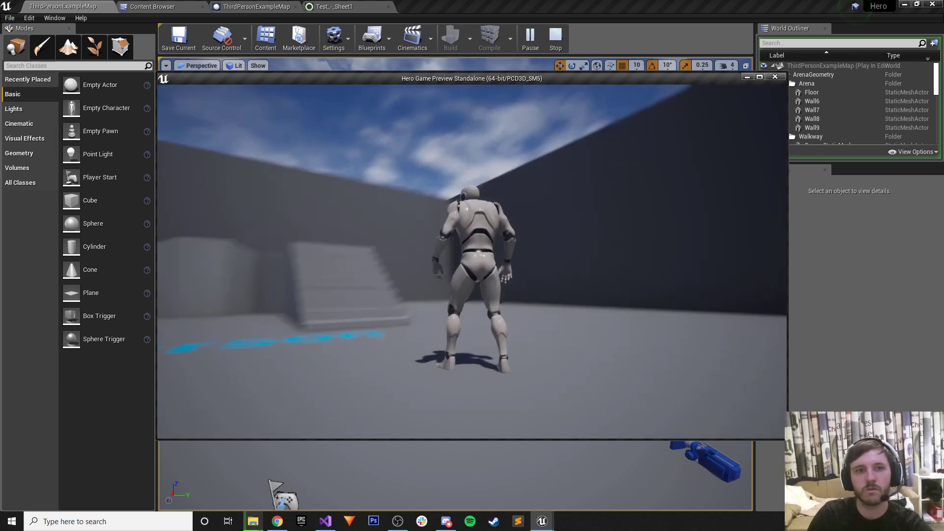
key("Escape")
Close the curve table and level blueprint editor tabs.
left_click(364, 6)
left_click(388, 6)
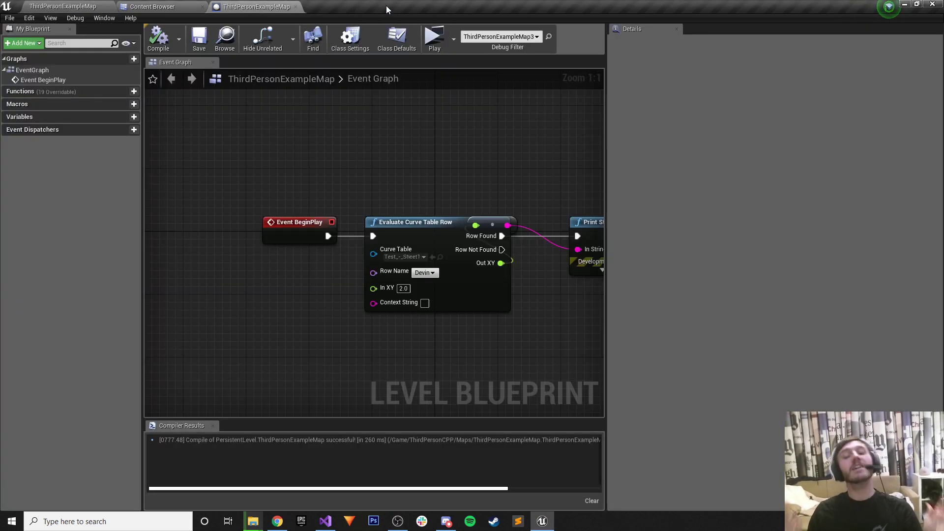
left_click(296, 6)
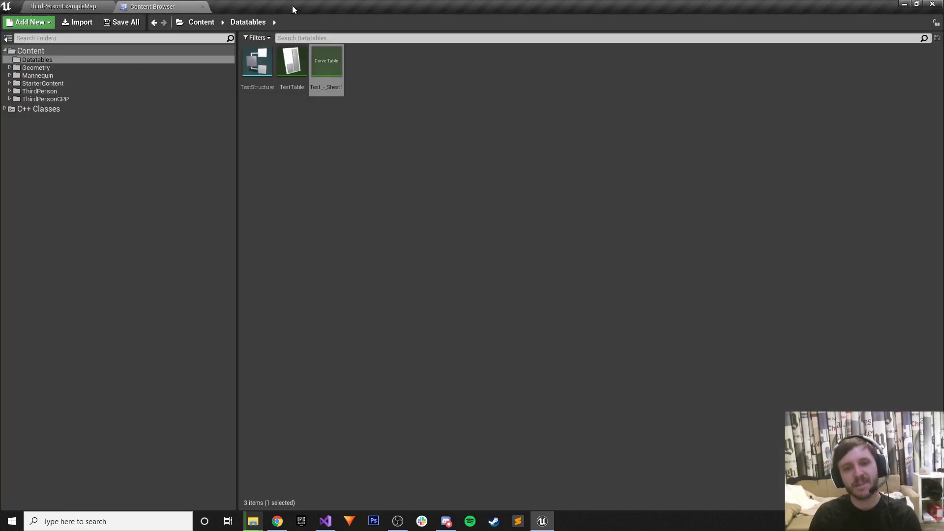
Try deleting the Test_-_Sheet1 curve table, cancelling because it is still referenced.
left_click(391, 171)
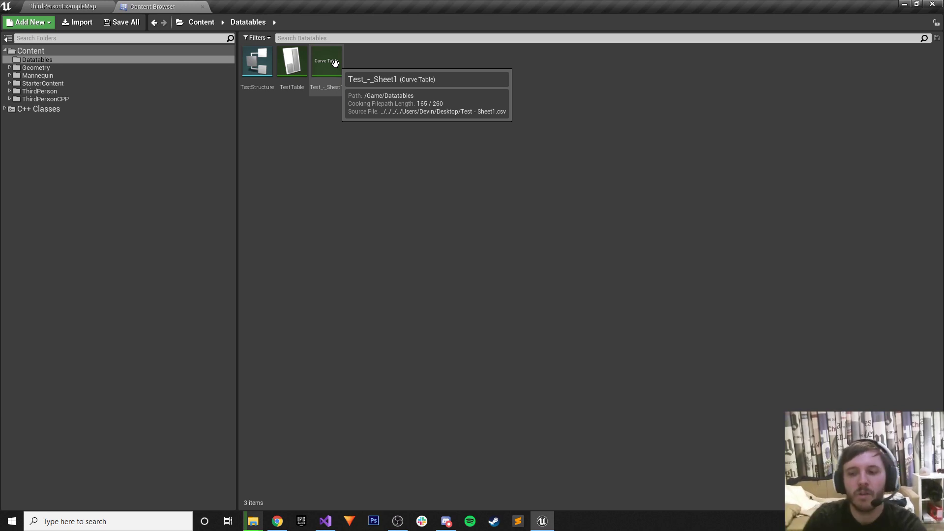
left_click(335, 63)
key("Delete")
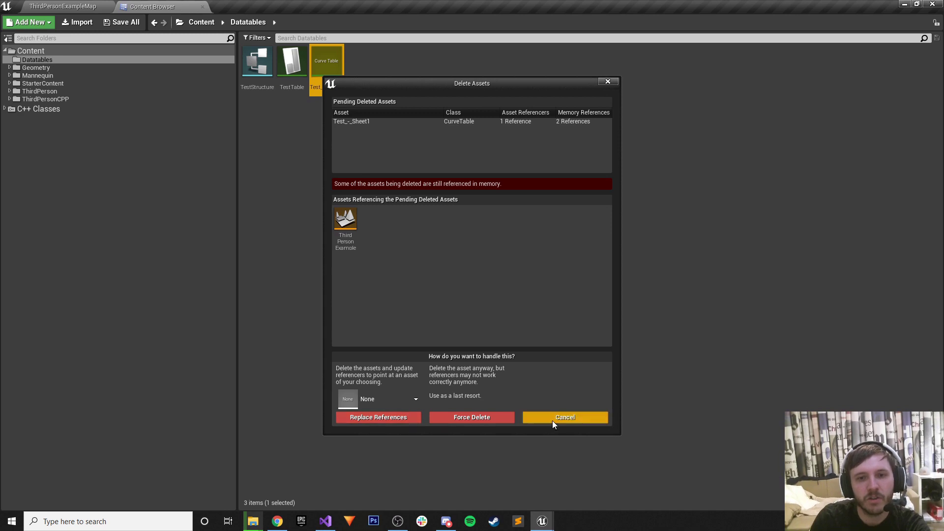
left_click(553, 421)
In the level blueprint, delete the BeginPlay and Evaluate Curve Table Row nodes and recompile.
left_click(63, 6)
left_click(373, 42)
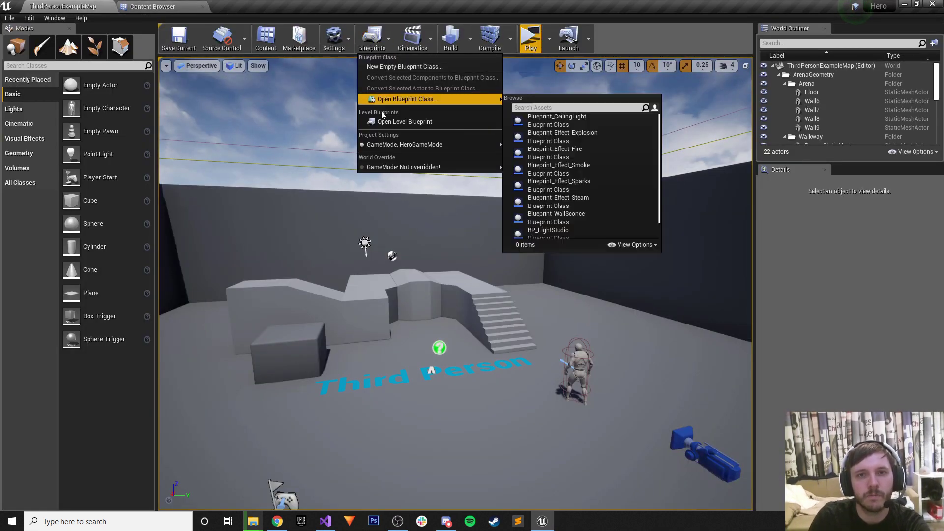
left_click(386, 122)
left_click_drag(255, 164, 526, 317)
key("Delete")
left_click(158, 40)
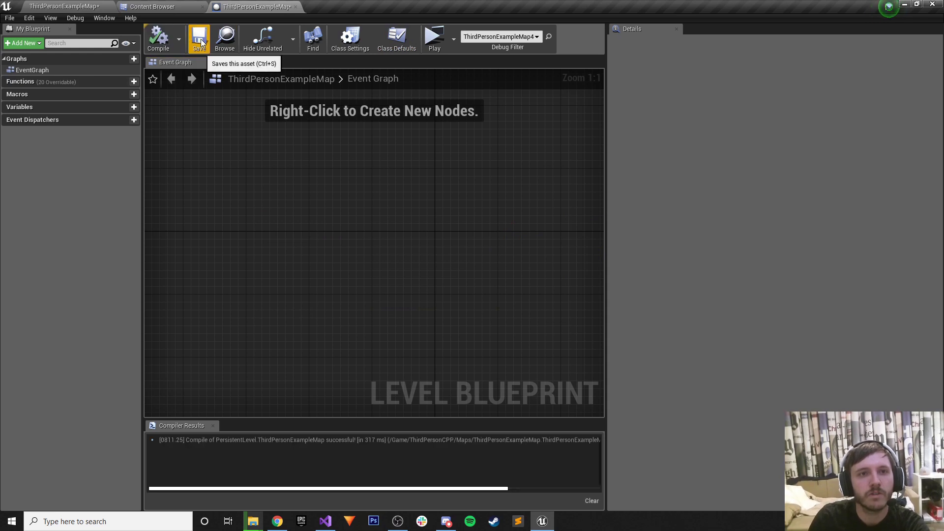
Save and close the level blueprint, then delete the Test_-_Sheet1 curve table.
left_click(201, 42)
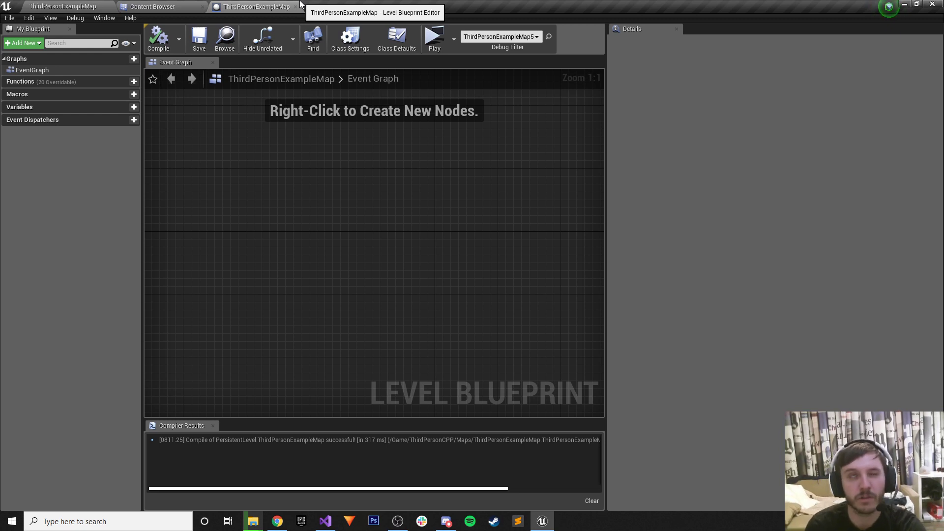
left_click(296, 6)
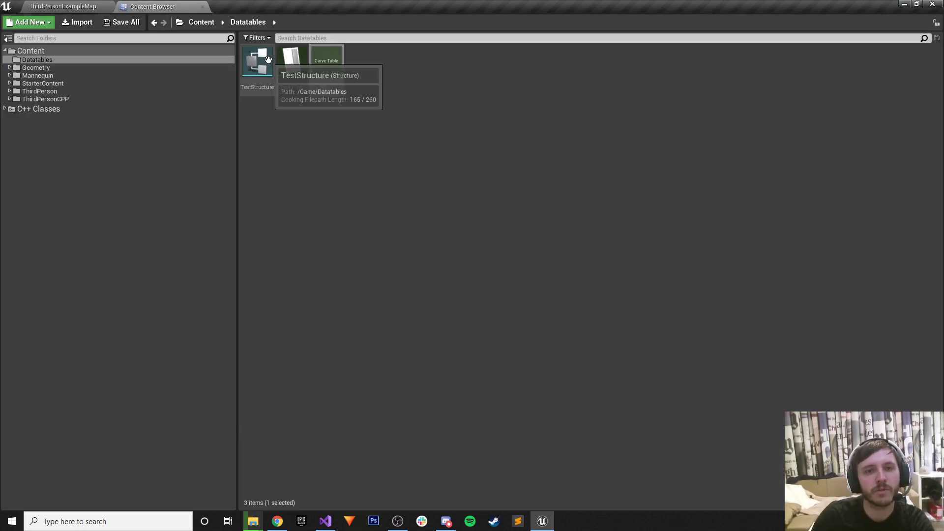
key("Delete")
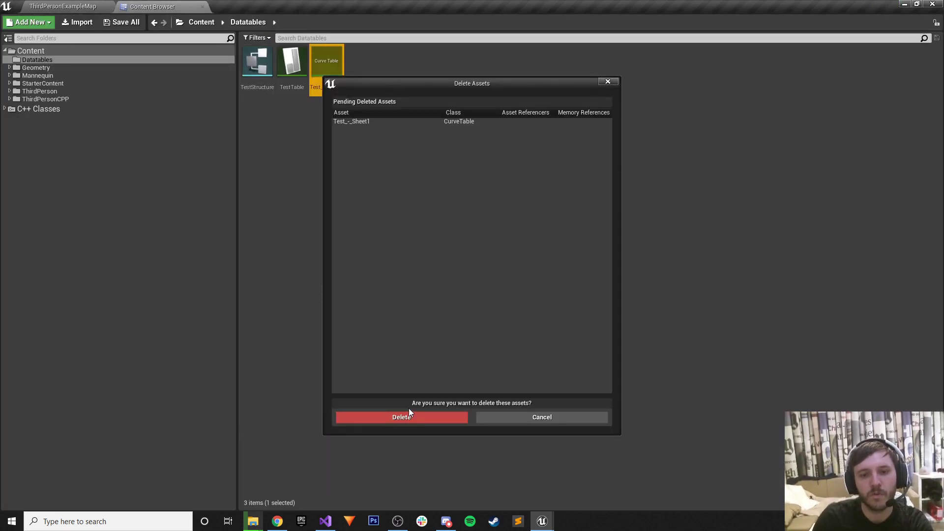
left_click(408, 416)
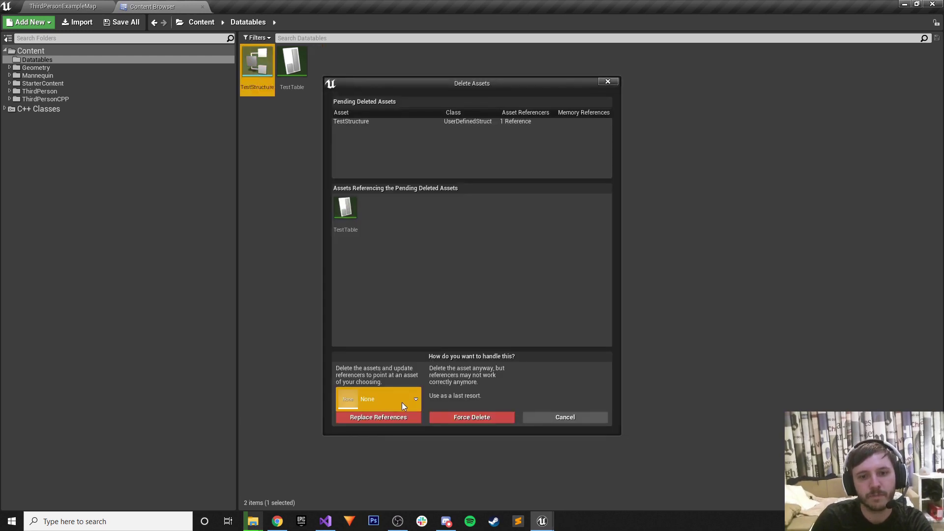
left_click(573, 415)
Delete TestTable, TestStructure and then the empty Datatables folder.
left_click(291, 62)
key("Delete")
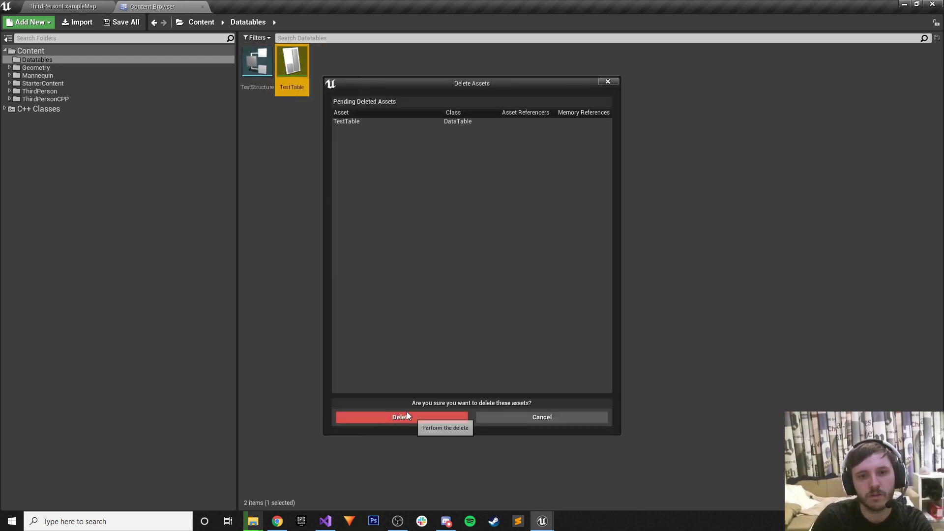
left_click(394, 416)
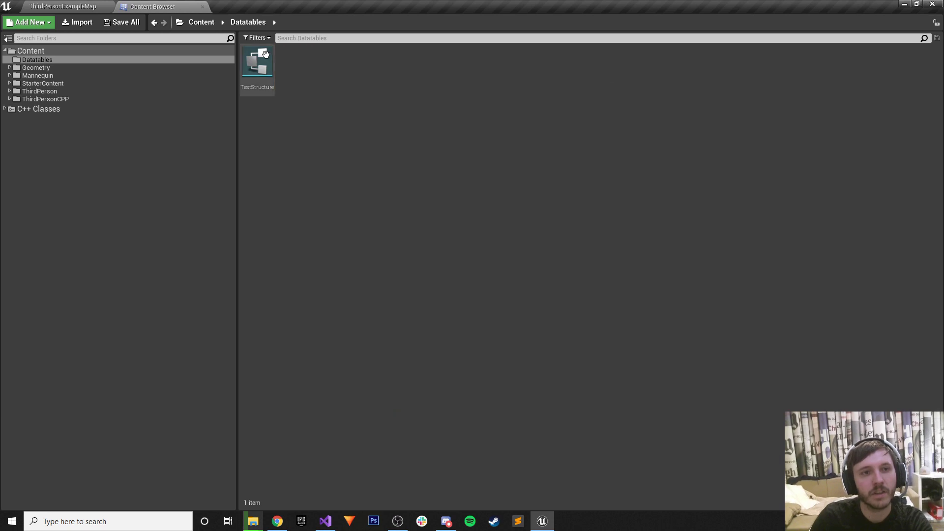
left_click(257, 61)
key("Delete")
left_click(393, 417)
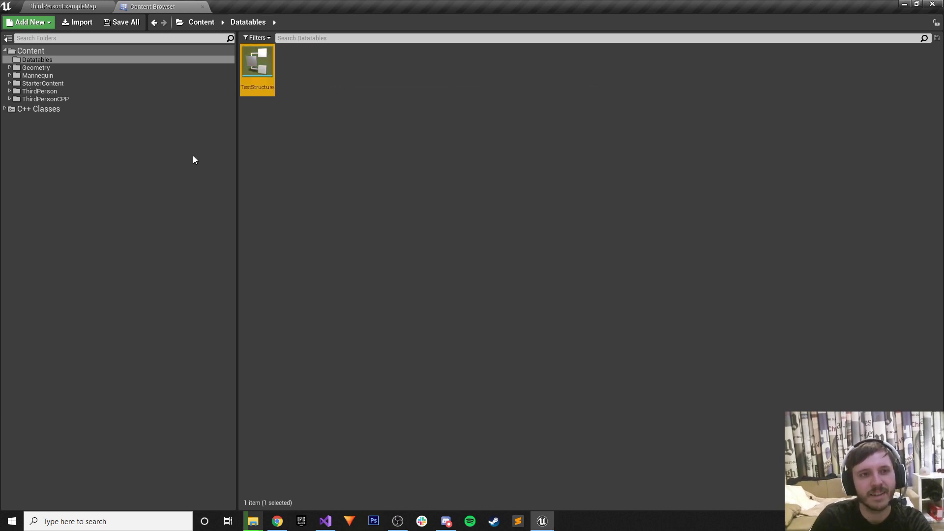
left_click(51, 60)
key("Delete")
left_click(87, 79)
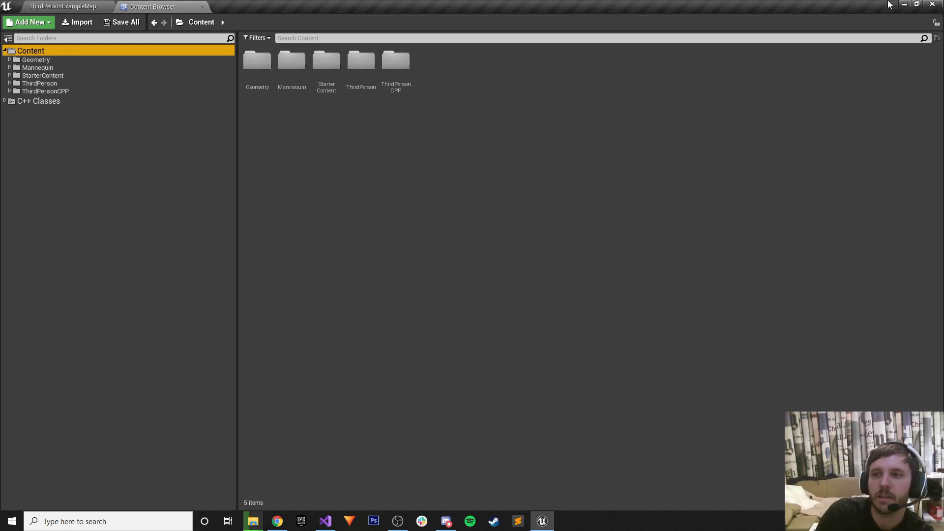
Minimize the Unreal Editor window to reveal the Test spreadsheet in Chrome.
left_click(904, 4)
Look over the Twitch stream tab in Chrome, then bring up the Hero solution in Visual Studio.
left_click(277, 521)
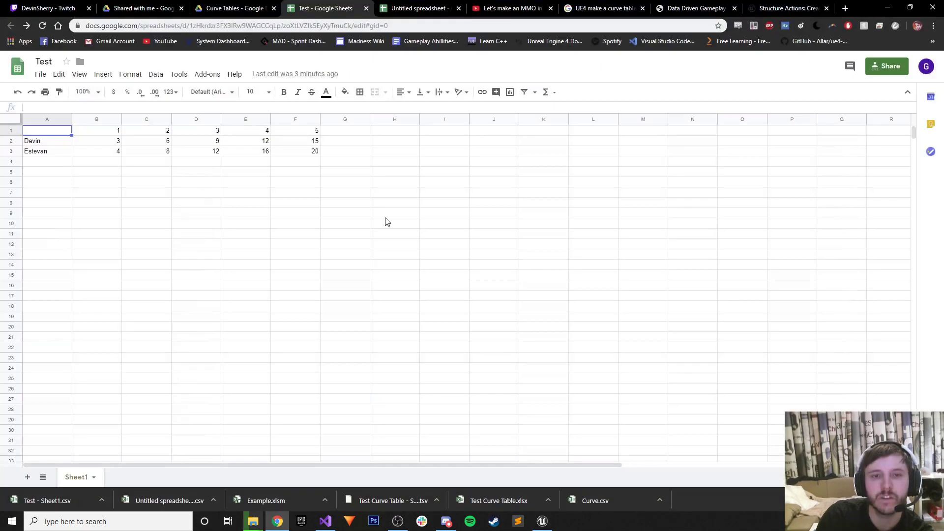
left_click(38, 8)
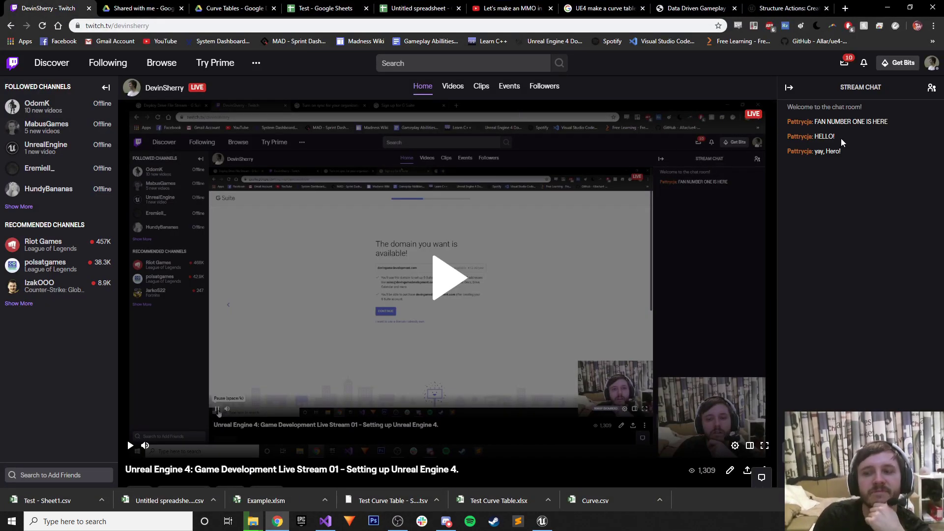
scroll(731, 247, "down", 1)
scroll(731, 247, "down", 3)
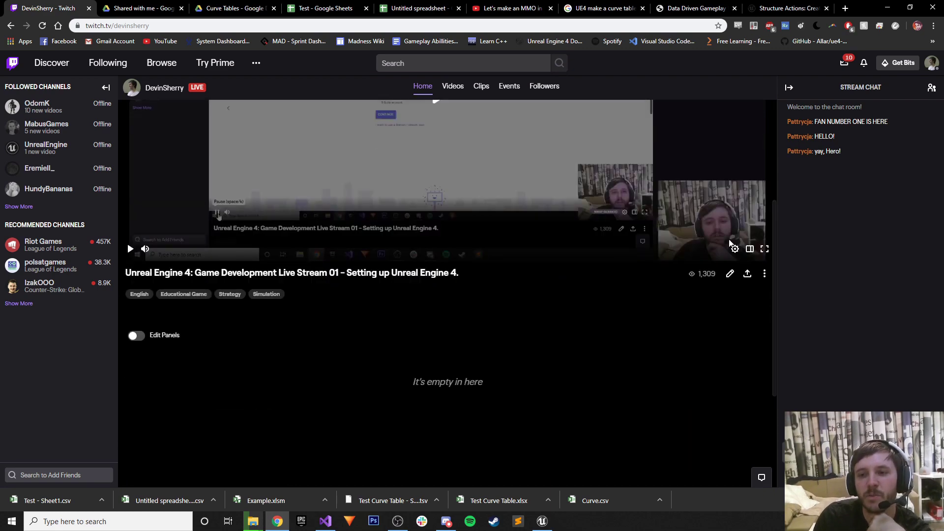
scroll(730, 246, "up", 4)
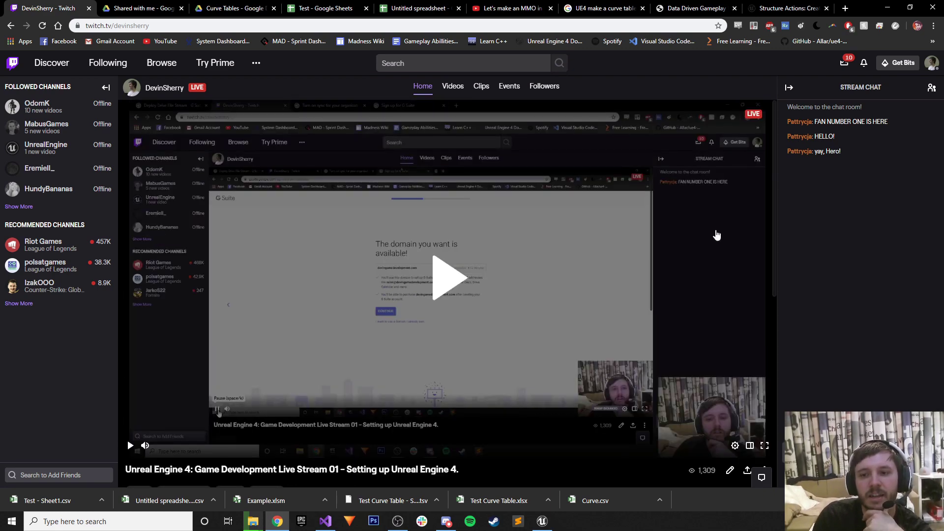
left_click(325, 521)
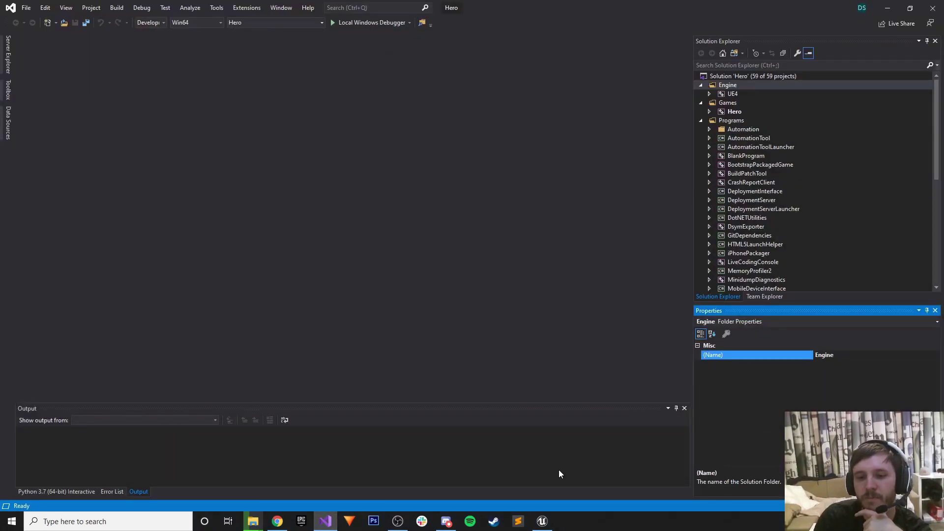